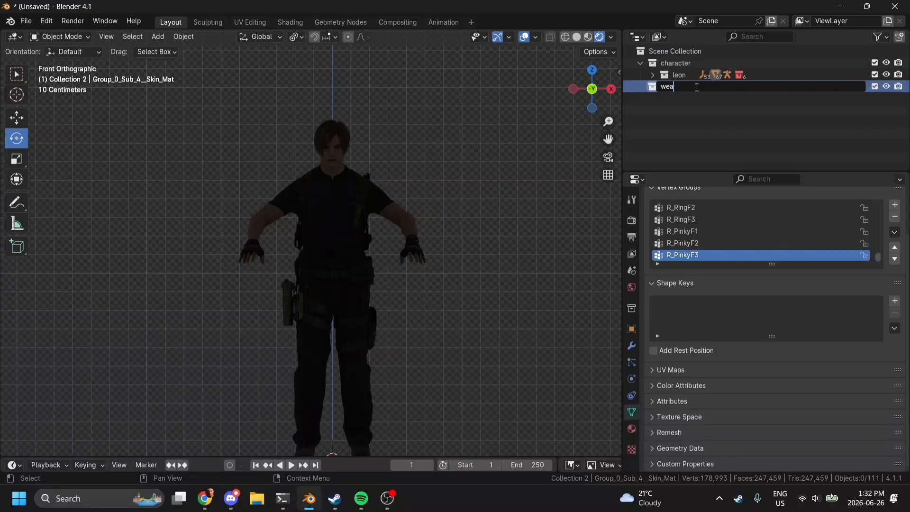
- Name the new collection "wep"
{"action": "key", "text": "BackSpace"}
{"action": "type", "text": "p"}
{"action": "key", "text": "Return"}
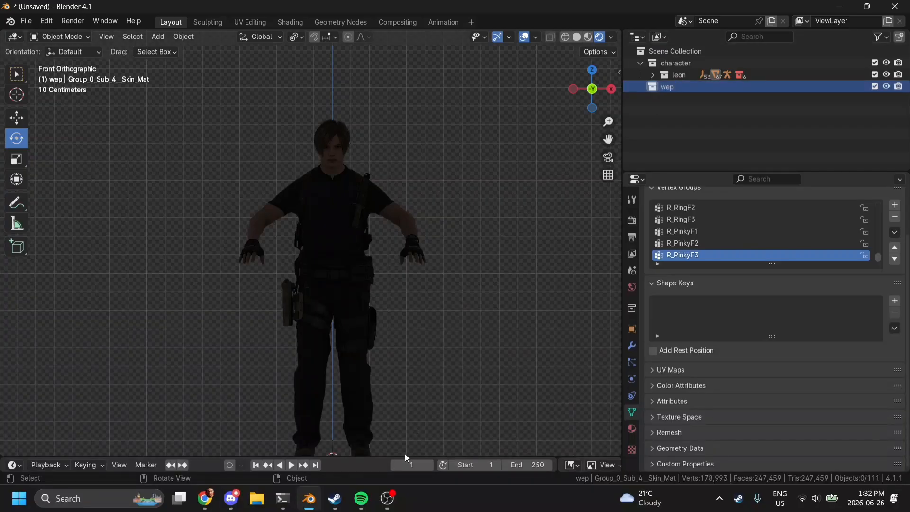
- Enlarge the lower editor area and examine the pistol-aiming pose in the reference image at full size
{"action": "left_click_drag", "start_coordinate": [403, 456], "coordinate": [403, 330]}
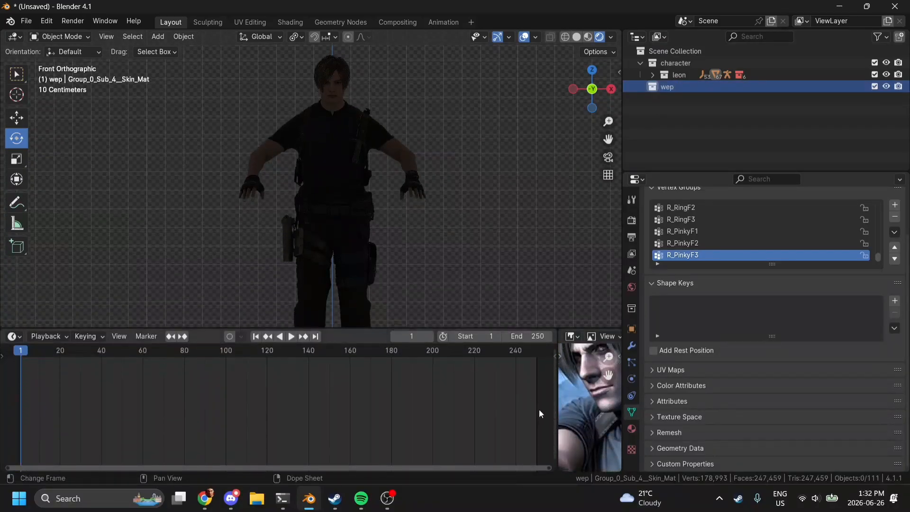
{"action": "key", "text": "ctrl+space"}
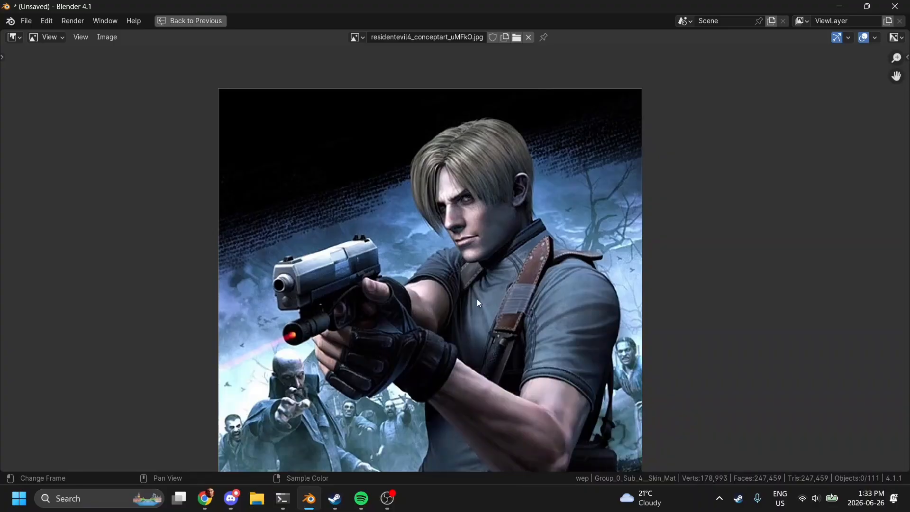
{"action": "scroll", "coordinate": [477, 298], "scroll_direction": "down", "scroll_amount": 5}
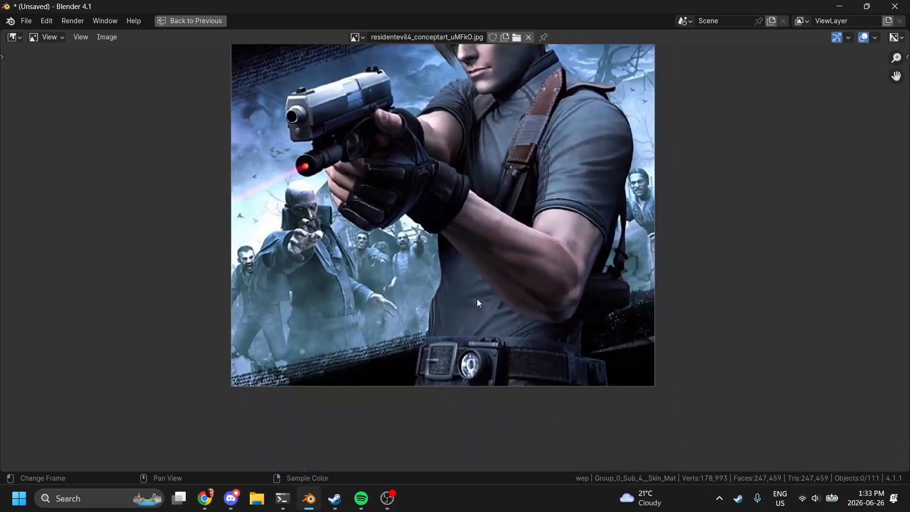
{"action": "scroll", "coordinate": [476, 299], "scroll_direction": "up", "scroll_amount": 5}
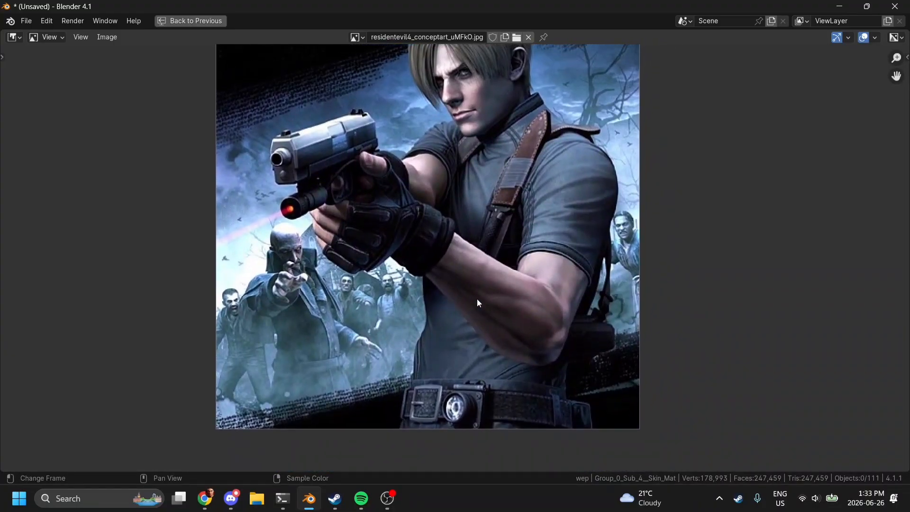
{"action": "scroll", "coordinate": [476, 299], "scroll_direction": "up", "scroll_amount": 2}
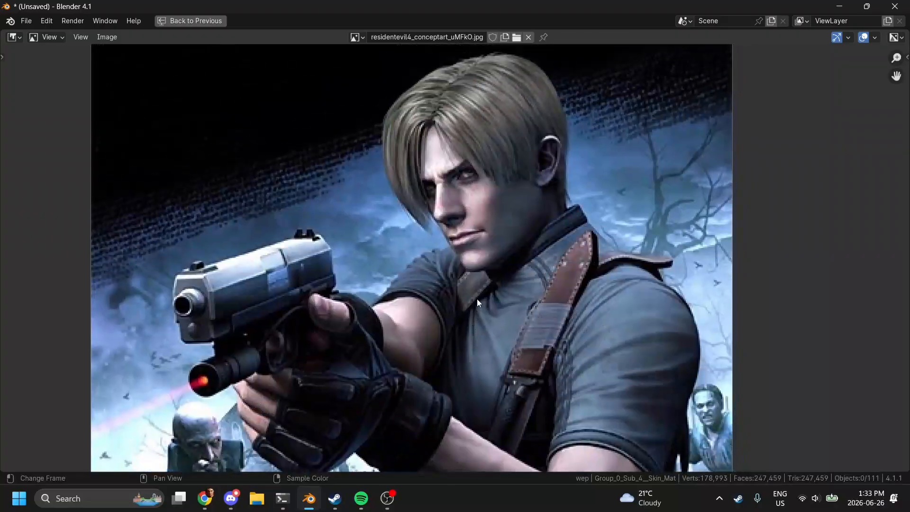
{"action": "scroll", "coordinate": [477, 298], "scroll_direction": "down", "scroll_amount": 3}
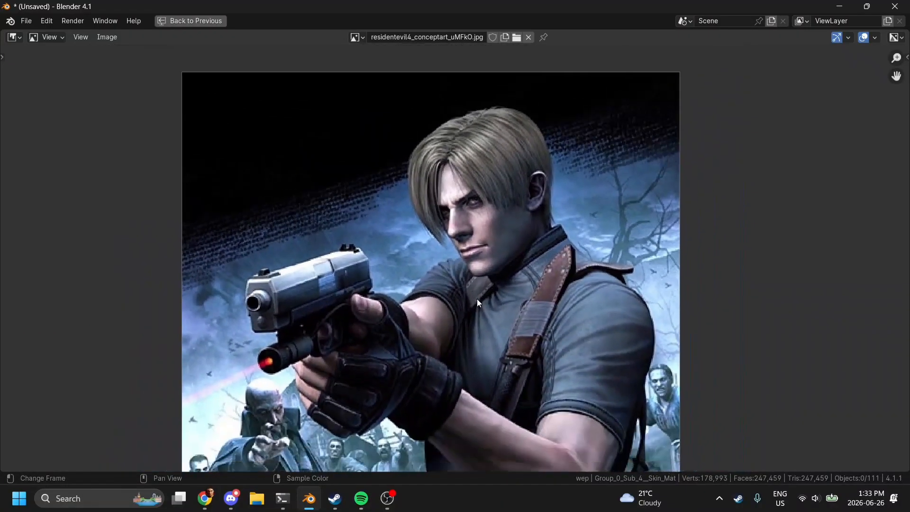
{"action": "scroll", "coordinate": [477, 299], "scroll_direction": "left", "scroll_amount": 3}
{"action": "scroll", "coordinate": [476, 299], "scroll_direction": "up", "scroll_amount": 2}
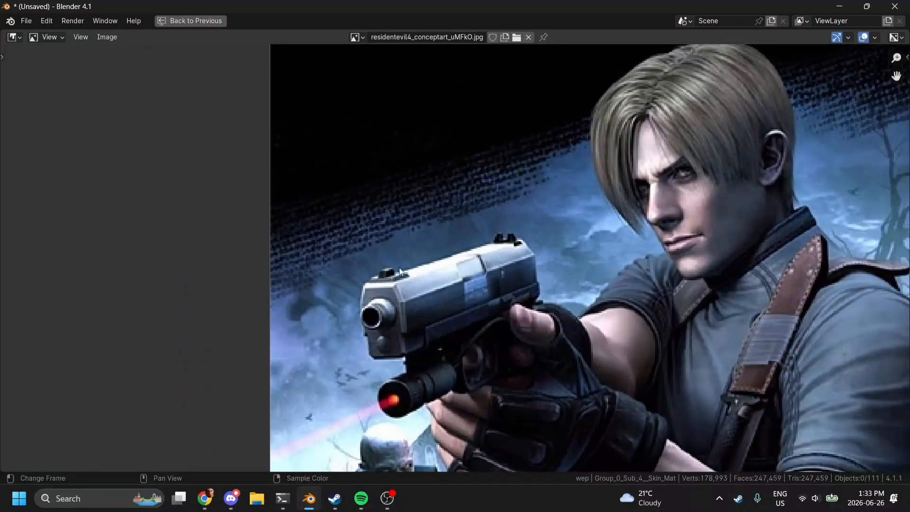
{"action": "scroll", "coordinate": [411, 422], "scroll_direction": "down", "scroll_amount": 3}
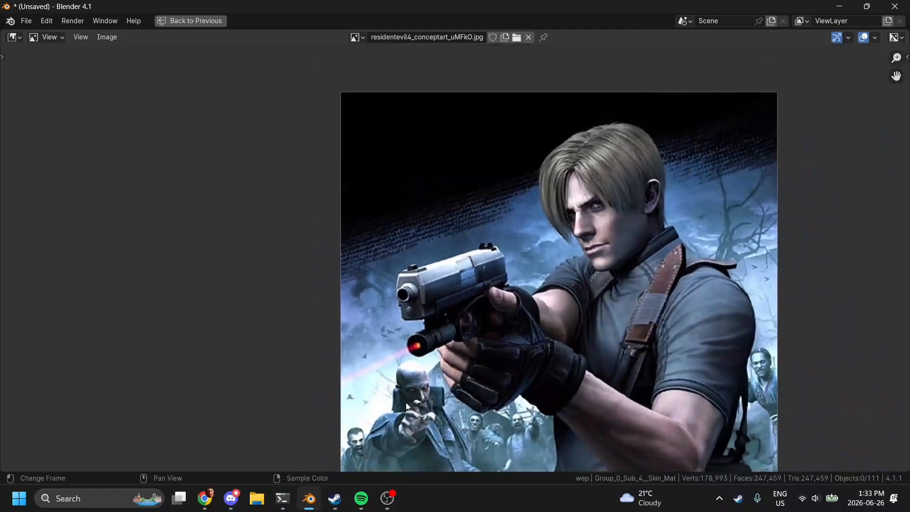
{"action": "scroll", "coordinate": [407, 406], "scroll_direction": "down", "scroll_amount": 3}
{"action": "scroll", "coordinate": [406, 406], "scroll_direction": "right", "scroll_amount": 3}
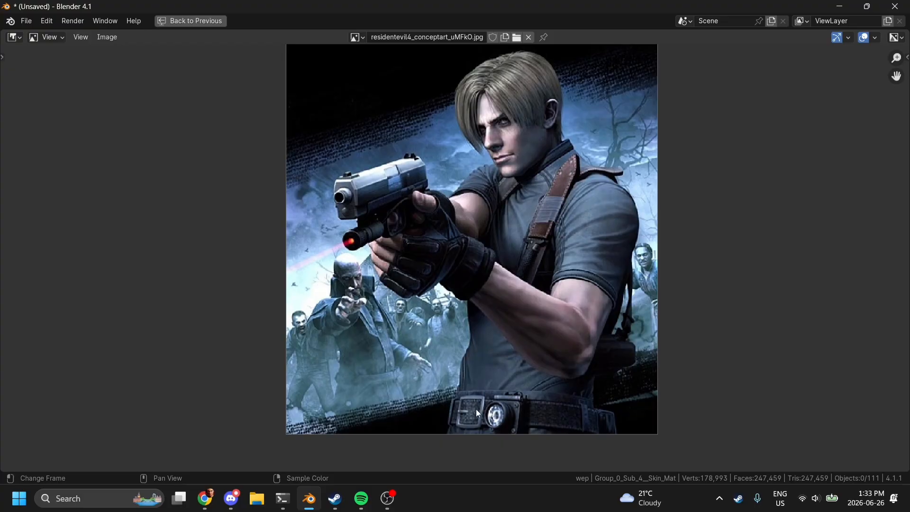
{"action": "key", "text": "ctrl+space"}
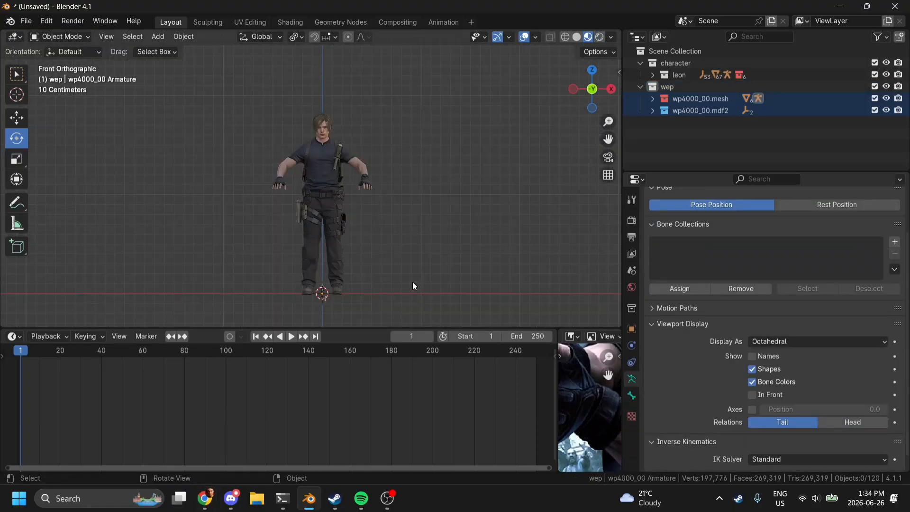
- Select the wp4000_00 pistol armature between the character's boots, display its bones as Stick, and turn on In Front
{"action": "left_click_drag", "start_coordinate": [592, 89], "coordinate": [470, 118]}
{"action": "scroll", "coordinate": [471, 117], "scroll_direction": "up", "scroll_amount": 6}
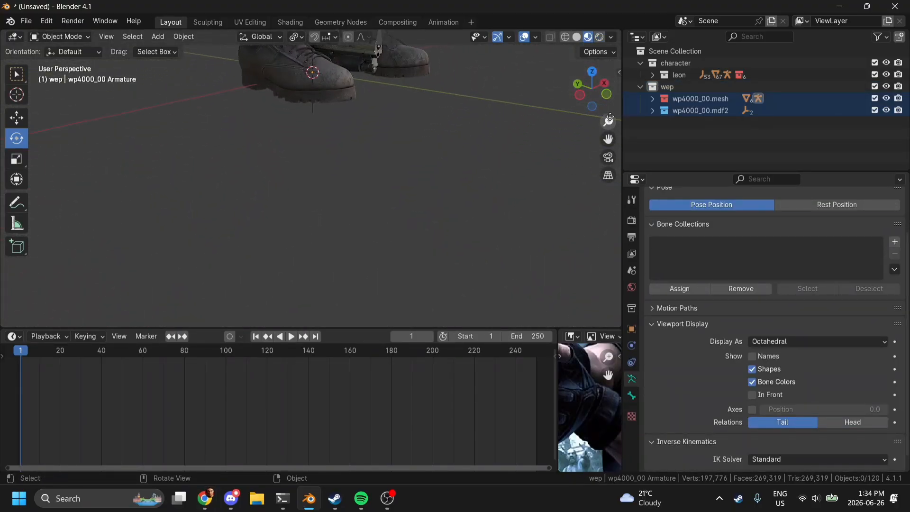
{"action": "left_click_drag", "start_coordinate": [608, 139], "coordinate": [593, 196]}
{"action": "left_click", "coordinate": [360, 98]}
{"action": "left_click", "coordinate": [374, 112]}
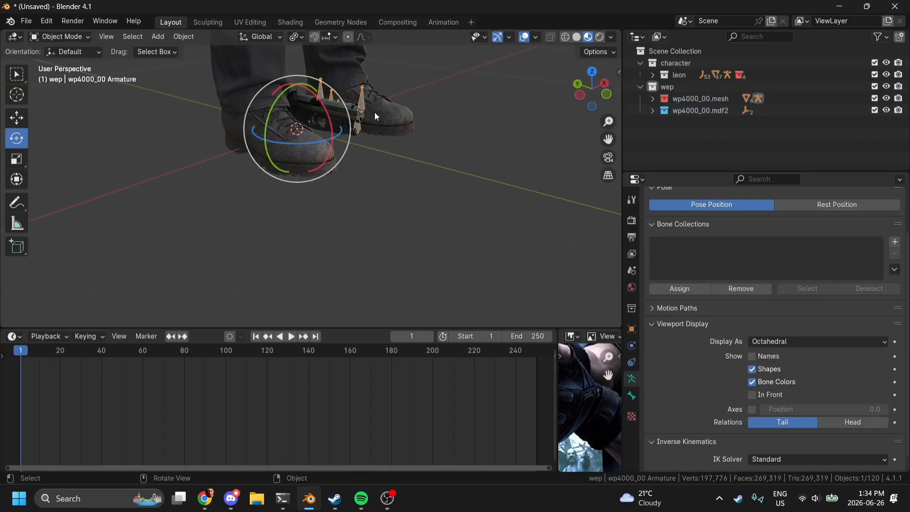
{"action": "left_click", "coordinate": [606, 95]}
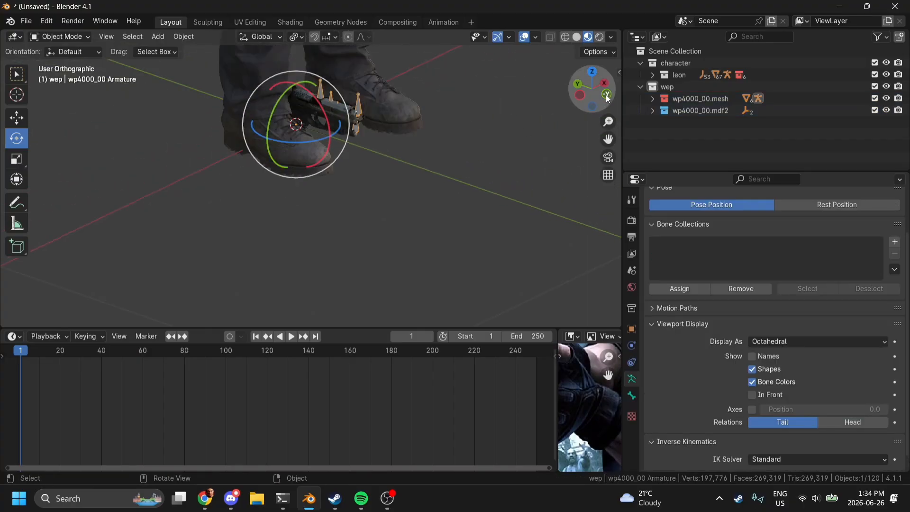
{"action": "scroll", "coordinate": [487, 104], "scroll_direction": "up", "scroll_amount": 3}
{"action": "left_click_drag", "start_coordinate": [608, 138], "coordinate": [310, 68]}
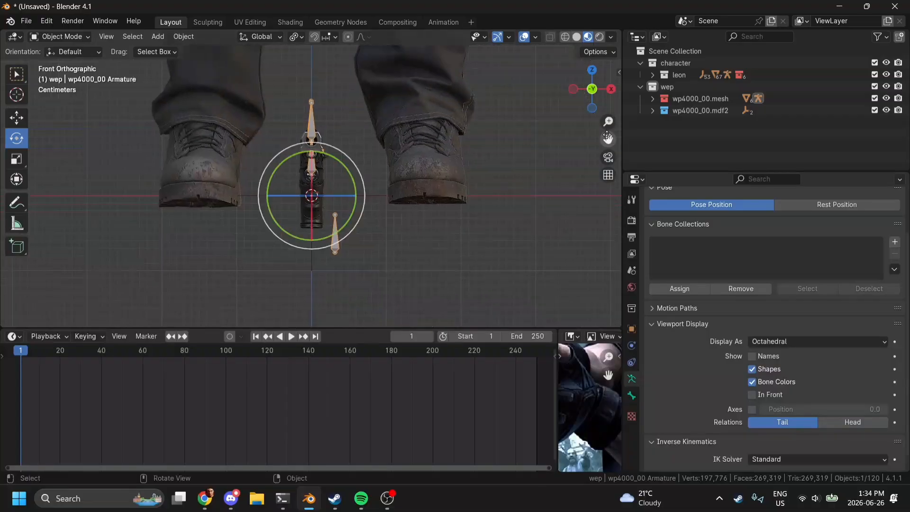
{"action": "left_click", "coordinate": [779, 339]}
{"action": "left_click", "coordinate": [764, 369]}
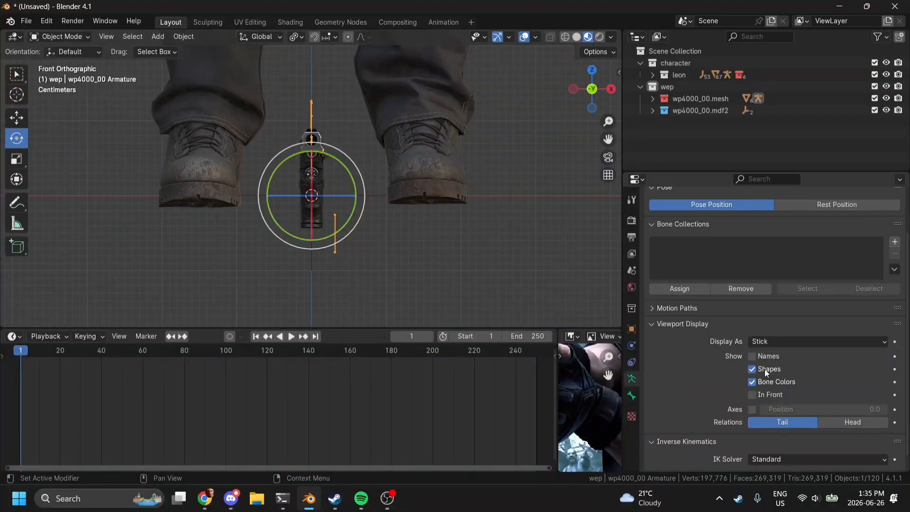
{"action": "left_click", "coordinate": [752, 394]}
- Scale all bones of the pistol armature down to about 0.12 in Edit Mode, then reselect only that armature in Object Mode
{"action": "scroll", "coordinate": [420, 166], "scroll_direction": "up", "scroll_amount": 7}
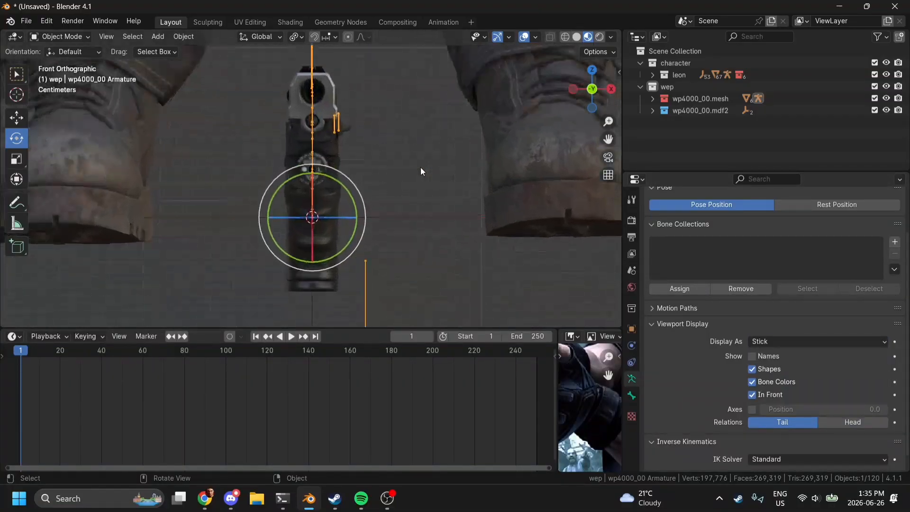
{"action": "key", "text": "Tab"}
{"action": "key", "text": "a"}
{"action": "scroll", "coordinate": [420, 167], "scroll_direction": "down", "scroll_amount": 3}
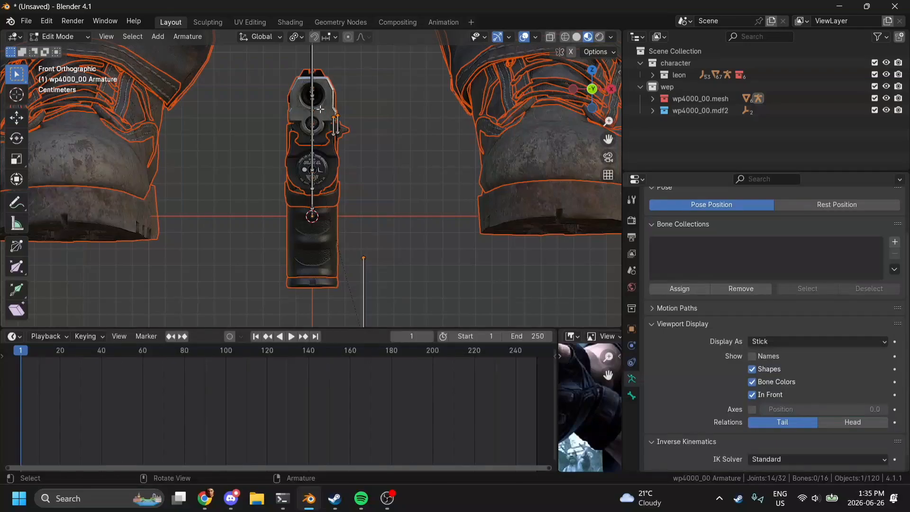
{"action": "key", "text": "s"}
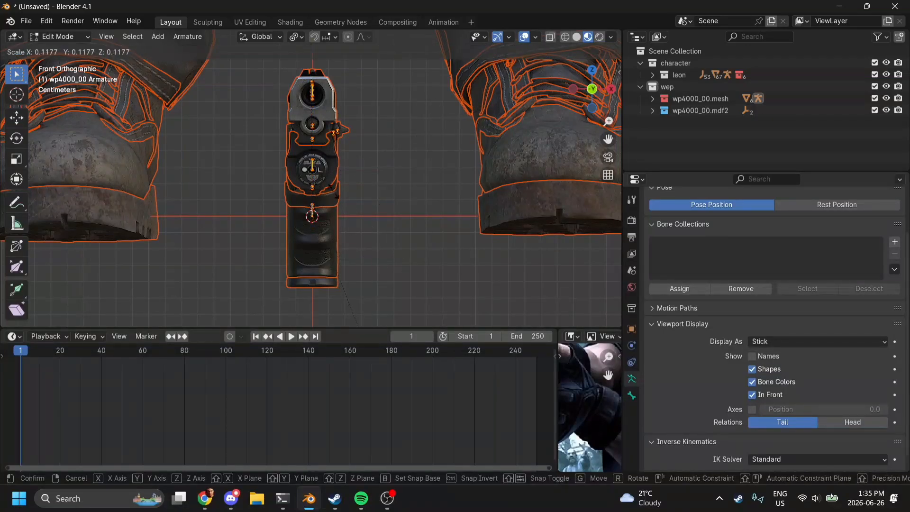
{"action": "left_click", "coordinate": [325, 174]}
{"action": "key", "text": "Tab"}
{"action": "scroll", "coordinate": [325, 175], "scroll_direction": "down", "scroll_amount": 8}
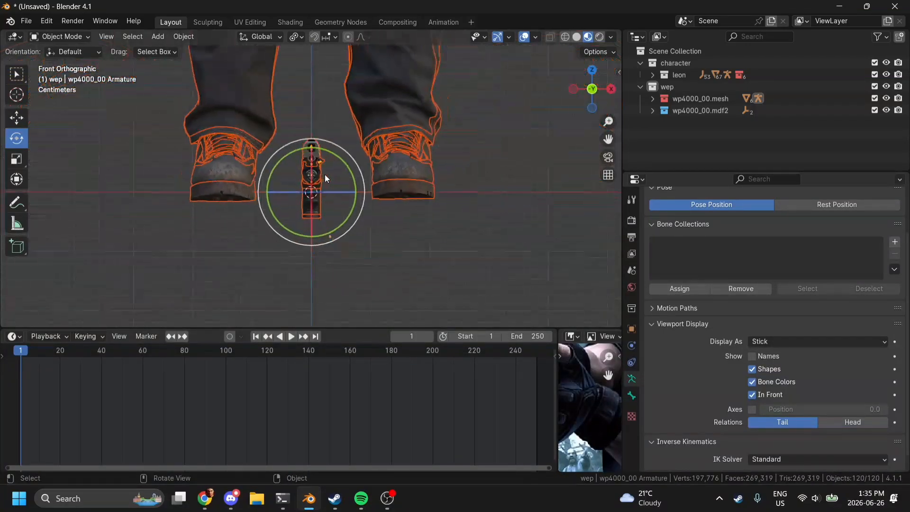
{"action": "left_click", "coordinate": [321, 209]}
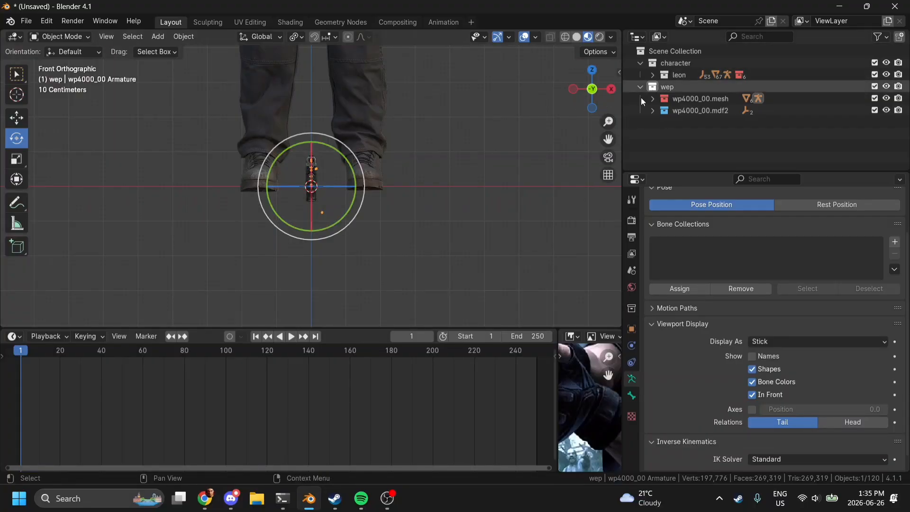
- Examine the hands' grip on the pistol up close in the reference image
{"action": "key", "text": "ctrl+space"}
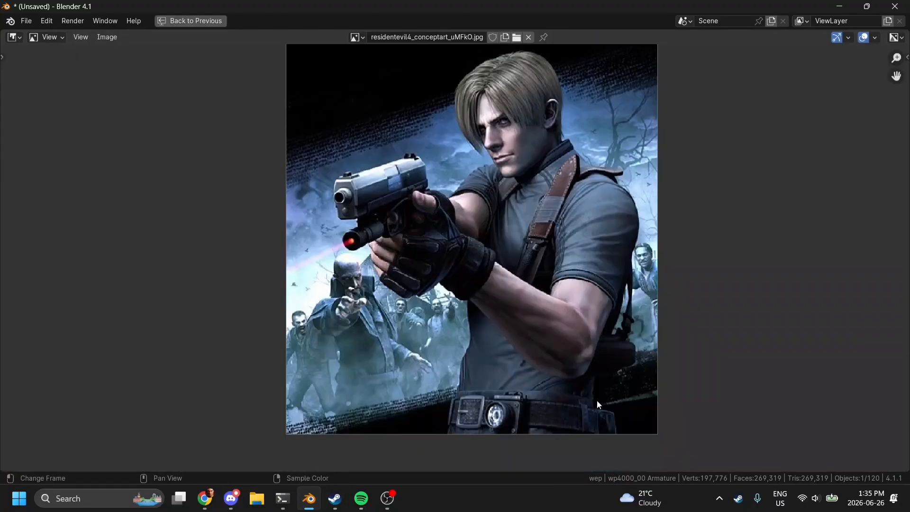
{"action": "scroll", "coordinate": [456, 353], "scroll_direction": "up", "scroll_amount": 3}
{"action": "scroll", "coordinate": [457, 356], "scroll_direction": "up", "scroll_amount": 2}
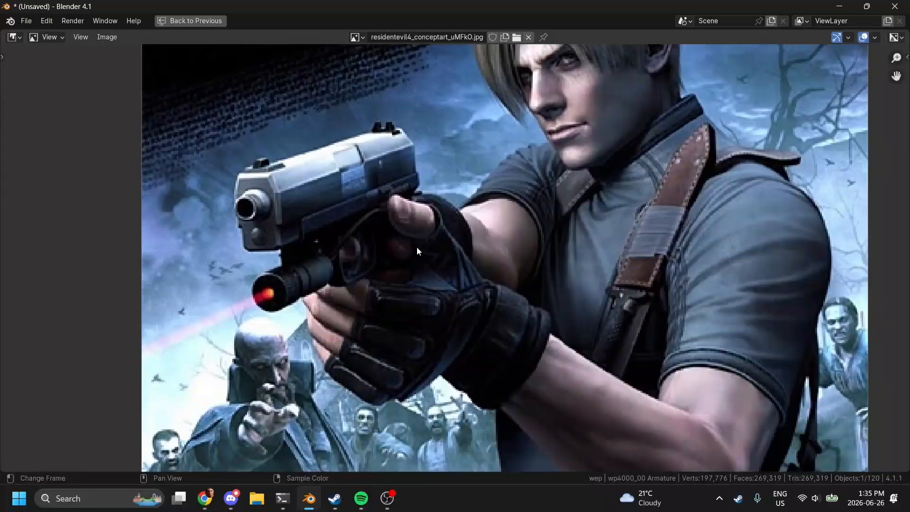
{"action": "key", "text": "ctrl+space"}
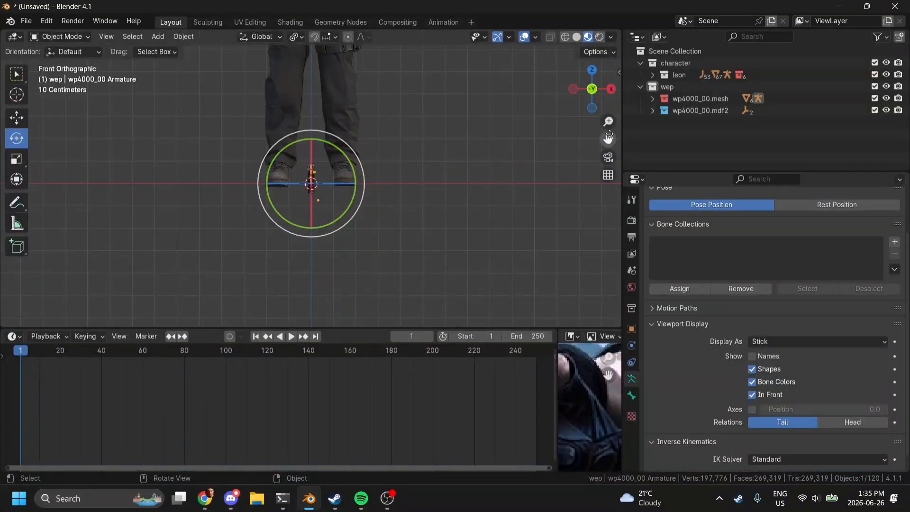
- Unhide the cha000_00 Armature inside the leon collection's cha000_00.mesh and select it
{"action": "left_click_drag", "start_coordinate": [609, 136], "coordinate": [620, 394]}
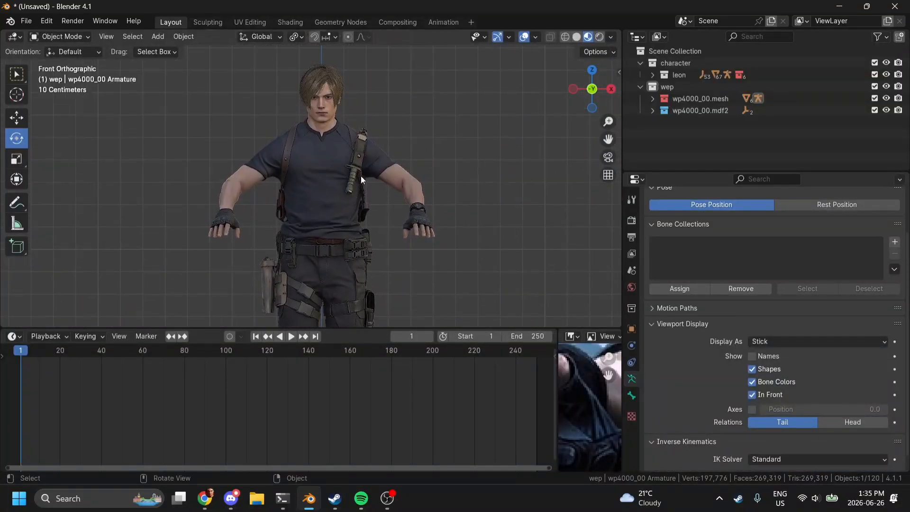
{"action": "scroll", "coordinate": [360, 176], "scroll_direction": "up", "scroll_amount": 5}
{"action": "left_click", "coordinate": [652, 75]}
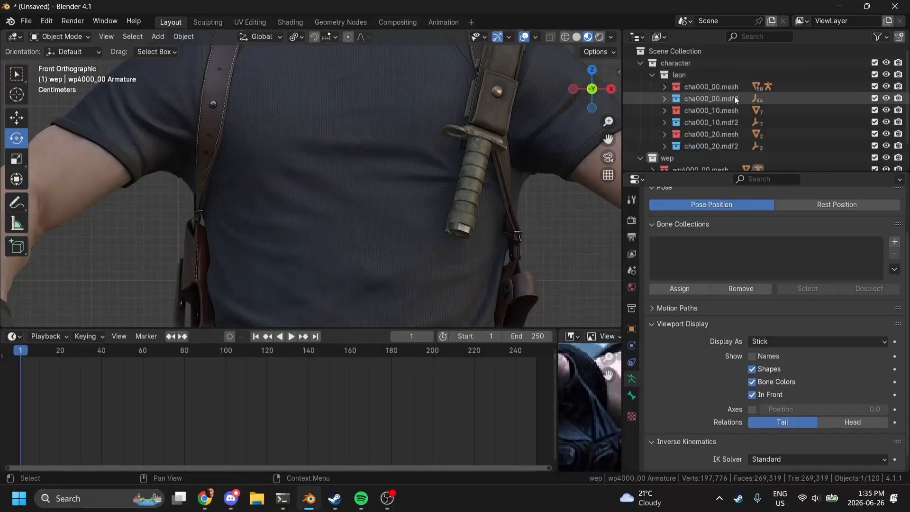
{"action": "left_click", "coordinate": [664, 87]}
{"action": "left_click", "coordinate": [886, 99]}
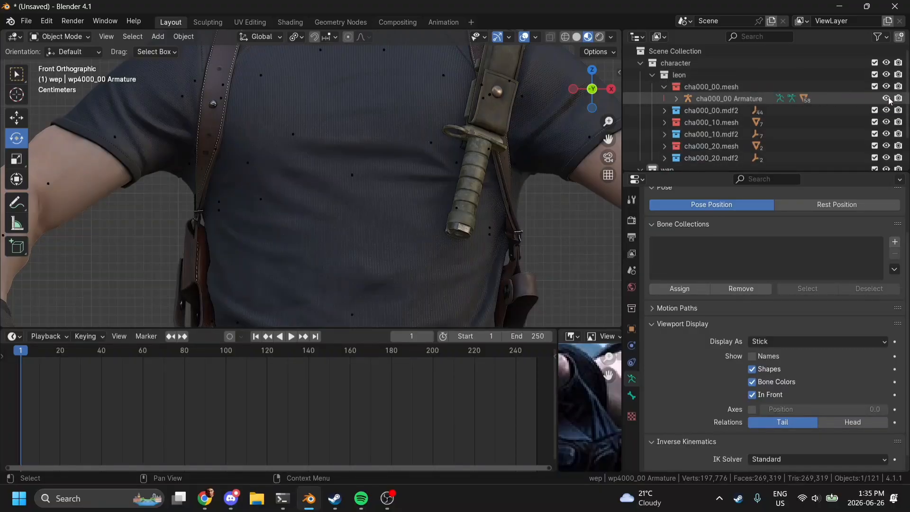
{"action": "left_click", "coordinate": [725, 98]}
{"action": "scroll", "coordinate": [429, 58], "scroll_direction": "down", "scroll_amount": 3}
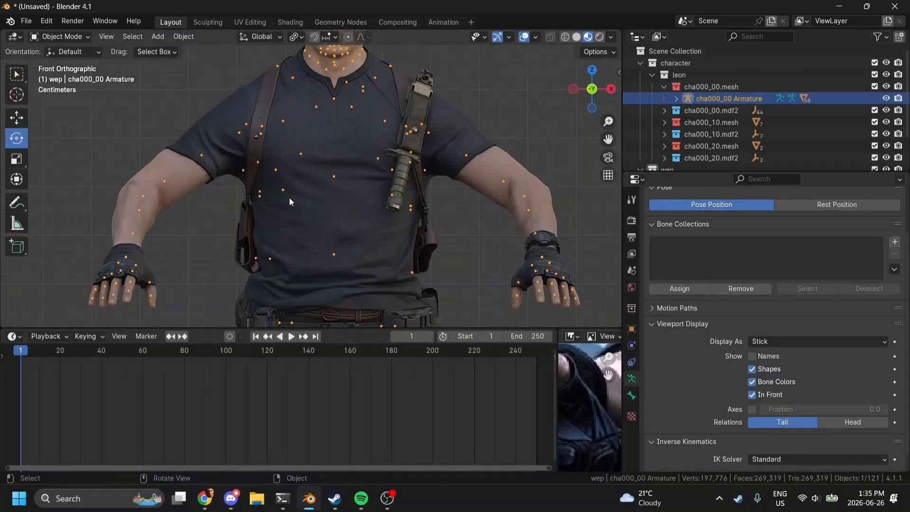
- Pick the R_Wep bone at the character's right hand in Pose Mode to check its name, and return to Object Mode
{"action": "left_click_drag", "start_coordinate": [593, 105], "coordinate": [516, 109]}
{"action": "left_click_drag", "start_coordinate": [609, 139], "coordinate": [696, 124]}
{"action": "scroll", "coordinate": [291, 232], "scroll_direction": "up", "scroll_amount": 2}
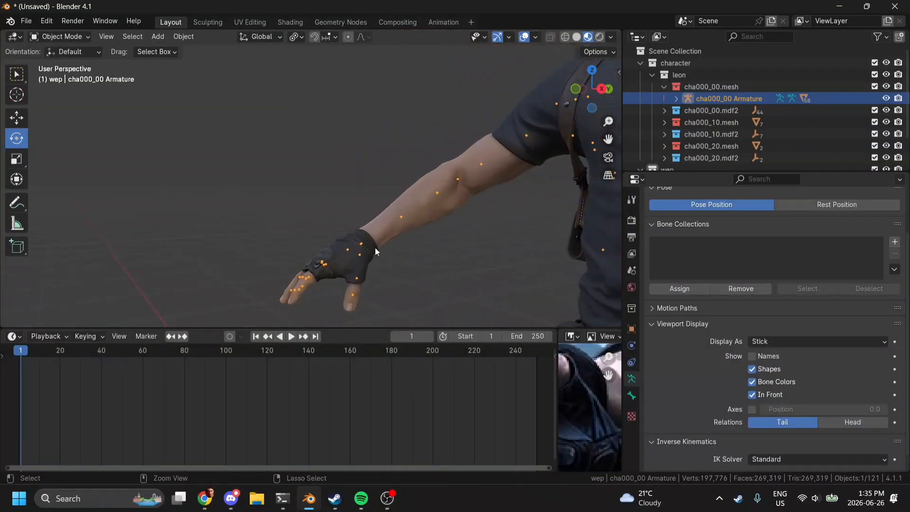
{"action": "key", "text": "ctrl+Tab"}
{"action": "left_click", "coordinate": [350, 248]}
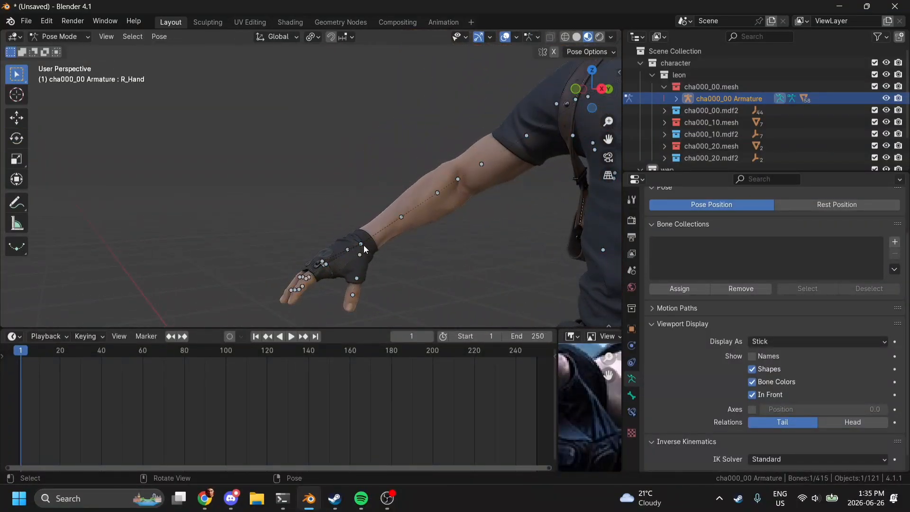
{"action": "mouse_move", "coordinate": [363, 245]}
{"action": "middle_mouse_down"}
{"action": "mouse_move", "coordinate": [366, 220]}
{"action": "mouse_move", "coordinate": [339, 260]}
{"action": "mouse_move", "coordinate": [350, 251]}
{"action": "middle_mouse_up"}
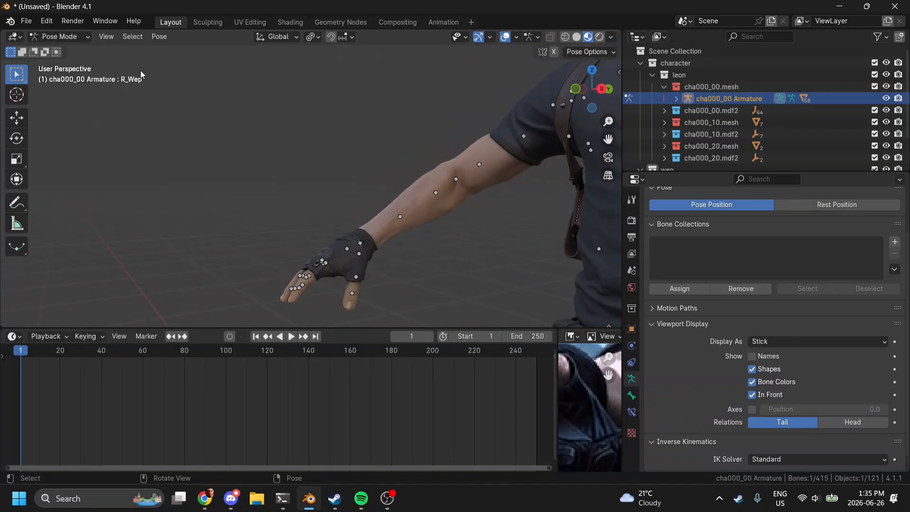
{"action": "key", "text": "ctrl+Tab"}
- Select the wp4000_00 Armature in the wep collection and add a Copy Location object constraint to it
{"action": "scroll", "coordinate": [729, 99], "scroll_direction": "down", "scroll_amount": 3}
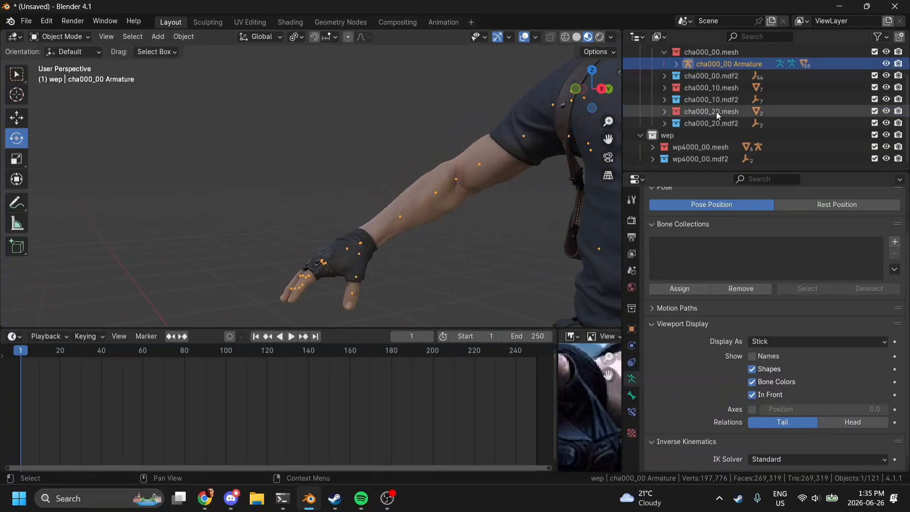
{"action": "left_click", "coordinate": [652, 146]}
{"action": "left_click", "coordinate": [706, 158]}
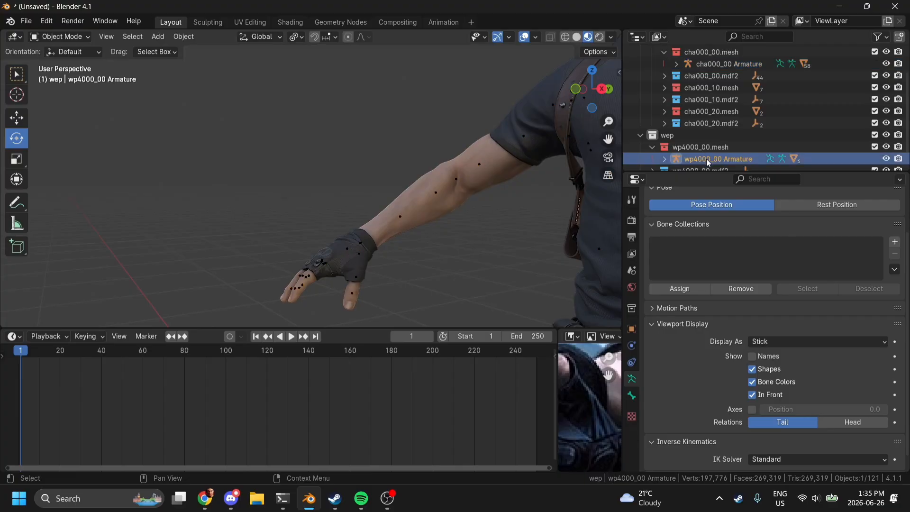
{"action": "left_click", "coordinate": [631, 362]}
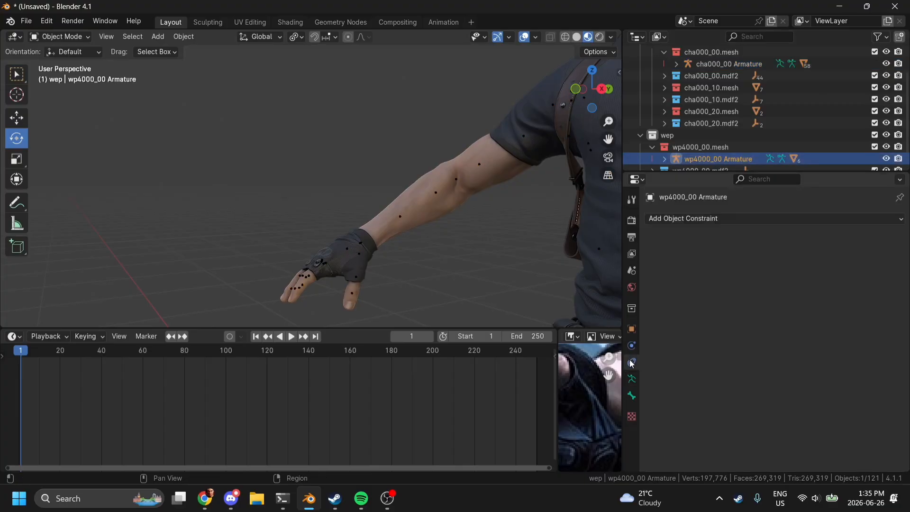
{"action": "left_click", "coordinate": [693, 217]}
{"action": "left_click", "coordinate": [702, 250]}
- Add a Copy Rotation constraint to the wp4000_00 Armature and target both its constraints at the cha000_00 Armature
{"action": "left_click", "coordinate": [701, 219]}
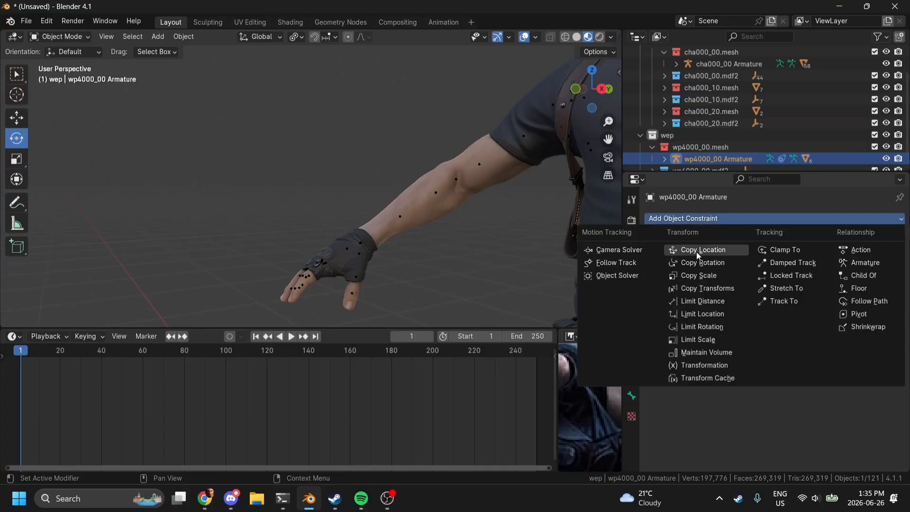
{"action": "left_click", "coordinate": [692, 263]}
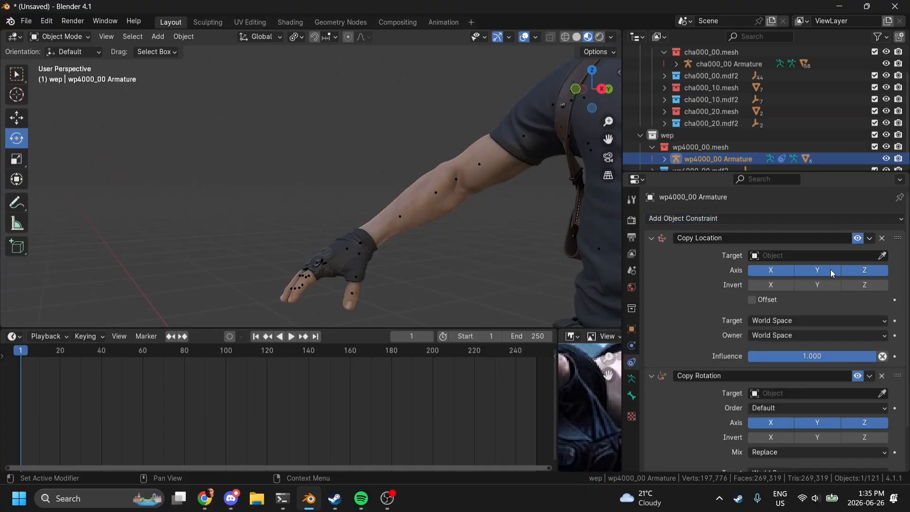
{"action": "left_click", "coordinate": [882, 255]}
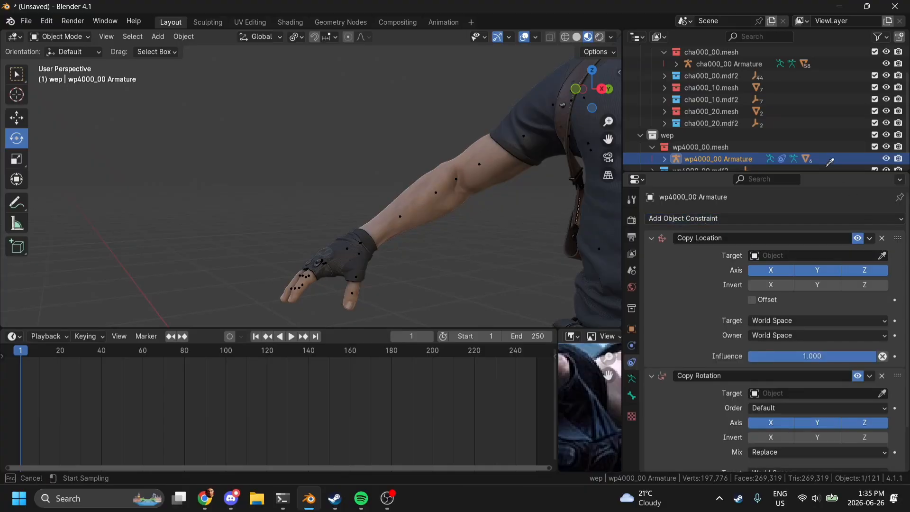
{"action": "left_click", "coordinate": [733, 64]}
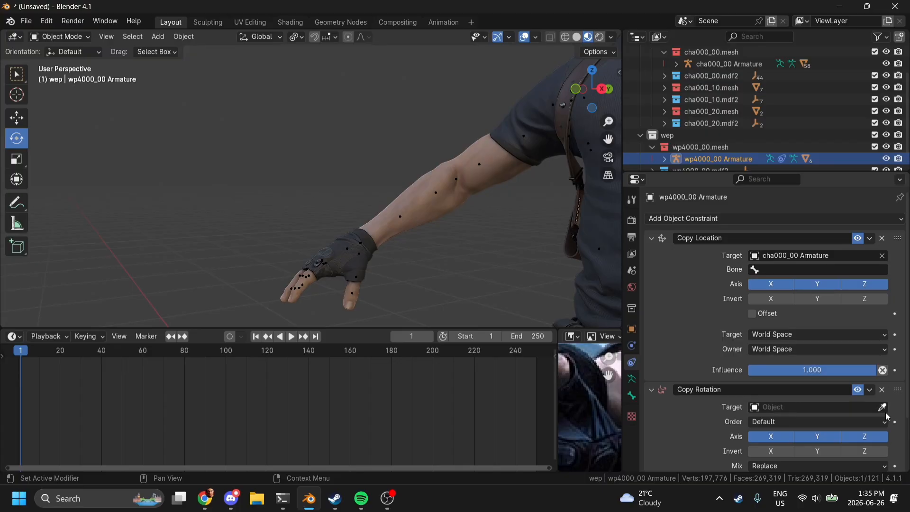
{"action": "left_click", "coordinate": [882, 408]}
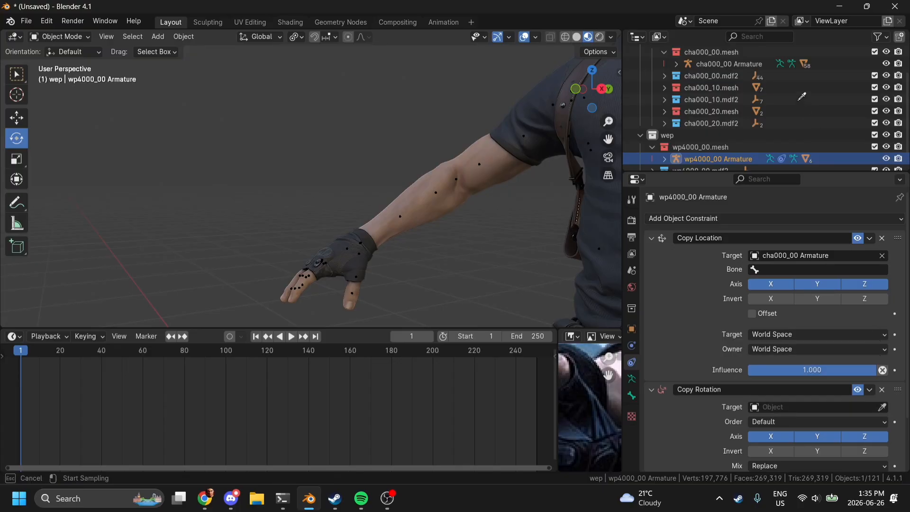
{"action": "left_click", "coordinate": [744, 64]}
- Set R_Wep as the target bone of both the Copy Location and Copy Rotation constraints
{"action": "left_click", "coordinate": [824, 270]}
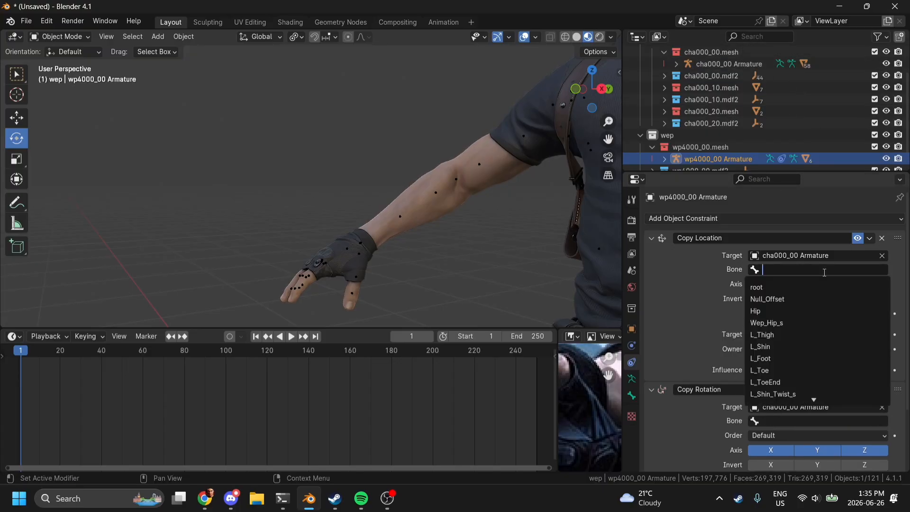
{"action": "type", "text": "r we"}
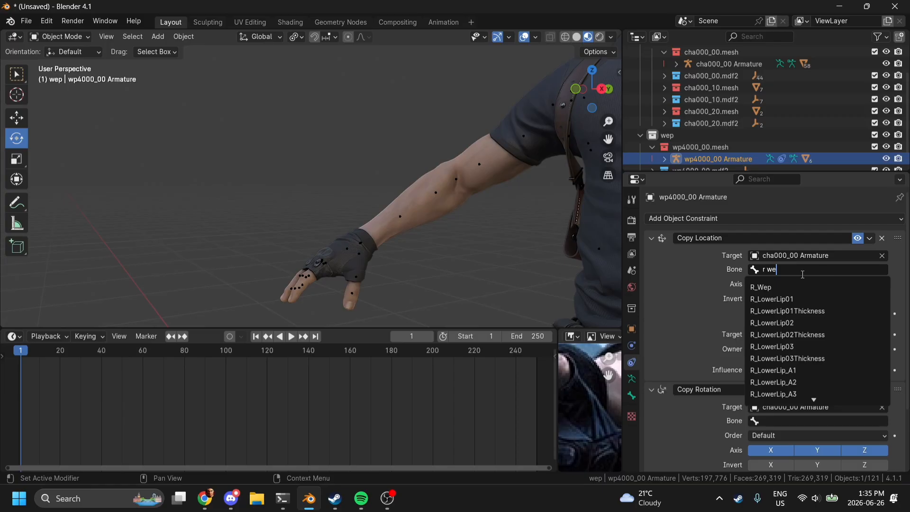
{"action": "left_click", "coordinate": [773, 286]}
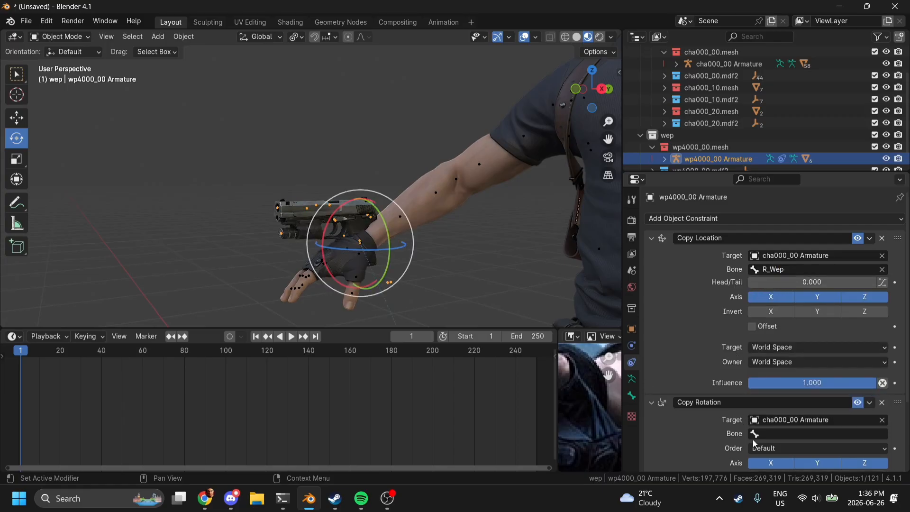
{"action": "left_click", "coordinate": [764, 435]}
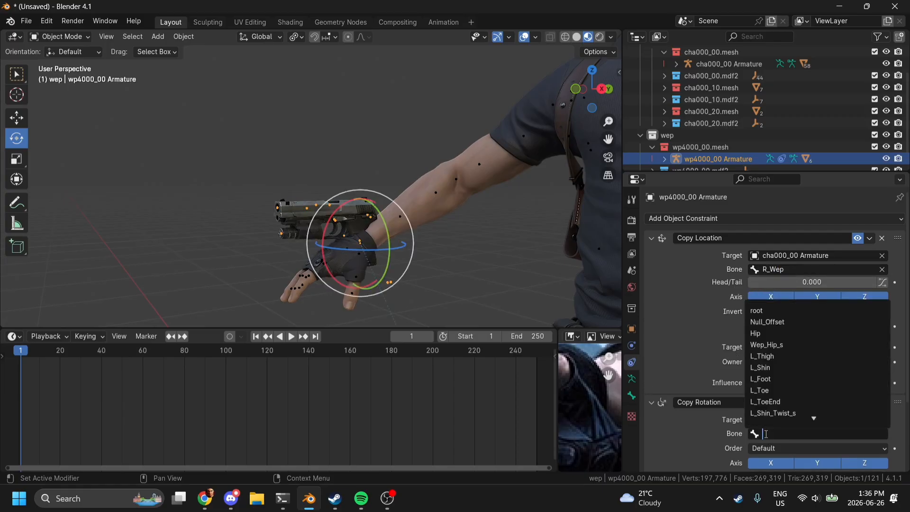
{"action": "type", "text": "r_wep"}
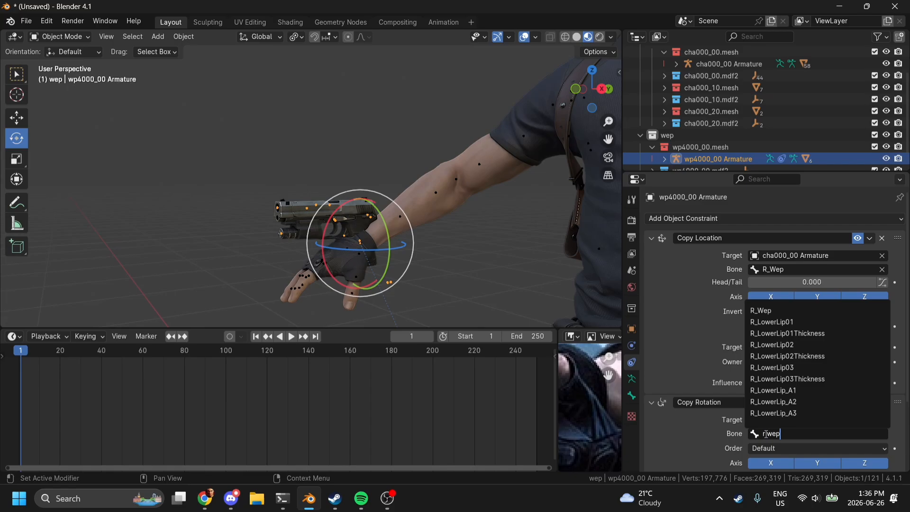
{"action": "left_click", "coordinate": [767, 310]}
- Examine how the pistol sits on the character's right hand, up close and from the front view, leaving the weapon armature selected
{"action": "scroll", "coordinate": [509, 218], "scroll_direction": "down", "scroll_amount": 5}
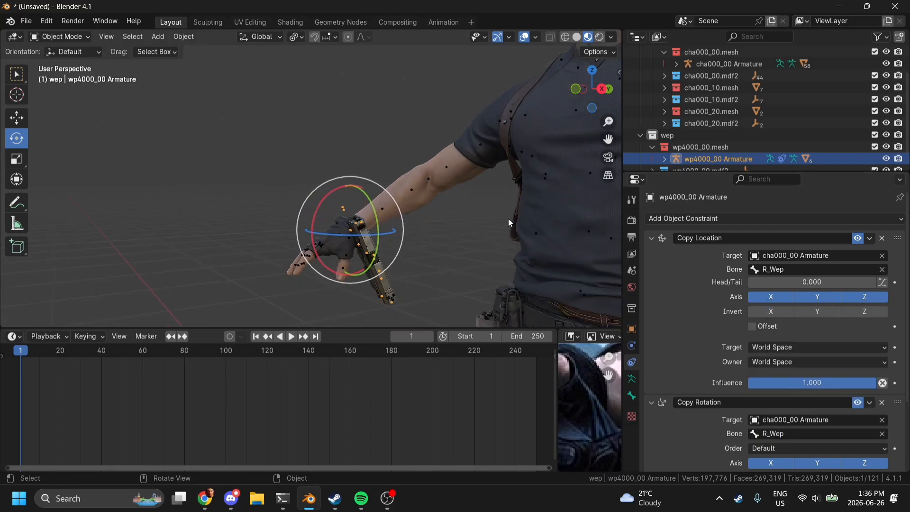
{"action": "left_click_drag", "start_coordinate": [581, 102], "coordinate": [345, 164]}
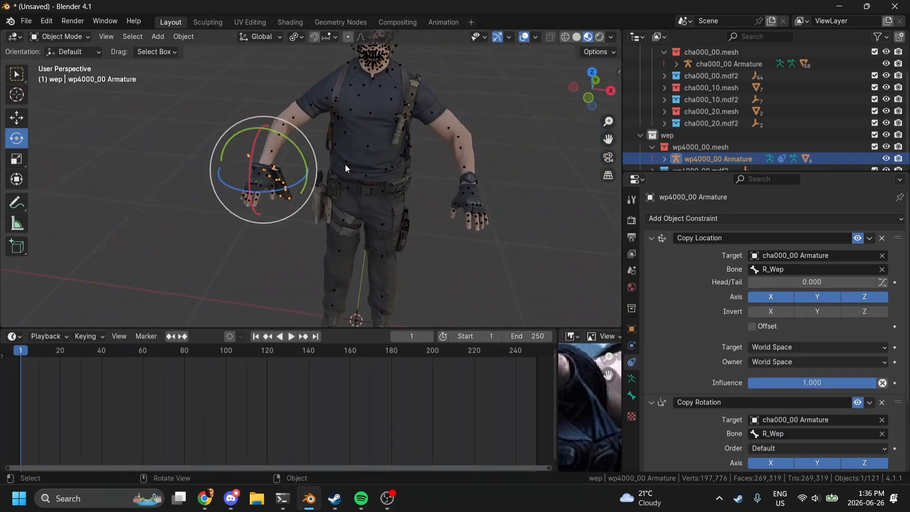
{"action": "left_click", "coordinate": [267, 179]}
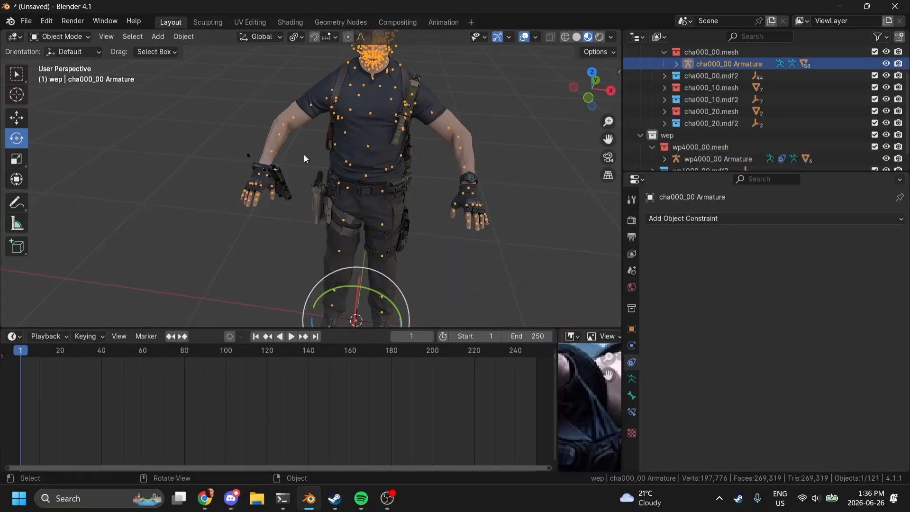
{"action": "scroll", "coordinate": [304, 158], "scroll_direction": "up", "scroll_amount": 3}
{"action": "left_click", "coordinate": [252, 192]}
{"action": "left_click", "coordinate": [252, 191]}
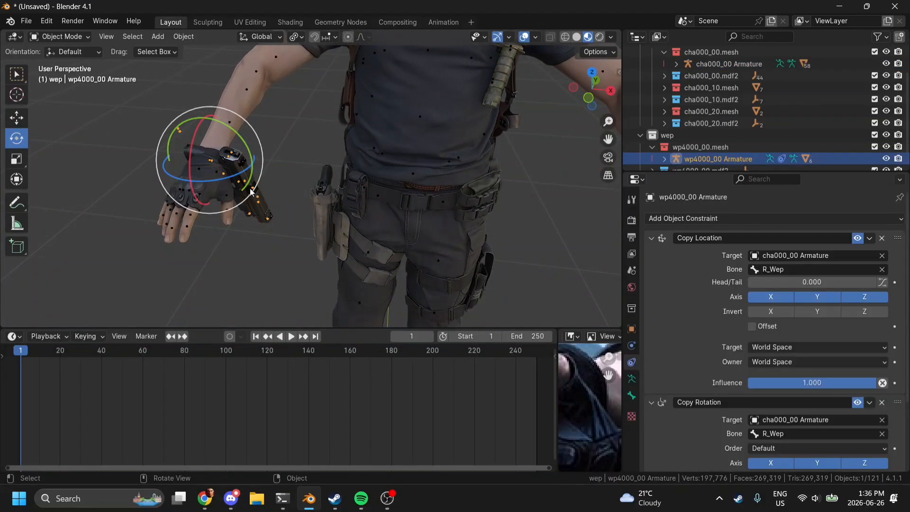
{"action": "left_click", "coordinate": [588, 95]}
{"action": "scroll", "coordinate": [513, 82], "scroll_direction": "down", "scroll_amount": 4}
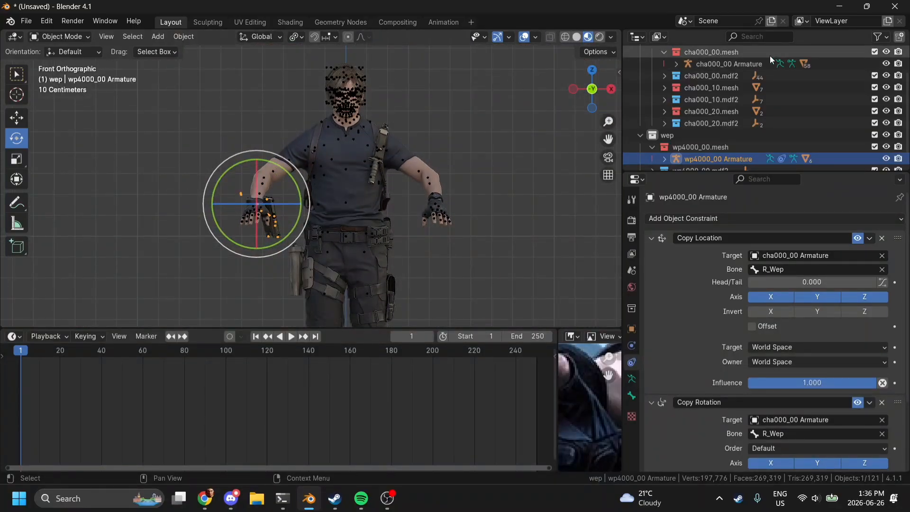
- Collapse the character and wep collections in the outliner
{"action": "scroll", "coordinate": [770, 55], "scroll_direction": "up", "scroll_amount": 3}
{"action": "left_click", "coordinate": [639, 63]}
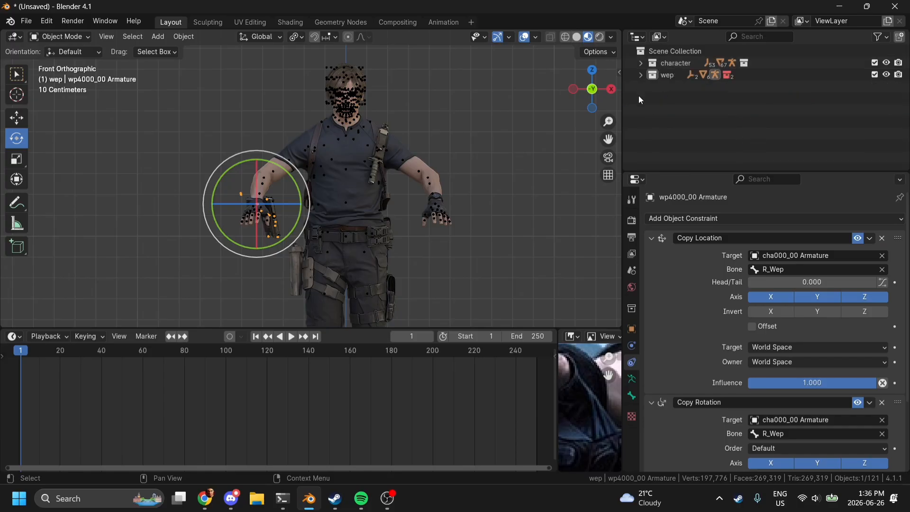
{"action": "left_click", "coordinate": [386, 498]}
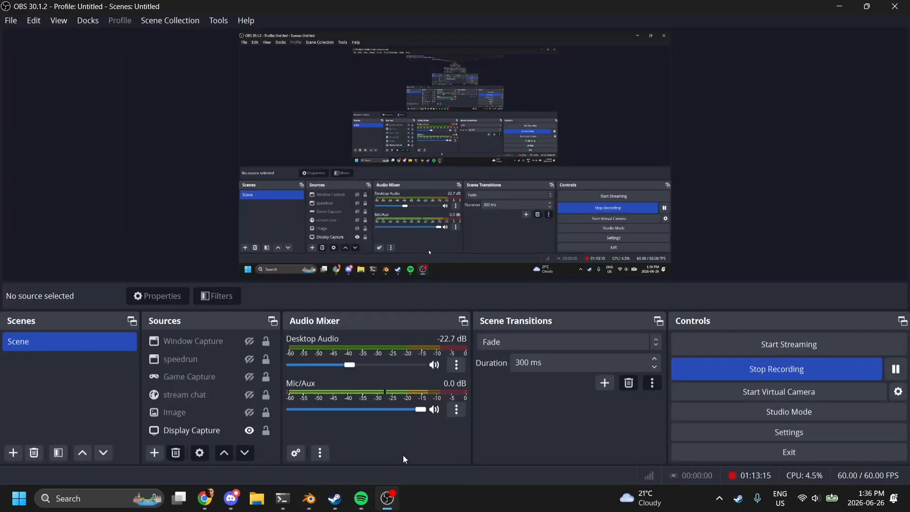
{"action": "left_click", "coordinate": [308, 498]}
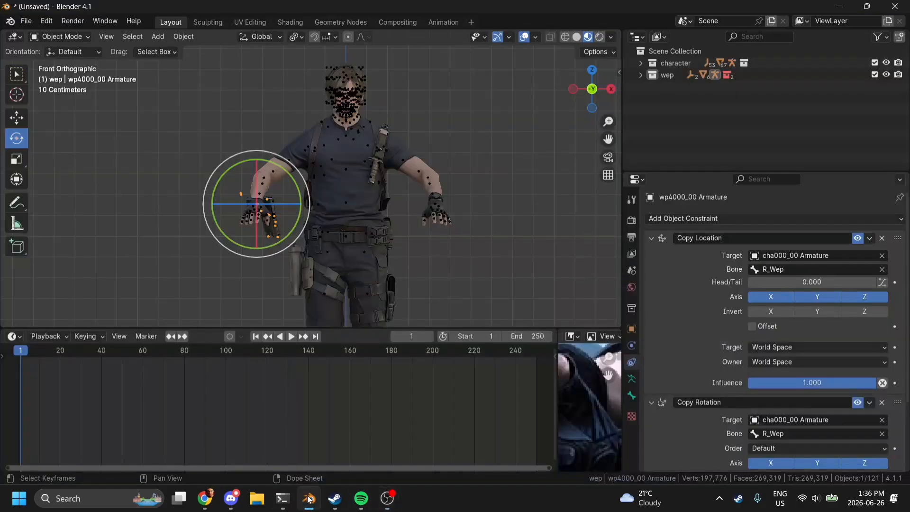
- Deselect the pistol and create a new collection named camera directly under the Scene Collection
{"action": "left_click", "coordinate": [516, 145]}
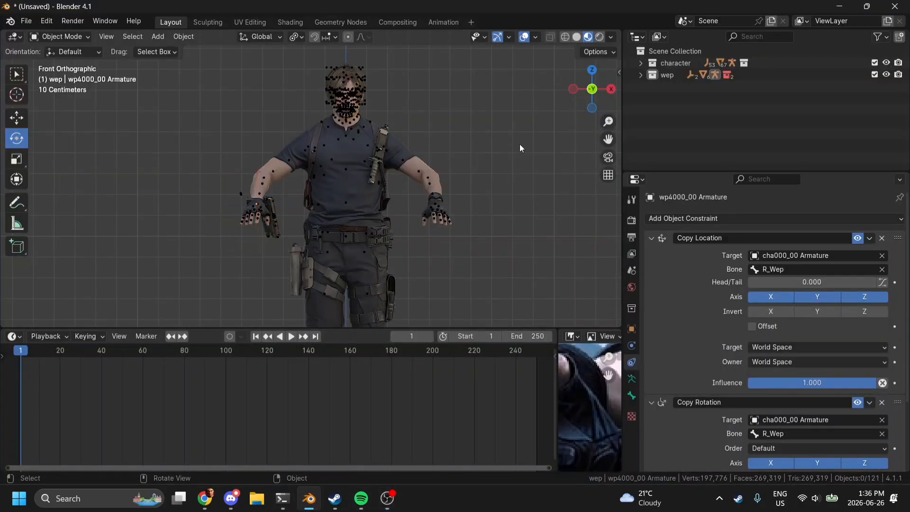
{"action": "left_click", "coordinate": [680, 51]}
{"action": "right_click", "coordinate": [678, 47]}
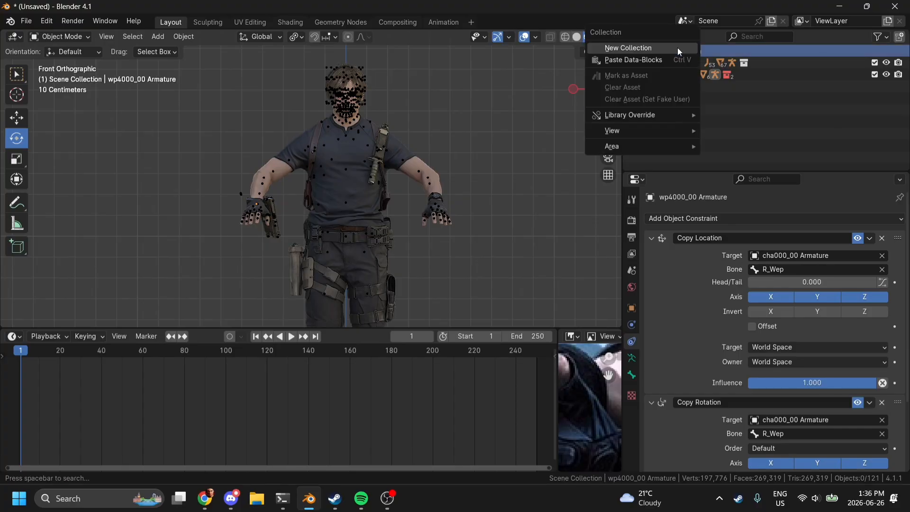
{"action": "left_click", "coordinate": [678, 47]}
{"action": "double_click", "coordinate": [712, 93]}
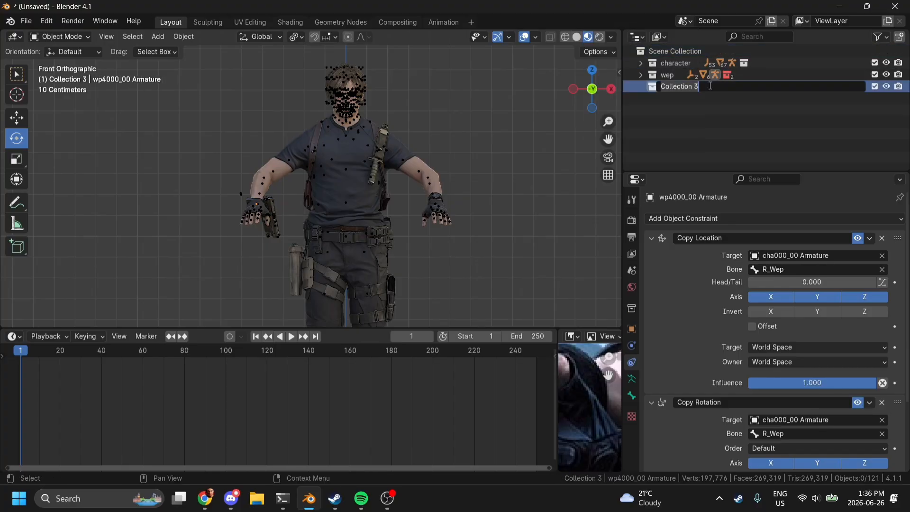
{"action": "type", "text": "camera"}
{"action": "key", "text": "Return"}
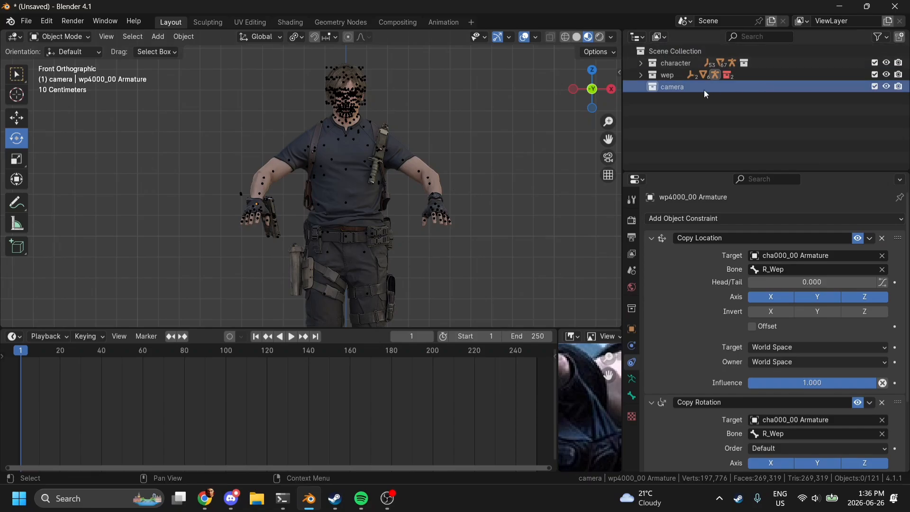
- Create another collection under the Scene Collection and name it light
{"action": "double_click", "coordinate": [687, 87]}
{"action": "right_click", "coordinate": [682, 51]}
{"action": "left_click", "coordinate": [682, 48]}
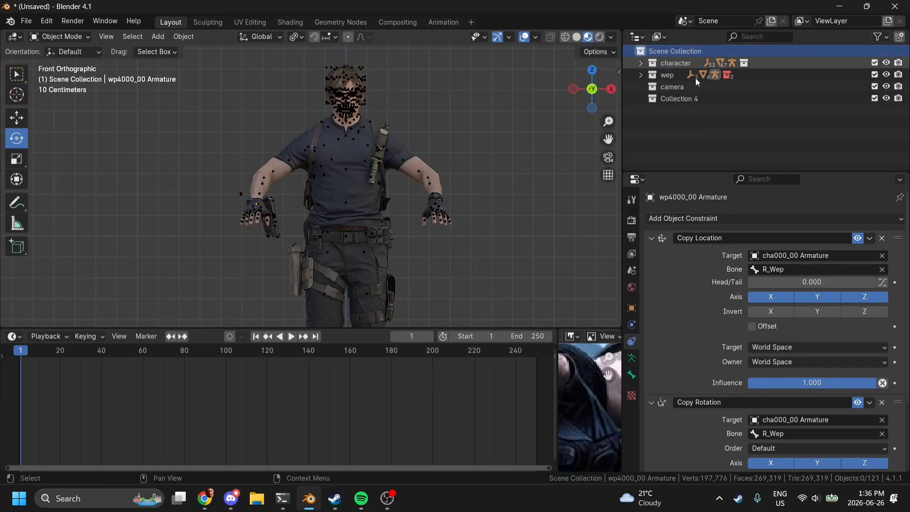
{"action": "double_click", "coordinate": [701, 97]}
{"action": "type", "text": "uight"}
{"action": "key", "text": "Return"}
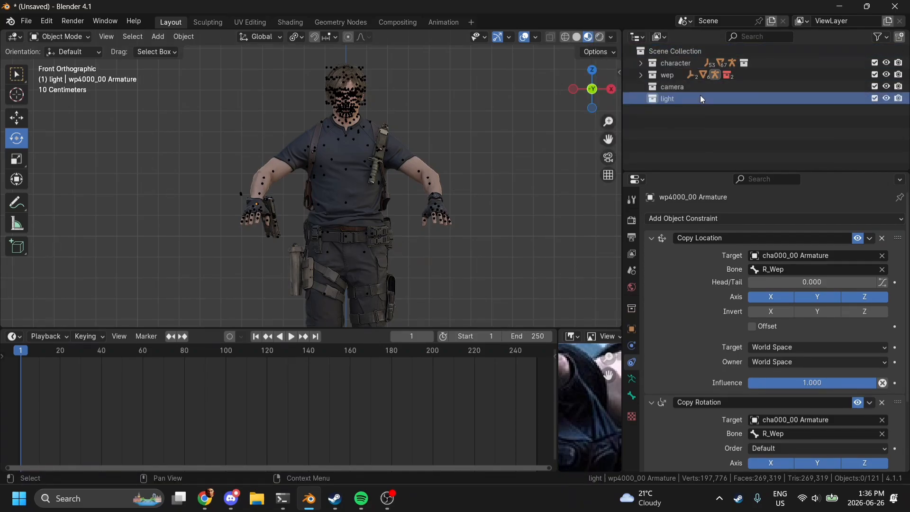
- Add a camera object inside the camera collection
{"action": "left_click", "coordinate": [672, 87]}
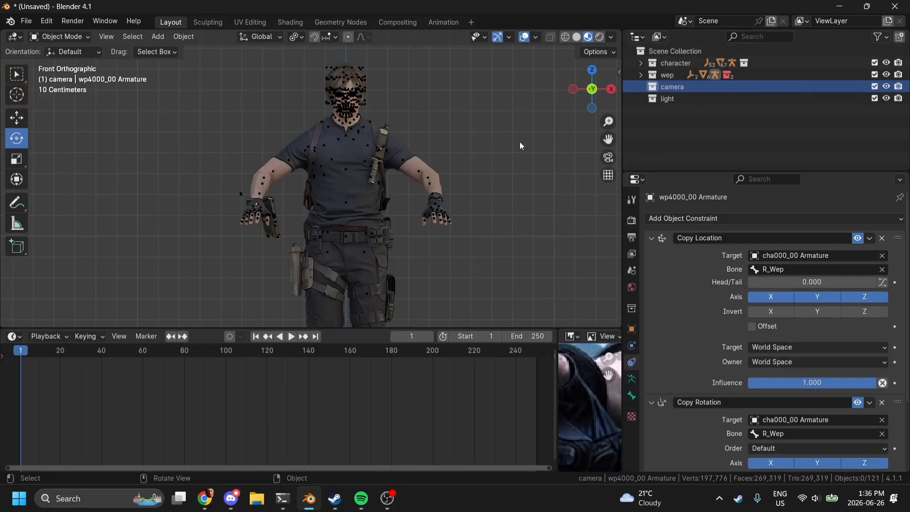
{"action": "key", "text": "shift+a"}
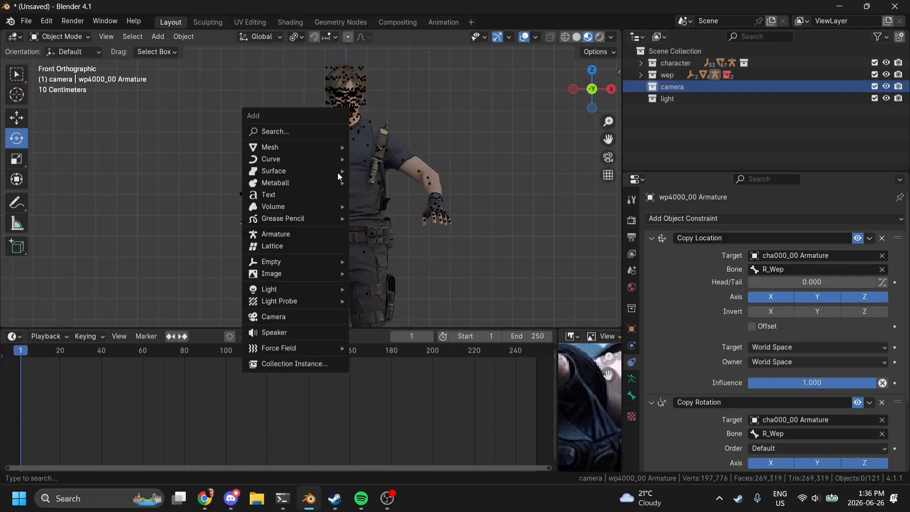
{"action": "mouse_move", "coordinate": [268, 289]}
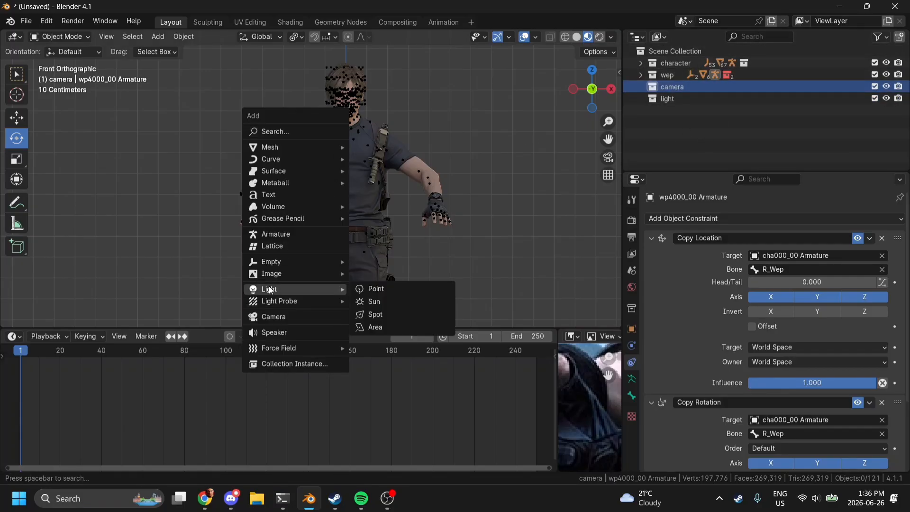
{"action": "left_click", "coordinate": [283, 317]}
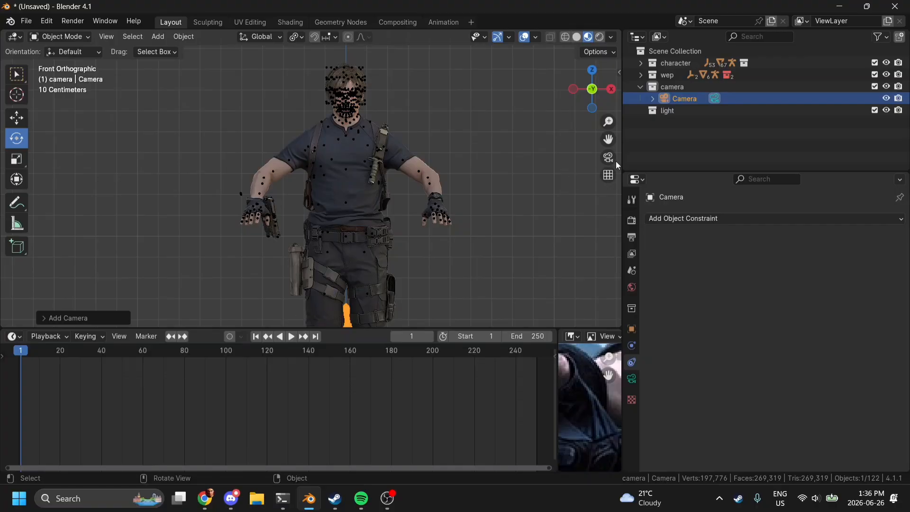
- Examine the maximized reference image's framing and its upper corner pixels, and return to the normal layout
{"action": "key", "text": "ctrl+space"}
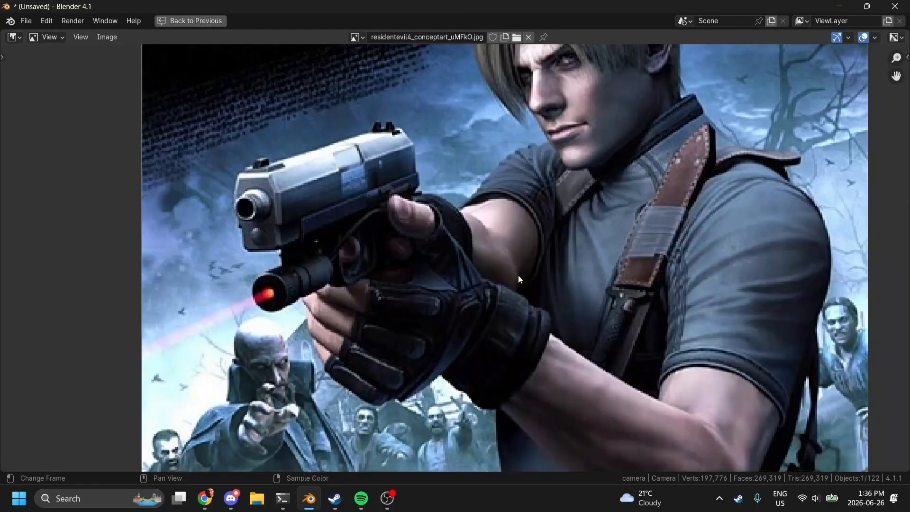
{"action": "scroll", "coordinate": [506, 232], "scroll_direction": "down", "scroll_amount": 3}
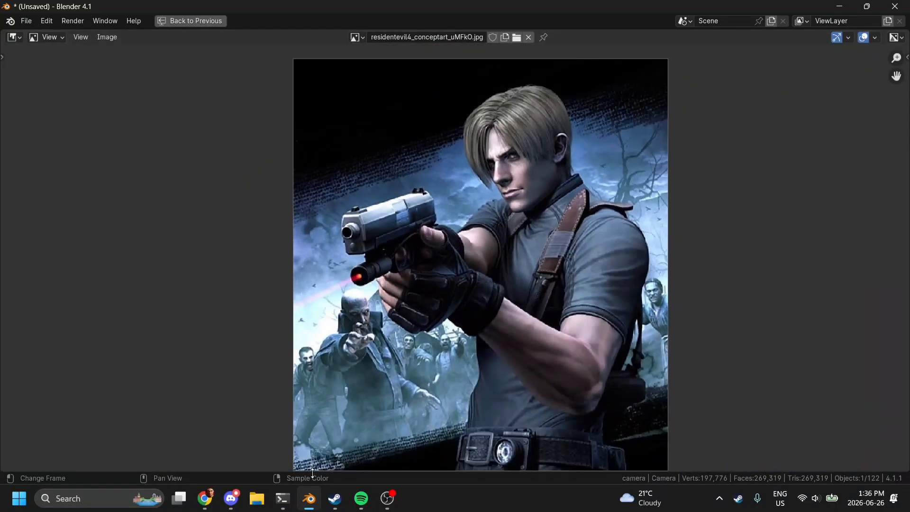
{"action": "middle_click_drag", "start_coordinate": [312, 469], "coordinate": [310, 434]}
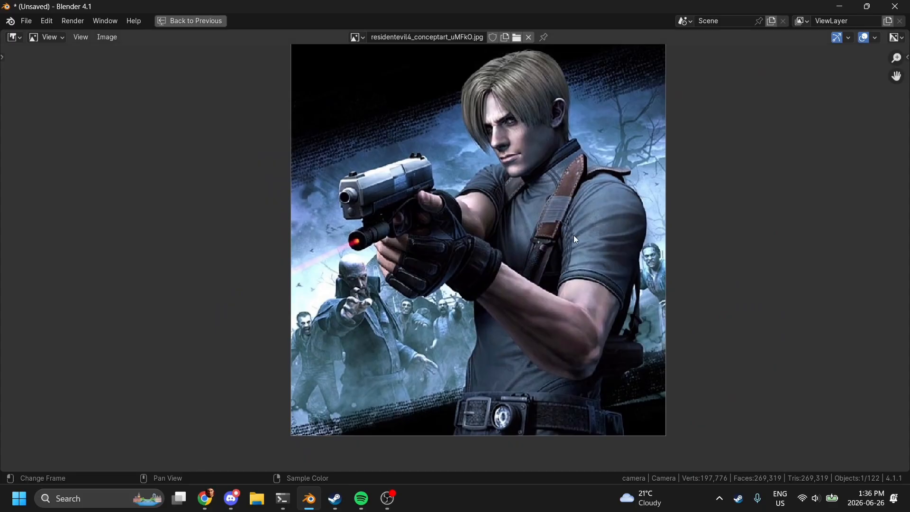
{"action": "scroll", "coordinate": [574, 235], "scroll_direction": "up", "scroll_amount": 5}
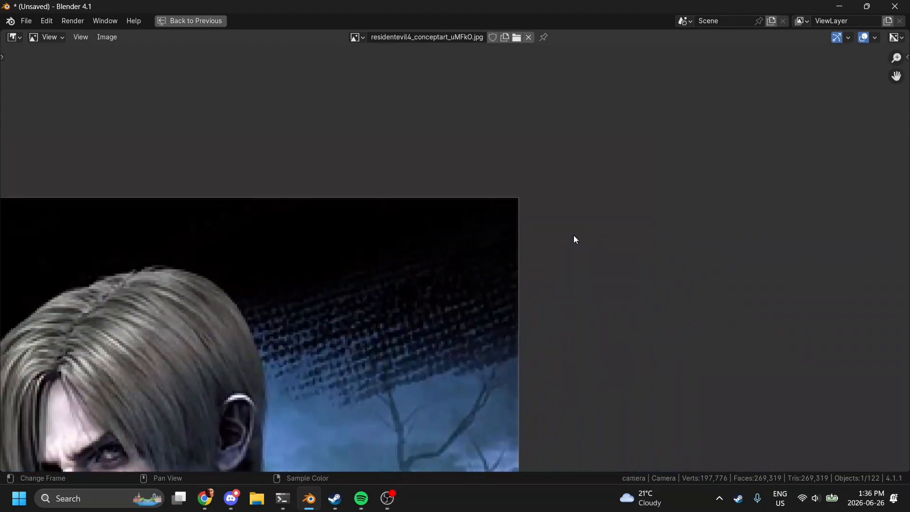
{"action": "scroll", "coordinate": [573, 235], "scroll_direction": "up", "scroll_amount": 6}
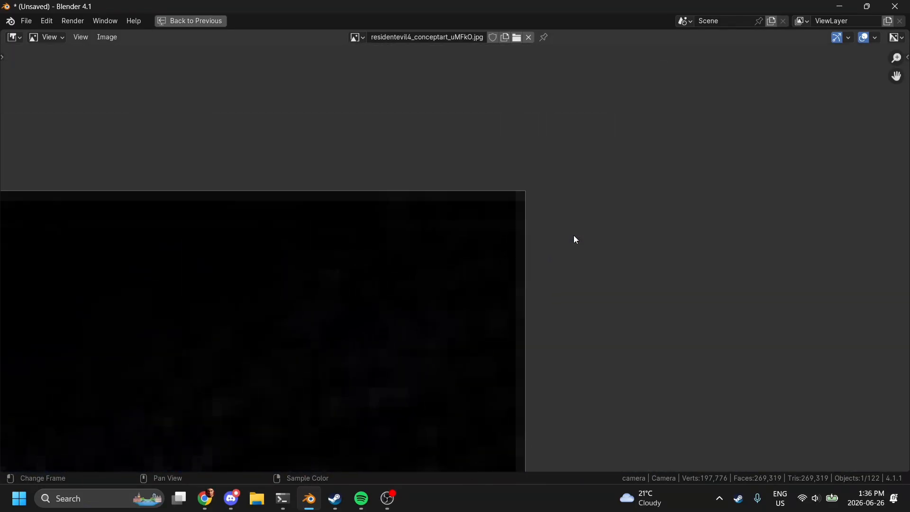
{"action": "scroll", "coordinate": [574, 235], "scroll_direction": "up", "scroll_amount": 1}
{"action": "right_click", "coordinate": [527, 196]}
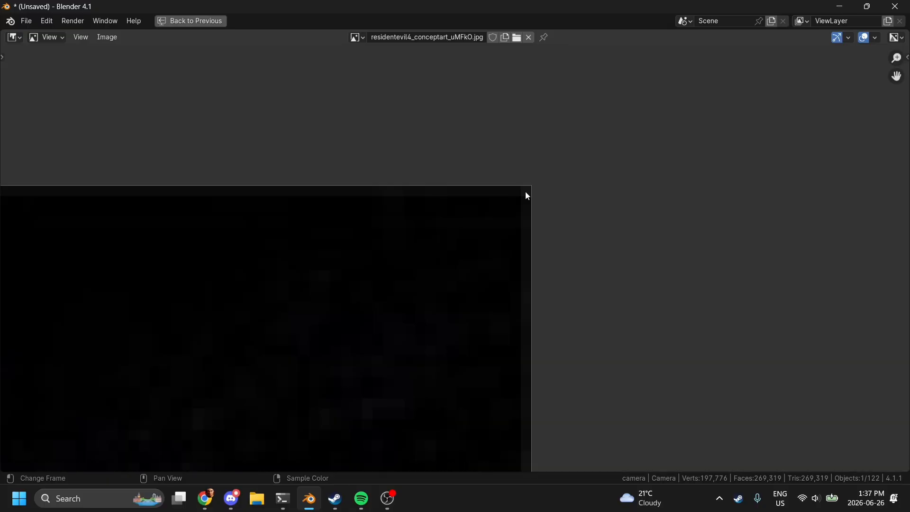
{"action": "key", "text": "Escape"}
- Set the scene's output resolution to 454 px wide by 499 px high
{"action": "left_click", "coordinate": [633, 237]}
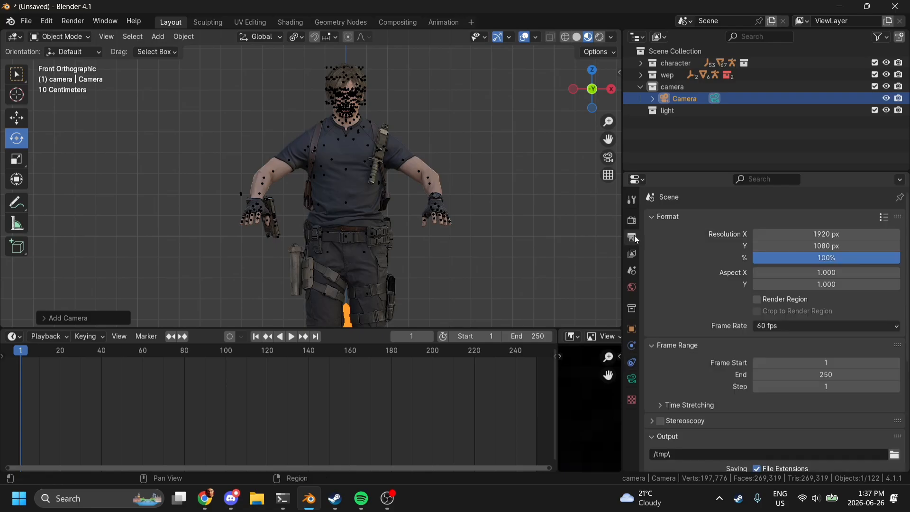
{"action": "left_click", "coordinate": [794, 233]}
{"action": "type", "text": "454"}
{"action": "key", "text": "Return"}
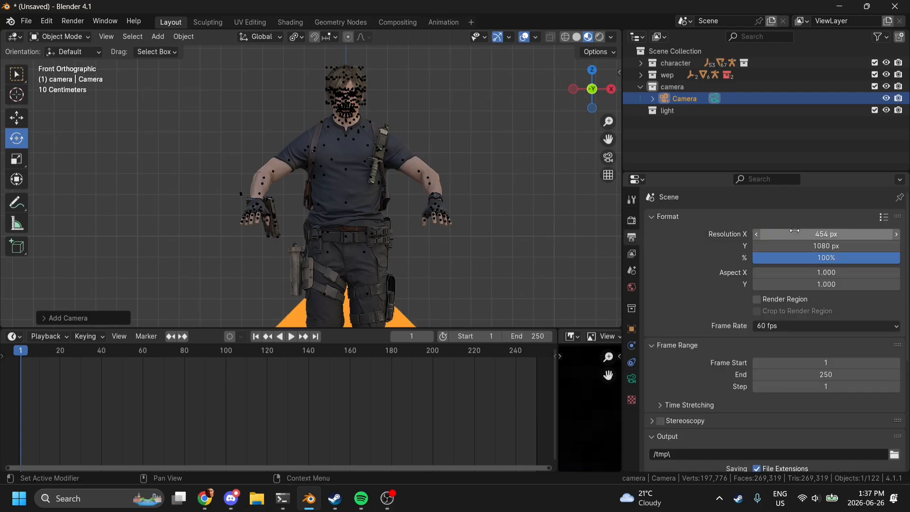
{"action": "left_click", "coordinate": [800, 245]}
{"action": "type", "text": "499"}
{"action": "key", "text": "Return"}
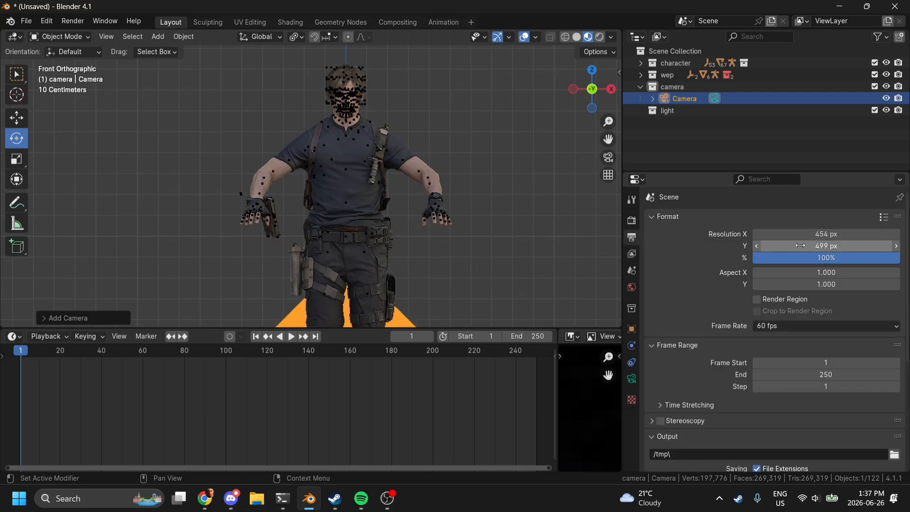
- Multiply both output resolution values by five, giving 2270 px for X and 2495 px for Y
{"action": "double_click", "coordinate": [838, 234]}
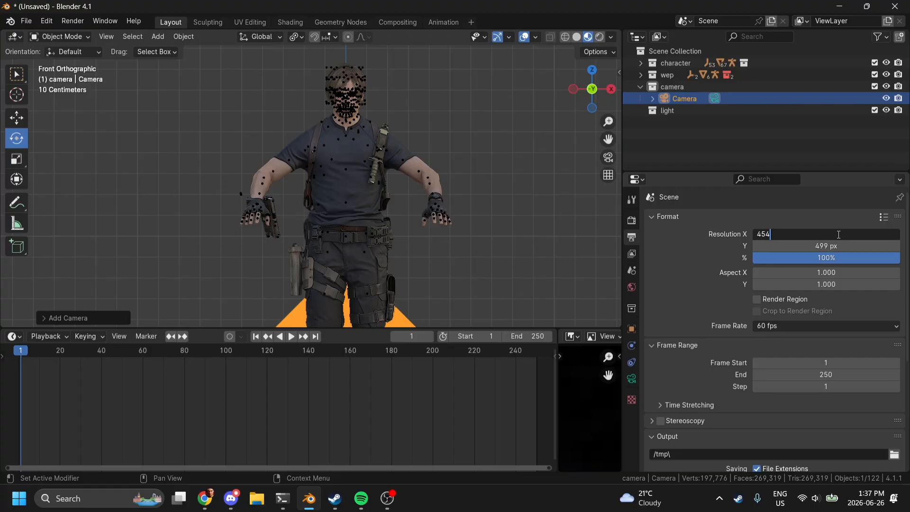
{"action": "type", "text": "*"}
{"action": "key", "text": "Return"}
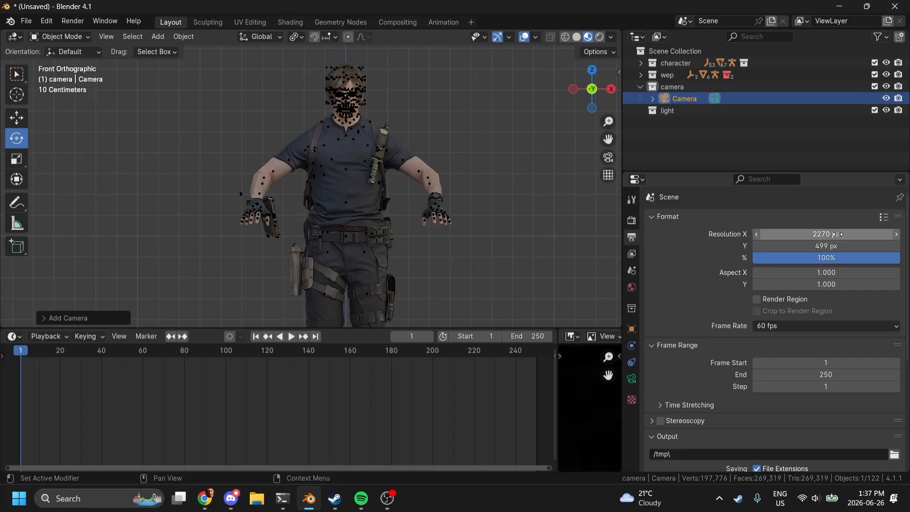
{"action": "double_click", "coordinate": [873, 246]}
{"action": "key", "text": "ctrl+a"}
{"action": "key", "text": "BackSpace"}
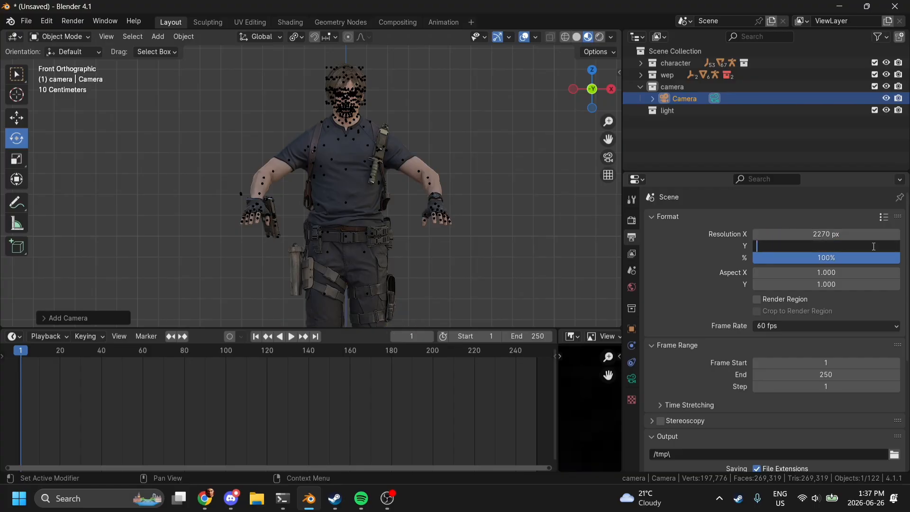
{"action": "type", "text": "499 *"}
{"action": "key", "text": "Return"}
- Look through the camera, frame Leon's upper body with the camera locked to the view, and unlock and select the camera
{"action": "scroll", "coordinate": [551, 141], "scroll_direction": "down", "scroll_amount": 5}
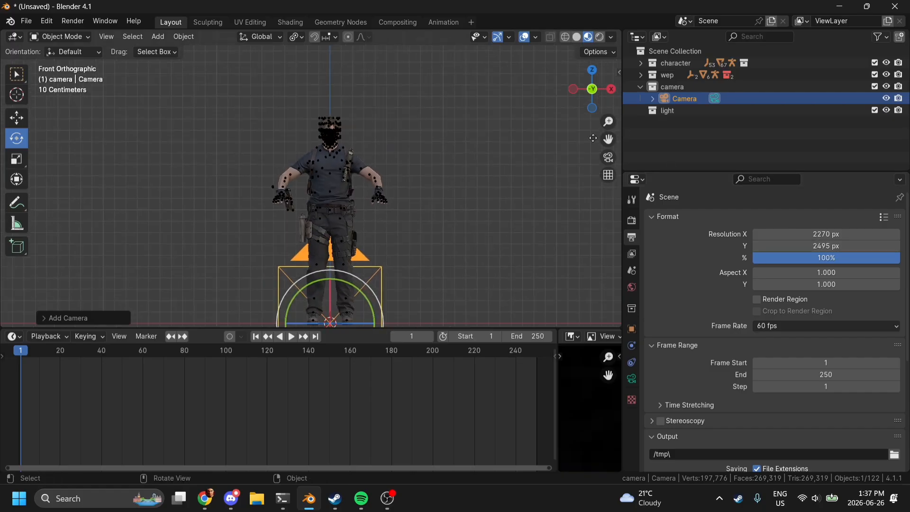
{"action": "left_click", "coordinate": [595, 280]}
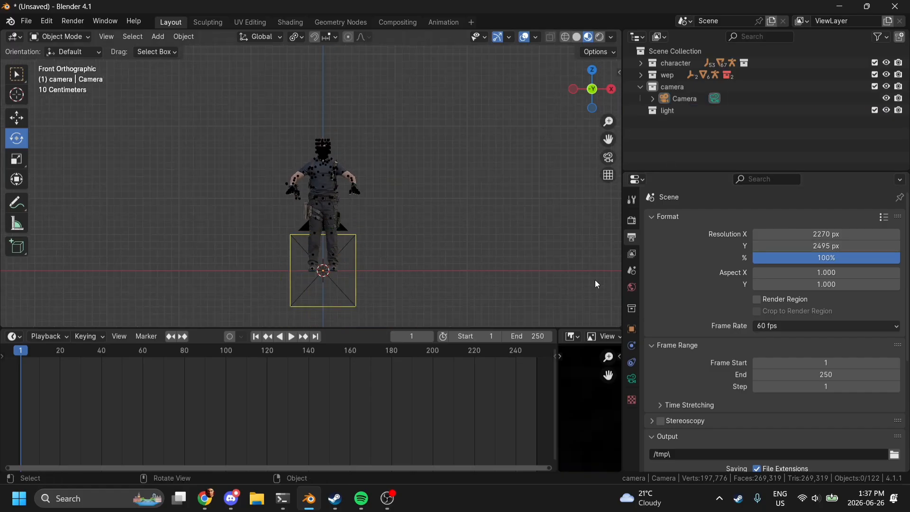
{"action": "left_click", "coordinate": [602, 156]}
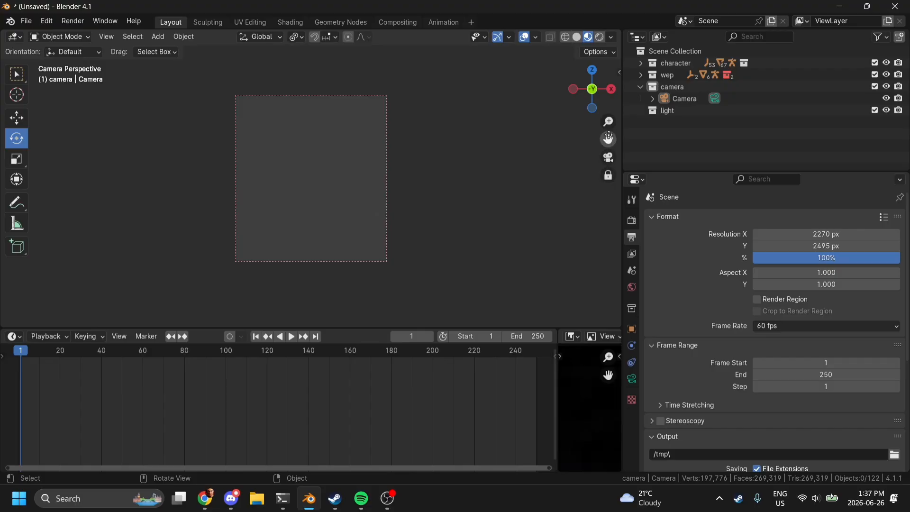
{"action": "left_click_drag", "start_coordinate": [608, 139], "coordinate": [609, 138]}
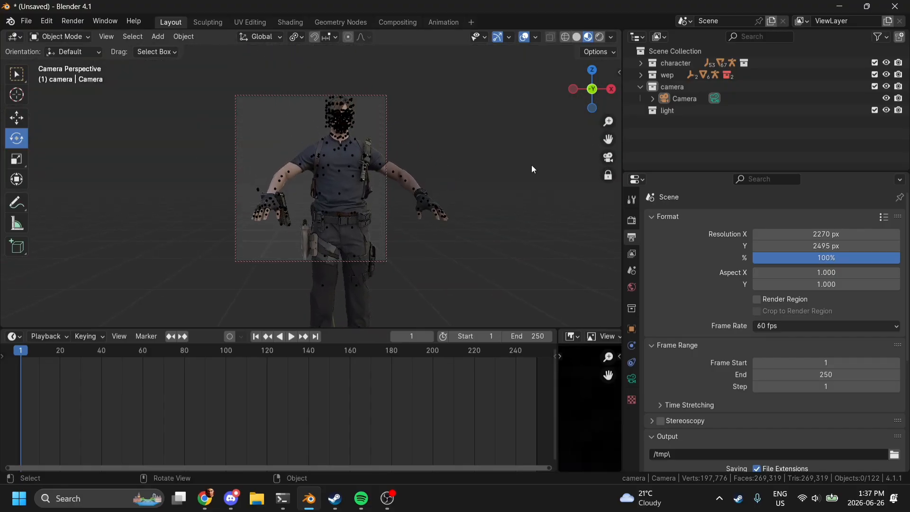
{"action": "scroll", "coordinate": [532, 166], "scroll_direction": "up", "scroll_amount": 4}
{"action": "scroll", "coordinate": [532, 166], "scroll_direction": "down", "scroll_amount": 5}
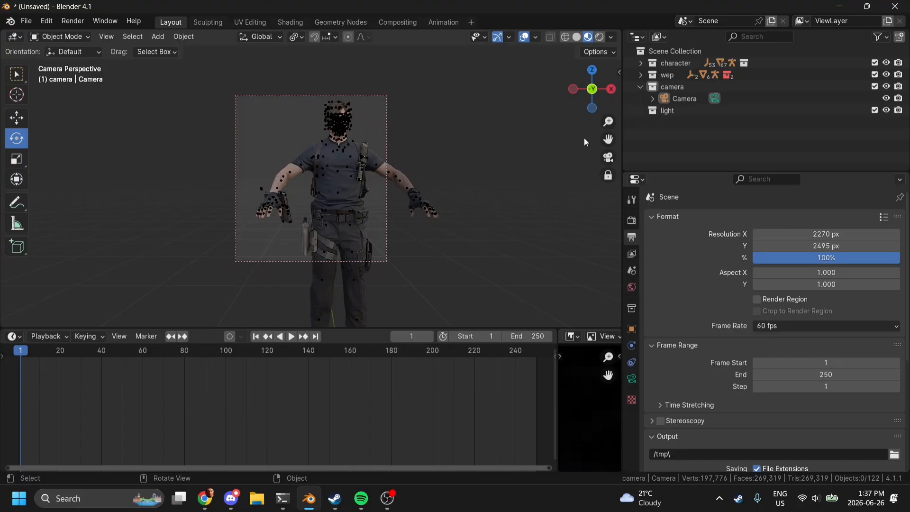
{"action": "left_click", "coordinate": [608, 175]}
{"action": "left_click", "coordinate": [387, 158]}
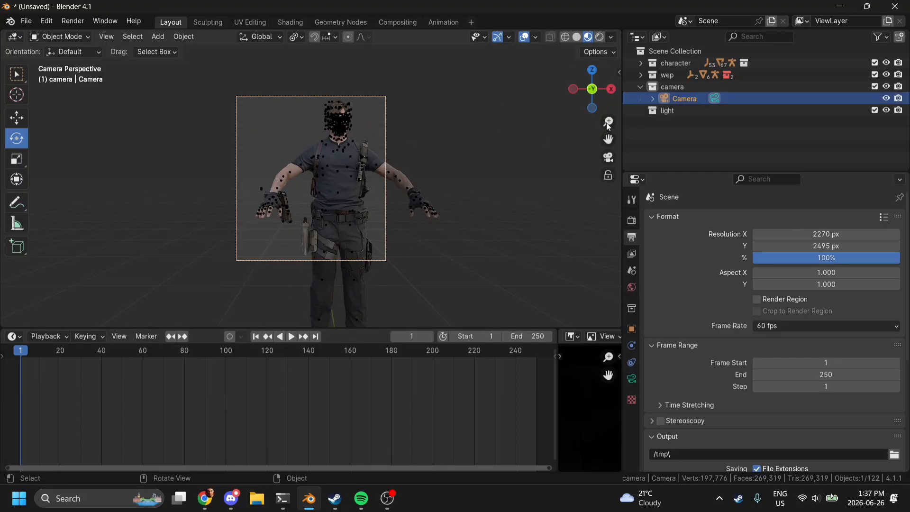
- Enlarge the image editor to show the reference image beneath the camera view, and switch the 3D viewport to solid shading
{"action": "scroll", "coordinate": [388, 160], "scroll_direction": "up", "scroll_amount": 5}
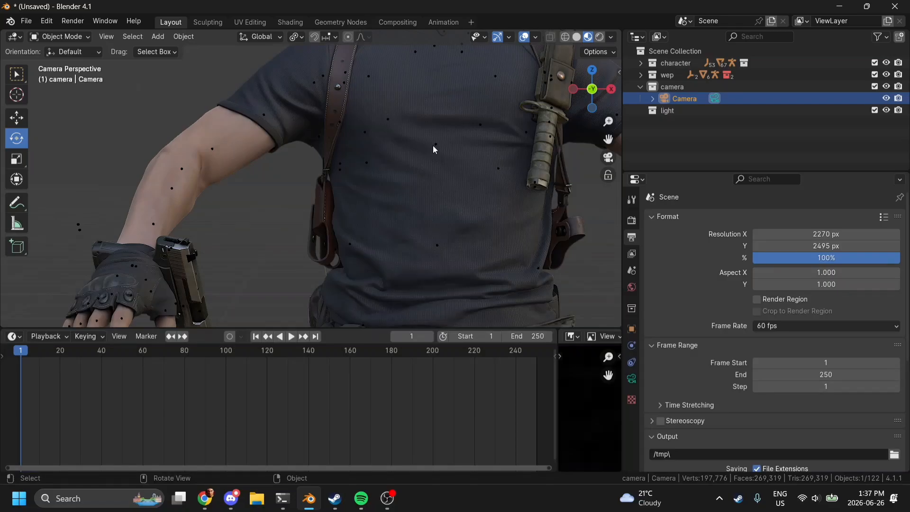
{"action": "scroll", "coordinate": [433, 146], "scroll_direction": "down", "scroll_amount": 5}
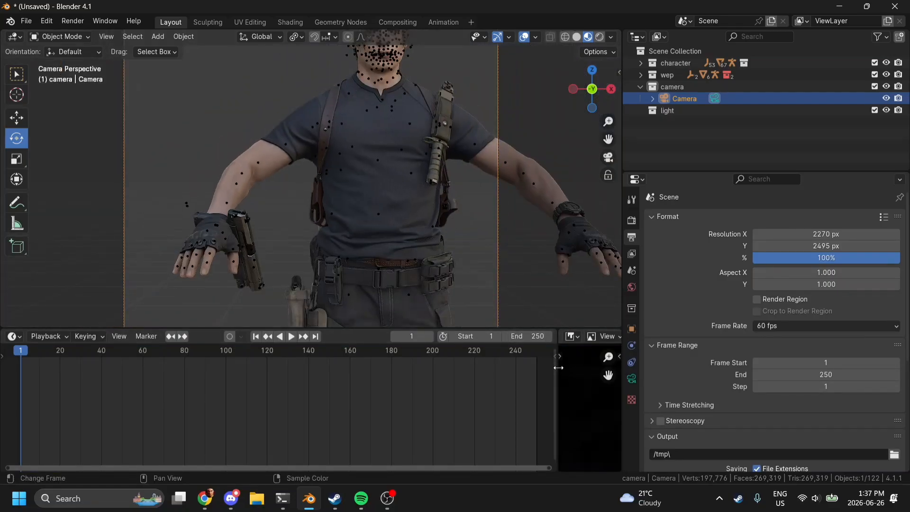
{"action": "left_click_drag", "start_coordinate": [558, 368], "coordinate": [272, 333]}
{"action": "scroll", "coordinate": [382, 354], "scroll_direction": "down", "scroll_amount": 5}
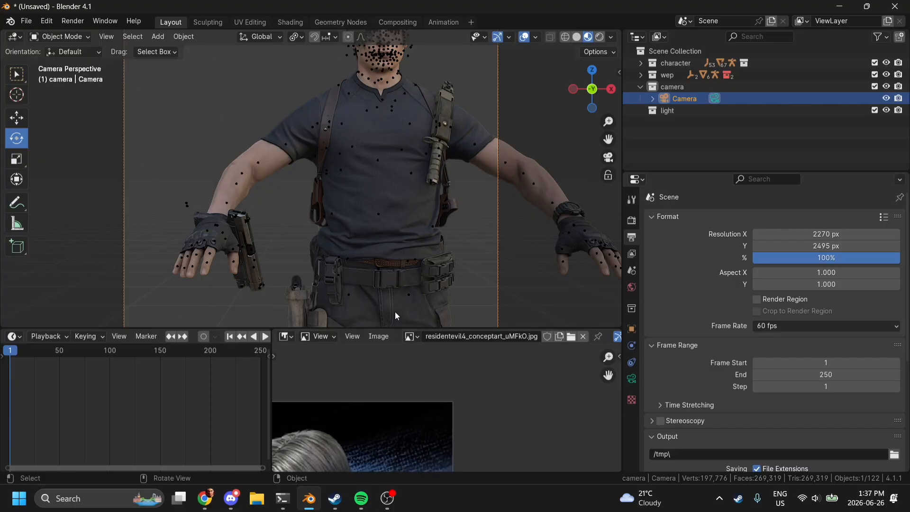
{"action": "scroll", "coordinate": [414, 399], "scroll_direction": "up", "scroll_amount": 3}
{"action": "scroll", "coordinate": [413, 399], "scroll_direction": "down", "scroll_amount": 4}
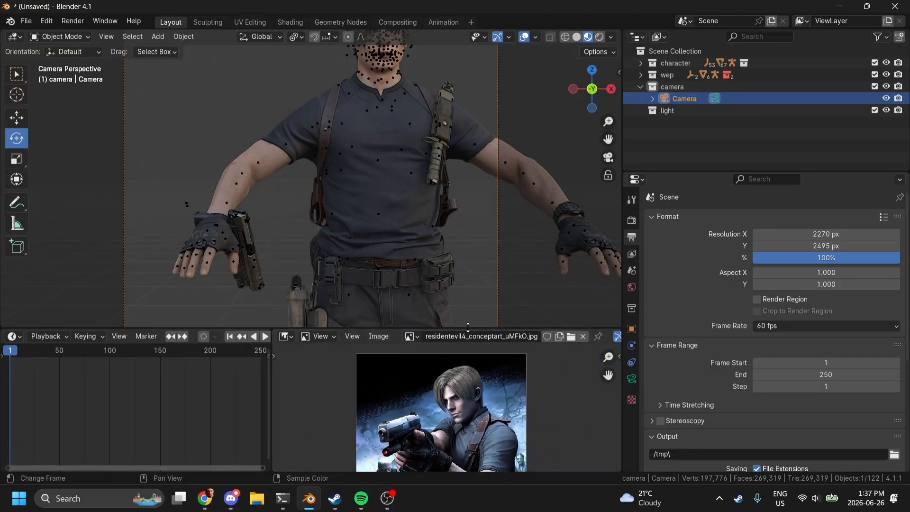
{"action": "left_click_drag", "start_coordinate": [467, 327], "coordinate": [468, 280]}
{"action": "scroll", "coordinate": [468, 147], "scroll_direction": "down", "scroll_amount": 3}
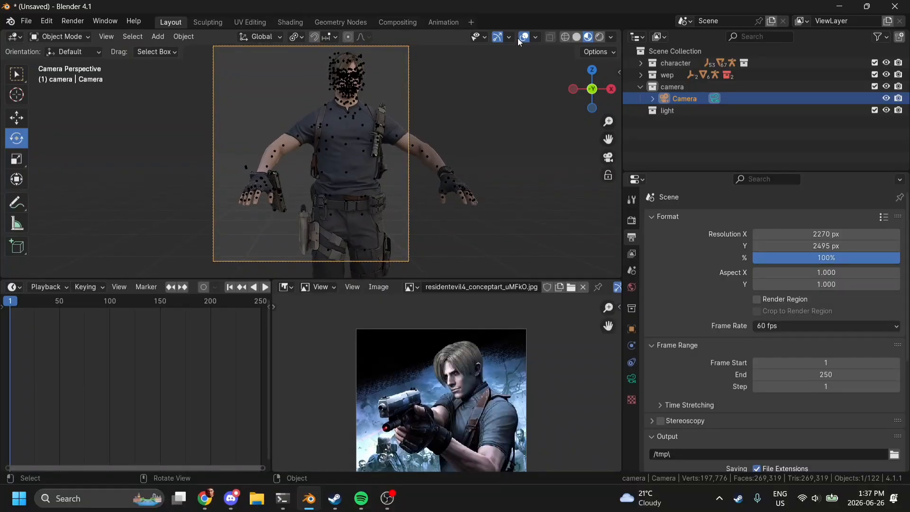
{"action": "left_click", "coordinate": [577, 37]}
{"action": "scroll", "coordinate": [491, 334], "scroll_direction": "down", "scroll_amount": 3}
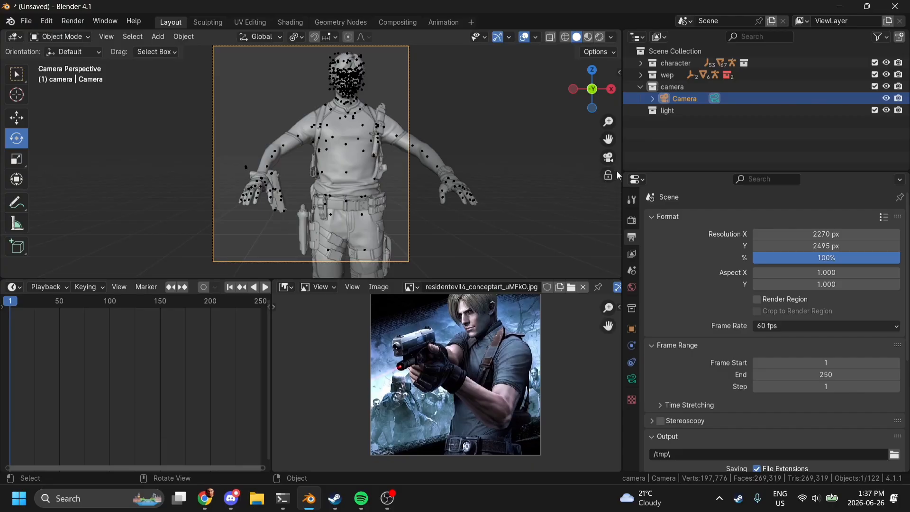
{"action": "scroll", "coordinate": [514, 369], "scroll_direction": "up", "scroll_amount": 3}
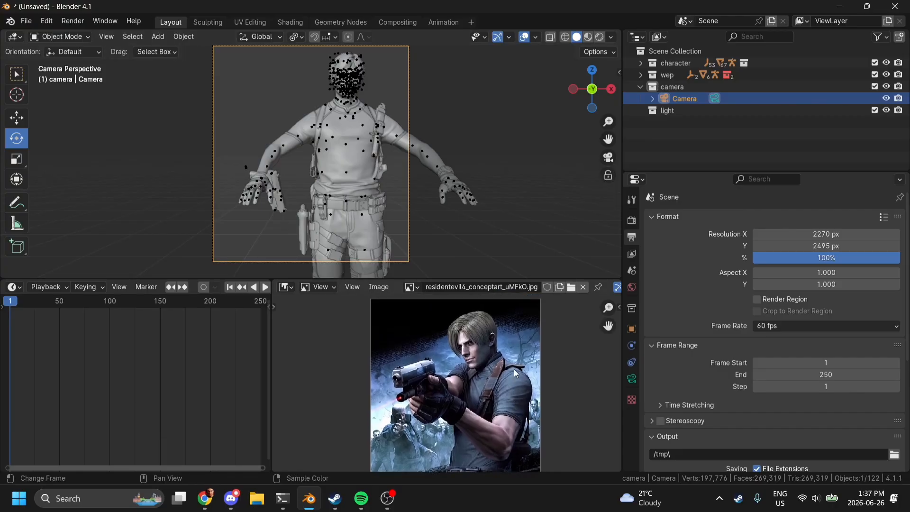
- Enable the Thirds composition guide in the camera's viewport display settings
{"action": "left_click", "coordinate": [630, 379]}
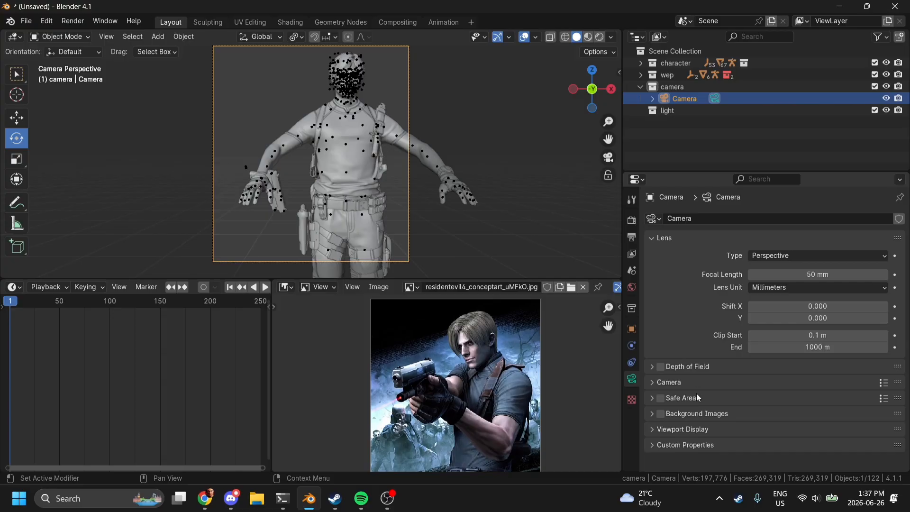
{"action": "left_click", "coordinate": [687, 427]}
{"action": "scroll", "coordinate": [686, 426], "scroll_direction": "down", "scroll_amount": 4}
{"action": "left_click", "coordinate": [715, 447]}
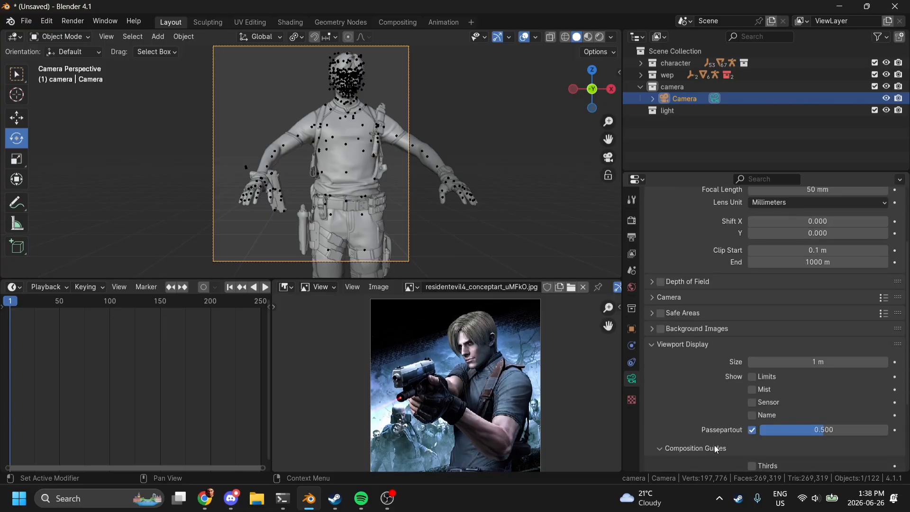
{"action": "scroll", "coordinate": [714, 445], "scroll_direction": "down", "scroll_amount": 5}
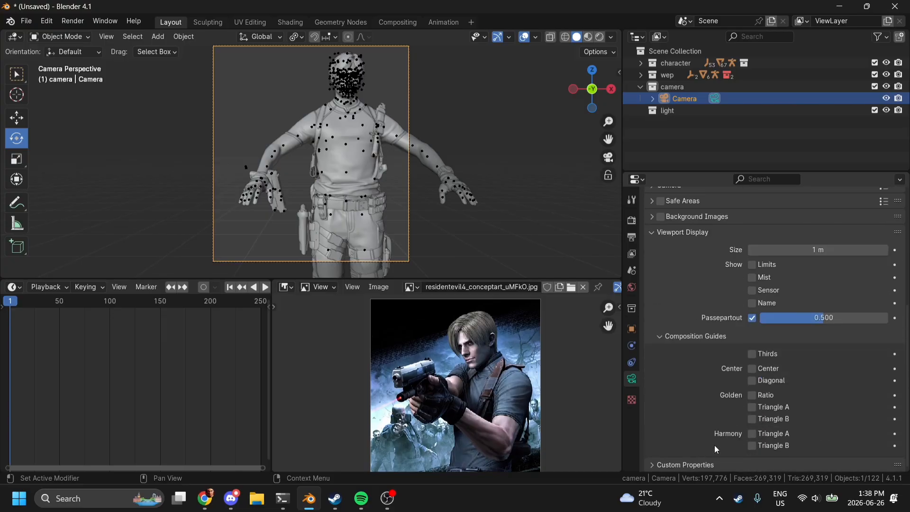
{"action": "left_click", "coordinate": [765, 360]}
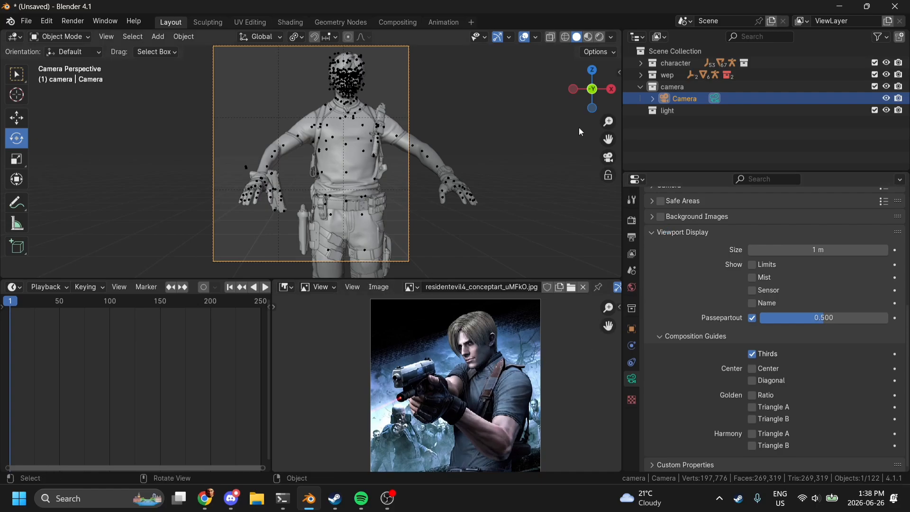
- Lock the camera to the view, move it closer to Leon, and orbit it to a three-quarter angle on his upper body
{"action": "left_click", "coordinate": [608, 176]}
{"action": "scroll", "coordinate": [584, 154], "scroll_direction": "up", "scroll_amount": 7}
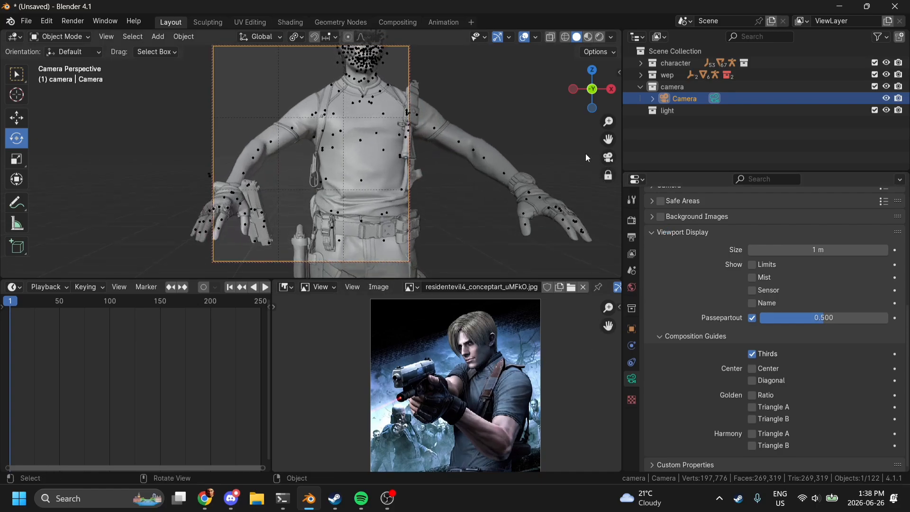
{"action": "scroll", "coordinate": [585, 154], "scroll_direction": "down", "scroll_amount": 1}
{"action": "left_click_drag", "start_coordinate": [608, 140], "coordinate": [584, 176]}
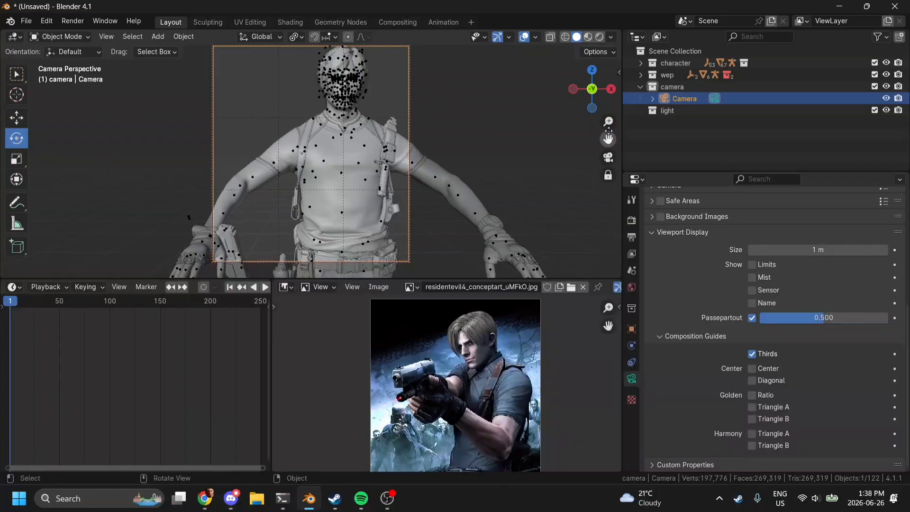
{"action": "left_click_drag", "start_coordinate": [591, 90], "coordinate": [566, 90]}
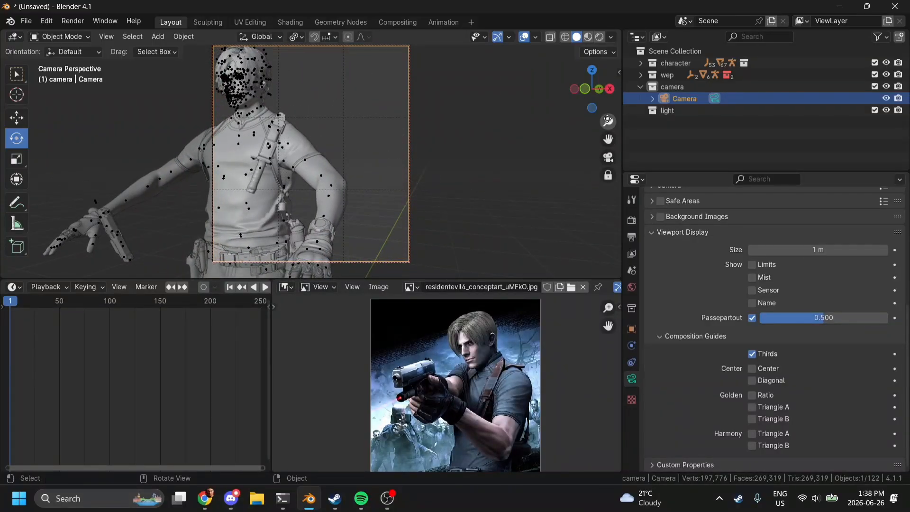
{"action": "left_click_drag", "start_coordinate": [608, 139], "coordinate": [672, 128]}
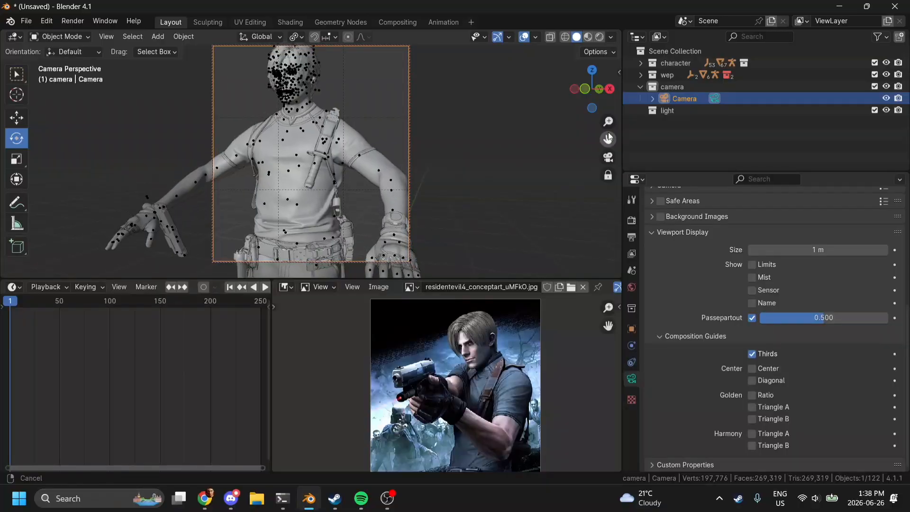
- Set the camera's focal length to 103 mm and pull the camera back to frame Leon from head to waist
{"action": "scroll", "coordinate": [739, 242], "scroll_direction": "up", "scroll_amount": 10}
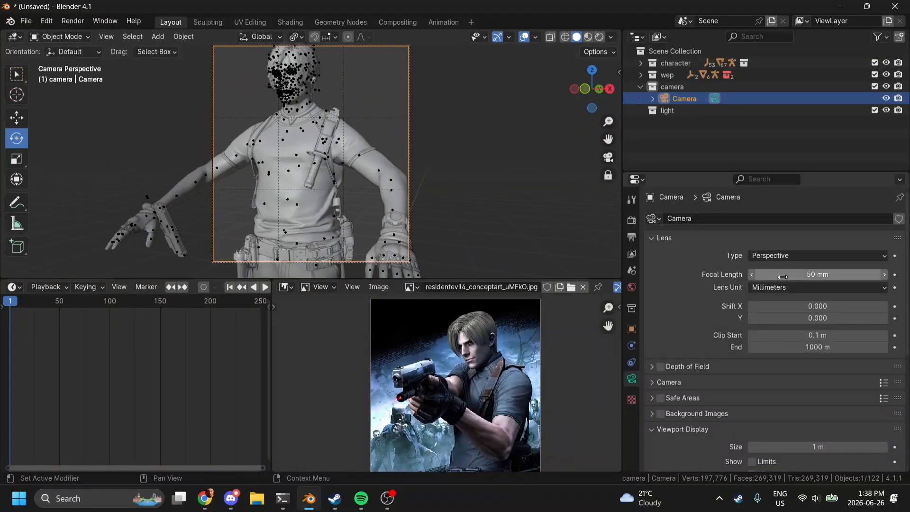
{"action": "left_click_drag", "start_coordinate": [783, 275], "coordinate": [839, 275]}
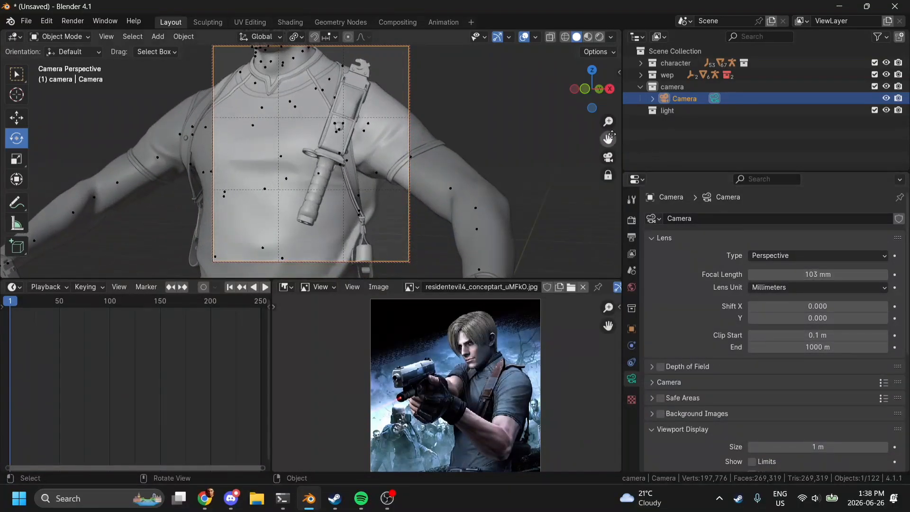
{"action": "left_click_drag", "start_coordinate": [608, 121], "coordinate": [608, 172]}
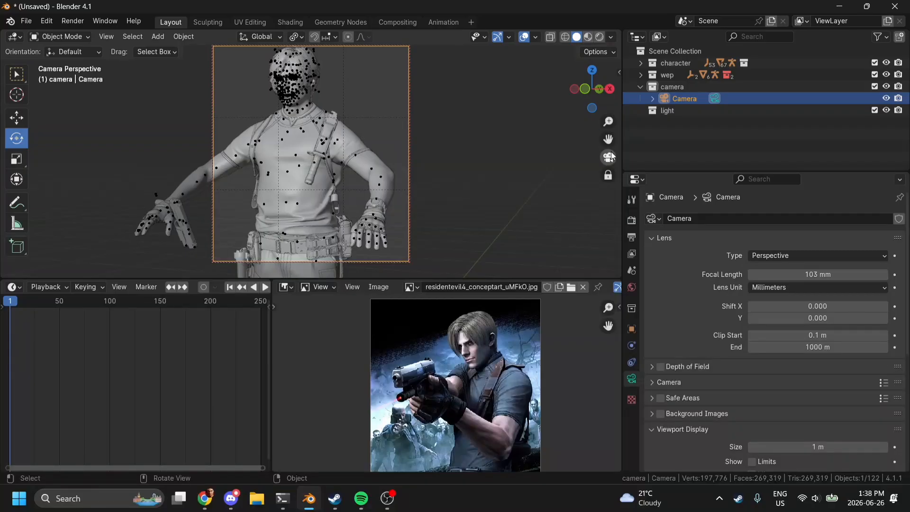
- Refine the camera's angle and offset so Leon stands off-center like the reference with headroom above him, and unlock the camera from the view
{"action": "left_click_drag", "start_coordinate": [595, 97], "coordinate": [579, 95]}
{"action": "left_click_drag", "start_coordinate": [608, 139], "coordinate": [646, 174]}
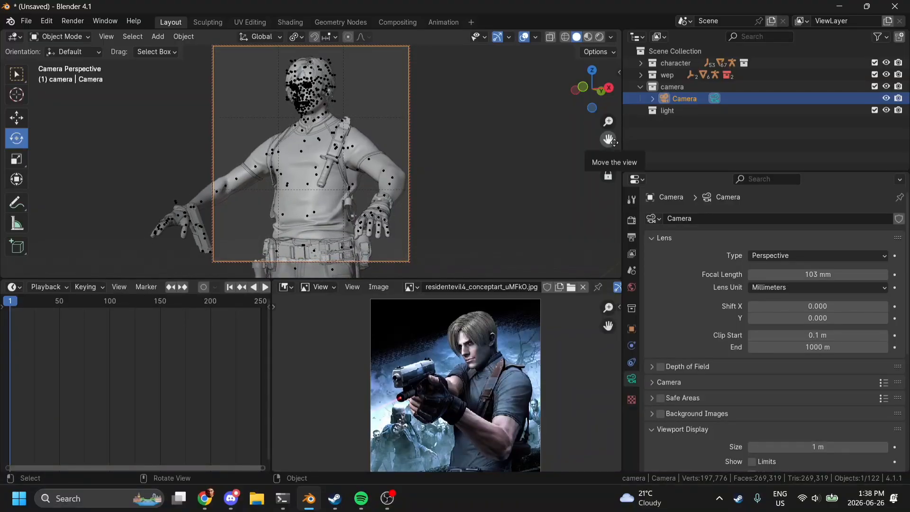
{"action": "left_click_drag", "start_coordinate": [608, 139], "coordinate": [631, 143]}
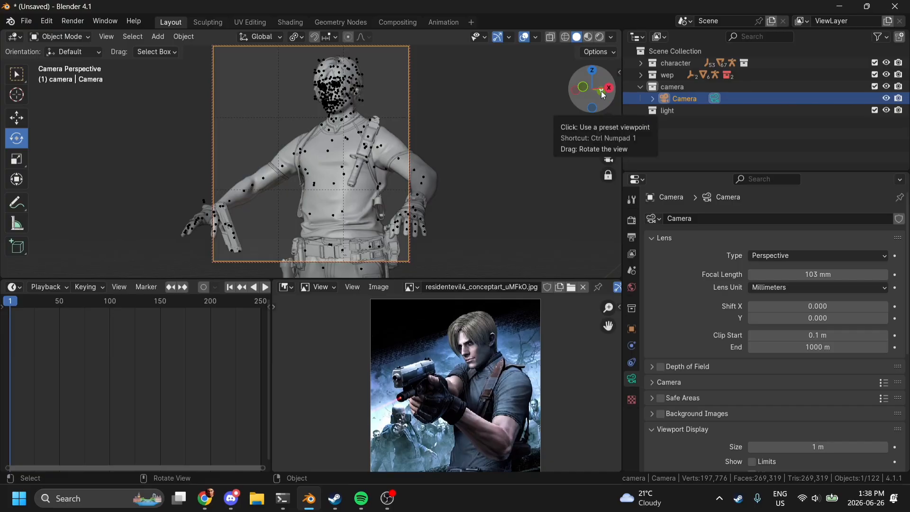
{"action": "left_click_drag", "start_coordinate": [599, 93], "coordinate": [618, 94]}
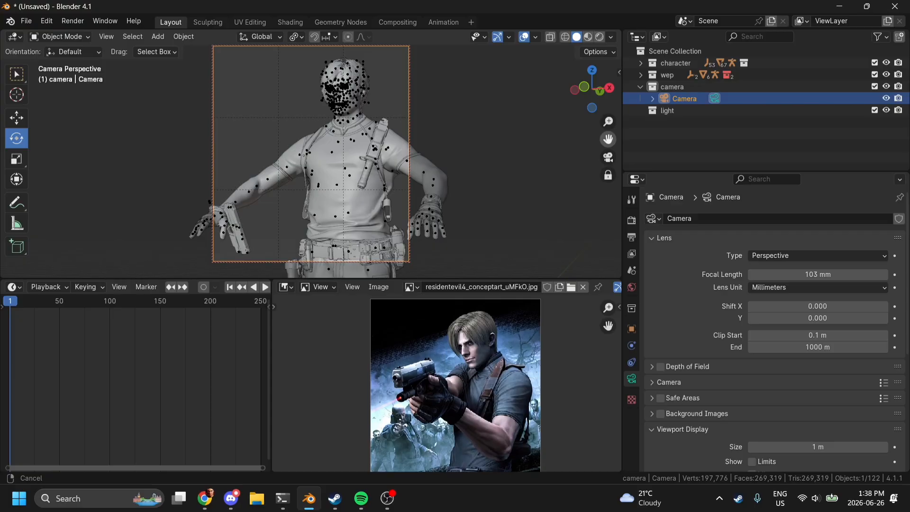
{"action": "left_click_drag", "start_coordinate": [618, 95], "coordinate": [624, 94]}
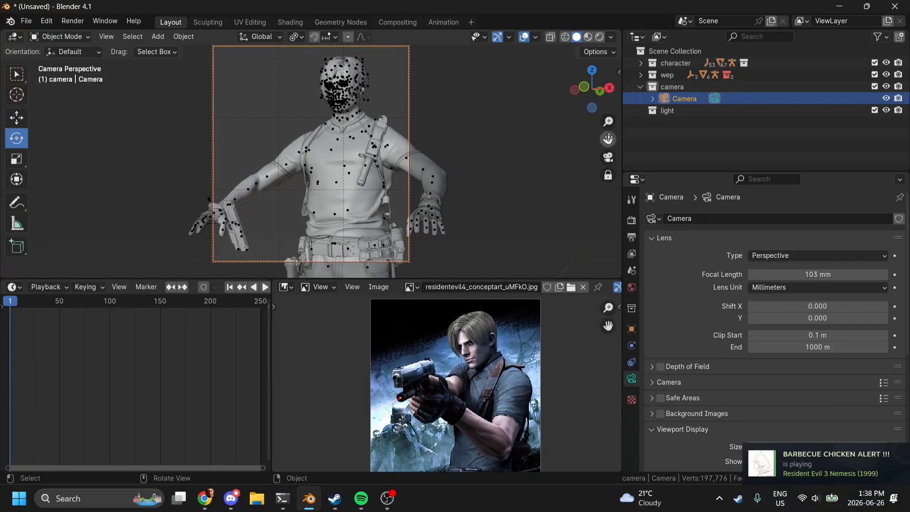
{"action": "scroll", "coordinate": [739, 294], "scroll_direction": "down", "scroll_amount": 8}
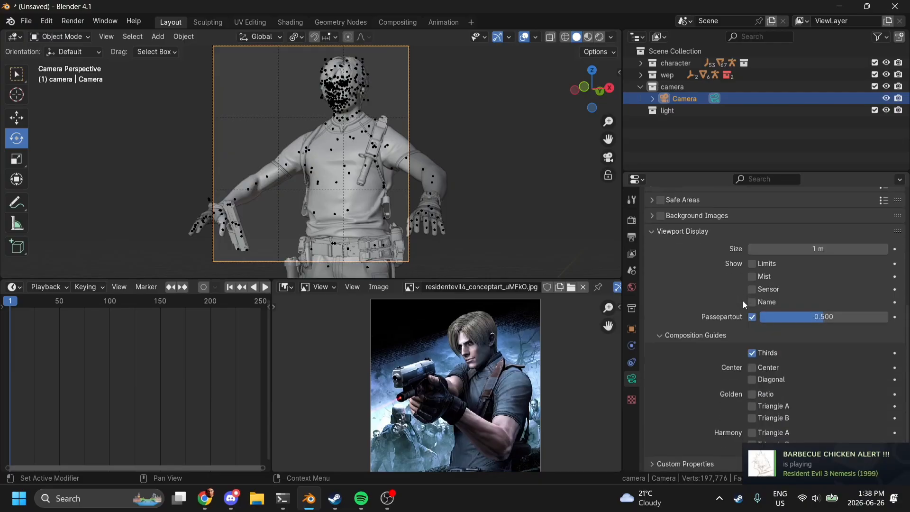
- Disable the Thirds composition guide in the camera's viewport display settings
{"action": "left_click", "coordinate": [756, 356]}
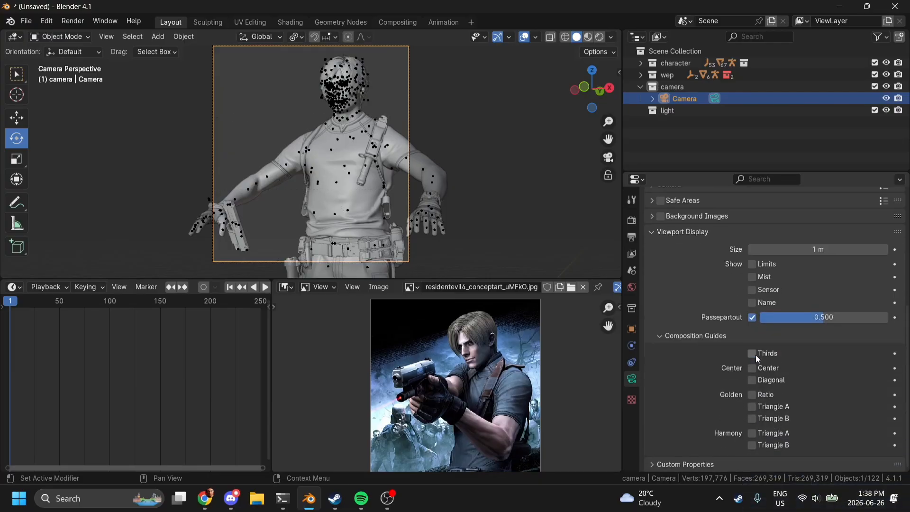
{"action": "scroll", "coordinate": [544, 101], "scroll_direction": "up", "scroll_amount": 4}
{"action": "scroll", "coordinate": [437, 107], "scroll_direction": "down", "scroll_amount": 1}
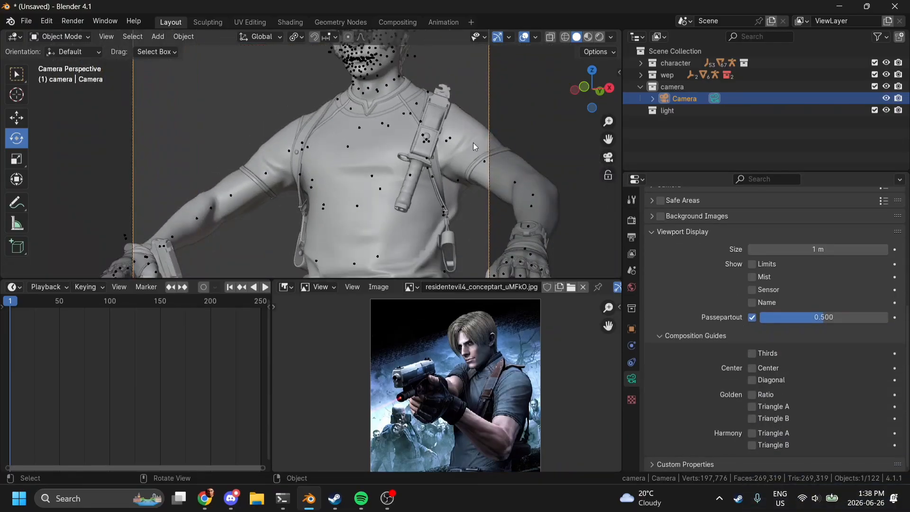
- Examine the reference image enlarged, comparing Leon's torso twist, head angle, arms and pistol grip with the model
{"action": "left_click", "coordinate": [451, 141]}
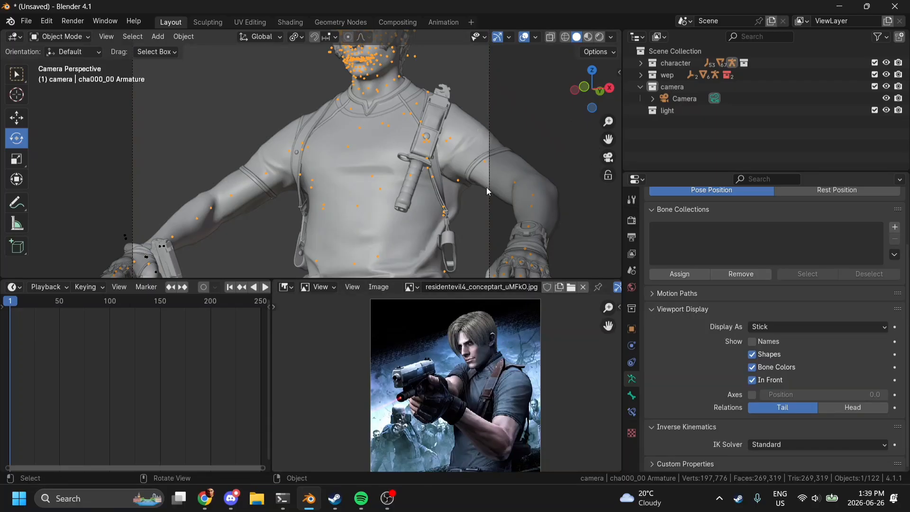
{"action": "scroll", "coordinate": [489, 191], "scroll_direction": "down", "scroll_amount": 3}
{"action": "scroll", "coordinate": [496, 437], "scroll_direction": "down", "scroll_amount": 4}
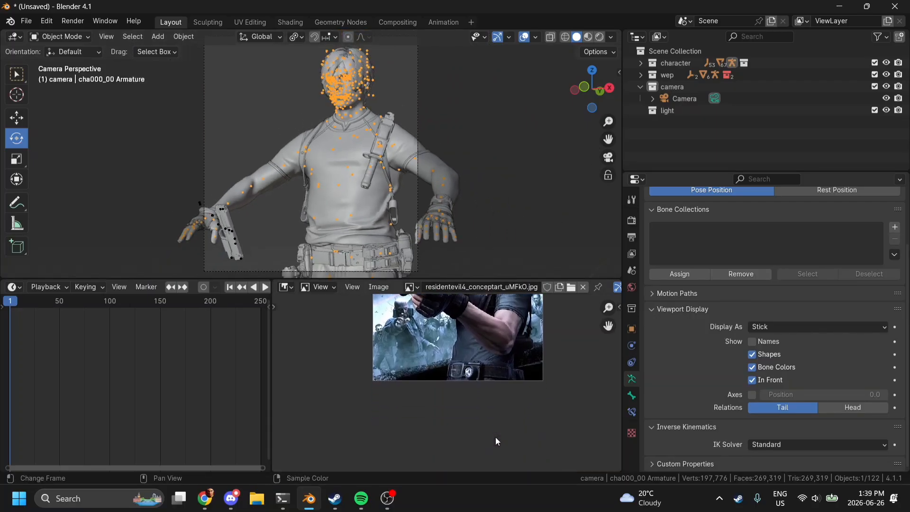
{"action": "scroll", "coordinate": [496, 437], "scroll_direction": "up", "scroll_amount": 3}
{"action": "scroll", "coordinate": [488, 352], "scroll_direction": "up", "scroll_amount": 2}
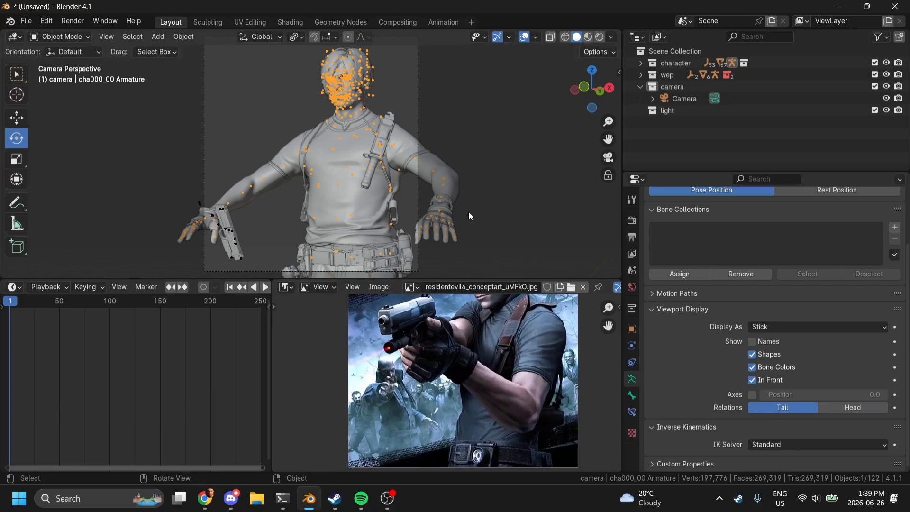
{"action": "scroll", "coordinate": [519, 331], "scroll_direction": "up", "scroll_amount": 2}
{"action": "key", "text": "ctrl+space"}
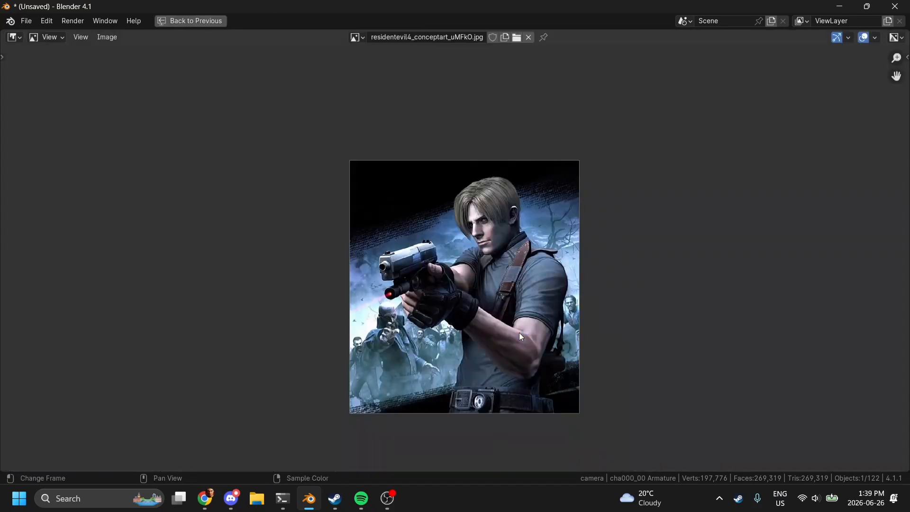
{"action": "scroll", "coordinate": [519, 332], "scroll_direction": "up", "scroll_amount": 4}
{"action": "scroll", "coordinate": [519, 332], "scroll_direction": "down", "scroll_amount": 3}
{"action": "scroll", "coordinate": [519, 332], "scroll_direction": "right", "scroll_amount": 2}
{"action": "scroll", "coordinate": [519, 332], "scroll_direction": "down", "scroll_amount": 1}
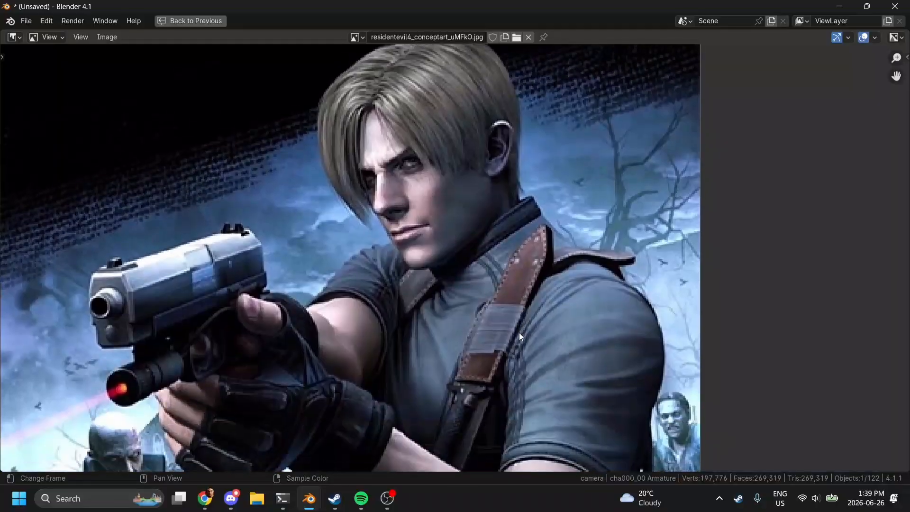
{"action": "key", "text": "ctrl+space"}
{"action": "scroll", "coordinate": [454, 361], "scroll_direction": "down", "scroll_amount": 2}
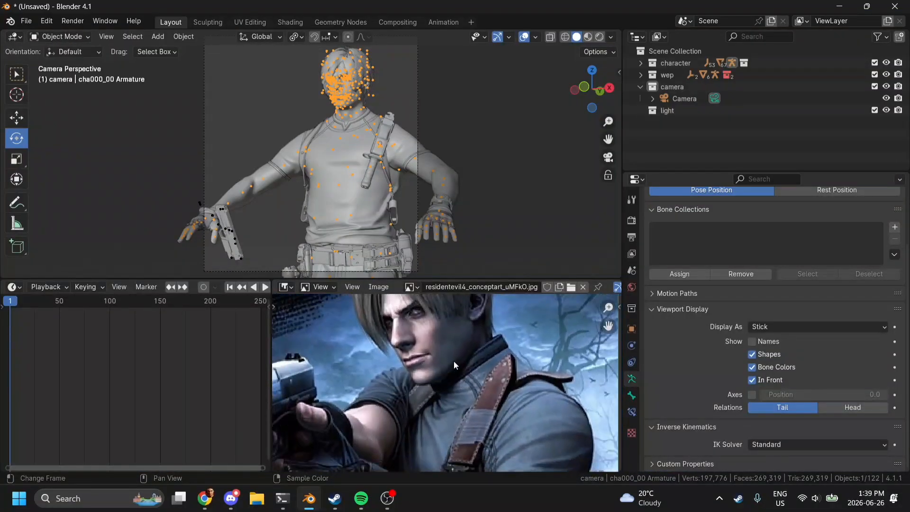
{"action": "scroll", "coordinate": [454, 360], "scroll_direction": "down", "scroll_amount": 5}
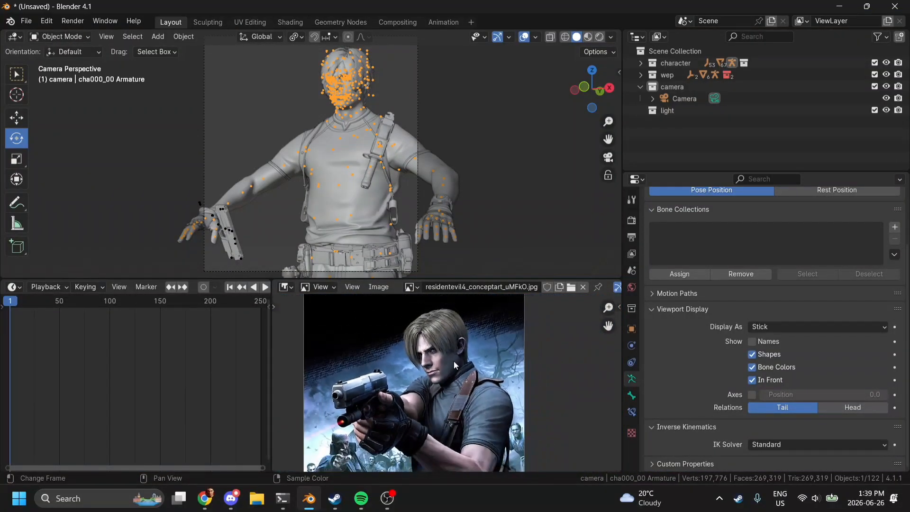
- Make the light collection active, look through the camera, and put Leon's armature into Pose Mode
{"action": "left_click", "coordinate": [577, 86]}
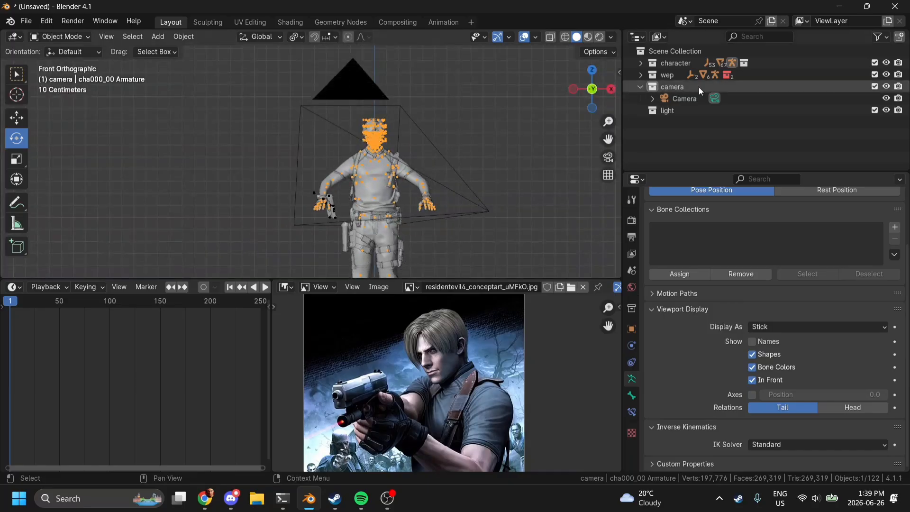
{"action": "left_click", "coordinate": [666, 87]}
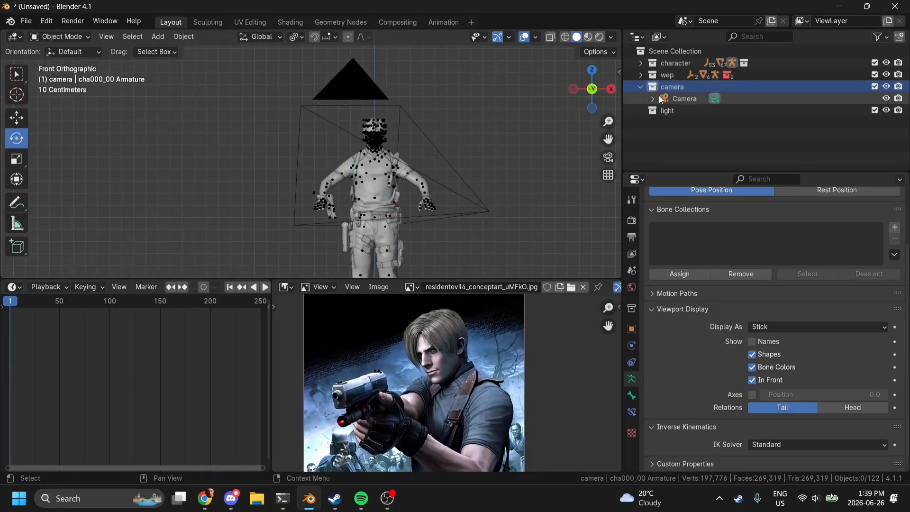
{"action": "left_click", "coordinate": [664, 111]}
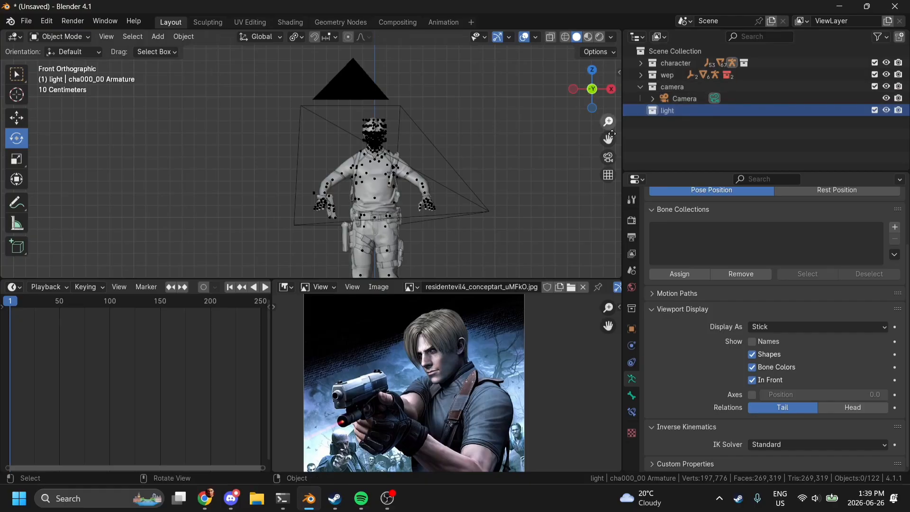
{"action": "left_click", "coordinate": [609, 157]}
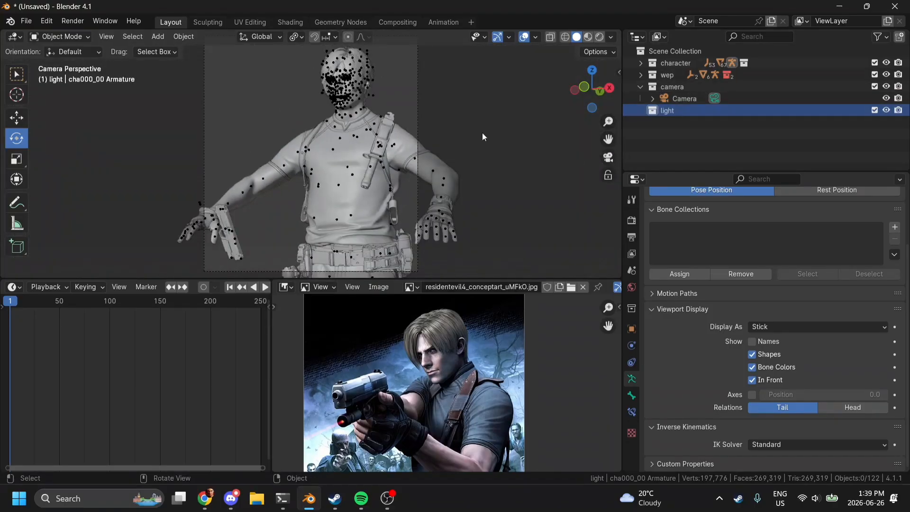
{"action": "left_click", "coordinate": [361, 137]}
{"action": "key", "text": "ctrl+Tab"}
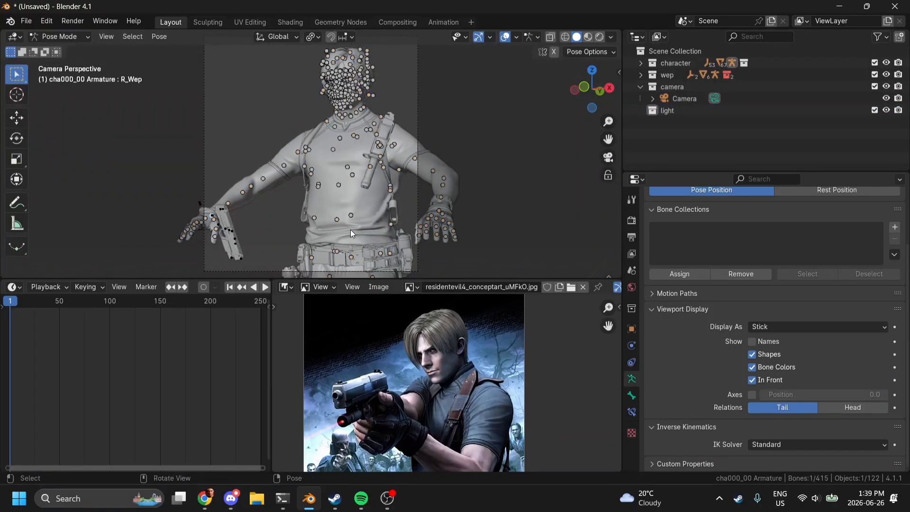
- Rotate the Hip bone freely so Leon's whole body turns sideways to the camera like the reference
{"action": "left_click", "coordinate": [351, 216]}
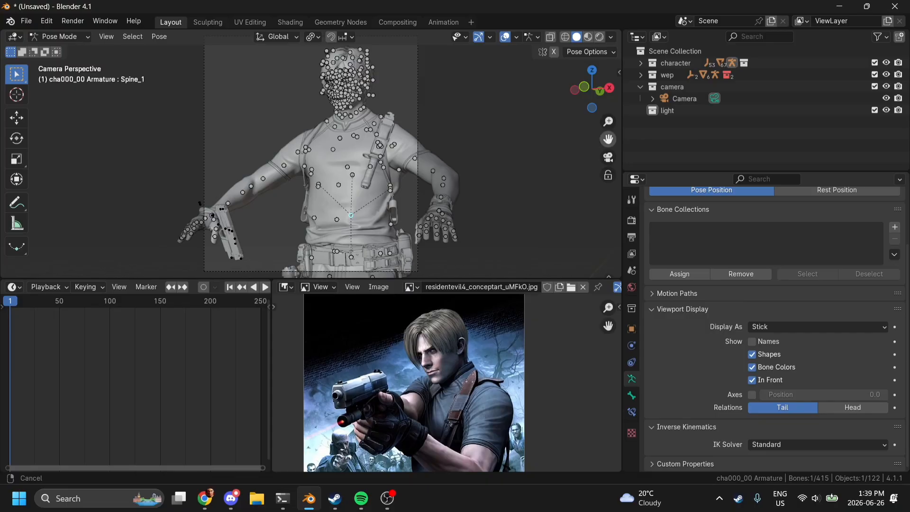
{"action": "left_click_drag", "start_coordinate": [608, 139], "coordinate": [599, 53]}
{"action": "scroll", "coordinate": [394, 189], "scroll_direction": "up", "scroll_amount": 2}
{"action": "left_click", "coordinate": [354, 171]}
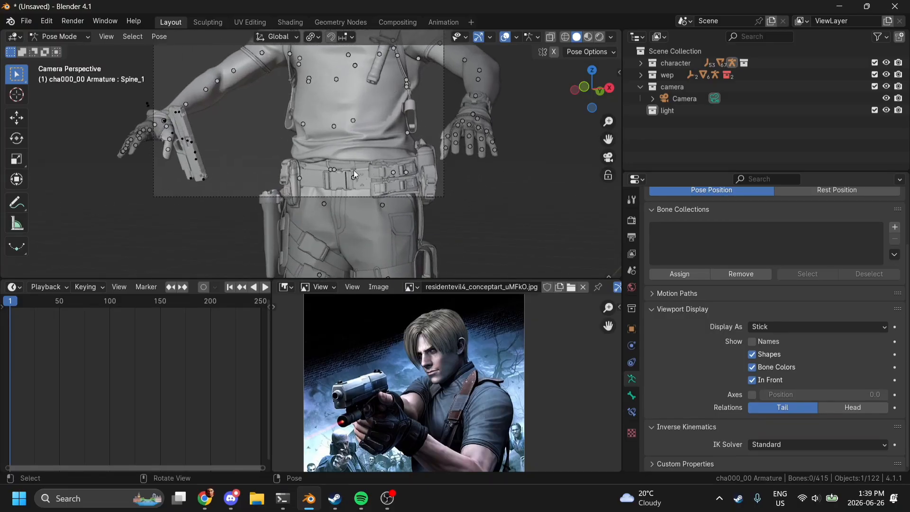
{"action": "left_click", "coordinate": [354, 174]}
{"action": "left_click", "coordinate": [26, 147]}
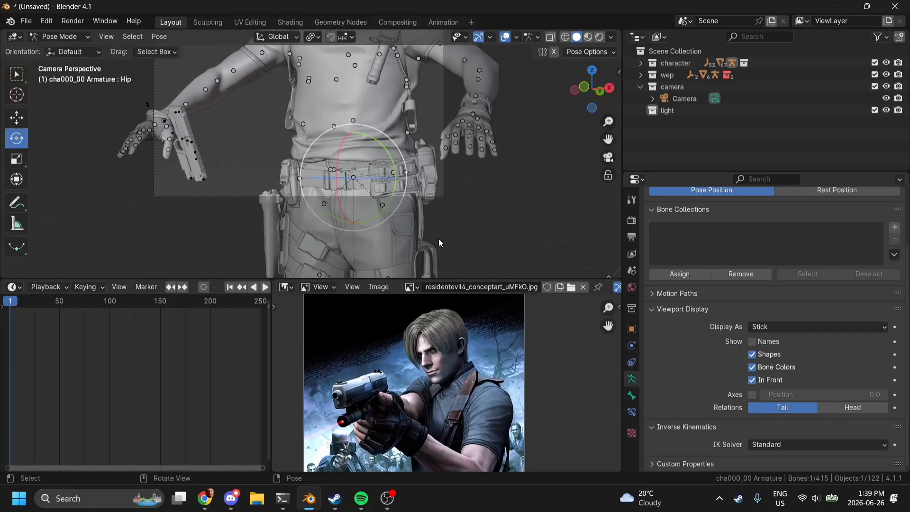
{"action": "left_click_drag", "start_coordinate": [374, 206], "coordinate": [330, 208]}
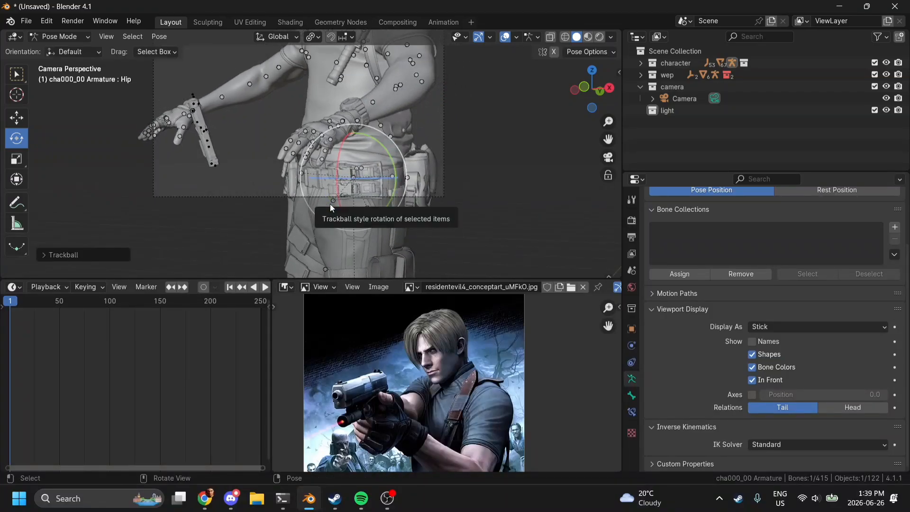
- Refine the rotation of the Hip and Spine_1 bones so the torso twists and leans like the reference
{"action": "left_click", "coordinate": [357, 120]}
{"action": "middle_click_drag", "start_coordinate": [403, 393], "coordinate": [409, 351]}
{"action": "left_click", "coordinate": [353, 178]}
{"action": "left_click_drag", "start_coordinate": [369, 166], "coordinate": [379, 142]}
{"action": "left_click", "coordinate": [361, 169]}
{"action": "left_click", "coordinate": [584, 87]}
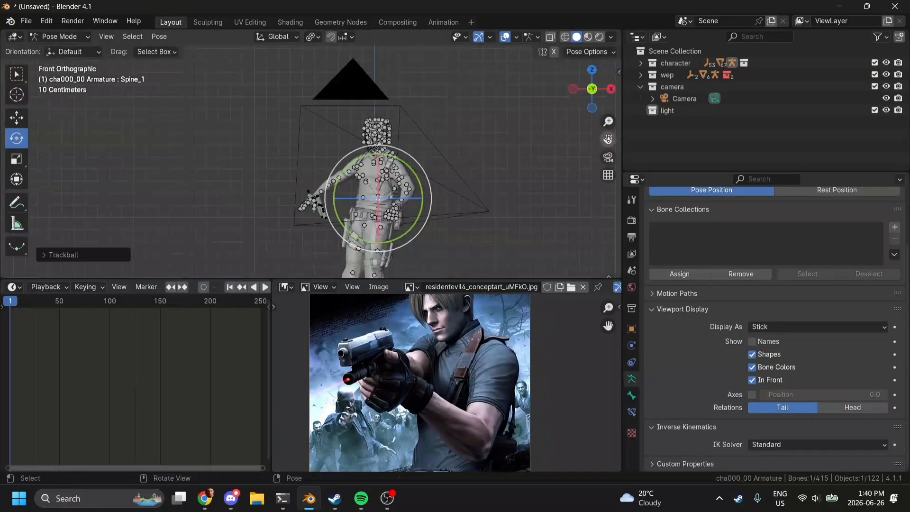
{"action": "left_click", "coordinate": [608, 158]}
{"action": "left_click", "coordinate": [416, 194]}
{"action": "left_click_drag", "start_coordinate": [412, 182], "coordinate": [419, 202]}
- Rotate the upper-body bones and the Head bone so Leon's chest and face match the reference's angle
{"action": "middle_click_drag", "start_coordinate": [417, 119], "coordinate": [446, 218], "text": "shift"}
{"action": "left_click", "coordinate": [444, 169]}
{"action": "left_click_drag", "start_coordinate": [412, 201], "coordinate": [422, 209]}
{"action": "left_click", "coordinate": [474, 249]}
{"action": "left_click_drag", "start_coordinate": [473, 221], "coordinate": [487, 213]}
{"action": "left_click", "coordinate": [413, 76]}
{"action": "left_click_drag", "start_coordinate": [407, 92], "coordinate": [417, 97]}
{"action": "left_click_drag", "start_coordinate": [443, 104], "coordinate": [450, 95]}
{"action": "scroll", "coordinate": [388, 118], "scroll_direction": "down", "scroll_amount": 4}
{"action": "middle_click_drag", "start_coordinate": [383, 244], "coordinate": [388, 194], "text": "shift"}
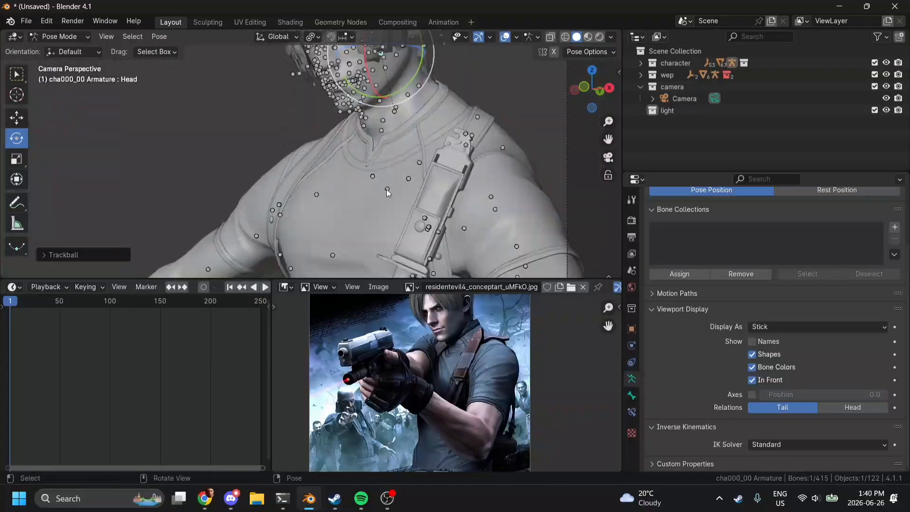
- Rotate the bone at the right collarbone to raise Leon's right shoulder towards the aiming position
{"action": "left_click", "coordinate": [424, 218]}
{"action": "left_click", "coordinate": [316, 194]}
{"action": "left_click", "coordinate": [373, 174]}
{"action": "scroll", "coordinate": [373, 173], "scroll_direction": "down", "scroll_amount": 2}
{"action": "left_click_drag", "start_coordinate": [372, 166], "coordinate": [370, 174]}
{"action": "left_click_drag", "start_coordinate": [397, 134], "coordinate": [406, 143]}
- Rotate the R_UpperArm bone to swing the right arm forward in front of the body
{"action": "left_click", "coordinate": [263, 169]}
{"action": "left_click", "coordinate": [289, 153]}
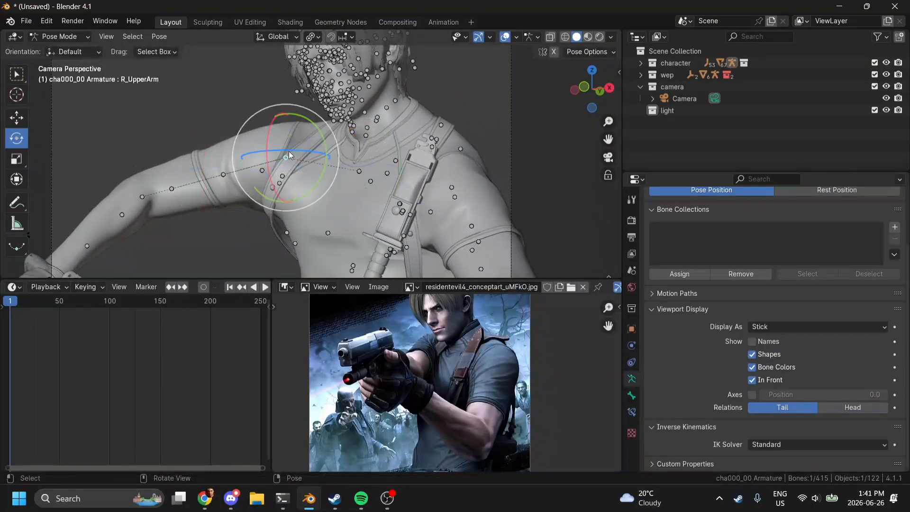
{"action": "left_click_drag", "start_coordinate": [288, 154], "coordinate": [303, 173]}
{"action": "scroll", "coordinate": [304, 166], "scroll_direction": "down", "scroll_amount": 3}
{"action": "left_click", "coordinate": [592, 70]}
{"action": "scroll", "coordinate": [473, 133], "scroll_direction": "down", "scroll_amount": 4}
{"action": "middle_click_drag", "start_coordinate": [370, 123], "coordinate": [360, 190], "text": "shift"}
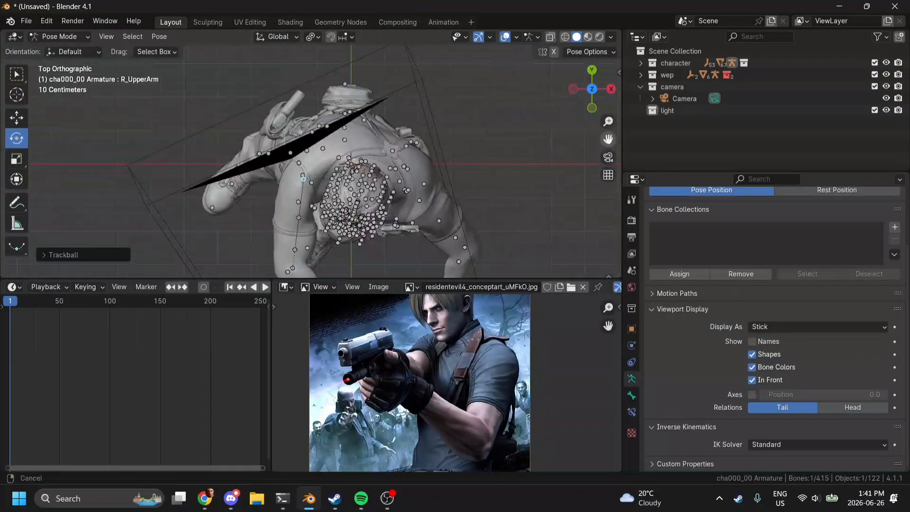
- Refine the right arm's rotation, checking orthographic and camera views, so it reaches forward to aim
{"action": "left_click", "coordinate": [342, 176]}
{"action": "left_click_drag", "start_coordinate": [385, 182], "coordinate": [379, 199]}
{"action": "left_click", "coordinate": [313, 172]}
{"action": "left_click", "coordinate": [608, 158]}
{"action": "left_click", "coordinate": [592, 71]}
{"action": "left_click", "coordinate": [351, 128]}
{"action": "left_click", "coordinate": [573, 89]}
{"action": "left_click_drag", "start_coordinate": [379, 151], "coordinate": [372, 175]}
{"action": "left_click", "coordinate": [608, 157]}
- Inspect the bones around the right shoulder and slightly rotate the one at the shoulder joint to correct the raised arm
{"action": "left_click", "coordinate": [422, 138]}
{"action": "scroll", "coordinate": [368, 186], "scroll_direction": "up", "scroll_amount": 2}
{"action": "left_click", "coordinate": [272, 156]}
{"action": "left_click", "coordinate": [373, 174]}
{"action": "left_click", "coordinate": [358, 166]}
{"action": "left_click", "coordinate": [592, 70]}
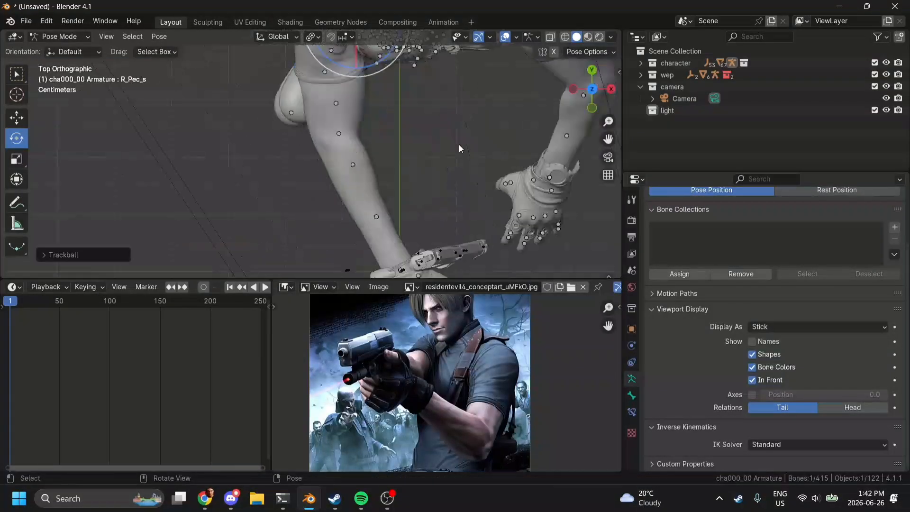
{"action": "middle_click_drag", "start_coordinate": [459, 144], "coordinate": [443, 78]}
{"action": "scroll", "coordinate": [443, 119], "scroll_direction": "up", "scroll_amount": 3}
{"action": "left_click", "coordinate": [510, 218]}
{"action": "left_click", "coordinate": [463, 176]}
{"action": "middle_click_drag", "start_coordinate": [463, 173], "coordinate": [341, 180]}
{"action": "left_click", "coordinate": [242, 170]}
{"action": "left_click", "coordinate": [252, 130]}
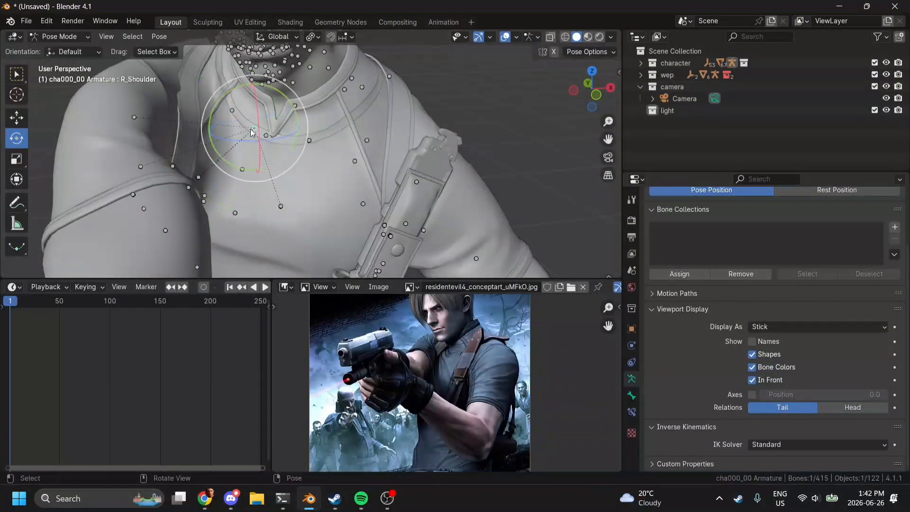
{"action": "left_click", "coordinate": [142, 168]}
{"action": "left_click_drag", "start_coordinate": [144, 169], "coordinate": [151, 176]}
{"action": "left_click_drag", "start_coordinate": [592, 88], "coordinate": [598, 101]}
- Nudge the R_Holster_s bone's position on the character and return to the camera view
{"action": "left_click", "coordinate": [214, 243]}
{"action": "key", "text": "g"}
{"action": "left_click", "coordinate": [218, 237]}
{"action": "left_click", "coordinate": [609, 157]}
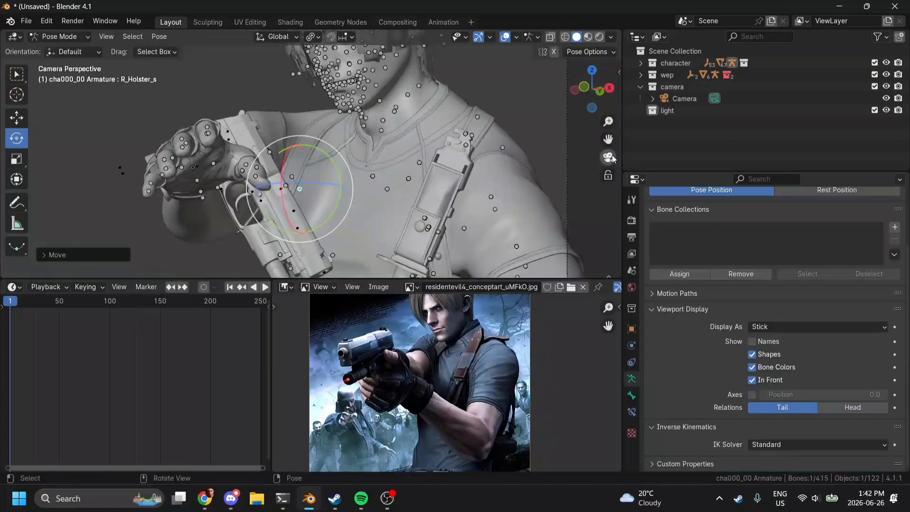
- Rotate the right wrist area and the R_Hand bone to level the pistol and turn it towards the aiming direction
{"action": "scroll", "coordinate": [368, 164], "scroll_direction": "down", "scroll_amount": 4}
{"action": "left_click", "coordinate": [369, 164]}
{"action": "left_click", "coordinate": [425, 219]}
{"action": "scroll", "coordinate": [304, 189], "scroll_direction": "up", "scroll_amount": 5}
{"action": "left_click", "coordinate": [166, 217]}
{"action": "left_click_drag", "start_coordinate": [165, 211], "coordinate": [155, 196]}
{"action": "left_click", "coordinate": [148, 173]}
{"action": "left_click_drag", "start_coordinate": [190, 141], "coordinate": [164, 121]}
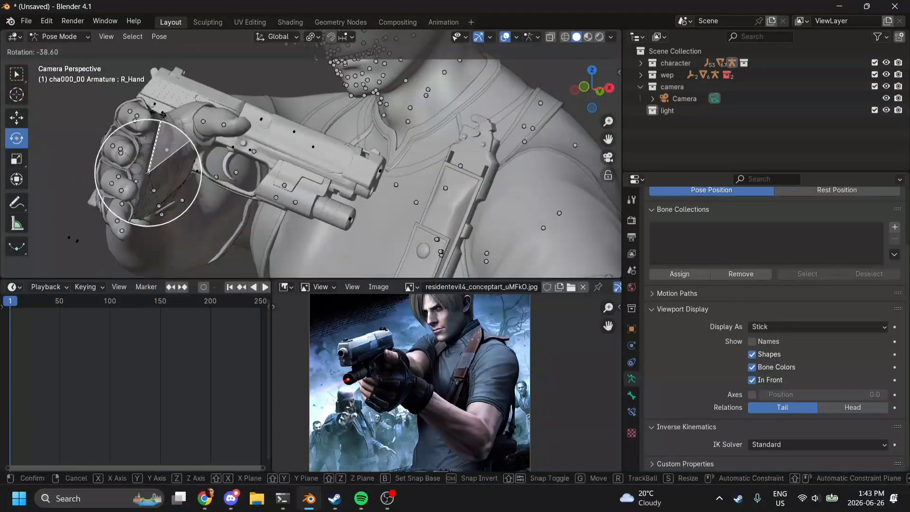
{"action": "left_click_drag", "start_coordinate": [158, 164], "coordinate": [178, 172]}
- Rotate the R_Wep bone so the pistol points straight ahead, and move it to fit the right hand's grip
{"action": "left_click_drag", "start_coordinate": [592, 89], "coordinate": [587, 95]}
{"action": "left_click", "coordinate": [609, 158]}
{"action": "left_click", "coordinate": [252, 118]}
{"action": "left_click", "coordinate": [591, 70]}
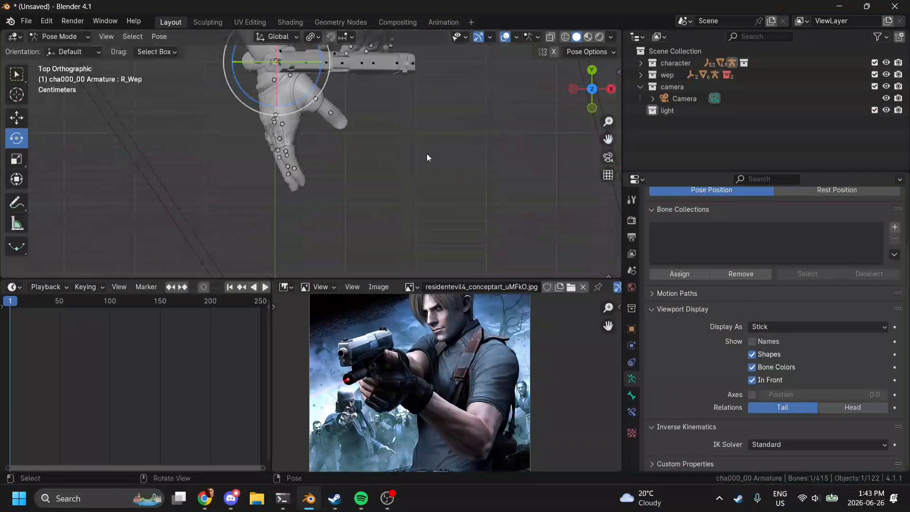
{"action": "left_click_drag", "start_coordinate": [317, 82], "coordinate": [277, 106]}
{"action": "left_click", "coordinate": [611, 89]}
{"action": "scroll", "coordinate": [397, 125], "scroll_direction": "up", "scroll_amount": 4}
{"action": "key", "text": "g"}
{"action": "left_click", "coordinate": [396, 132]}
{"action": "left_click", "coordinate": [608, 157]}
- Rotate the R_Shoulder bone in the top view to push the right shoulder and aiming arm into place
{"action": "left_click", "coordinate": [391, 168]}
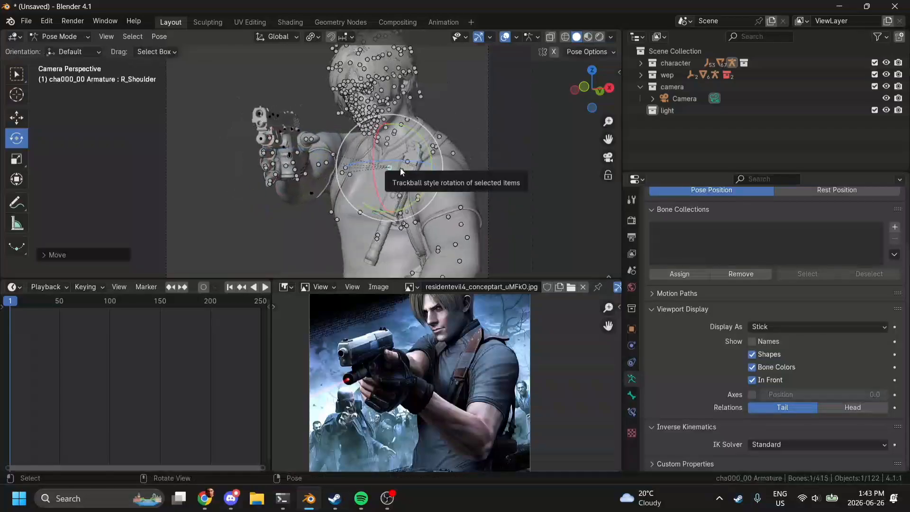
{"action": "left_click", "coordinate": [592, 70]}
{"action": "scroll", "coordinate": [308, 156], "scroll_direction": "down", "scroll_amount": 4}
{"action": "left_click_drag", "start_coordinate": [242, 142], "coordinate": [247, 161]}
{"action": "left_click", "coordinate": [608, 158]}
{"action": "scroll", "coordinate": [346, 183], "scroll_direction": "up", "scroll_amount": 3}
{"action": "left_click", "coordinate": [342, 183]}
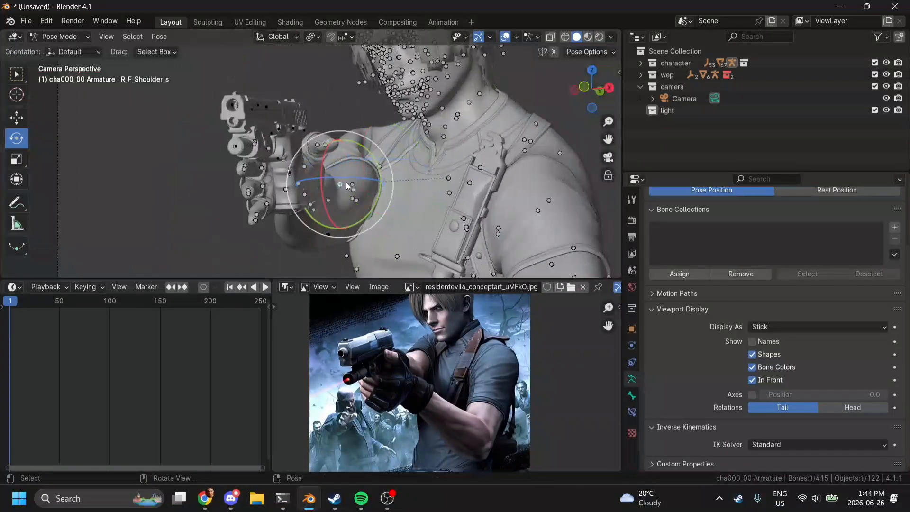
{"action": "left_click", "coordinate": [350, 184]}
{"action": "left_click_drag", "start_coordinate": [351, 185], "coordinate": [356, 164]}
{"action": "key", "text": "ctrl+z"}
{"action": "left_click", "coordinate": [353, 198]}
{"action": "left_click", "coordinate": [341, 183]}
{"action": "key", "text": "ctrl+z"}
{"action": "scroll", "coordinate": [355, 164], "scroll_direction": "down", "scroll_amount": 1}
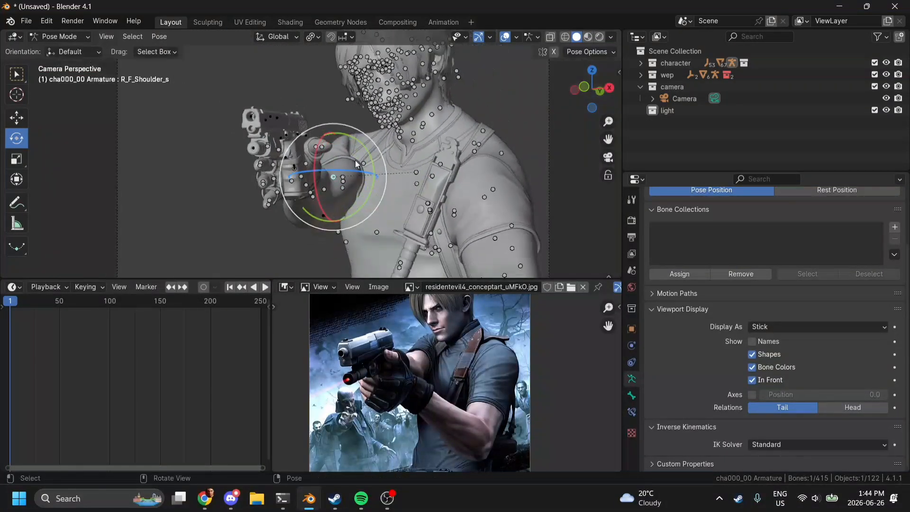
- Rotate the R_UpperArm bone in the top view to adjust the direction of the aiming arm
{"action": "middle_click_drag", "start_coordinate": [355, 164], "coordinate": [313, 181]}
{"action": "left_click", "coordinate": [592, 72]}
{"action": "left_click", "coordinate": [299, 97]}
{"action": "key", "text": "r"}
{"action": "left_click", "coordinate": [303, 142]}
{"action": "left_click", "coordinate": [608, 158]}
{"action": "scroll", "coordinate": [421, 203], "scroll_direction": "down", "scroll_amount": 3}
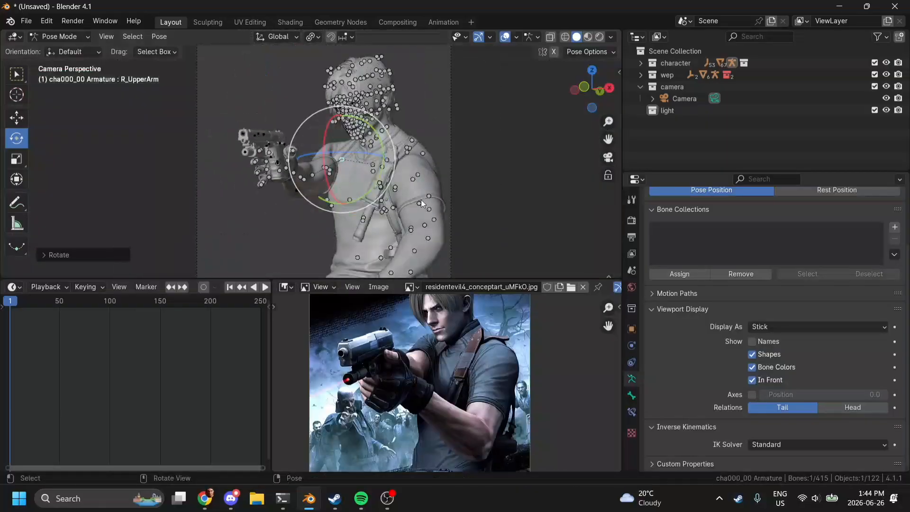
- Rotate the left arm's bones, including L_UpperArm, to bend the arm and bring the left hand up towards the pistol
{"action": "scroll", "coordinate": [421, 203], "scroll_direction": "up", "scroll_amount": 4}
{"action": "left_click", "coordinate": [450, 123]}
{"action": "left_click_drag", "start_coordinate": [451, 133], "coordinate": [463, 197]}
{"action": "left_click", "coordinate": [424, 147]}
{"action": "left_click_drag", "start_coordinate": [436, 166], "coordinate": [465, 215]}
{"action": "left_click", "coordinate": [609, 89]}
{"action": "left_click", "coordinate": [350, 151]}
{"action": "left_click_drag", "start_coordinate": [368, 173], "coordinate": [403, 189]}
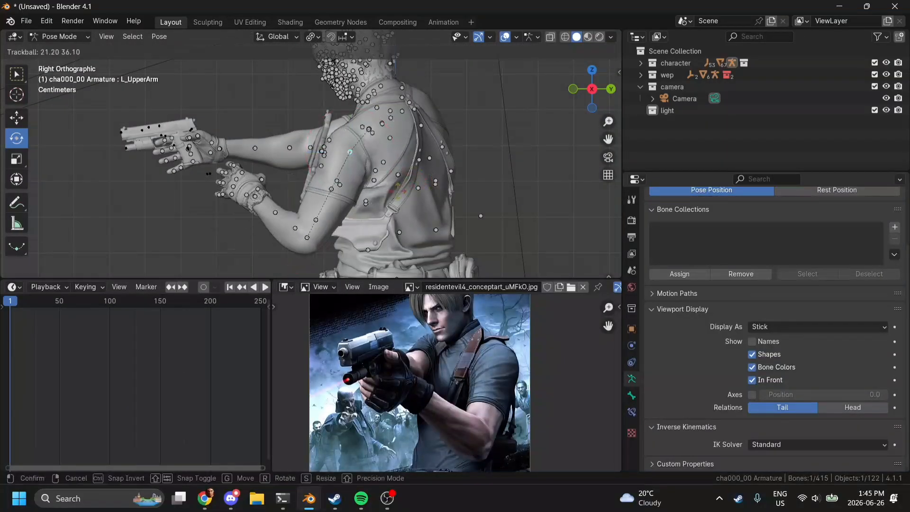
- Swing the left upper arm further forward in the side view so the left hand meets the pistol grip
{"action": "left_click", "coordinate": [369, 129]}
{"action": "left_click", "coordinate": [338, 153]}
{"action": "left_click", "coordinate": [592, 70]}
{"action": "left_click", "coordinate": [611, 89]}
{"action": "left_click_drag", "start_coordinate": [338, 153], "coordinate": [351, 190]}
{"action": "left_click", "coordinate": [266, 217]}
{"action": "left_click", "coordinate": [569, 98]}
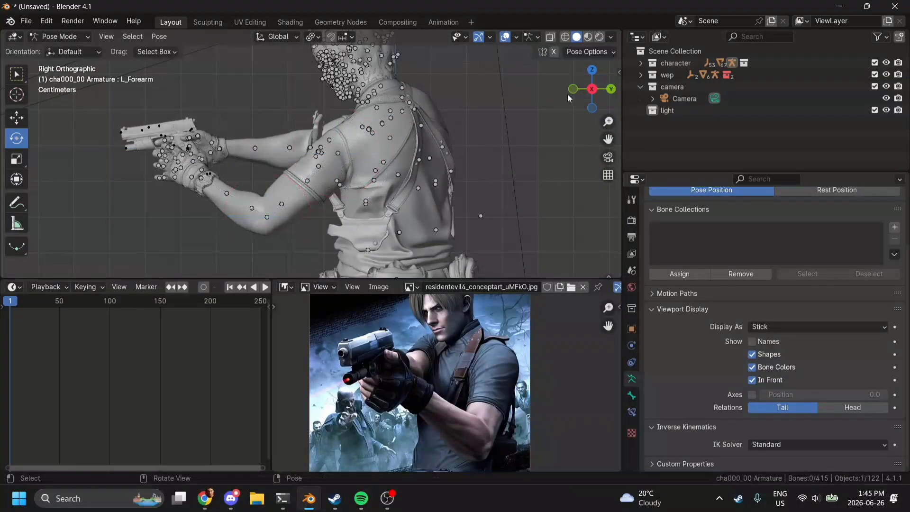
- Rotate the L_UpperArm bone in the top view to bring the left hand inward to the pistol, and check the arm
{"action": "left_click", "coordinate": [608, 158]}
{"action": "left_click", "coordinate": [428, 196]}
{"action": "left_click", "coordinate": [592, 70]}
{"action": "left_click", "coordinate": [370, 116]}
{"action": "scroll", "coordinate": [379, 123], "scroll_direction": "down", "scroll_amount": 2}
{"action": "left_click", "coordinate": [337, 126]}
{"action": "left_click", "coordinate": [361, 131]}
{"action": "left_click_drag", "start_coordinate": [406, 138], "coordinate": [481, 215]}
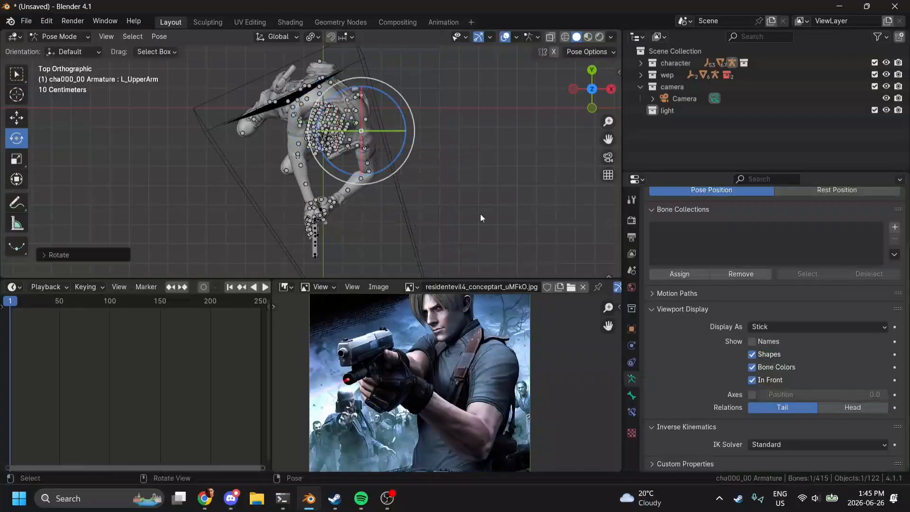
{"action": "left_click", "coordinate": [608, 158]}
{"action": "middle_click_drag", "start_coordinate": [481, 189], "coordinate": [497, 196]}
{"action": "left_click", "coordinate": [590, 89]}
{"action": "scroll", "coordinate": [380, 166], "scroll_direction": "up", "scroll_amount": 3}
{"action": "left_click", "coordinate": [590, 89]}
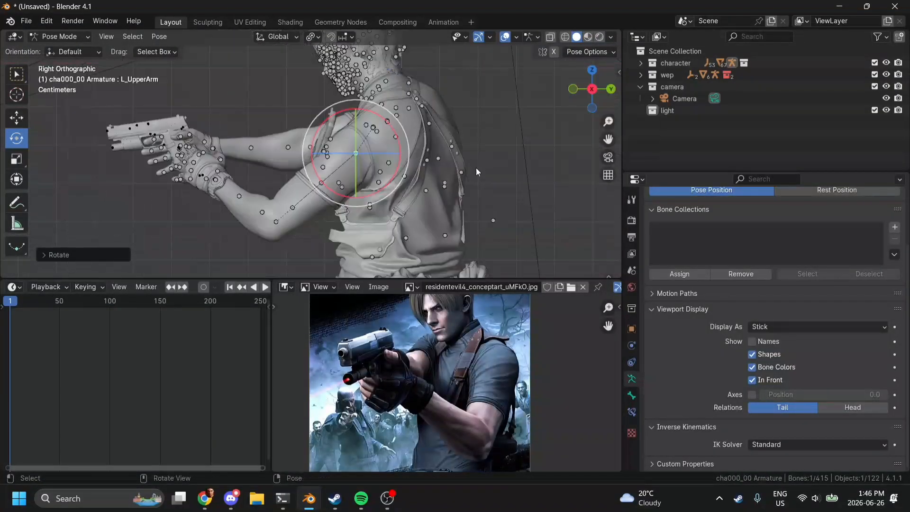
- Refine the arm and hand pose around the pistol against the reference image, and check it in Object Mode with rendered shading
{"action": "left_click", "coordinate": [608, 157]}
{"action": "scroll", "coordinate": [417, 199], "scroll_direction": "up", "scroll_amount": 3}
{"action": "left_click", "coordinate": [427, 166]}
{"action": "left_click_drag", "start_coordinate": [427, 176], "coordinate": [484, 189]}
{"action": "left_click", "coordinate": [478, 183]}
{"action": "scroll", "coordinate": [484, 181], "scroll_direction": "down", "scroll_amount": 5}
{"action": "left_click_drag", "start_coordinate": [599, 143], "coordinate": [608, 76]}
{"action": "scroll", "coordinate": [426, 156], "scroll_direction": "up", "scroll_amount": 4}
{"action": "left_click", "coordinate": [342, 158]}
{"action": "left_click_drag", "start_coordinate": [353, 173], "coordinate": [358, 154]}
{"action": "left_click", "coordinate": [308, 155]}
{"action": "scroll", "coordinate": [402, 129], "scroll_direction": "down", "scroll_amount": 6}
{"action": "scroll", "coordinate": [426, 128], "scroll_direction": "up", "scroll_amount": 4}
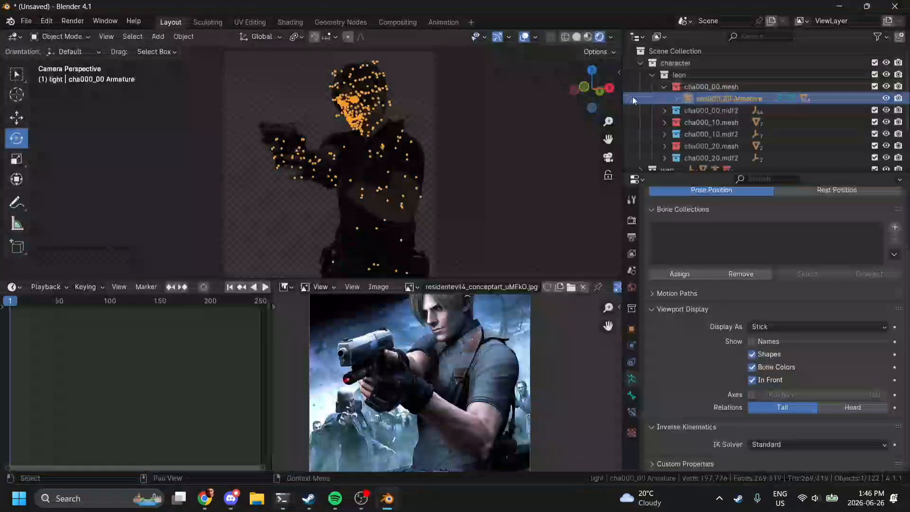
- Collapse the leon collection and make the light collection active, with the whole character and camera in view
{"action": "mouse_move", "coordinate": [591, 89]}
{"action": "left_mouse_down"}
{"action": "mouse_move", "coordinate": [583, 92]}
{"action": "mouse_move", "coordinate": [597, 98]}
{"action": "left_mouse_up"}
{"action": "left_click", "coordinate": [652, 75]}
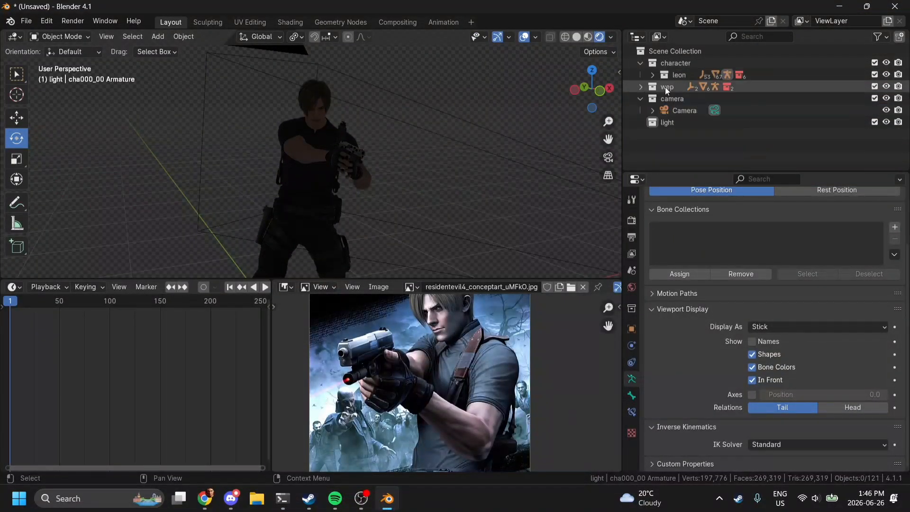
{"action": "left_click", "coordinate": [667, 122]}
{"action": "left_click_drag", "start_coordinate": [592, 90], "coordinate": [570, 87]}
{"action": "scroll", "coordinate": [569, 87], "scroll_direction": "down", "scroll_amount": 4}
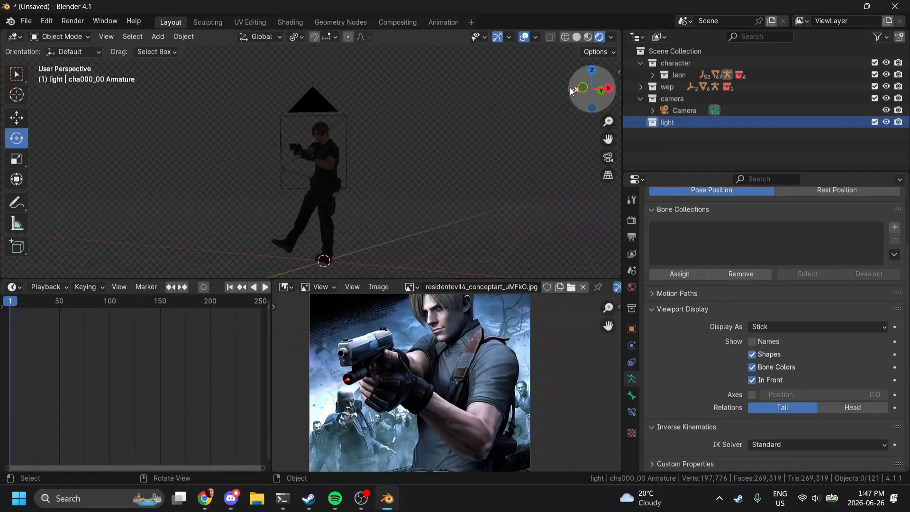
{"action": "key", "text": "shift+a"}
{"action": "mouse_move", "coordinate": [445, 198]}
{"action": "left_click", "coordinate": [496, 200]}
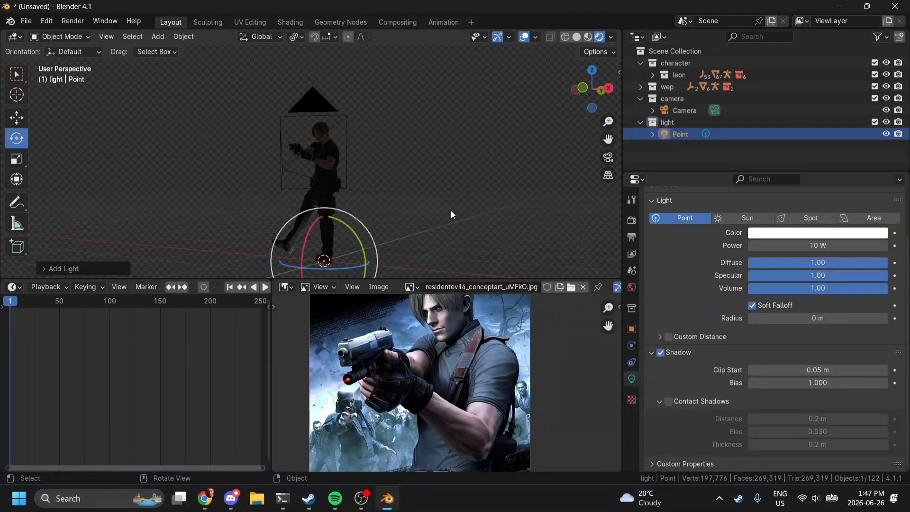
{"action": "key", "text": "x"}
{"action": "left_click", "coordinate": [371, 222]}
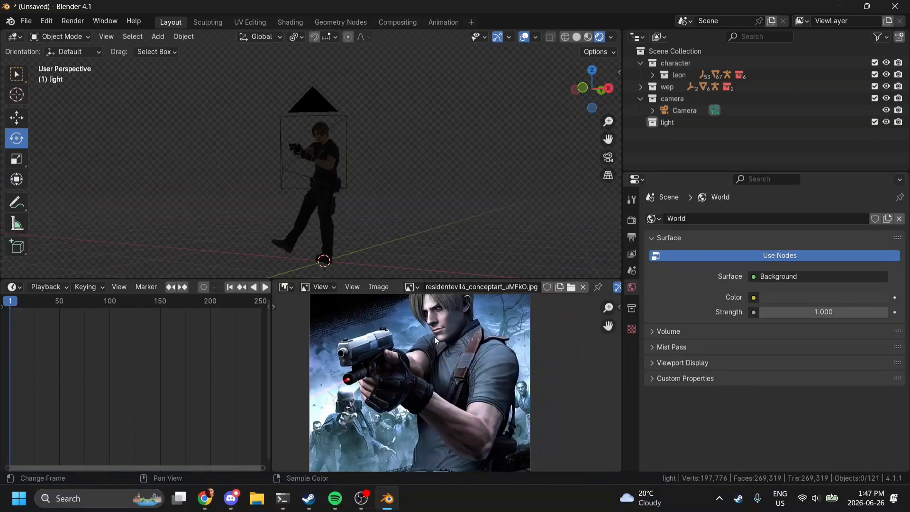
- Check the reference image's lighting at full size and set the world background color to black
{"action": "scroll", "coordinate": [435, 339], "scroll_direction": "up", "scroll_amount": 3}
{"action": "key", "text": "ctrl+space"}
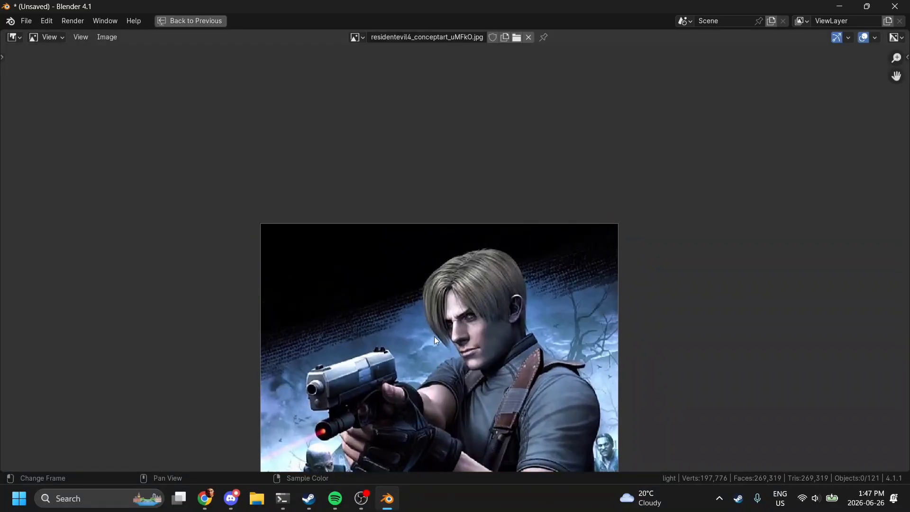
{"action": "scroll", "coordinate": [434, 336], "scroll_direction": "up", "scroll_amount": 3}
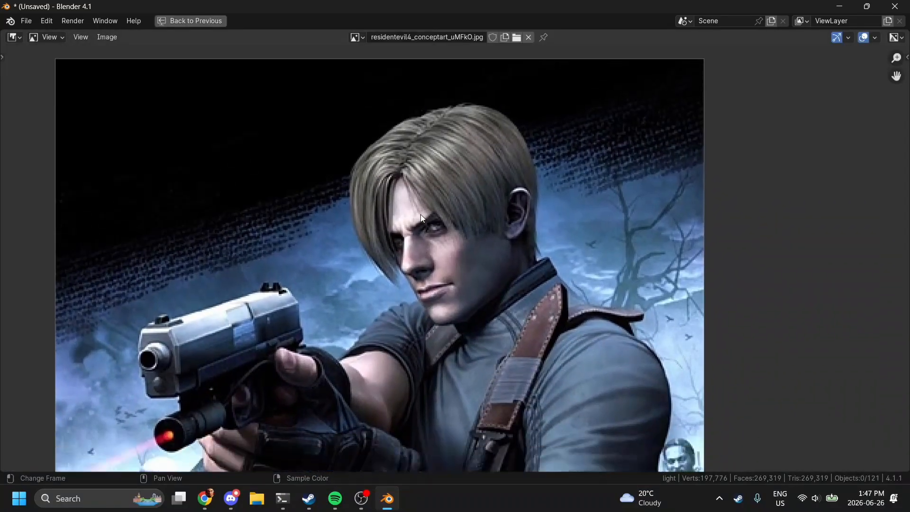
{"action": "scroll", "coordinate": [421, 215], "scroll_direction": "down", "scroll_amount": 3}
{"action": "key", "text": "ctrl+space"}
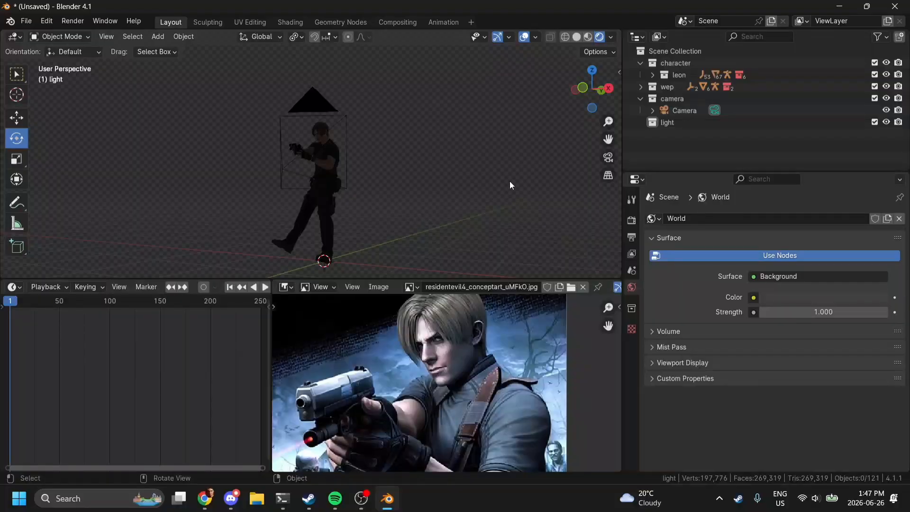
{"action": "left_click", "coordinate": [781, 298]}
{"action": "left_click_drag", "start_coordinate": [780, 210], "coordinate": [765, 211]}
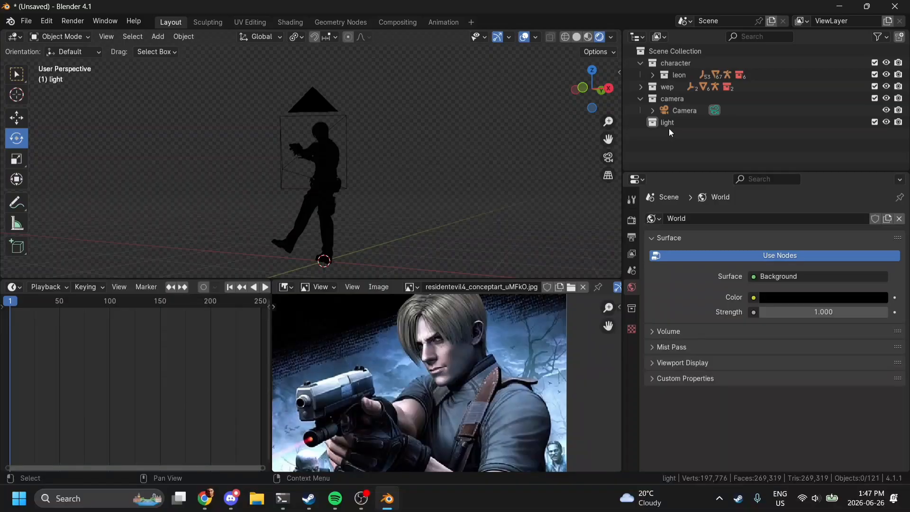
- Add an area light to the light collection and move it above and in front of the character in the left view
{"action": "left_click", "coordinate": [585, 81]}
{"action": "key", "text": "shift+a"}
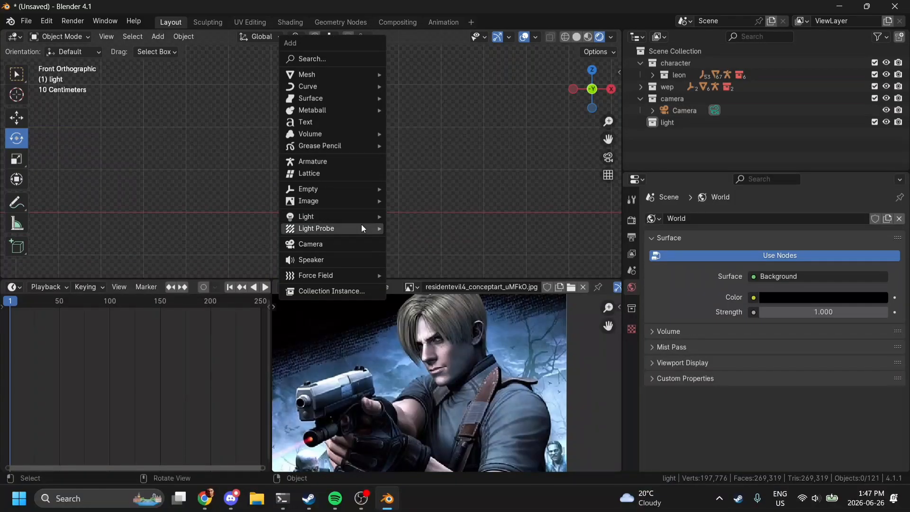
{"action": "mouse_move", "coordinate": [362, 218]}
{"action": "left_click", "coordinate": [416, 254]}
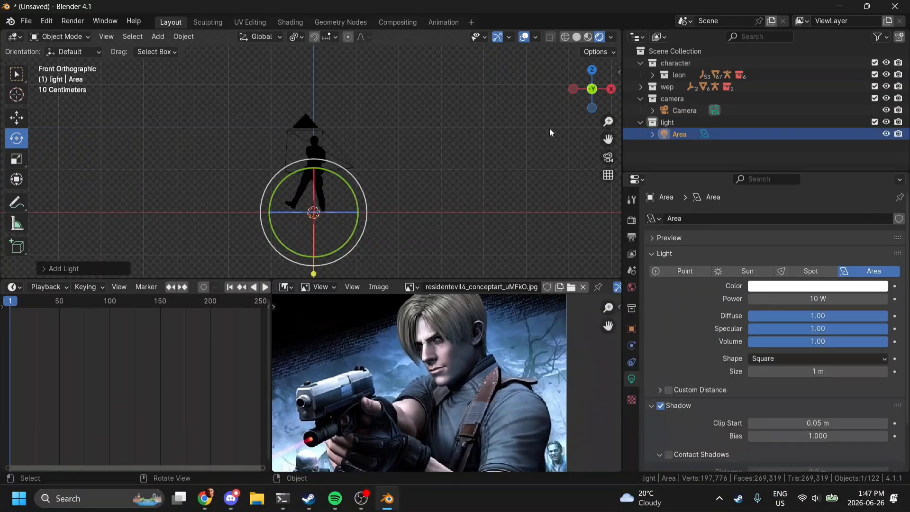
{"action": "left_click", "coordinate": [574, 88]}
{"action": "key", "text": "g"}
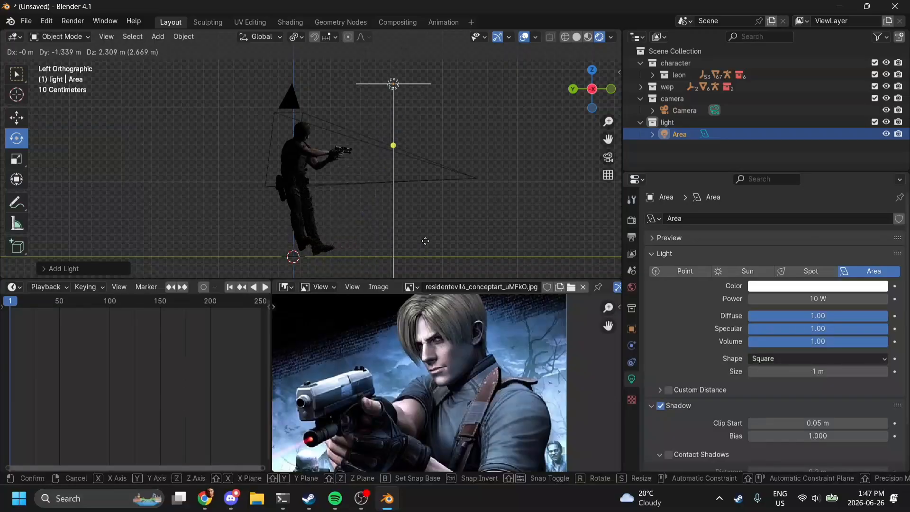
{"action": "left_click", "coordinate": [440, 209]}
- Enlarge the reference image to examine the direction of its lighting, and return to the full layout
{"action": "key", "text": "ctrl+space"}
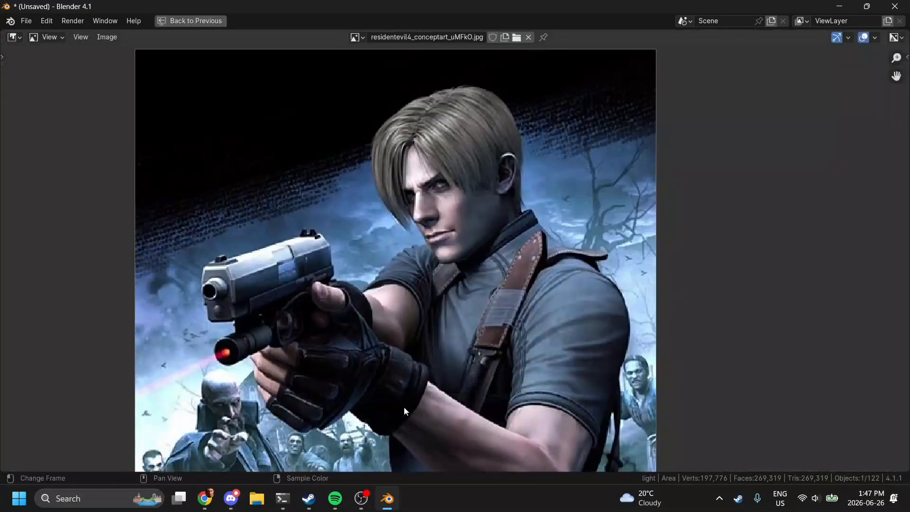
{"action": "scroll", "coordinate": [404, 407], "scroll_direction": "up", "scroll_amount": 1}
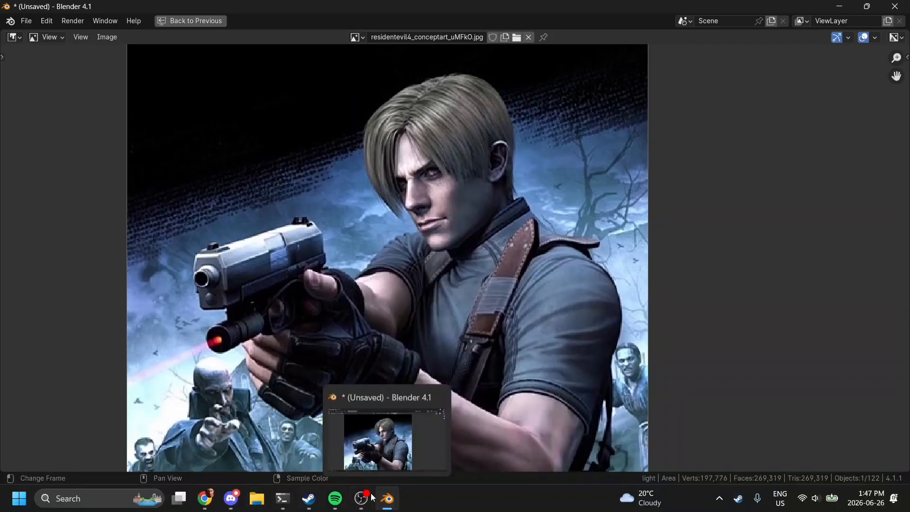
{"action": "left_click", "coordinate": [840, 20]}
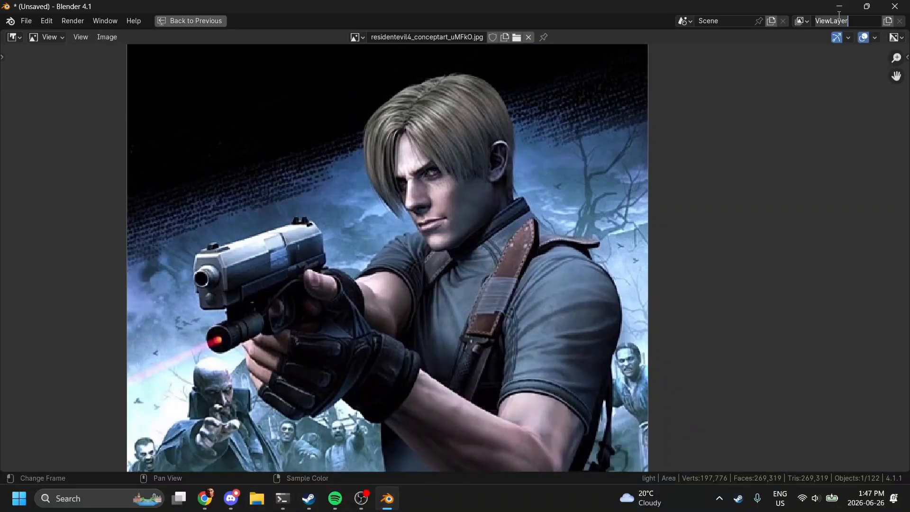
{"action": "left_click", "coordinate": [838, 9]}
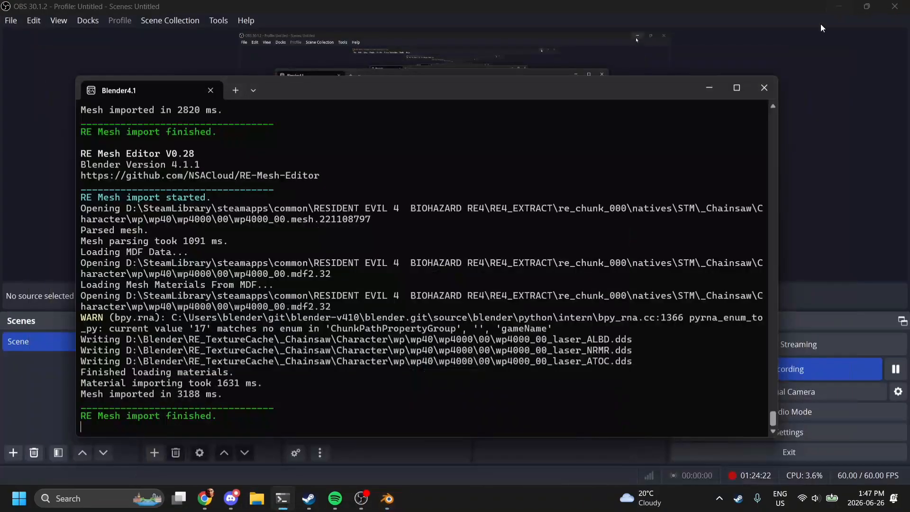
{"action": "left_click", "coordinate": [397, 505]}
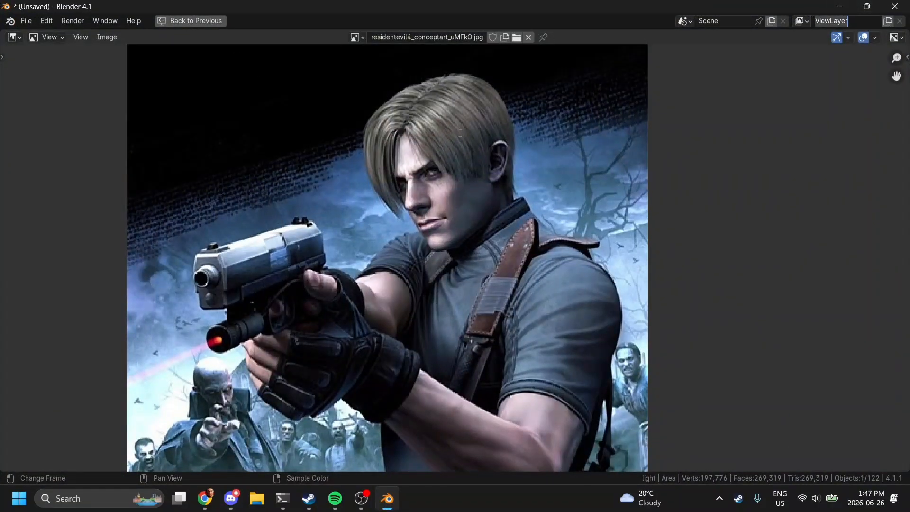
{"action": "left_click", "coordinate": [194, 21]}
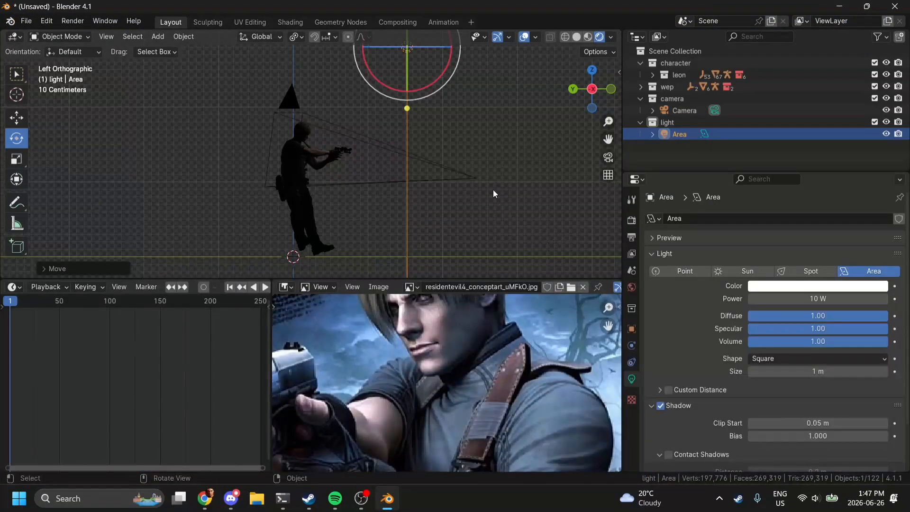
- Set the area light's shadow bias to 0.001
{"action": "left_click", "coordinate": [611, 88]}
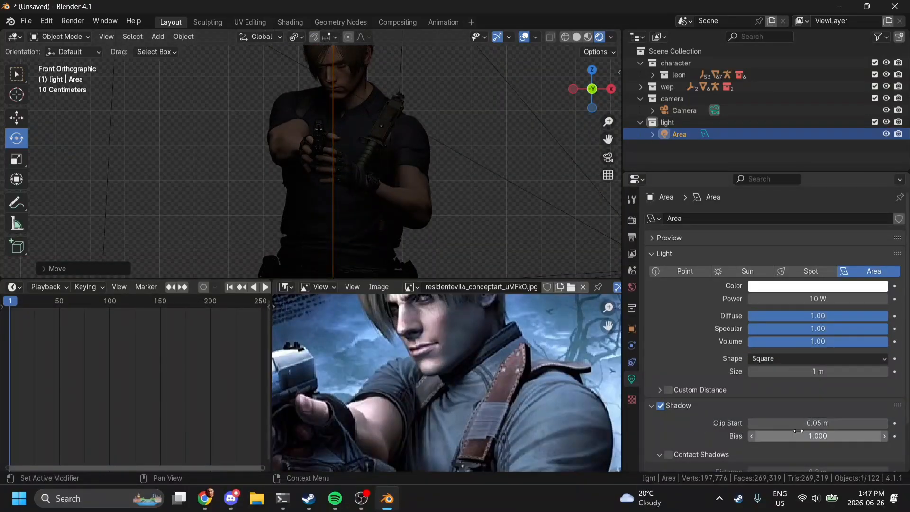
{"action": "left_click_drag", "start_coordinate": [798, 433], "coordinate": [751, 433]}
{"action": "left_click", "coordinate": [611, 89]}
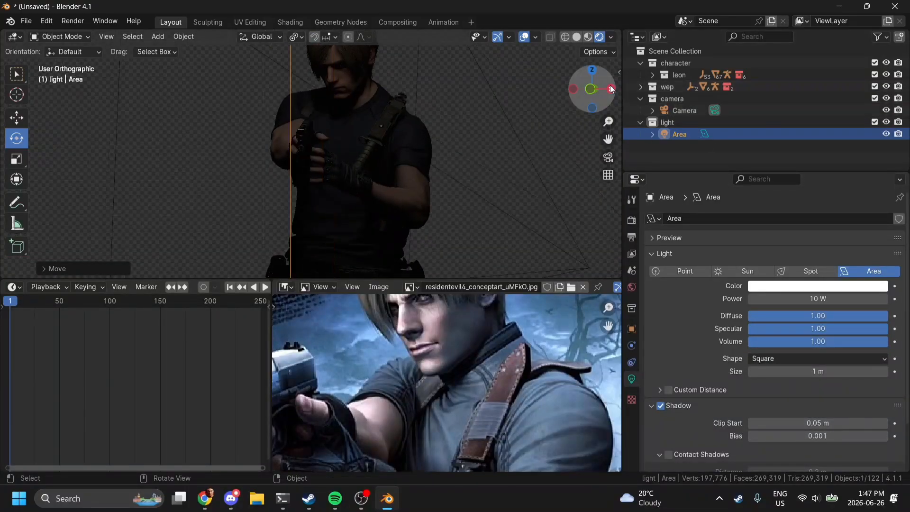
- Move the area light above the character's pistol-arm side, tilt it diagonally down towards the body, and start repositioning it in the left view
{"action": "left_click", "coordinate": [573, 89]}
{"action": "key", "text": "g"}
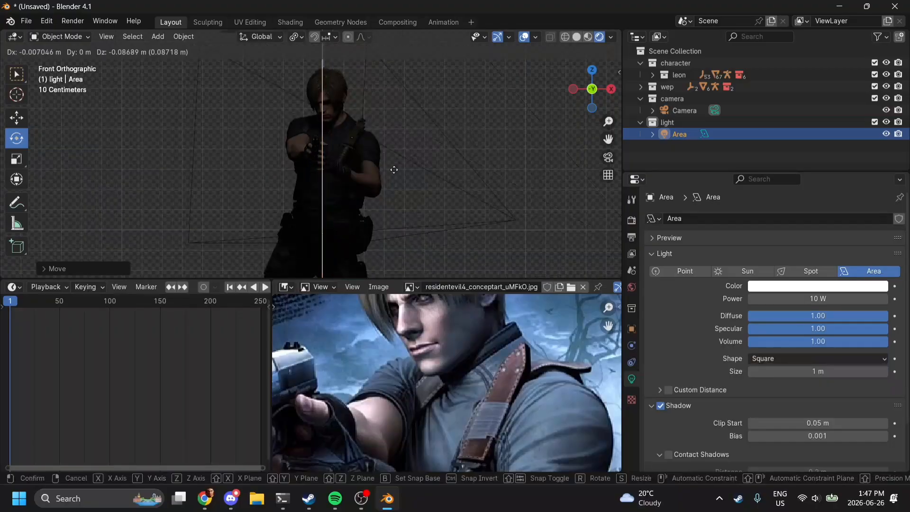
{"action": "left_click", "coordinate": [376, 28]}
{"action": "key", "text": "r"}
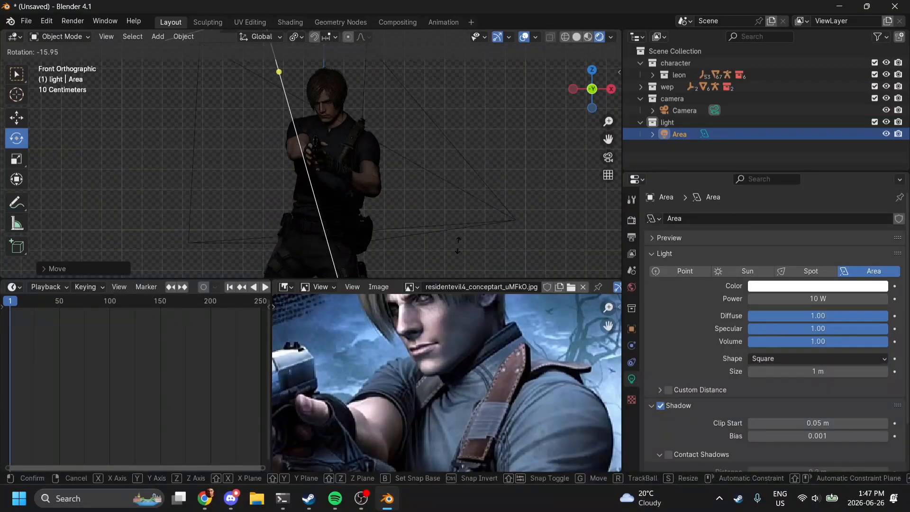
{"action": "left_click", "coordinate": [412, 206]}
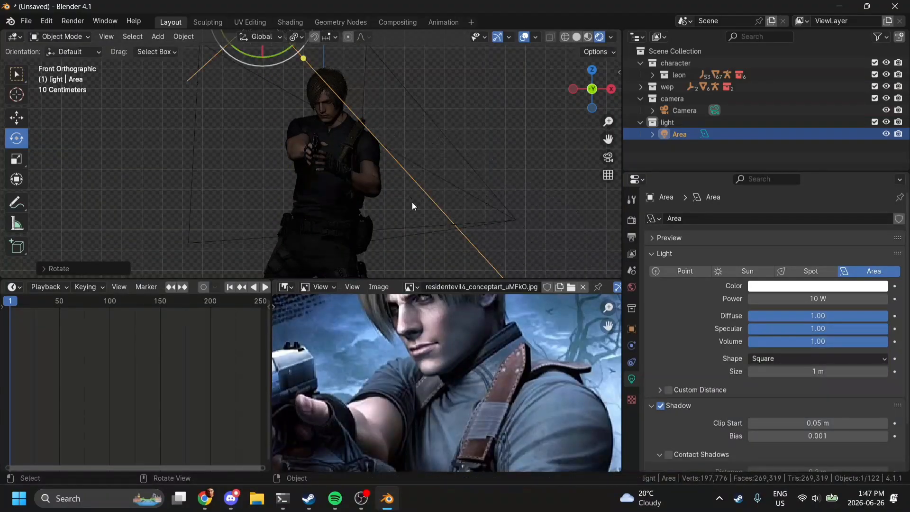
{"action": "left_click", "coordinate": [574, 88]}
{"action": "key", "text": "g"}
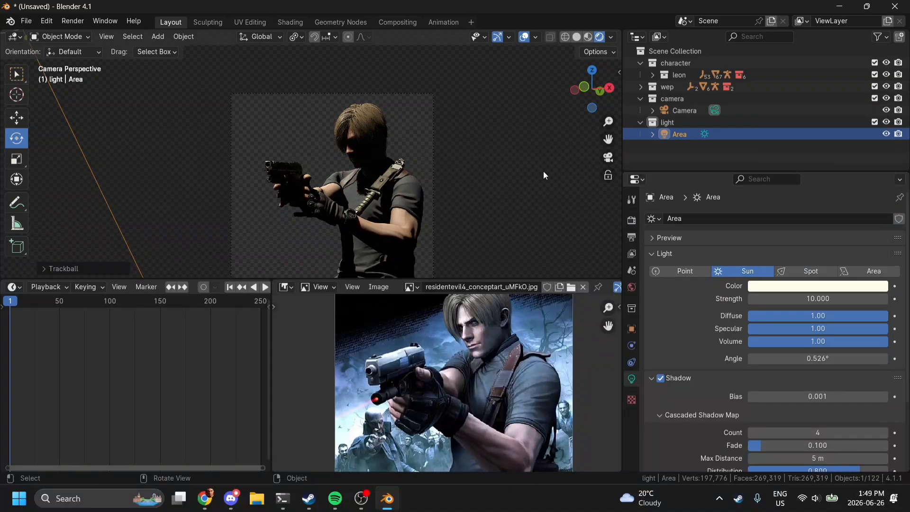
- Make the light collection active and set the render engine to Cycles, checking the face and pistol in the camera view
{"action": "scroll", "coordinate": [532, 172], "scroll_direction": "up", "scroll_amount": 3}
{"action": "scroll", "coordinate": [532, 172], "scroll_direction": "up", "scroll_amount": 4}
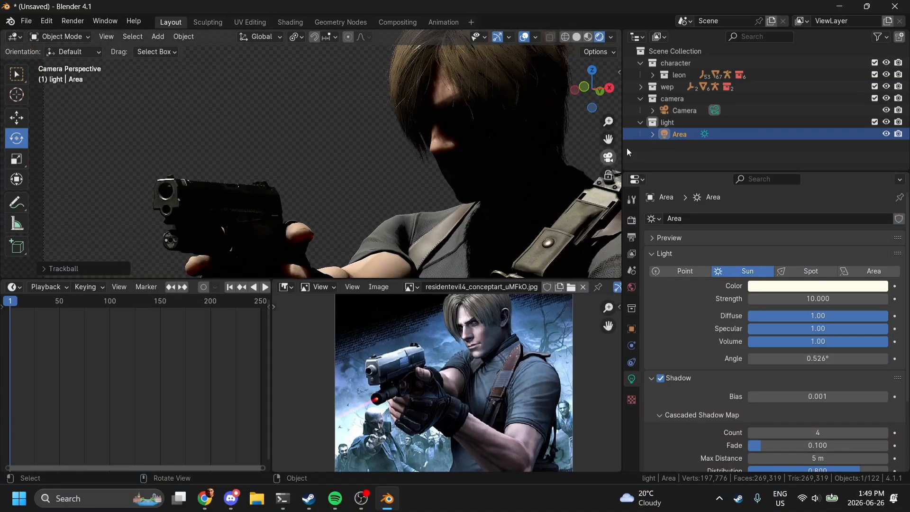
{"action": "left_click", "coordinate": [676, 125]}
{"action": "left_click", "coordinate": [631, 220]}
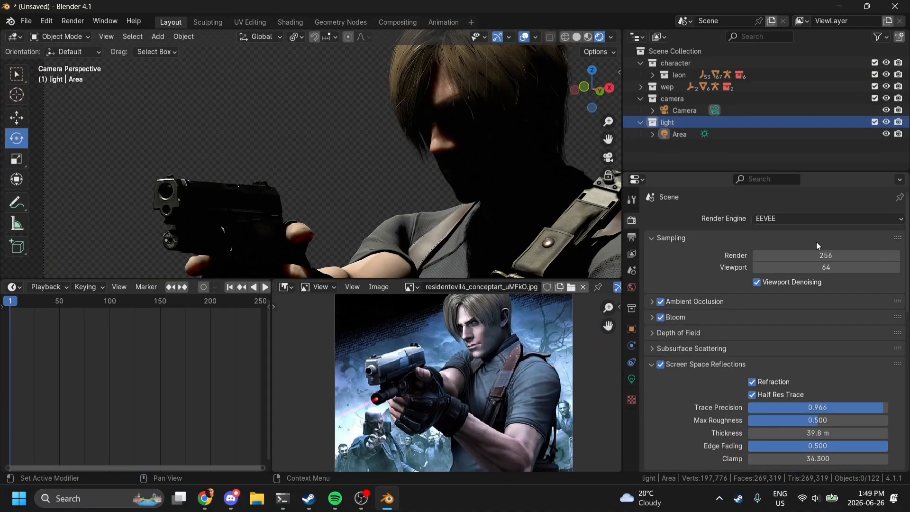
{"action": "left_click", "coordinate": [767, 218]}
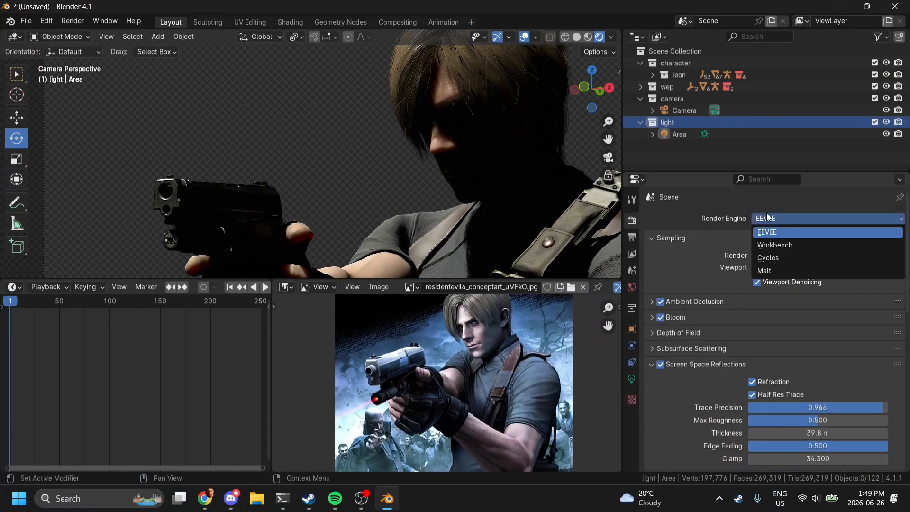
{"action": "left_click", "coordinate": [763, 258]}
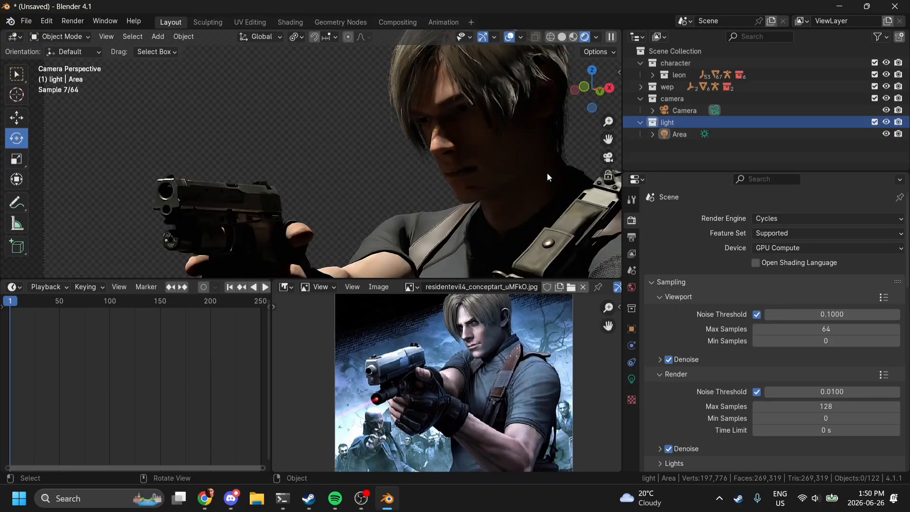
{"action": "scroll", "coordinate": [547, 173], "scroll_direction": "down", "scroll_amount": 2}
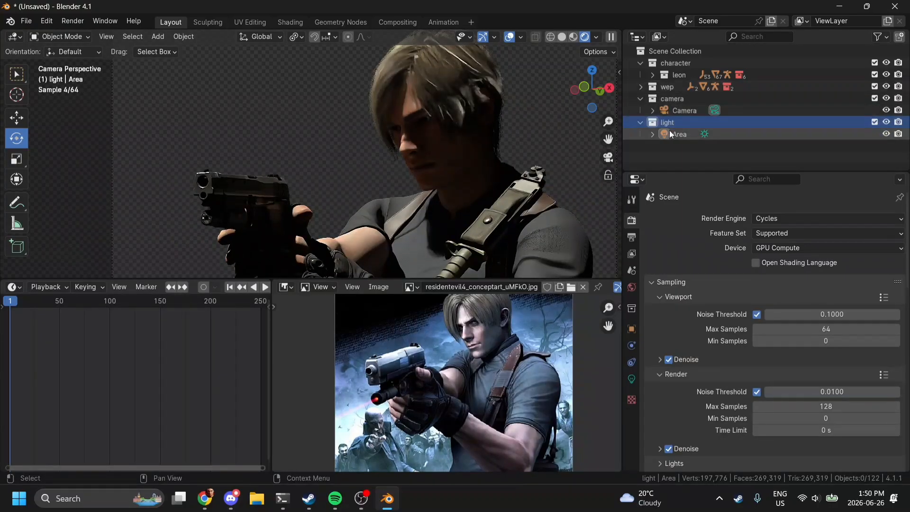
- Add a point light to the light collection from the front view
{"action": "left_click", "coordinate": [584, 88]}
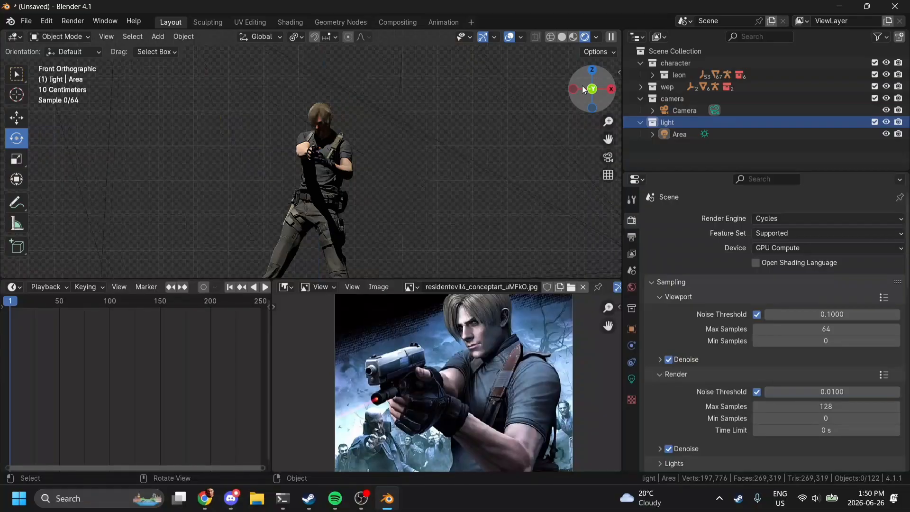
{"action": "scroll", "coordinate": [584, 90], "scroll_direction": "up", "scroll_amount": 3}
{"action": "scroll", "coordinate": [412, 103], "scroll_direction": "down", "scroll_amount": 3}
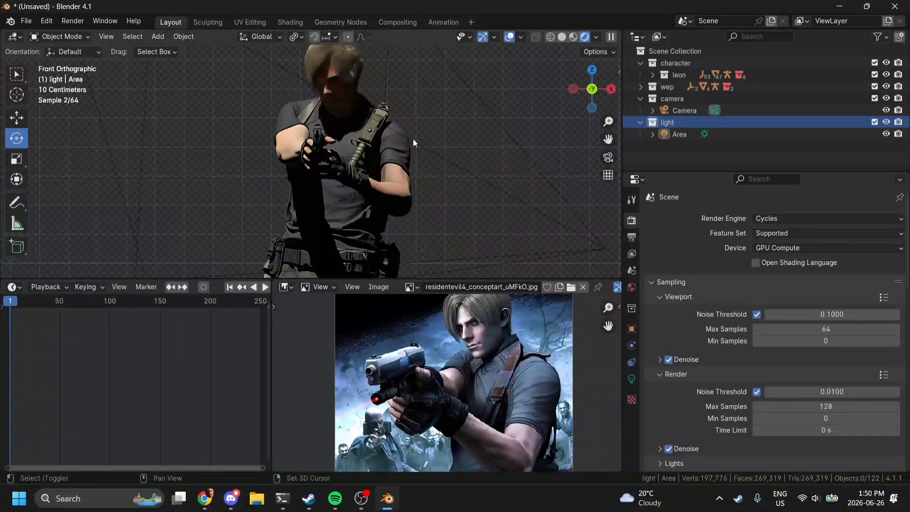
{"action": "key", "text": "shift+a"}
{"action": "mouse_move", "coordinate": [408, 200]}
{"action": "left_click", "coordinate": [456, 199]}
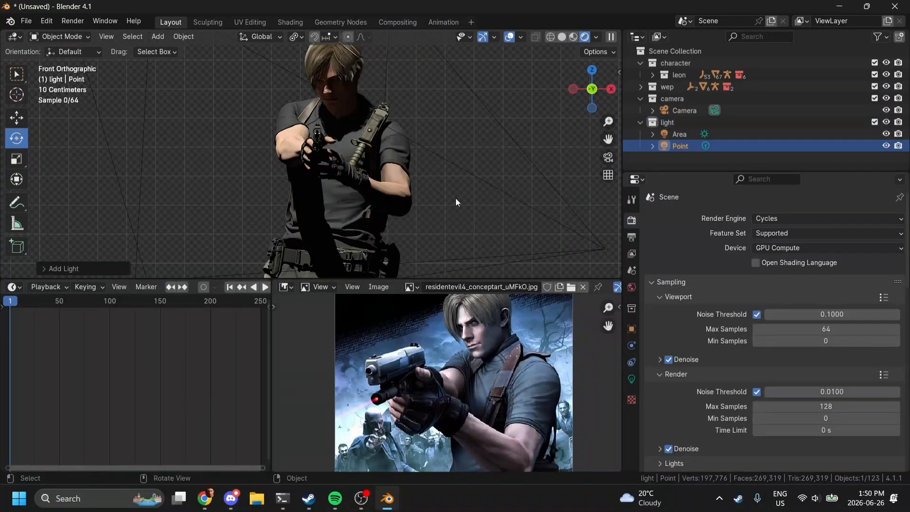
- Move the point light up beside the character's head in the front view and forward of the face in the left view
{"action": "scroll", "coordinate": [456, 198], "scroll_direction": "down", "scroll_amount": 3}
{"action": "key", "text": "g"}
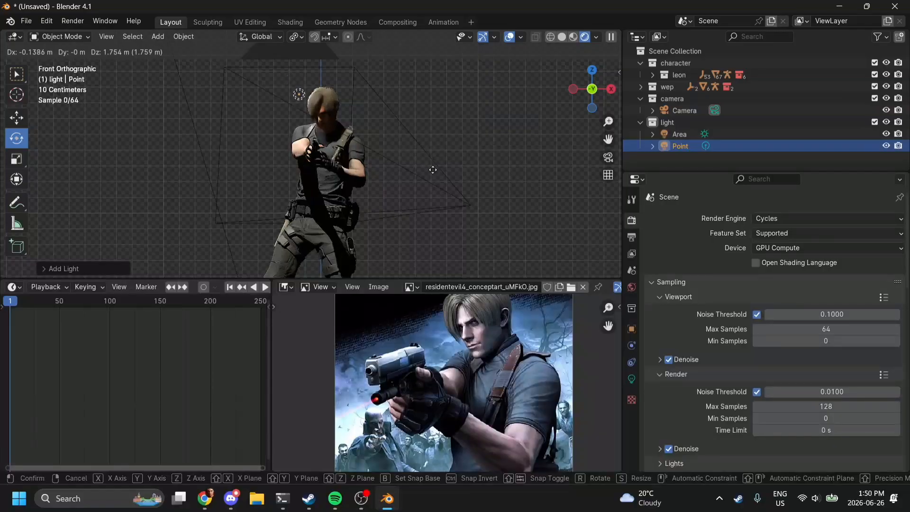
{"action": "left_click", "coordinate": [425, 166]}
{"action": "left_click", "coordinate": [572, 89]}
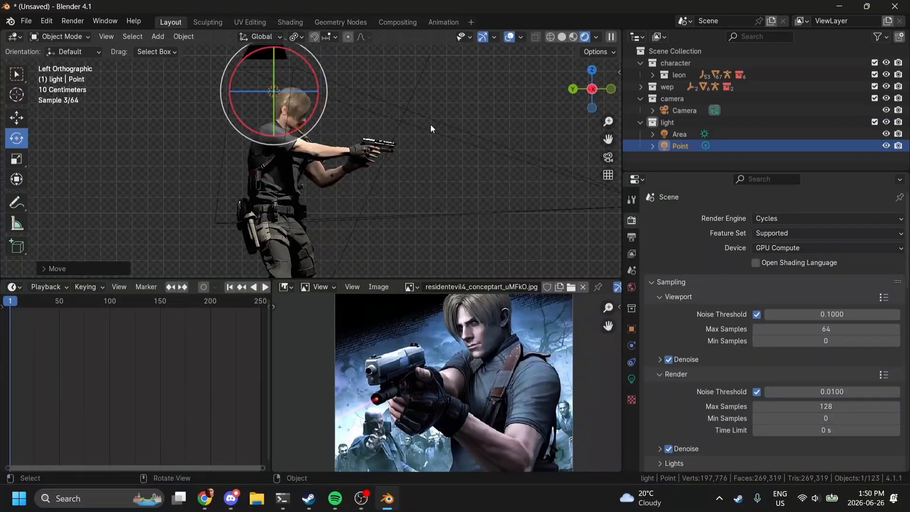
{"action": "scroll", "coordinate": [431, 124], "scroll_direction": "up", "scroll_amount": 3}
{"action": "key", "text": "g"}
{"action": "left_click", "coordinate": [527, 140]}
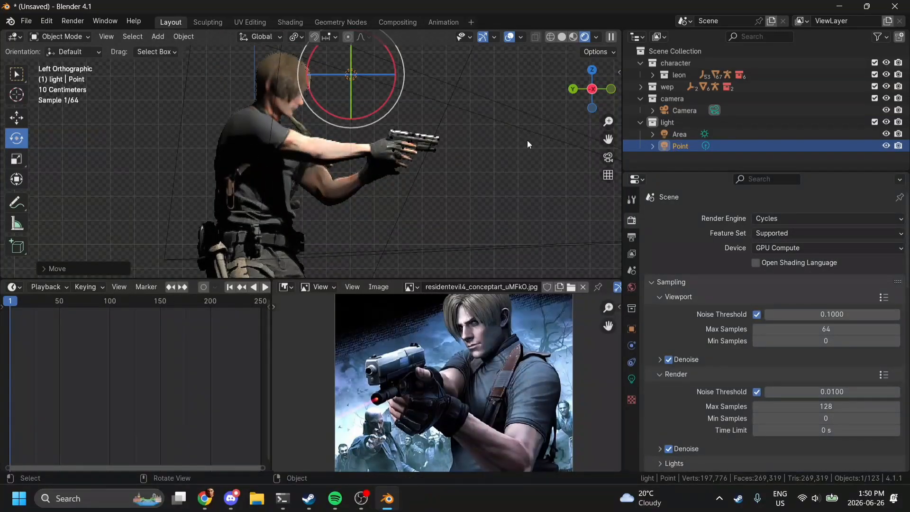
- Hide the cha000_00.mesh body collection and the wep, camera and light collections, leaving only the head and hair in the front view
{"action": "left_click", "coordinate": [611, 89]}
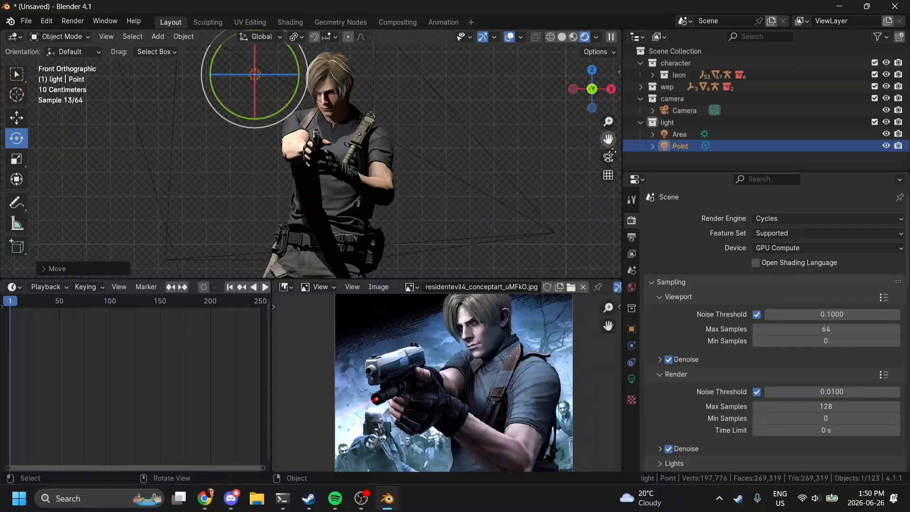
{"action": "left_click", "coordinate": [632, 379]}
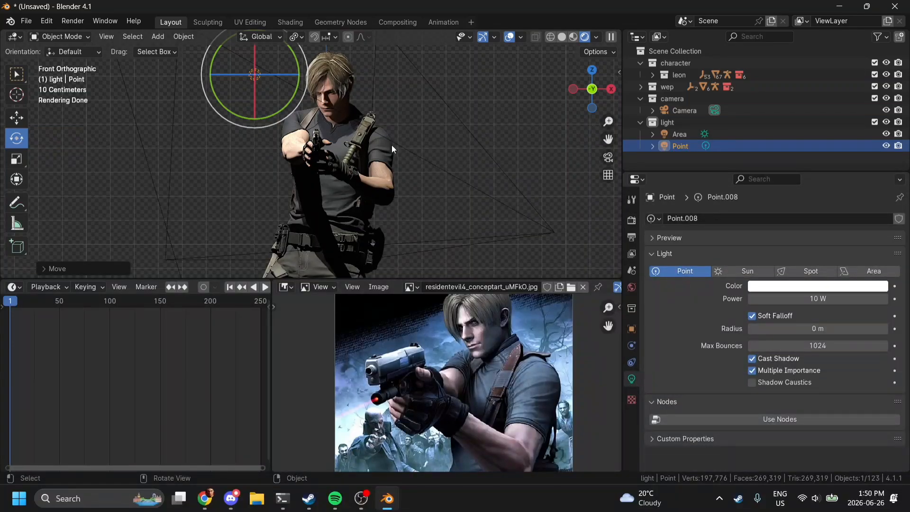
{"action": "left_click", "coordinate": [652, 76]}
{"action": "left_click", "coordinate": [664, 87]}
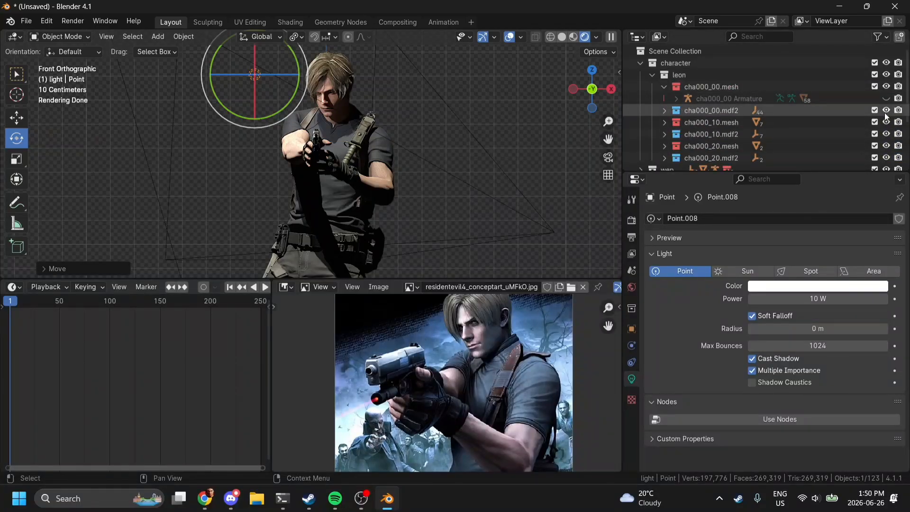
{"action": "left_click", "coordinate": [886, 87]}
{"action": "scroll", "coordinate": [889, 93], "scroll_direction": "down", "scroll_amount": 3}
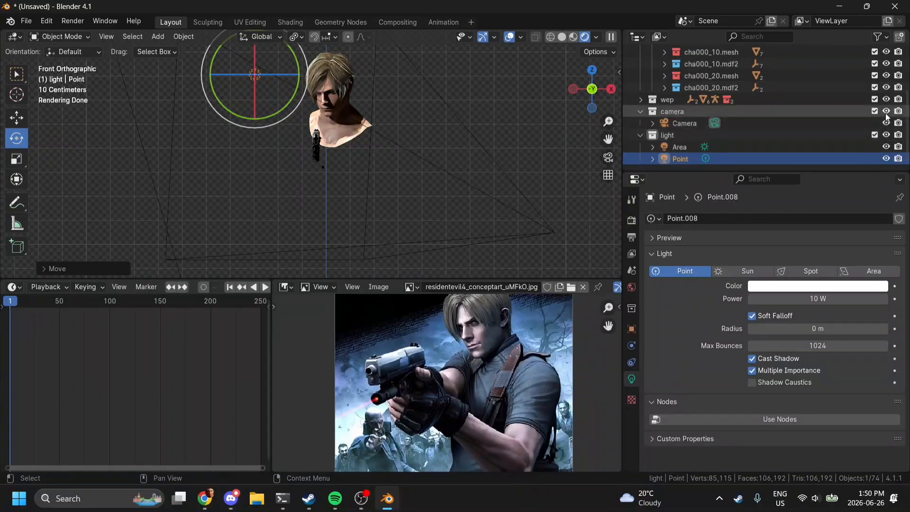
{"action": "left_click", "coordinate": [886, 111]}
{"action": "left_click", "coordinate": [886, 99]}
{"action": "left_click", "coordinate": [886, 134]}
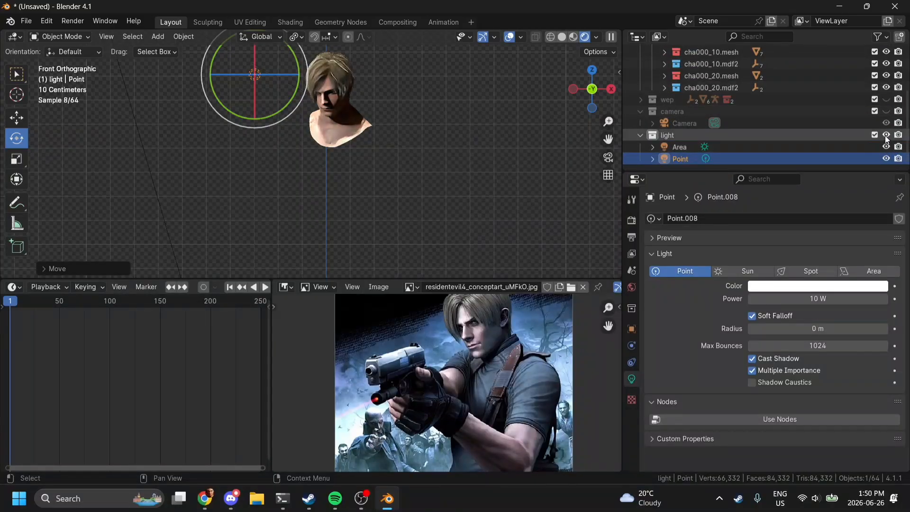
- Select all the head and hair meshes, and unhide the light, camera, weapon and body collections
{"action": "key", "text": "a"}
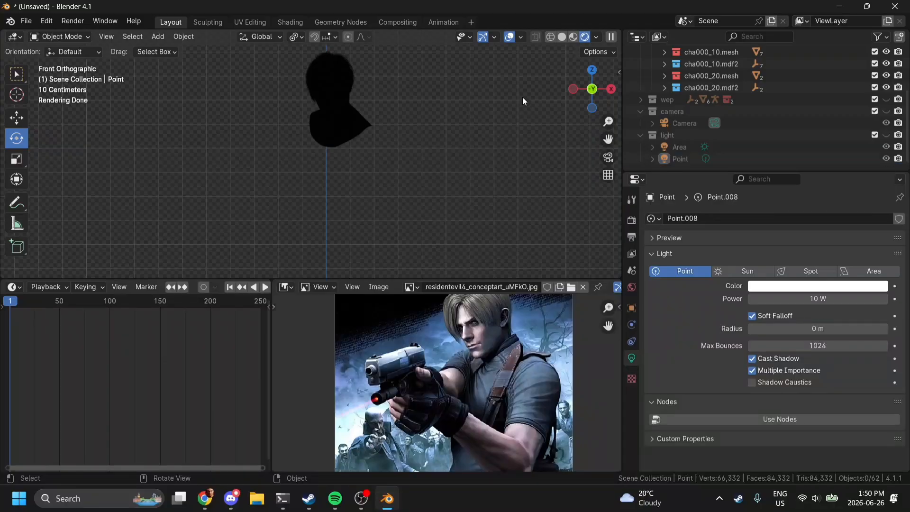
{"action": "left_click", "coordinate": [885, 134]}
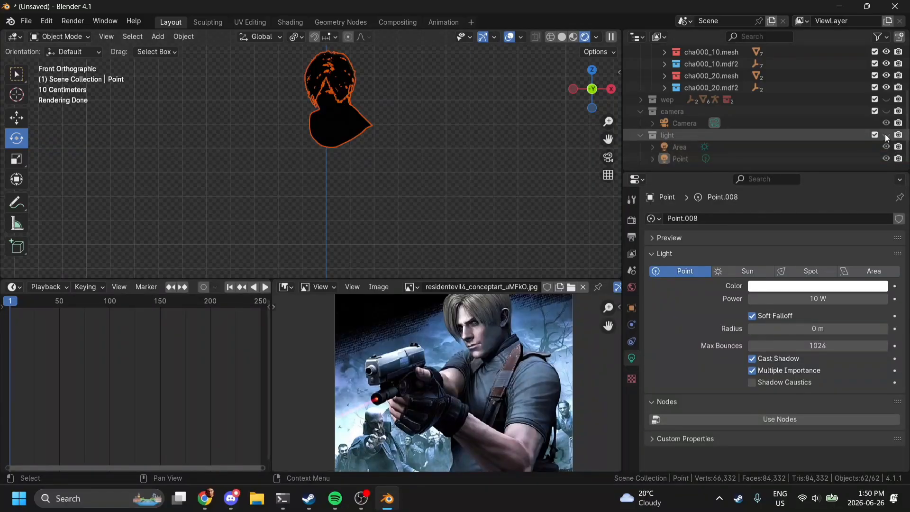
{"action": "left_click", "coordinate": [886, 111]}
{"action": "left_click", "coordinate": [885, 99]}
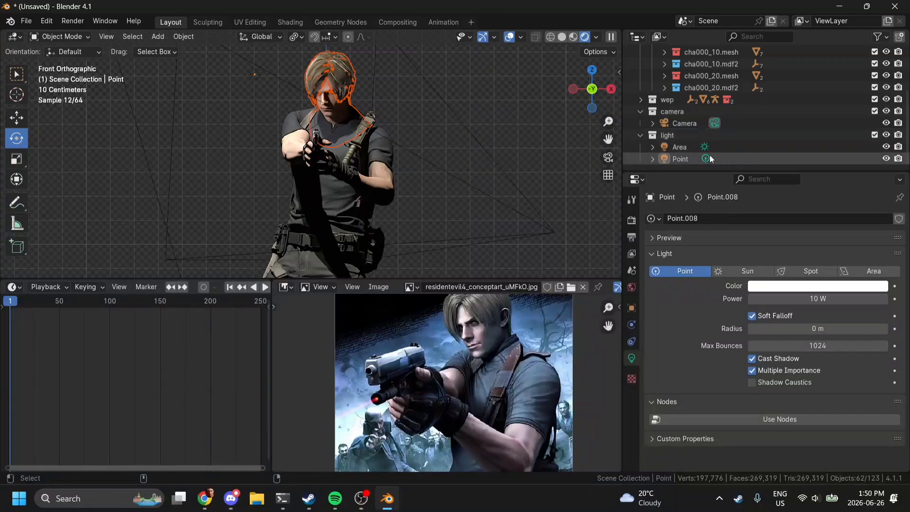
- Add the point light to the selection as active object and create its light linking collection containing the selected head and hair meshes
{"action": "left_click", "coordinate": [679, 160]}
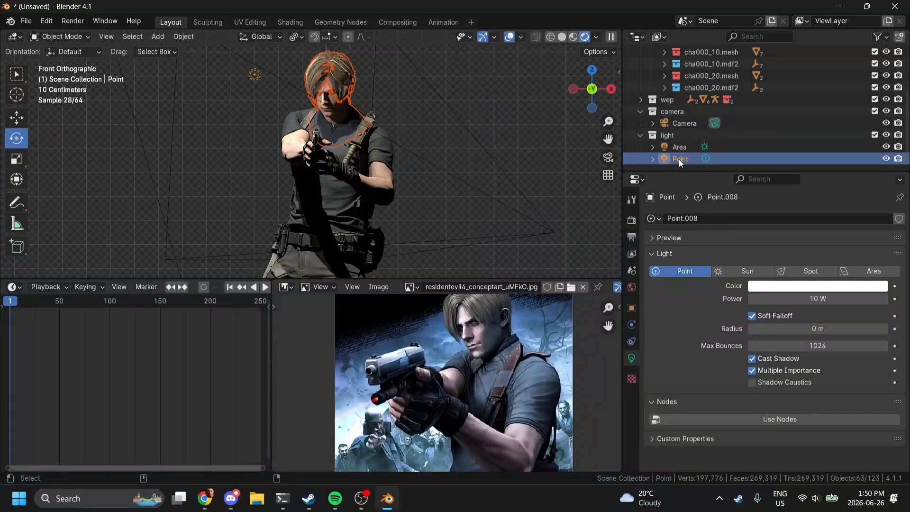
{"action": "left_click", "coordinate": [629, 307]}
{"action": "scroll", "coordinate": [728, 401], "scroll_direction": "down", "scroll_amount": 6}
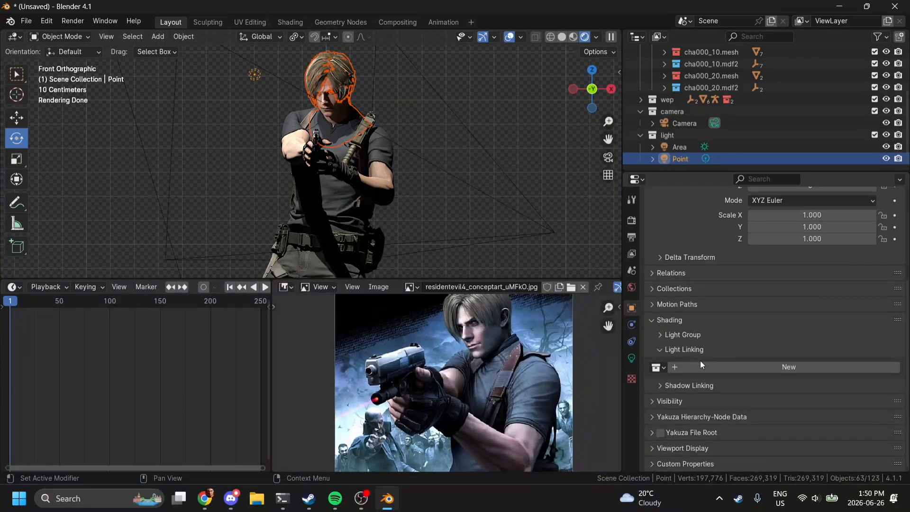
{"action": "left_click", "coordinate": [690, 365]}
{"action": "left_click", "coordinate": [894, 383]}
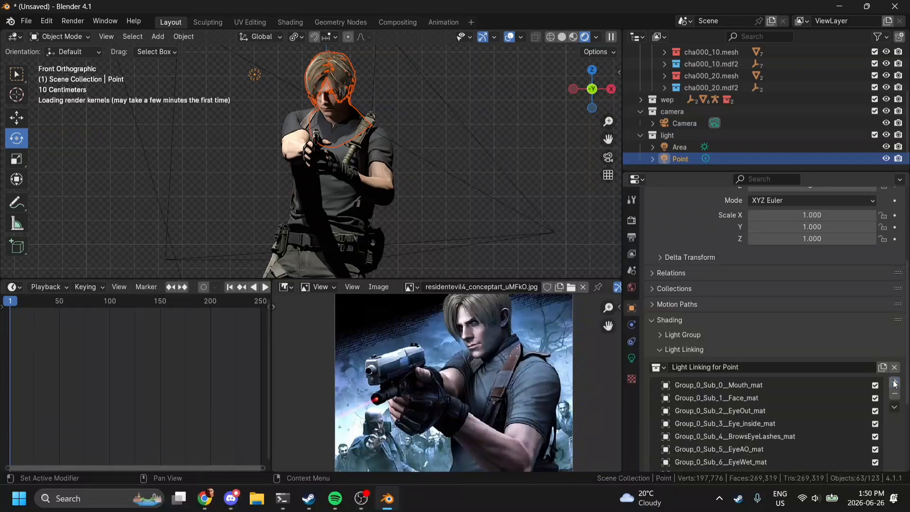
- Examine the linked point light's effect on the face and pistol in the camera view with everything deselected
{"action": "left_click", "coordinate": [610, 157]}
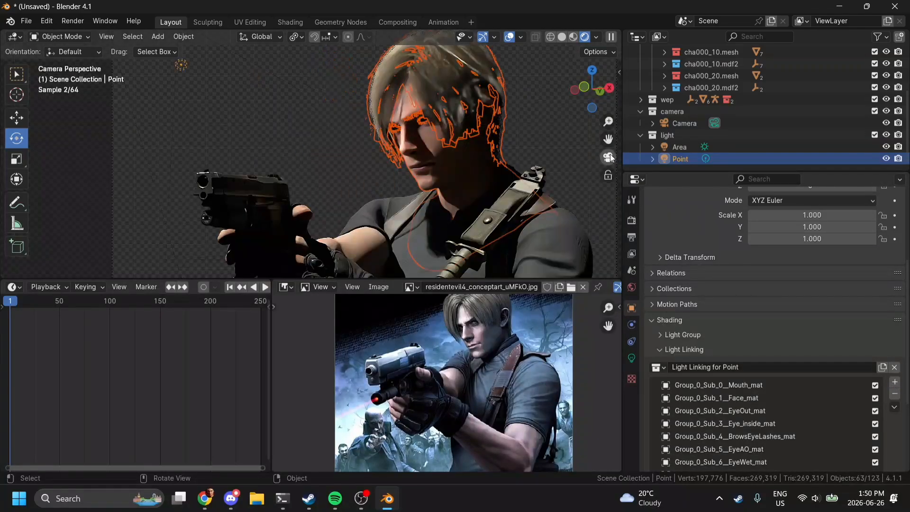
{"action": "left_click", "coordinate": [553, 157]}
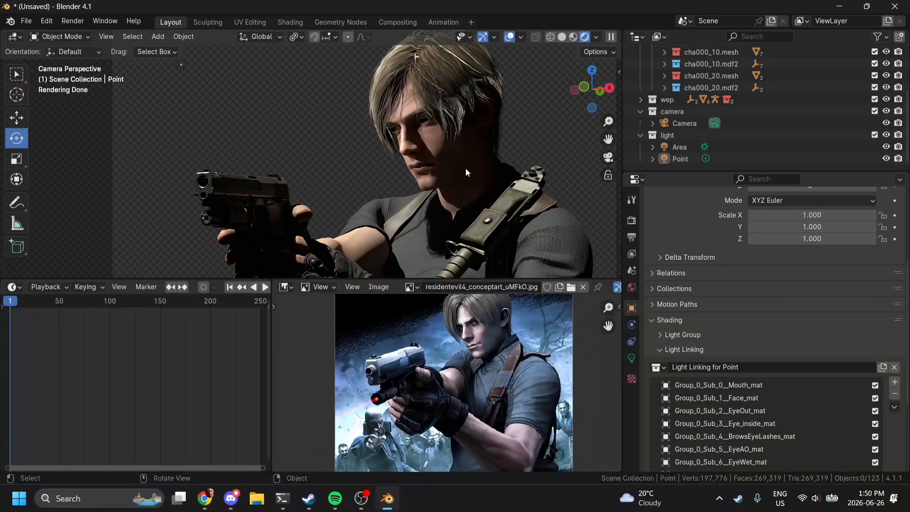
{"action": "scroll", "coordinate": [466, 172], "scroll_direction": "down", "scroll_amount": 5}
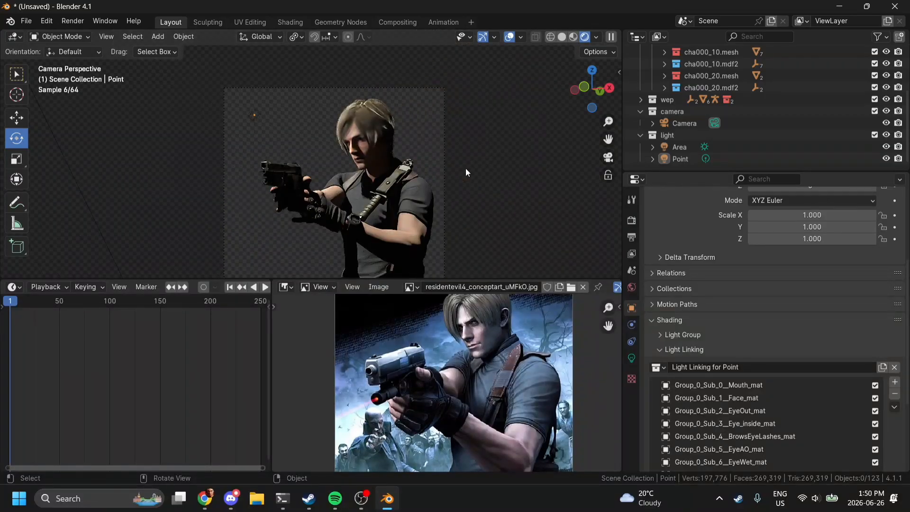
{"action": "scroll", "coordinate": [465, 169], "scroll_direction": "up", "scroll_amount": 2}
{"action": "left_click", "coordinate": [237, 102]}
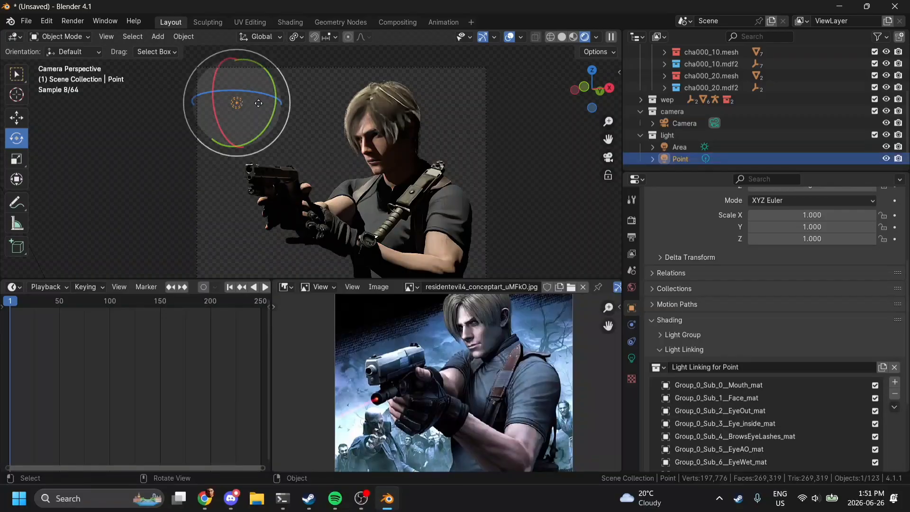
- Try the hair material with the eevee/cycles option enabled and a specular value of 5, and undo both changes
{"action": "left_click", "coordinate": [411, 105]}
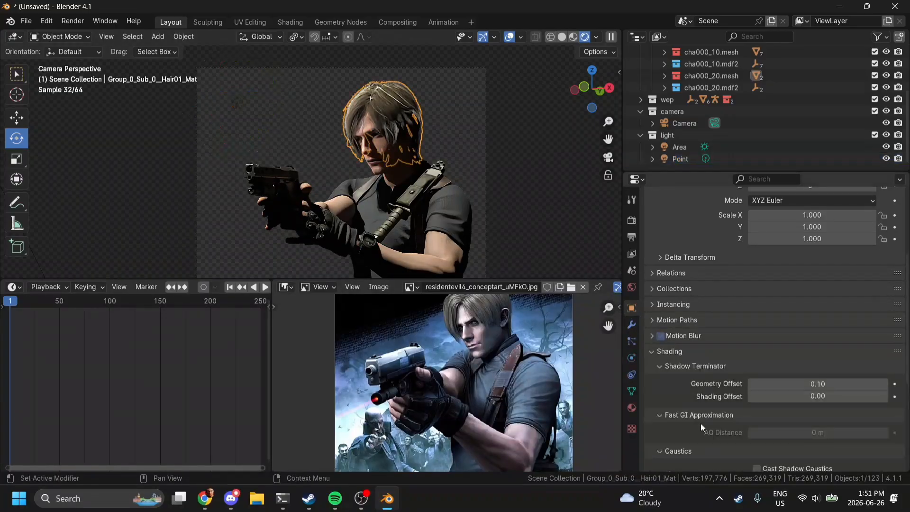
{"action": "left_click", "coordinate": [631, 406]}
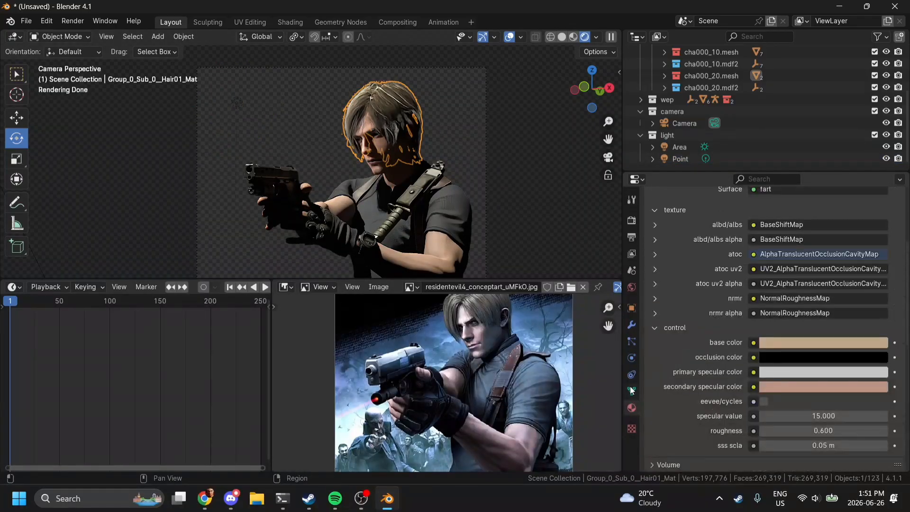
{"action": "left_click", "coordinate": [763, 402]}
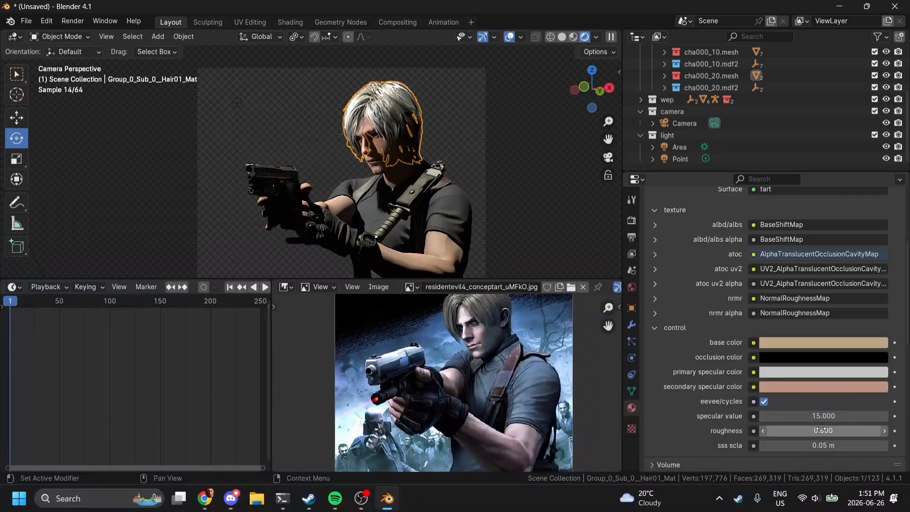
{"action": "left_click", "coordinate": [817, 416]}
{"action": "type", "text": "5"}
{"action": "key", "text": "Return"}
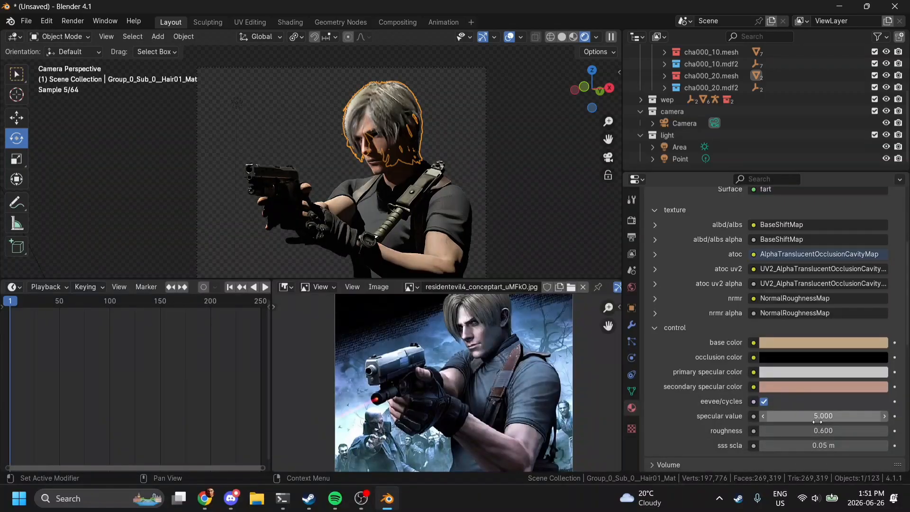
{"action": "key", "text": "ctrl+z"}
{"action": "key", "text": "ctrl+z"}
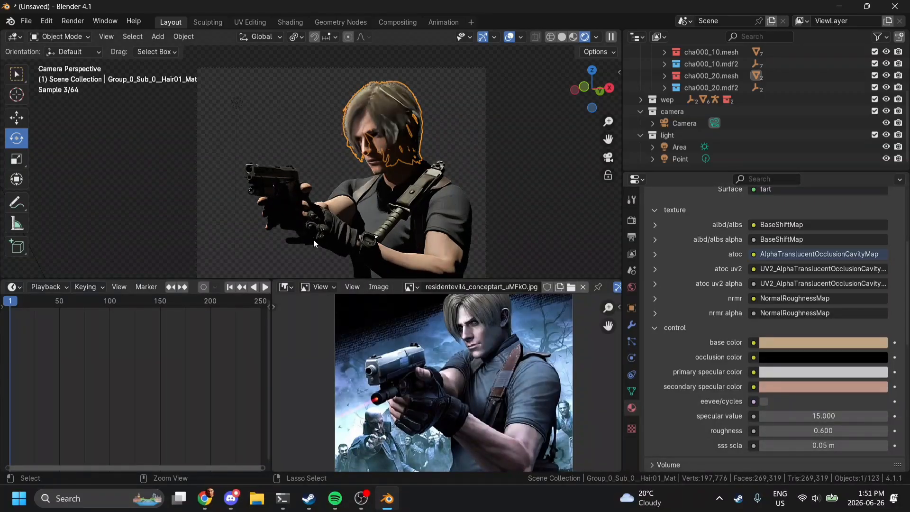
- Set the point light's radius to 0.06 m while judging the shadow softness on the face close up
{"action": "left_click", "coordinate": [705, 159]}
{"action": "scroll", "coordinate": [453, 144], "scroll_direction": "up", "scroll_amount": 5}
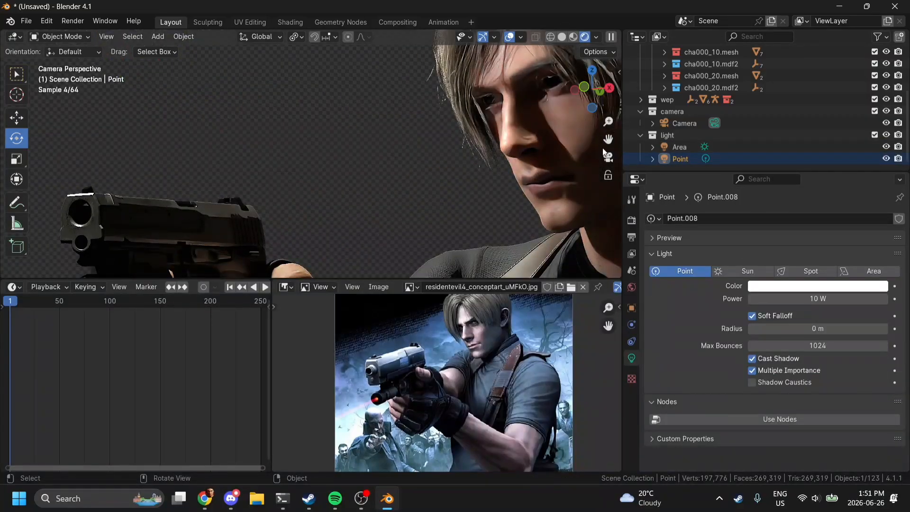
{"action": "left_click_drag", "start_coordinate": [603, 141], "coordinate": [435, 181]}
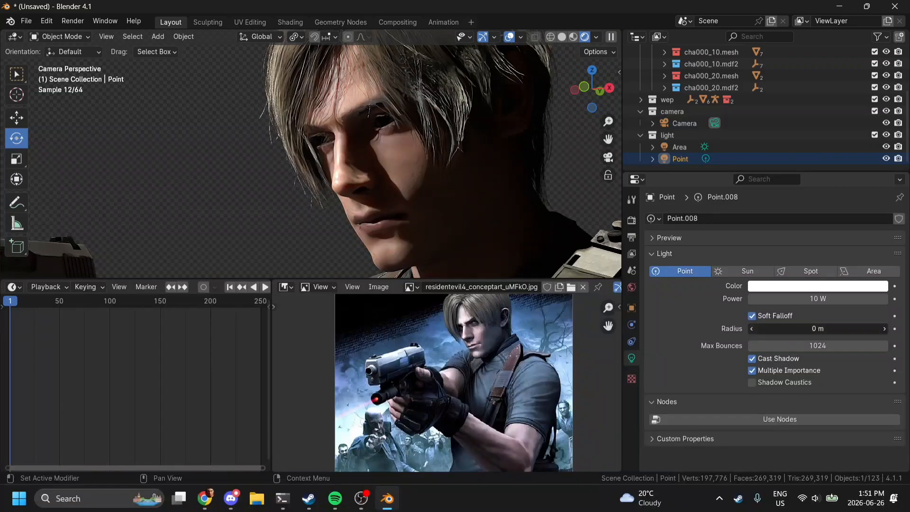
{"action": "left_click_drag", "start_coordinate": [758, 329], "coordinate": [801, 328]}
{"action": "right_click", "coordinate": [757, 328]}
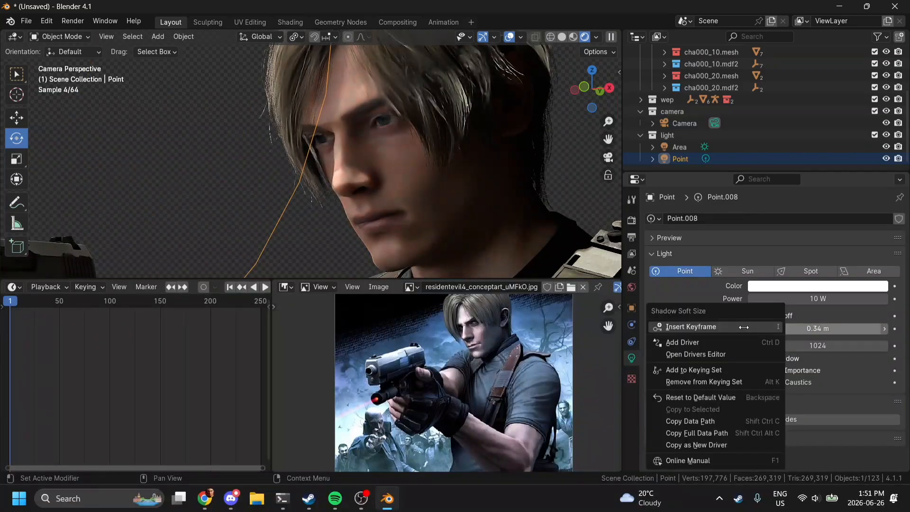
{"action": "key", "text": "Escape"}
{"action": "right_click", "coordinate": [781, 324]}
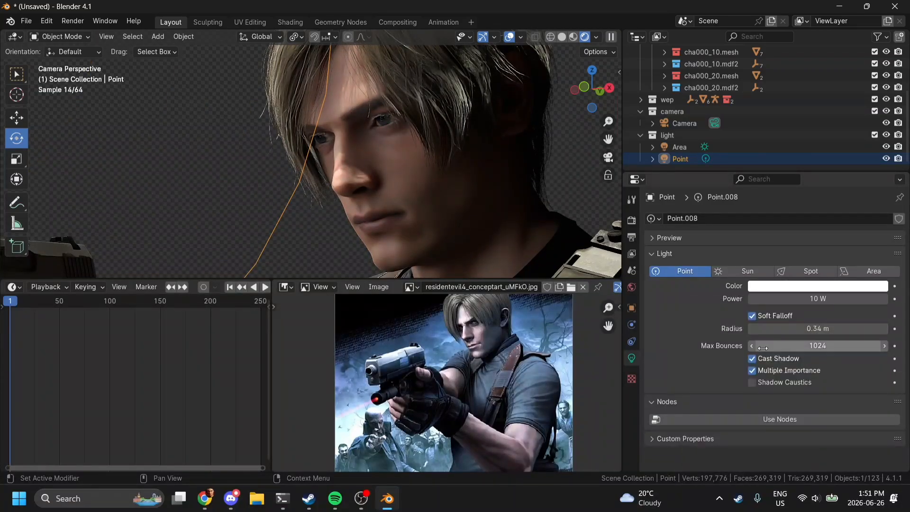
{"action": "left_click_drag", "start_coordinate": [815, 327], "coordinate": [790, 327]}
- Move the point light down to just above the pistol in the camera view and check the face lighting
{"action": "scroll", "coordinate": [448, 95], "scroll_direction": "down", "scroll_amount": 10}
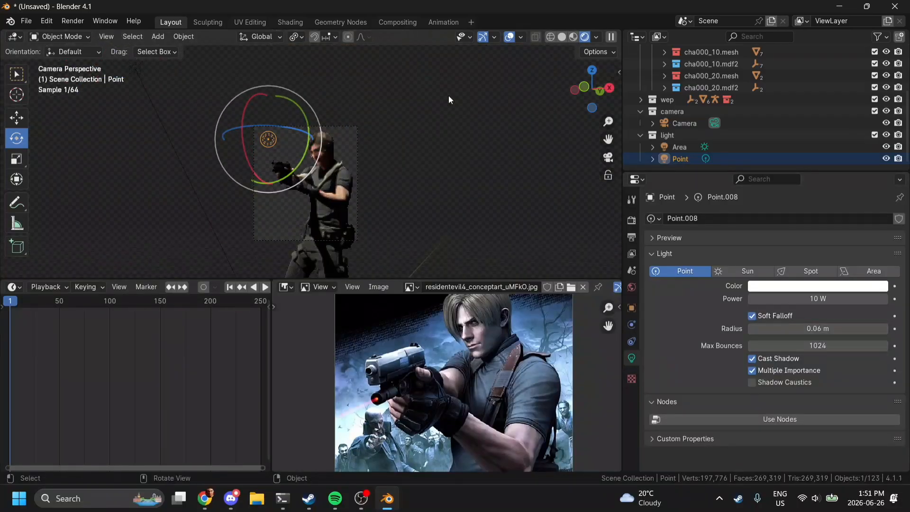
{"action": "key", "text": "g"}
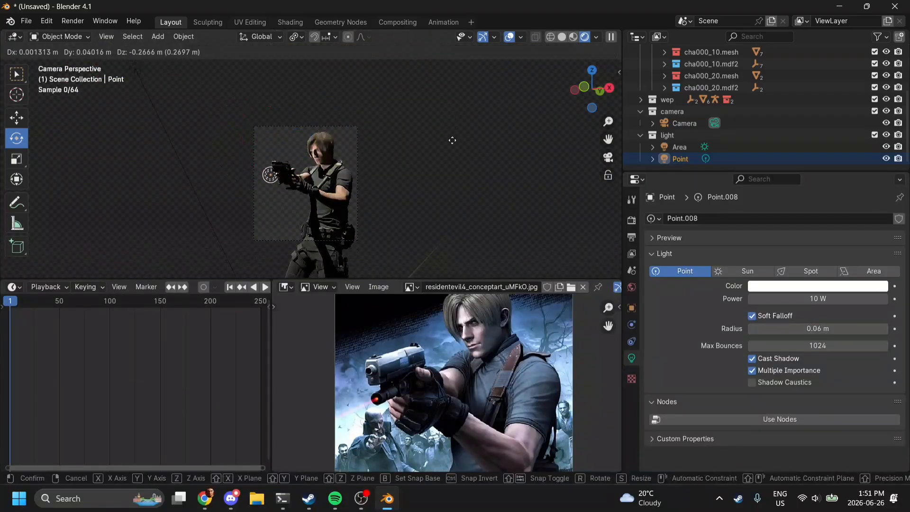
{"action": "left_click", "coordinate": [450, 122]}
{"action": "scroll", "coordinate": [450, 121], "scroll_direction": "up", "scroll_amount": 8}
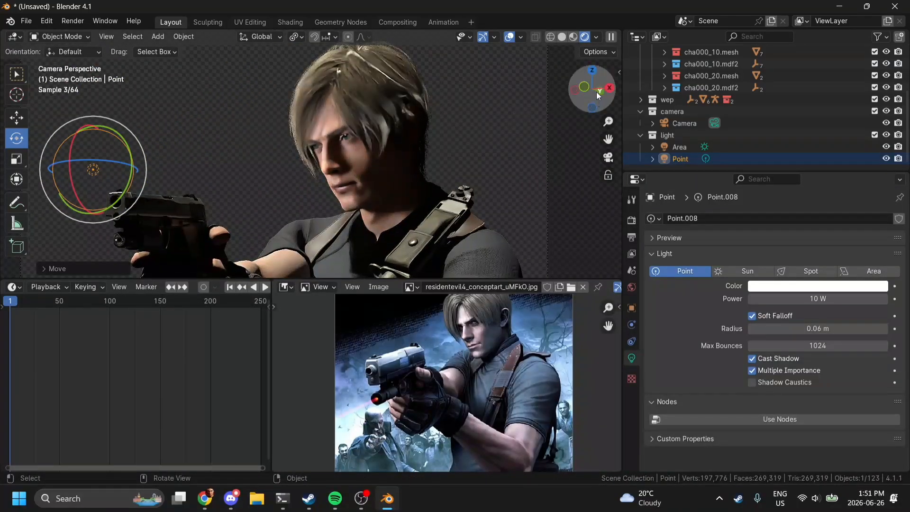
{"action": "scroll", "coordinate": [535, 114], "scroll_direction": "up", "scroll_amount": 3}
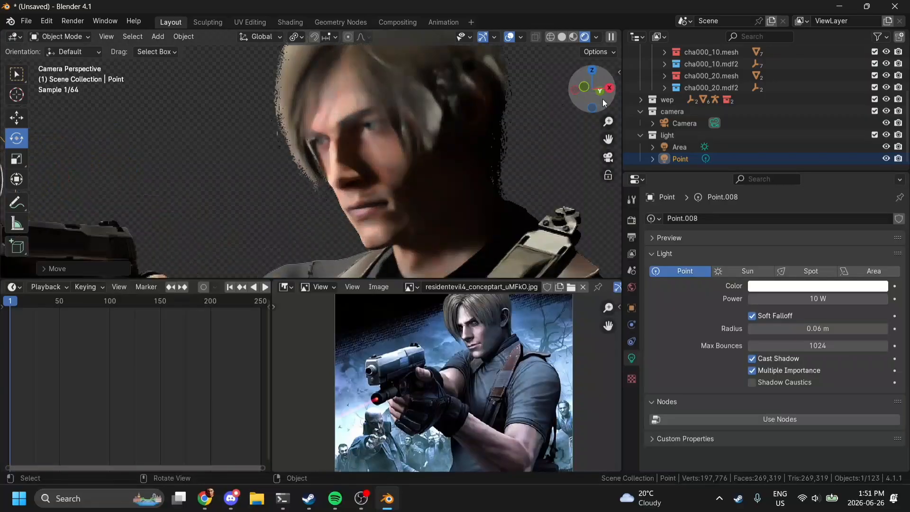
{"action": "right_click", "coordinate": [600, 92]}
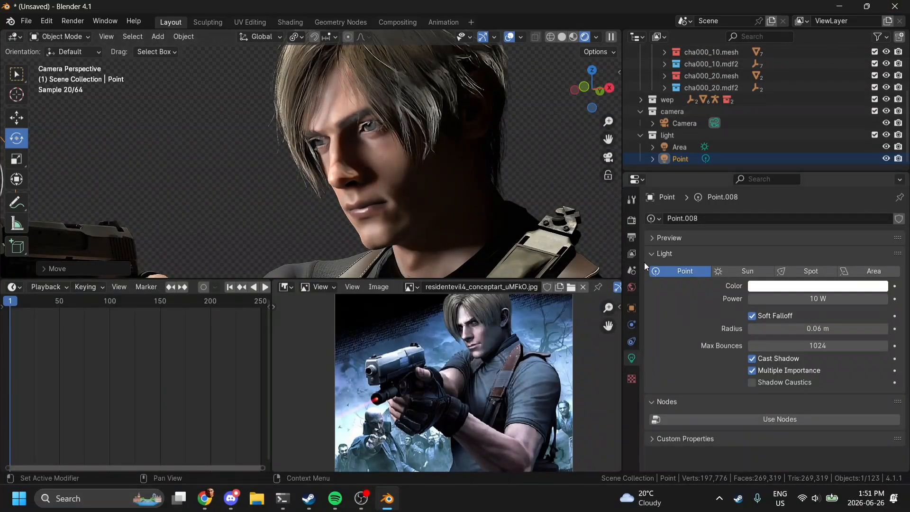
- Switch the render engine to EEVEE and compare the head's shading in the camera view
{"action": "left_click", "coordinate": [626, 221]}
{"action": "left_click", "coordinate": [773, 222]}
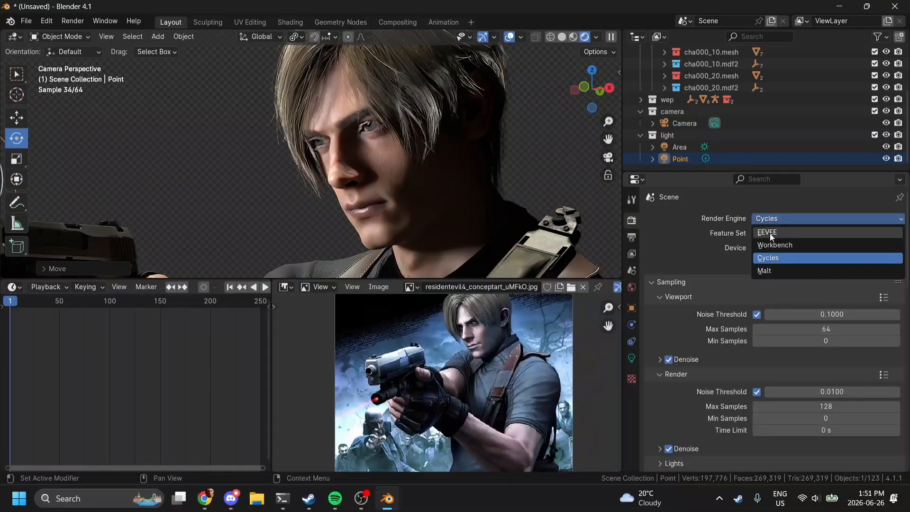
{"action": "left_click", "coordinate": [770, 233]}
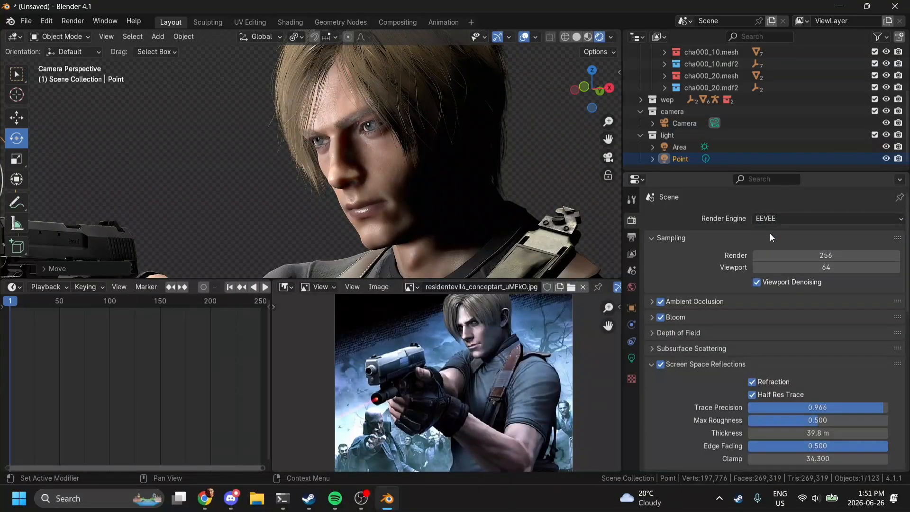
{"action": "scroll", "coordinate": [459, 167], "scroll_direction": "down", "scroll_amount": 2}
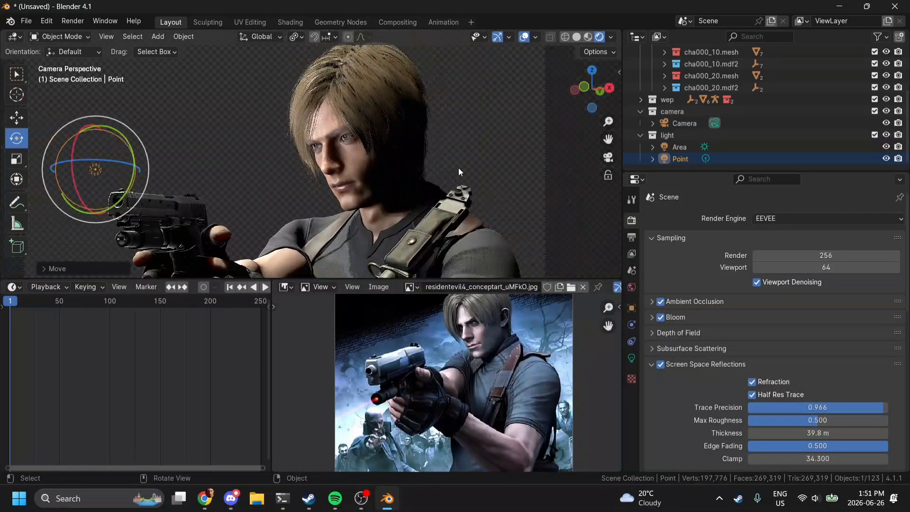
- Convert the point light to a spot light and rotate it freely so its cone aims at the character's face
{"action": "left_click", "coordinate": [631, 358]}
{"action": "left_click_drag", "start_coordinate": [786, 435], "coordinate": [715, 434]}
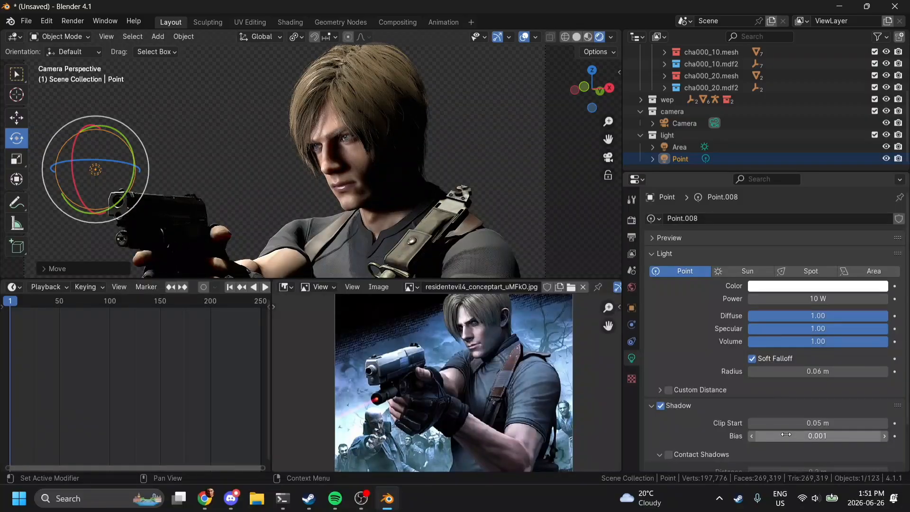
{"action": "left_click", "coordinate": [801, 270]}
{"action": "left_click_drag", "start_coordinate": [138, 163], "coordinate": [521, 137]}
{"action": "mouse_move", "coordinate": [616, 122]}
{"action": "left_mouse_down"}
{"action": "mouse_move", "coordinate": [611, 47]}
{"action": "mouse_move", "coordinate": [616, 111]}
{"action": "left_mouse_up"}
{"action": "left_click_drag", "start_coordinate": [248, 38], "coordinate": [247, 39]}
{"action": "scroll", "coordinate": [447, 114], "scroll_direction": "down", "scroll_amount": 4}
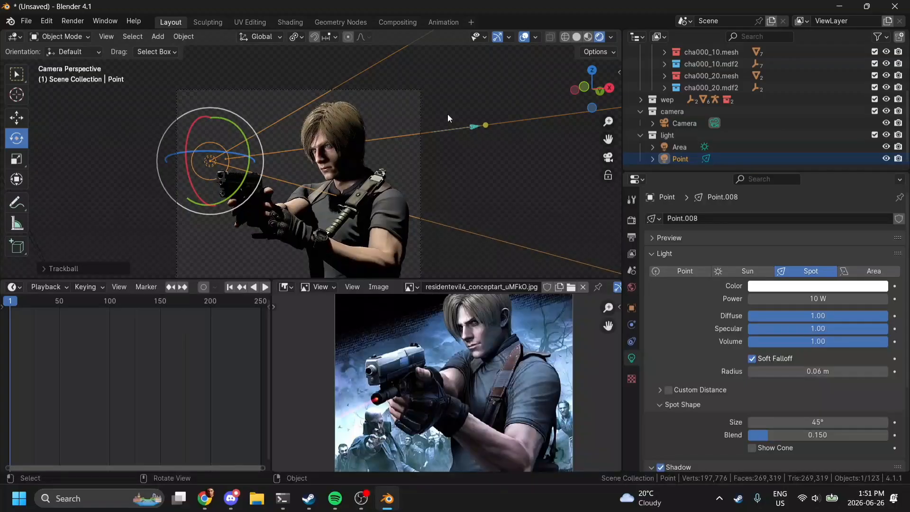
{"action": "scroll", "coordinate": [539, 121], "scroll_direction": "up", "scroll_amount": 5}
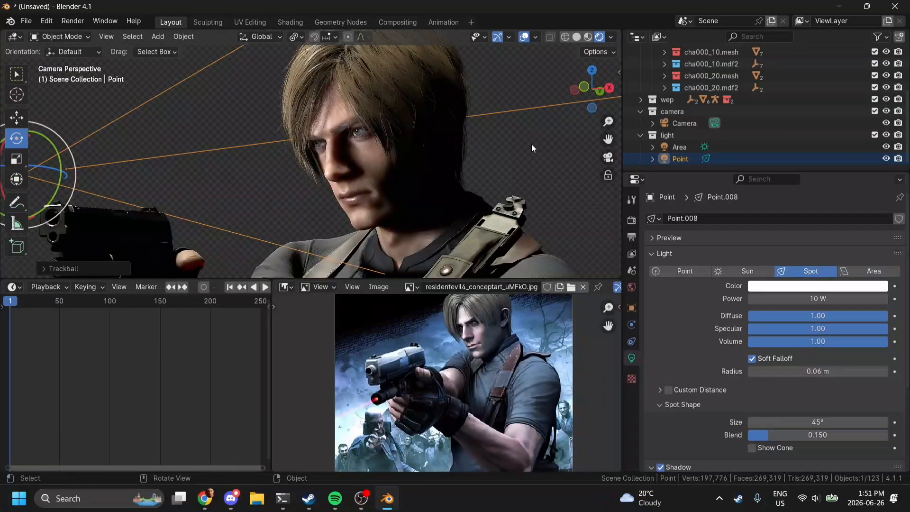
- Copy the sun light's warm tint to the spot light by setting its colour to hex FFFEED
{"action": "left_click", "coordinate": [688, 145]}
{"action": "left_click", "coordinate": [830, 291]}
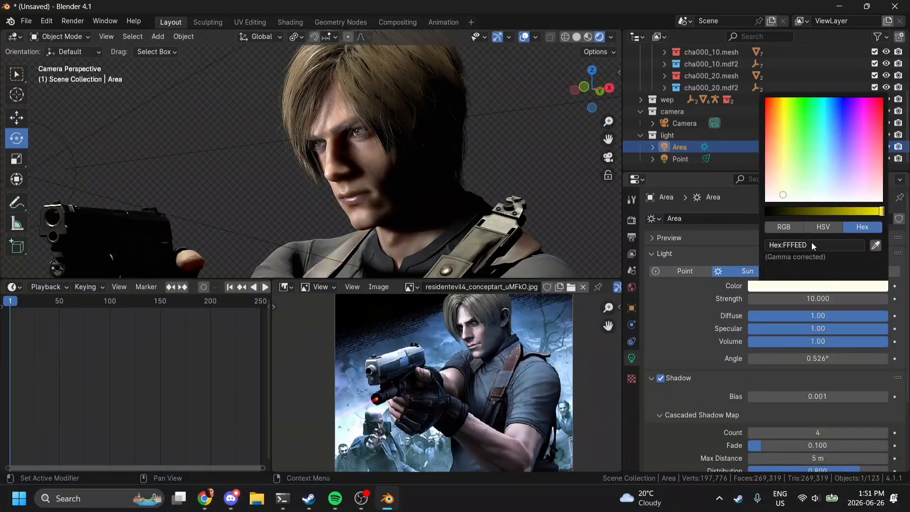
{"action": "left_click", "coordinate": [695, 158]}
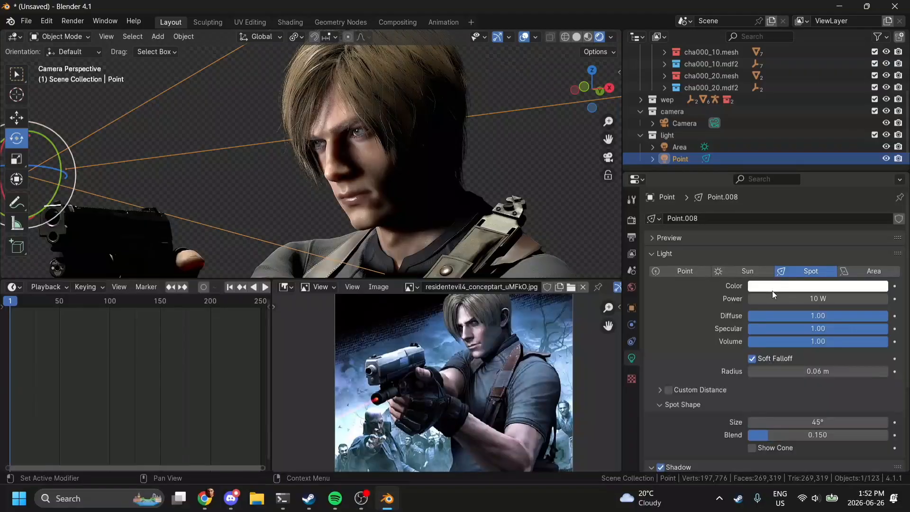
{"action": "left_click", "coordinate": [772, 291]}
{"action": "left_click", "coordinate": [807, 245]}
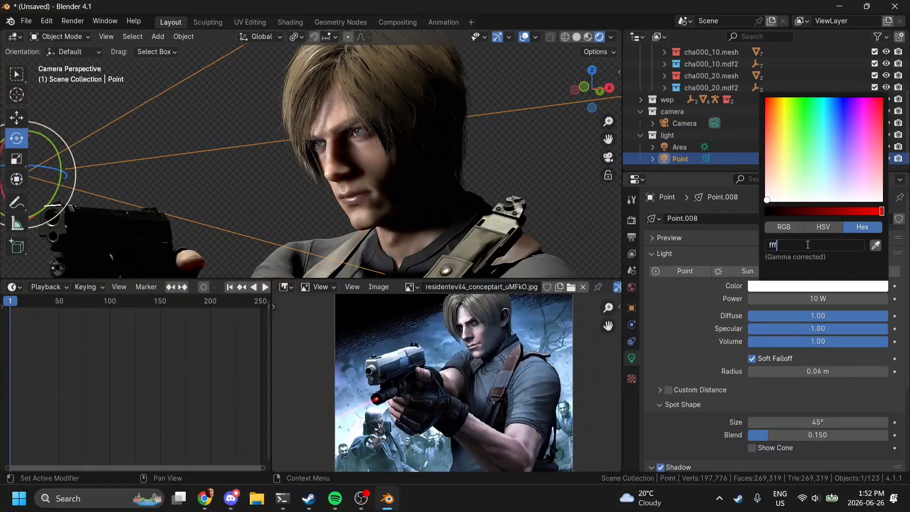
{"action": "type", "text": "fffeed"}
{"action": "key", "text": "Return"}
- Examine the face close up in the camera view, comparing material preview with rendered shading
{"action": "left_click", "coordinate": [519, 157]}
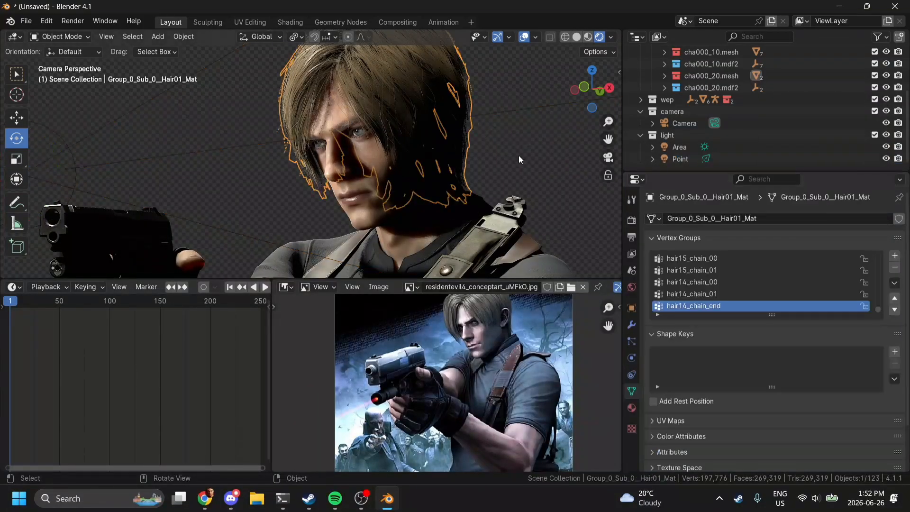
{"action": "left_click", "coordinate": [533, 162]}
{"action": "scroll", "coordinate": [534, 161], "scroll_direction": "down", "scroll_amount": 3}
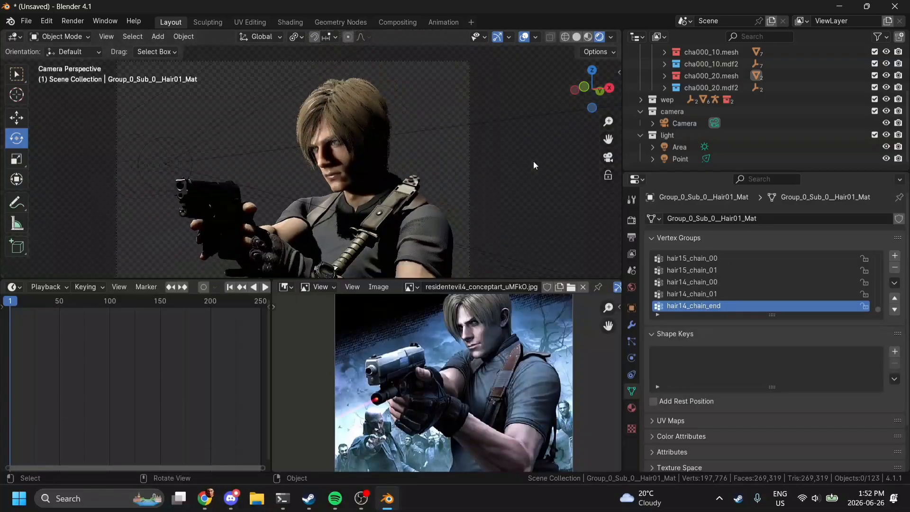
{"action": "scroll", "coordinate": [533, 162], "scroll_direction": "up", "scroll_amount": 10}
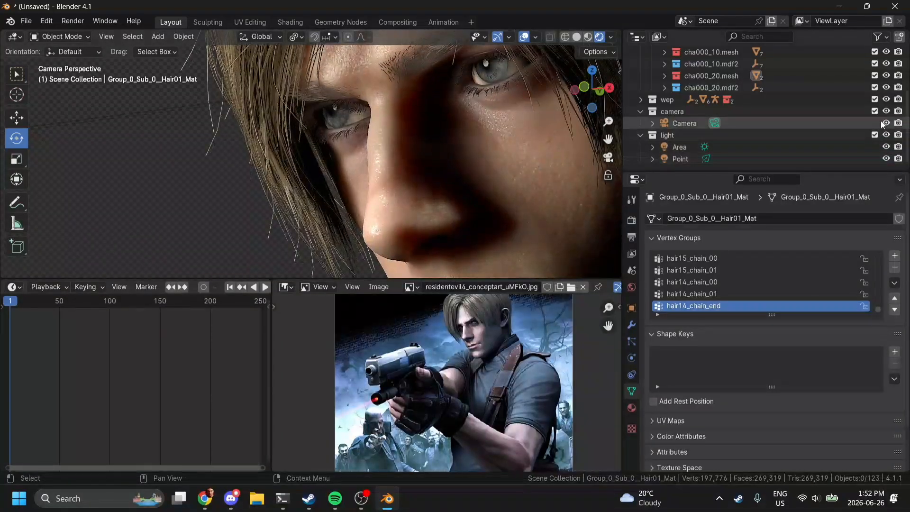
{"action": "left_click", "coordinate": [577, 37]}
{"action": "left_click", "coordinate": [587, 37]}
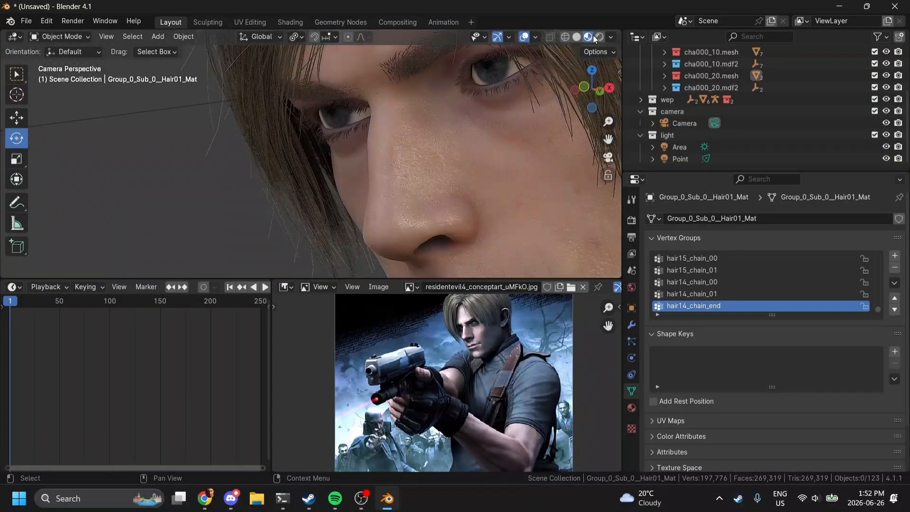
{"action": "left_click", "coordinate": [600, 36]}
- Unhide the cha000_00 Armature, enter Pose Mode and freely rotate the L_Eye bone toward the eye's outer corner
{"action": "scroll", "coordinate": [879, 133], "scroll_direction": "up", "scroll_amount": 5}
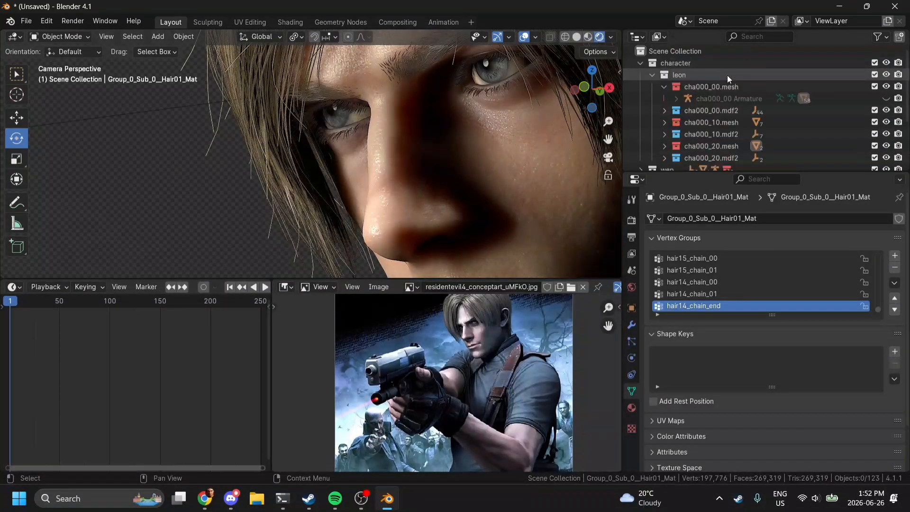
{"action": "left_click", "coordinate": [886, 98]}
{"action": "left_click", "coordinate": [752, 95]}
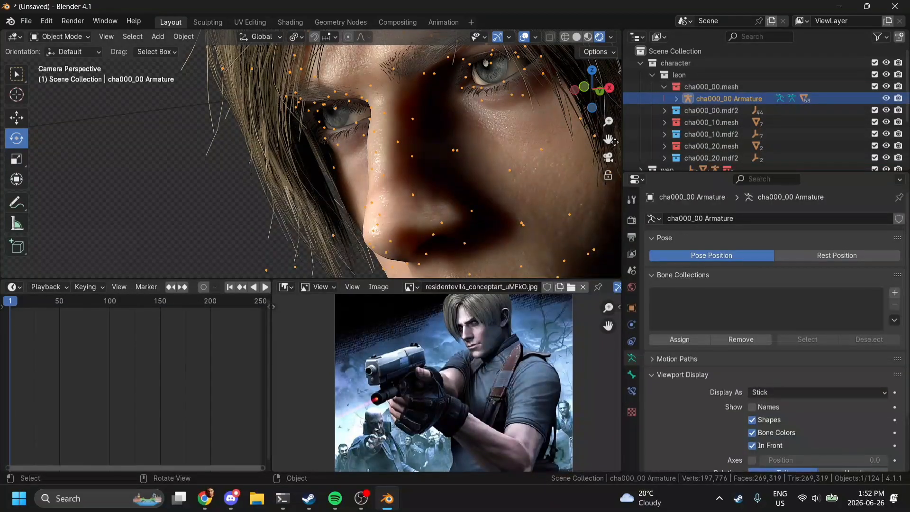
{"action": "scroll", "coordinate": [493, 161], "scroll_direction": "right", "scroll_amount": 5, "text": "shift"}
{"action": "scroll", "coordinate": [493, 161], "scroll_direction": "up", "scroll_amount": 5, "text": "ctrl"}
{"action": "key", "text": "ctrl+Tab"}
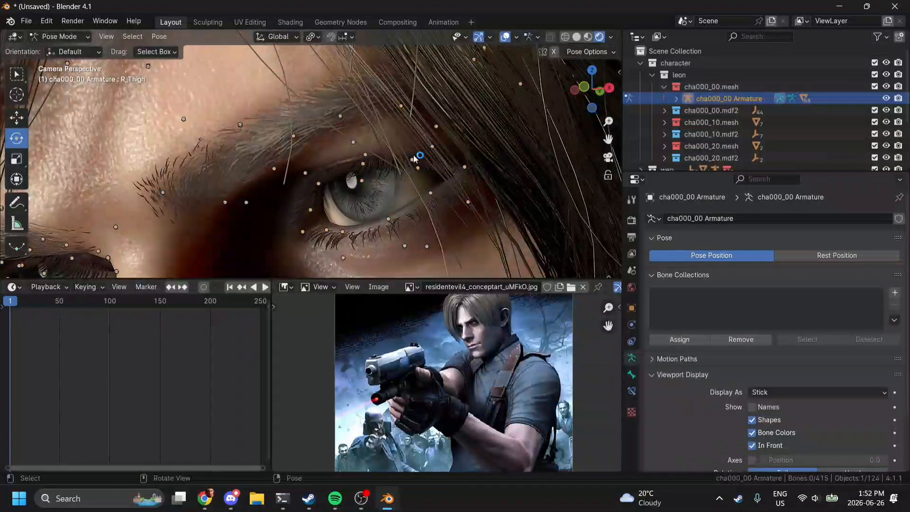
{"action": "left_click", "coordinate": [419, 168]}
{"action": "left_click_drag", "start_coordinate": [420, 173], "coordinate": [444, 168]}
{"action": "scroll", "coordinate": [166, 251], "scroll_direction": "down", "scroll_amount": 1}
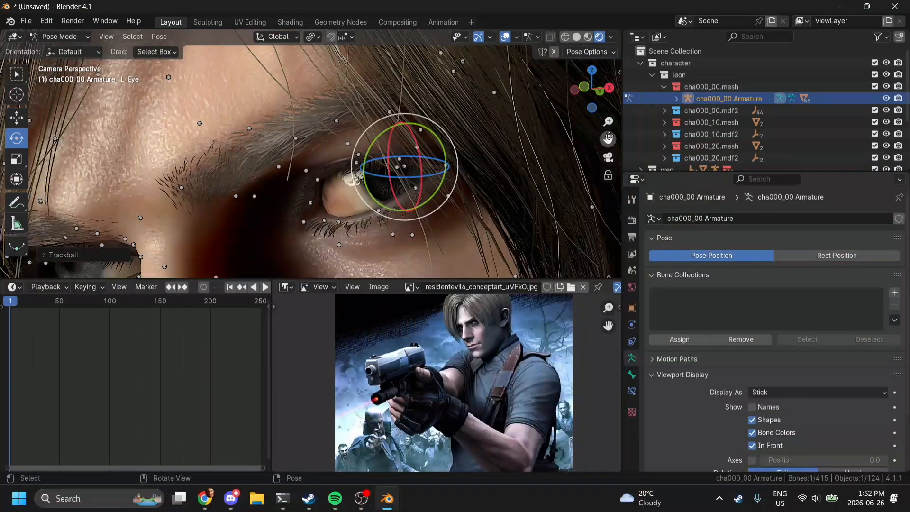
- Pick the R_Eye bone among the overlapping eyelid bones and freely rotate it to match the left eye's gaze
{"action": "left_click_drag", "start_coordinate": [608, 137], "coordinate": [158, 56]}
{"action": "scroll", "coordinate": [336, 187], "scroll_direction": "up", "scroll_amount": 2}
{"action": "left_click", "coordinate": [299, 187]}
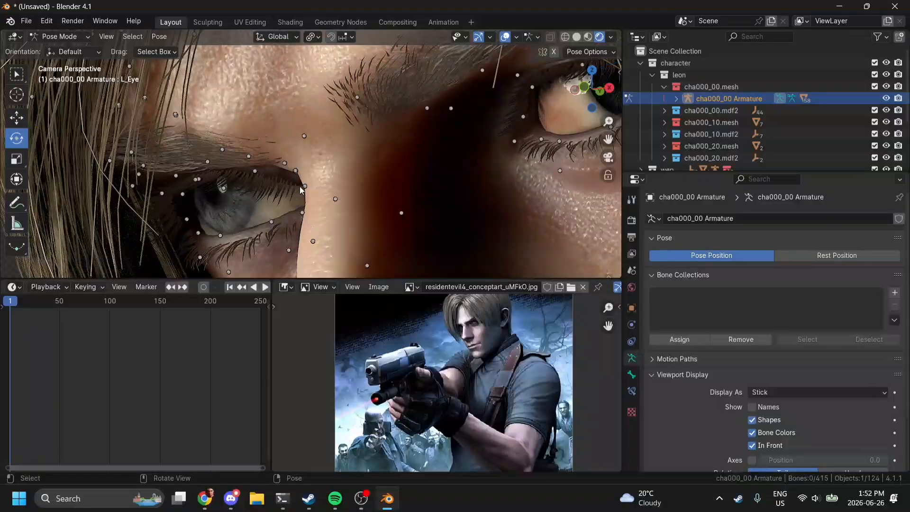
{"action": "left_click", "coordinate": [294, 170]}
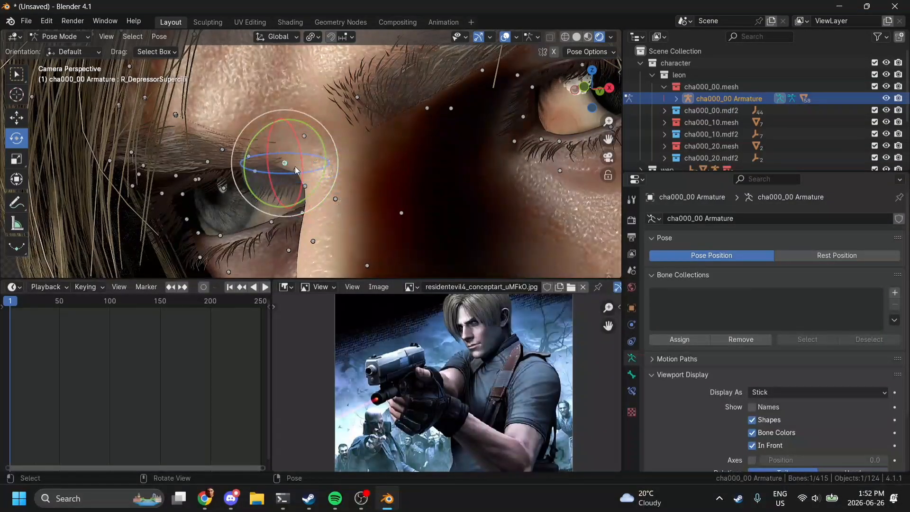
{"action": "left_click", "coordinate": [295, 169]}
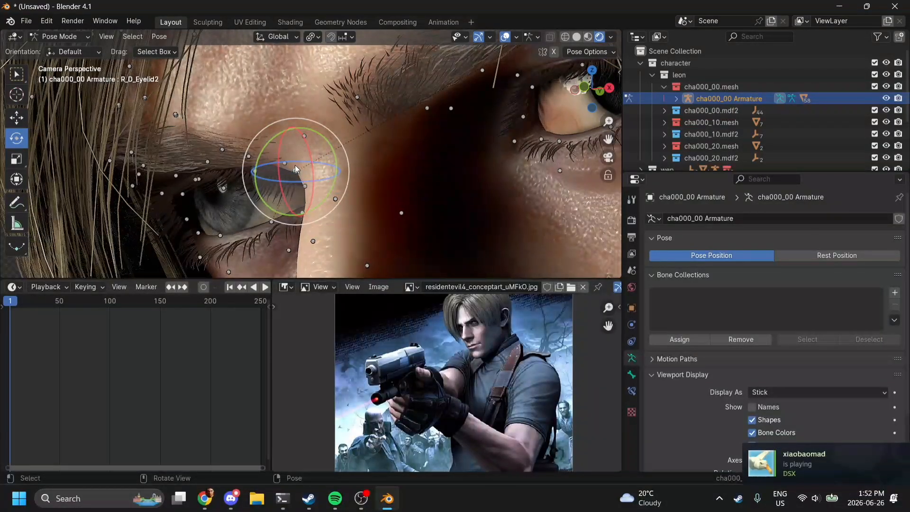
{"action": "scroll", "coordinate": [296, 169], "scroll_direction": "up", "scroll_amount": 3}
{"action": "left_click", "coordinate": [262, 211]}
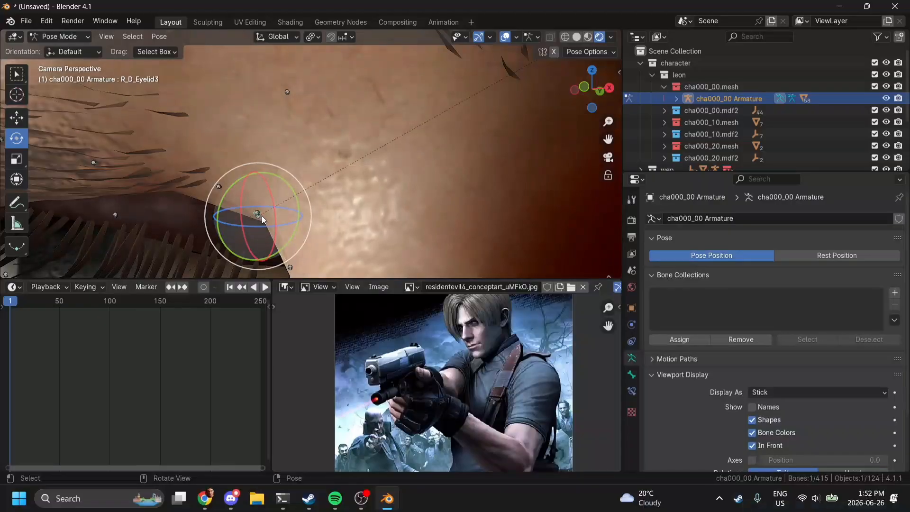
{"action": "left_click", "coordinate": [264, 220]}
{"action": "scroll", "coordinate": [265, 219], "scroll_direction": "down", "scroll_amount": 5}
{"action": "left_click_drag", "start_coordinate": [288, 200], "coordinate": [320, 187]}
{"action": "scroll", "coordinate": [327, 175], "scroll_direction": "down", "scroll_amount": 9}
{"action": "scroll", "coordinate": [347, 127], "scroll_direction": "up", "scroll_amount": 4}
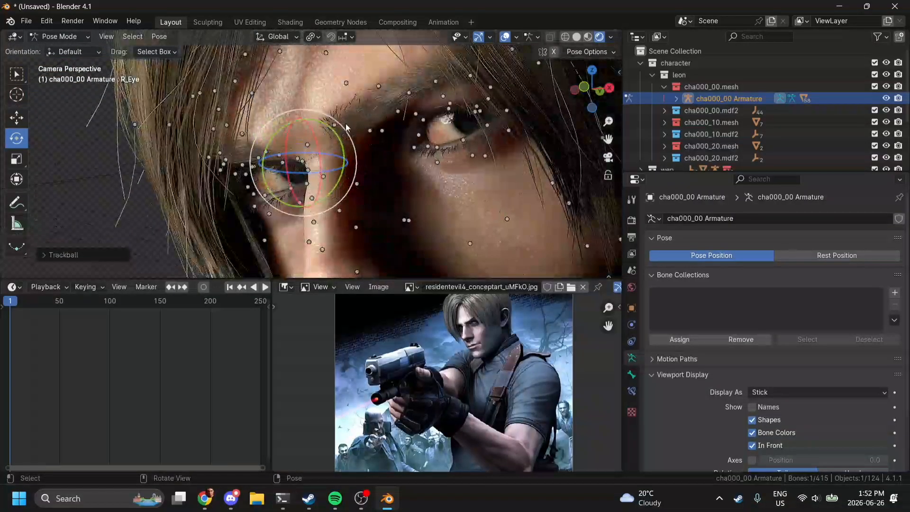
- In solid shading, lower the L_DI_Eyebrow_01 and L_DI_Eyebrow_02 bones to form a frown
{"action": "left_click", "coordinate": [381, 130]}
{"action": "middle_click_drag", "start_coordinate": [382, 131], "coordinate": [369, 138]}
{"action": "scroll", "coordinate": [369, 137], "scroll_direction": "up", "scroll_amount": 10}
{"action": "middle_click_drag", "start_coordinate": [426, 123], "coordinate": [412, 147]}
{"action": "key", "text": "z"}
{"action": "left_click", "coordinate": [401, 152]}
{"action": "key", "text": "g"}
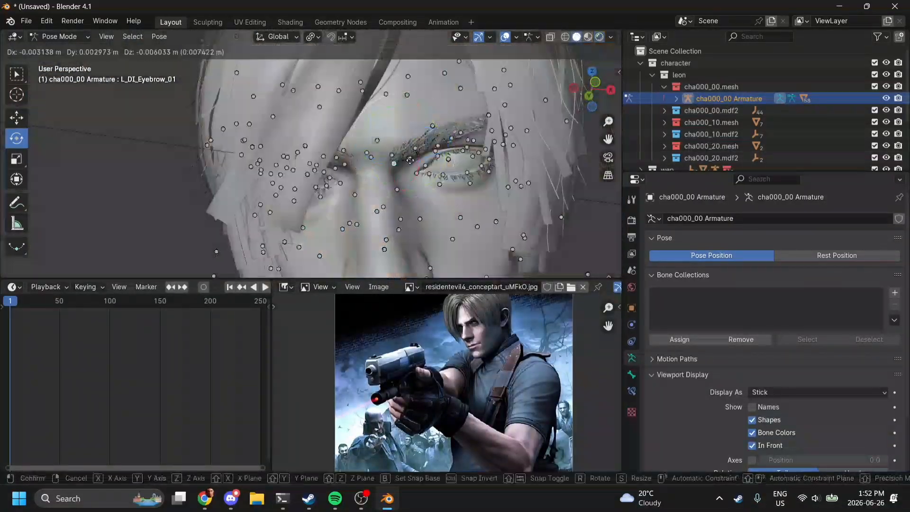
{"action": "left_click", "coordinate": [450, 140]}
{"action": "key", "text": "g"}
{"action": "left_click", "coordinate": [444, 151]}
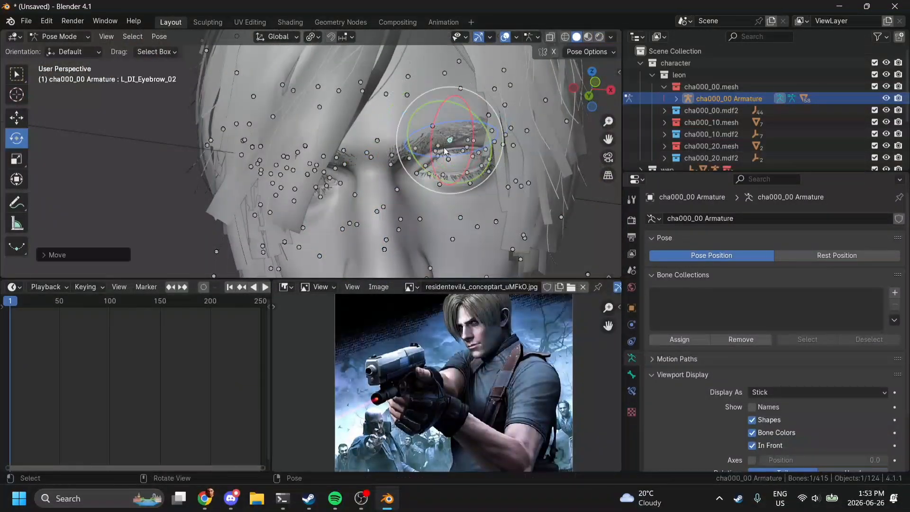
- Lower the inner right eyebrow bone and rotate R_DI_Eyebrow_02 to match the left brow's frown
{"action": "left_click", "coordinate": [339, 160]}
{"action": "key", "text": "g"}
{"action": "left_click", "coordinate": [306, 151]}
{"action": "left_click", "coordinate": [343, 165]}
{"action": "key", "text": "g"}
{"action": "left_click", "coordinate": [343, 171]}
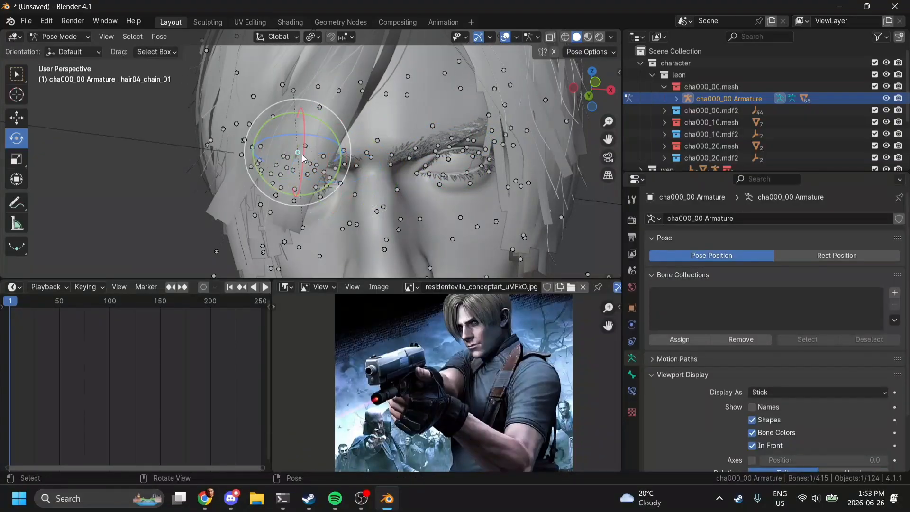
{"action": "left_click", "coordinate": [392, 220]}
- Return to the rendered camera view, leave Pose Mode and hide the armature
{"action": "key", "text": "KP_0"}
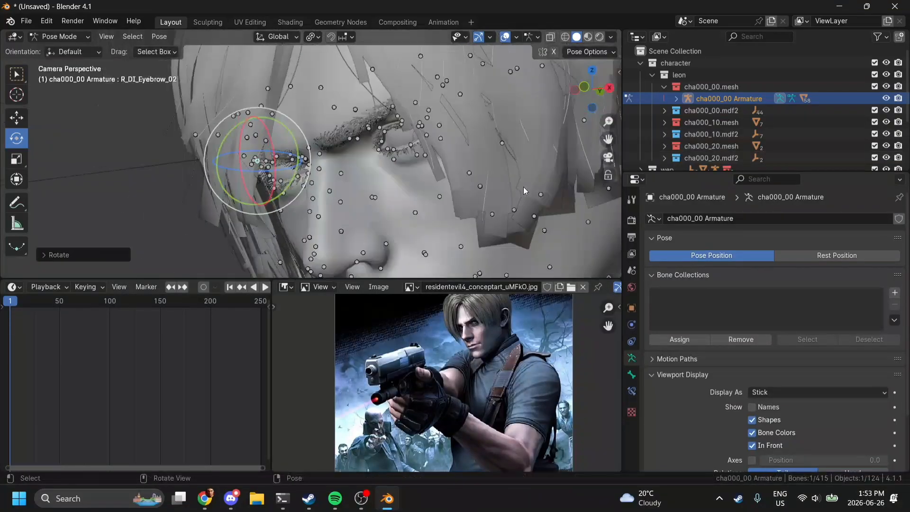
{"action": "left_click", "coordinate": [600, 37]}
{"action": "scroll", "coordinate": [549, 260], "scroll_direction": "down", "scroll_amount": 5}
{"action": "left_click", "coordinate": [629, 98]}
{"action": "scroll", "coordinate": [569, 114], "scroll_direction": "down", "scroll_amount": 4}
{"action": "key", "text": "h"}
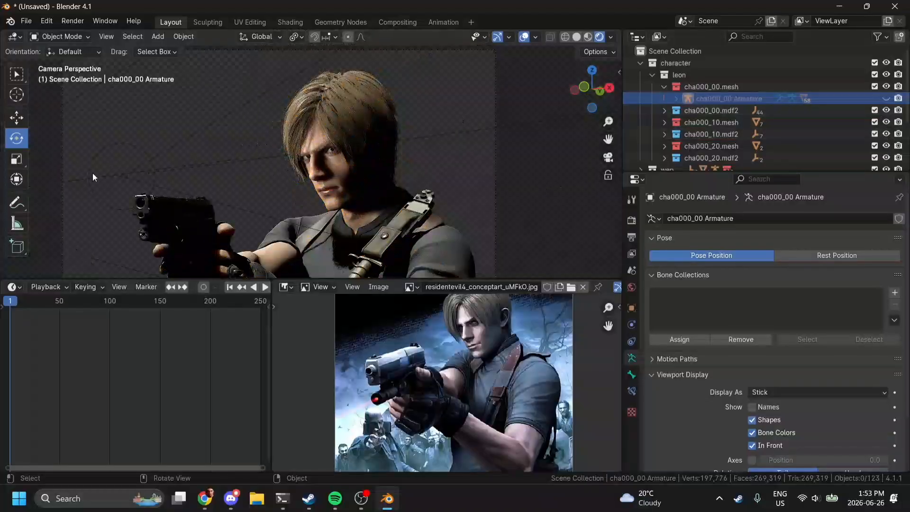
- Move the spot light up above the pistol in the camera view and rotate it toward the face
{"action": "left_click", "coordinate": [94, 177]}
{"action": "key", "text": "g"}
{"action": "left_click", "coordinate": [166, 94]}
{"action": "key", "text": "r"}
{"action": "left_click", "coordinate": [199, 143]}
- Try a cascaded shadow max distance of 4.9 m on the sun light
{"action": "scroll", "coordinate": [657, 125], "scroll_direction": "down", "scroll_amount": 3}
{"action": "left_click", "coordinate": [677, 147]}
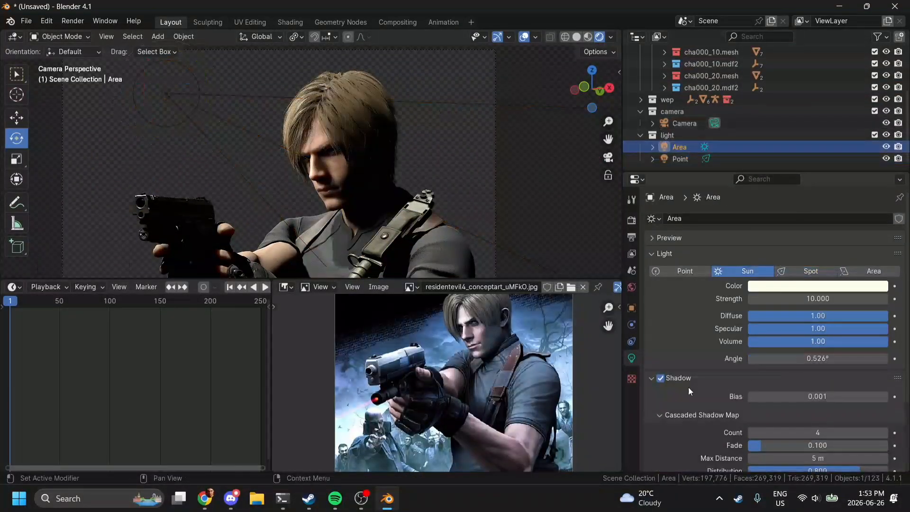
{"action": "scroll", "coordinate": [800, 403], "scroll_direction": "down", "scroll_amount": 2}
{"action": "mouse_move", "coordinate": [801, 397]}
{"action": "left_mouse_down"}
{"action": "mouse_move", "coordinate": [758, 397]}
{"action": "mouse_move", "coordinate": [796, 411]}
{"action": "left_mouse_up"}
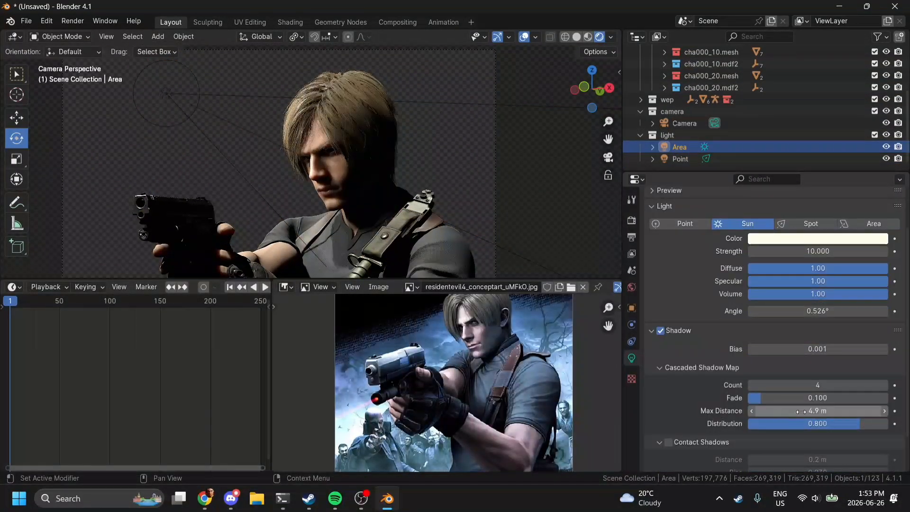
- Reposition and rotate the spot light in the front view and check the result through the camera
{"action": "key", "text": "KP_1"}
{"action": "left_click", "coordinate": [688, 160]}
{"action": "scroll", "coordinate": [506, 160], "scroll_direction": "down", "scroll_amount": 6}
{"action": "key", "text": "g"}
{"action": "left_click", "coordinate": [505, 160]}
{"action": "key", "text": "r"}
{"action": "left_click", "coordinate": [505, 157]}
{"action": "key", "text": "KP_0"}
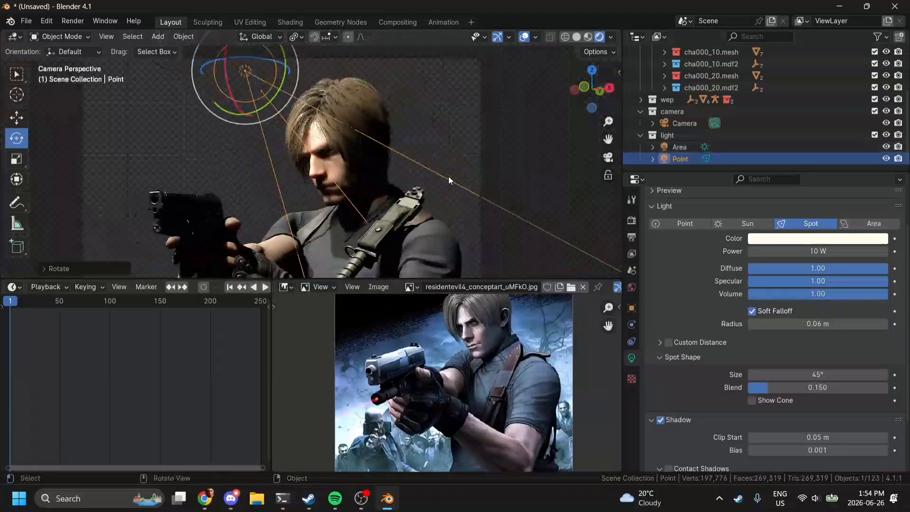
- Fine-tune the spot light's position and free rotation in the camera view so it lights the face from above
{"action": "left_click_drag", "start_coordinate": [258, 93], "coordinate": [241, 83]}
{"action": "key", "text": "g"}
{"action": "left_click", "coordinate": [236, 120]}
{"action": "left_click_drag", "start_coordinate": [276, 147], "coordinate": [272, 151]}
{"action": "left_click_drag", "start_coordinate": [250, 124], "coordinate": [247, 113]}
- Adjust the spot light's cone size and set its power to 11.4 W
{"action": "left_click_drag", "start_coordinate": [806, 375], "coordinate": [807, 375]}
{"action": "left_click", "coordinate": [800, 357]}
{"action": "mouse_move", "coordinate": [806, 251]}
{"action": "left_mouse_down"}
{"action": "mouse_move", "coordinate": [834, 251]}
{"action": "mouse_move", "coordinate": [807, 251]}
{"action": "left_mouse_up"}
- Shift the spot light in the camera view and rotate it so both eyes catch light
{"action": "scroll", "coordinate": [418, 156], "scroll_direction": "up", "scroll_amount": 4}
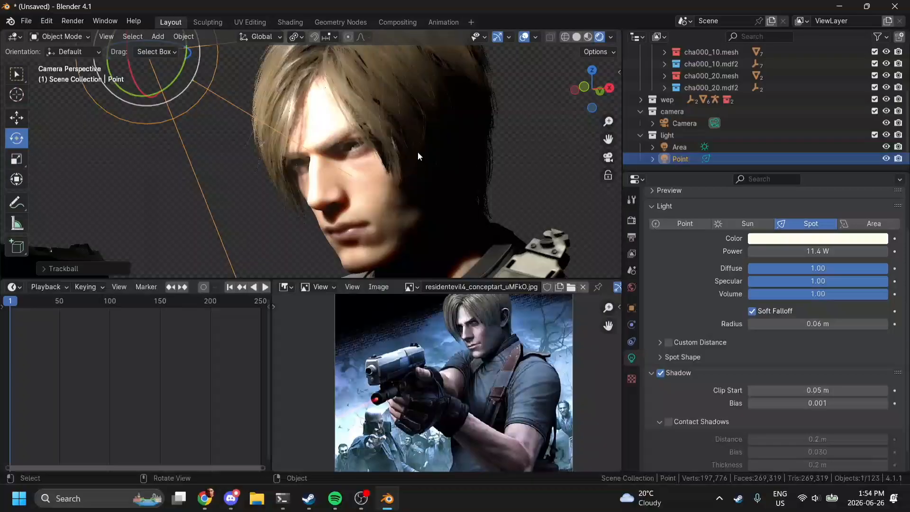
{"action": "key", "text": "g"}
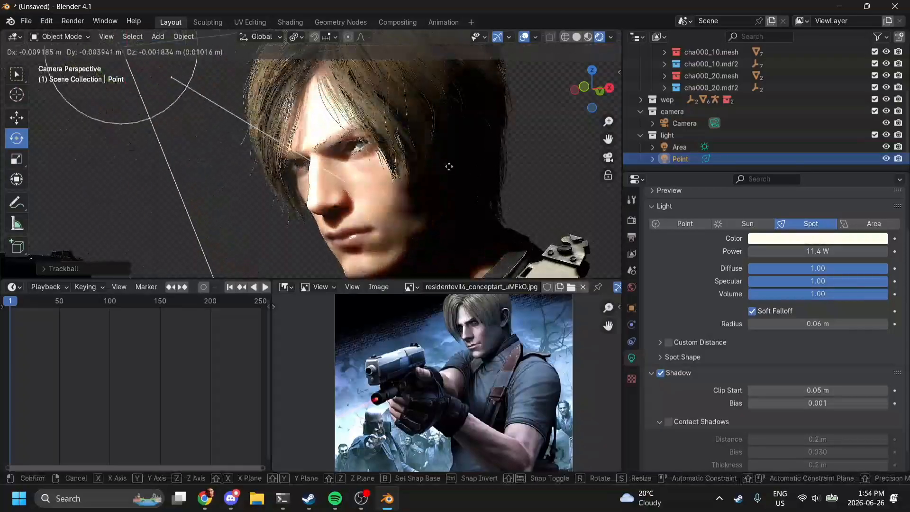
{"action": "left_click", "coordinate": [447, 166]}
{"action": "scroll", "coordinate": [447, 168], "scroll_direction": "down", "scroll_amount": 4}
{"action": "key", "text": "r"}
{"action": "left_click", "coordinate": [448, 182]}
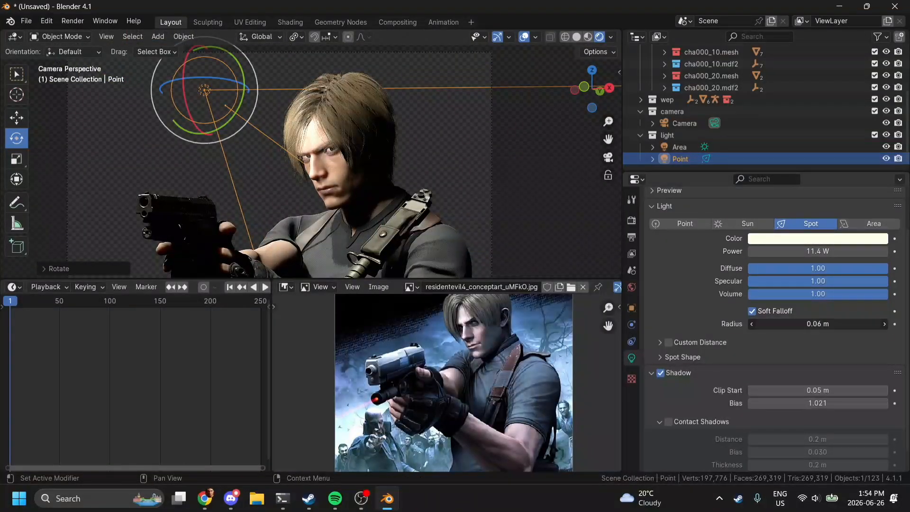
- Set the spot light's radius to 0.03 m and nudge the light while judging the face shadows close up
{"action": "scroll", "coordinate": [539, 251], "scroll_direction": "up", "scroll_amount": 5}
{"action": "left_click", "coordinate": [885, 325]}
{"action": "left_click", "coordinate": [885, 325]}
{"action": "left_click", "coordinate": [885, 325]}
{"action": "key", "text": "g"}
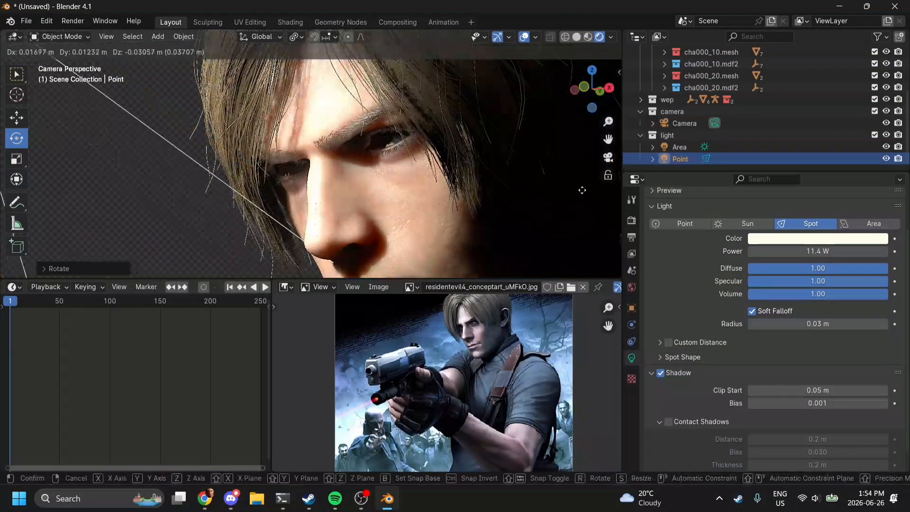
{"action": "left_click", "coordinate": [583, 189]}
- Rotate the spot light in an orthographic view and check the head's lighting through the camera
{"action": "scroll", "coordinate": [583, 188], "scroll_direction": "down", "scroll_amount": 5}
{"action": "left_click_drag", "start_coordinate": [584, 79], "coordinate": [594, 84]}
{"action": "left_click", "coordinate": [586, 86]}
{"action": "key", "text": "r"}
{"action": "left_click", "coordinate": [616, 154]}
{"action": "left_click", "coordinate": [608, 158]}
{"action": "scroll", "coordinate": [608, 159], "scroll_direction": "up", "scroll_amount": 3}
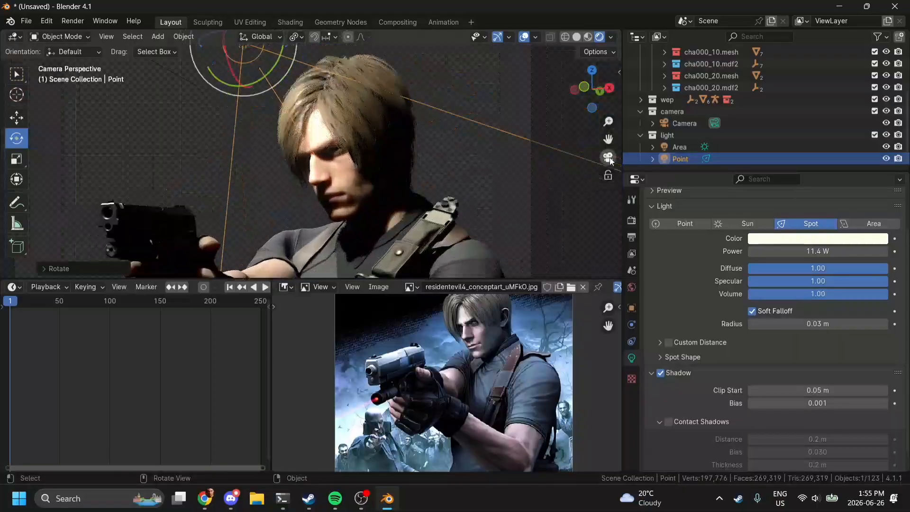
- Move the spot light within the camera view to change how its shadow falls on the face
{"action": "key", "text": "g"}
{"action": "left_click", "coordinate": [503, 238]}
{"action": "scroll", "coordinate": [502, 238], "scroll_direction": "down", "scroll_amount": 5}
- In the right view, hide the spot light and rotate the sun light, checking its effect through the camera
{"action": "left_click", "coordinate": [608, 88]}
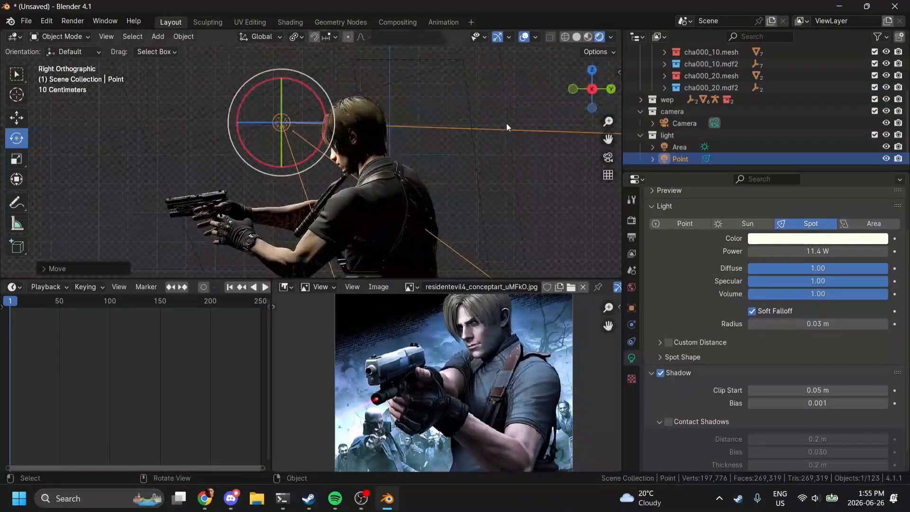
{"action": "scroll", "coordinate": [506, 123], "scroll_direction": "down", "scroll_amount": 3}
{"action": "key", "text": "h"}
{"action": "left_click", "coordinate": [703, 145]}
{"action": "key", "text": "r"}
{"action": "left_click", "coordinate": [582, 138]}
{"action": "left_click", "coordinate": [608, 157]}
{"action": "scroll", "coordinate": [596, 210], "scroll_direction": "up", "scroll_amount": 5}
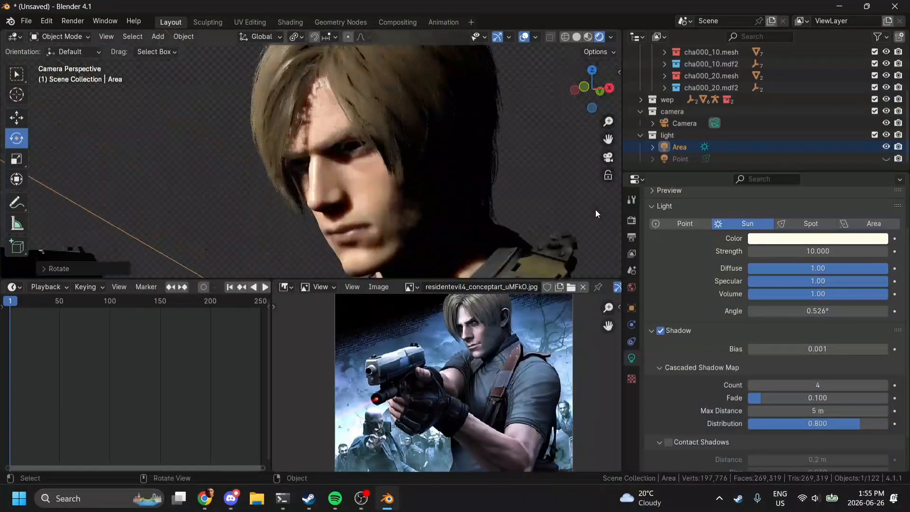
- Rotate the sun light freely in the camera view until it only grazes the edge of the face
{"action": "scroll", "coordinate": [596, 210], "scroll_direction": "down", "scroll_amount": 5}
{"action": "key", "text": "r"}
{"action": "key", "text": "r"}
{"action": "left_click", "coordinate": [399, 192]}
{"action": "scroll", "coordinate": [399, 191], "scroll_direction": "up", "scroll_amount": 3}
{"action": "scroll", "coordinate": [399, 191], "scroll_direction": "down", "scroll_amount": 3}
{"action": "key", "text": "r"}
{"action": "left_click", "coordinate": [442, 210]}
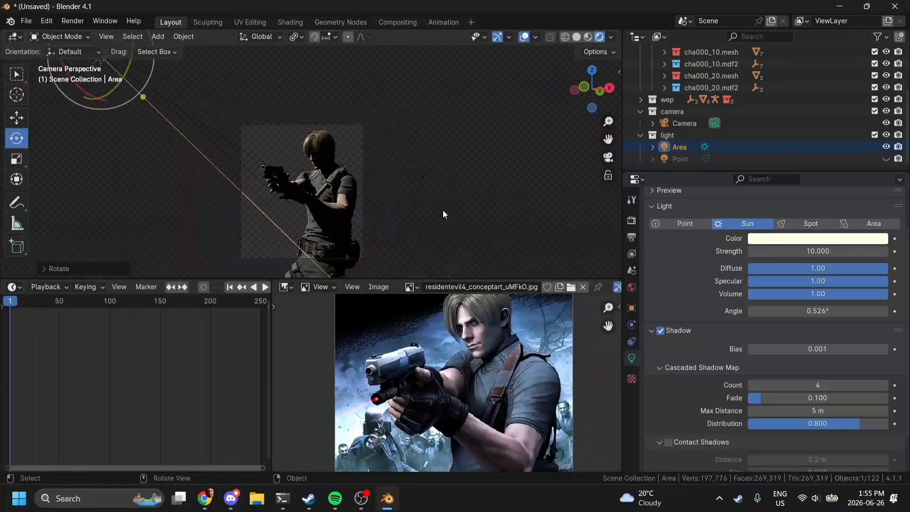
- Unhide the spot light, move and rotate it in the side view, and return to the camera
{"action": "scroll", "coordinate": [442, 210], "scroll_direction": "up", "scroll_amount": 6}
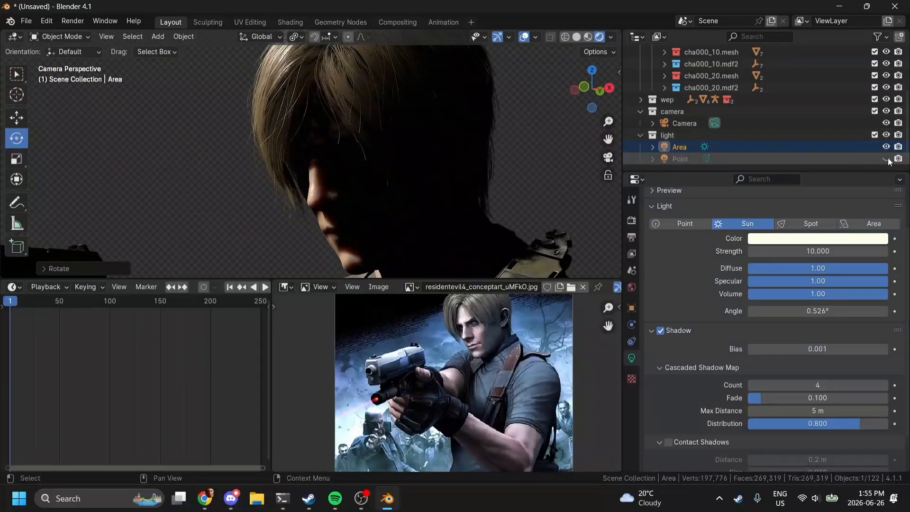
{"action": "left_click", "coordinate": [887, 159]}
{"action": "left_click", "coordinate": [681, 159]}
{"action": "left_click", "coordinate": [584, 87]}
{"action": "key", "text": "g"}
{"action": "key", "text": "r"}
{"action": "left_click", "coordinate": [608, 158]}
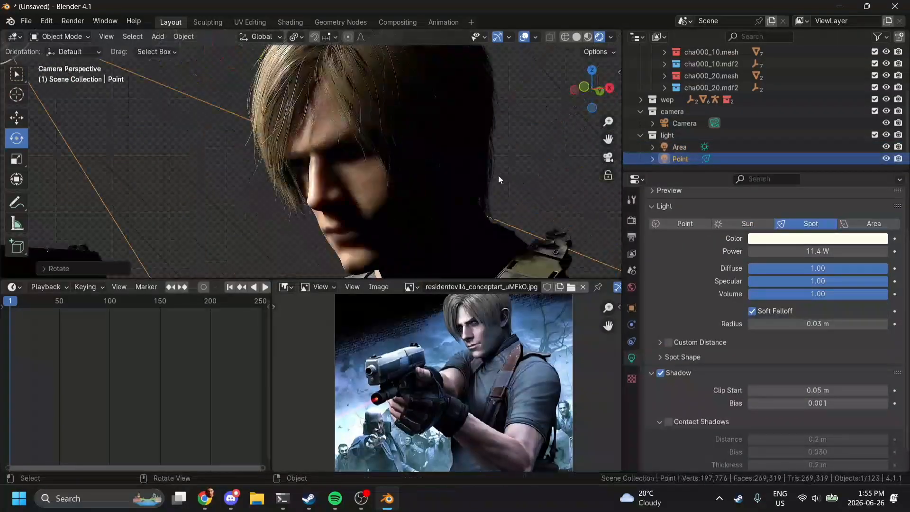
- Raise the spot light's power and move the light to brighten the face in the camera view
{"action": "scroll", "coordinate": [499, 177], "scroll_direction": "down", "scroll_amount": 5}
{"action": "key", "text": "g"}
{"action": "left_click_drag", "start_coordinate": [810, 249], "coordinate": [843, 250]}
{"action": "scroll", "coordinate": [503, 121], "scroll_direction": "up", "scroll_amount": 6}
{"action": "key", "text": "g"}
- Darken the base color of the brows and eyelashes material and undo the stray changes made after it
{"action": "left_click", "coordinate": [428, 88]}
{"action": "left_click", "coordinate": [632, 408]}
{"action": "scroll", "coordinate": [787, 306], "scroll_direction": "down", "scroll_amount": 10}
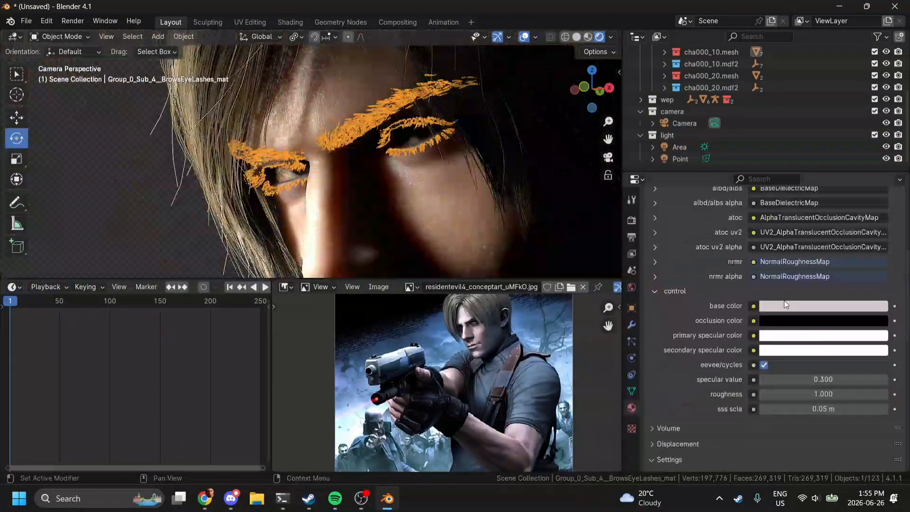
{"action": "left_click", "coordinate": [787, 306]}
{"action": "left_click_drag", "start_coordinate": [823, 409], "coordinate": [800, 409]}
{"action": "scroll", "coordinate": [329, 165], "scroll_direction": "down", "scroll_amount": 3}
{"action": "left_click", "coordinate": [328, 165]}
{"action": "left_click", "coordinate": [330, 145]}
{"action": "key", "text": "ctrl+z"}
{"action": "key", "text": "ctrl+z"}
{"action": "key", "text": "ctrl+z"}
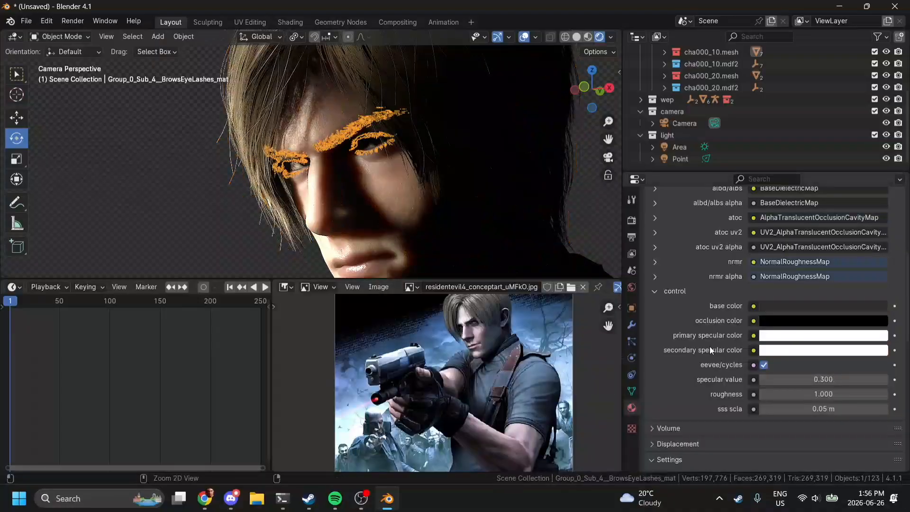
- Change the face spot light to a point light of 59 W with soft falloff off
{"action": "left_click", "coordinate": [215, 225]}
{"action": "scroll", "coordinate": [214, 226], "scroll_direction": "down", "scroll_amount": 5}
{"action": "left_click", "coordinate": [680, 159]}
{"action": "left_click", "coordinate": [684, 218]}
{"action": "left_click", "coordinate": [775, 306]}
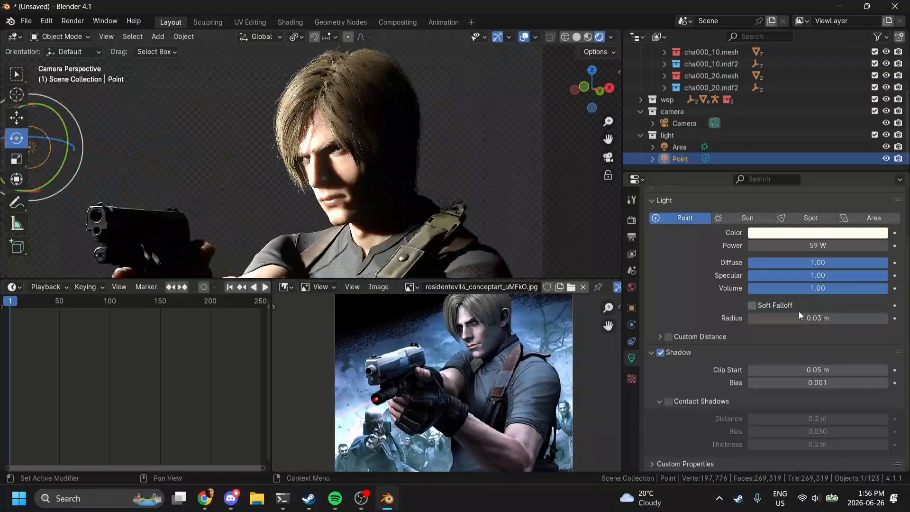
- Try the point light without shadow while moving it in the camera view, and re-enable its shadow
{"action": "left_click", "coordinate": [661, 352]}
{"action": "key", "text": "g"}
{"action": "left_click", "coordinate": [493, 142]}
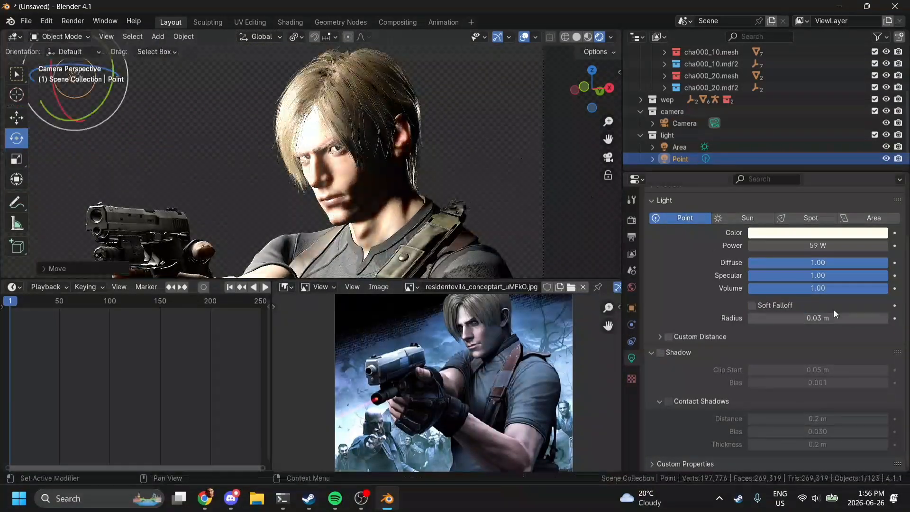
{"action": "left_click", "coordinate": [677, 353]}
{"action": "left_click", "coordinate": [660, 406]}
- Reposition the point light in the front view and check the face through the camera
{"action": "key", "text": "KP_1"}
{"action": "scroll", "coordinate": [491, 141], "scroll_direction": "up", "scroll_amount": 3}
{"action": "key", "text": "g"}
{"action": "left_click", "coordinate": [618, 190]}
{"action": "key", "text": "KP_0"}
{"action": "scroll", "coordinate": [616, 192], "scroll_direction": "up", "scroll_amount": 4}
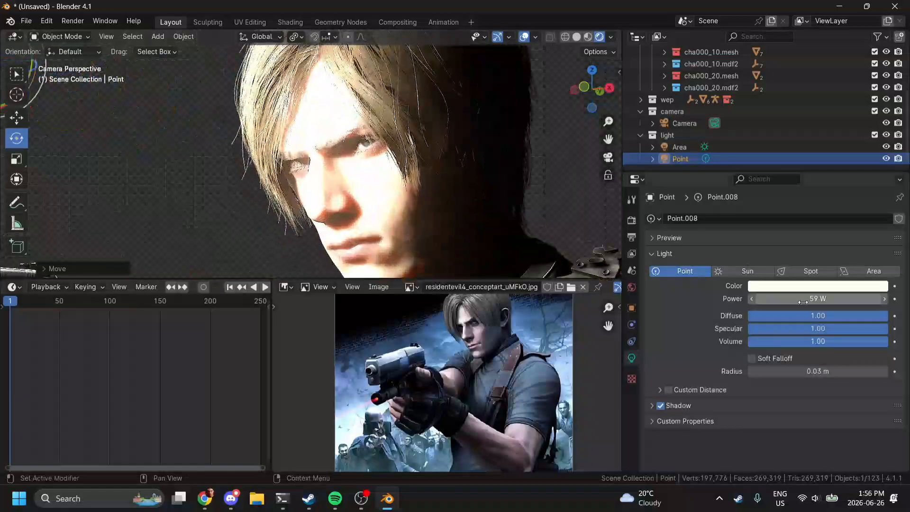
- Lower the face light's power to 13.3 W, change it back to a spot, and expand its shadow settings
{"action": "left_click_drag", "start_coordinate": [802, 299], "coordinate": [781, 300]}
{"action": "scroll", "coordinate": [492, 199], "scroll_direction": "down", "scroll_amount": 3}
{"action": "left_click", "coordinate": [810, 271]}
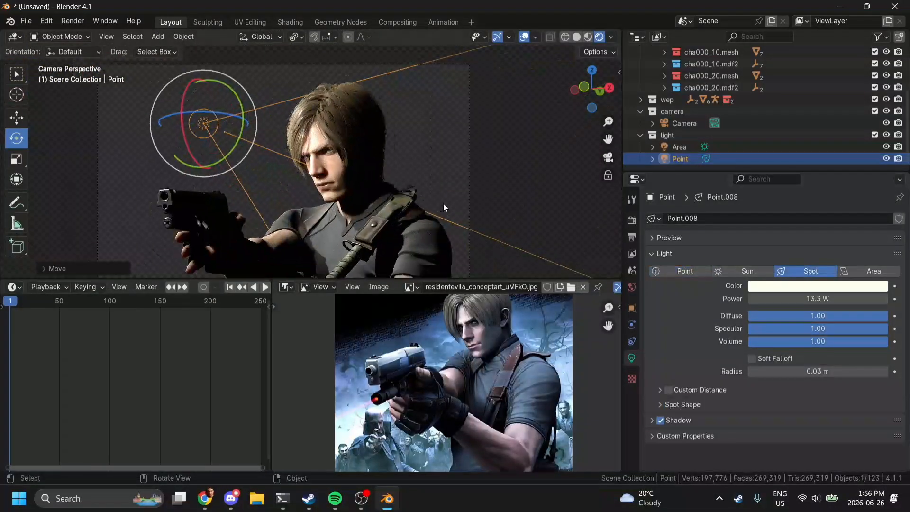
{"action": "left_click", "coordinate": [692, 420]}
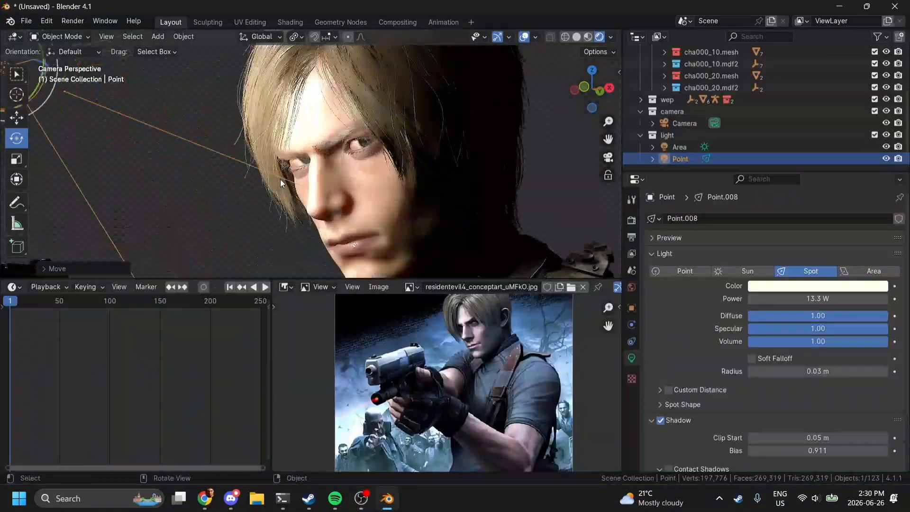
{"action": "scroll", "coordinate": [508, 157], "scroll_direction": "down", "scroll_amount": 3}
{"action": "scroll", "coordinate": [508, 158], "scroll_direction": "up", "scroll_amount": 4}
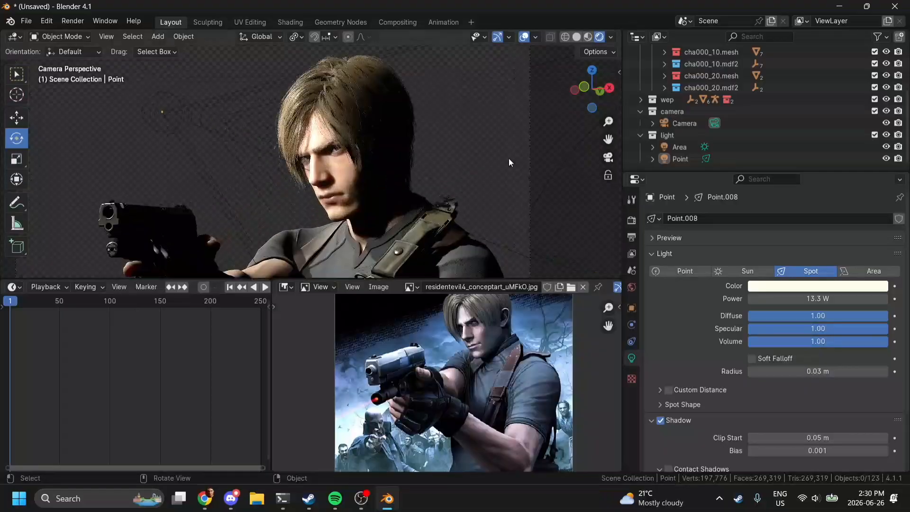
- In the left view, place the 3D cursor at the world origin and add a new point light there
{"action": "left_click", "coordinate": [574, 90]}
{"action": "key", "text": "shift+s"}
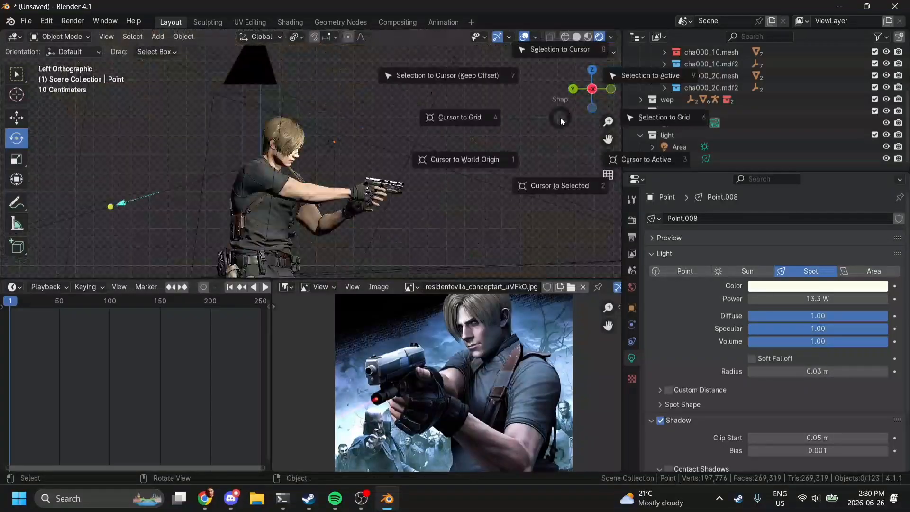
{"action": "left_click", "coordinate": [474, 160]}
{"action": "key", "text": "shift+a"}
{"action": "mouse_move", "coordinate": [531, 198]}
{"action": "left_click", "coordinate": [602, 199]}
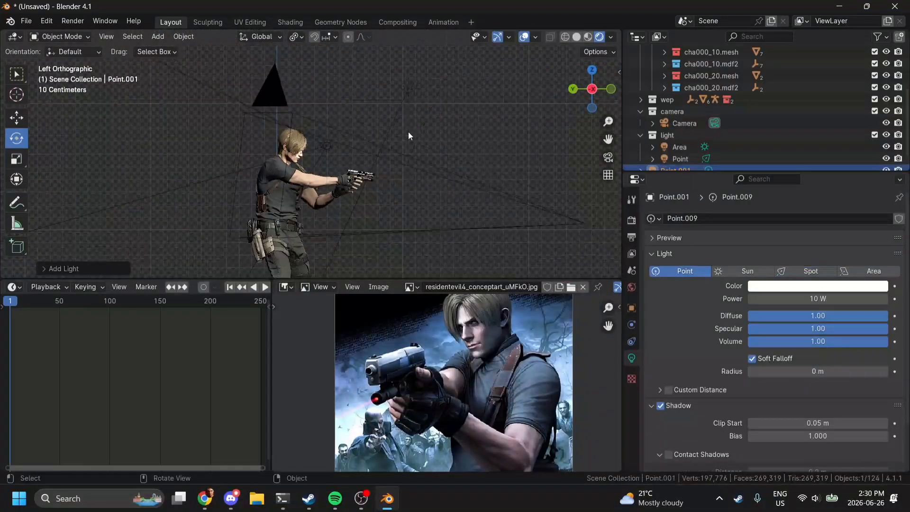
- Move the new point light up to Leon's face and lower its power to 100 mW
{"action": "key", "text": "g"}
{"action": "left_click", "coordinate": [439, 177]}
{"action": "scroll", "coordinate": [439, 178], "scroll_direction": "up", "scroll_amount": 10}
{"action": "left_click", "coordinate": [611, 89]}
{"action": "left_click_drag", "start_coordinate": [843, 298], "coordinate": [808, 298]}
{"action": "left_click", "coordinate": [608, 157]}
- Set the new light's diffuse to 0.09, move it near the eyes in the camera view, and set its radius to 0.01 m
{"action": "scroll", "coordinate": [525, 160], "scroll_direction": "down", "scroll_amount": 6}
{"action": "scroll", "coordinate": [525, 159], "scroll_direction": "up", "scroll_amount": 3}
{"action": "left_click_drag", "start_coordinate": [811, 315], "coordinate": [684, 315]}
{"action": "key", "text": "g"}
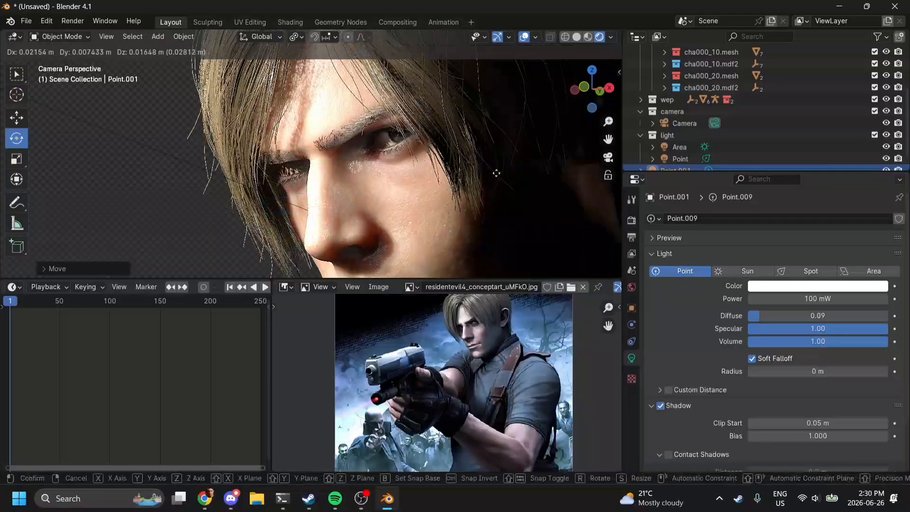
{"action": "left_click", "coordinate": [382, 171]}
{"action": "scroll", "coordinate": [382, 171], "scroll_direction": "down", "scroll_amount": 5}
{"action": "scroll", "coordinate": [465, 166], "scroll_direction": "up", "scroll_amount": 5}
{"action": "left_click_drag", "start_coordinate": [796, 373], "coordinate": [766, 371]}
{"action": "scroll", "coordinate": [465, 67], "scroll_direction": "down", "scroll_amount": 9}
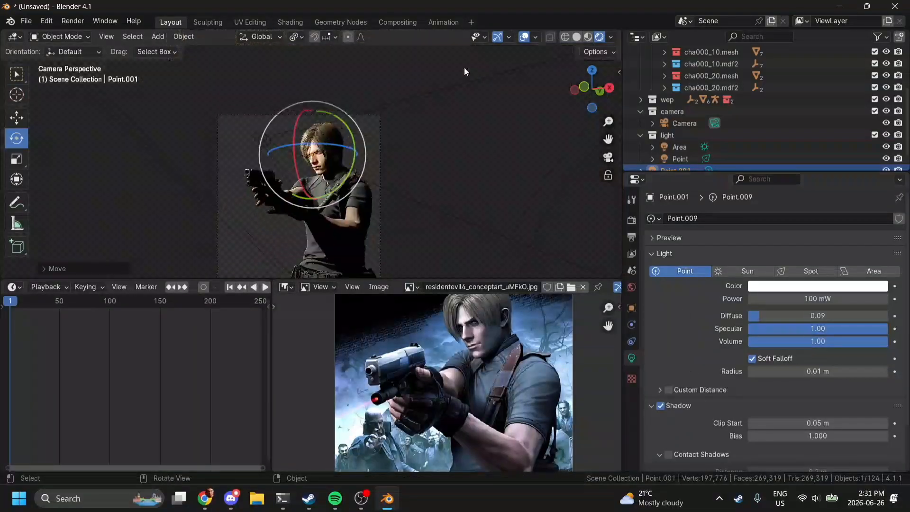
- Turn off the new light's shadow, change it to a sun, and rotate it freely toward the eyes
{"action": "scroll", "coordinate": [465, 68], "scroll_direction": "up", "scroll_amount": 6}
{"action": "left_click", "coordinate": [493, 95]}
{"action": "left_click", "coordinate": [661, 406]}
{"action": "scroll", "coordinate": [330, 166], "scroll_direction": "up", "scroll_amount": 4}
{"action": "left_click", "coordinate": [330, 165]}
{"action": "left_click", "coordinate": [748, 270]}
{"action": "key", "text": "r"}
{"action": "key", "text": "r"}
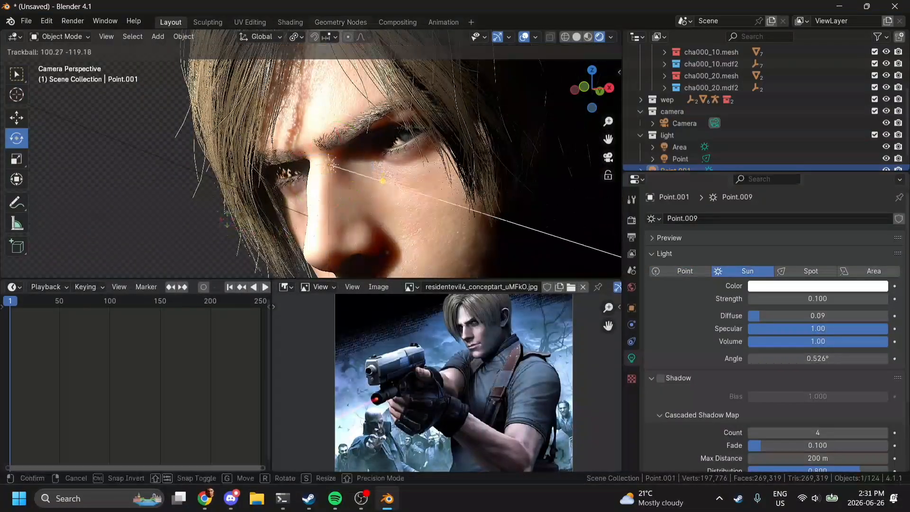
{"action": "left_click", "coordinate": [393, 162]}
- Set the new sun light's angle to 8.43°, strength to 0.660 and diffuse to 0.00
{"action": "left_click_drag", "start_coordinate": [806, 358], "coordinate": [853, 359]}
{"action": "left_click_drag", "start_coordinate": [806, 299], "coordinate": [832, 298]}
{"action": "left_click_drag", "start_coordinate": [777, 316], "coordinate": [739, 316]}
{"action": "scroll", "coordinate": [511, 135], "scroll_direction": "down", "scroll_amount": 6}
{"action": "left_click", "coordinate": [511, 135]}
- Change the face spot light to a point light and reposition it using the camera and top views
{"action": "left_click", "coordinate": [130, 101]}
{"action": "key", "text": "g"}
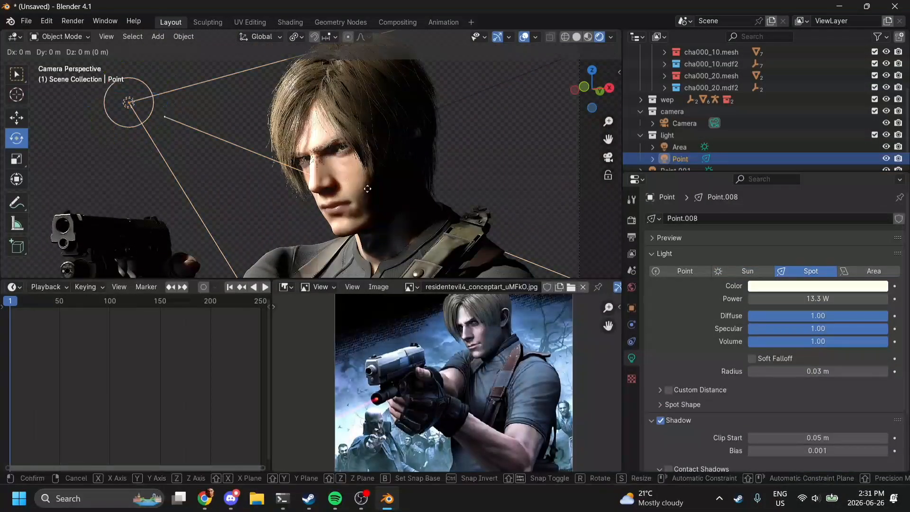
{"action": "left_click", "coordinate": [313, 195]}
{"action": "left_click", "coordinate": [684, 271]}
{"action": "left_click", "coordinate": [592, 71]}
{"action": "key", "text": "g"}
{"action": "left_click", "coordinate": [315, 190]}
{"action": "left_click", "coordinate": [608, 158]}
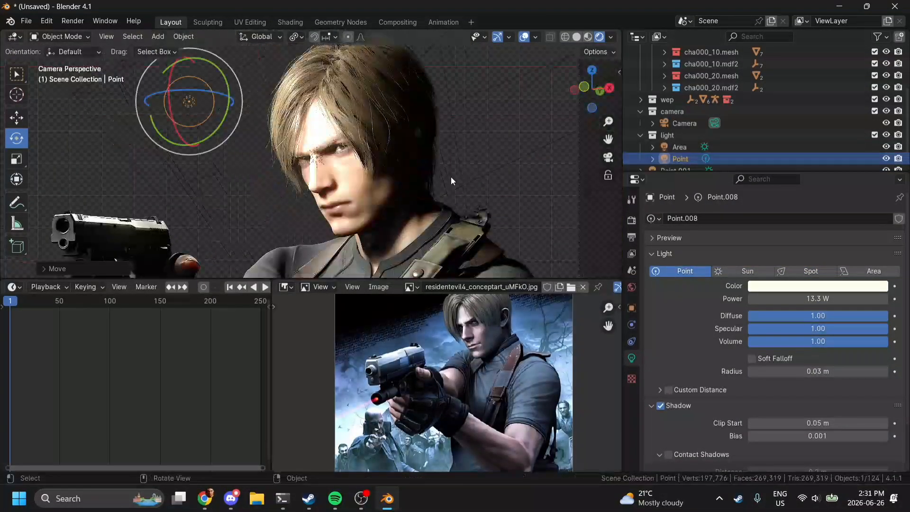
{"action": "scroll", "coordinate": [449, 142], "scroll_direction": "down", "scroll_amount": 4}
- Rotate the main sun light in the camera view to change how it falls on Leon
{"action": "left_click", "coordinate": [680, 147]}
{"action": "scroll", "coordinate": [419, 146], "scroll_direction": "down", "scroll_amount": 3}
{"action": "scroll", "coordinate": [419, 146], "scroll_direction": "down", "scroll_amount": 2}
{"action": "left_click_drag", "start_coordinate": [189, 80], "coordinate": [166, 123]}
{"action": "scroll", "coordinate": [379, 161], "scroll_direction": "up", "scroll_amount": 8}
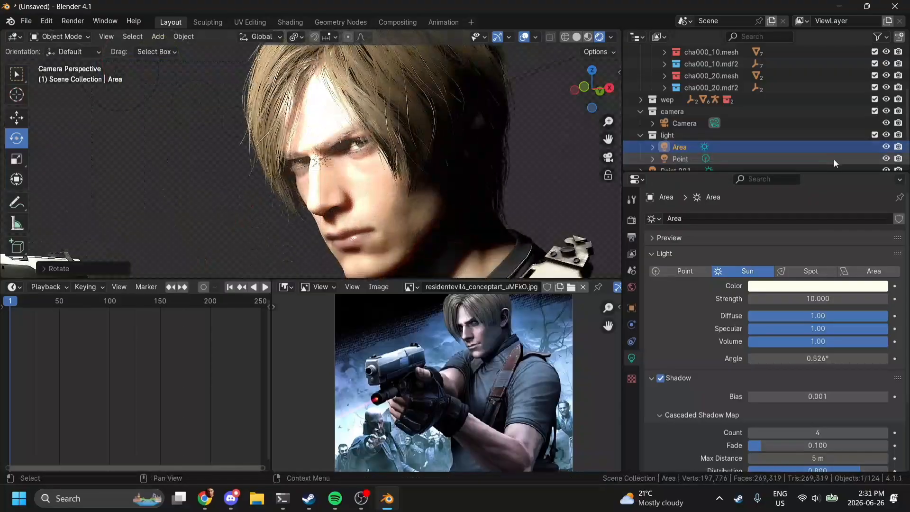
- Hide the face point light and move the eye sun light into the light collection
{"action": "left_click", "coordinate": [886, 158]}
{"action": "scroll", "coordinate": [469, 85], "scroll_direction": "down", "scroll_amount": 4}
{"action": "scroll", "coordinate": [710, 147], "scroll_direction": "down", "scroll_amount": 1}
{"action": "left_click", "coordinate": [687, 159]}
- Select the main sun light and check its aim in the right view and through the camera
{"action": "left_click", "coordinate": [679, 135]}
{"action": "left_click", "coordinate": [609, 88]}
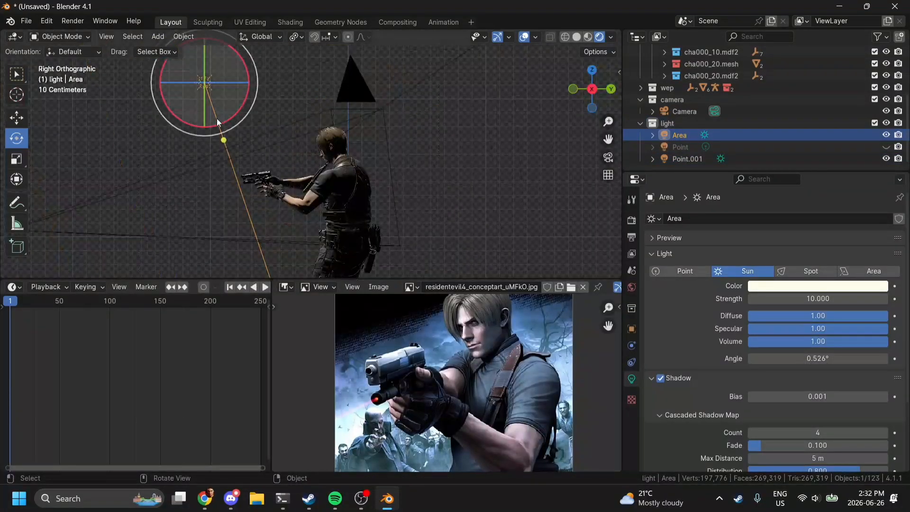
{"action": "left_click", "coordinate": [608, 157]}
{"action": "scroll", "coordinate": [526, 150], "scroll_direction": "up", "scroll_amount": 4}
- Unhide the face point light, move it in the camera view, and lower its power
{"action": "left_click", "coordinate": [886, 147]}
{"action": "left_click", "coordinate": [683, 147]}
{"action": "scroll", "coordinate": [397, 104], "scroll_direction": "down", "scroll_amount": 4}
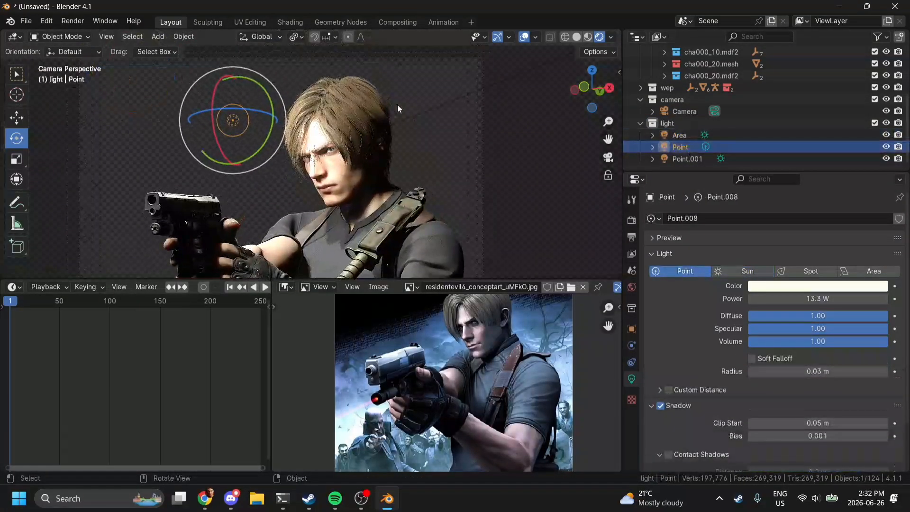
{"action": "key", "text": "g"}
{"action": "left_click", "coordinate": [414, 194]}
{"action": "left_click_drag", "start_coordinate": [830, 298], "coordinate": [817, 299]}
- Hide the face point light again and move the main sun light in the camera view
{"action": "left_click", "coordinate": [846, 159]}
{"action": "left_click", "coordinate": [886, 147]}
{"action": "left_click", "coordinate": [844, 126]}
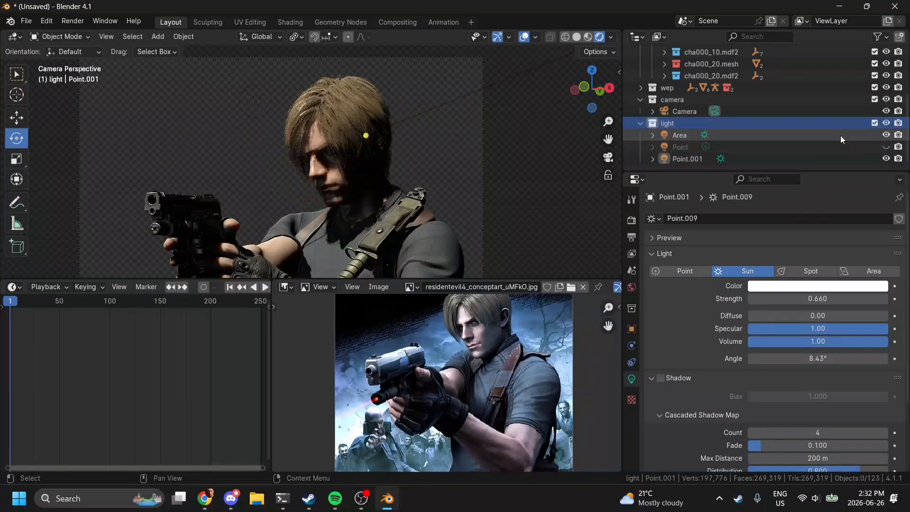
{"action": "left_click", "coordinate": [690, 134]}
{"action": "scroll", "coordinate": [493, 149], "scroll_direction": "down", "scroll_amount": 4}
{"action": "key", "text": "g"}
{"action": "left_click", "coordinate": [464, 148]}
{"action": "scroll", "coordinate": [266, 154], "scroll_direction": "up", "scroll_amount": 3}
- Rotate the main sun light freely several times in the camera view, comparing the lighting with the reference image
{"action": "key", "text": "r"}
{"action": "key", "text": "r"}
{"action": "left_click", "coordinate": [184, 169]}
{"action": "scroll", "coordinate": [183, 170], "scroll_direction": "down", "scroll_amount": 3}
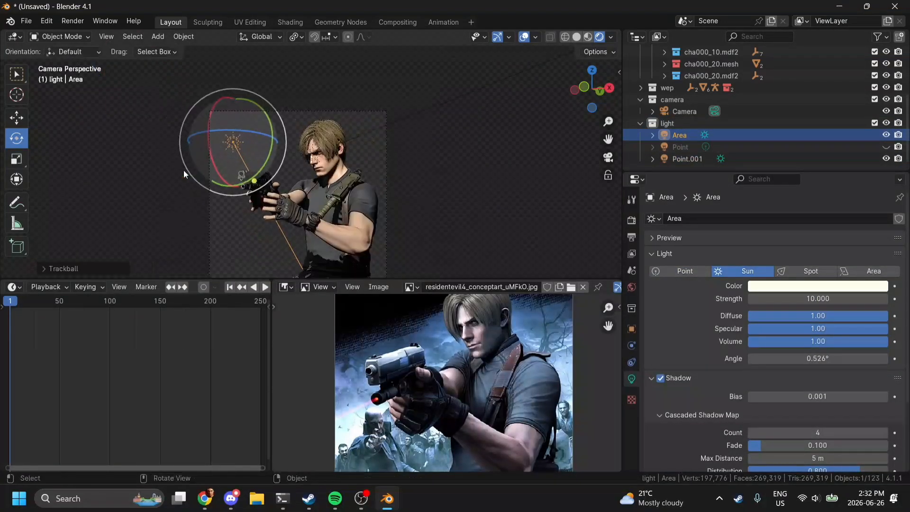
{"action": "scroll", "coordinate": [184, 169], "scroll_direction": "up", "scroll_amount": 4}
{"action": "key", "text": "r"}
{"action": "key", "text": "r"}
{"action": "left_click", "coordinate": [137, 144]}
{"action": "scroll", "coordinate": [223, 154], "scroll_direction": "down", "scroll_amount": 3}
{"action": "key", "text": "r"}
{"action": "key", "text": "r"}
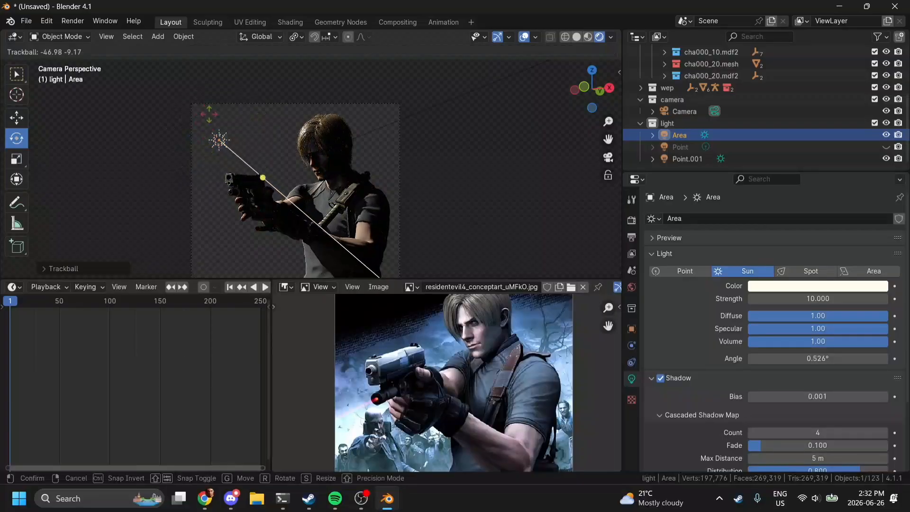
{"action": "left_click", "coordinate": [240, 147]}
{"action": "scroll", "coordinate": [240, 147], "scroll_direction": "up", "scroll_amount": 4}
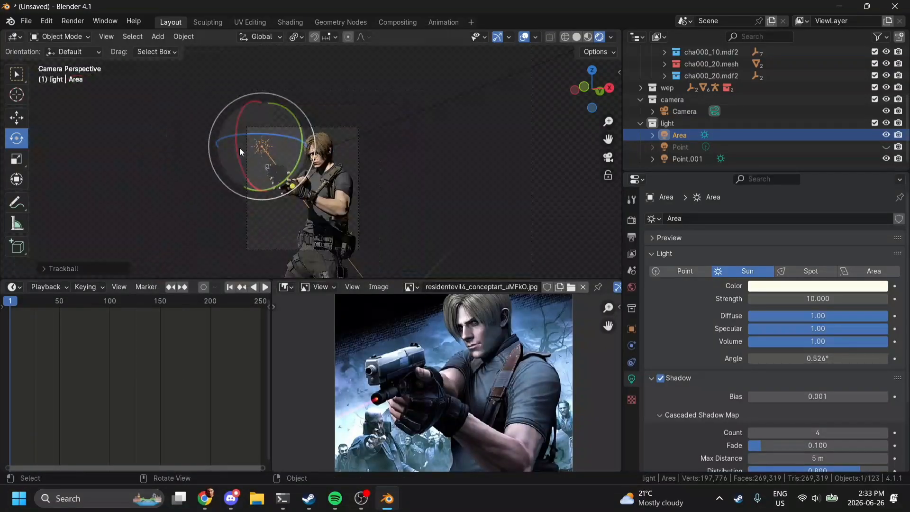
- Change the main sun light to an area light and move it beside Leon in the top view
{"action": "left_click", "coordinate": [874, 271]}
{"action": "left_click", "coordinate": [591, 69]}
{"action": "key", "text": "g"}
{"action": "left_click", "coordinate": [368, 182]}
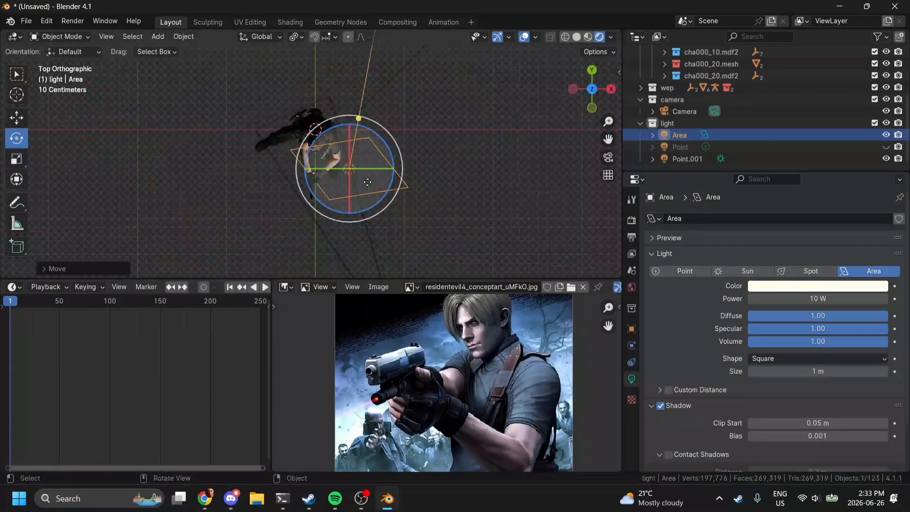
- Raise the area light's power to 71.3 W and move it again, returning to the camera
{"action": "scroll", "coordinate": [474, 130], "scroll_direction": "up", "scroll_amount": 6}
{"action": "key", "text": "g"}
{"action": "left_click", "coordinate": [531, 152]}
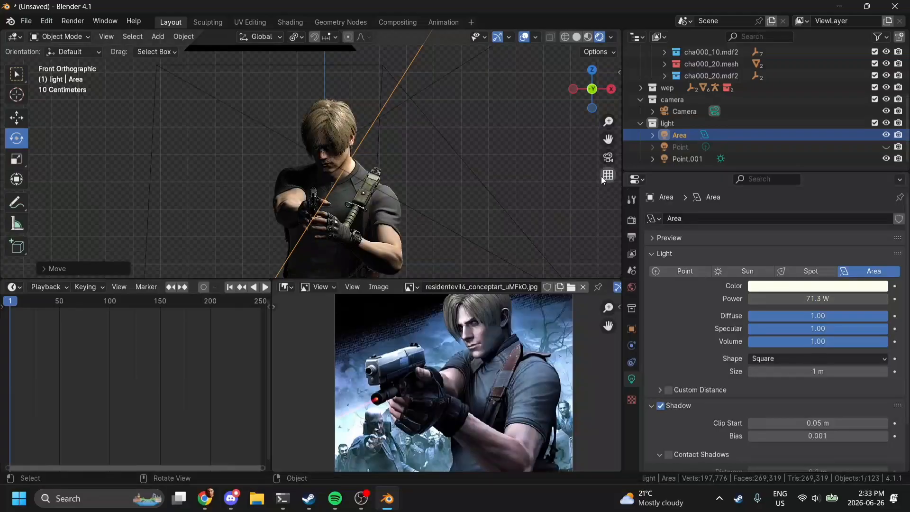
{"action": "left_click", "coordinate": [608, 157]}
- Adjust the area light's position in the front view and return to the camera
{"action": "left_click", "coordinate": [583, 87]}
{"action": "key", "text": "g"}
{"action": "left_click", "coordinate": [502, 90]}
{"action": "left_click", "coordinate": [608, 157]}
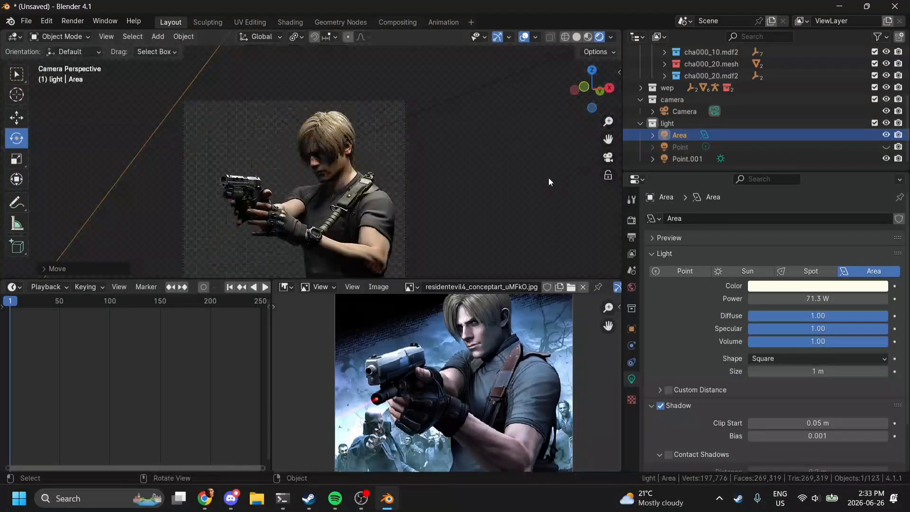
- Inspect the face up close, and set the area light's power to 93.8 W and size to 0.5 m
{"action": "scroll", "coordinate": [549, 137], "scroll_direction": "up", "scroll_amount": 16}
{"action": "scroll", "coordinate": [551, 138], "scroll_direction": "down", "scroll_amount": 12}
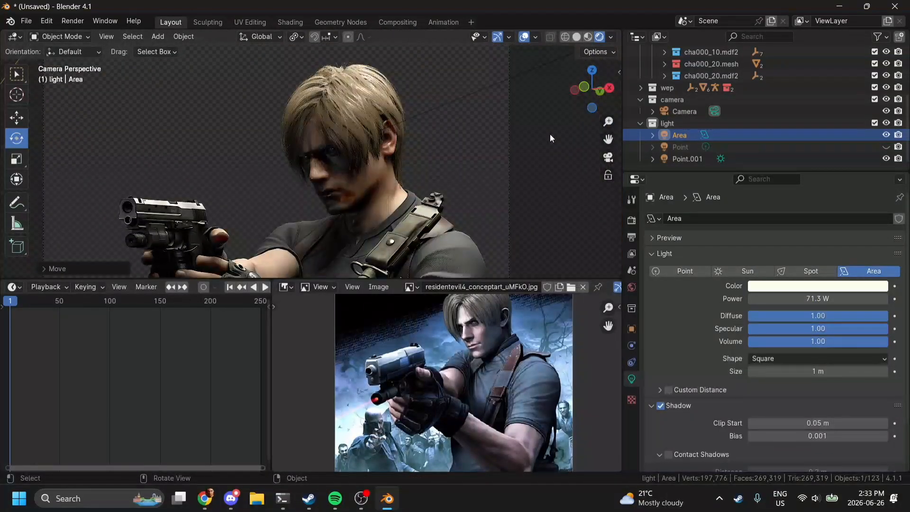
{"action": "left_click_drag", "start_coordinate": [794, 299], "coordinate": [837, 299]}
{"action": "mouse_move", "coordinate": [797, 371]}
{"action": "left_mouse_down"}
{"action": "mouse_move", "coordinate": [759, 372]}
{"action": "mouse_move", "coordinate": [779, 372]}
{"action": "left_mouse_up"}
- Duplicate the area light in the front view and rotate the copy, returning to the camera
{"action": "left_click", "coordinate": [583, 86]}
{"action": "key", "text": "shift+d"}
{"action": "left_click", "coordinate": [403, 142]}
{"action": "left_click_drag", "start_coordinate": [323, 119], "coordinate": [308, 66]}
{"action": "left_click", "coordinate": [608, 158]}
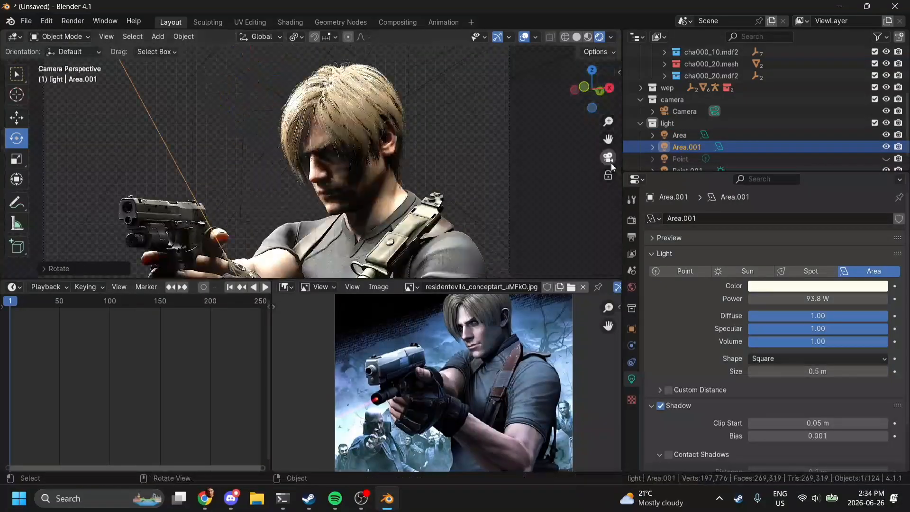
- Move the duplicated area light in the camera view and zoom in on the face lighting
{"action": "scroll", "coordinate": [569, 155], "scroll_direction": "down", "scroll_amount": 4}
{"action": "key", "text": "g"}
{"action": "left_click", "coordinate": [521, 219]}
{"action": "scroll", "coordinate": [522, 220], "scroll_direction": "up", "scroll_amount": 6}
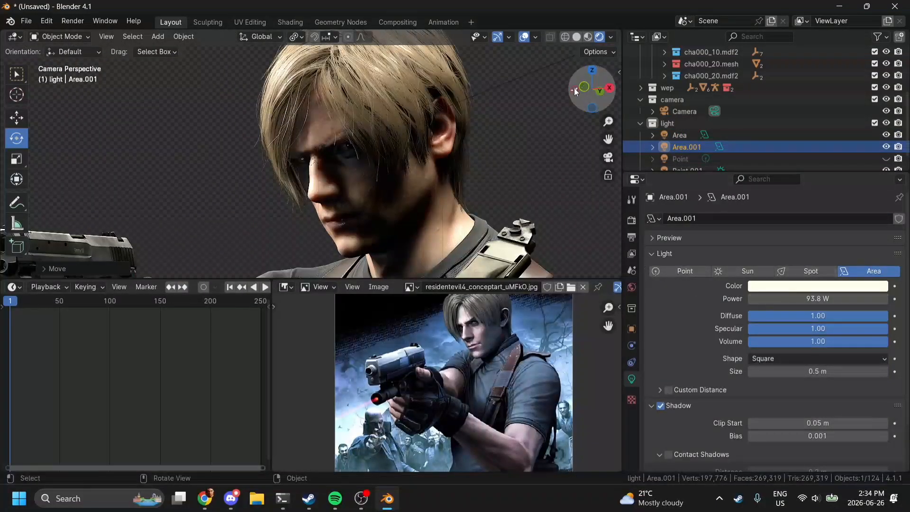
- Duplicate the second area light in the left view and position the copy from the front view
{"action": "left_click", "coordinate": [574, 88]}
{"action": "key", "text": "shift+d"}
{"action": "left_click", "coordinate": [322, 118]}
{"action": "left_click", "coordinate": [609, 89]}
{"action": "key", "text": "g"}
{"action": "left_click", "coordinate": [531, 109]}
- Move the third area light in the right view and change it to a spot light in the camera view
{"action": "left_click", "coordinate": [591, 88]}
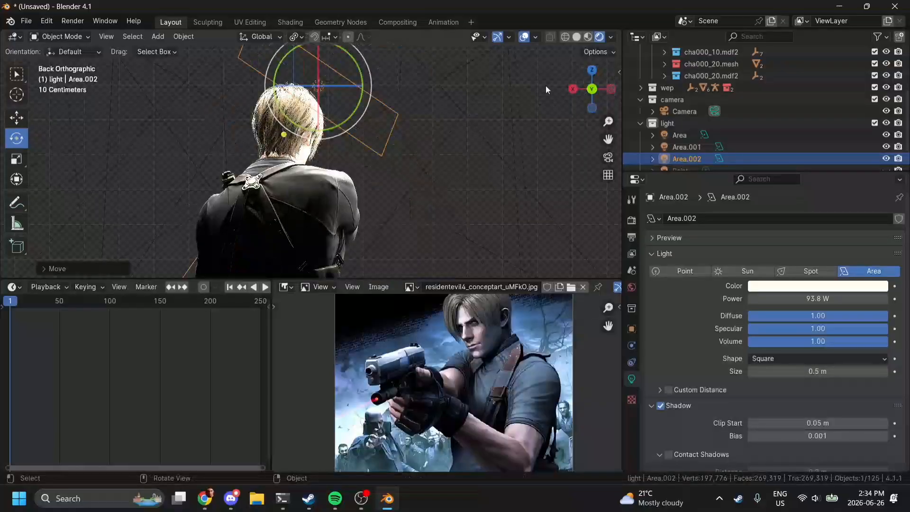
{"action": "left_click", "coordinate": [573, 88]}
{"action": "key", "text": "g"}
{"action": "left_click", "coordinate": [282, 59]}
{"action": "left_click", "coordinate": [608, 158]}
{"action": "scroll", "coordinate": [519, 187], "scroll_direction": "down", "scroll_amount": 6}
{"action": "left_click", "coordinate": [811, 272]}
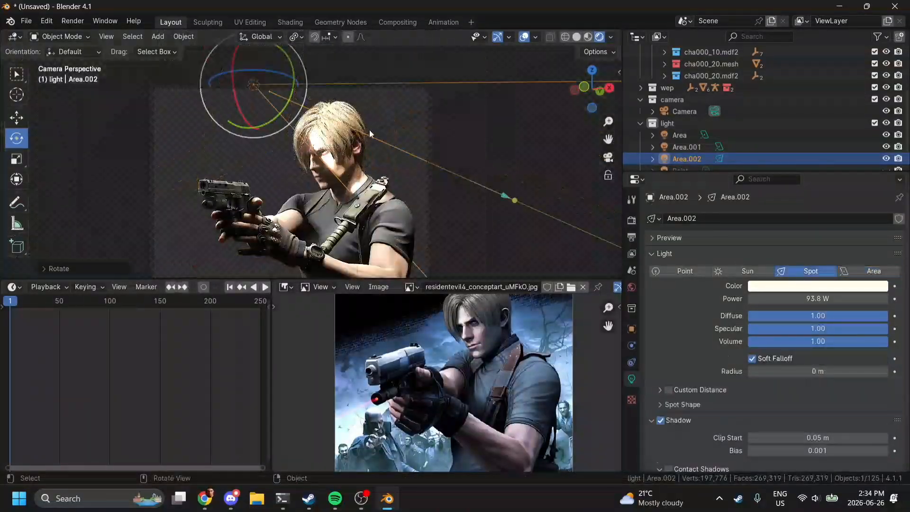
- Rotate the Area.002 spot light freely so that its beam aims at Leon's face
{"action": "key", "text": "r"}
{"action": "key", "text": "r"}
{"action": "left_click", "coordinate": [299, 78]}
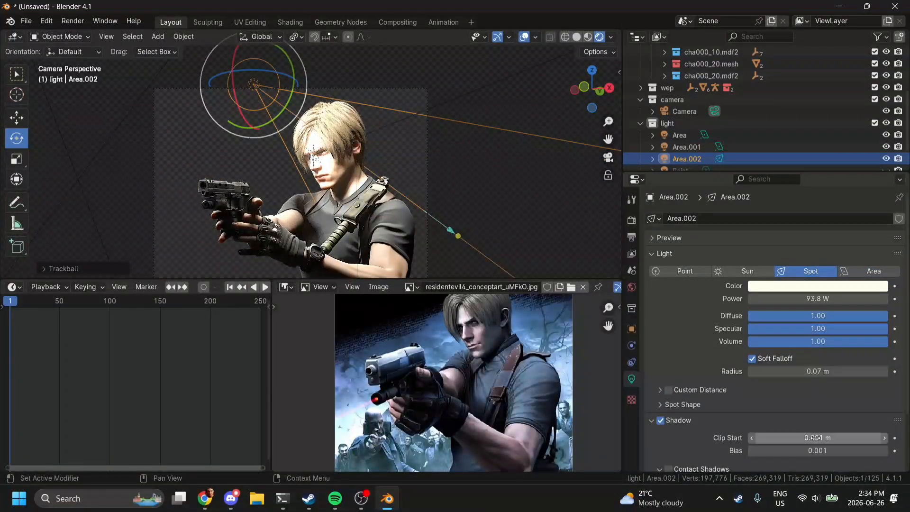
- Give the spot light a 50° cone size with blend 1.000 and set its power to 21.9 W
{"action": "scroll", "coordinate": [815, 437], "scroll_direction": "down", "scroll_amount": 3}
{"action": "left_click", "coordinate": [806, 337]}
{"action": "left_click_drag", "start_coordinate": [818, 354], "coordinate": [853, 354]}
{"action": "scroll", "coordinate": [463, 126], "scroll_direction": "up", "scroll_amount": 8}
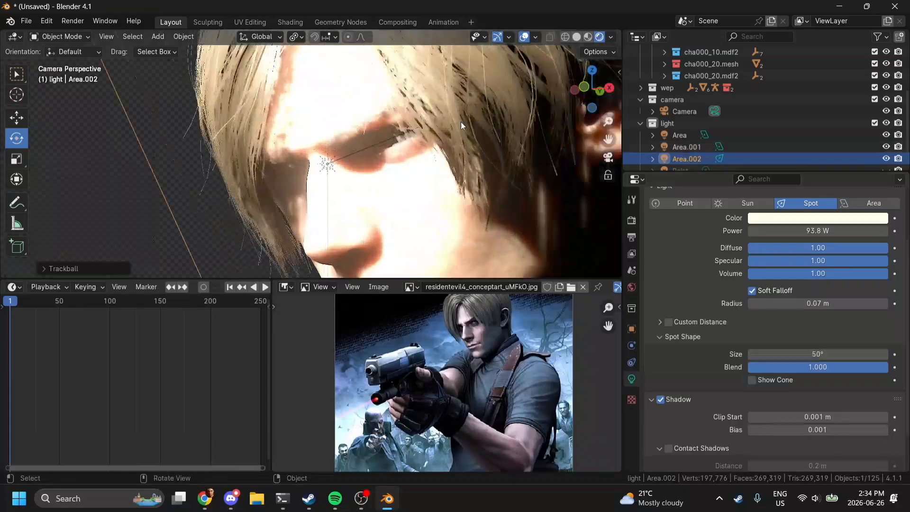
{"action": "left_click_drag", "start_coordinate": [817, 231], "coordinate": [777, 231]}
{"action": "scroll", "coordinate": [402, 95], "scroll_direction": "down", "scroll_amount": 12}
- Move the spot light slightly in the front view and hide the Point.001 light
{"action": "left_click", "coordinate": [587, 89]}
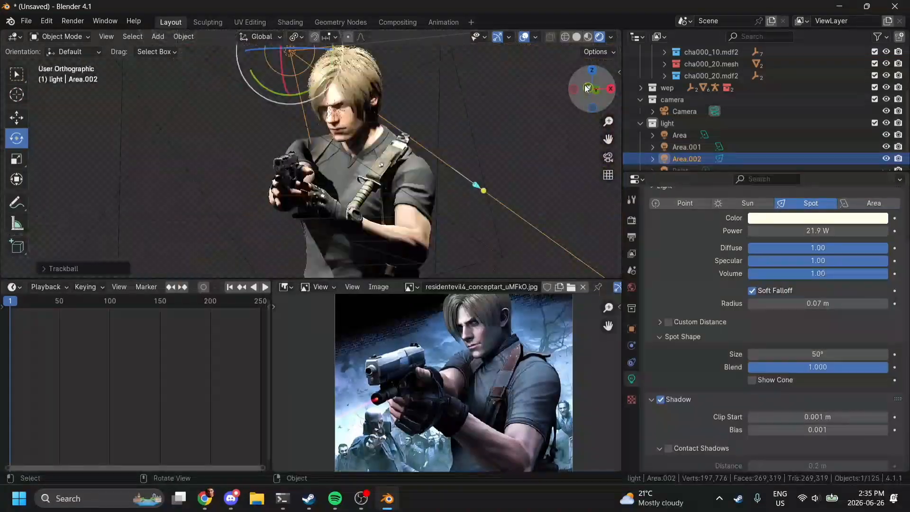
{"action": "key", "text": "g"}
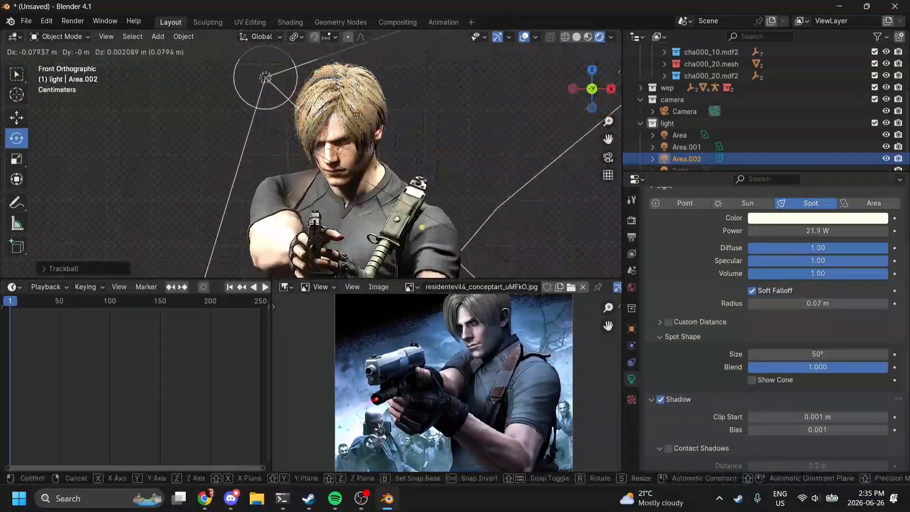
{"action": "left_click", "coordinate": [559, 119]}
{"action": "left_click", "coordinate": [608, 157]}
{"action": "scroll", "coordinate": [463, 162], "scroll_direction": "up", "scroll_amount": 6}
{"action": "scroll", "coordinate": [853, 147], "scroll_direction": "down", "scroll_amount": 2}
{"action": "left_click", "coordinate": [886, 159]}
{"action": "scroll", "coordinate": [381, 97], "scroll_direction": "down", "scroll_amount": 6}
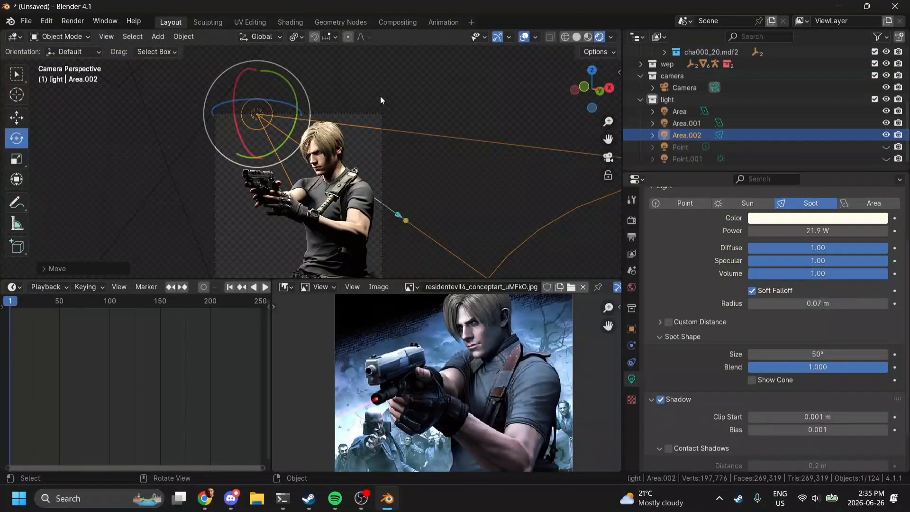
- Unhide the cha000_00 Armature and put it in Pose Mode
{"action": "scroll", "coordinate": [380, 95], "scroll_direction": "up", "scroll_amount": 4}
{"action": "middle_click_drag", "start_coordinate": [380, 95], "coordinate": [219, 140]}
{"action": "scroll", "coordinate": [220, 140], "scroll_direction": "down", "scroll_amount": 1}
{"action": "left_click", "coordinate": [220, 140]}
{"action": "scroll", "coordinate": [821, 105], "scroll_direction": "up", "scroll_amount": 5}
{"action": "left_click", "coordinate": [887, 98]}
{"action": "left_click", "coordinate": [728, 99]}
{"action": "key", "text": "ctrl+Tab"}
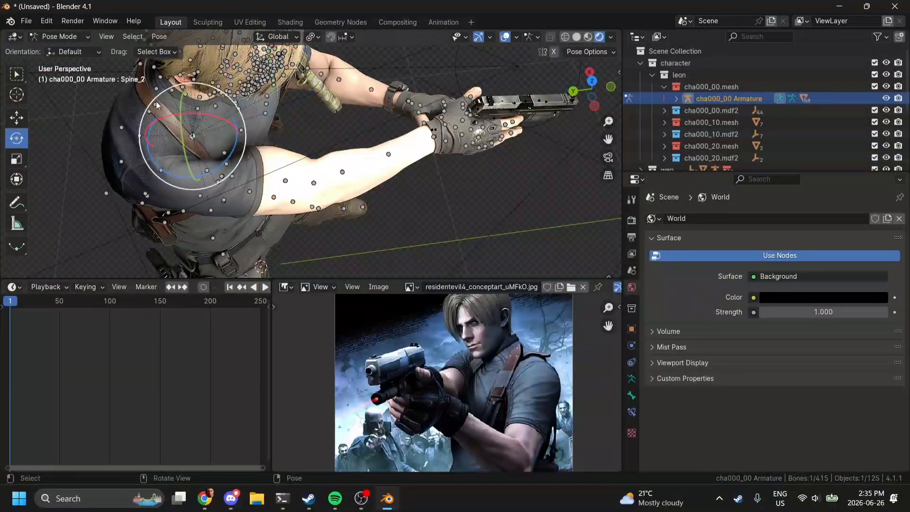
{"action": "left_click", "coordinate": [149, 111]}
{"action": "key", "text": "r"}
{"action": "right_click", "coordinate": [157, 114]}
- Switch the viewport to solid shading and try adjusting the helper bones around the character's right sleeve
{"action": "left_click", "coordinate": [577, 37]}
{"action": "middle_click_drag", "start_coordinate": [426, 156], "coordinate": [313, 90]}
{"action": "scroll", "coordinate": [285, 142], "scroll_direction": "up", "scroll_amount": 5}
{"action": "middle_click_drag", "start_coordinate": [256, 85], "coordinate": [284, 180], "text": "shift"}
{"action": "left_click", "coordinate": [290, 170]}
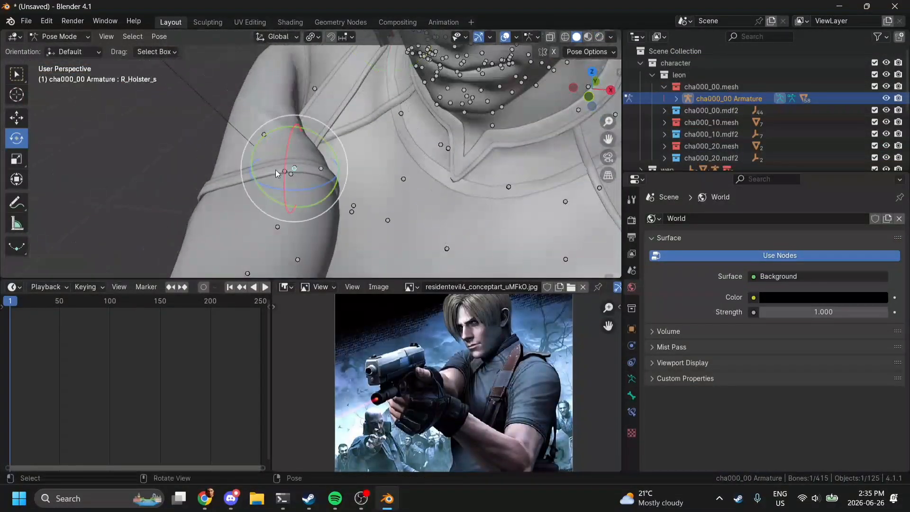
{"action": "left_click", "coordinate": [284, 172]}
{"action": "left_click_drag", "start_coordinate": [273, 184], "coordinate": [260, 187]}
{"action": "right_click", "coordinate": [260, 185]}
{"action": "right_click", "coordinate": [260, 187]}
- Select a bone on the character's right shoulder in the top view and rotate it
{"action": "left_click", "coordinate": [592, 72]}
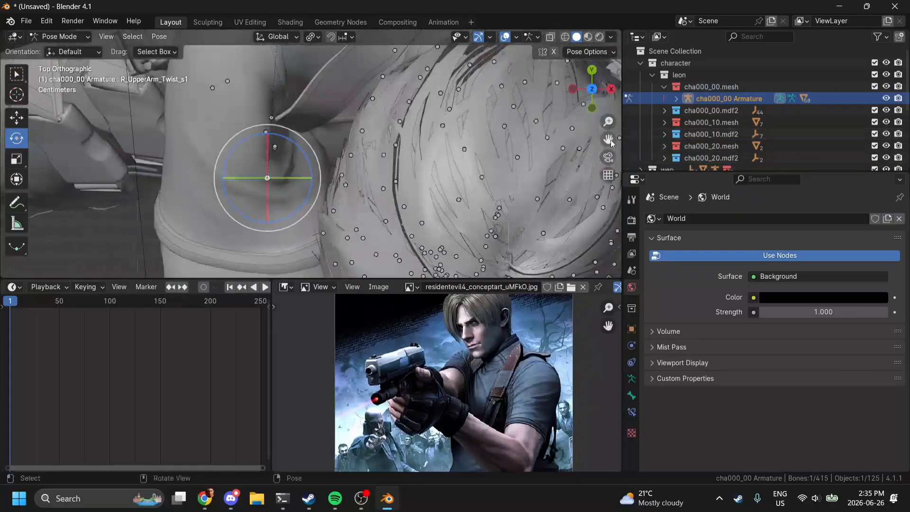
{"action": "scroll", "coordinate": [284, 156], "scroll_direction": "down", "scroll_amount": 2}
{"action": "left_click", "coordinate": [284, 148]}
{"action": "scroll", "coordinate": [289, 148], "scroll_direction": "down", "scroll_amount": 3}
{"action": "left_click", "coordinate": [293, 145]}
{"action": "key", "text": "r"}
{"action": "left_click", "coordinate": [322, 239]}
{"action": "left_click", "coordinate": [299, 143]}
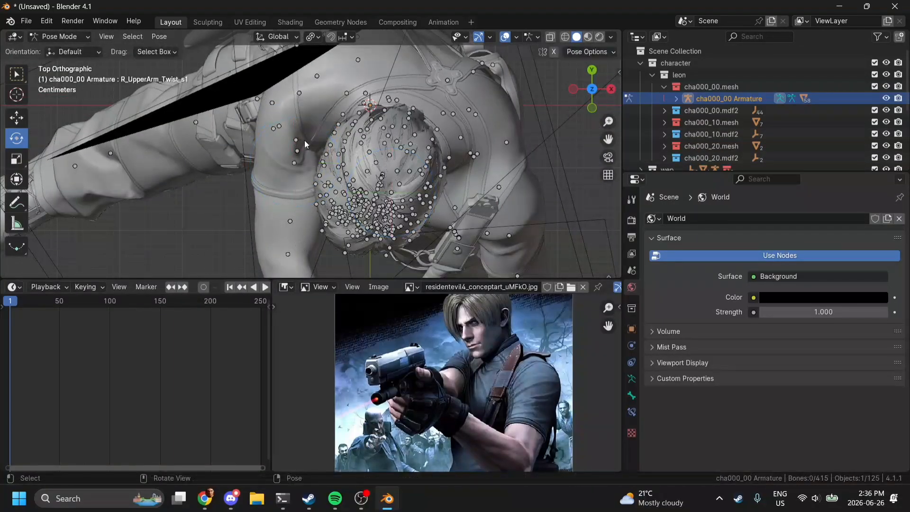
- Move the R_Pec_s bone in the camera view and rotate it from the top view
{"action": "left_click", "coordinate": [608, 156]}
{"action": "left_click", "coordinate": [277, 227]}
{"action": "key", "text": "g"}
{"action": "left_click", "coordinate": [306, 213]}
{"action": "left_click", "coordinate": [592, 74]}
{"action": "key", "text": "r"}
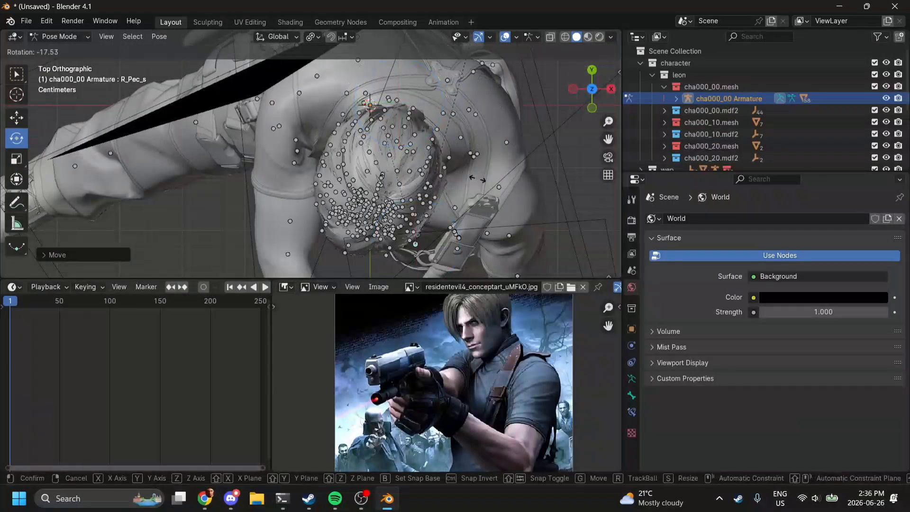
{"action": "left_click", "coordinate": [457, 138]}
{"action": "left_click", "coordinate": [608, 157]}
- Reposition the R_Pec_s bone from the top view and check it through the camera
{"action": "left_click", "coordinate": [593, 74]}
{"action": "key", "text": "g"}
{"action": "left_click", "coordinate": [521, 142]}
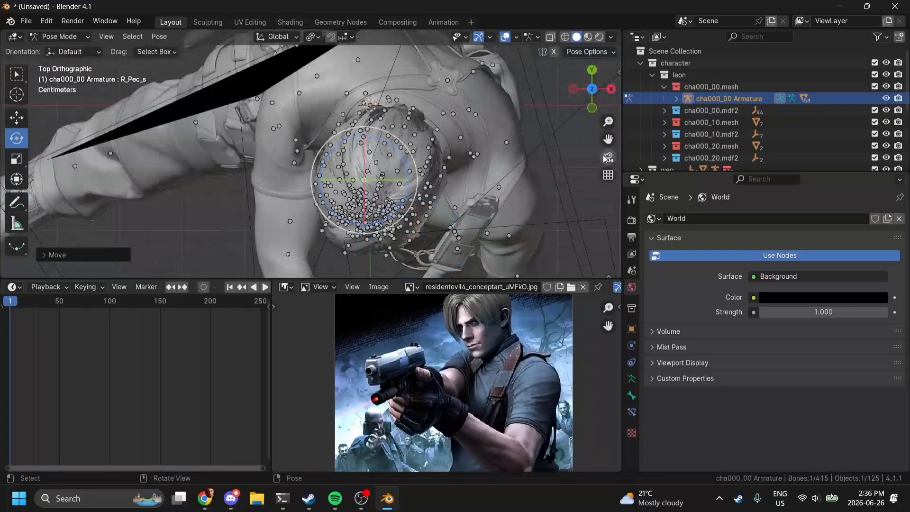
{"action": "left_click", "coordinate": [608, 157]}
- Move and rotate the bone near the character's right sleeve hem in the top view
{"action": "left_click", "coordinate": [592, 74]}
{"action": "left_click", "coordinate": [268, 166]}
{"action": "key", "text": "g"}
{"action": "key", "text": "r"}
{"action": "left_click", "coordinate": [468, 188]}
- Rotate the R_UpperArm bone slightly in the top view
{"action": "left_click", "coordinate": [299, 93]}
{"action": "key", "text": "r"}
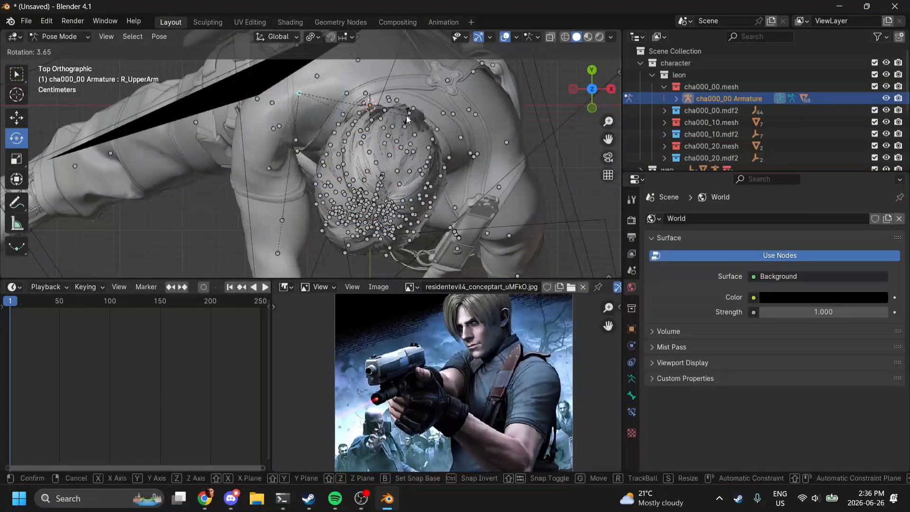
{"action": "left_click", "coordinate": [407, 116]}
- Move the lower helper bone of the right upper arm and select it together with R_UpperArm_Twist_s1 in the camera view
{"action": "left_click", "coordinate": [290, 221]}
{"action": "key", "text": "g"}
{"action": "left_click", "coordinate": [352, 136]}
{"action": "left_click", "coordinate": [608, 157]}
{"action": "scroll", "coordinate": [396, 240], "scroll_direction": "up", "scroll_amount": 2}
{"action": "left_click", "coordinate": [245, 232], "text": "shift"}
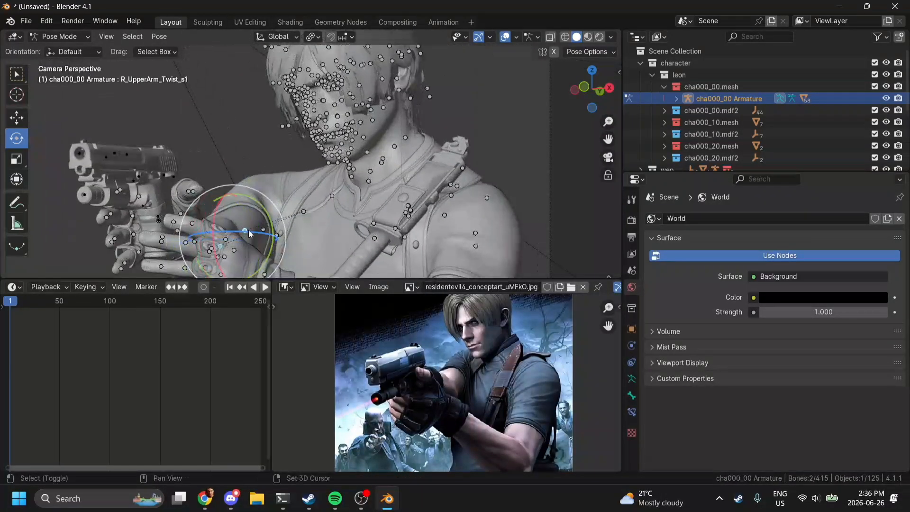
- Leave Pose Mode and select the Group_0_Sub_2__Shirts2_Mat shirt mesh
{"action": "left_click", "coordinate": [585, 89]}
{"action": "middle_click_drag", "start_coordinate": [373, 116], "coordinate": [272, 205]}
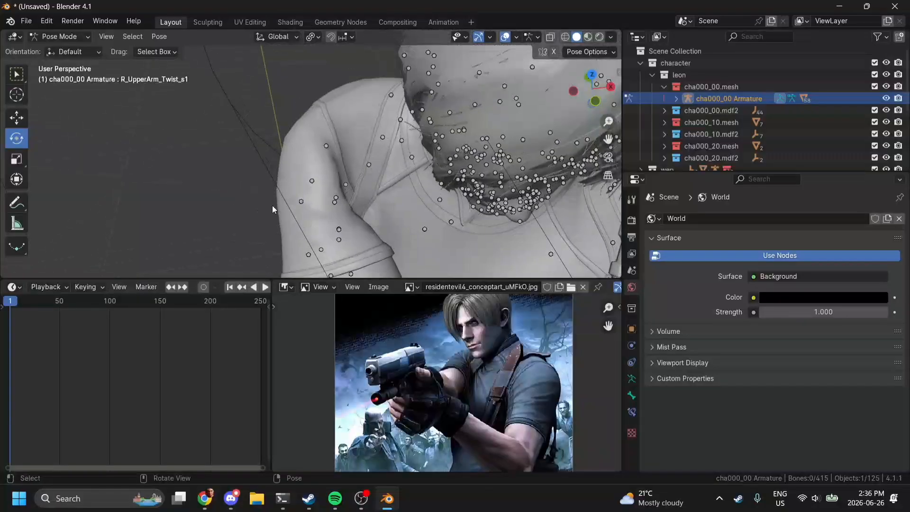
{"action": "left_click", "coordinate": [326, 146]}
{"action": "scroll", "coordinate": [444, 190], "scroll_direction": "down", "scroll_amount": 3}
{"action": "key", "text": "ctrl+Tab"}
{"action": "left_click", "coordinate": [340, 195]}
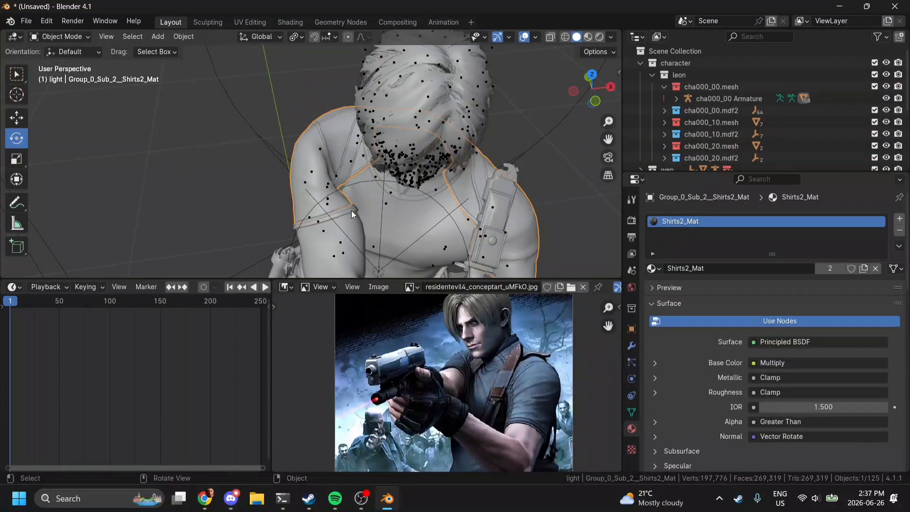
- Add the shirt stitching and Shirts3_Mat meshes to the selection, leaving out the Shirts_Mat body piece
{"action": "left_click", "coordinate": [330, 152]}
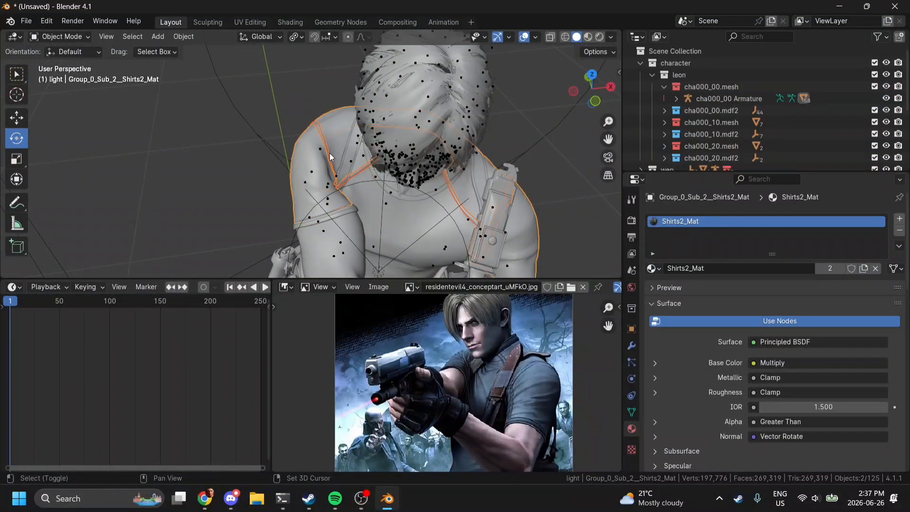
{"action": "left_click", "coordinate": [340, 208], "text": "shift"}
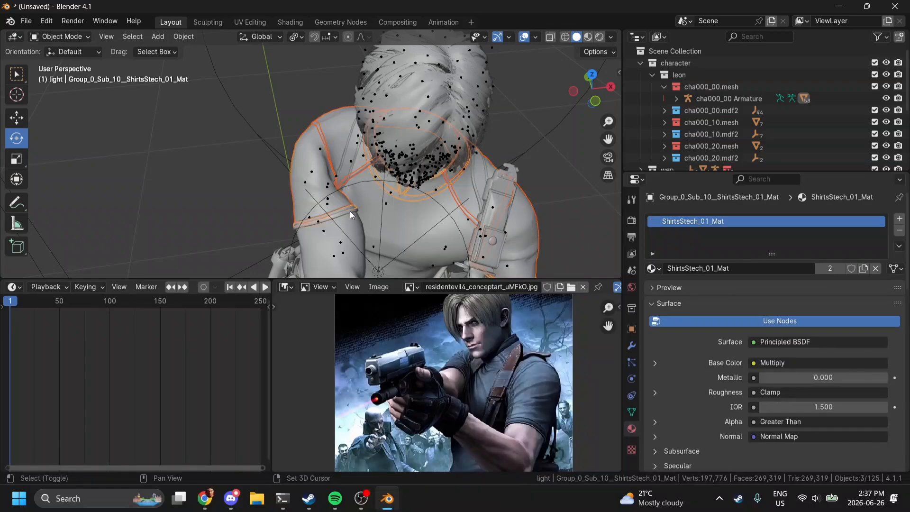
{"action": "mouse_move", "coordinate": [583, 89]}
{"action": "left_mouse_down"}
{"action": "mouse_move", "coordinate": [600, 86]}
{"action": "mouse_move", "coordinate": [578, 88]}
{"action": "left_mouse_up"}
{"action": "left_click", "coordinate": [349, 207], "text": "shift"}
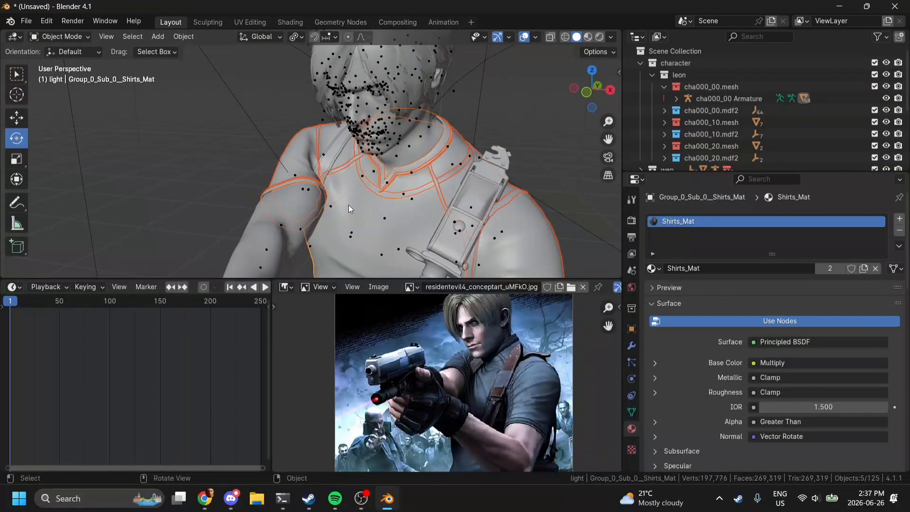
{"action": "scroll", "coordinate": [349, 207], "scroll_direction": "down", "scroll_amount": 5}
{"action": "scroll", "coordinate": [348, 205], "scroll_direction": "up", "scroll_amount": 4}
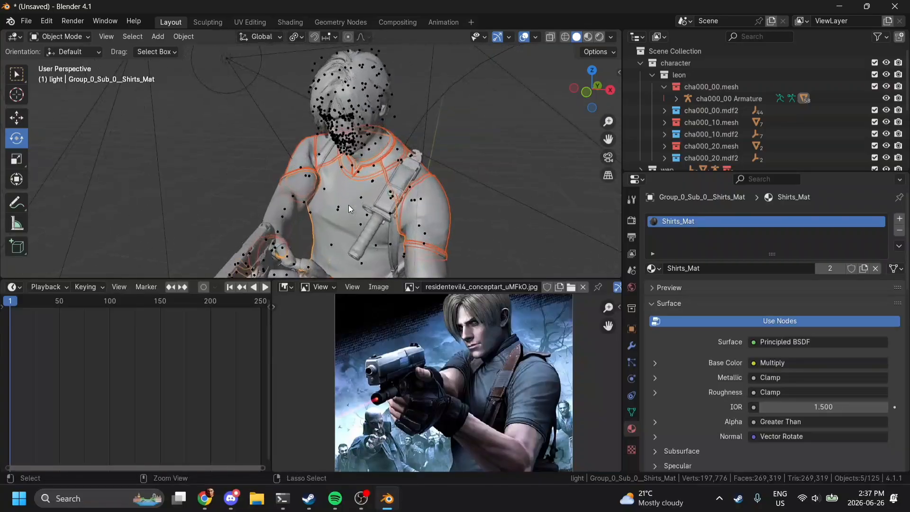
{"action": "left_click", "coordinate": [348, 204], "text": "shift"}
- Join the selected shirt and stitching pieces into the Group_0_Sub_1__Shirts3_Mat mesh
{"action": "scroll", "coordinate": [348, 205], "scroll_direction": "down", "scroll_amount": 4}
{"action": "scroll", "coordinate": [348, 204], "scroll_direction": "up", "scroll_amount": 5}
{"action": "scroll", "coordinate": [348, 204], "scroll_direction": "up", "scroll_amount": 2}
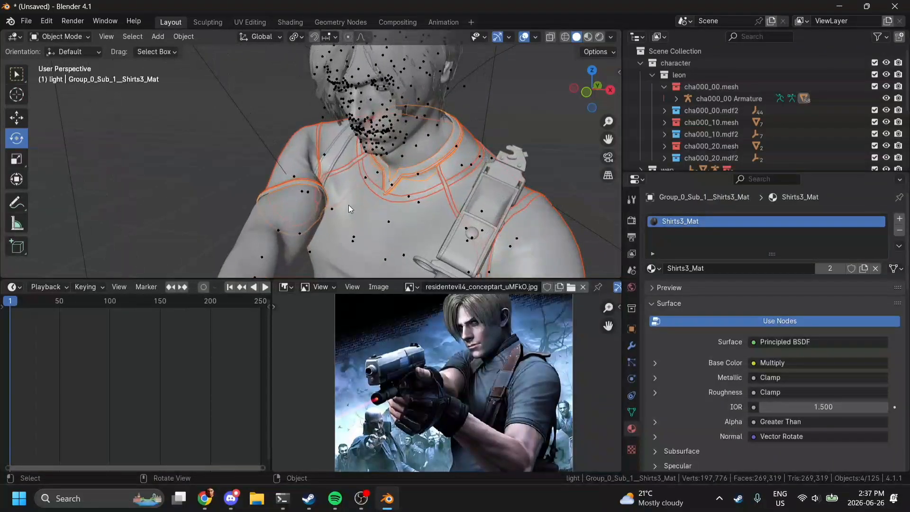
{"action": "mouse_move", "coordinate": [587, 90]}
{"action": "left_mouse_down"}
{"action": "mouse_move", "coordinate": [526, 91]}
{"action": "mouse_move", "coordinate": [582, 91]}
{"action": "left_mouse_up"}
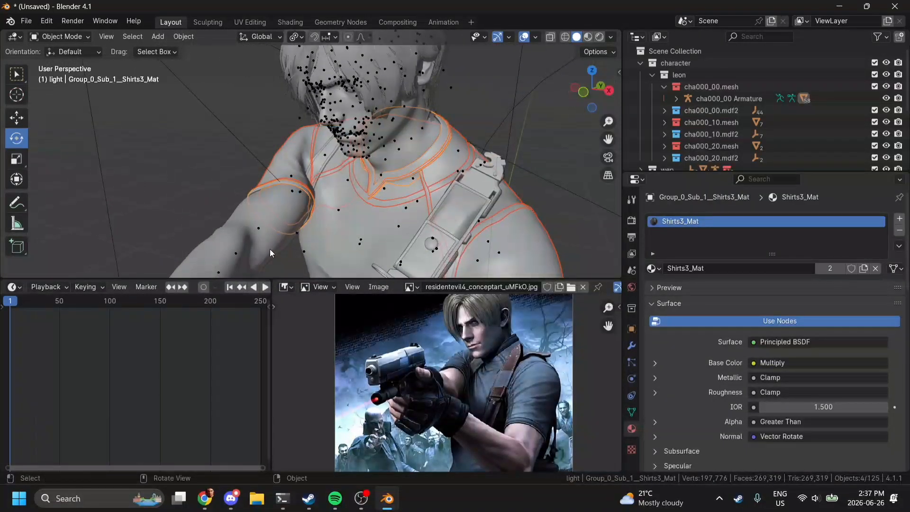
{"action": "scroll", "coordinate": [269, 249], "scroll_direction": "up", "scroll_amount": 3}
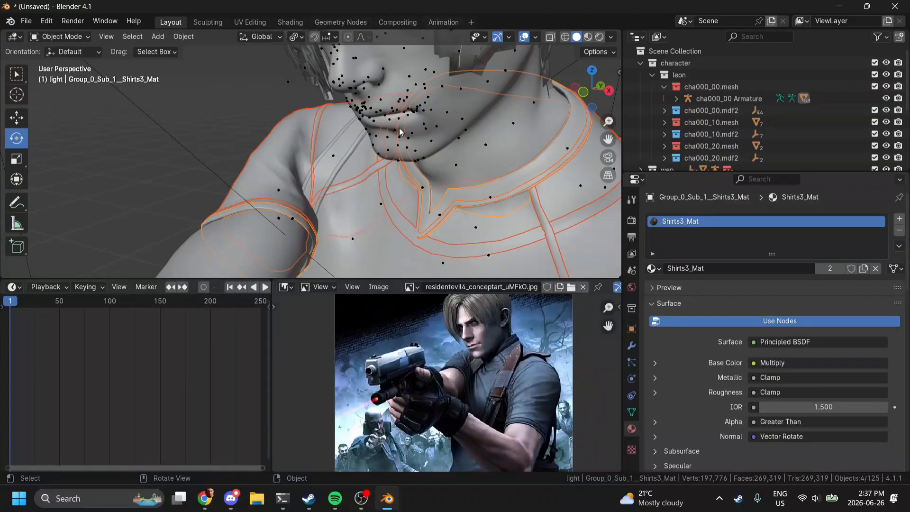
{"action": "scroll", "coordinate": [399, 132], "scroll_direction": "down", "scroll_amount": 3}
{"action": "mouse_move", "coordinate": [599, 92]}
{"action": "left_mouse_down"}
{"action": "mouse_move", "coordinate": [533, 94]}
{"action": "mouse_move", "coordinate": [576, 92]}
{"action": "mouse_move", "coordinate": [607, 69]}
{"action": "mouse_move", "coordinate": [606, 87]}
{"action": "left_mouse_up"}
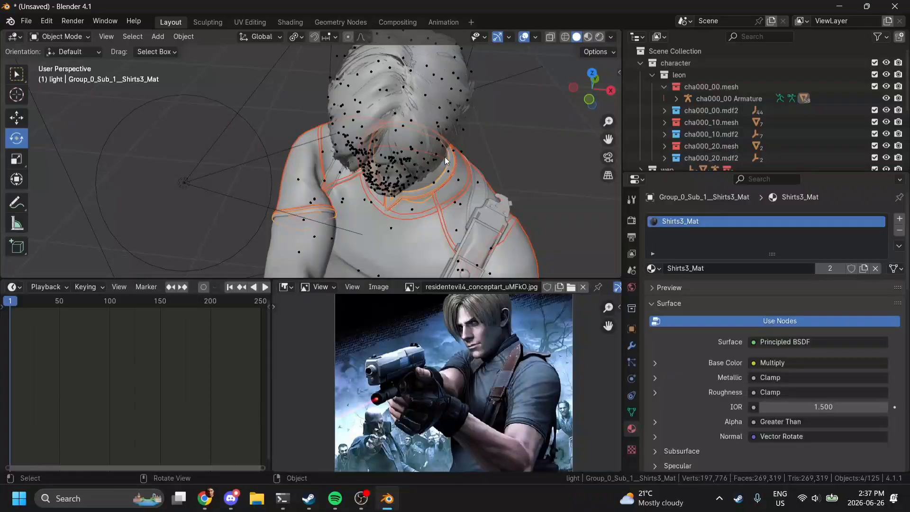
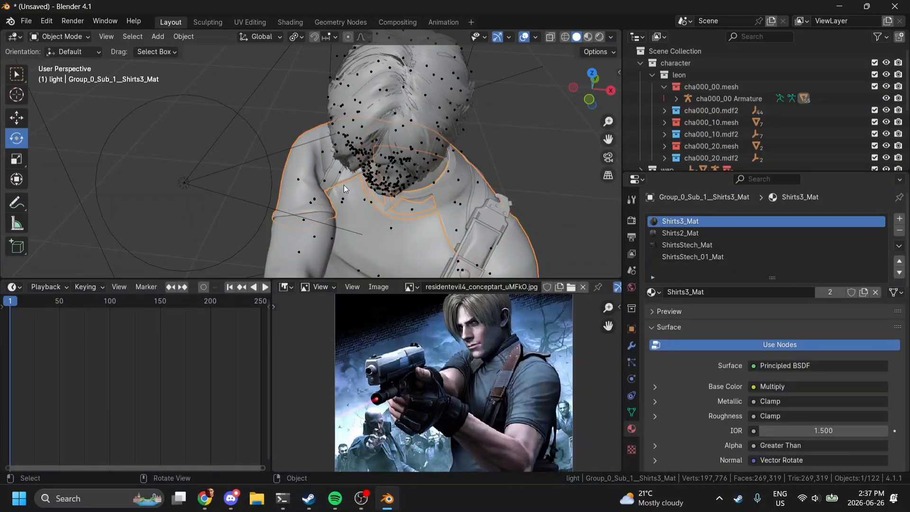
{"action": "scroll", "coordinate": [343, 185], "scroll_direction": "up", "scroll_amount": 4}
{"action": "scroll", "coordinate": [287, 209], "scroll_direction": "down", "scroll_amount": 8}
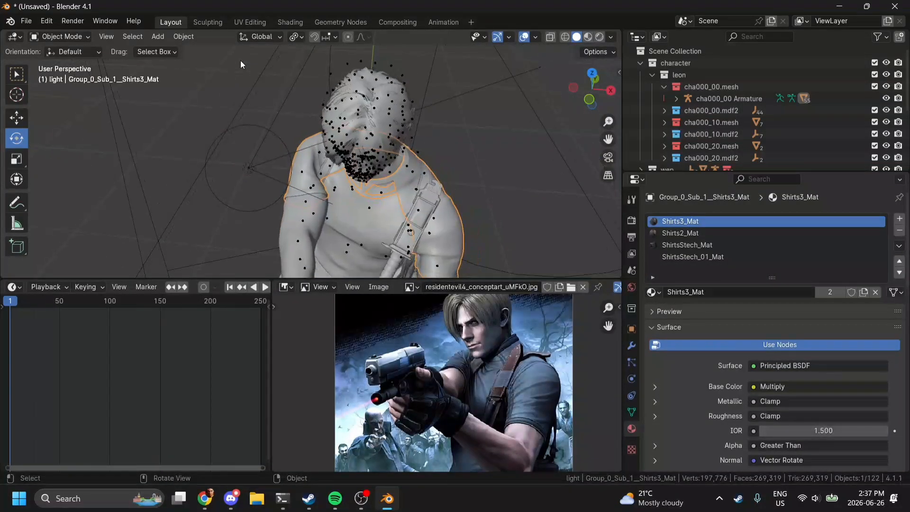
- Put the joined shirt in Sculpt Mode and add a basis shape key plus a second key with value 0.384
{"action": "scroll", "coordinate": [313, 170], "scroll_direction": "up", "scroll_amount": 4}
{"action": "left_click", "coordinate": [360, 278]}
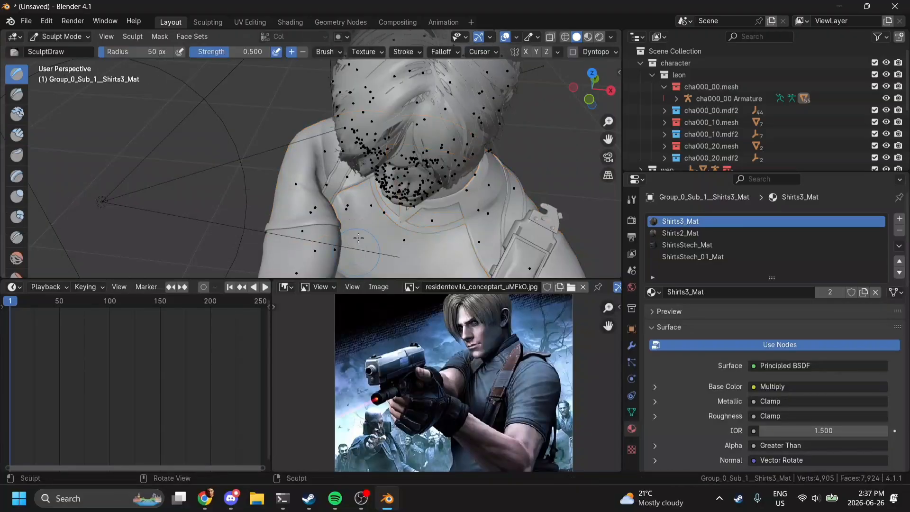
{"action": "left_click_drag", "start_coordinate": [596, 96], "coordinate": [572, 100]}
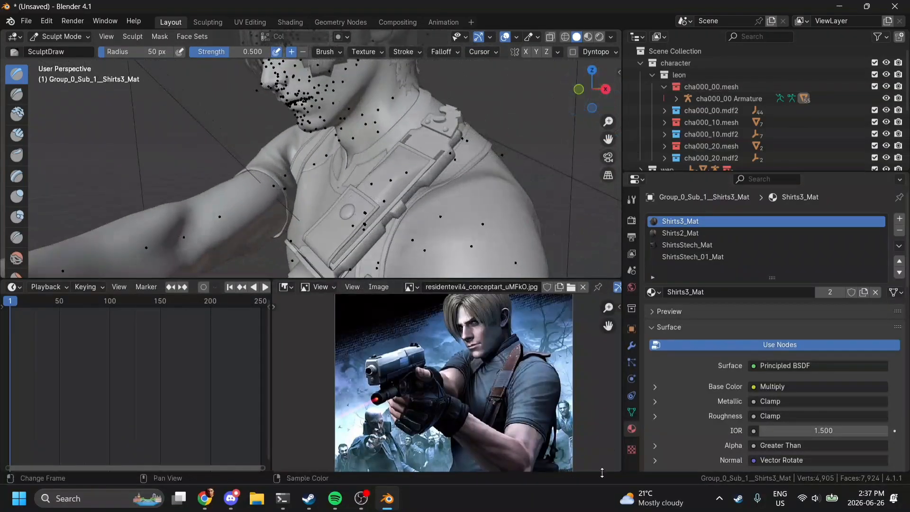
{"action": "left_click", "coordinate": [631, 412]}
{"action": "left_click", "coordinate": [894, 352]}
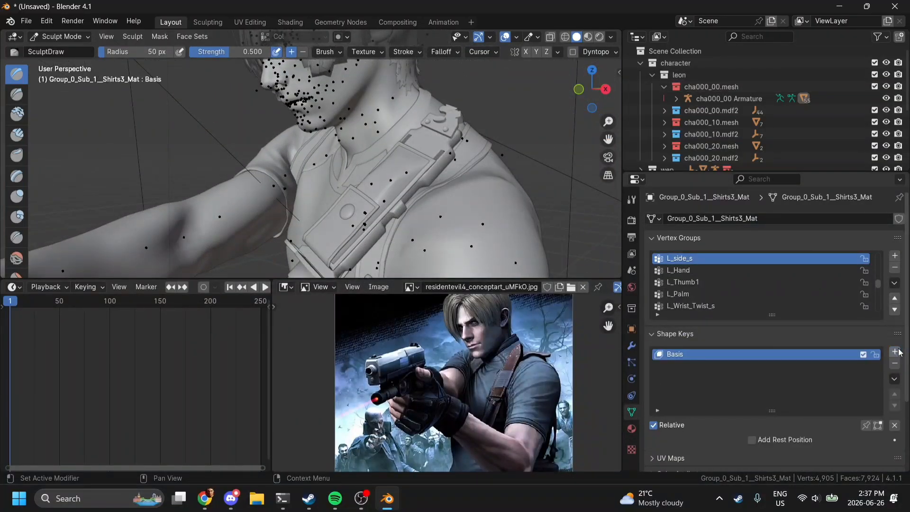
{"action": "left_click", "coordinate": [895, 351]}
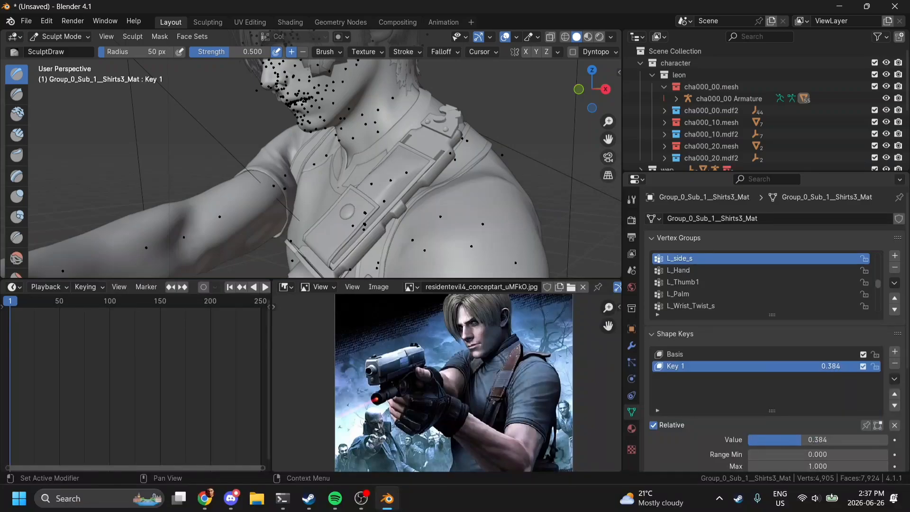
- Show the shirt's material settings and return the mesh to Object Mode
{"action": "left_click", "coordinate": [631, 430]}
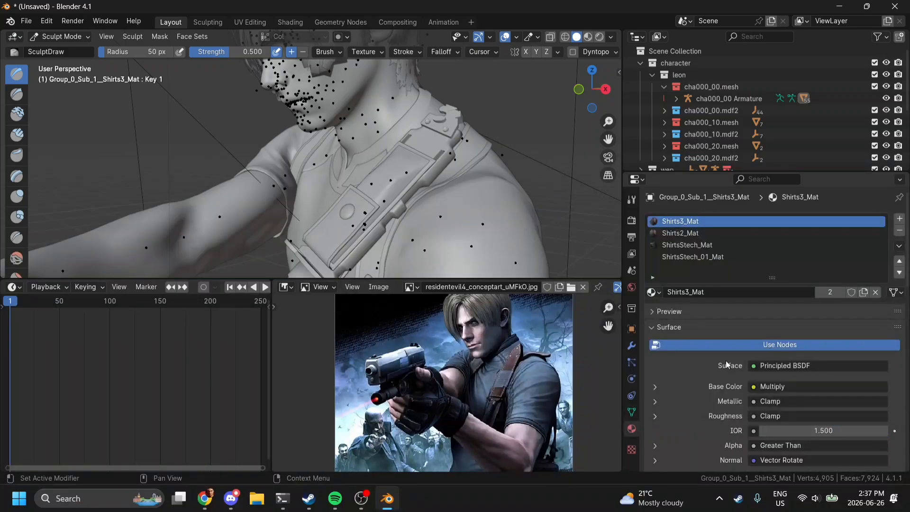
{"action": "key", "text": "ctrl+Tab"}
{"action": "key", "text": "Escape"}
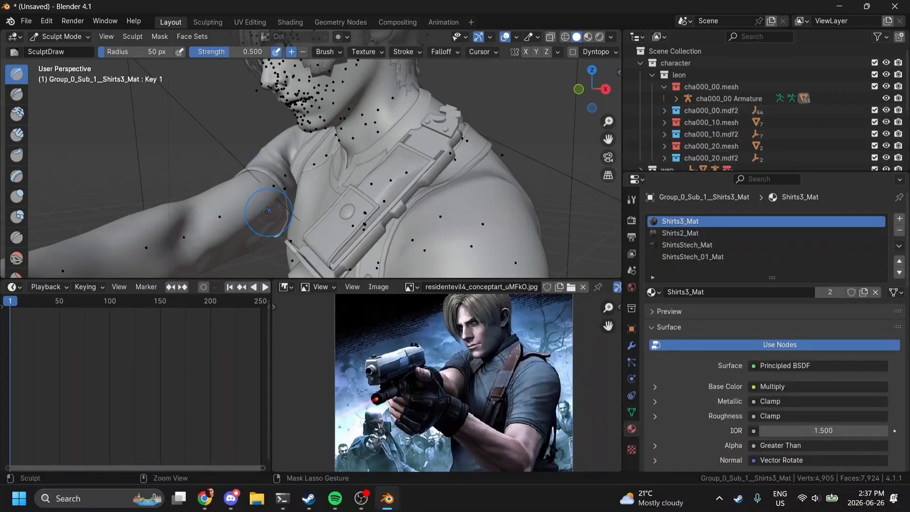
{"action": "left_click", "coordinate": [457, 196]}
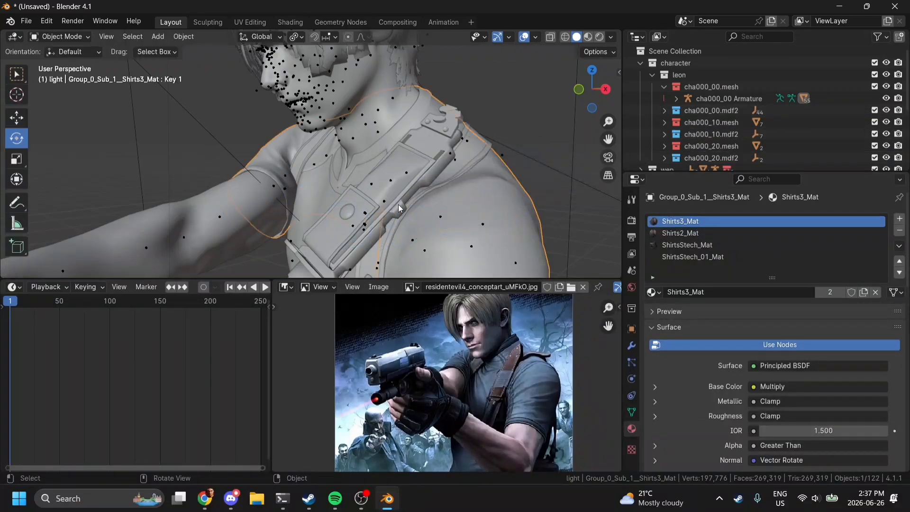
- Set the cha000_00 Armature to Rest Position and enter Pose Mode in the front view
{"action": "left_click", "coordinate": [742, 101]}
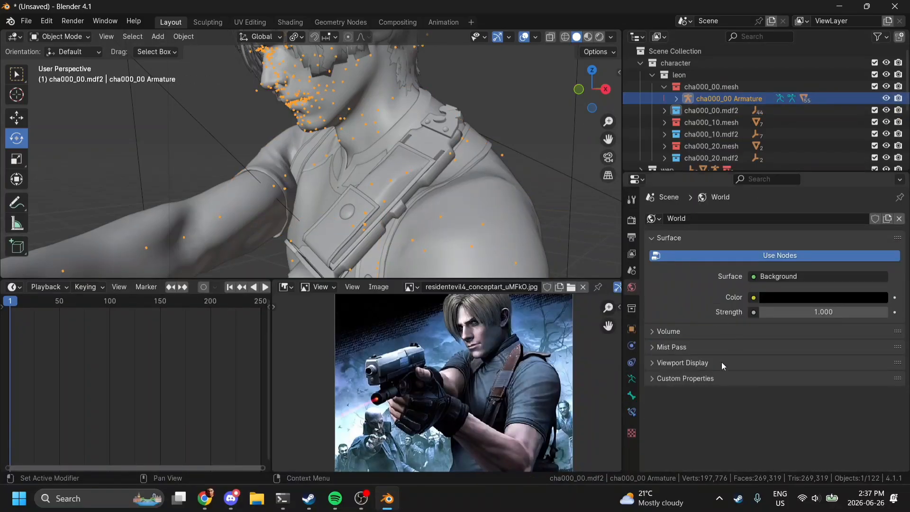
{"action": "left_click", "coordinate": [631, 377]}
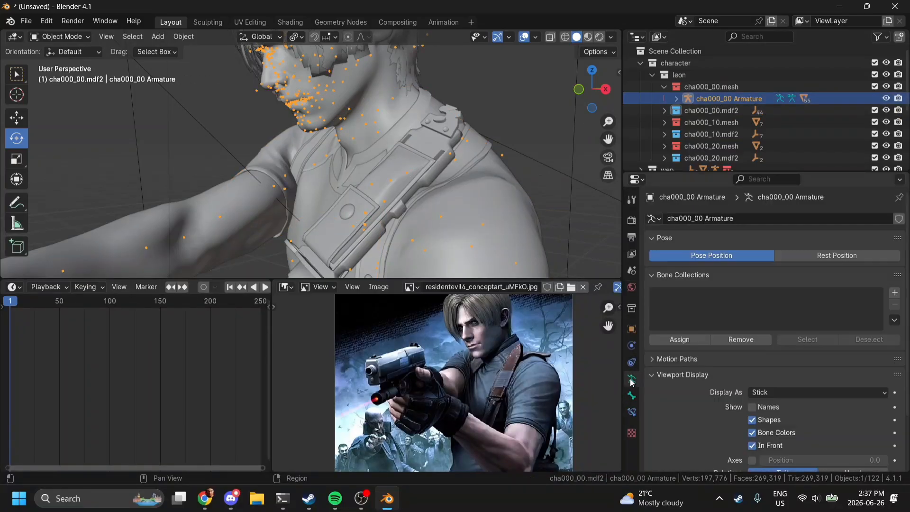
{"action": "left_click", "coordinate": [822, 256]}
{"action": "left_click", "coordinate": [578, 89]}
{"action": "key", "text": "ctrl+Tab"}
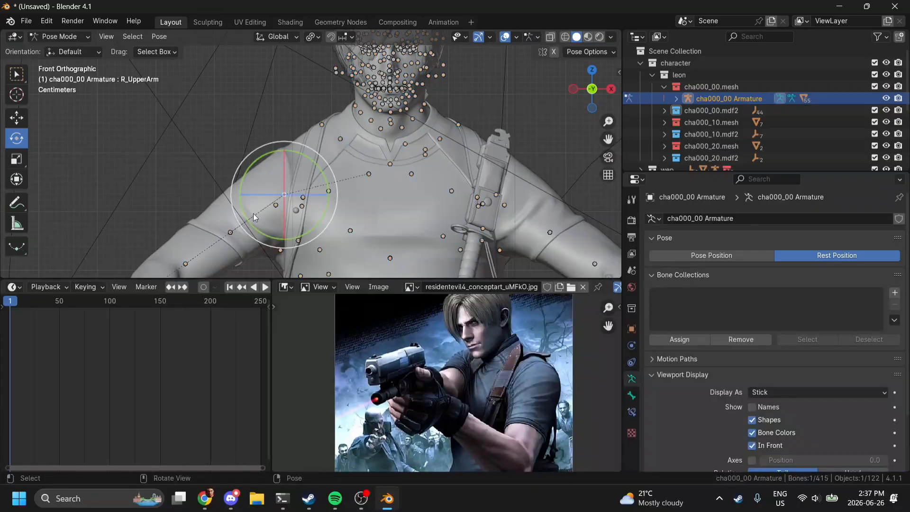
- Take the armature out of Pose Mode, then switch the Group_0_Sub_1__Shirts3_Mat shirt into Sculpt Mode and back to Object Mode
{"action": "left_click", "coordinate": [255, 211]}
{"action": "key", "text": "ctrl+Tab"}
{"action": "left_click", "coordinate": [280, 205]}
{"action": "key", "text": "ctrl+Tab"}
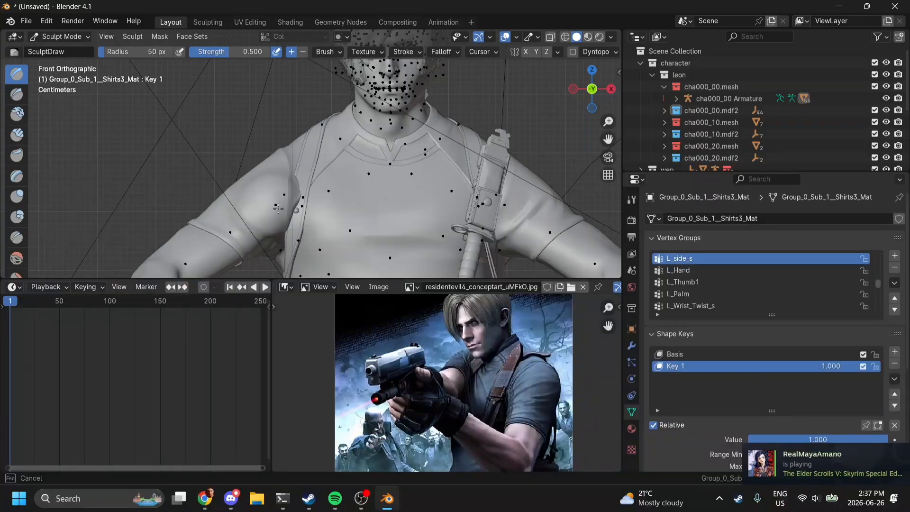
{"action": "key", "text": "ctrl+Tab"}
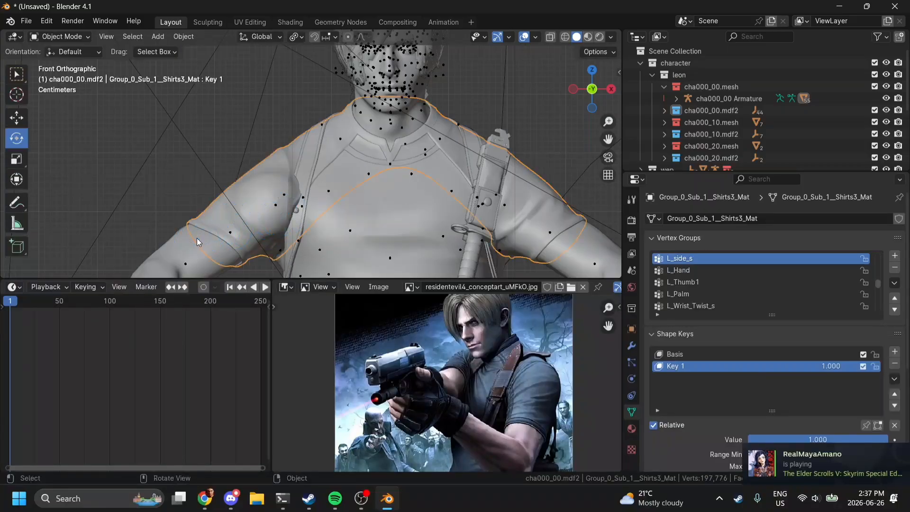
- Set the cha000_00 Armature back to Pose Position and look at Leon through the camera
{"action": "left_click", "coordinate": [278, 204]}
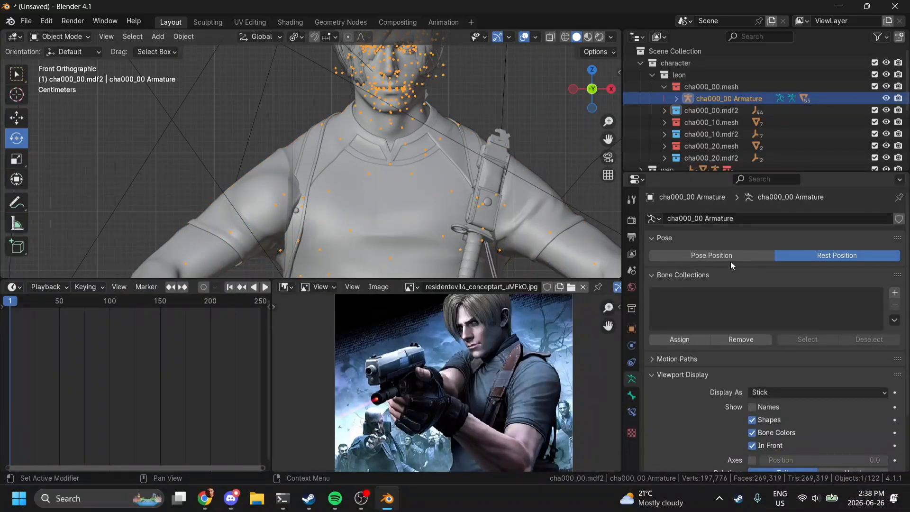
{"action": "left_click", "coordinate": [730, 258]}
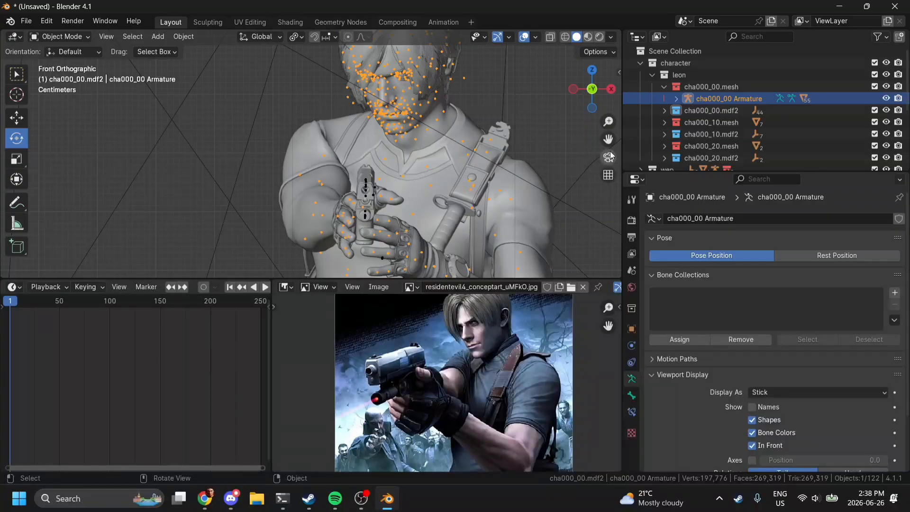
{"action": "left_click", "coordinate": [609, 156]}
- Delete the shirt's Key 1 shape key and add a fresh one above the Basis key
{"action": "left_click", "coordinate": [272, 186]}
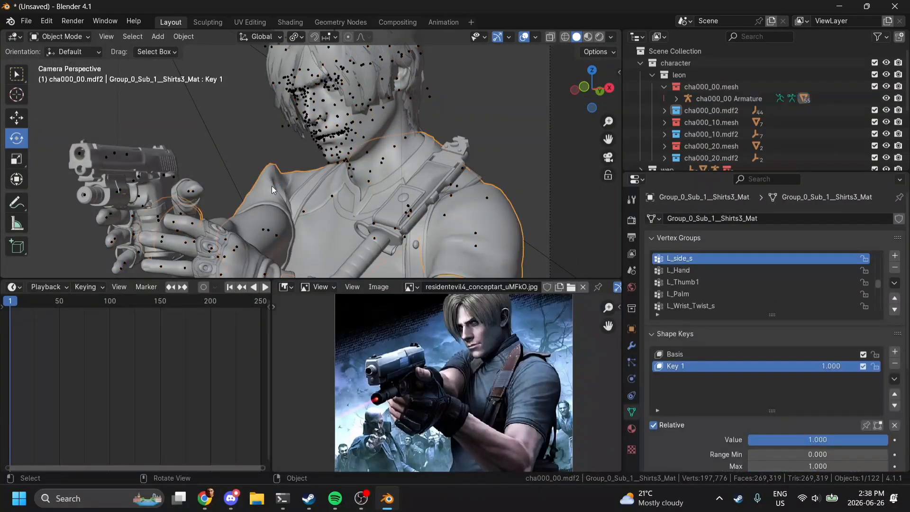
{"action": "scroll", "coordinate": [272, 186], "scroll_direction": "up", "scroll_amount": 2}
{"action": "left_click", "coordinate": [896, 364]}
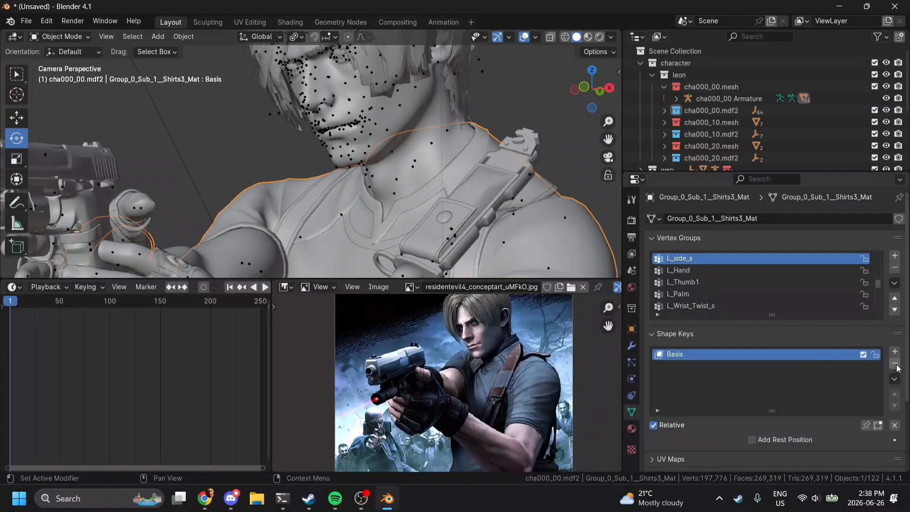
{"action": "left_click", "coordinate": [895, 352]}
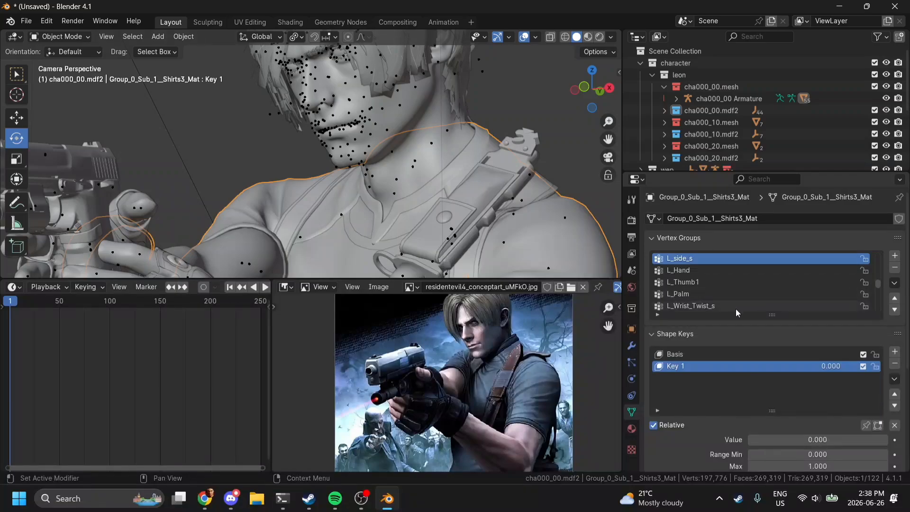
- Hide the Group_0_Sub_0__Shirts_Mat mesh to expose the shirt layer underneath around the right shoulder
{"action": "left_click", "coordinate": [717, 98]}
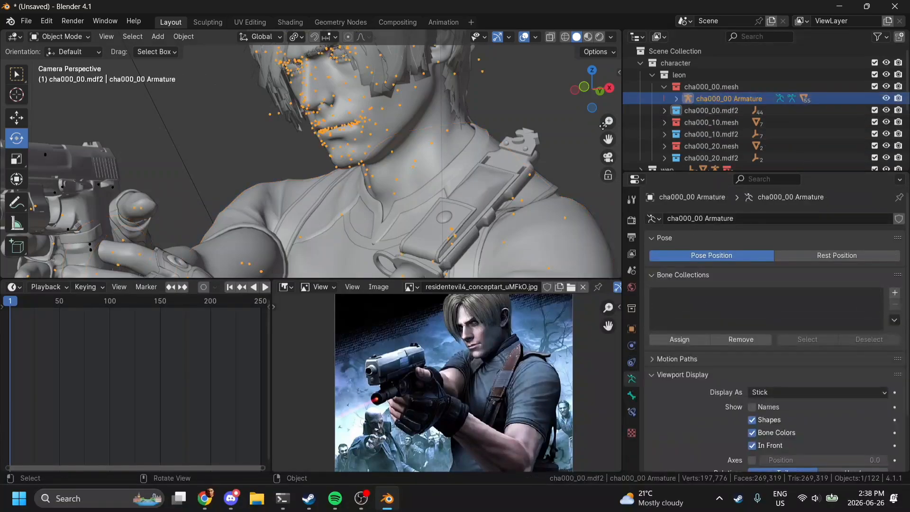
{"action": "left_click", "coordinate": [343, 243]}
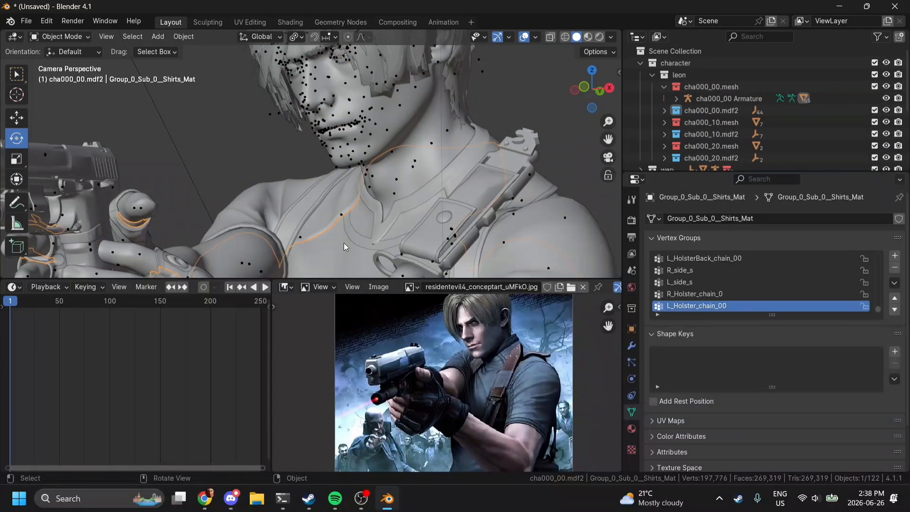
{"action": "left_click_drag", "start_coordinate": [590, 93], "coordinate": [542, 108]}
{"action": "scroll", "coordinate": [275, 159], "scroll_direction": "up", "scroll_amount": 6}
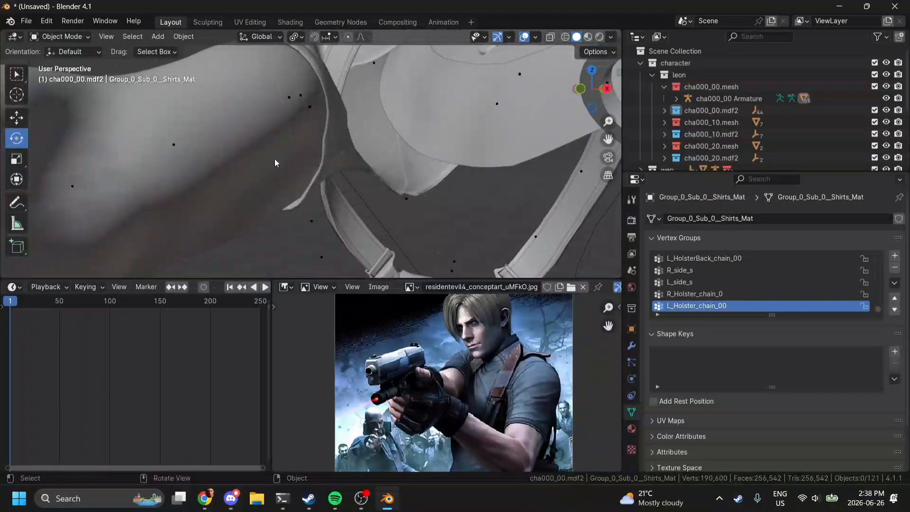
{"action": "left_click_drag", "start_coordinate": [615, 140], "coordinate": [613, 140]}
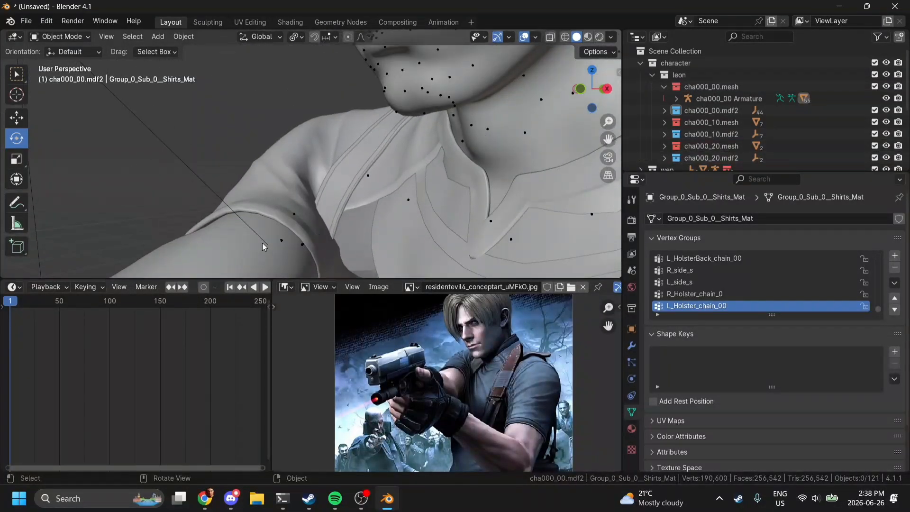
- Put the Group_0_Sub_1__Shirts3_Mat mesh in Sculpt Mode and set the brush radius to 166 px
{"action": "left_click", "coordinate": [286, 216]}
{"action": "key", "text": "ctrl+Tab"}
{"action": "left_click", "coordinate": [315, 300]}
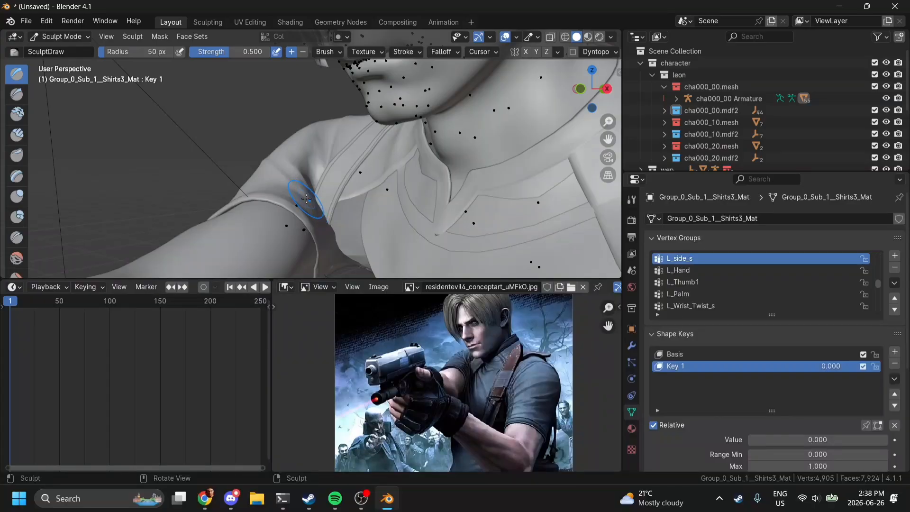
{"action": "key", "text": "f"}
{"action": "left_click", "coordinate": [355, 224]}
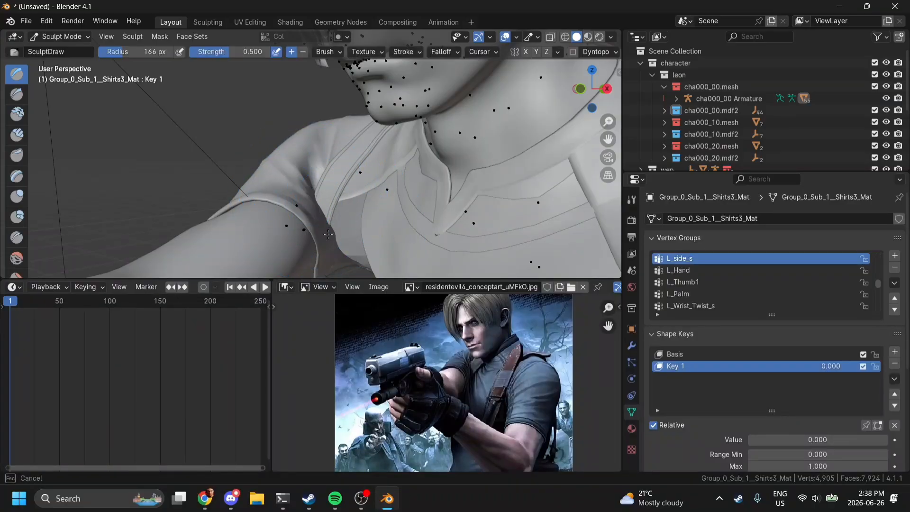
{"action": "middle_click_drag", "start_coordinate": [328, 234], "coordinate": [331, 239]}
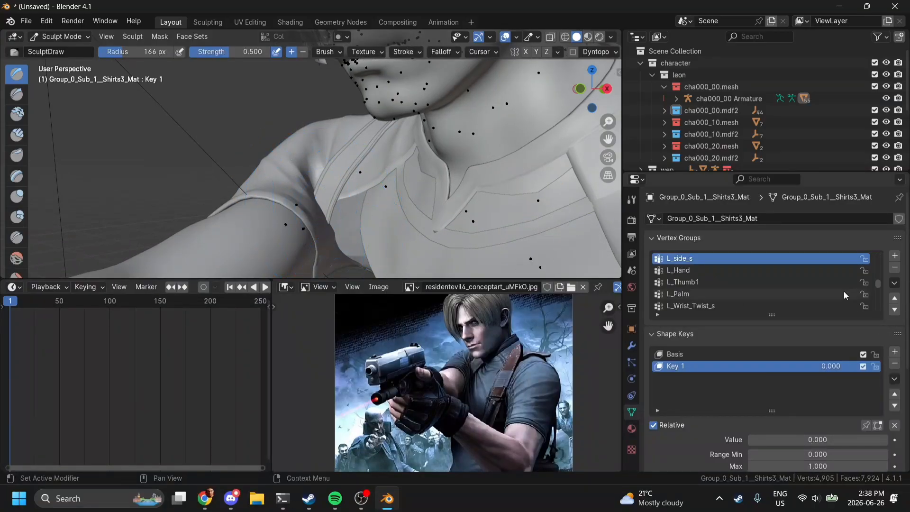
- Set the value of the Key 1 shape key to 1.000 and return the Shirts3 mesh to Object Mode
{"action": "left_click_drag", "start_coordinate": [831, 366], "coordinate": [891, 366]}
{"action": "scroll", "coordinate": [327, 214], "scroll_direction": "up", "scroll_amount": 3}
{"action": "scroll", "coordinate": [331, 215], "scroll_direction": "down", "scroll_amount": 2}
{"action": "scroll", "coordinate": [351, 219], "scroll_direction": "down", "scroll_amount": 1}
{"action": "key", "text": "ctrl+Tab"}
{"action": "left_click", "coordinate": [289, 219]}
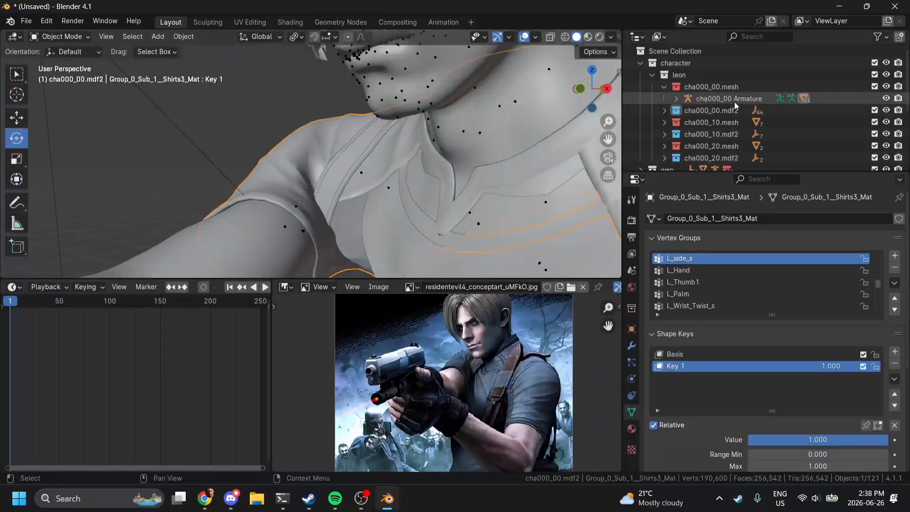
- Unhide Group_0_Sub_0__Shirts_Mat and join the Shirts3 mesh into it
{"action": "key", "text": "KP_Decimal"}
{"action": "left_click", "coordinate": [886, 77]}
{"action": "left_click", "coordinate": [349, 228], "text": "shift"}
{"action": "key", "text": "ctrl+j"}
- Switch the character armature to Pose Mode and pick through the bones around the neck and right shoulder
{"action": "middle_click_drag", "start_coordinate": [341, 209], "coordinate": [281, 206]}
{"action": "left_click", "coordinate": [280, 206]}
{"action": "key", "text": "ctrl+Tab"}
{"action": "left_click", "coordinate": [308, 174]}
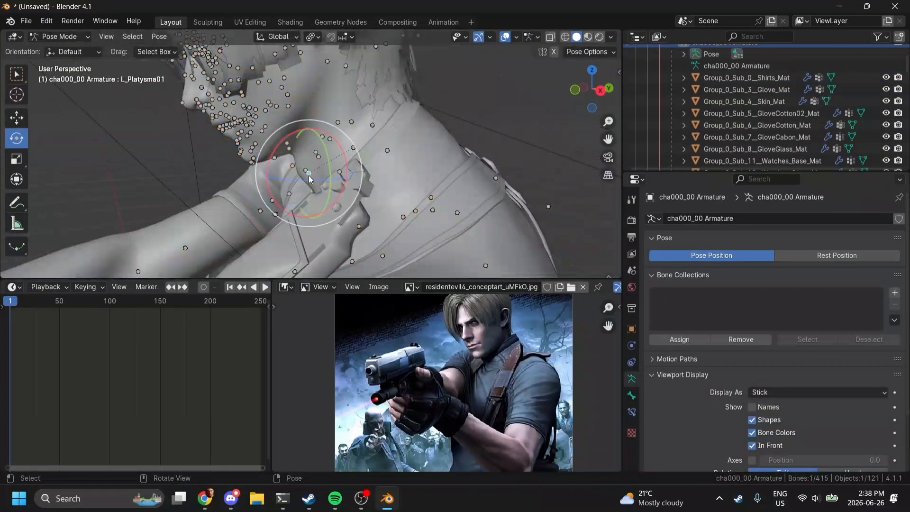
{"action": "left_click", "coordinate": [354, 148]}
{"action": "left_click", "coordinate": [318, 157]}
{"action": "left_click", "coordinate": [271, 201]}
{"action": "left_click", "coordinate": [274, 215]}
{"action": "left_click", "coordinate": [260, 210]}
- Try to move the R_UpperArm bone in the top view, inspect the shoulder, and undo the move
{"action": "key", "text": "KP_7"}
{"action": "left_click", "coordinate": [348, 142]}
{"action": "key", "text": "g"}
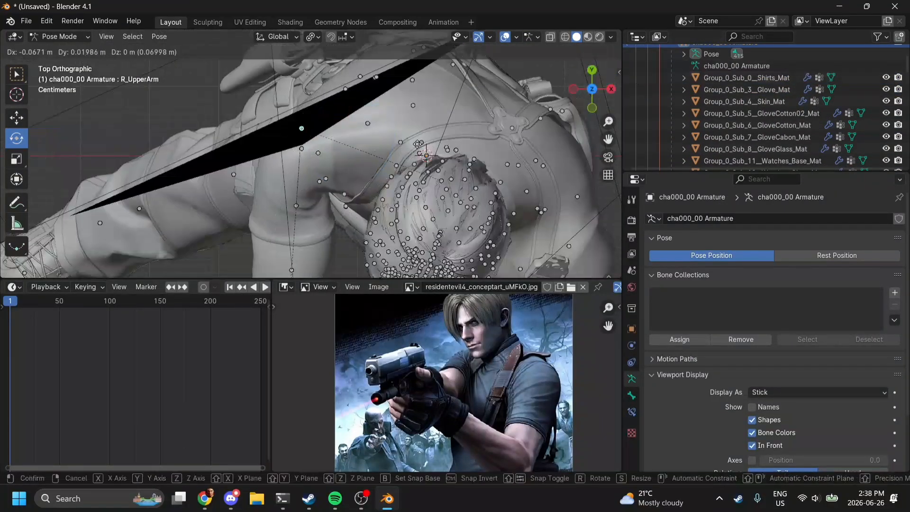
{"action": "left_click", "coordinate": [417, 144]}
{"action": "scroll", "coordinate": [380, 142], "scroll_direction": "down", "scroll_amount": 4}
{"action": "middle_click_drag", "start_coordinate": [408, 166], "coordinate": [350, 147]}
{"action": "scroll", "coordinate": [340, 109], "scroll_direction": "up", "scroll_amount": 6}
{"action": "key", "text": "ctrl+z"}
- Put the joined shirt mesh in Sculpt Mode with the Key 1 shape key active and work on its right armpit area
{"action": "left_click", "coordinate": [343, 152]}
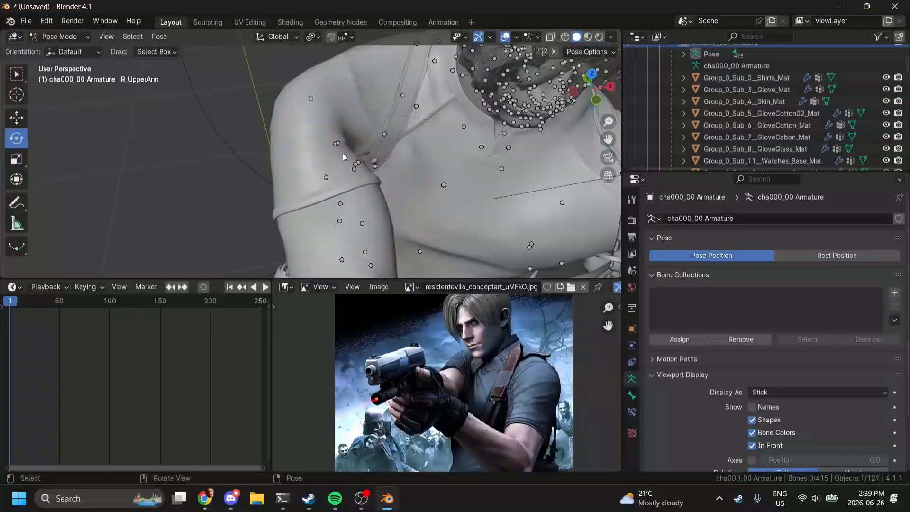
{"action": "key", "text": "ctrl+Tab"}
{"action": "left_click", "coordinate": [342, 152]}
{"action": "key", "text": "ctrl+Tab"}
{"action": "left_click_drag", "start_coordinate": [353, 144], "coordinate": [356, 147], "text": "shift"}
{"action": "key", "text": "Return"}
{"action": "left_click", "coordinate": [676, 366]}
{"action": "scroll", "coordinate": [413, 189], "scroll_direction": "up", "scroll_amount": 3}
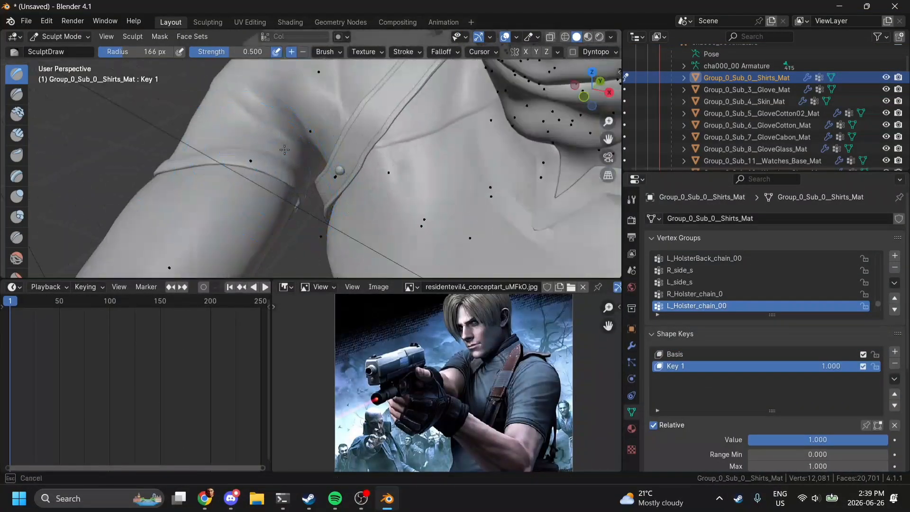
{"action": "left_click_drag", "start_coordinate": [311, 119], "coordinate": [301, 157]}
- Return the armature to Pose Mode and move the R_UpperArm bone slightly to adjust the right shoulder
{"action": "middle_click_drag", "start_coordinate": [301, 156], "coordinate": [332, 128]}
{"action": "key", "text": "ctrl+Tab"}
{"action": "left_click", "coordinate": [316, 106]}
{"action": "key", "text": "ctrl+Tab"}
{"action": "left_click", "coordinate": [316, 107]}
{"action": "key", "text": "g"}
{"action": "left_click", "coordinate": [345, 121]}
- Go back to the camera view and put the Group_0_Sub_0__Shirts_Mat shirt mesh in Sculpt Mode
{"action": "key", "text": "KP_0"}
{"action": "left_click", "coordinate": [295, 235]}
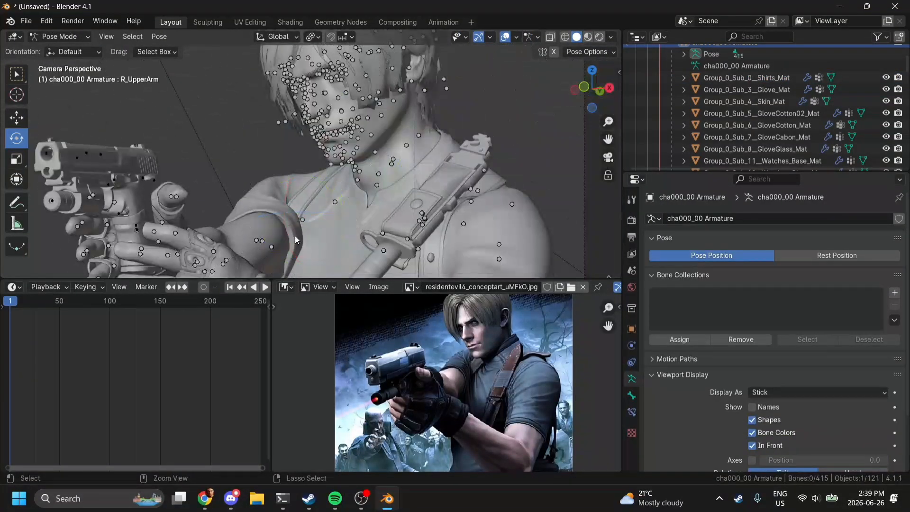
{"action": "key", "text": "ctrl+Tab"}
{"action": "left_click", "coordinate": [295, 235]}
{"action": "left_click_drag", "start_coordinate": [608, 139], "coordinate": [534, 160]}
{"action": "scroll", "coordinate": [436, 186], "scroll_direction": "up", "scroll_amount": 4}
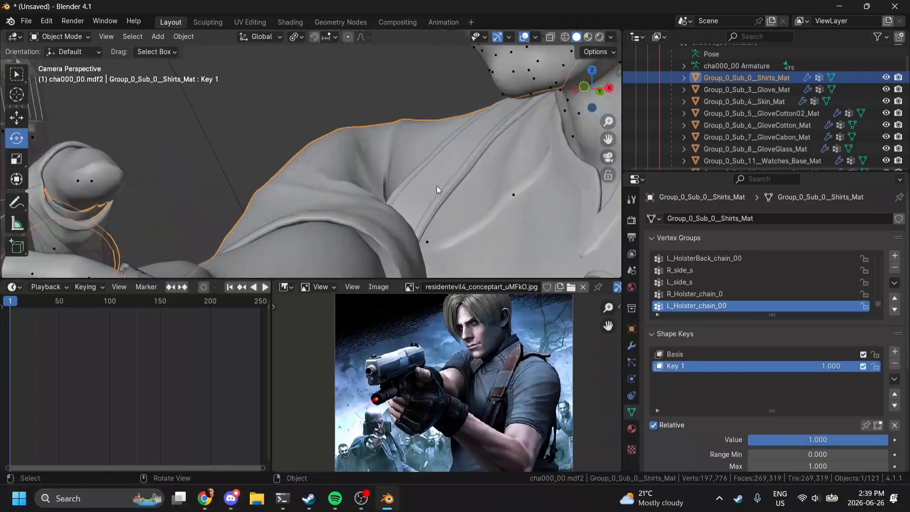
{"action": "key", "text": "g"}
{"action": "left_click", "coordinate": [434, 196]}
{"action": "scroll", "coordinate": [434, 196], "scroll_direction": "down", "scroll_amount": 1}
{"action": "key", "text": "ctrl+Tab"}
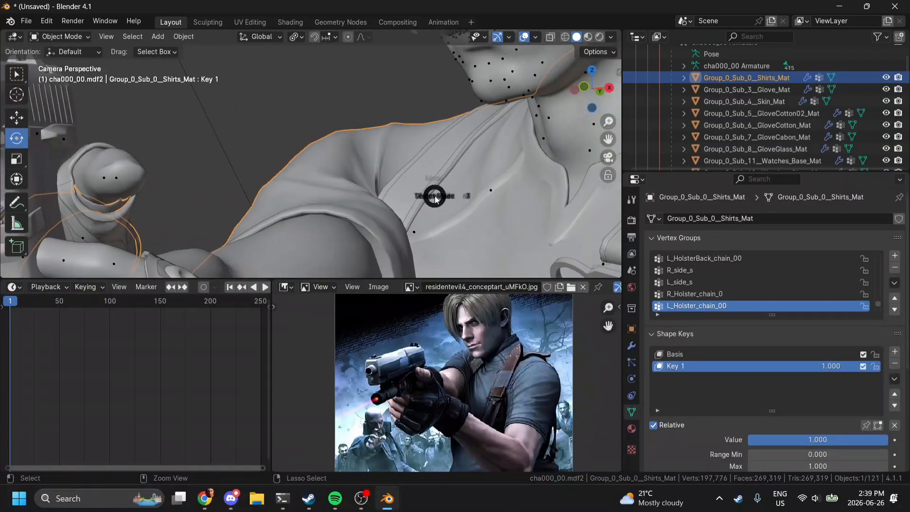
- Reshape the shirt's right sleeve and shoulder in Key 1 with Grab brush strokes at a 166 px radius, and return to Object Mode
{"action": "scroll", "coordinate": [389, 235], "scroll_direction": "down", "scroll_amount": 1}
{"action": "key", "text": "g"}
{"action": "left_click_drag", "start_coordinate": [374, 231], "coordinate": [332, 252]}
{"action": "scroll", "coordinate": [359, 235], "scroll_direction": "down", "scroll_amount": 2}
{"action": "scroll", "coordinate": [332, 251], "scroll_direction": "down", "scroll_amount": 2}
{"action": "left_click_drag", "start_coordinate": [343, 204], "coordinate": [393, 151]}
{"action": "scroll", "coordinate": [347, 205], "scroll_direction": "up", "scroll_amount": 3}
{"action": "mouse_move", "coordinate": [365, 221]}
{"action": "left_mouse_down"}
{"action": "mouse_move", "coordinate": [378, 196]}
{"action": "mouse_move", "coordinate": [393, 195]}
{"action": "left_mouse_up"}
{"action": "scroll", "coordinate": [391, 197], "scroll_direction": "down", "scroll_amount": 2}
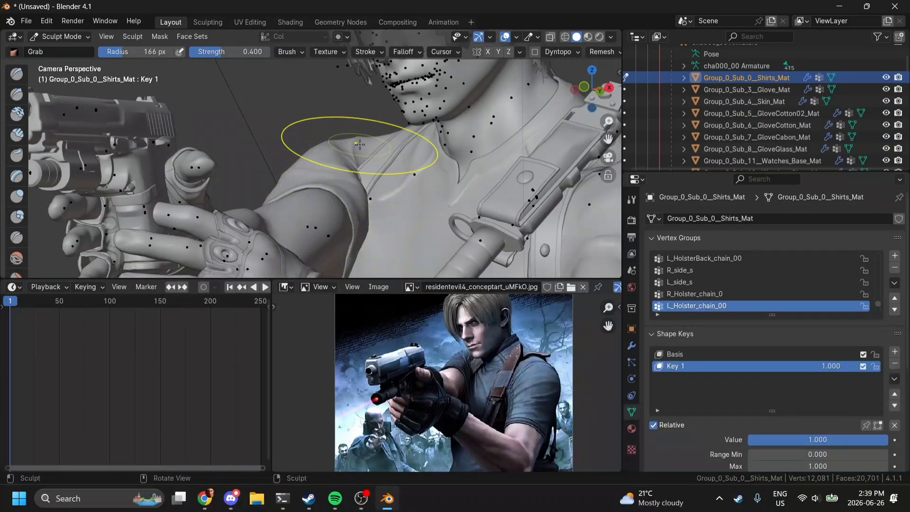
{"action": "mouse_move", "coordinate": [354, 168]}
{"action": "left_mouse_down"}
{"action": "mouse_move", "coordinate": [378, 157]}
{"action": "mouse_move", "coordinate": [356, 162]}
{"action": "mouse_move", "coordinate": [331, 145]}
{"action": "mouse_move", "coordinate": [429, 128]}
{"action": "left_mouse_up"}
{"action": "scroll", "coordinate": [402, 137], "scroll_direction": "down", "scroll_amount": 4}
{"action": "scroll", "coordinate": [385, 145], "scroll_direction": "up", "scroll_amount": 5}
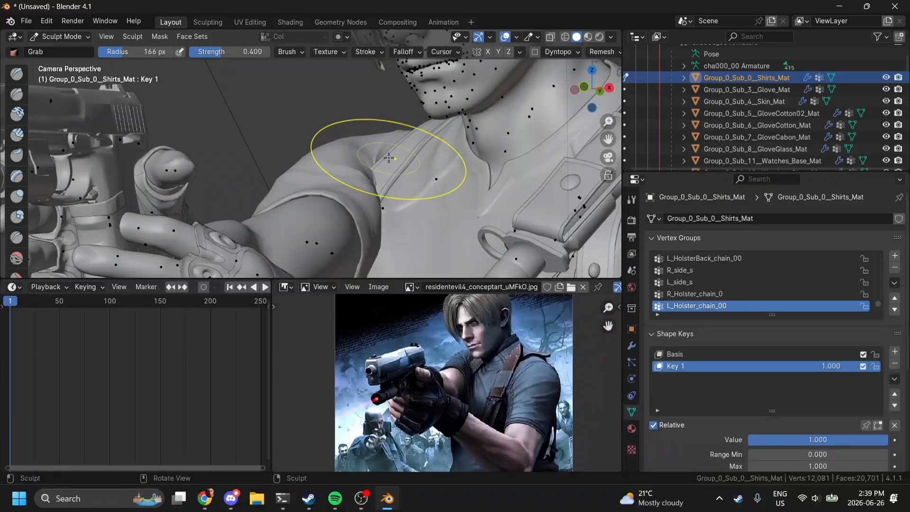
{"action": "mouse_move", "coordinate": [387, 157]}
{"action": "left_mouse_down"}
{"action": "mouse_move", "coordinate": [427, 163]}
{"action": "mouse_move", "coordinate": [407, 159]}
{"action": "left_mouse_up"}
{"action": "scroll", "coordinate": [420, 159], "scroll_direction": "down", "scroll_amount": 3}
{"action": "key", "text": "ctrl+Tab"}
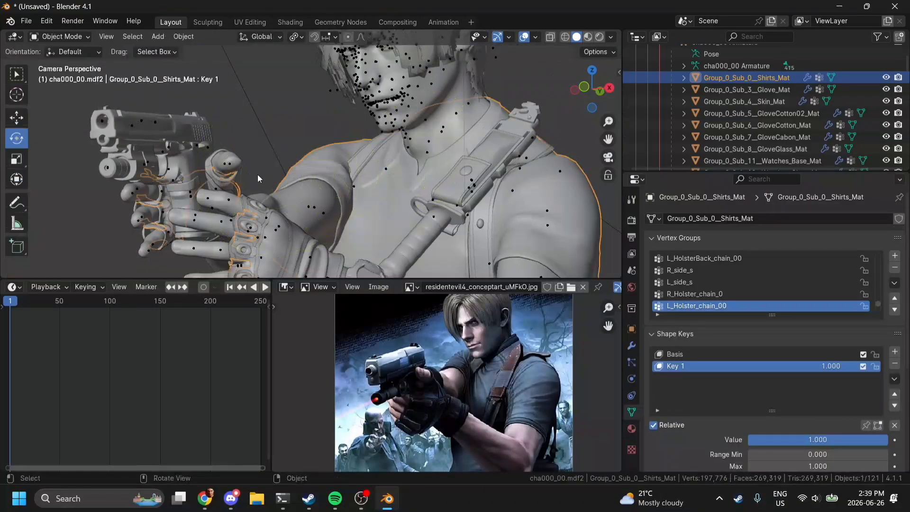
- Select the character armature and switch it to Pose Mode, framing the chest in the camera view
{"action": "scroll", "coordinate": [333, 173], "scroll_direction": "down", "scroll_amount": 1}
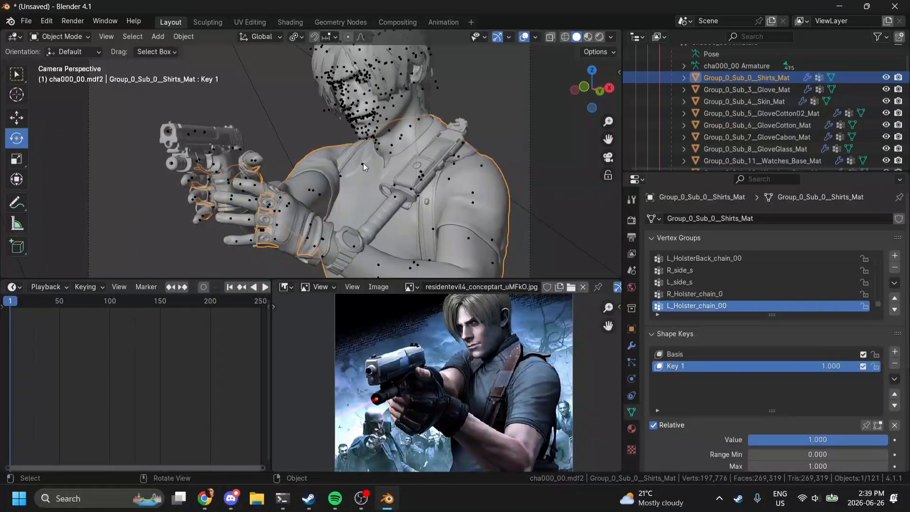
{"action": "left_click", "coordinate": [363, 163]}
{"action": "key", "text": "ctrl+Tab"}
{"action": "scroll", "coordinate": [364, 171], "scroll_direction": "up", "scroll_amount": 2}
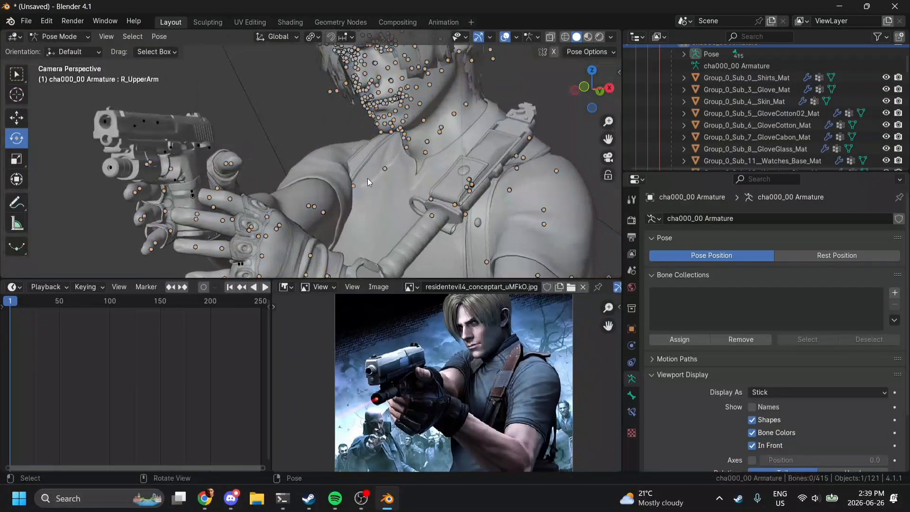
- Try a trackball rotation of the R_Pec_s chest bone and undo it
{"action": "left_click", "coordinate": [362, 187]}
{"action": "left_click", "coordinate": [387, 170]}
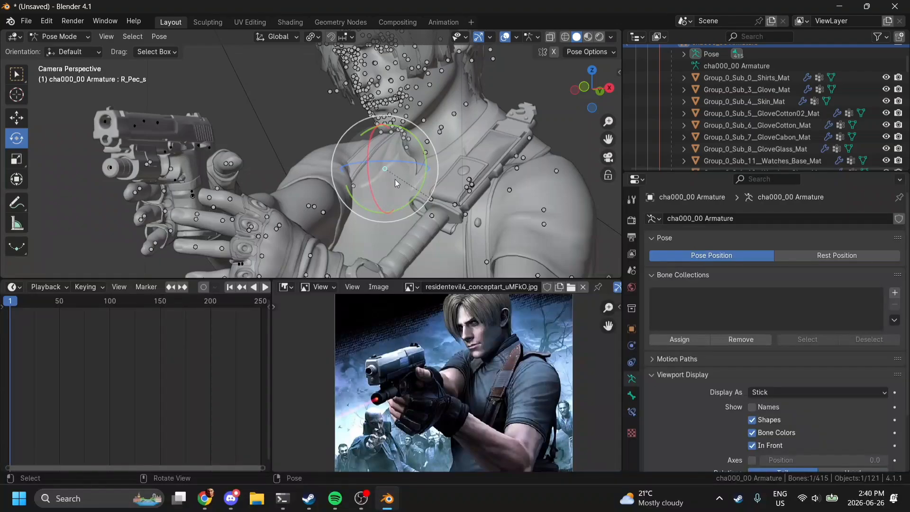
{"action": "left_click_drag", "start_coordinate": [407, 181], "coordinate": [394, 176]}
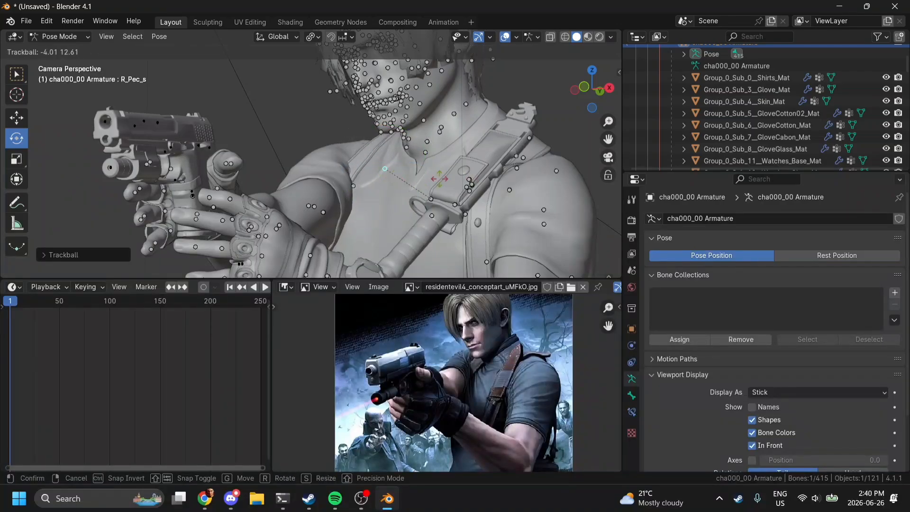
{"action": "left_click", "coordinate": [390, 186]}
{"action": "key", "text": "ctrl+z"}
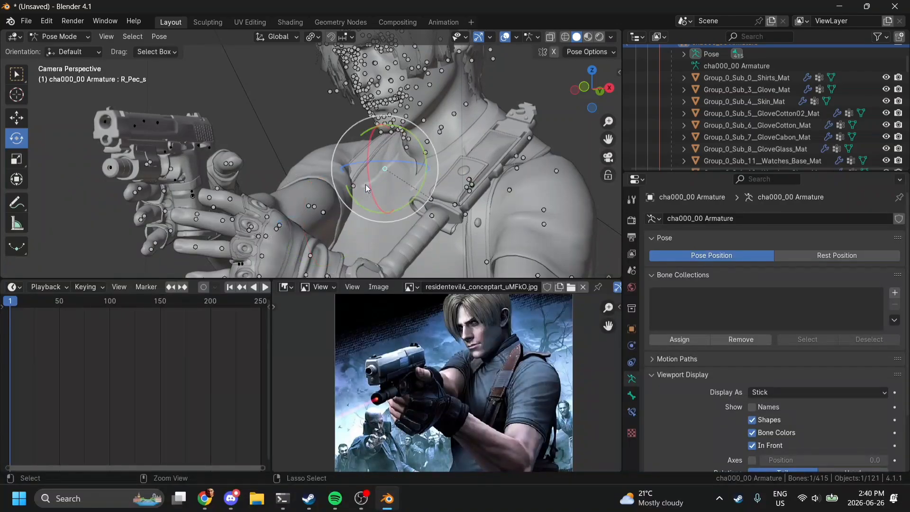
- Move the R_Holster_s bone toward the chest in the camera view
{"action": "left_click", "coordinate": [326, 212]}
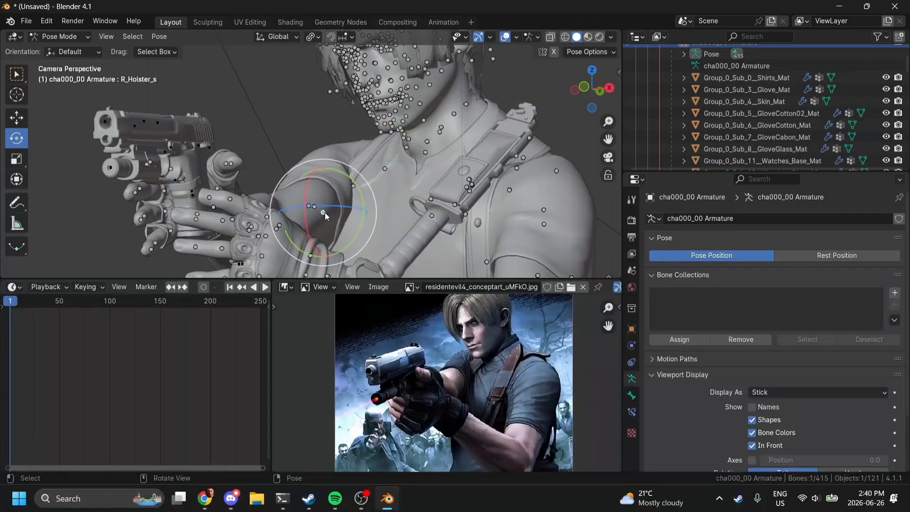
{"action": "key", "text": "g"}
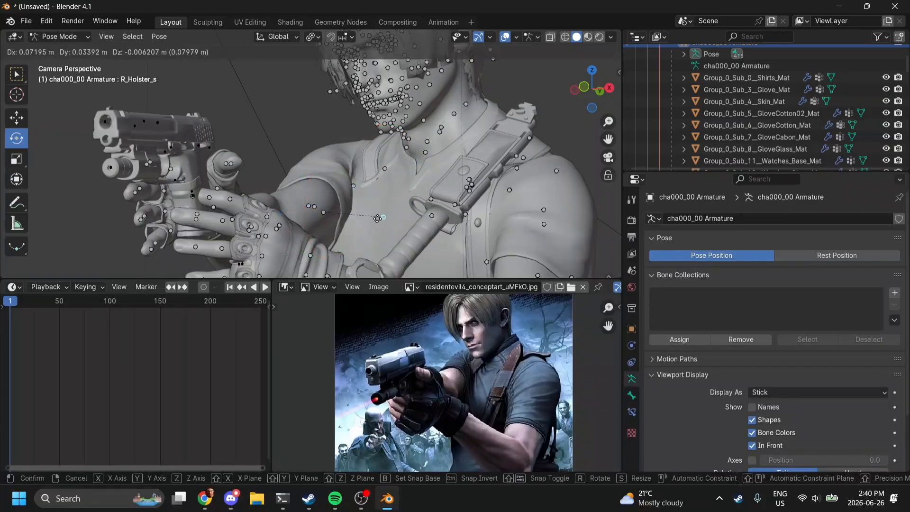
{"action": "left_click", "coordinate": [351, 218]}
- Reposition the R_Holster_s bone in the left view with a trackball rotation and a move
{"action": "left_click", "coordinate": [574, 90]}
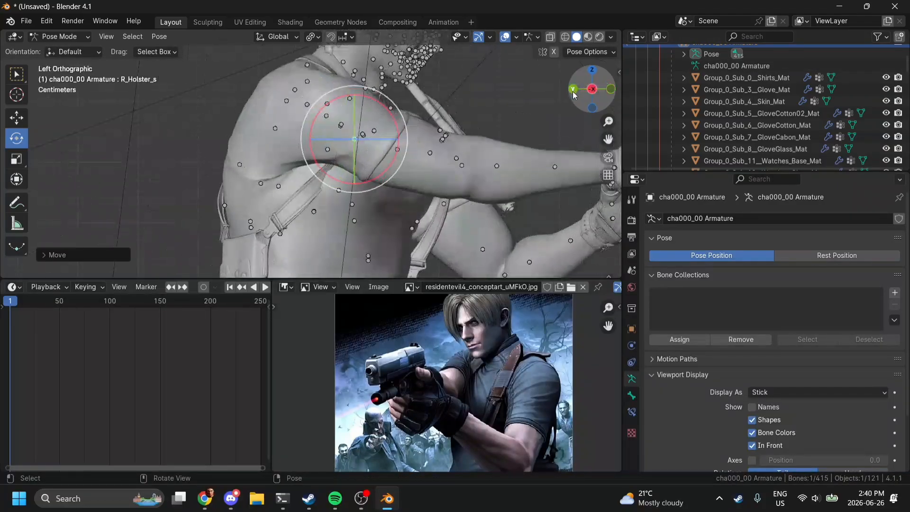
{"action": "scroll", "coordinate": [382, 190], "scroll_direction": "down", "scroll_amount": 2}
{"action": "key", "text": "g"}
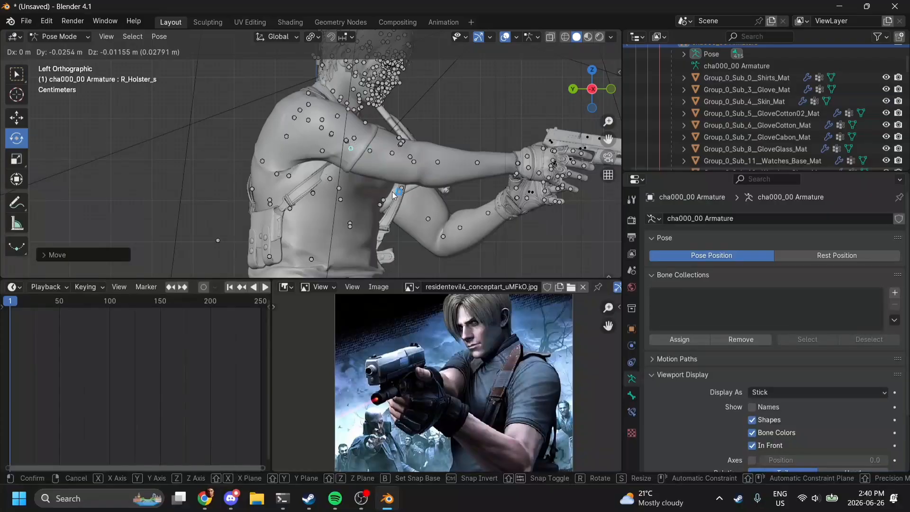
{"action": "key", "text": "r"}
{"action": "key", "text": "r"}
{"action": "scroll", "coordinate": [391, 191], "scroll_direction": "up", "scroll_amount": 3}
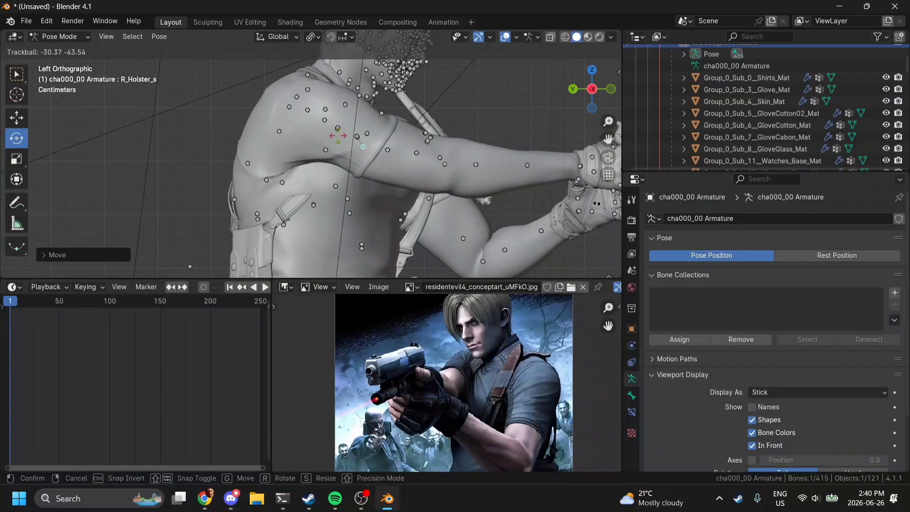
{"action": "left_click", "coordinate": [343, 138]}
{"action": "key", "text": "g"}
{"action": "left_click", "coordinate": [349, 137]}
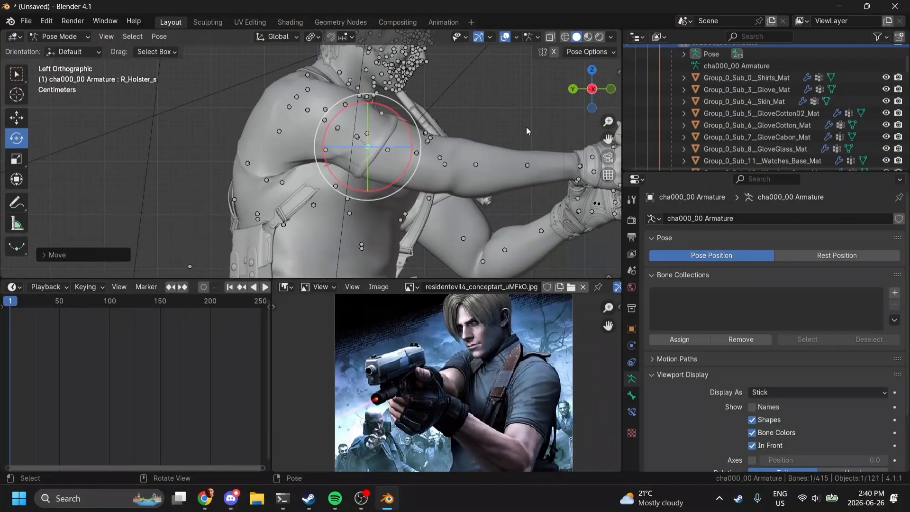
- Move the R_Holster_s bone in the front view and check the pose from the left and camera views
{"action": "left_click", "coordinate": [610, 90]}
{"action": "key", "text": "g"}
{"action": "left_click", "coordinate": [459, 182]}
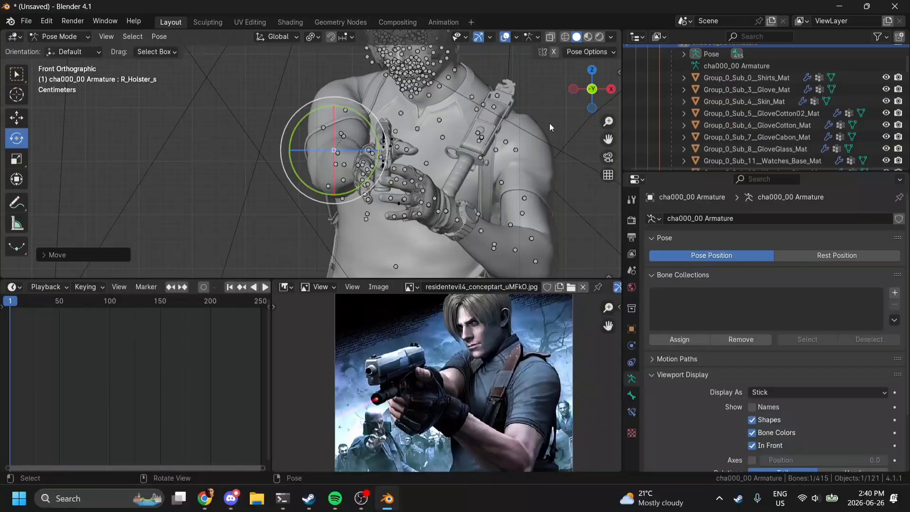
{"action": "left_click", "coordinate": [573, 89]}
{"action": "left_click", "coordinate": [614, 161]}
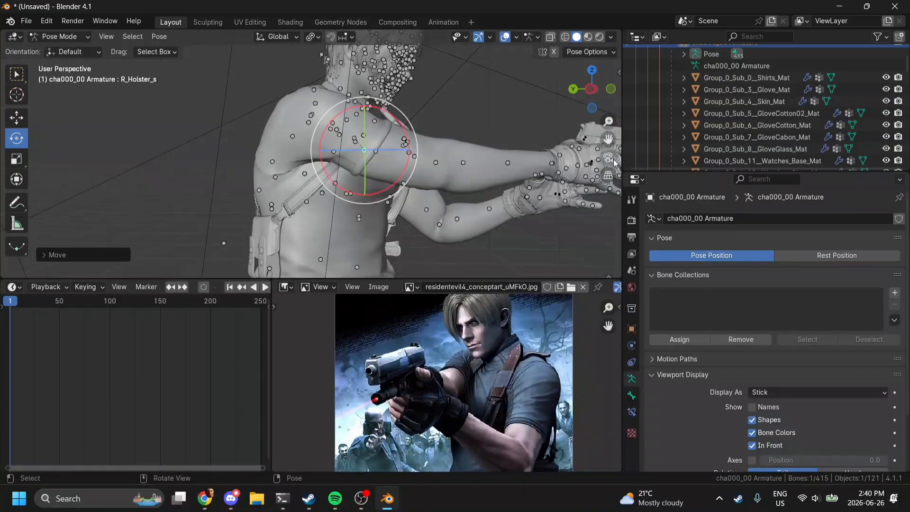
{"action": "scroll", "coordinate": [613, 160], "scroll_direction": "down", "scroll_amount": 5}
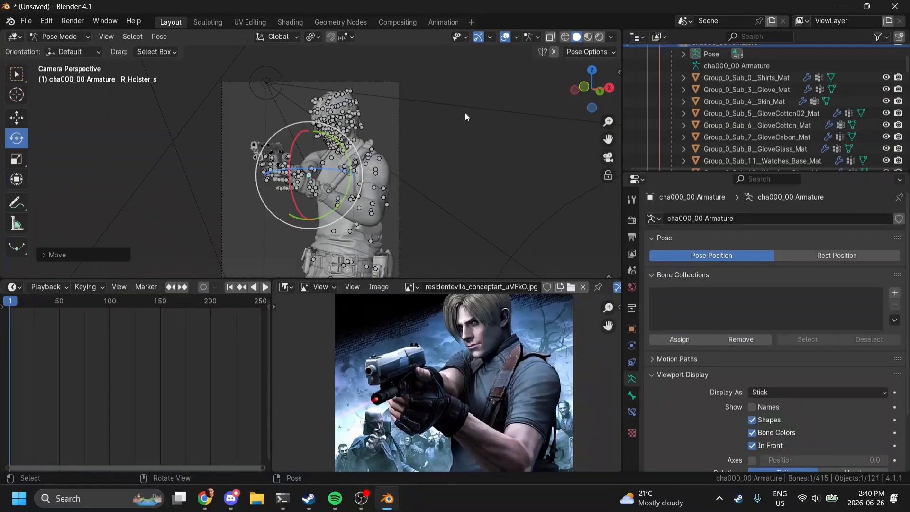
{"action": "scroll", "coordinate": [465, 112], "scroll_direction": "up", "scroll_amount": 6}
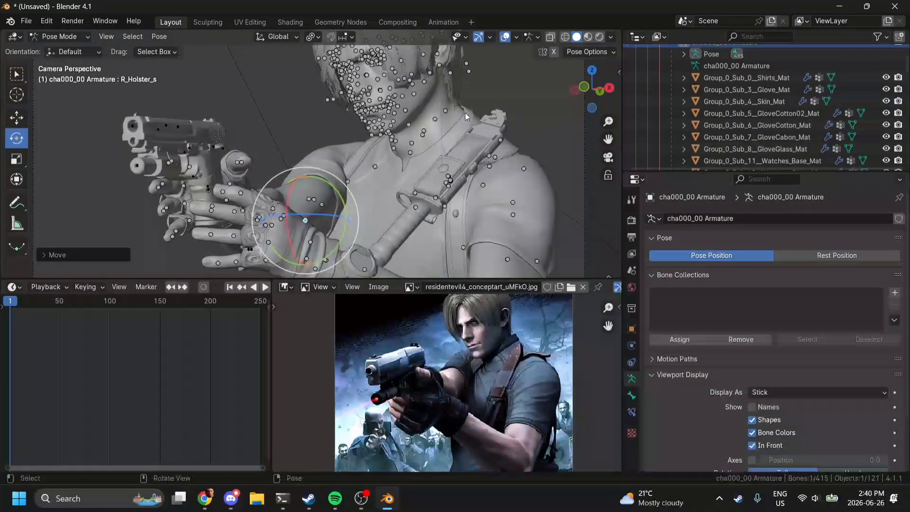
- Turn off the viewport overlays and switch the viewport to Rendered shading to preview the whole pose
{"action": "left_click", "coordinate": [505, 37]}
{"action": "scroll", "coordinate": [511, 80], "scroll_direction": "down", "scroll_amount": 5}
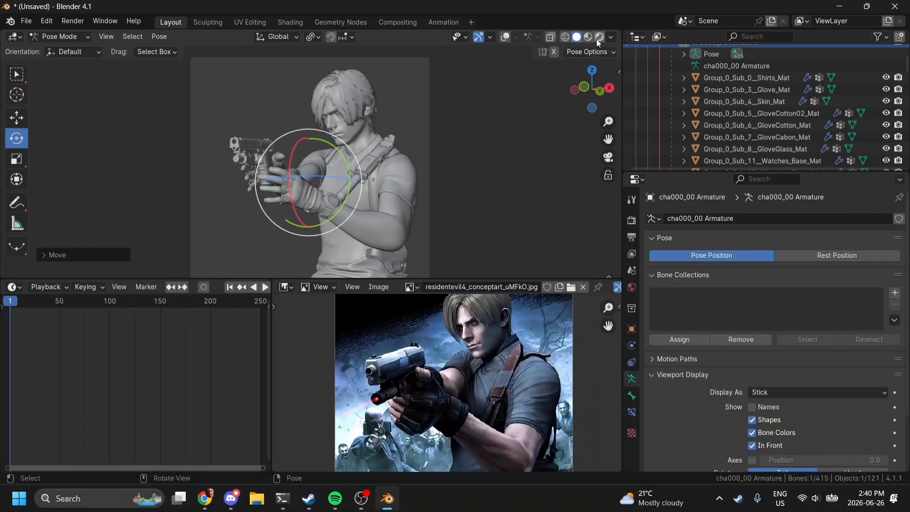
{"action": "key", "text": "z"}
{"action": "key", "text": "8"}
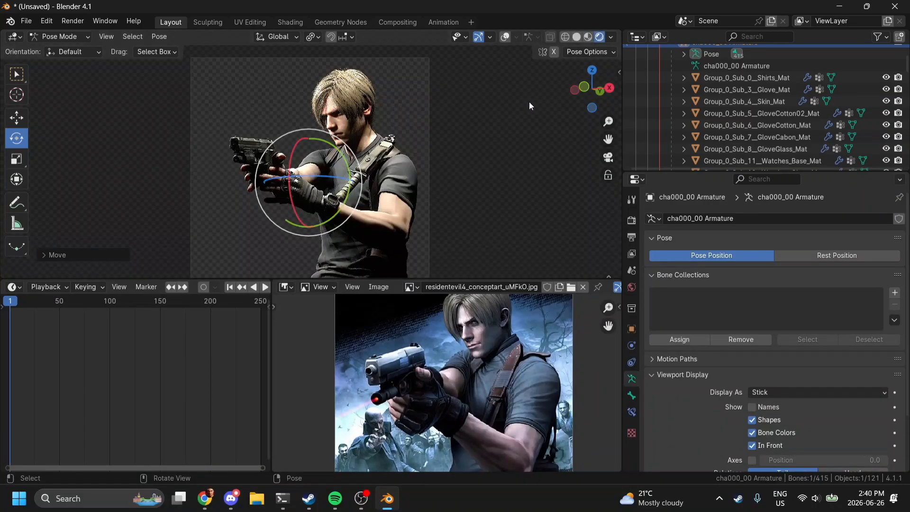
- Check the rendered pose at different distances, then return to Object Mode and turn the viewport overlays back on
{"action": "scroll", "coordinate": [529, 101], "scroll_direction": "down", "scroll_amount": 5}
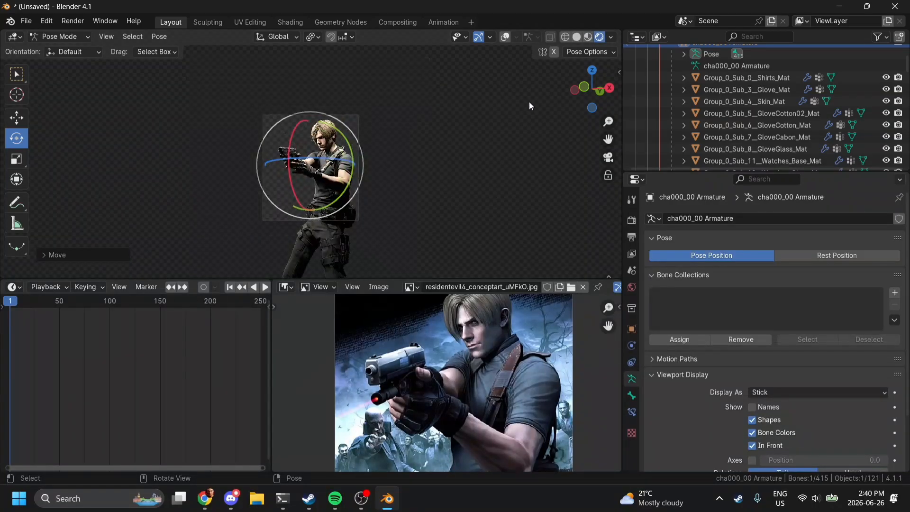
{"action": "scroll", "coordinate": [532, 92], "scroll_direction": "up", "scroll_amount": 6}
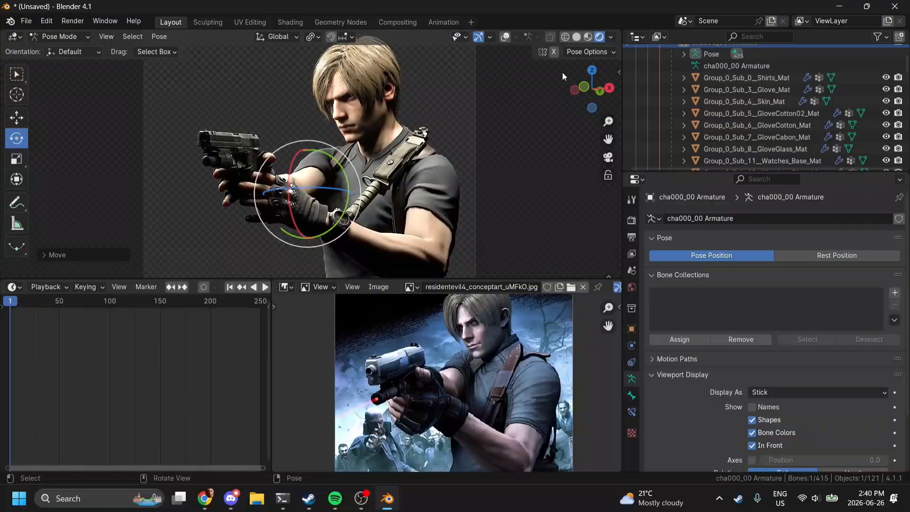
{"action": "key", "text": "ctrl+Tab"}
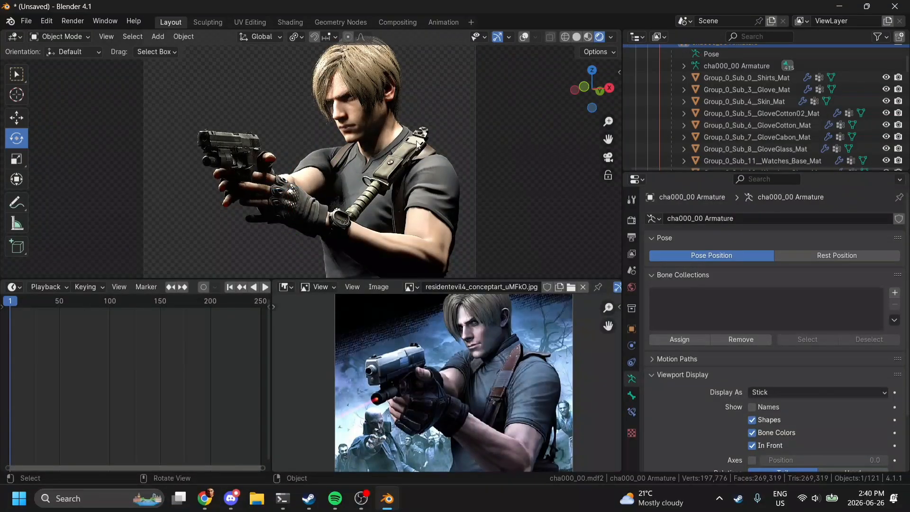
{"action": "left_click", "coordinate": [527, 35]}
- Collapse the cha000_00 Armature hierarchy and delete all lights listed in the light collection
{"action": "scroll", "coordinate": [662, 80], "scroll_direction": "up", "scroll_amount": 4}
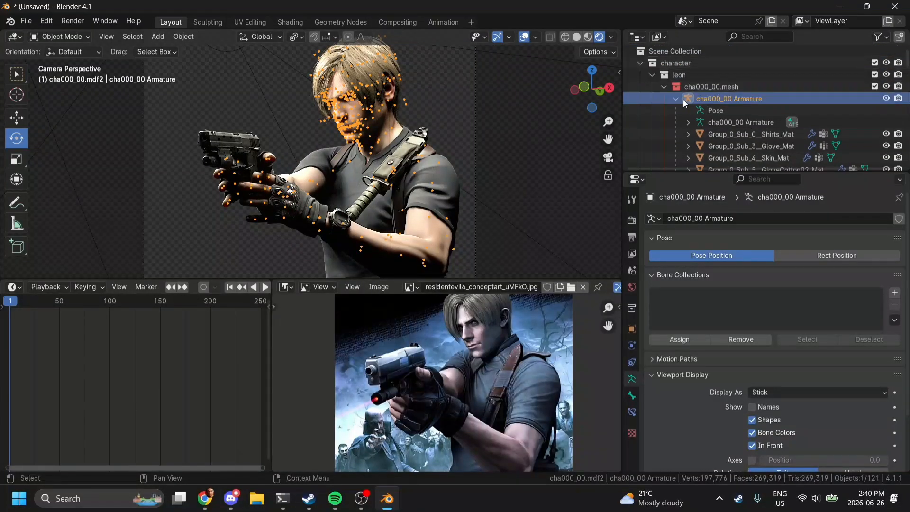
{"action": "left_click", "coordinate": [675, 99]}
{"action": "scroll", "coordinate": [676, 99], "scroll_direction": "down", "scroll_amount": 8}
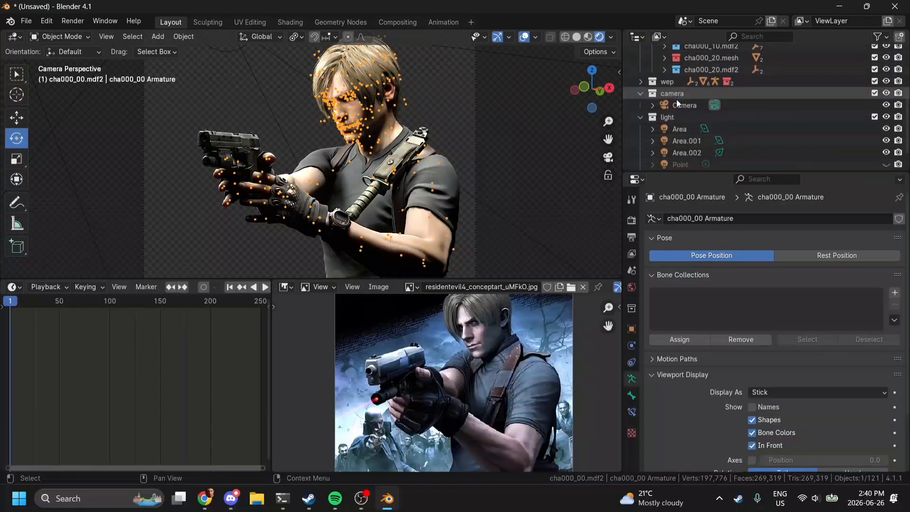
{"action": "scroll", "coordinate": [499, 340], "scroll_direction": "up", "scroll_amount": 2}
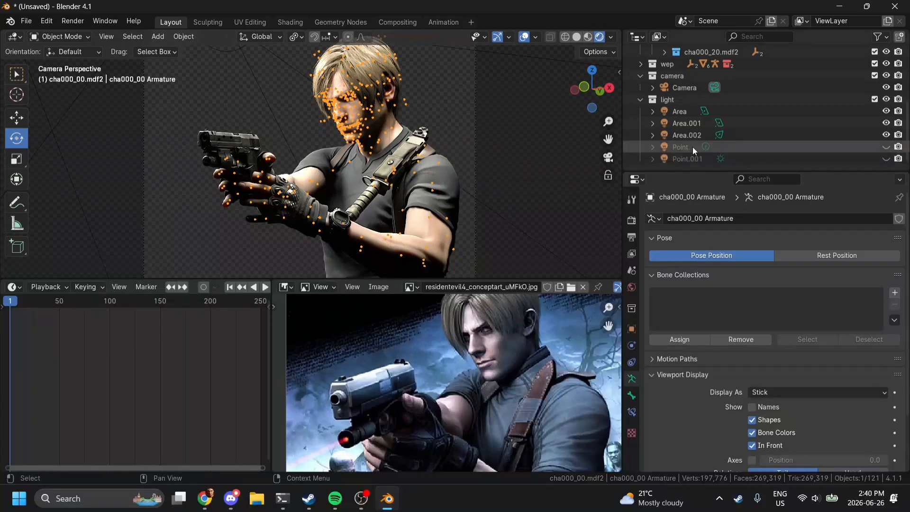
{"action": "left_click_drag", "start_coordinate": [638, 164], "coordinate": [685, 110]}
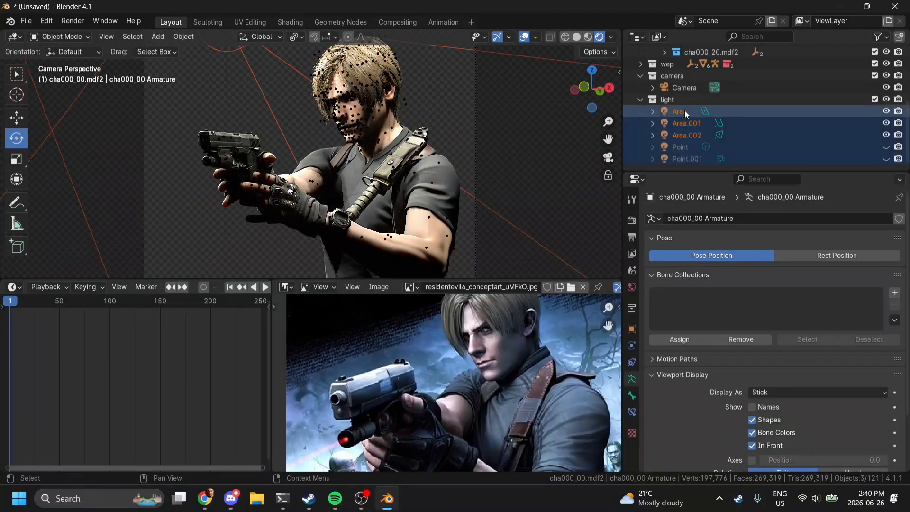
{"action": "key", "text": "Delete"}
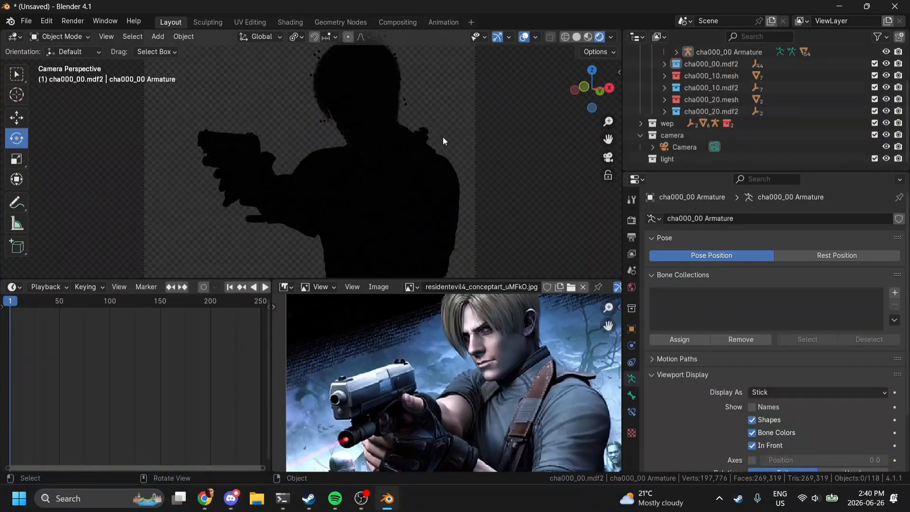
- Hide the character's armature in the viewport and add an area light to the scene
{"action": "left_click", "coordinate": [323, 125]}
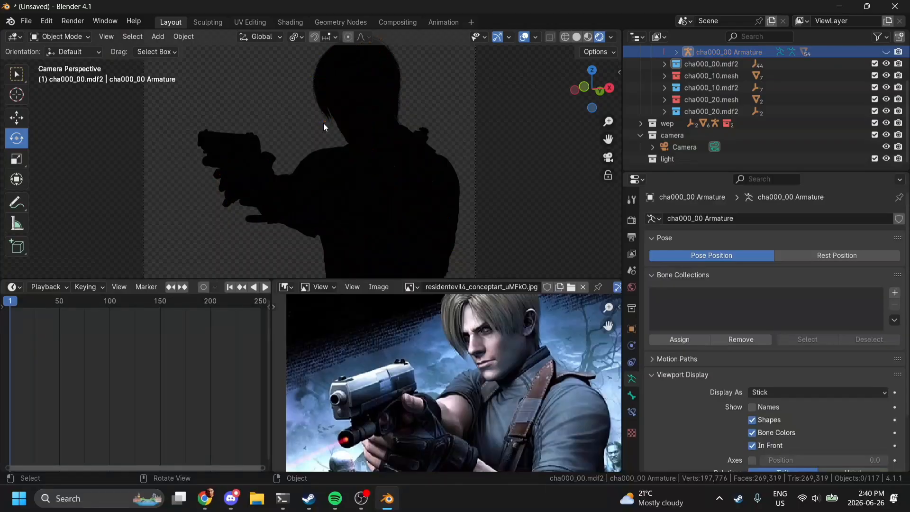
{"action": "scroll", "coordinate": [323, 125], "scroll_direction": "down", "scroll_amount": 3}
{"action": "left_click", "coordinate": [573, 91]}
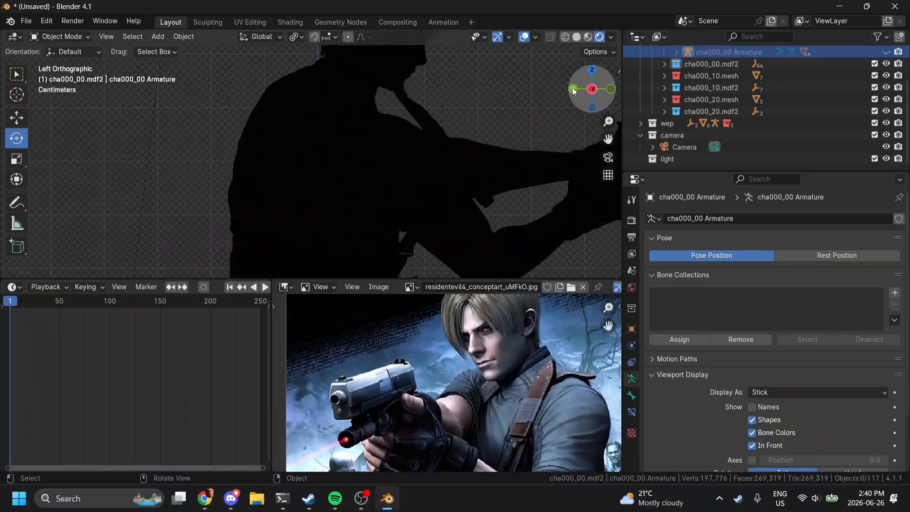
{"action": "key", "text": "shift+a"}
{"action": "mouse_move", "coordinate": [506, 201]}
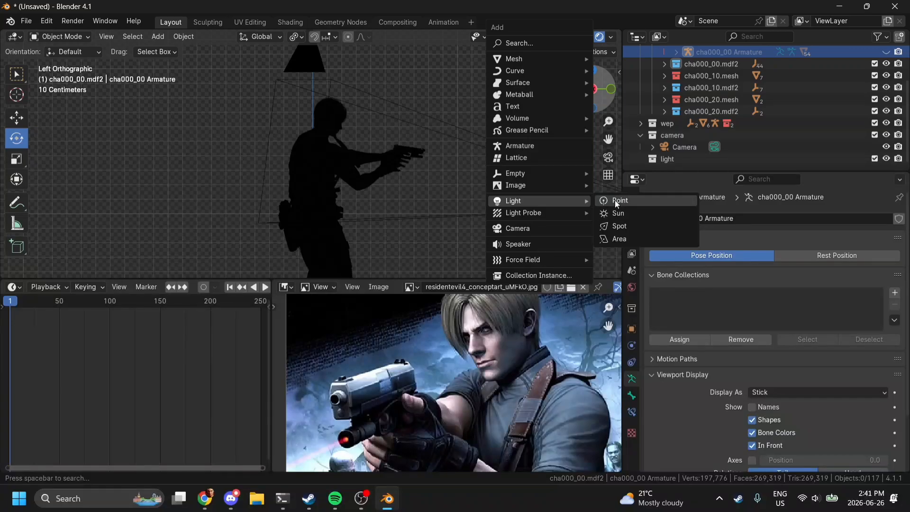
{"action": "left_click", "coordinate": [605, 238]}
- Move the new area light from the cha000_00.mdf2 collection into the light collection and make that collection active
{"action": "left_click", "coordinate": [571, 90]}
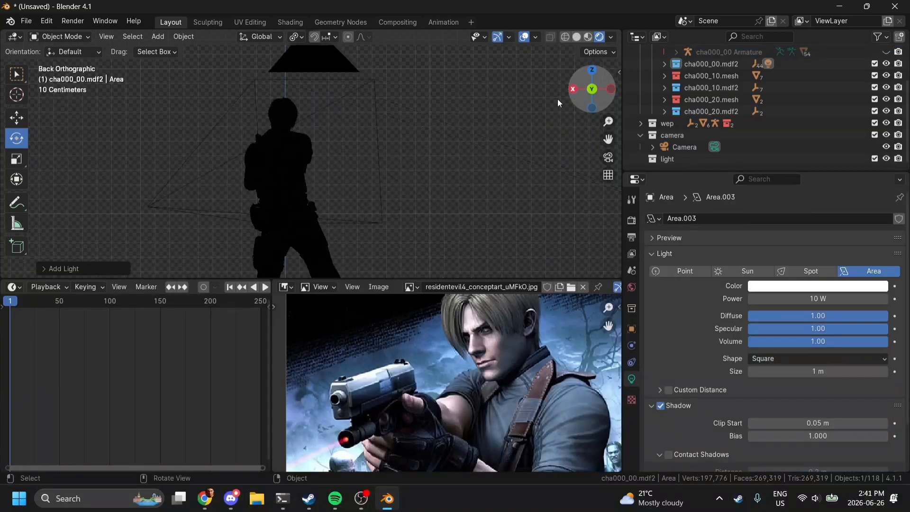
{"action": "scroll", "coordinate": [657, 93], "scroll_direction": "up", "scroll_amount": 4}
{"action": "left_click", "coordinate": [658, 109]}
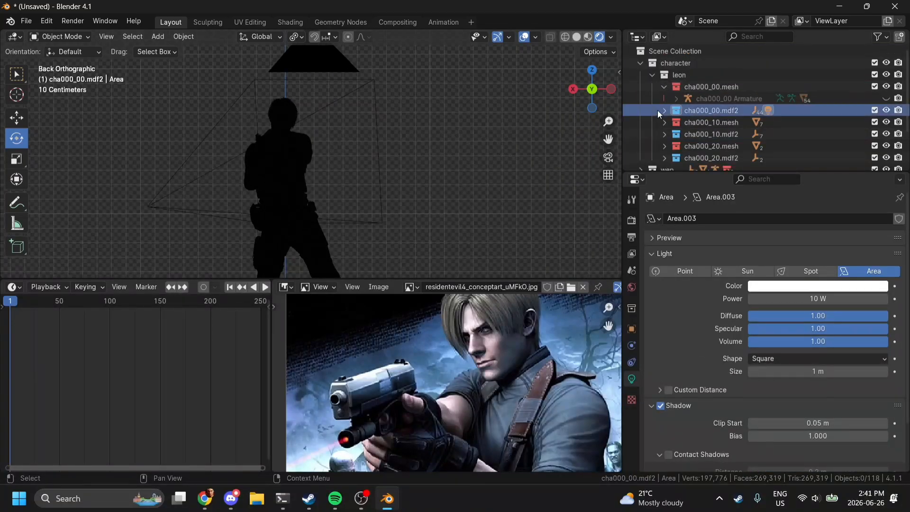
{"action": "left_click", "coordinate": [665, 110]}
{"action": "scroll", "coordinate": [667, 111], "scroll_direction": "down", "scroll_amount": 3}
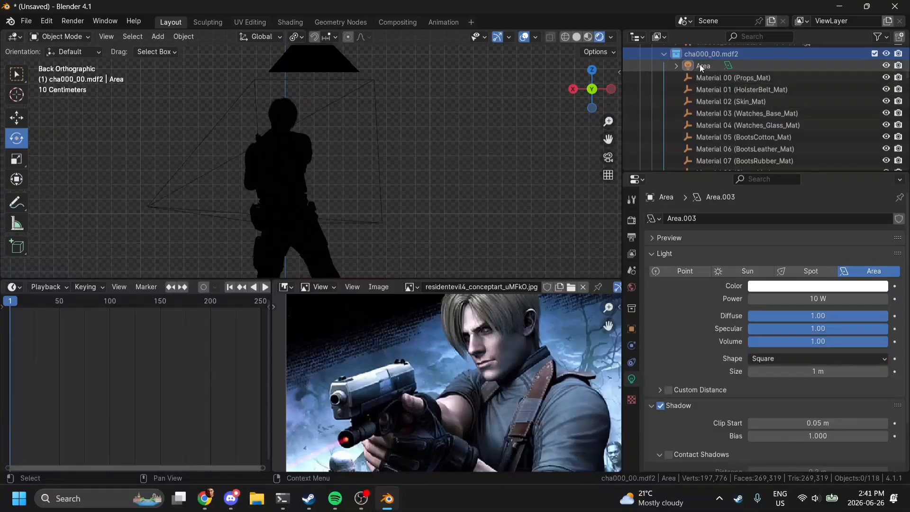
{"action": "left_click_drag", "start_coordinate": [701, 65], "coordinate": [694, 156]}
{"action": "scroll", "coordinate": [695, 156], "scroll_direction": "up", "scroll_amount": 15}
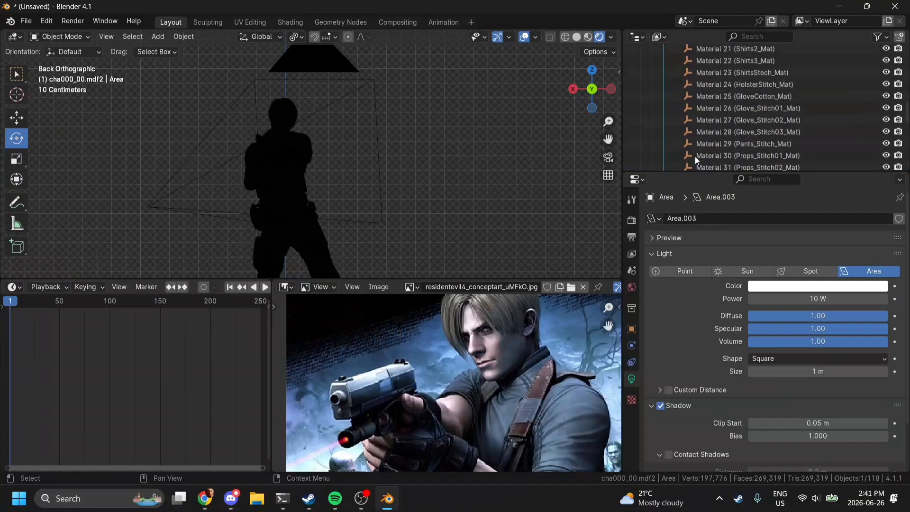
{"action": "scroll", "coordinate": [678, 82], "scroll_direction": "up", "scroll_amount": 5}
{"action": "left_click", "coordinate": [664, 110]}
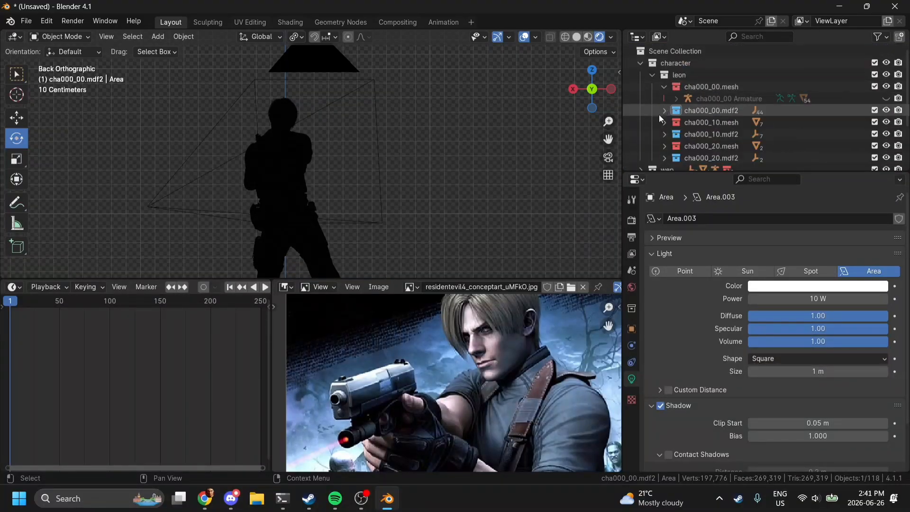
{"action": "scroll", "coordinate": [659, 114], "scroll_direction": "down", "scroll_amount": 3}
{"action": "left_click", "coordinate": [676, 148]}
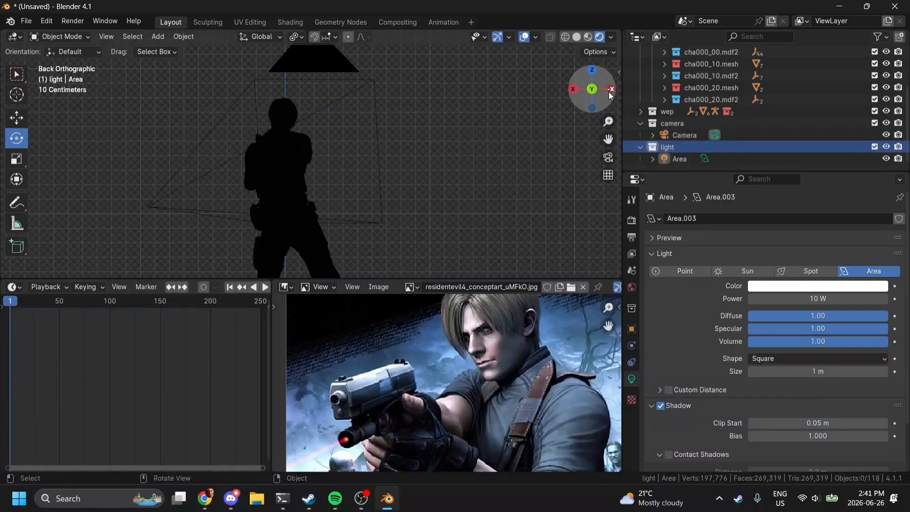
- Position the area light above and in front of the character at about X -0.48 m, Y -0.75 m, Z 2.09 m
{"action": "left_click", "coordinate": [612, 90]}
{"action": "left_click", "coordinate": [679, 159]}
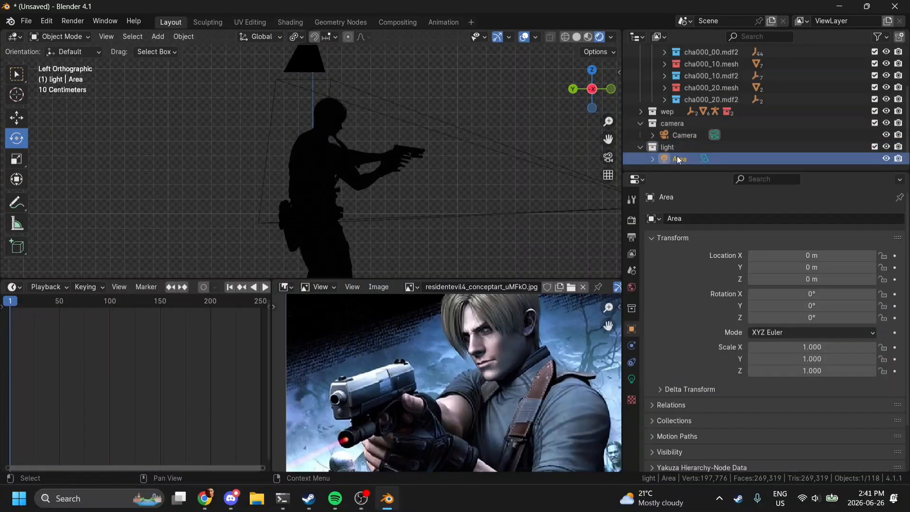
{"action": "key", "text": "g"}
{"action": "left_click", "coordinate": [410, 257]}
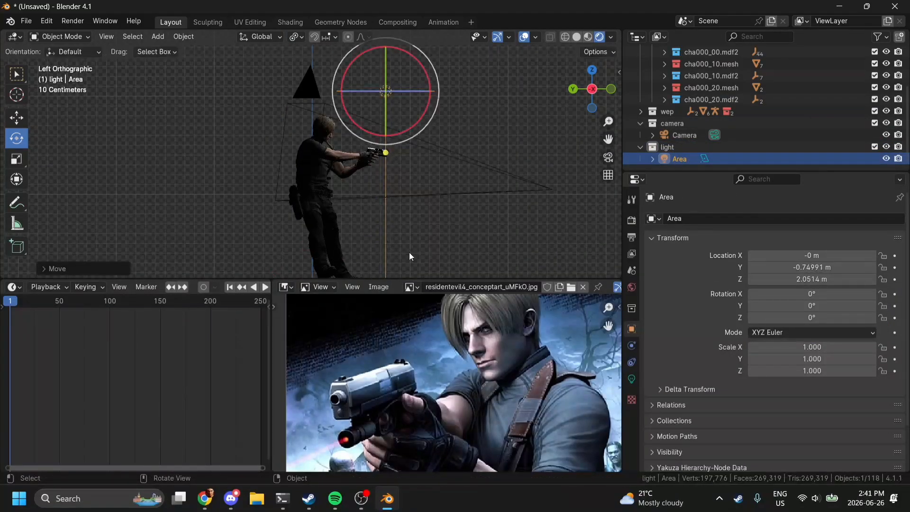
{"action": "left_click", "coordinate": [610, 88]}
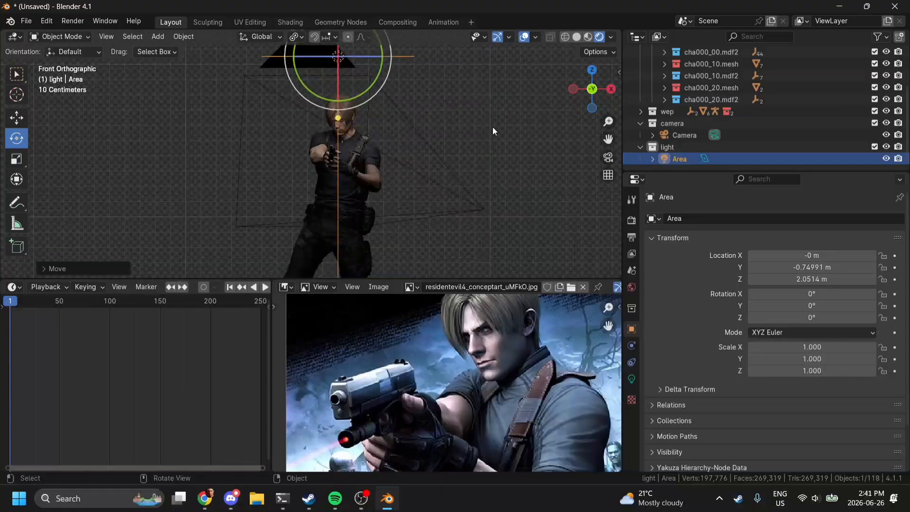
{"action": "key", "text": "g"}
{"action": "left_click", "coordinate": [417, 120]}
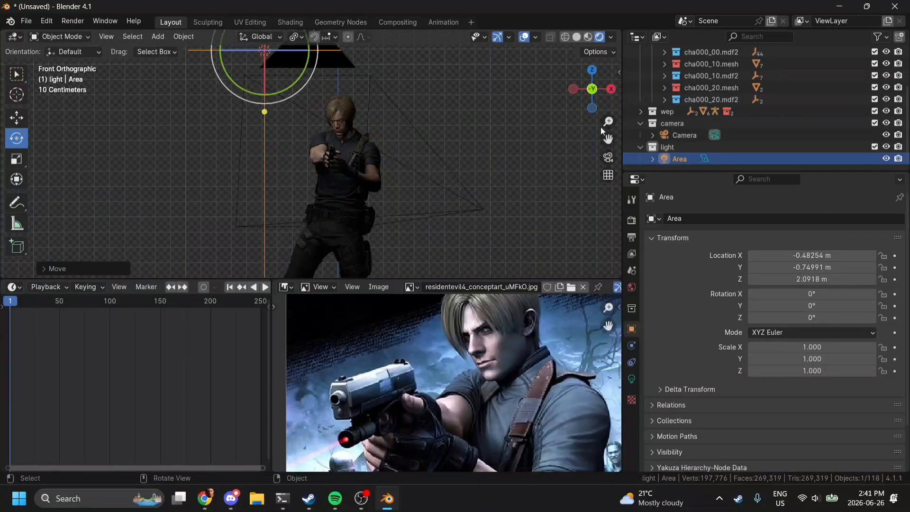
- Set the area light's shadow bias to 0.001 and its power to about 41.1 W while viewing through the camera
{"action": "left_click", "coordinate": [606, 160]}
{"action": "scroll", "coordinate": [501, 198], "scroll_direction": "up", "scroll_amount": 4}
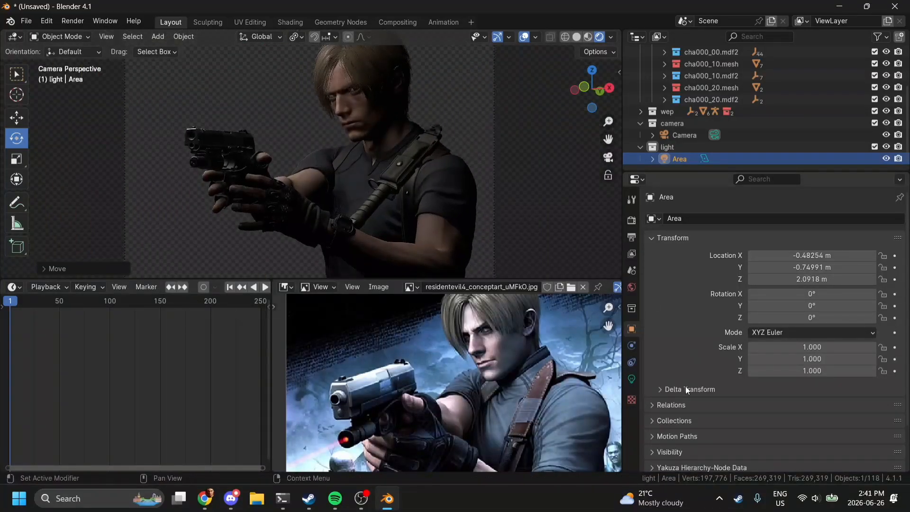
{"action": "left_click", "coordinate": [631, 378]}
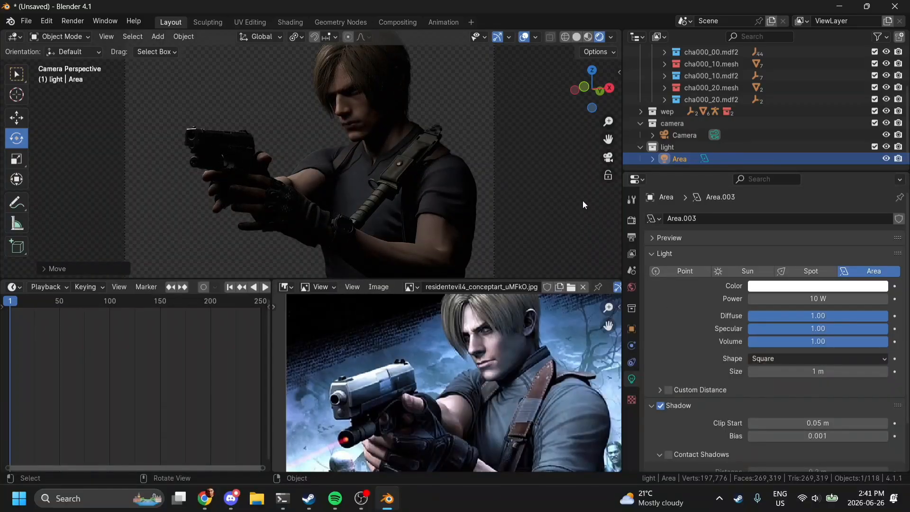
{"action": "scroll", "coordinate": [582, 201], "scroll_direction": "down", "scroll_amount": 1}
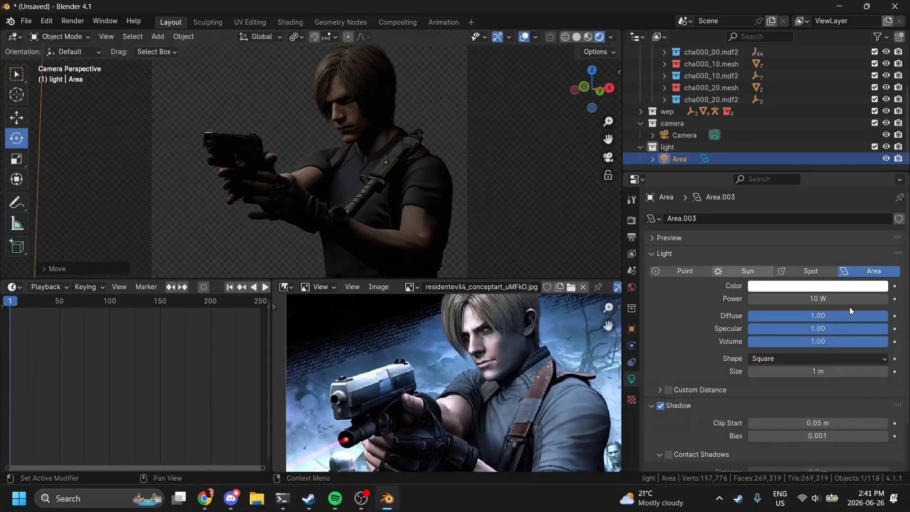
{"action": "mouse_move", "coordinate": [812, 299]}
{"action": "left_mouse_down"}
{"action": "mouse_move", "coordinate": [801, 299]}
{"action": "mouse_move", "coordinate": [834, 299]}
{"action": "mouse_move", "coordinate": [801, 298]}
{"action": "mouse_move", "coordinate": [813, 299]}
{"action": "left_mouse_up"}
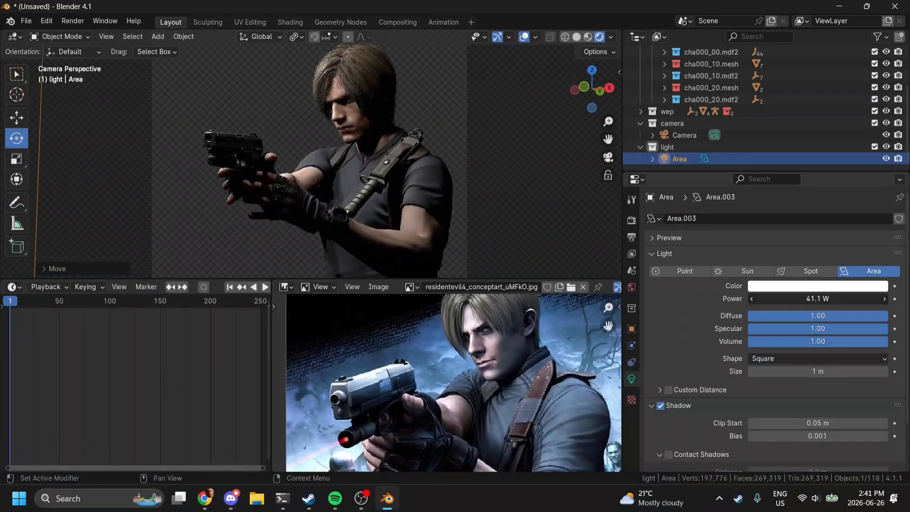
- Change the light's type to Sun and rotate it to shine diagonally onto the character
{"action": "scroll", "coordinate": [537, 131], "scroll_direction": "down", "scroll_amount": 3}
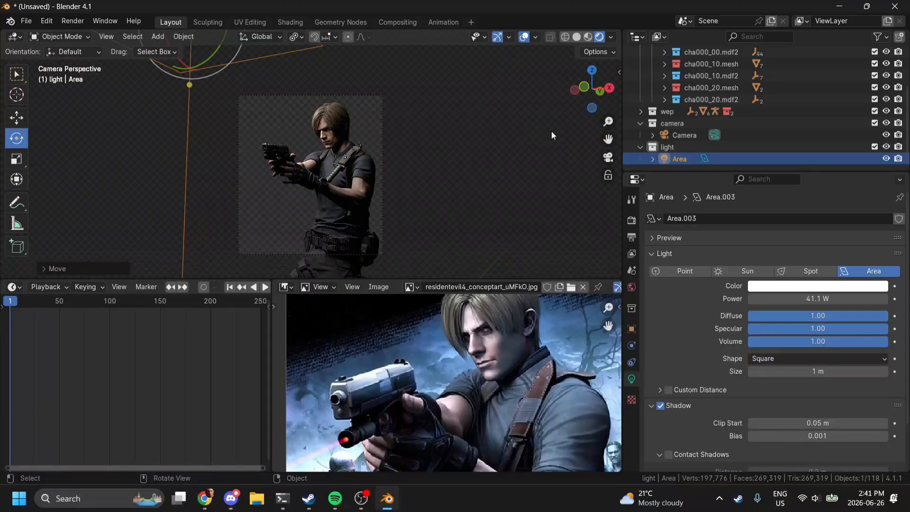
{"action": "left_click", "coordinate": [721, 267]}
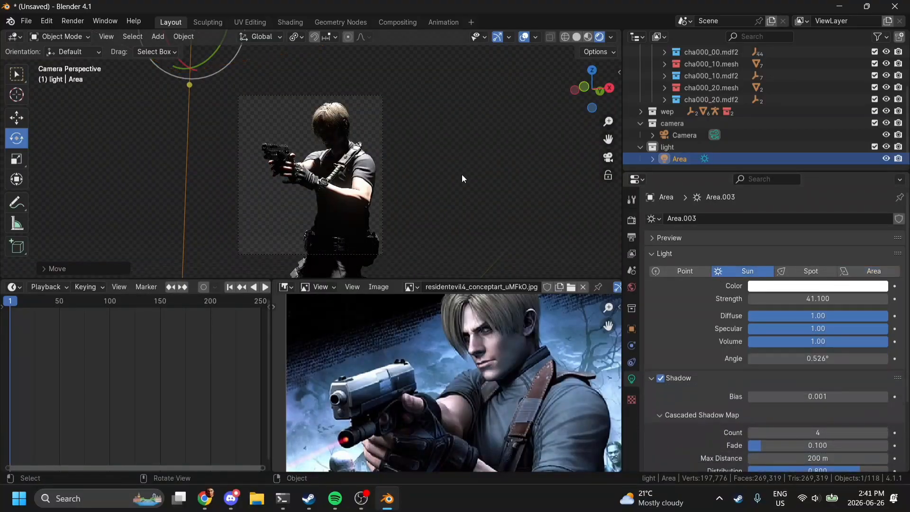
{"action": "scroll", "coordinate": [411, 162], "scroll_direction": "down", "scroll_amount": 2}
{"action": "left_click_drag", "start_coordinate": [234, 82], "coordinate": [266, 92]}
{"action": "left_click_drag", "start_coordinate": [274, 47], "coordinate": [278, 58]}
{"action": "scroll", "coordinate": [331, 133], "scroll_direction": "up", "scroll_amount": 6}
{"action": "scroll", "coordinate": [332, 133], "scroll_direction": "down", "scroll_amount": 2}
- Reduce the sun's cascaded shadow max distance to 4 m and set its strength to about 13.18
{"action": "left_click", "coordinate": [799, 458]}
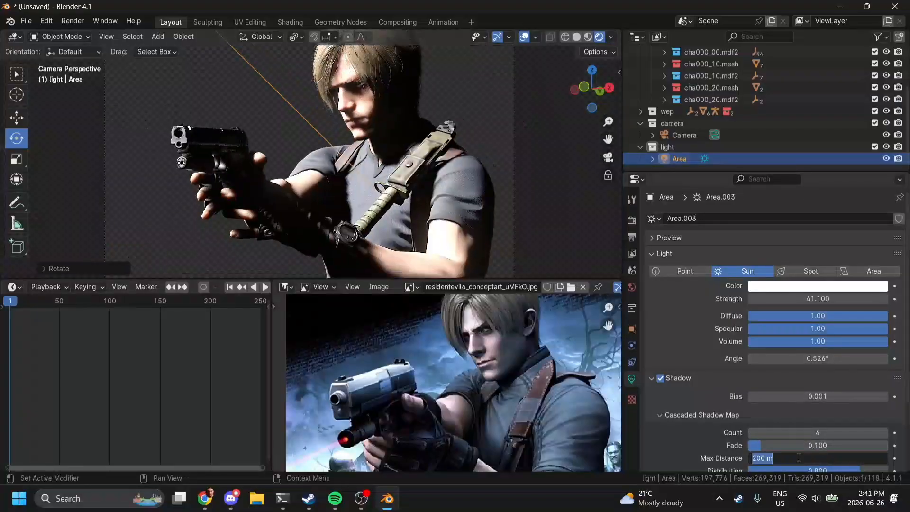
{"action": "type", "text": "10"}
{"action": "key", "text": "Return"}
{"action": "mouse_move", "coordinate": [799, 459]}
{"action": "left_mouse_down"}
{"action": "mouse_move", "coordinate": [782, 458]}
{"action": "mouse_move", "coordinate": [790, 458]}
{"action": "left_mouse_up"}
{"action": "left_click_drag", "start_coordinate": [836, 299], "coordinate": [806, 299]}
- Rotate the sun light from an axis-aligned view and check the shading on the character through the camera
{"action": "scroll", "coordinate": [559, 123], "scroll_direction": "down", "scroll_amount": 7}
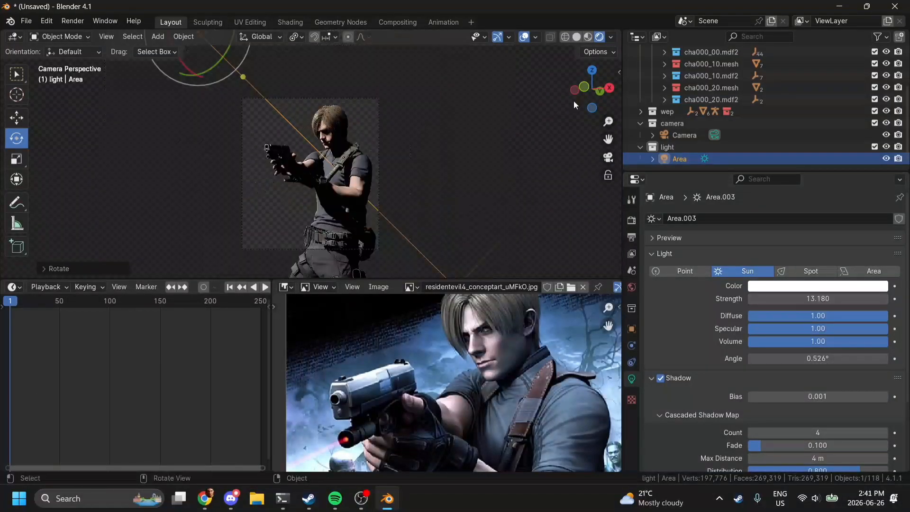
{"action": "left_click", "coordinate": [584, 87]}
{"action": "left_click_drag", "start_coordinate": [348, 94], "coordinate": [523, 47]}
{"action": "left_click", "coordinate": [608, 157]}
{"action": "scroll", "coordinate": [524, 102], "scroll_direction": "up", "scroll_amount": 8}
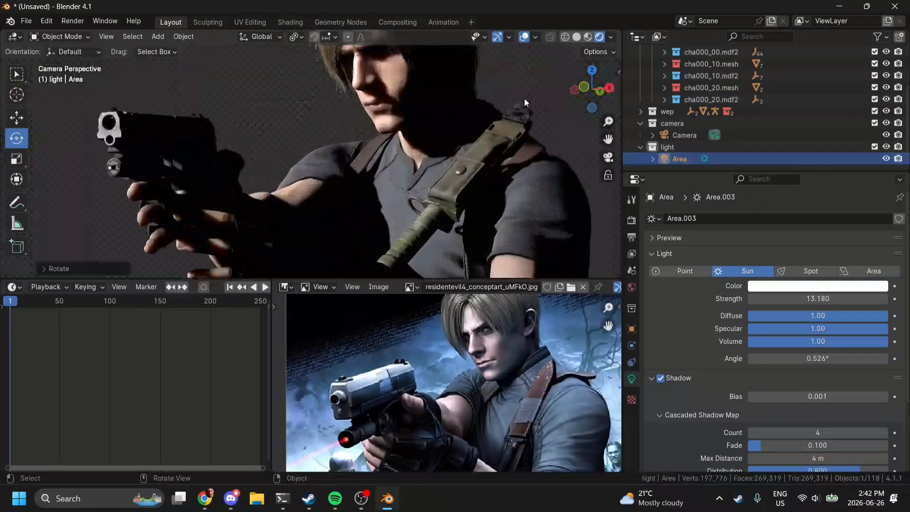
- Adjust the sun light's direction with several rotations in the camera view and inspect the shading up close
{"action": "scroll", "coordinate": [524, 103], "scroll_direction": "down", "scroll_amount": 8}
{"action": "left_click_drag", "start_coordinate": [236, 82], "coordinate": [256, 90]}
{"action": "left_click_drag", "start_coordinate": [272, 94], "coordinate": [256, 111]}
{"action": "left_click_drag", "start_coordinate": [236, 78], "coordinate": [253, 88]}
{"action": "left_click_drag", "start_coordinate": [271, 96], "coordinate": [283, 21]}
{"action": "scroll", "coordinate": [448, 382], "scroll_direction": "up", "scroll_amount": 1}
{"action": "scroll", "coordinate": [453, 158], "scroll_direction": "up", "scroll_amount": 7}
- Redirect the sun light with trackball rotations and compare the character's face and shoulder shading with the reference
{"action": "scroll", "coordinate": [453, 157], "scroll_direction": "down", "scroll_amount": 8}
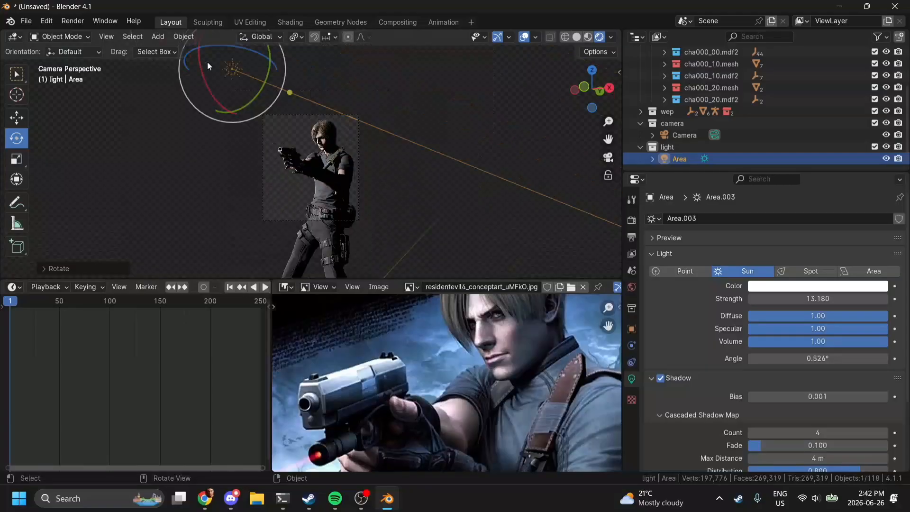
{"action": "left_click_drag", "start_coordinate": [207, 62], "coordinate": [237, 78]}
{"action": "left_click_drag", "start_coordinate": [228, 77], "coordinate": [273, 78]}
{"action": "scroll", "coordinate": [426, 185], "scroll_direction": "up", "scroll_amount": 7}
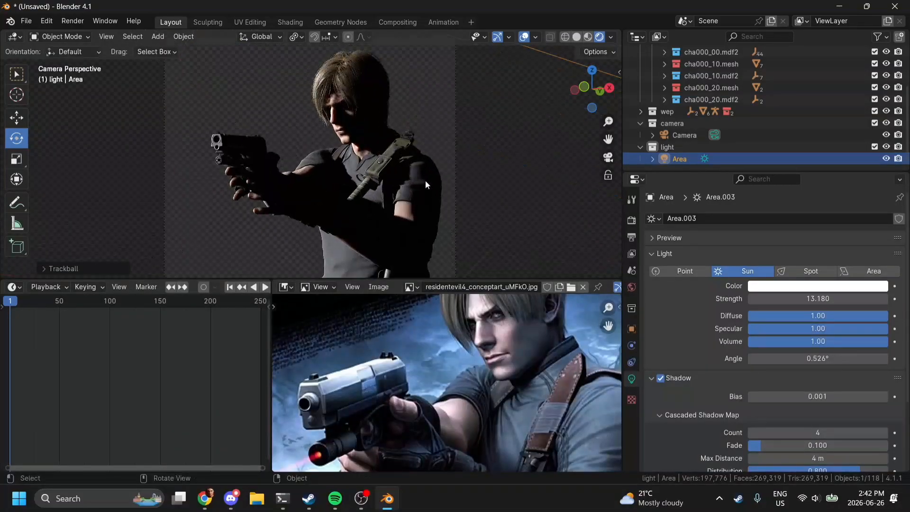
- Hide the viewport toolbar and move the sun light inside the camera frame, near the character's head
{"action": "key", "text": "t"}
{"action": "left_click_drag", "start_coordinate": [608, 139], "coordinate": [571, 66]}
{"action": "key", "text": "g"}
{"action": "left_click", "coordinate": [484, 209]}
{"action": "scroll", "coordinate": [474, 190], "scroll_direction": "up", "scroll_amount": 3}
{"action": "key", "text": "g"}
{"action": "left_click", "coordinate": [516, 254]}
- Reorient the sun light with trackball and plain rotations to aim it steeply down across the character's arms
{"action": "left_click_drag", "start_coordinate": [223, 83], "coordinate": [199, 88]}
{"action": "scroll", "coordinate": [184, 94], "scroll_direction": "down", "scroll_amount": 4}
{"action": "left_click_drag", "start_coordinate": [249, 128], "coordinate": [244, 100]}
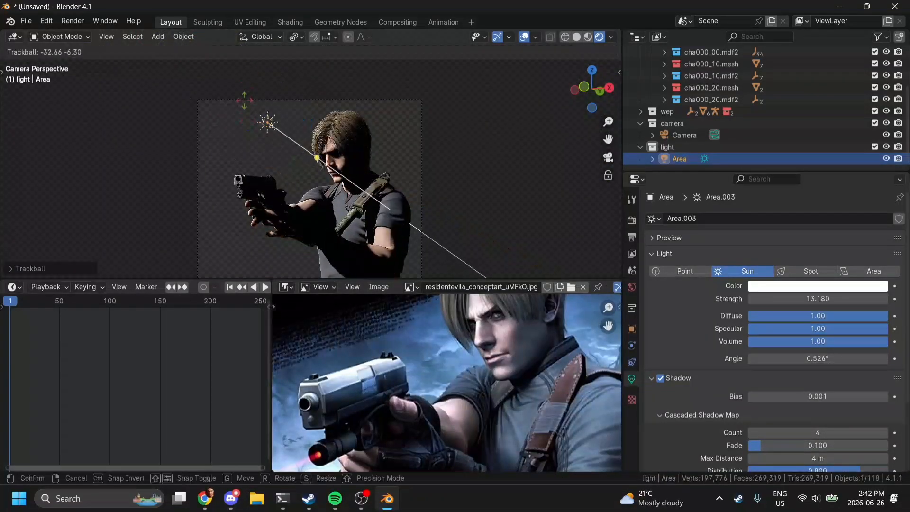
{"action": "key", "text": "r"}
{"action": "key", "text": "r"}
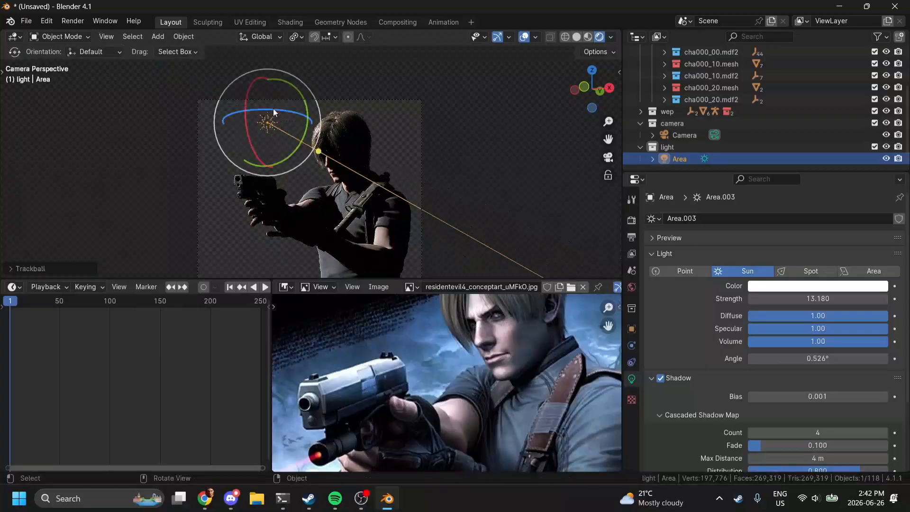
{"action": "key", "text": "r"}
{"action": "key", "text": "Return"}
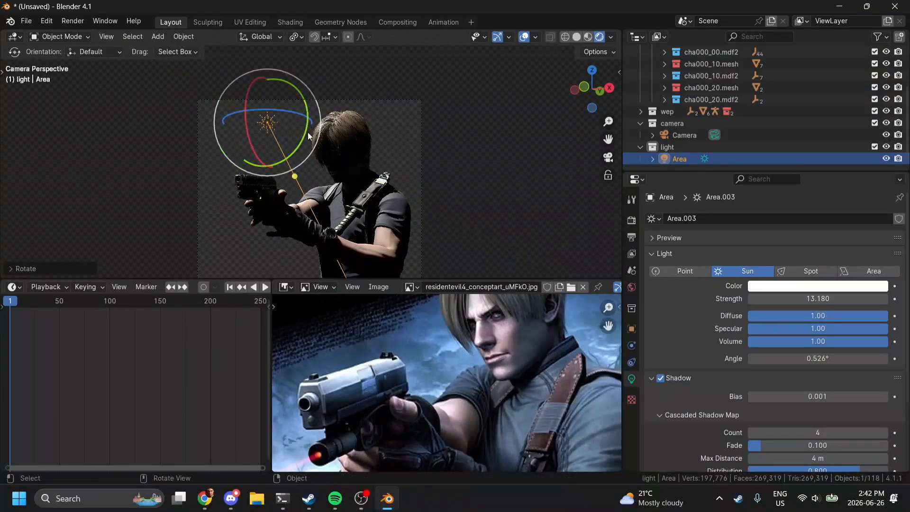
- Examine the sun light's shading on the character from the camera, side and front views
{"action": "scroll", "coordinate": [345, 125], "scroll_direction": "down", "scroll_amount": 2}
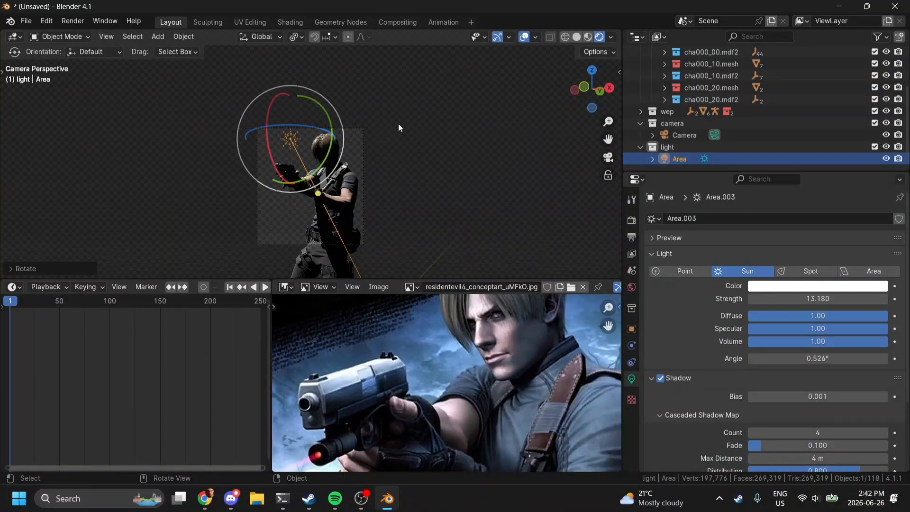
{"action": "scroll", "coordinate": [420, 114], "scroll_direction": "up", "scroll_amount": 6}
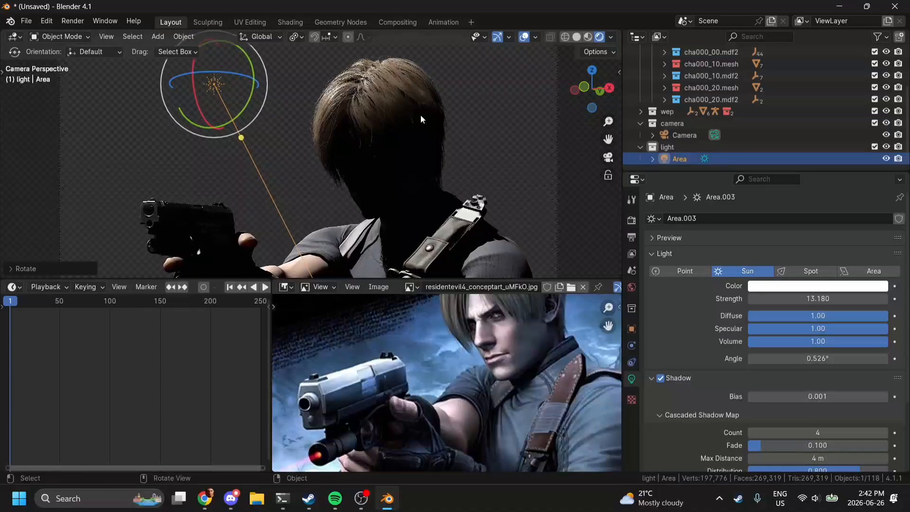
{"action": "left_click_drag", "start_coordinate": [583, 86], "coordinate": [736, 99]}
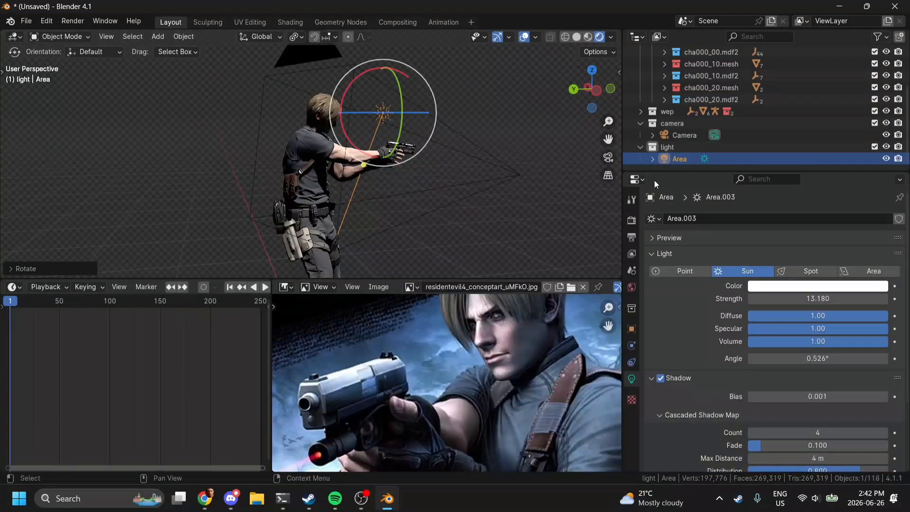
{"action": "left_click", "coordinate": [611, 89]}
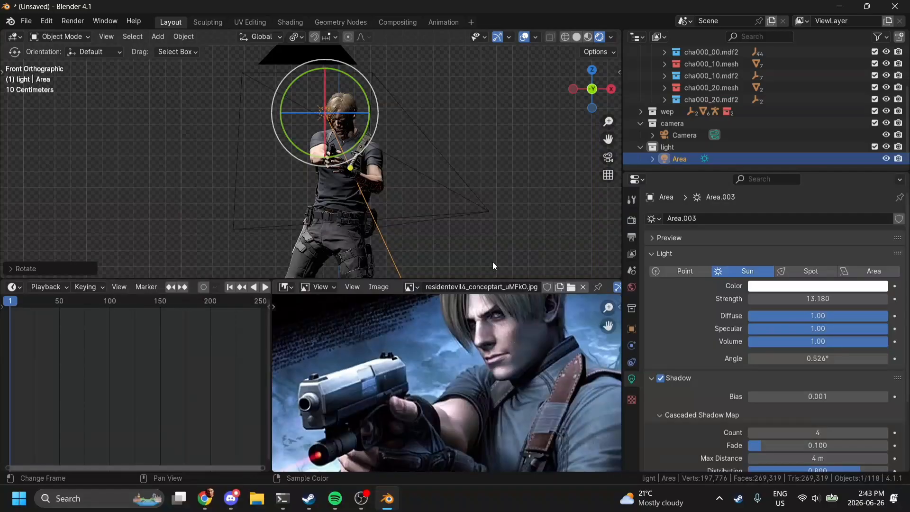
{"action": "scroll", "coordinate": [479, 129], "scroll_direction": "up", "scroll_amount": 4}
{"action": "left_click", "coordinate": [605, 160]}
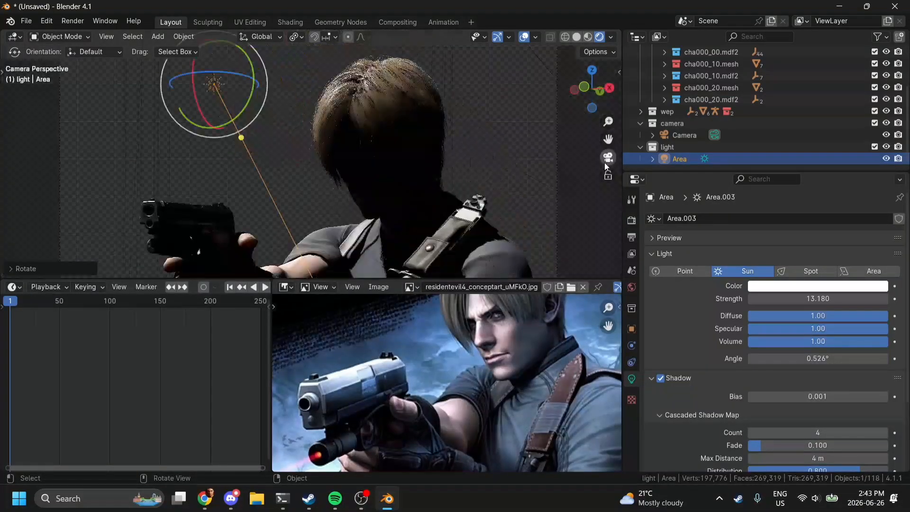
- Add a point light to the light collection and place it in front of the character's face in the left side view
{"action": "left_click", "coordinate": [683, 147]}
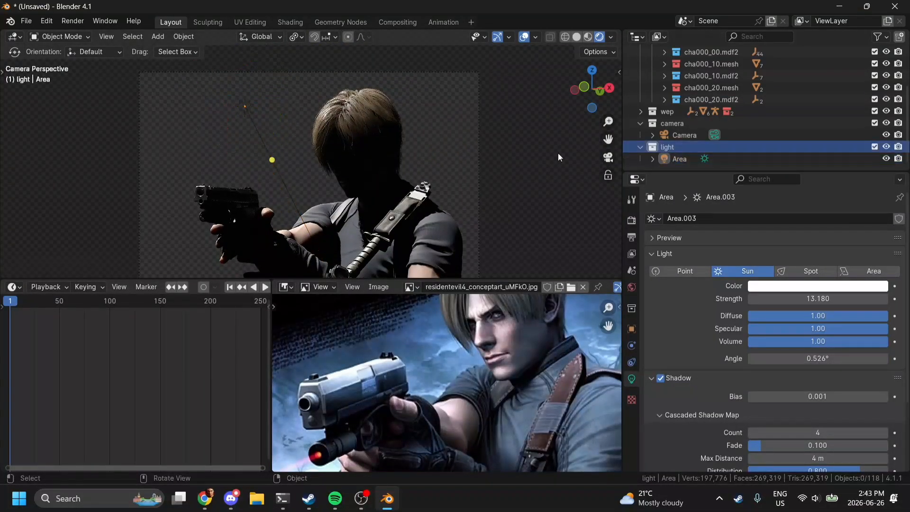
{"action": "key", "text": "shift+a"}
{"action": "mouse_move", "coordinate": [542, 203]}
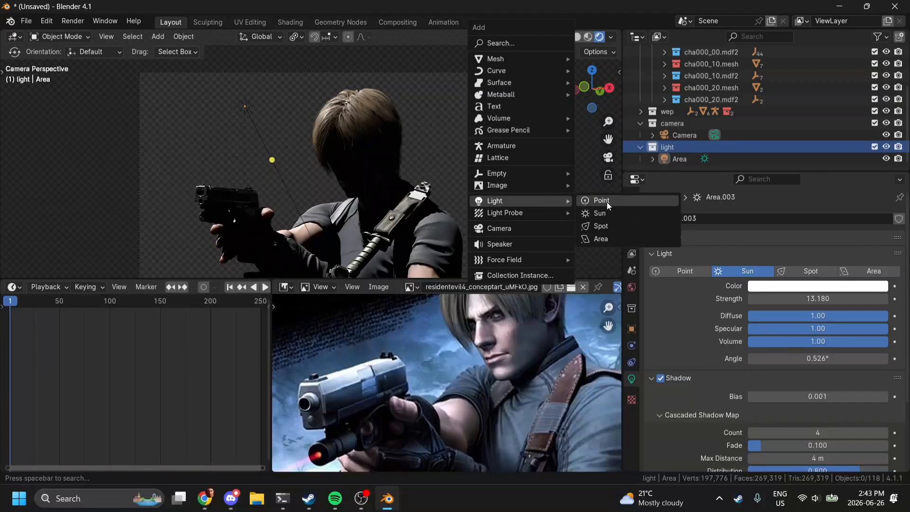
{"action": "left_click", "coordinate": [606, 201]}
{"action": "left_click", "coordinate": [575, 87]}
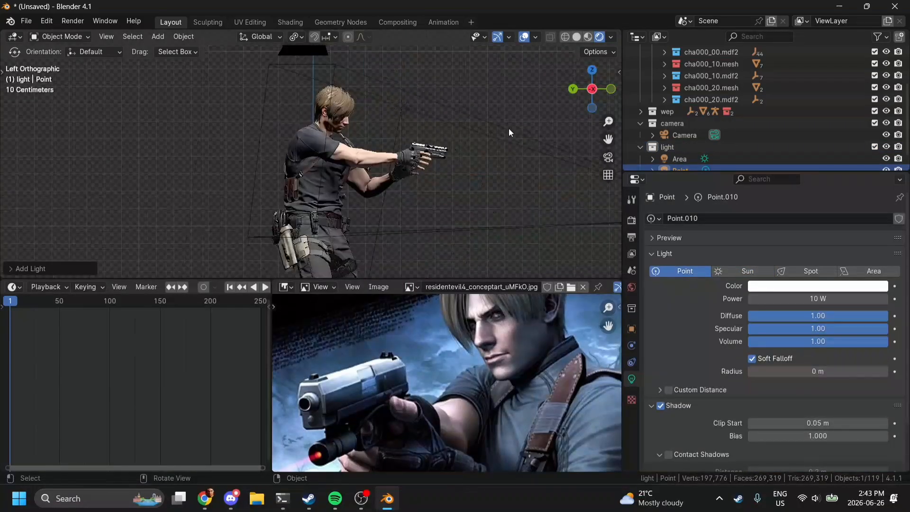
{"action": "scroll", "coordinate": [508, 128], "scroll_direction": "down", "scroll_amount": 3}
{"action": "key", "text": "g"}
{"action": "left_click", "coordinate": [545, 205]}
{"action": "scroll", "coordinate": [545, 204], "scroll_direction": "up", "scroll_amount": 2}
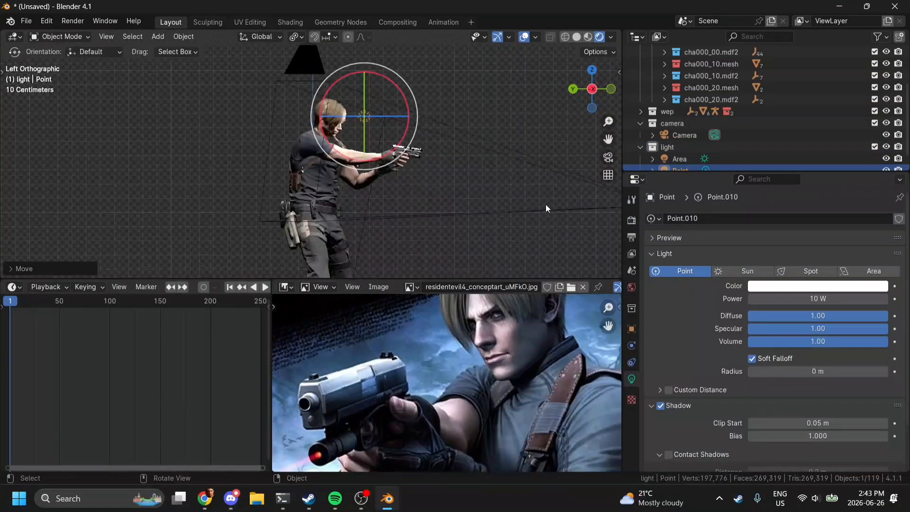
- Shift the point light beside the character's head from the front view and set its shadow bias to 0.001
{"action": "left_click", "coordinate": [610, 89]}
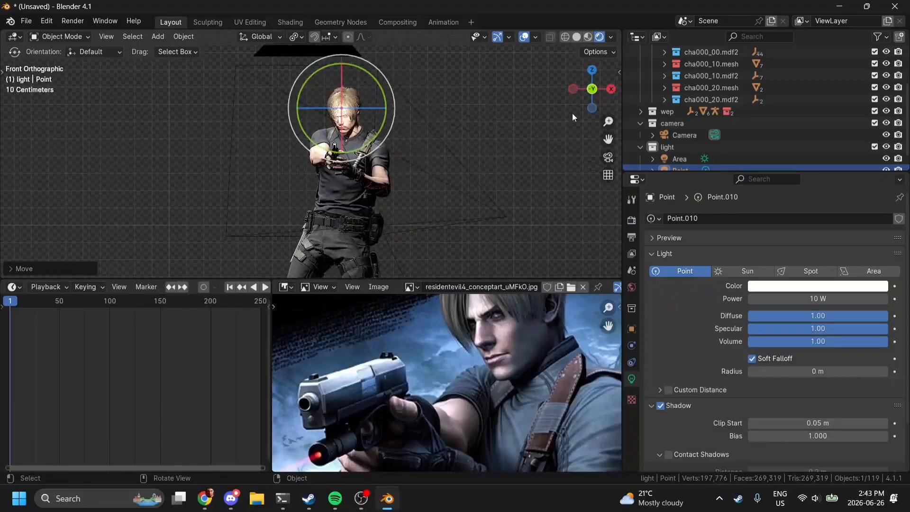
{"action": "scroll", "coordinate": [572, 113], "scroll_direction": "up", "scroll_amount": 2}
{"action": "key", "text": "g"}
{"action": "left_click", "coordinate": [534, 91]}
{"action": "left_click", "coordinate": [608, 157]}
{"action": "scroll", "coordinate": [561, 252], "scroll_direction": "down", "scroll_amount": 5}
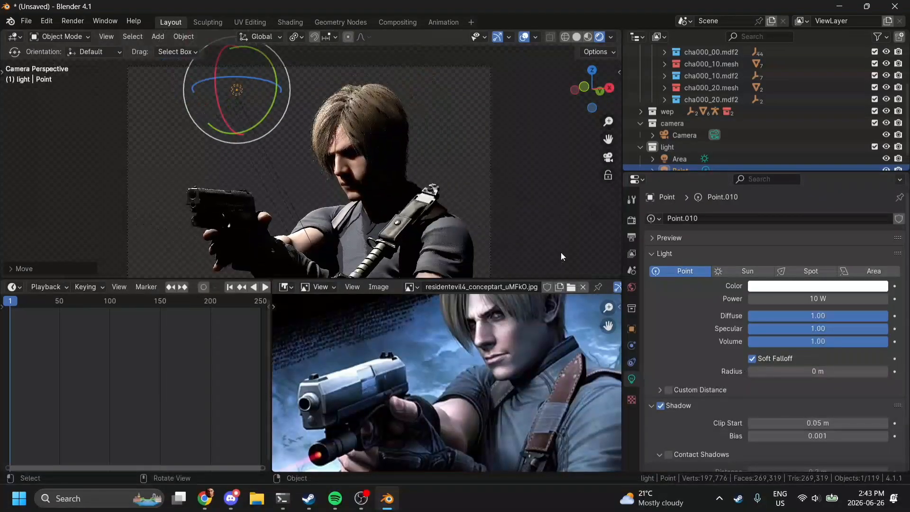
{"action": "left_click", "coordinate": [660, 406]}
{"action": "scroll", "coordinate": [426, 131], "scroll_direction": "down", "scroll_amount": 3}
{"action": "scroll", "coordinate": [689, 146], "scroll_direction": "down", "scroll_amount": 1}
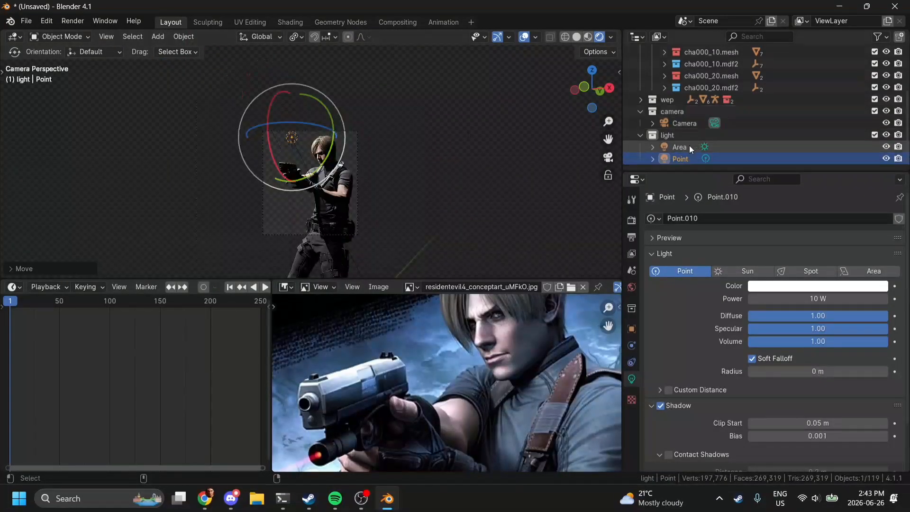
- Add an area light to the light collection, raise it in front of the character and rotate it in the left side view
{"action": "left_click", "coordinate": [687, 146]}
{"action": "key", "text": "KP_0"}
{"action": "left_click", "coordinate": [673, 135]}
{"action": "key", "text": "KP_1"}
{"action": "key", "text": "shift+a"}
{"action": "mouse_move", "coordinate": [523, 201]}
{"action": "left_click", "coordinate": [568, 239]}
{"action": "key", "text": "ctrl+KP_3"}
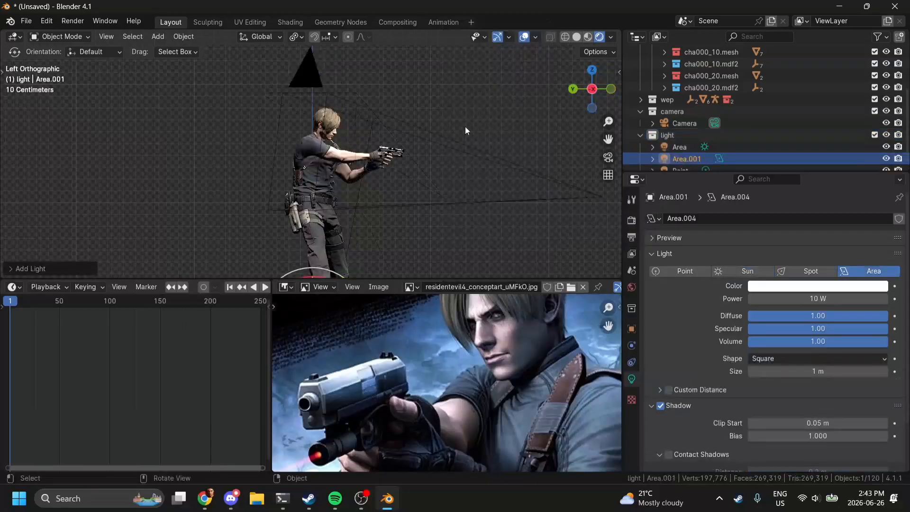
{"action": "key", "text": "g"}
{"action": "left_click", "coordinate": [495, 143]}
{"action": "key", "text": "r"}
{"action": "left_click", "coordinate": [503, 193]}
- Reposition the area light beside the character in the camera view and aim it at him with a trackball rotation
{"action": "key", "text": "KP_0"}
{"action": "key", "text": "g"}
{"action": "scroll", "coordinate": [335, 170], "scroll_direction": "down", "scroll_amount": 2}
{"action": "key", "text": "g"}
{"action": "left_click", "coordinate": [392, 164]}
{"action": "key", "text": "r"}
{"action": "key", "text": "r"}
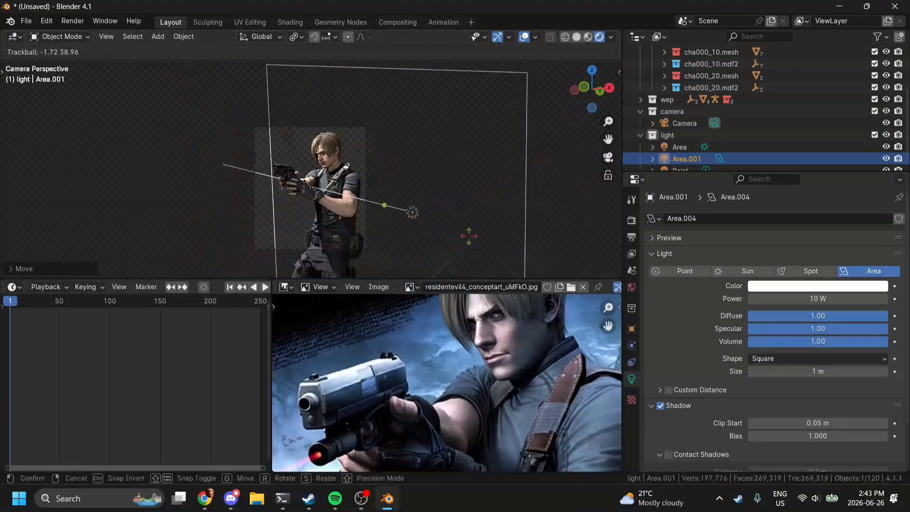
{"action": "left_click", "coordinate": [493, 237]}
- Compare the area light's effect with the reference arm and face shading, and delete the area light
{"action": "middle_click_drag", "start_coordinate": [590, 413], "coordinate": [524, 247]}
{"action": "scroll", "coordinate": [531, 204], "scroll_direction": "up", "scroll_amount": 3}
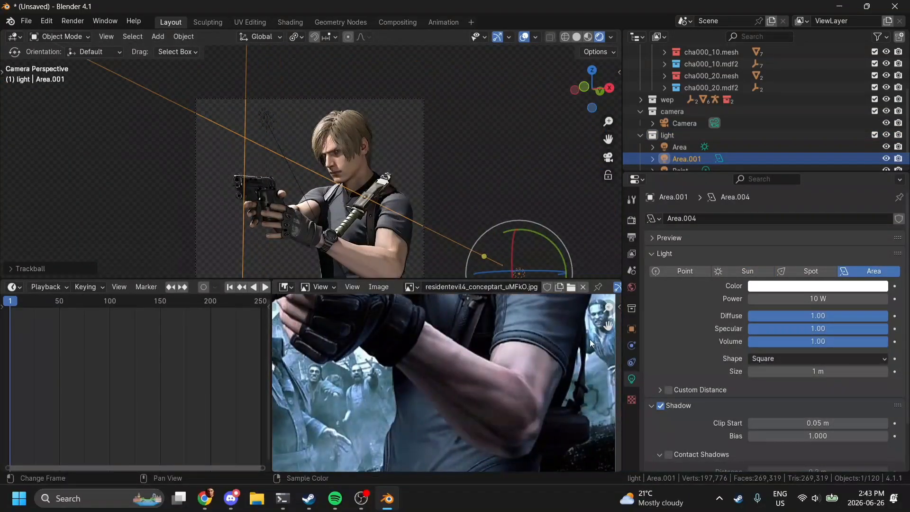
{"action": "scroll", "coordinate": [590, 339], "scroll_direction": "down", "scroll_amount": 2}
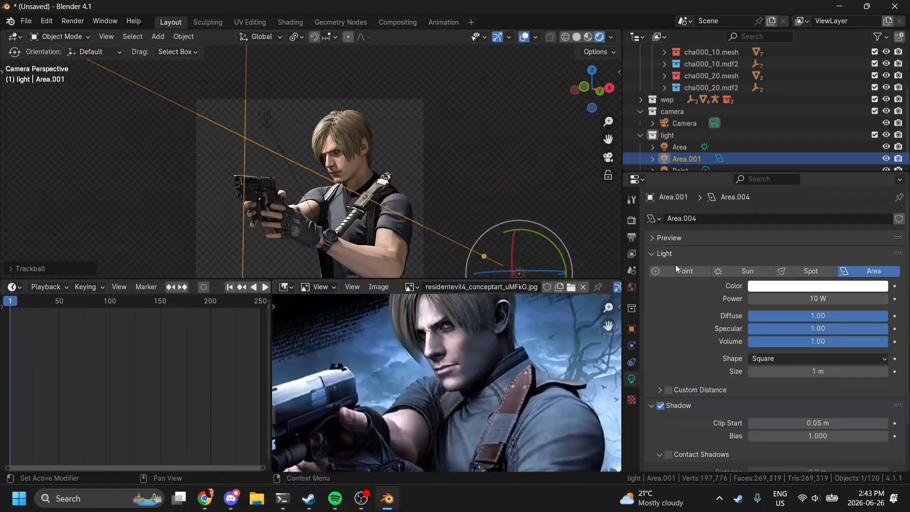
{"action": "scroll", "coordinate": [718, 142], "scroll_direction": "down", "scroll_amount": 1}
{"action": "key", "text": "Delete"}
- Add a second point light and place it to the character's side and behind his back using the front and right views
{"action": "key", "text": "KP_1"}
{"action": "key", "text": "shift+a"}
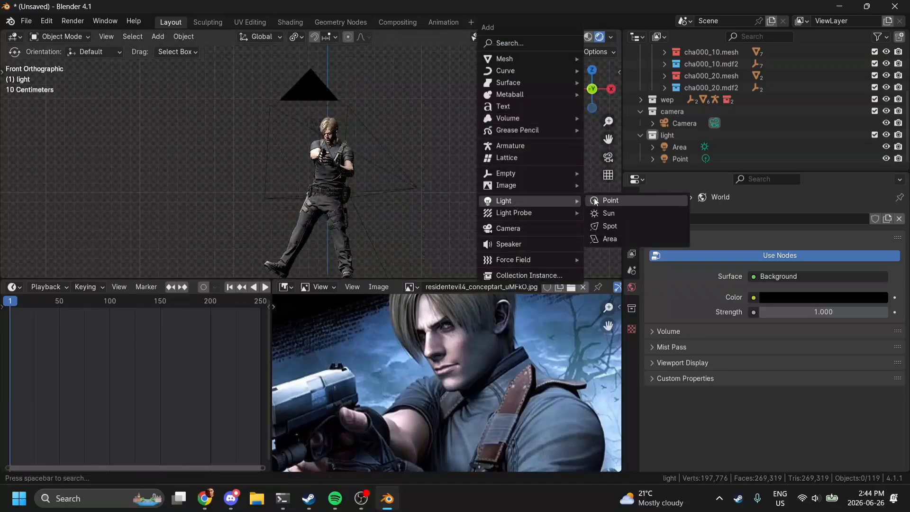
{"action": "left_click", "coordinate": [608, 200]}
{"action": "key", "text": "g"}
{"action": "left_click", "coordinate": [512, 99]}
{"action": "key", "text": "KP_3"}
{"action": "scroll", "coordinate": [472, 104], "scroll_direction": "up", "scroll_amount": 3}
{"action": "key", "text": "g"}
{"action": "left_click", "coordinate": [567, 100]}
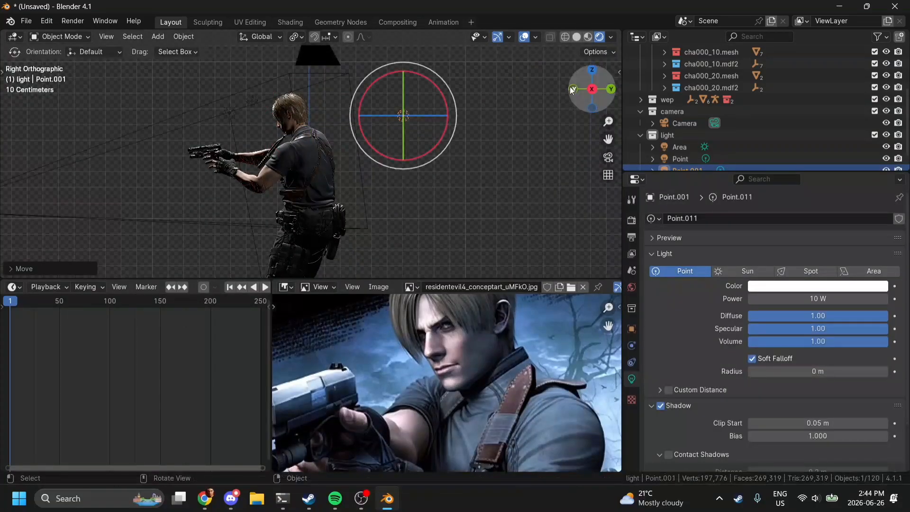
- Raise the second point light's power to 35.2 W and move it level with the character's shoulder, just outside the camera frame
{"action": "left_click", "coordinate": [573, 89]}
{"action": "scroll", "coordinate": [365, 128], "scroll_direction": "up", "scroll_amount": 1}
{"action": "key", "text": "g"}
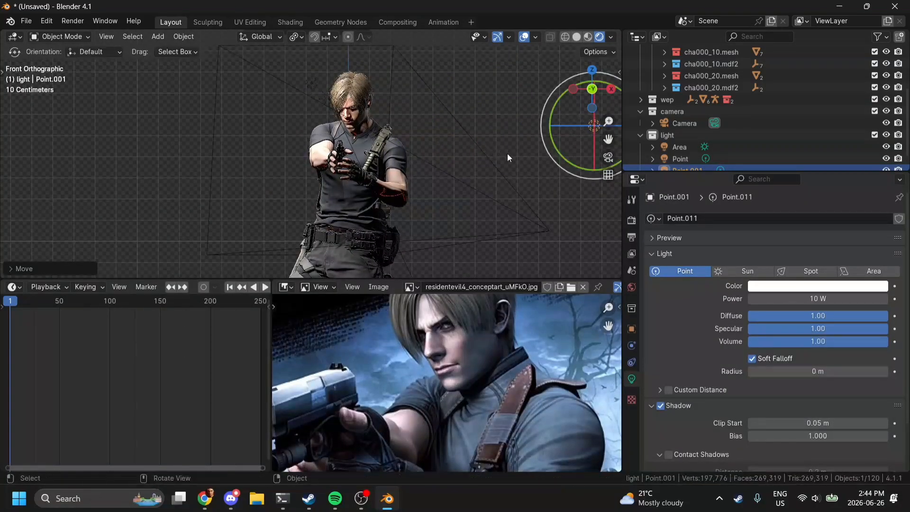
{"action": "left_click", "coordinate": [616, 158]}
{"action": "left_click", "coordinate": [612, 157]}
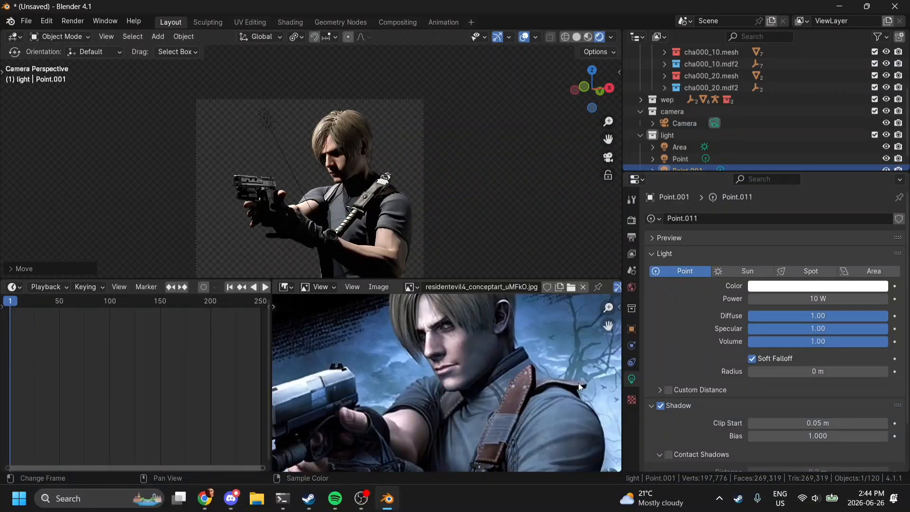
{"action": "mouse_move", "coordinate": [789, 299]}
{"action": "left_mouse_down"}
{"action": "mouse_move", "coordinate": [849, 299]}
{"action": "mouse_move", "coordinate": [801, 299]}
{"action": "left_mouse_up"}
{"action": "key", "text": "g"}
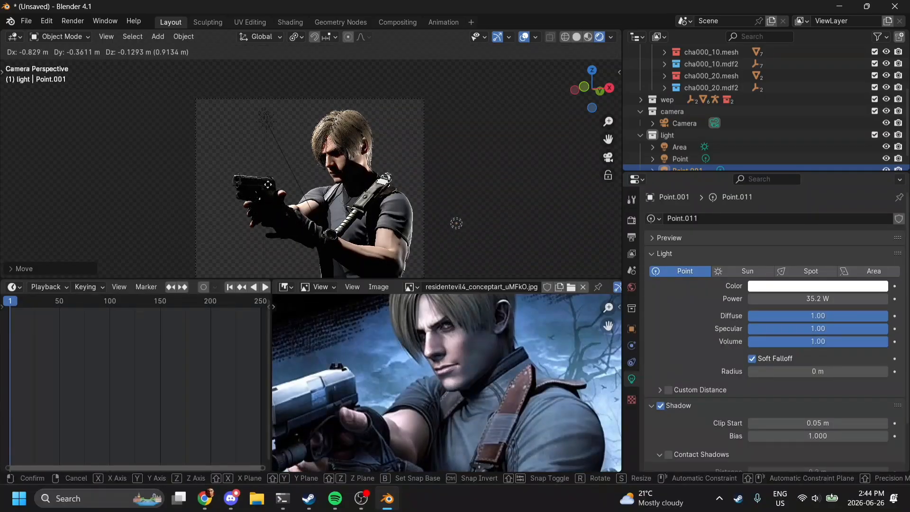
{"action": "left_click", "coordinate": [468, 160]}
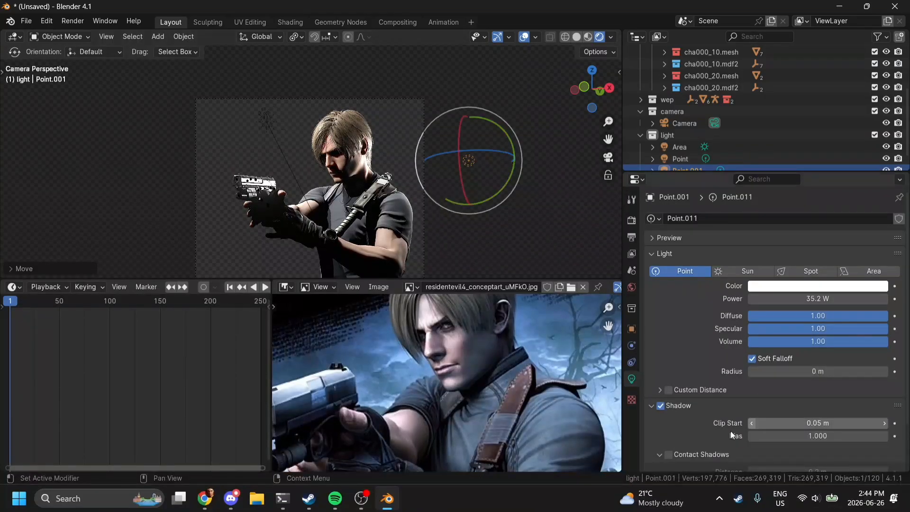
- Check the reference arm's rim lighting and set the second point light's radius to 0.11 m and shadow bias to 0.001
{"action": "left_click", "coordinate": [658, 402]}
{"action": "left_click", "coordinate": [657, 402]}
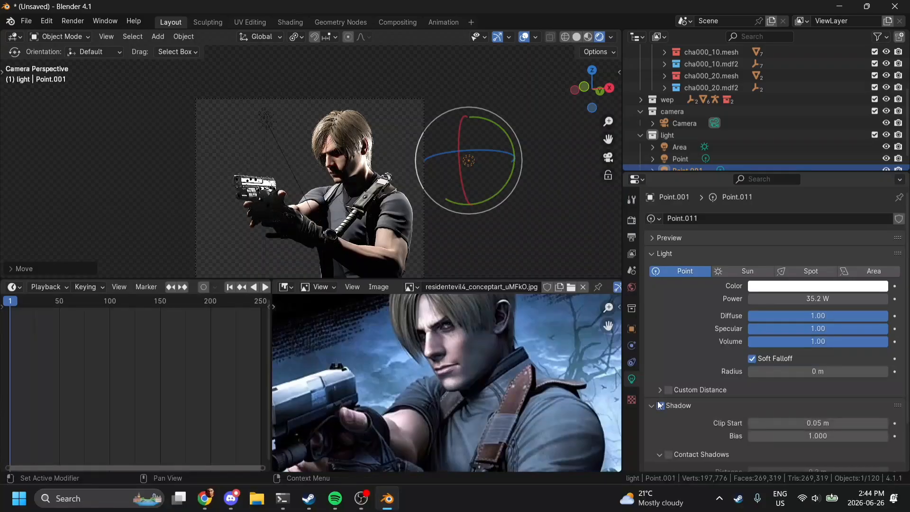
{"action": "middle_click_drag", "start_coordinate": [417, 438], "coordinate": [416, 366]}
{"action": "scroll", "coordinate": [416, 366], "scroll_direction": "down", "scroll_amount": 2}
{"action": "scroll", "coordinate": [559, 397], "scroll_direction": "down", "scroll_amount": 3}
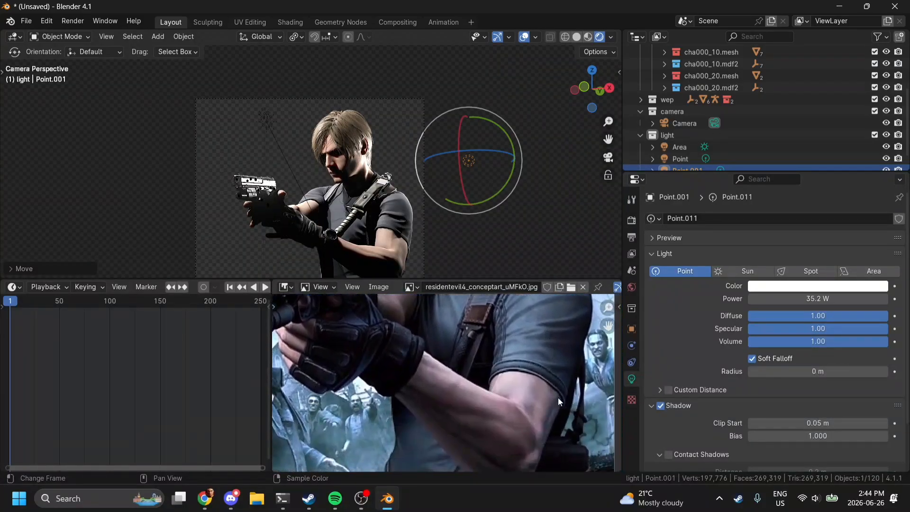
{"action": "left_click_drag", "start_coordinate": [793, 374], "coordinate": [804, 374]}
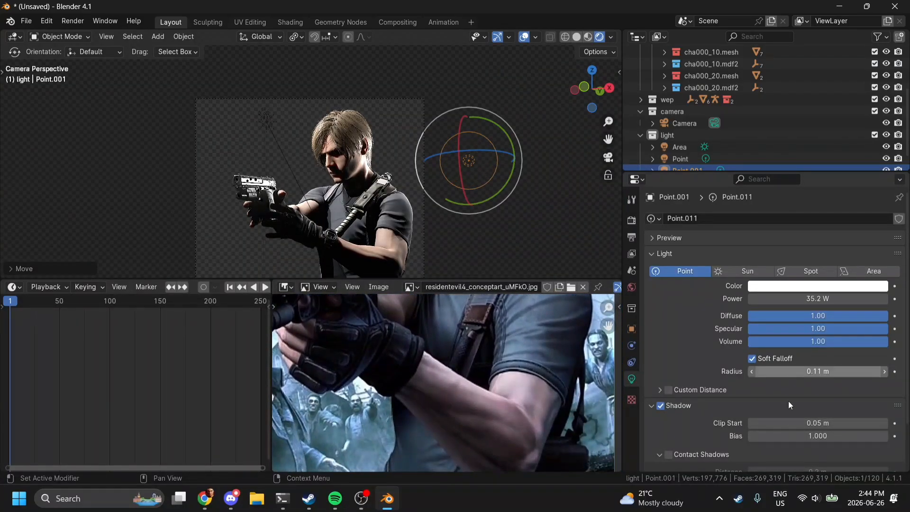
{"action": "left_click_drag", "start_coordinate": [795, 438], "coordinate": [744, 438]}
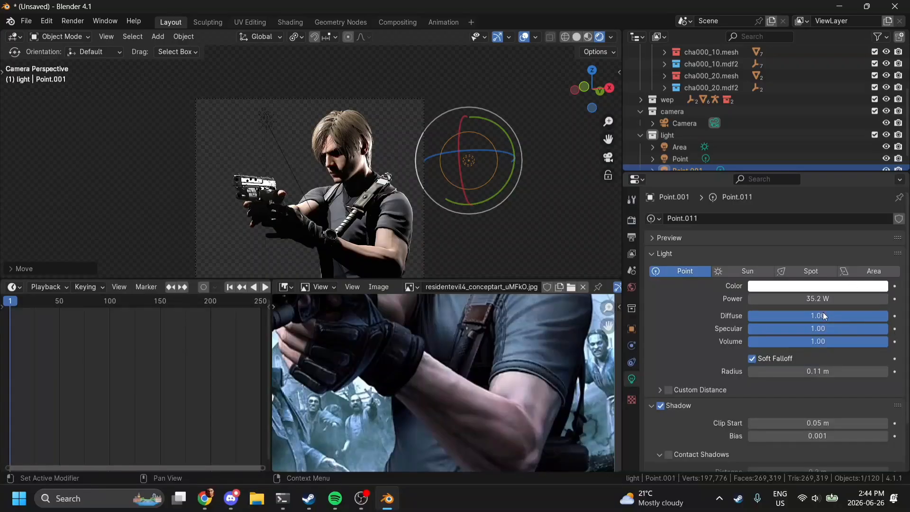
- Lower the second point light's power to 2.3 W and tint its color pale blue
{"action": "left_click_drag", "start_coordinate": [819, 299], "coordinate": [759, 298]}
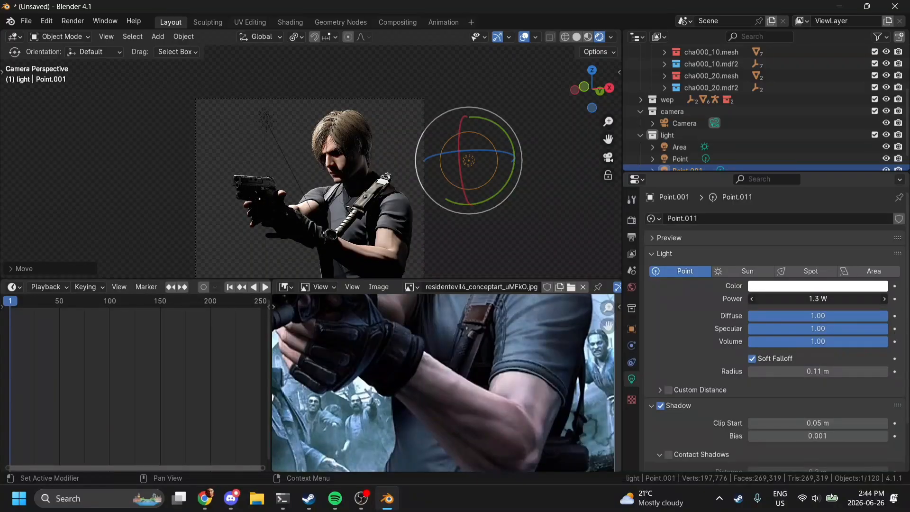
{"action": "left_click", "coordinate": [792, 287]}
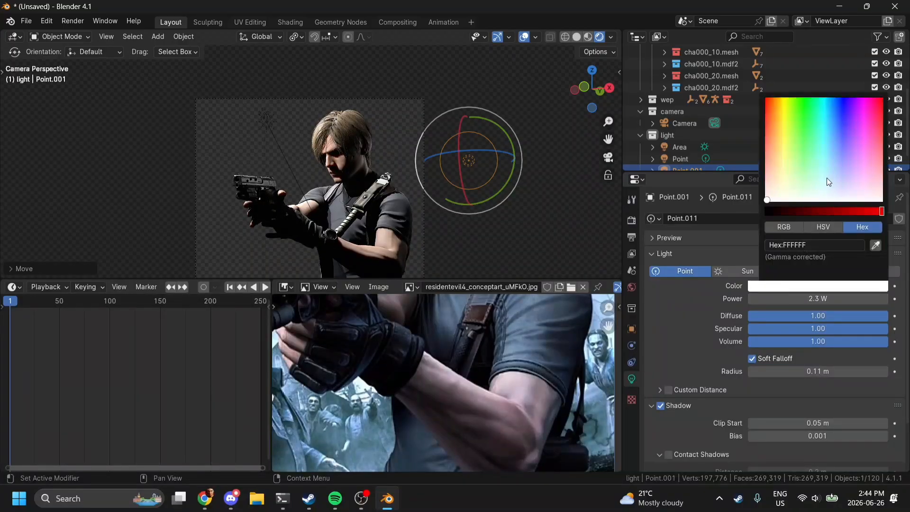
{"action": "left_click_drag", "start_coordinate": [836, 192], "coordinate": [832, 189]}
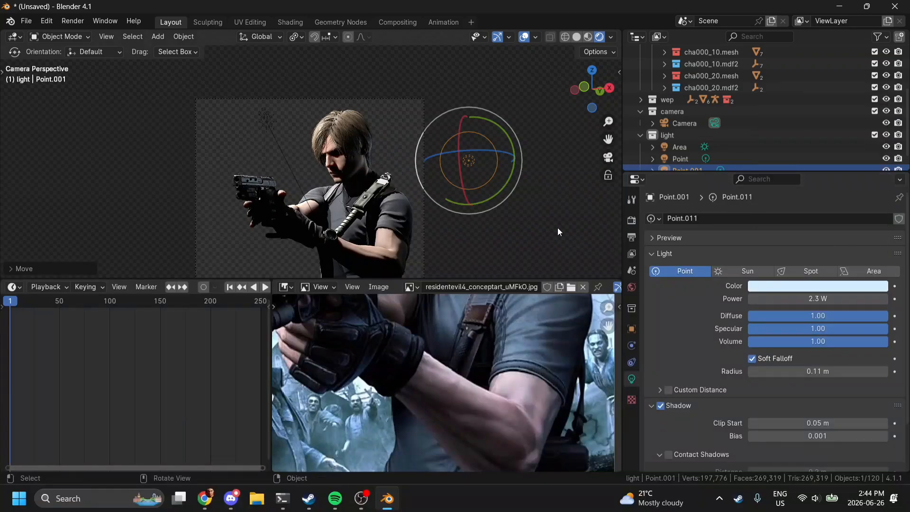
- Duplicate the pale blue point light twice, spacing the copies downward beside the character's waist and legs
{"action": "scroll", "coordinate": [464, 157], "scroll_direction": "down", "scroll_amount": 3}
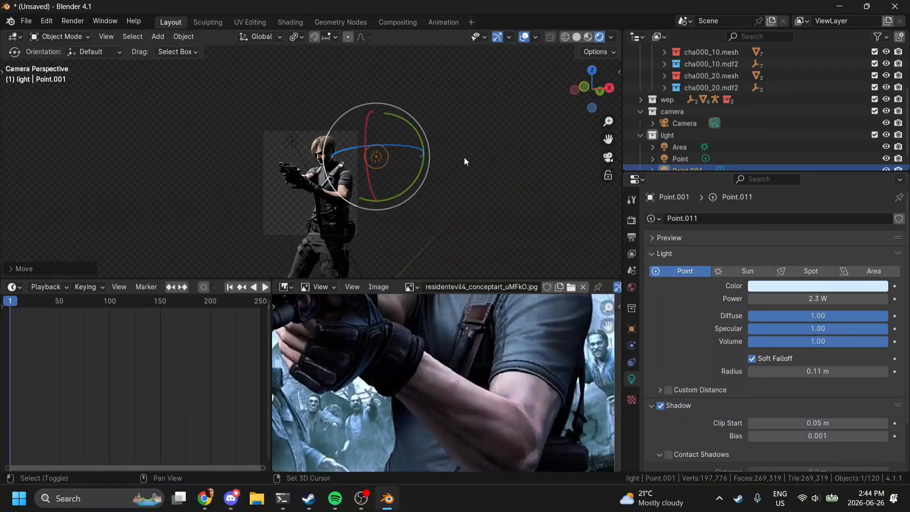
{"action": "key", "text": "shift+d"}
{"action": "left_click", "coordinate": [478, 211]}
{"action": "key", "text": "shift+d"}
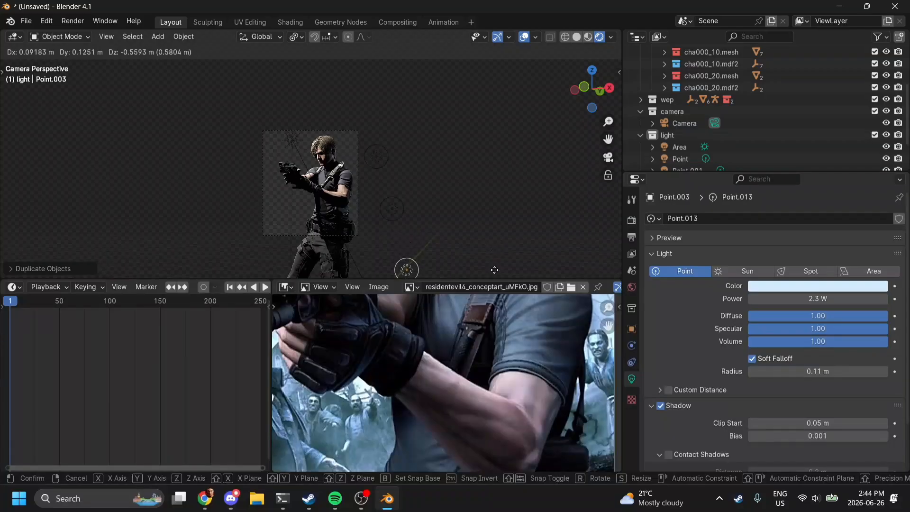
{"action": "left_click", "coordinate": [495, 265]}
{"action": "scroll", "coordinate": [437, 204], "scroll_direction": "up", "scroll_amount": 2}
{"action": "key", "text": "shift+d"}
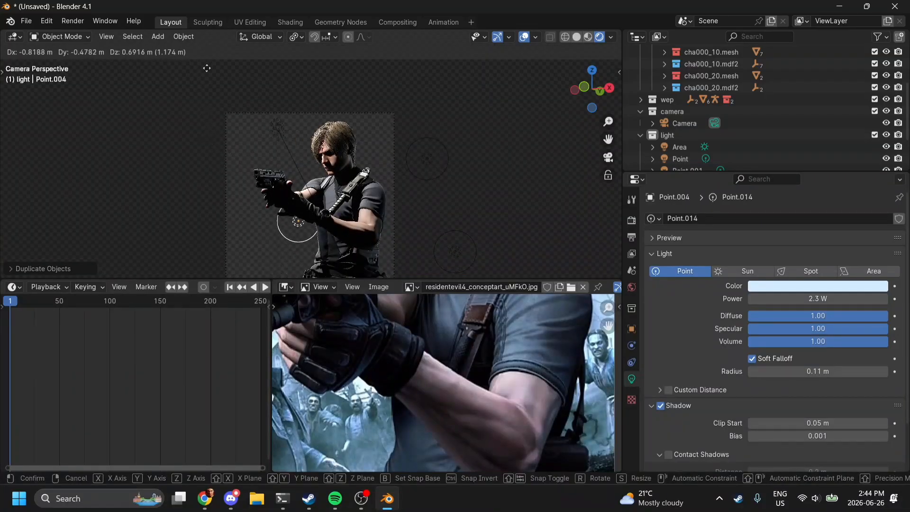
{"action": "left_click", "coordinate": [169, 73]}
{"action": "key", "text": "g"}
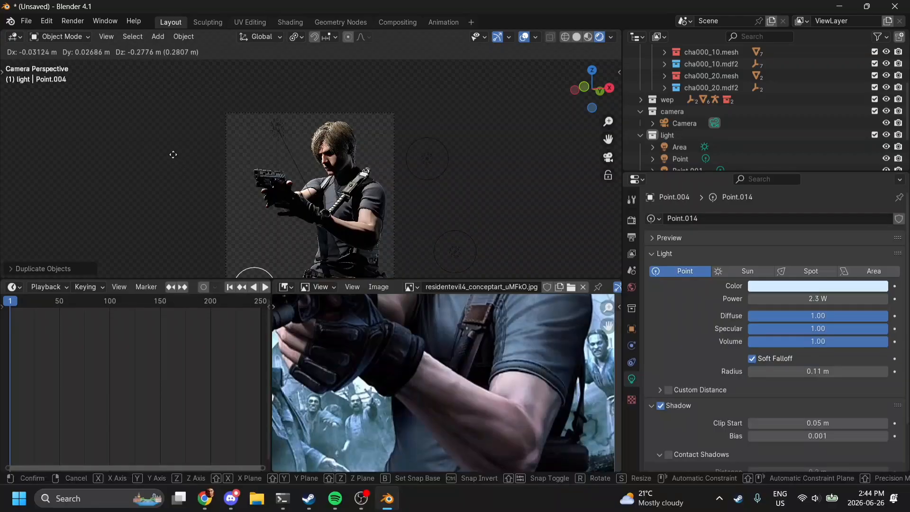
{"action": "left_click", "coordinate": [185, 109]}
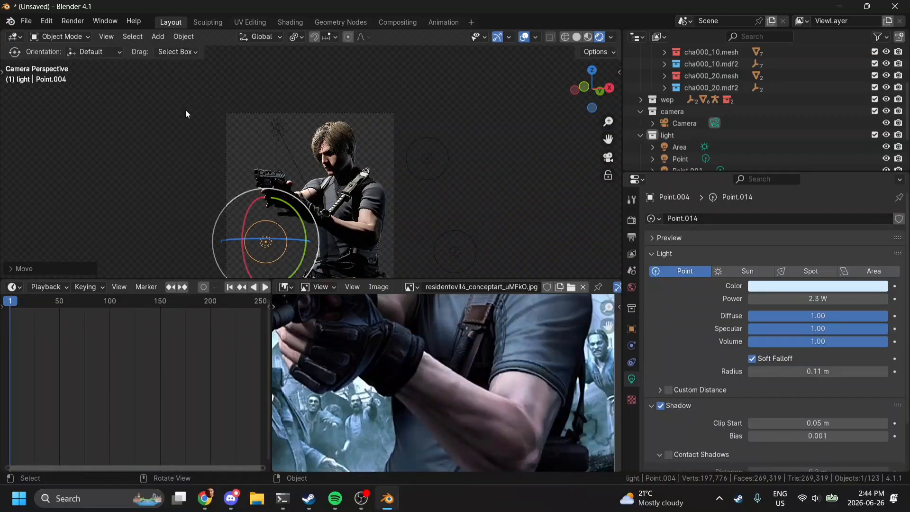
{"action": "scroll", "coordinate": [394, 70], "scroll_direction": "down", "scroll_amount": 2}
{"action": "key", "text": "x"}
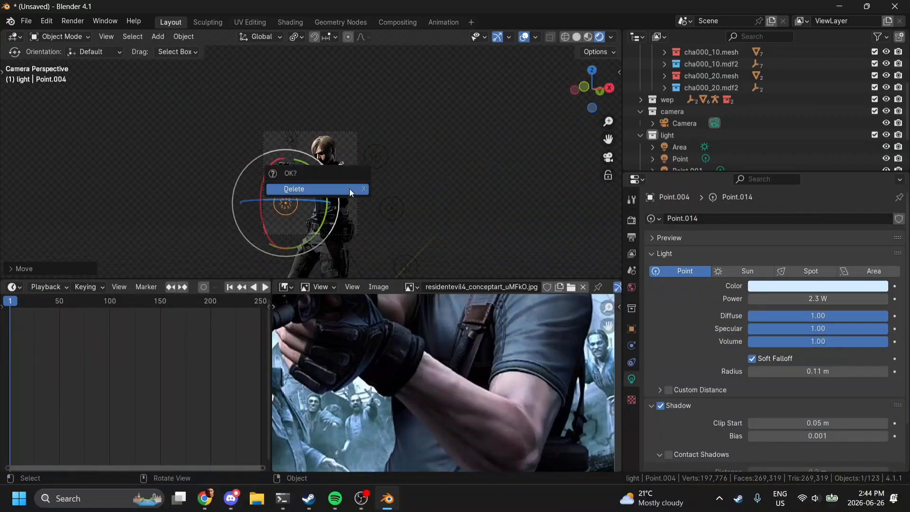
{"action": "left_click", "coordinate": [349, 189]}
- Add an area light to the light collection, working from the left orthographic view
{"action": "left_click", "coordinate": [587, 82]}
{"action": "left_click", "coordinate": [710, 134]}
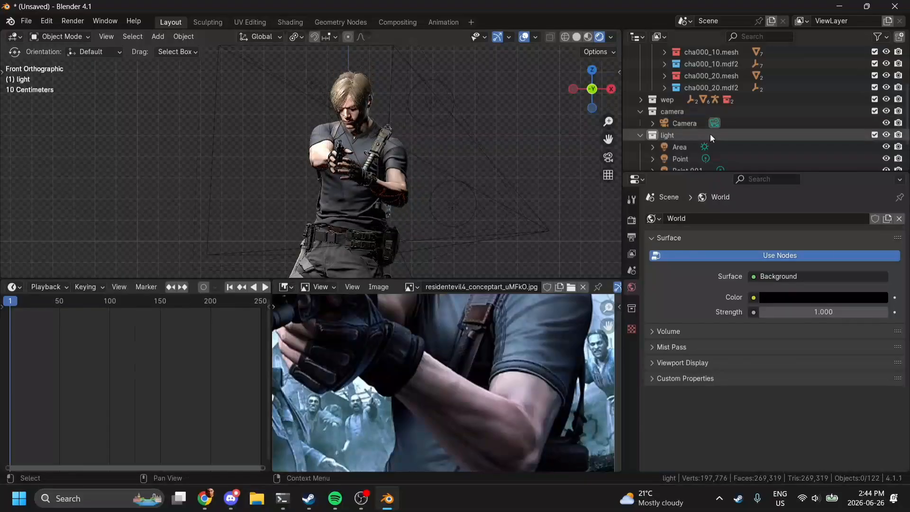
{"action": "left_click", "coordinate": [575, 89]}
{"action": "key", "text": "shift+a"}
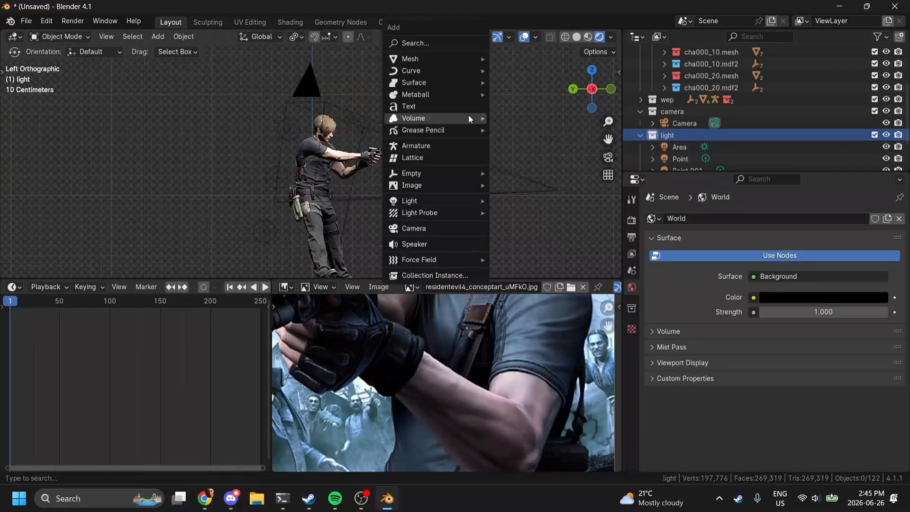
{"action": "mouse_move", "coordinate": [479, 201]}
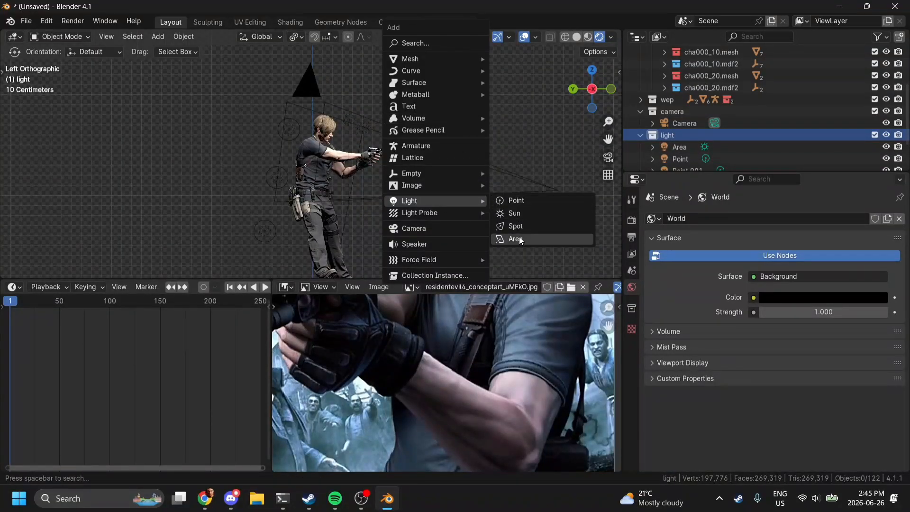
{"action": "left_click", "coordinate": [520, 239]}
- Move the new area light to floor level in front of the character and rotate it to aim diagonally up at him
{"action": "scroll", "coordinate": [388, 115], "scroll_direction": "down", "scroll_amount": 2}
{"action": "key", "text": "g"}
{"action": "left_click", "coordinate": [479, 112]}
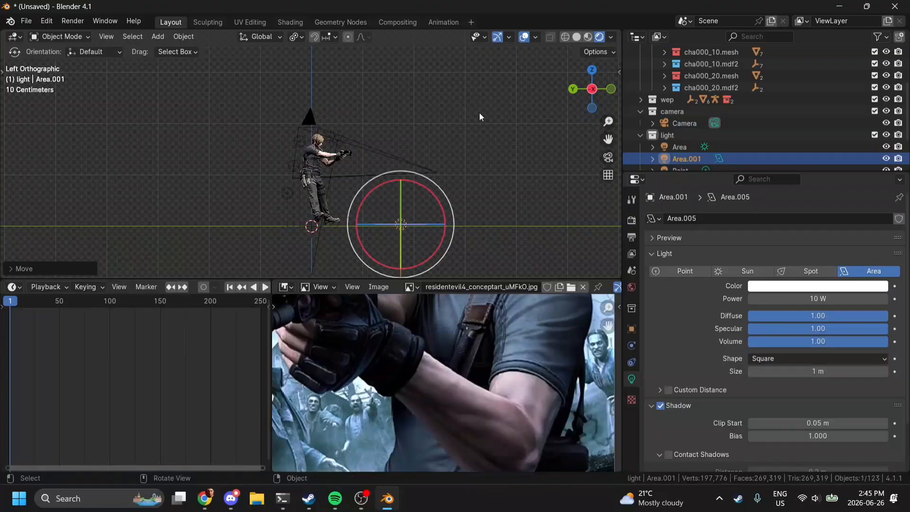
{"action": "key", "text": "r"}
{"action": "left_click", "coordinate": [420, 78]}
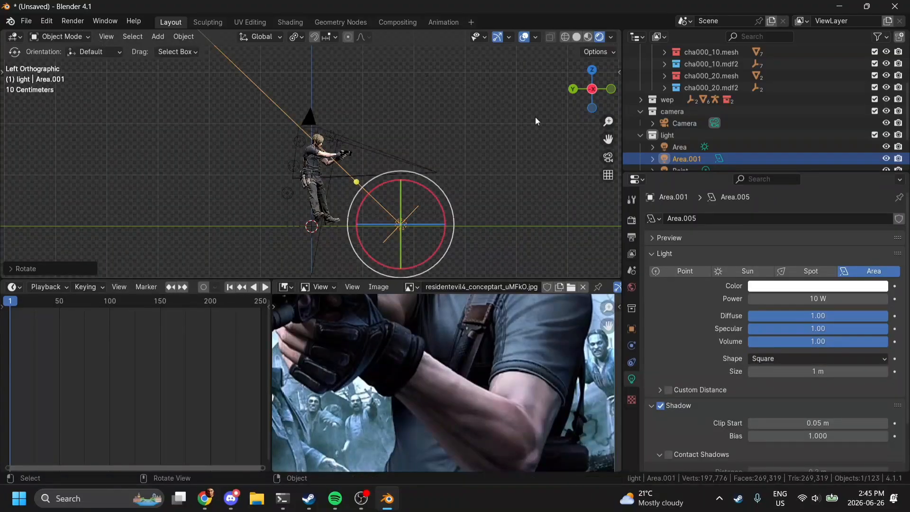
- Compare the lighting on the face, arms and gun in the camera view with the reference art
{"action": "left_click", "coordinate": [608, 157]}
{"action": "scroll", "coordinate": [513, 136], "scroll_direction": "up", "scroll_amount": 6}
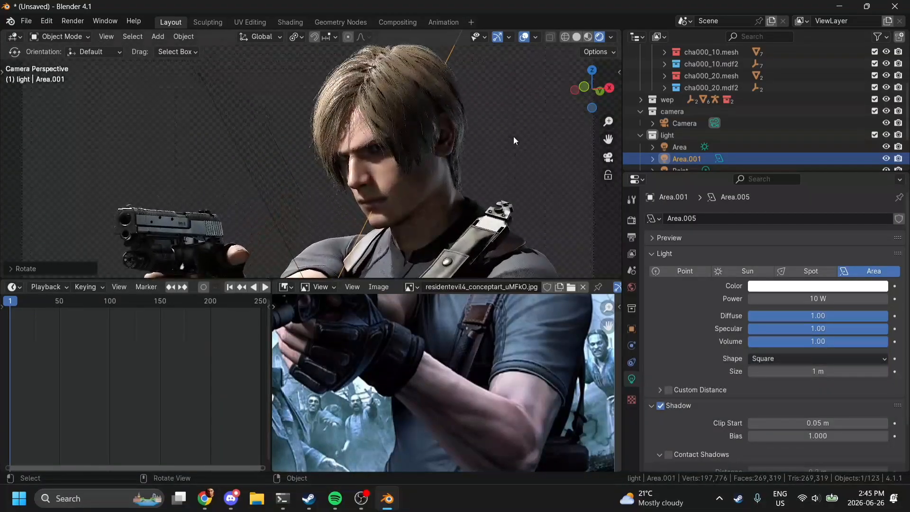
{"action": "scroll", "coordinate": [514, 135], "scroll_direction": "up", "scroll_amount": 2}
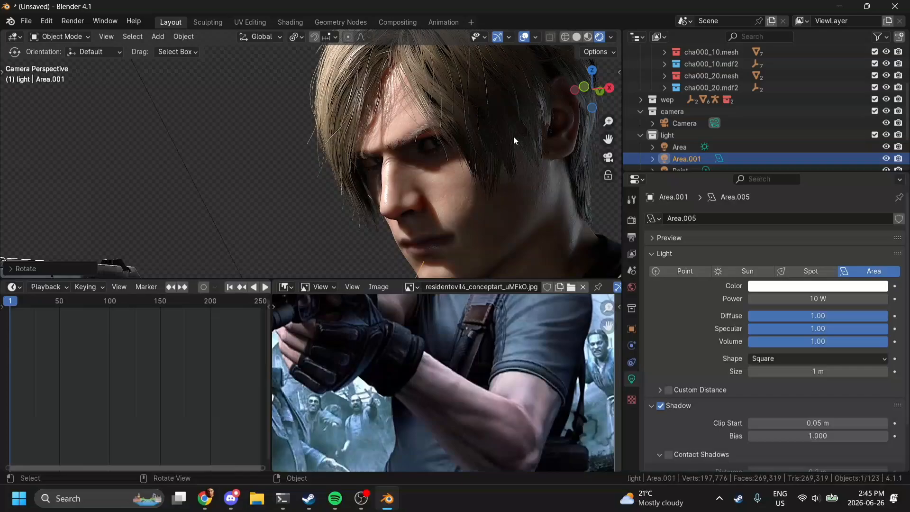
{"action": "scroll", "coordinate": [513, 135], "scroll_direction": "down", "scroll_amount": 8}
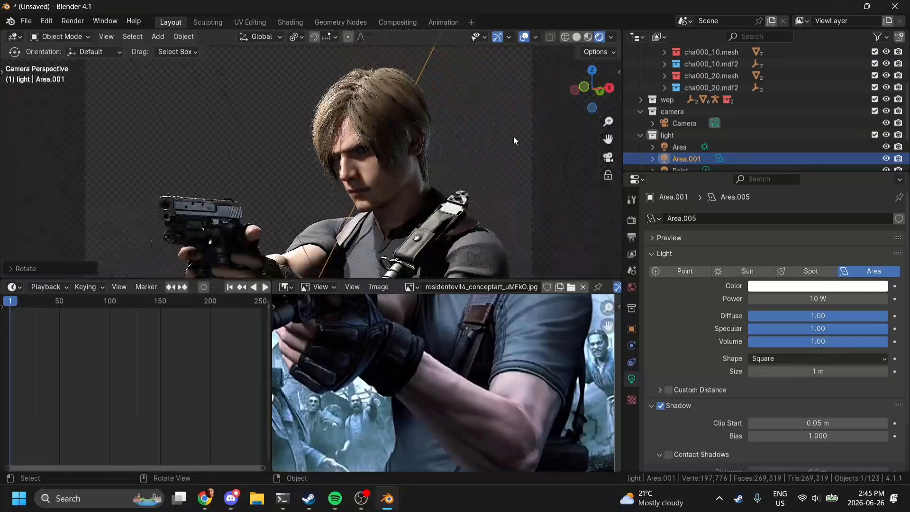
{"action": "mouse_move", "coordinate": [608, 139]}
{"action": "left_mouse_down"}
{"action": "mouse_move", "coordinate": [473, 142]}
{"action": "mouse_move", "coordinate": [607, 139]}
{"action": "left_mouse_up"}
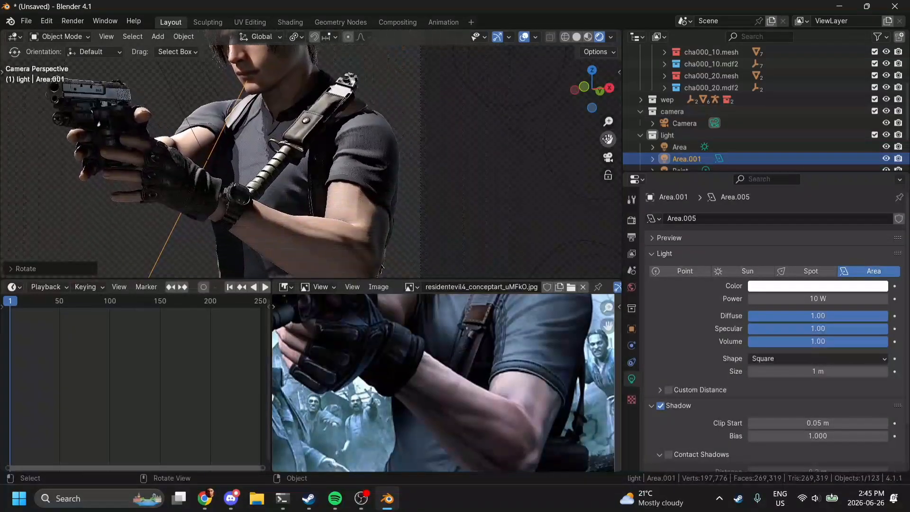
{"action": "scroll", "coordinate": [468, 388], "scroll_direction": "down", "scroll_amount": 5}
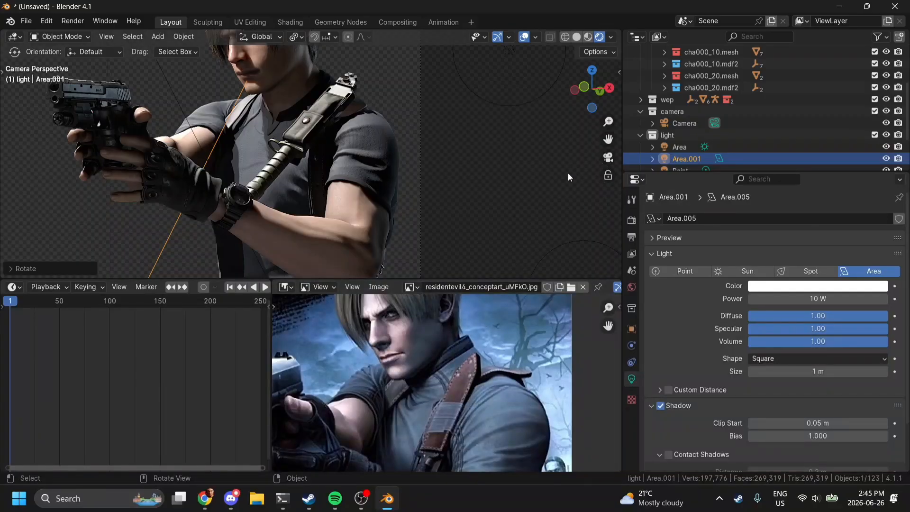
{"action": "key", "text": "Home"}
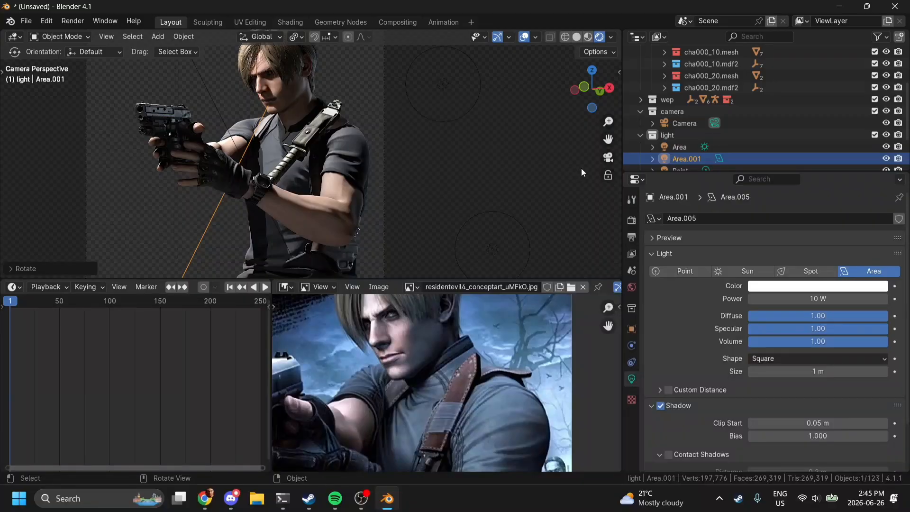
{"action": "left_click_drag", "start_coordinate": [608, 139], "coordinate": [636, 167]}
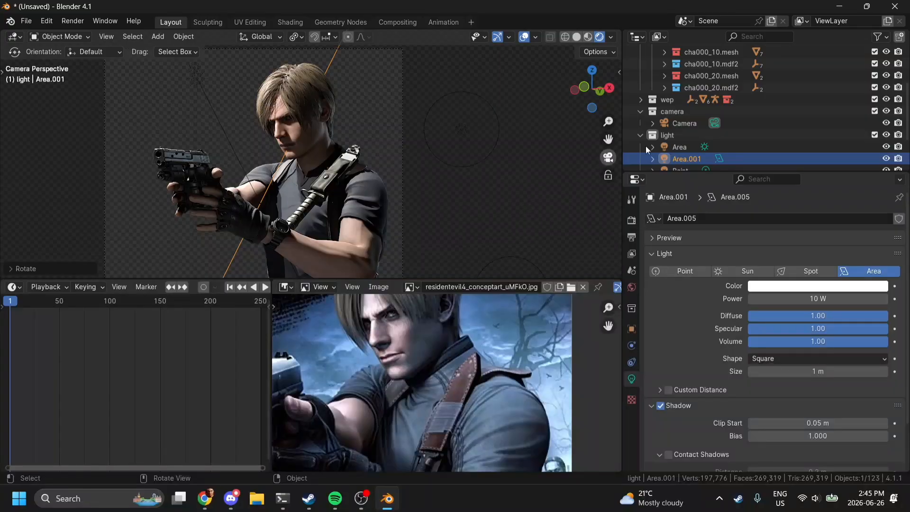
- Unhide the cha000_00 Armature, select it and switch it to Pose Mode
{"action": "scroll", "coordinate": [760, 117], "scroll_direction": "up", "scroll_amount": 4}
{"action": "left_click", "coordinate": [887, 98]}
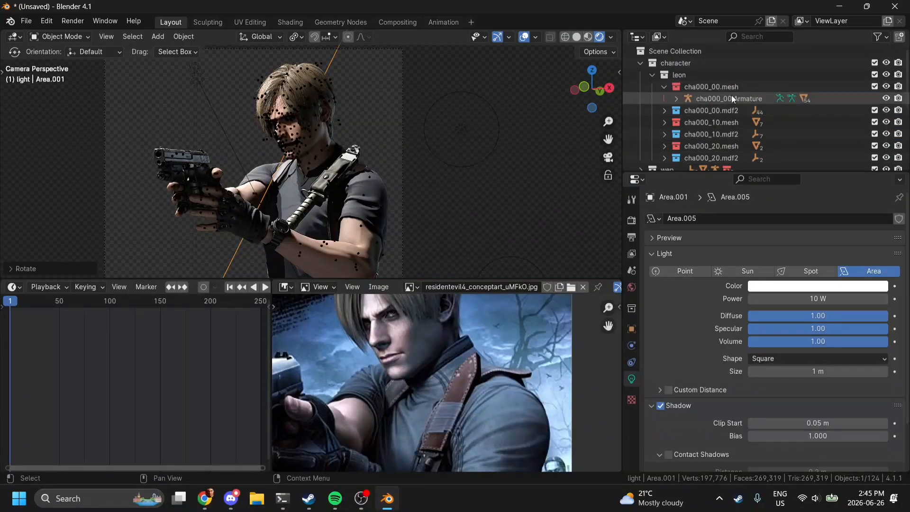
{"action": "left_click", "coordinate": [731, 99]}
{"action": "scroll", "coordinate": [462, 172], "scroll_direction": "up", "scroll_amount": 4}
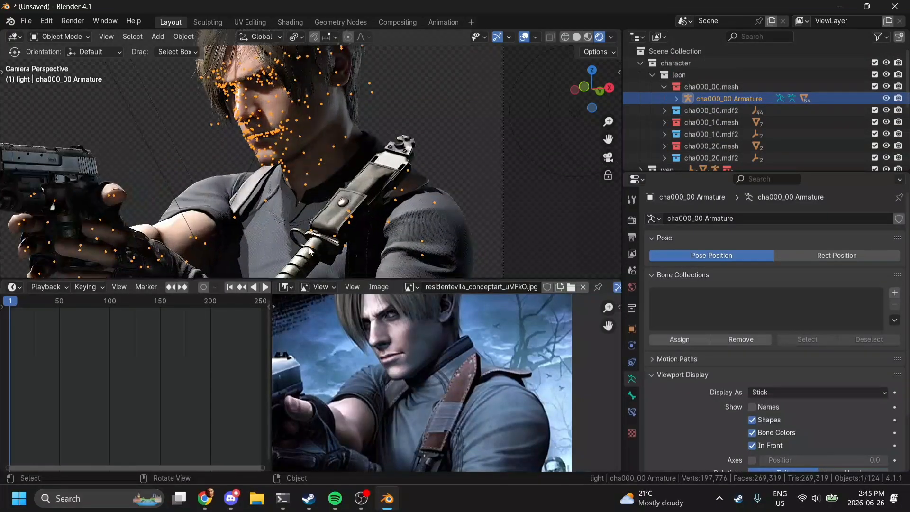
{"action": "key", "text": "ctrl+Tab"}
- Adjust the Head bone with a slight trackball rotation, then hide the armature to check the face
{"action": "left_click", "coordinate": [314, 247]}
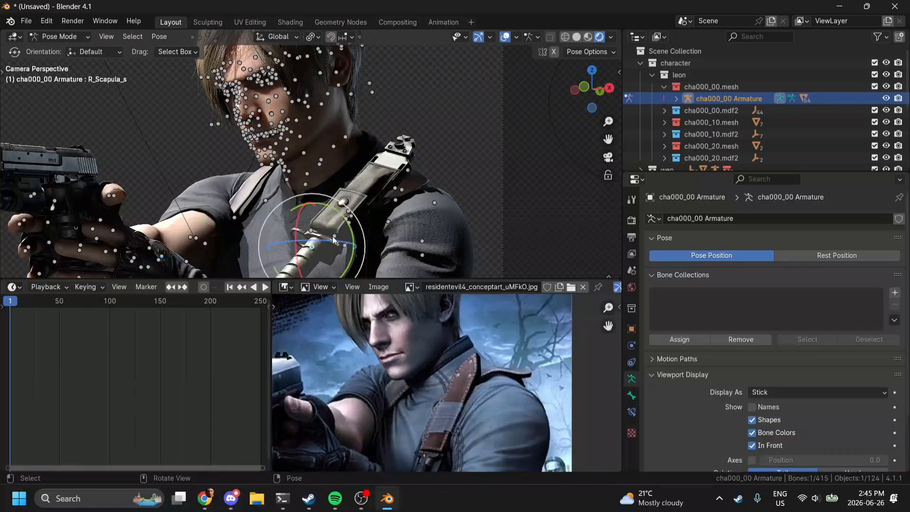
{"action": "left_click", "coordinate": [314, 247]}
{"action": "left_click", "coordinate": [305, 113]}
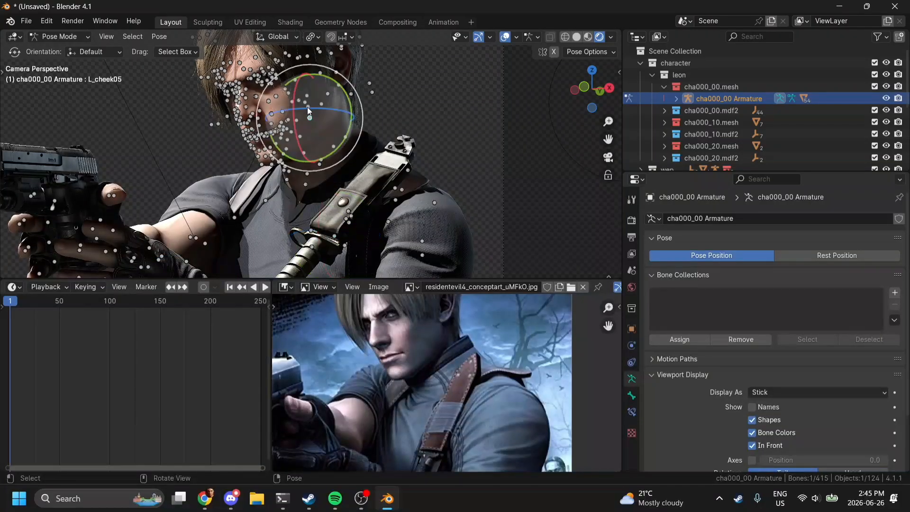
{"action": "left_click", "coordinate": [303, 99]}
{"action": "left_click", "coordinate": [305, 105]}
{"action": "key", "text": "r"}
{"action": "key", "text": "r"}
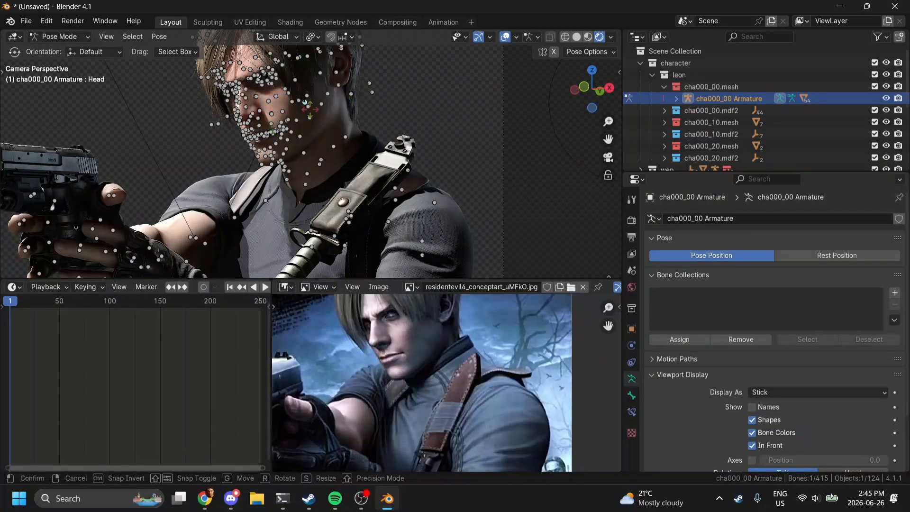
{"action": "left_click", "coordinate": [309, 105]}
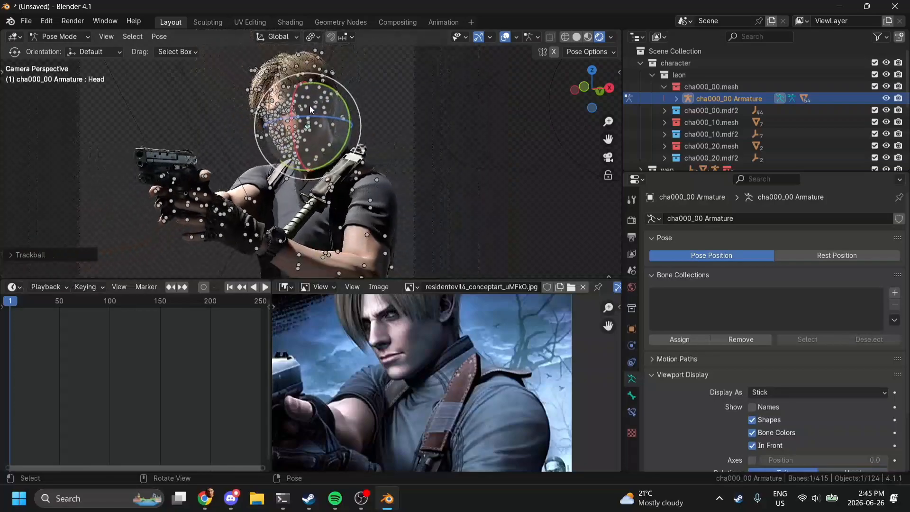
{"action": "left_click", "coordinate": [888, 98]}
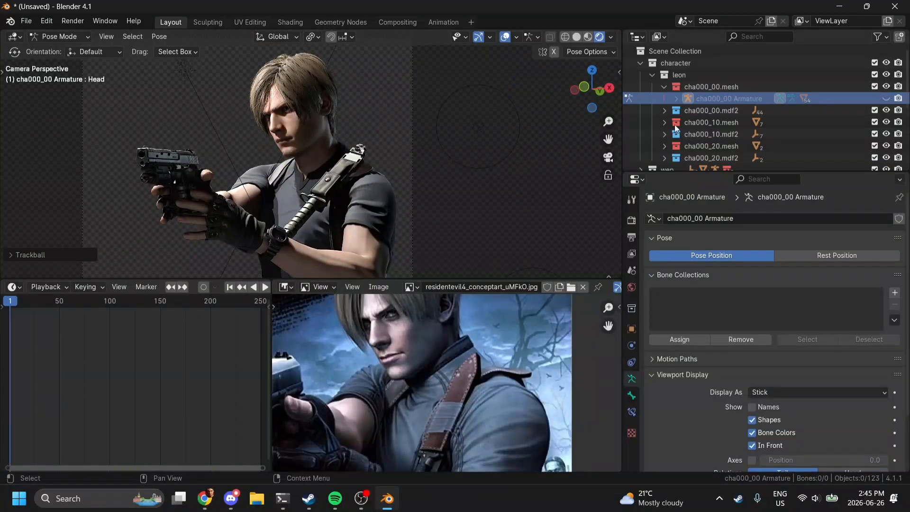
{"action": "scroll", "coordinate": [453, 142], "scroll_direction": "down", "scroll_amount": 3}
{"action": "scroll", "coordinate": [453, 142], "scroll_direction": "up", "scroll_amount": 10}
- Switch the viewport to solid shading, unhide the armature and rotate the R_Shoulder bone
{"action": "left_click", "coordinate": [577, 37]}
{"action": "scroll", "coordinate": [564, 76], "scroll_direction": "down", "scroll_amount": 4}
{"action": "left_click", "coordinate": [885, 99]}
{"action": "left_click", "coordinate": [311, 232]}
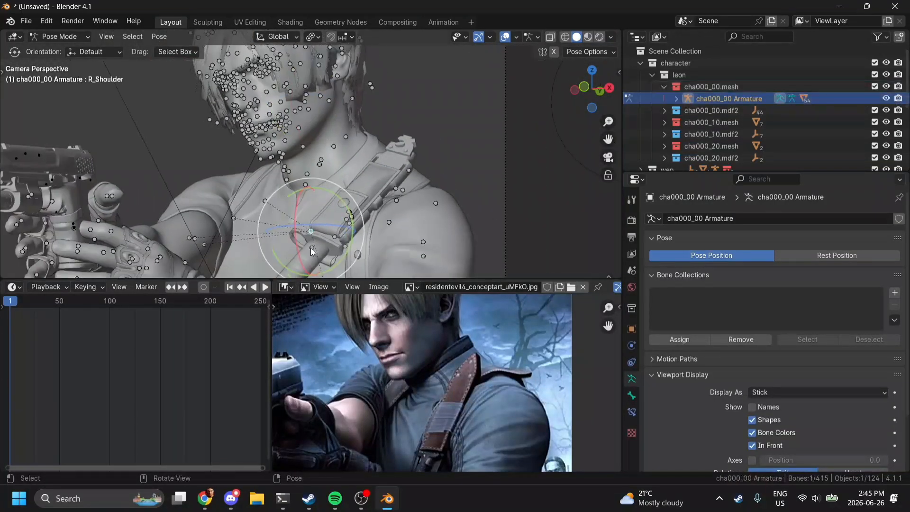
{"action": "key", "text": "r"}
{"action": "left_click", "coordinate": [296, 227]}
{"action": "key", "text": "r"}
{"action": "key", "text": "r"}
{"action": "left_click", "coordinate": [313, 214]}
- Trackball-rotate the right upper arm to realign the gun arm with the adjusted shoulder
{"action": "left_click", "coordinate": [253, 204]}
{"action": "left_click", "coordinate": [223, 222]}
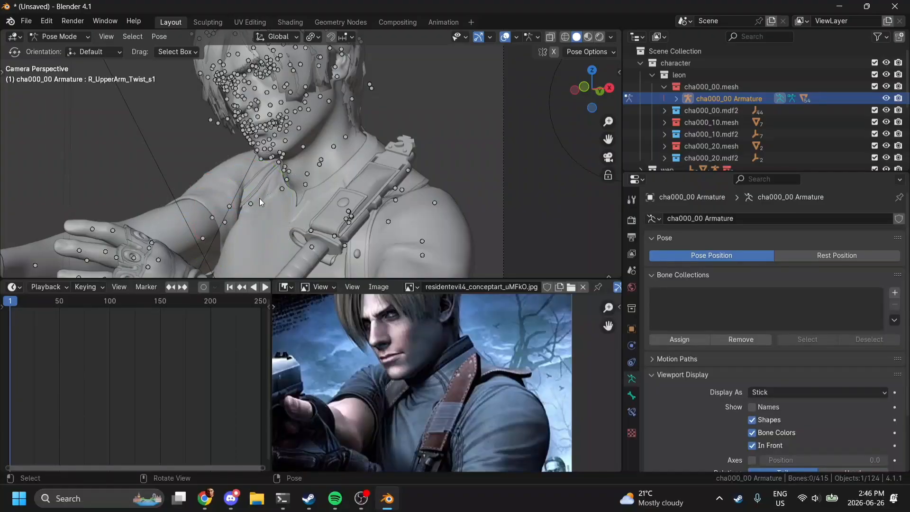
{"action": "left_click", "coordinate": [224, 222]}
{"action": "key", "text": "r"}
{"action": "key", "text": "r"}
{"action": "left_click", "coordinate": [348, 211]}
- Refine the R_Shoulder bone with repeated trackball rotations until the gun arm suits the reference pose
{"action": "scroll", "coordinate": [327, 199], "scroll_direction": "down", "scroll_amount": 4}
{"action": "left_click", "coordinate": [322, 196]}
{"action": "left_click", "coordinate": [322, 196]}
{"action": "key", "text": "r"}
{"action": "key", "text": "r"}
{"action": "left_click", "coordinate": [325, 186]}
{"action": "mouse_move", "coordinate": [327, 181]}
{"action": "left_mouse_down"}
{"action": "mouse_move", "coordinate": [337, 182]}
{"action": "mouse_move", "coordinate": [326, 189]}
{"action": "left_mouse_up"}
{"action": "key", "text": "r"}
{"action": "key", "text": "r"}
{"action": "left_click", "coordinate": [327, 185]}
{"action": "key", "text": "r"}
{"action": "key", "text": "r"}
{"action": "left_click", "coordinate": [347, 191]}
- In the right orthographic view, rotate the left shoulder and upper arm bones to adjust the supporting arm
{"action": "middle_click_drag", "start_coordinate": [347, 192], "coordinate": [265, 189]}
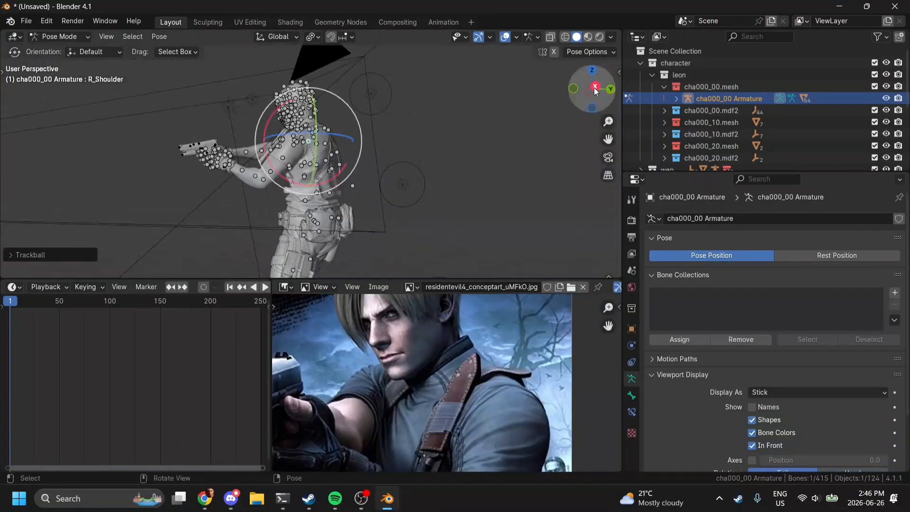
{"action": "left_click", "coordinate": [595, 88]}
{"action": "scroll", "coordinate": [255, 135], "scroll_direction": "up", "scroll_amount": 5}
{"action": "scroll", "coordinate": [255, 136], "scroll_direction": "down", "scroll_amount": 3}
{"action": "left_click", "coordinate": [277, 141]}
{"action": "key", "text": "r"}
{"action": "left_click", "coordinate": [411, 168]}
{"action": "left_click", "coordinate": [253, 148]}
{"action": "key", "text": "r"}
{"action": "left_click", "coordinate": [375, 161]}
- Rotate the L_Forearm and L_Shoulder bones to bring the left hand to the pistol, returning to the camera view
{"action": "left_click", "coordinate": [179, 230]}
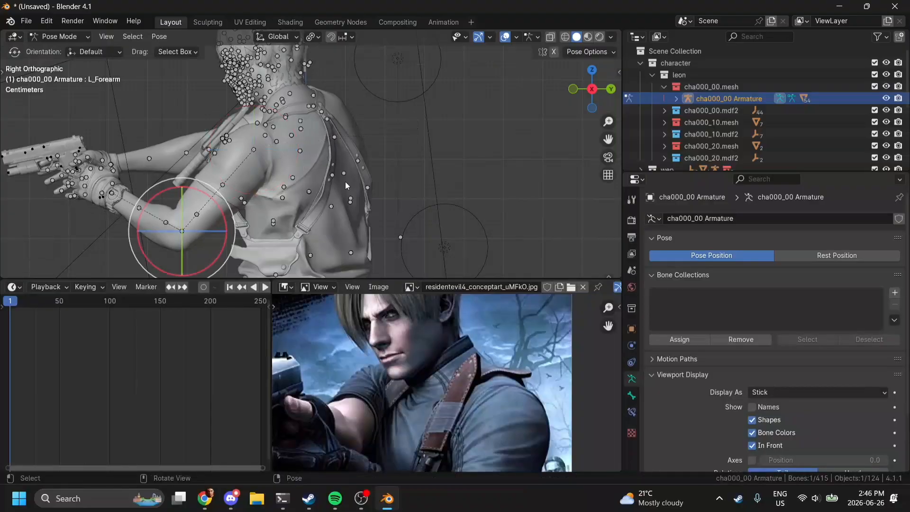
{"action": "key", "text": "r"}
{"action": "left_click", "coordinate": [345, 137]}
{"action": "left_click", "coordinate": [276, 141]}
{"action": "left_click", "coordinate": [373, 169]}
{"action": "left_click", "coordinate": [608, 157]}
- Trackball-rotate the left upper arm in the camera view to match the elbow position in the reference art
{"action": "middle_click_drag", "start_coordinate": [420, 356], "coordinate": [439, 239]}
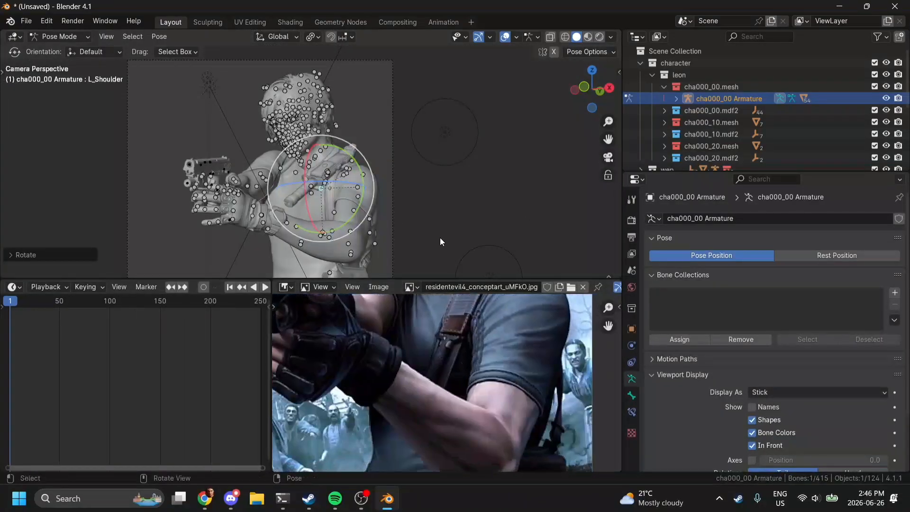
{"action": "left_click", "coordinate": [358, 186]}
{"action": "key", "text": "r"}
{"action": "key", "text": "r"}
{"action": "left_click", "coordinate": [377, 166]}
{"action": "left_click_drag", "start_coordinate": [396, 147], "coordinate": [403, 156]}
{"action": "key", "text": "r"}
{"action": "key", "text": "r"}
{"action": "left_click", "coordinate": [374, 190]}
- Rotate the L_Forearm bone to raise the left hand back up to the pistol grip
{"action": "left_click", "coordinate": [334, 229]}
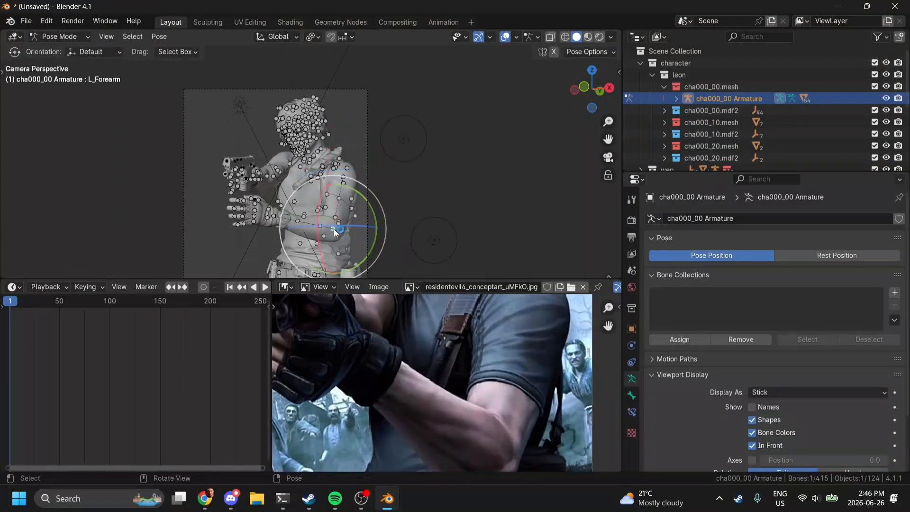
{"action": "key", "text": "r"}
{"action": "left_click", "coordinate": [365, 215]}
- Move the L_UpperArm bone slightly forward in the right orthographic view and check the arm through the camera
{"action": "left_click", "coordinate": [609, 88]}
{"action": "left_click_drag", "start_coordinate": [608, 139], "coordinate": [822, 118]}
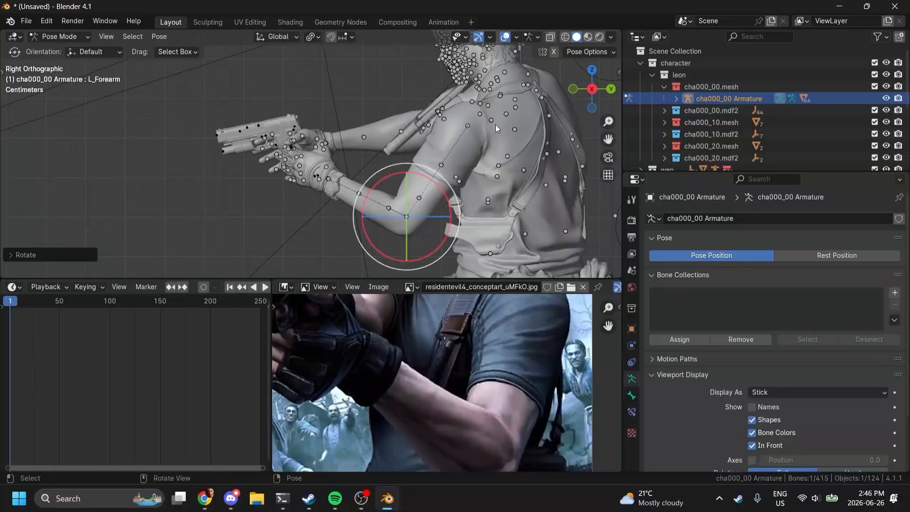
{"action": "left_click", "coordinate": [467, 127]}
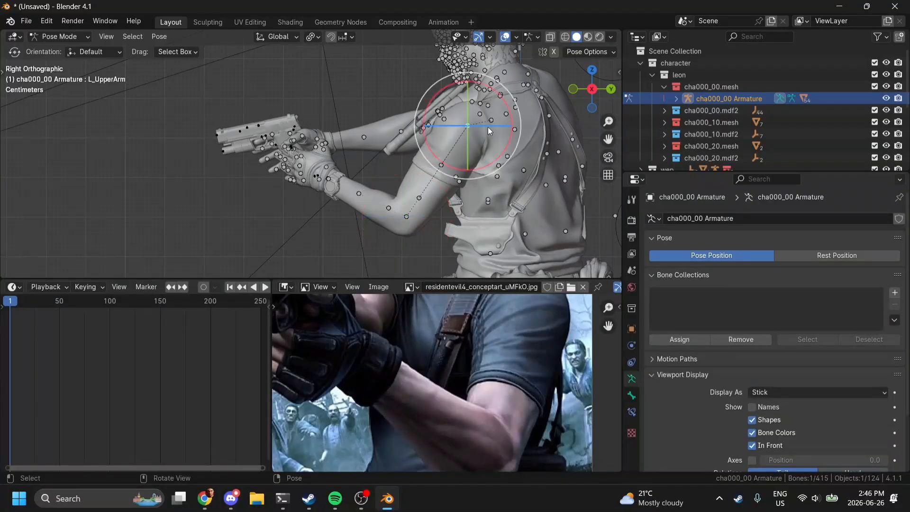
{"action": "left_click", "coordinate": [575, 87]}
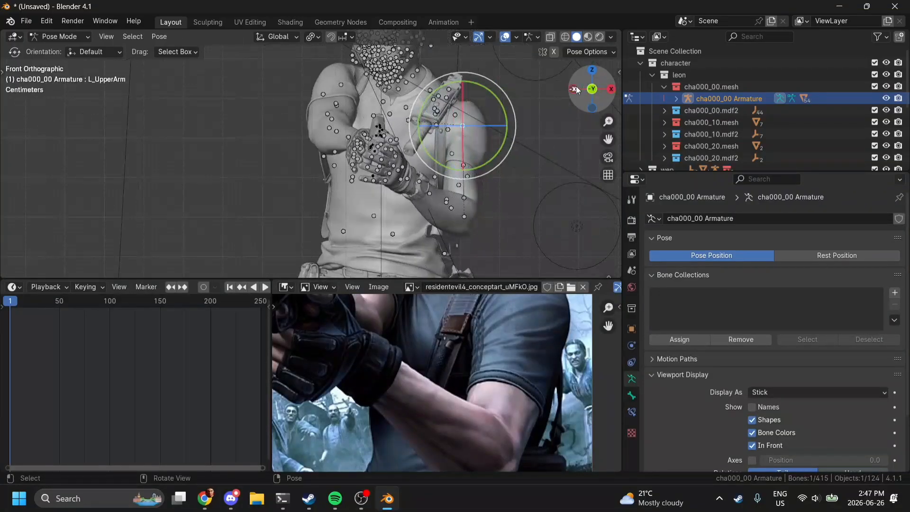
{"action": "left_click", "coordinate": [611, 89]}
{"action": "key", "text": "g"}
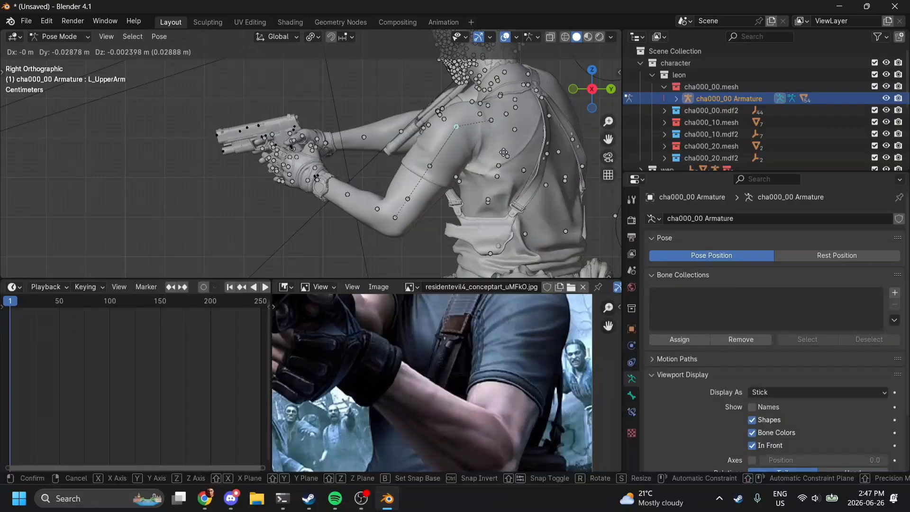
{"action": "left_click", "coordinate": [503, 155]}
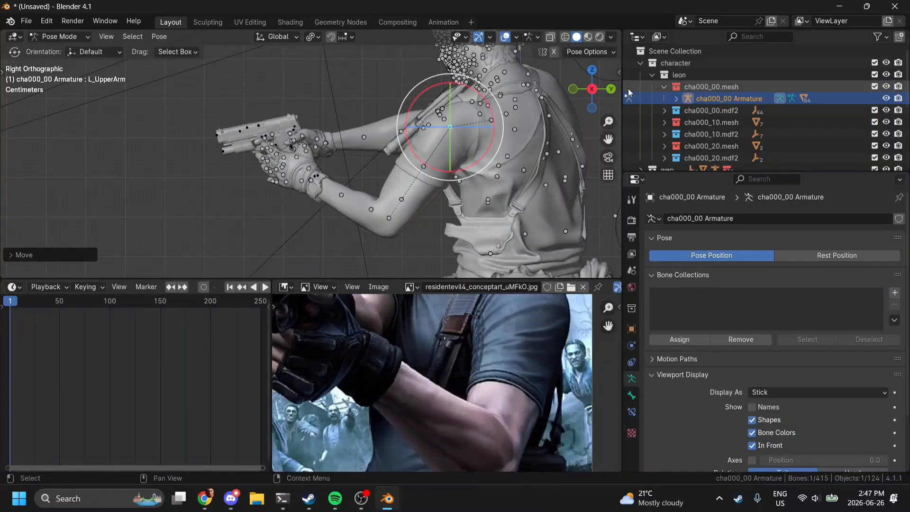
{"action": "left_click", "coordinate": [609, 157]}
{"action": "scroll", "coordinate": [491, 191], "scroll_direction": "up", "scroll_amount": 3}
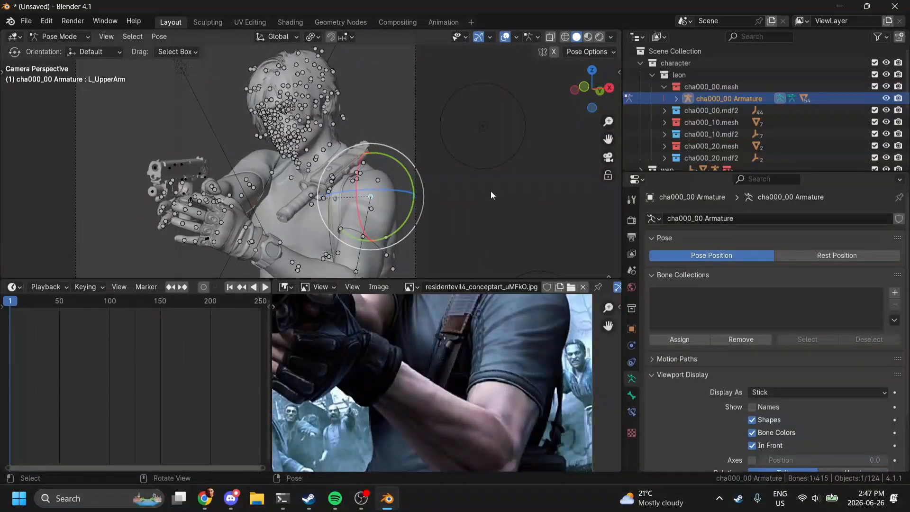
- Move the L_UpperArm bone slightly in the top orthographic view and check the shoulder through the camera
{"action": "left_click", "coordinate": [592, 67]}
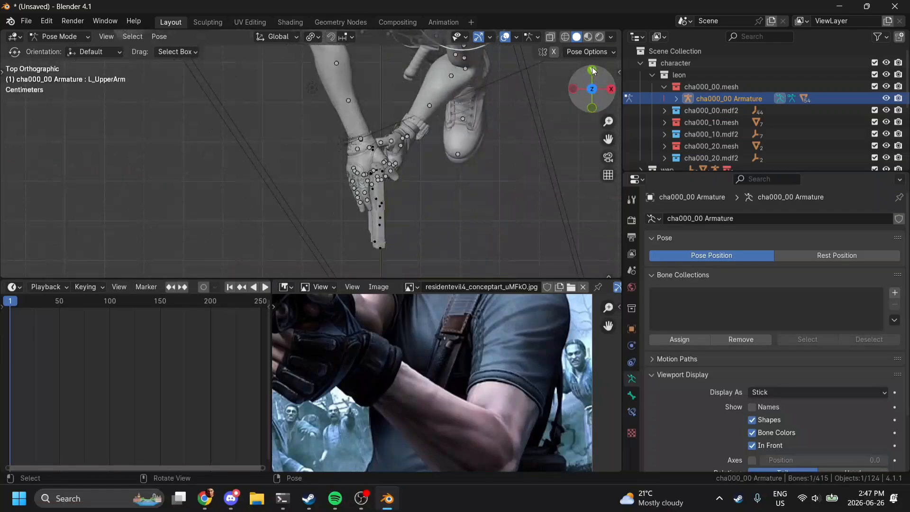
{"action": "scroll", "coordinate": [511, 102], "scroll_direction": "down", "scroll_amount": 2}
{"action": "key", "text": "g"}
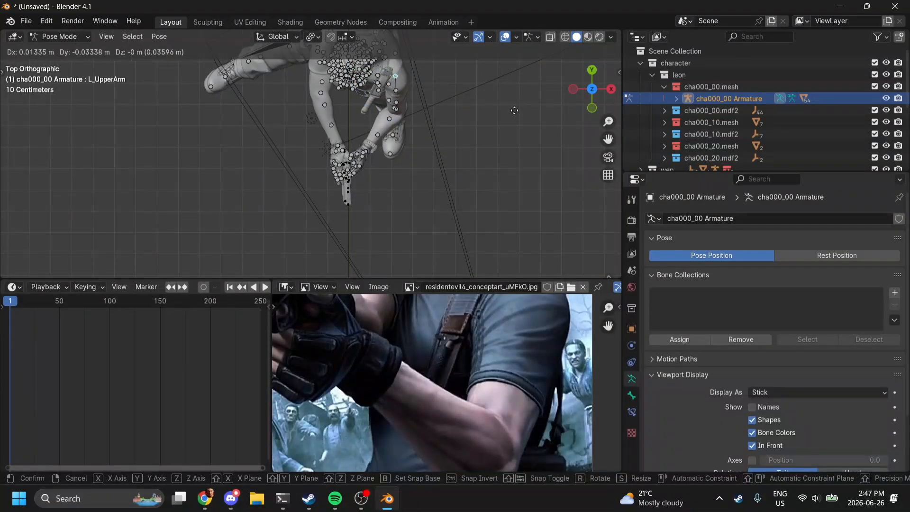
{"action": "left_click", "coordinate": [514, 110]}
{"action": "left_click", "coordinate": [611, 154]}
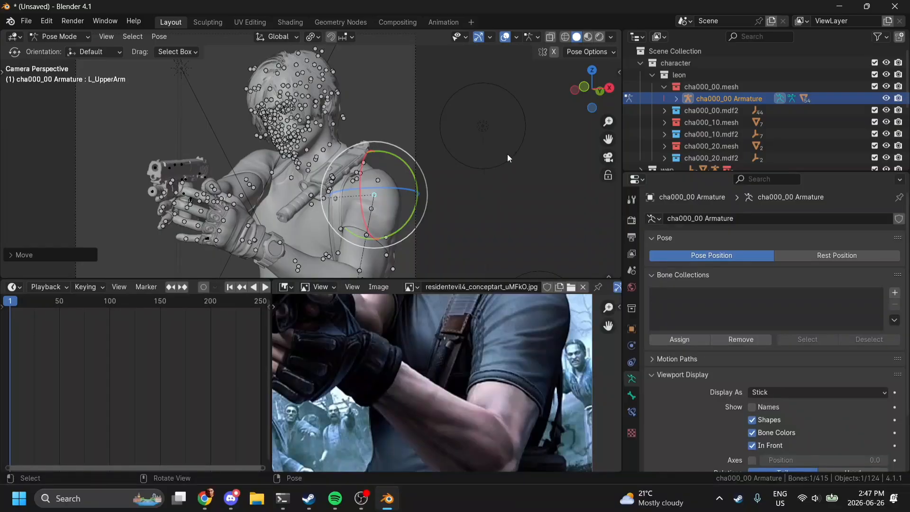
{"action": "scroll", "coordinate": [409, 99], "scroll_direction": "up", "scroll_amount": 4}
- Hide the cha000_00 Armature and show the camera view in rendered shading
{"action": "scroll", "coordinate": [511, 68], "scroll_direction": "down", "scroll_amount": 8}
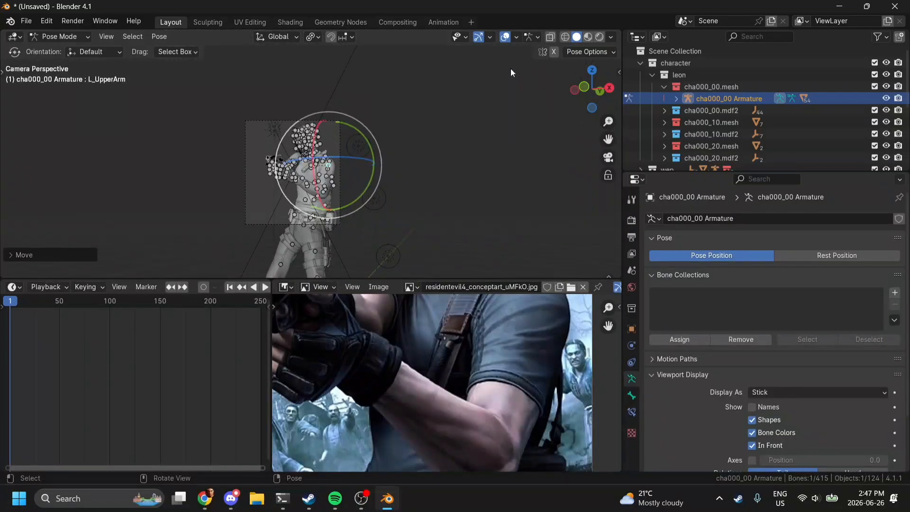
{"action": "left_click", "coordinate": [886, 98]}
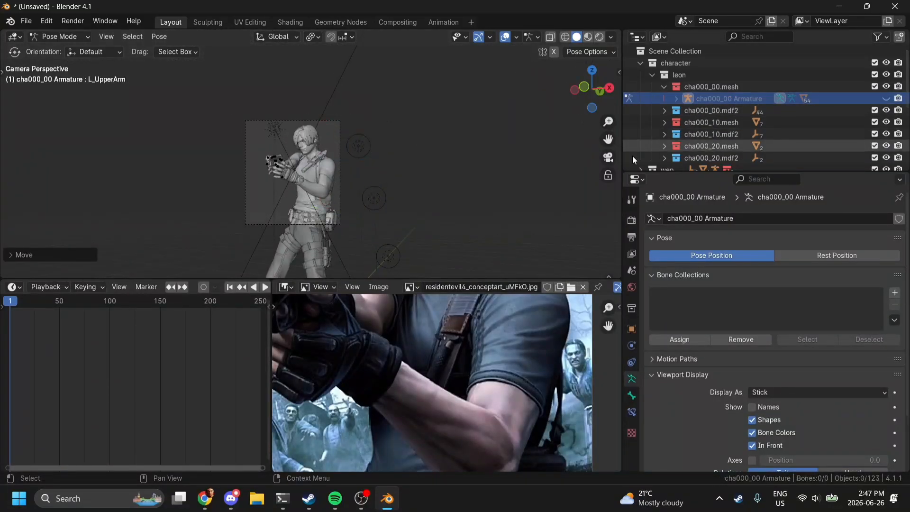
{"action": "scroll", "coordinate": [594, 160], "scroll_direction": "up", "scroll_amount": 5}
{"action": "scroll", "coordinate": [594, 160], "scroll_direction": "up", "scroll_amount": 1}
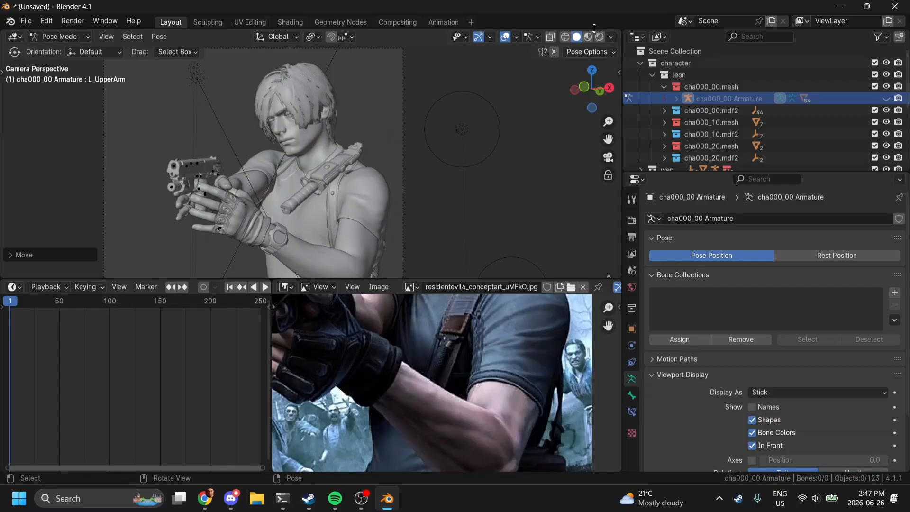
{"action": "left_click", "coordinate": [600, 37]}
{"action": "scroll", "coordinate": [588, 96], "scroll_direction": "down", "scroll_amount": 5}
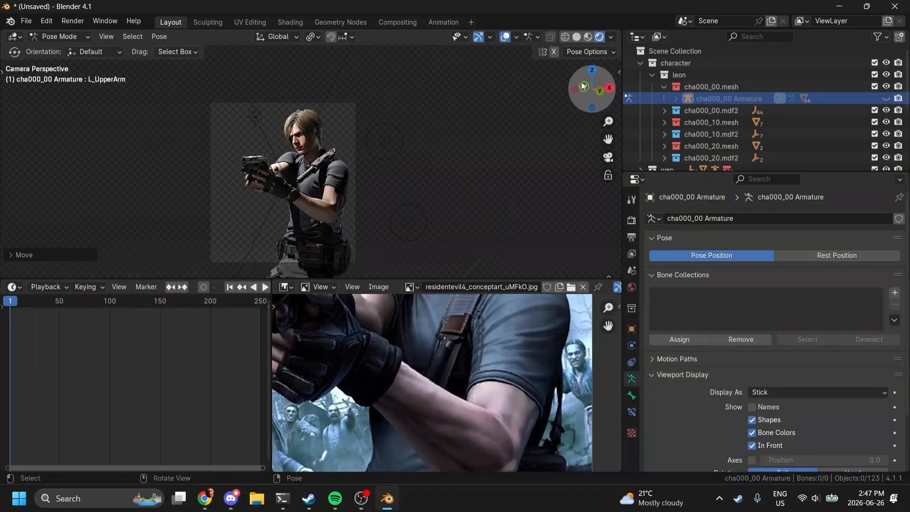
- Leave Pose Mode for Object Mode and add a new area light to the light collection
{"action": "left_click", "coordinate": [582, 84]}
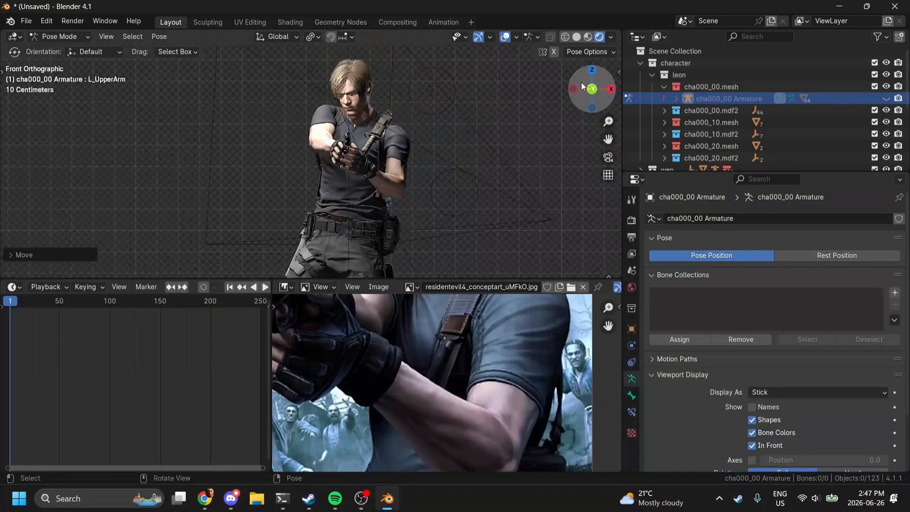
{"action": "left_click", "coordinate": [582, 84]}
{"action": "scroll", "coordinate": [654, 111], "scroll_direction": "down", "scroll_amount": 5}
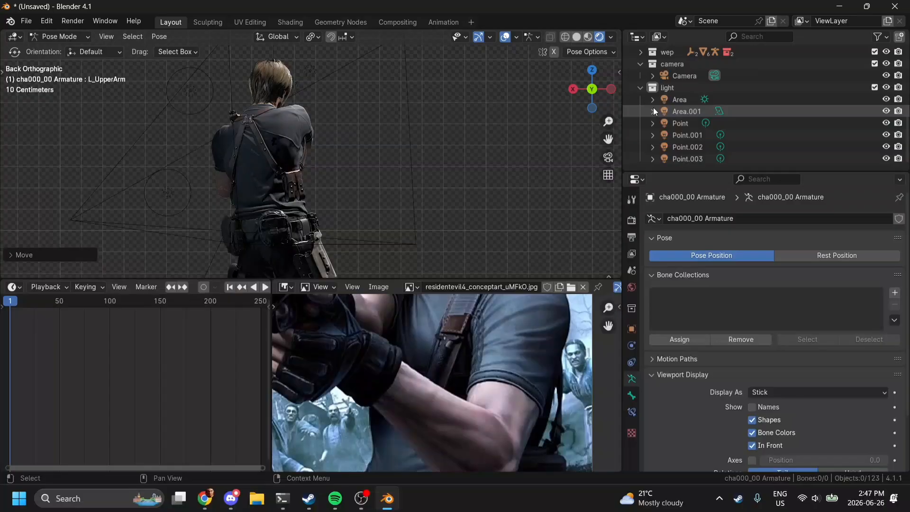
{"action": "left_click", "coordinate": [687, 89]}
{"action": "scroll", "coordinate": [441, 121], "scroll_direction": "down", "scroll_amount": 3}
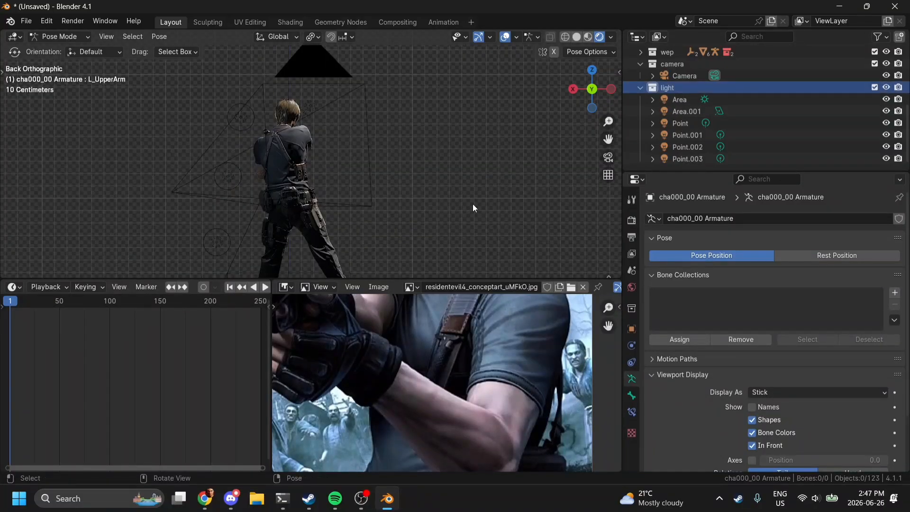
{"action": "key", "text": "ctrl+Tab"}
{"action": "left_click", "coordinate": [584, 91]}
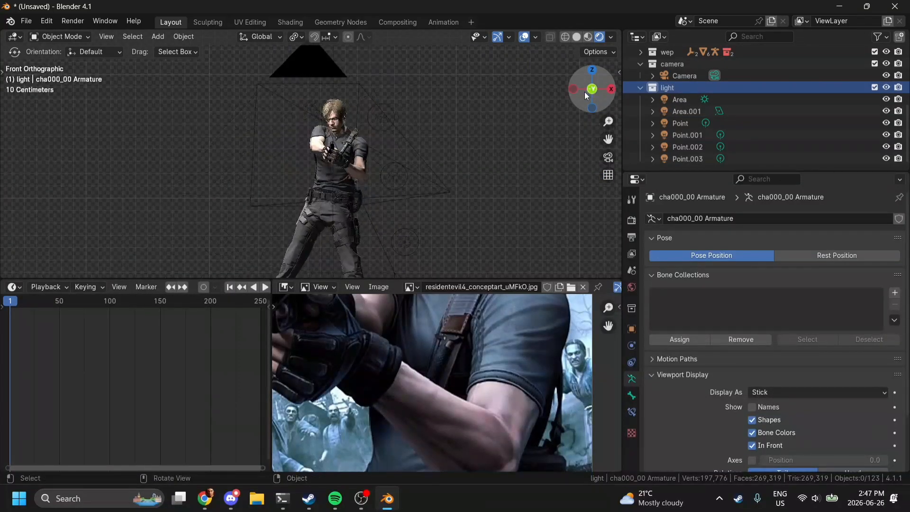
{"action": "key", "text": "shift+a"}
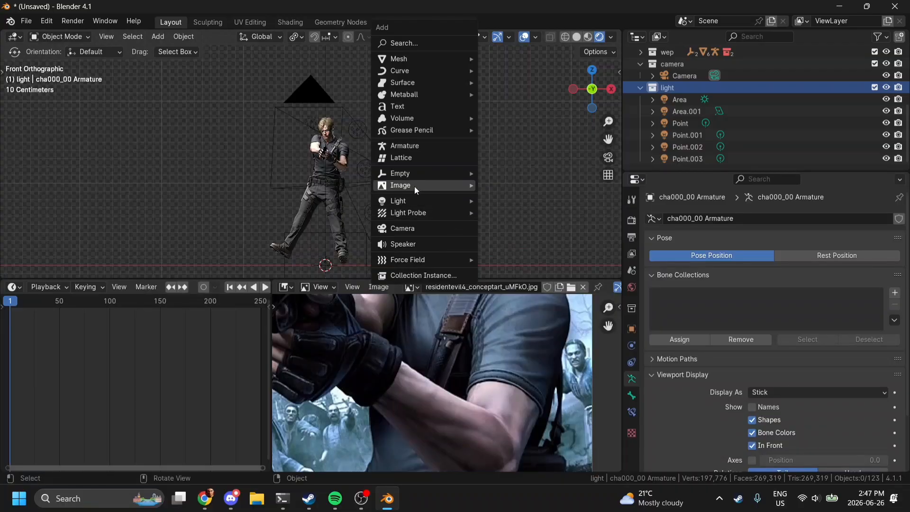
{"action": "mouse_move", "coordinate": [408, 201]}
{"action": "left_click", "coordinate": [516, 241]}
- Raise the new area light above the waist, place it behind the character, and tilt it toward him in the left orthographic view
{"action": "key", "text": "g"}
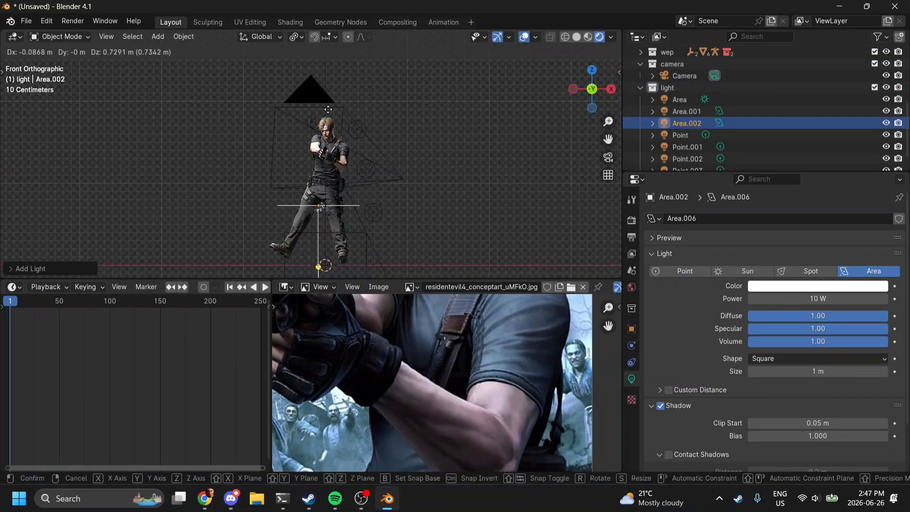
{"action": "left_click", "coordinate": [278, 43]}
{"action": "left_click", "coordinate": [574, 90]}
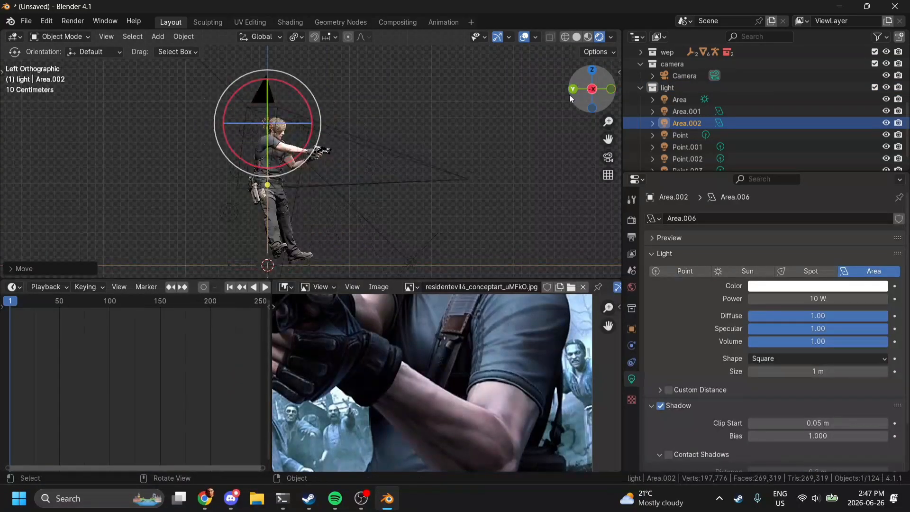
{"action": "key", "text": "r"}
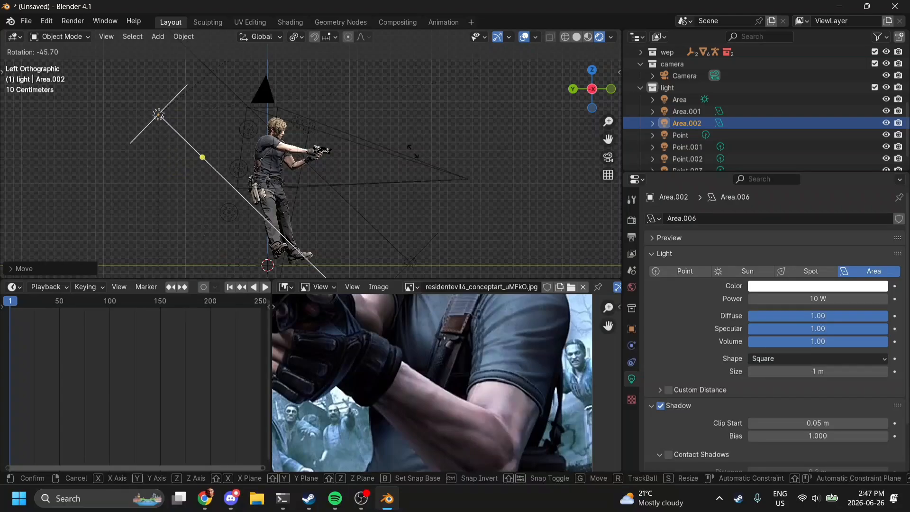
{"action": "left_click", "coordinate": [368, 91]}
- Move the new area light to the pistol side of the character in the camera view and trackball-rotate it to face him
{"action": "left_click", "coordinate": [608, 157]}
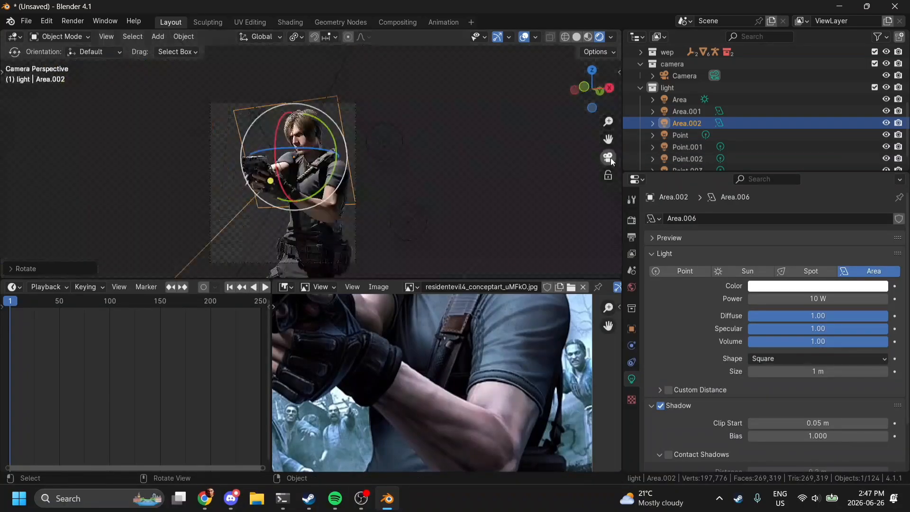
{"action": "key", "text": "g"}
{"action": "left_click", "coordinate": [391, 165]}
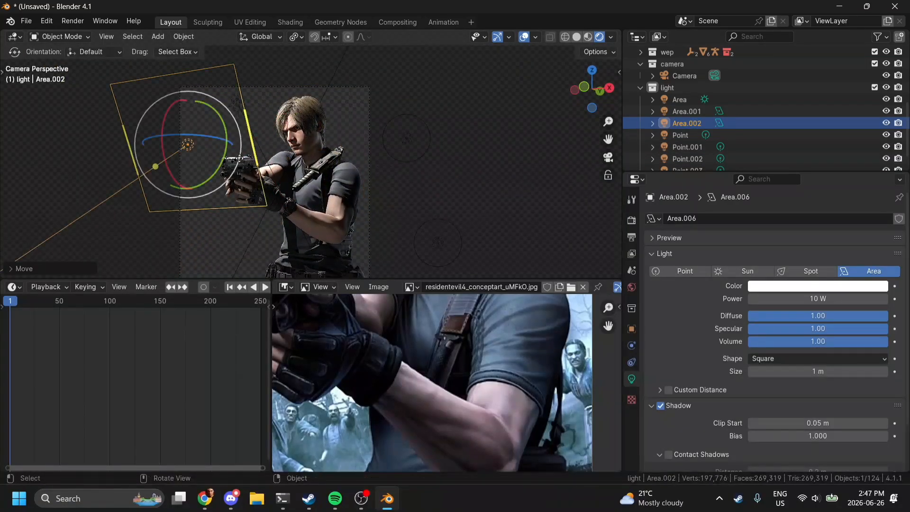
{"action": "key", "text": "r"}
{"action": "key", "text": "r"}
{"action": "left_click", "coordinate": [256, 151]}
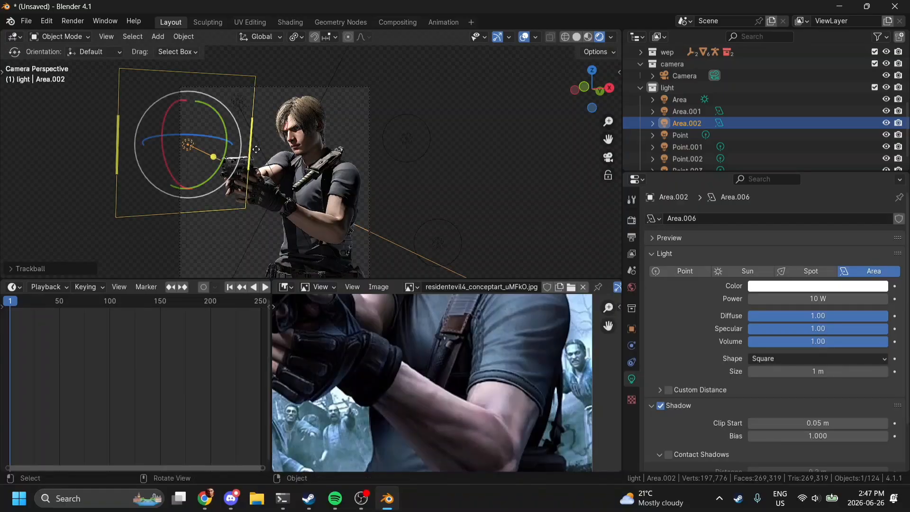
- Set the new area light's power to 190.9 W and its shadow bias to 0.001
{"action": "scroll", "coordinate": [256, 149], "scroll_direction": "up", "scroll_amount": 3}
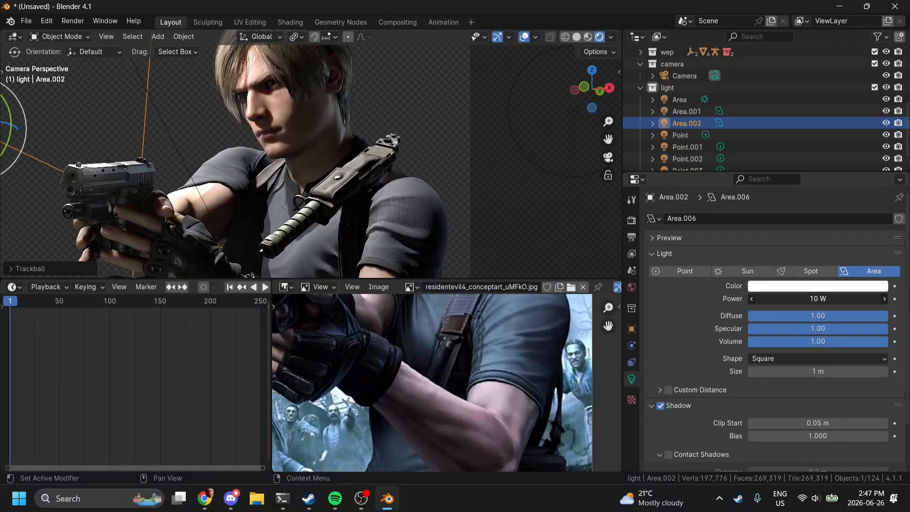
{"action": "left_click_drag", "start_coordinate": [818, 299], "coordinate": [879, 299]}
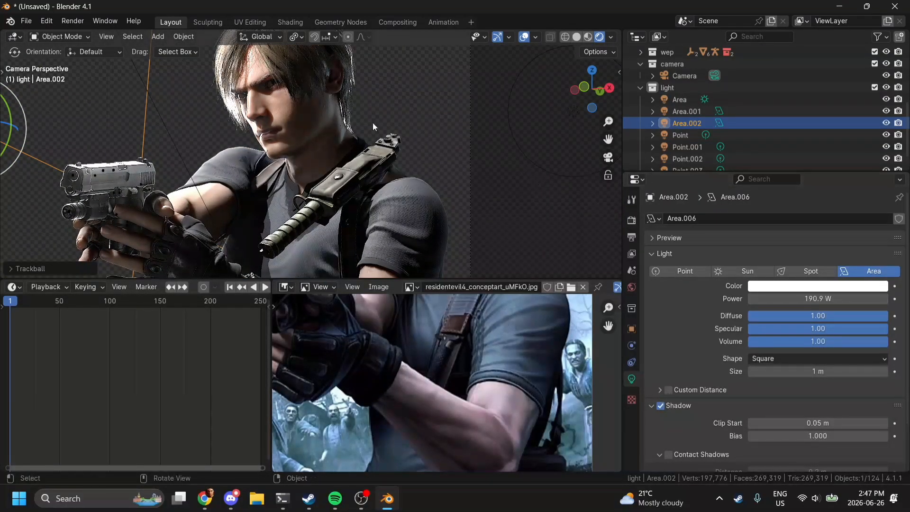
{"action": "scroll", "coordinate": [372, 123], "scroll_direction": "down", "scroll_amount": 3}
{"action": "left_click_drag", "start_coordinate": [819, 435], "coordinate": [748, 435]}
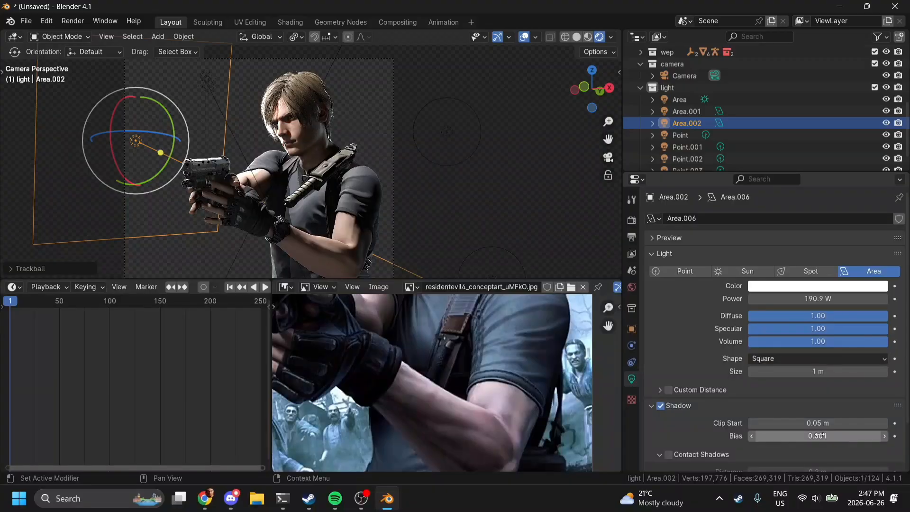
- Raise the new area light in the camera view and trackball-rotate it to aim down at the character
{"action": "key", "text": "g"}
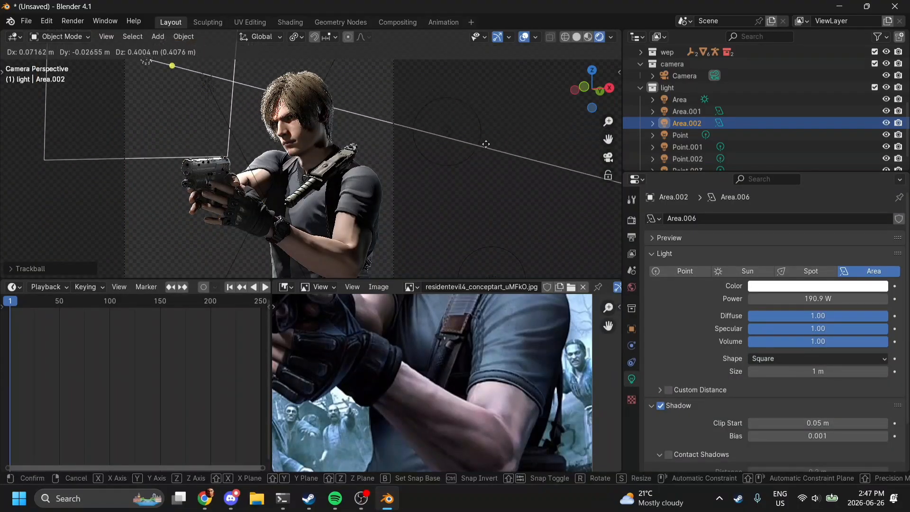
{"action": "left_click", "coordinate": [472, 163]}
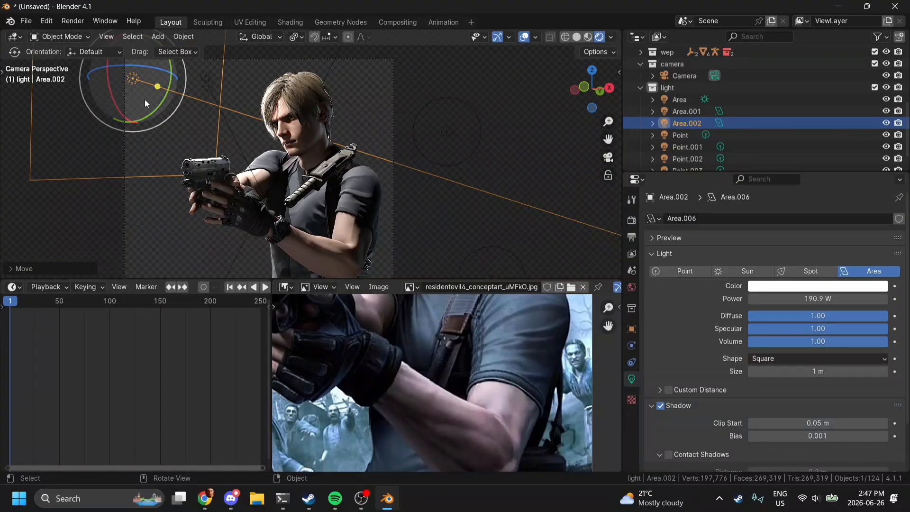
{"action": "key", "text": "r"}
{"action": "key", "text": "r"}
{"action": "left_click", "coordinate": [132, 126]}
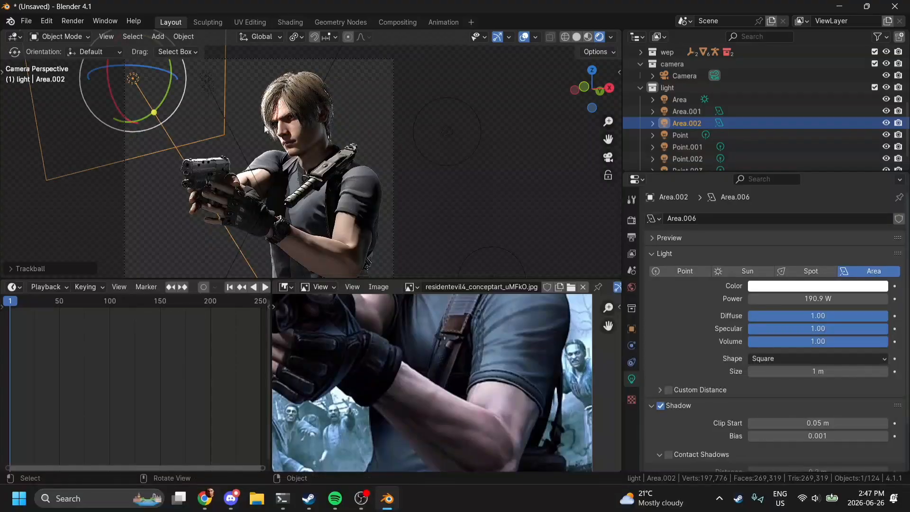
- Deselect the light and examine the rendered lighting on the character in the camera view, close up and from farther away
{"action": "scroll", "coordinate": [264, 125], "scroll_direction": "up", "scroll_amount": 4}
{"action": "scroll", "coordinate": [264, 124], "scroll_direction": "up", "scroll_amount": 1}
{"action": "left_click", "coordinate": [473, 143]}
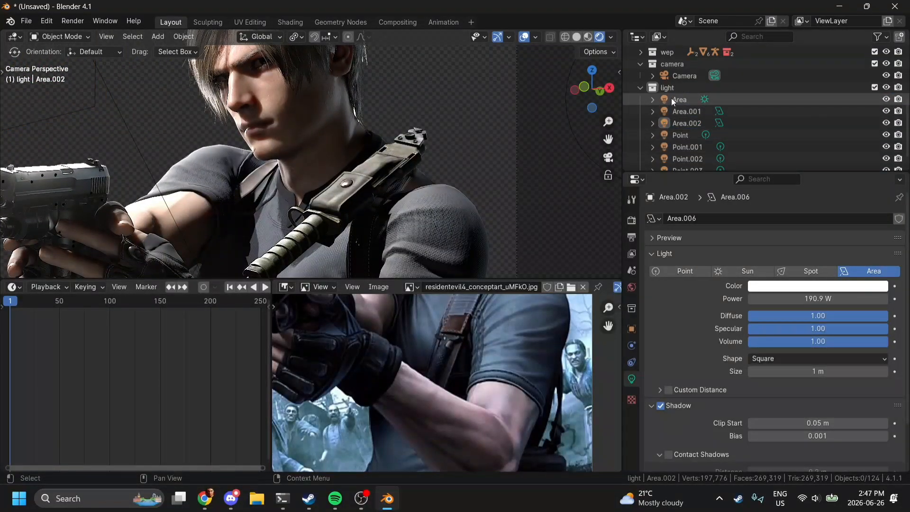
{"action": "scroll", "coordinate": [687, 146], "scroll_direction": "down", "scroll_amount": 1}
{"action": "scroll", "coordinate": [540, 102], "scroll_direction": "down", "scroll_amount": 5}
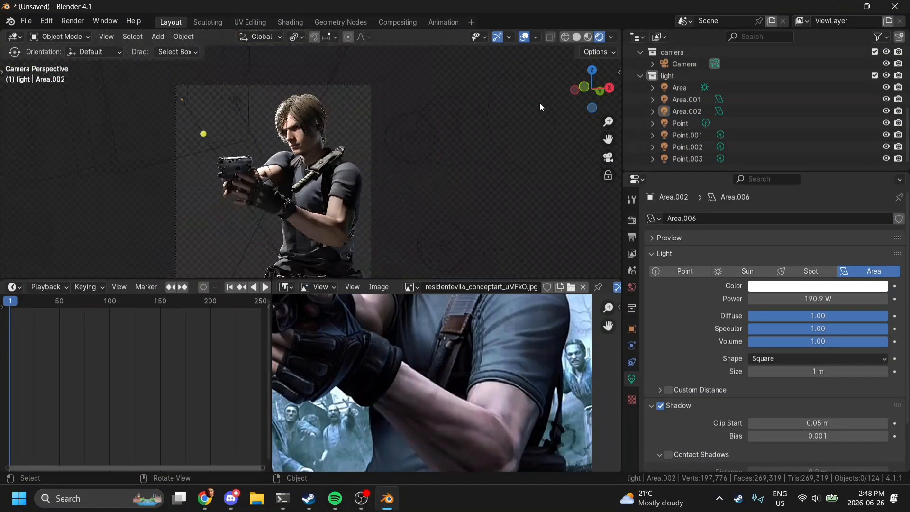
{"action": "scroll", "coordinate": [539, 102], "scroll_direction": "down", "scroll_amount": 3}
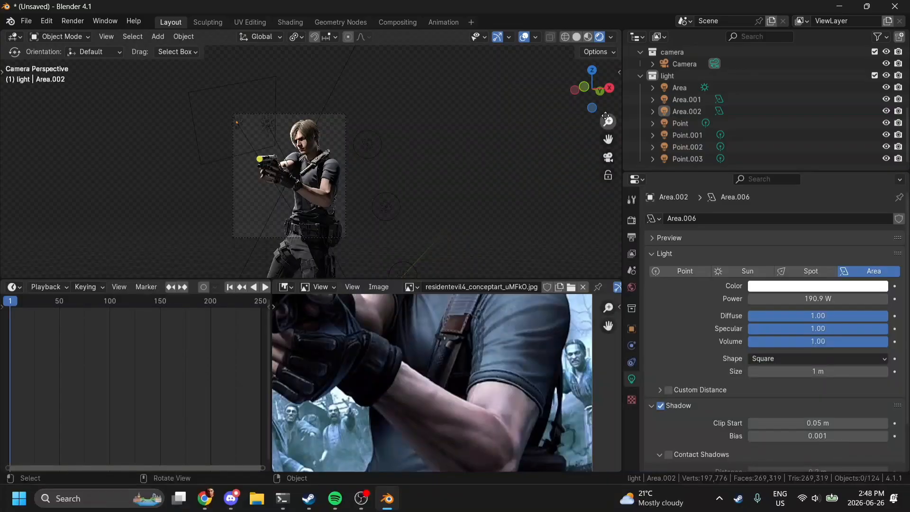
{"action": "left_click_drag", "start_coordinate": [763, 135], "coordinate": [739, 98]}
{"action": "left_click", "coordinate": [587, 145]}
{"action": "scroll", "coordinate": [507, 165], "scroll_direction": "up", "scroll_amount": 4}
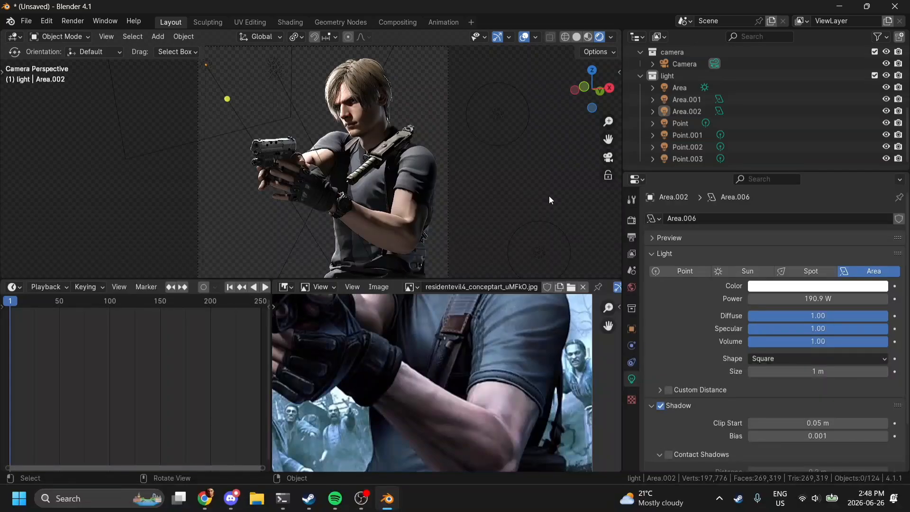
{"action": "scroll", "coordinate": [549, 197], "scroll_direction": "up", "scroll_amount": 3}
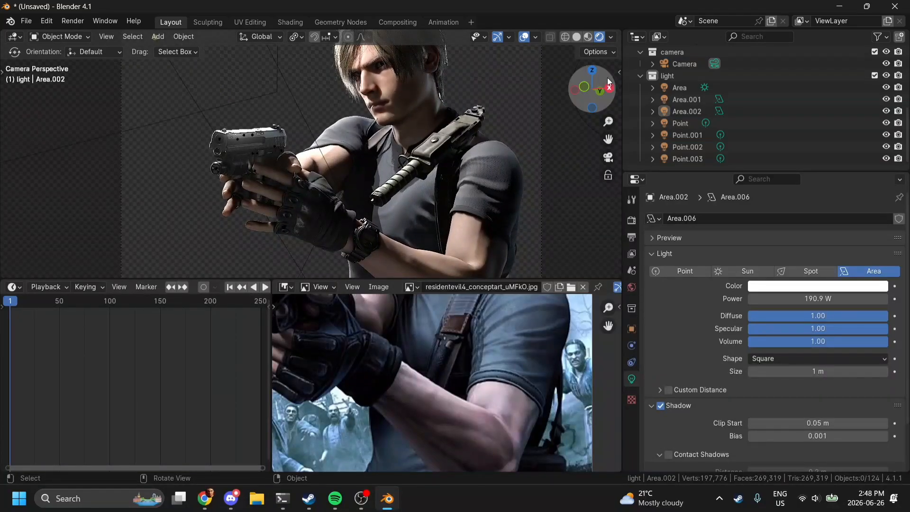
- Examine the pose from behind and from the front in solid and rendered shading, returning to the camera view
{"action": "mouse_move", "coordinate": [609, 82]}
{"action": "left_mouse_down"}
{"action": "mouse_move", "coordinate": [496, 86]}
{"action": "mouse_move", "coordinate": [598, 75]}
{"action": "mouse_move", "coordinate": [540, 74]}
{"action": "mouse_move", "coordinate": [526, 75]}
{"action": "mouse_move", "coordinate": [618, 82]}
{"action": "left_mouse_up"}
{"action": "scroll", "coordinate": [470, 184], "scroll_direction": "up", "scroll_amount": 3}
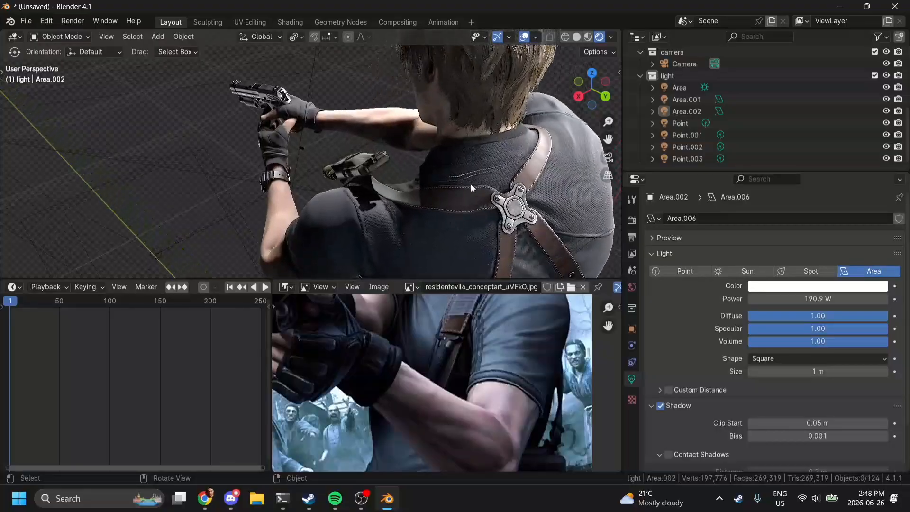
{"action": "left_click_drag", "start_coordinate": [591, 75], "coordinate": [619, 79]}
{"action": "left_click", "coordinate": [608, 157]}
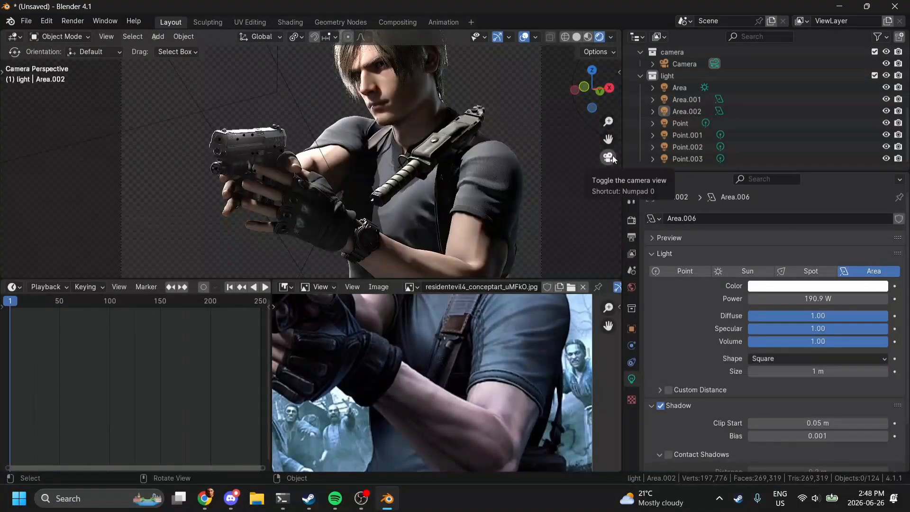
{"action": "left_click_drag", "start_coordinate": [596, 93], "coordinate": [596, 81]}
{"action": "left_click", "coordinate": [576, 36]}
{"action": "scroll", "coordinate": [511, 97], "scroll_direction": "up", "scroll_amount": 7}
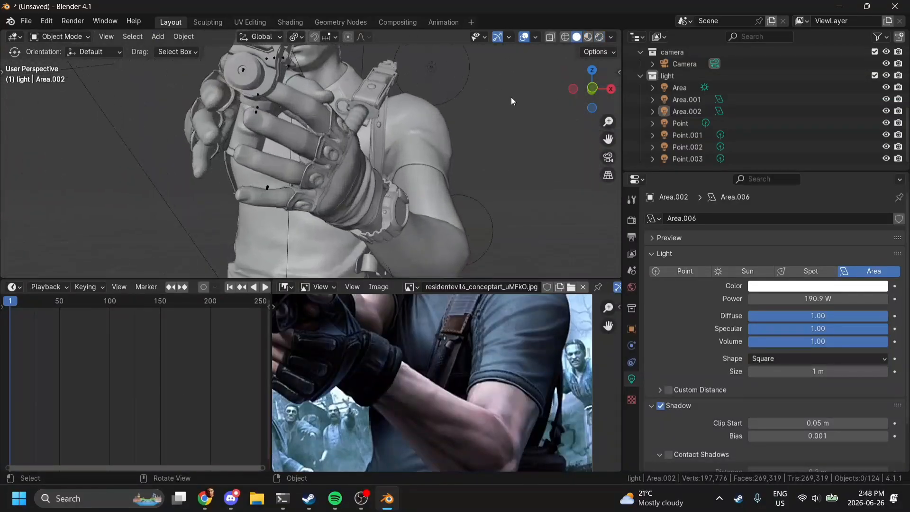
{"action": "left_click_drag", "start_coordinate": [596, 92], "coordinate": [571, 91]}
{"action": "left_click", "coordinate": [573, 89]}
{"action": "scroll", "coordinate": [467, 119], "scroll_direction": "down", "scroll_amount": 3}
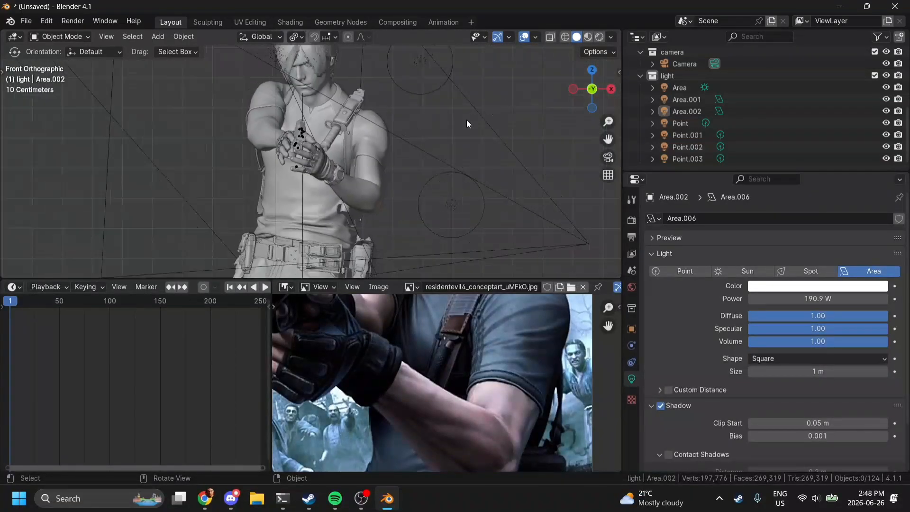
{"action": "left_click", "coordinate": [600, 37]}
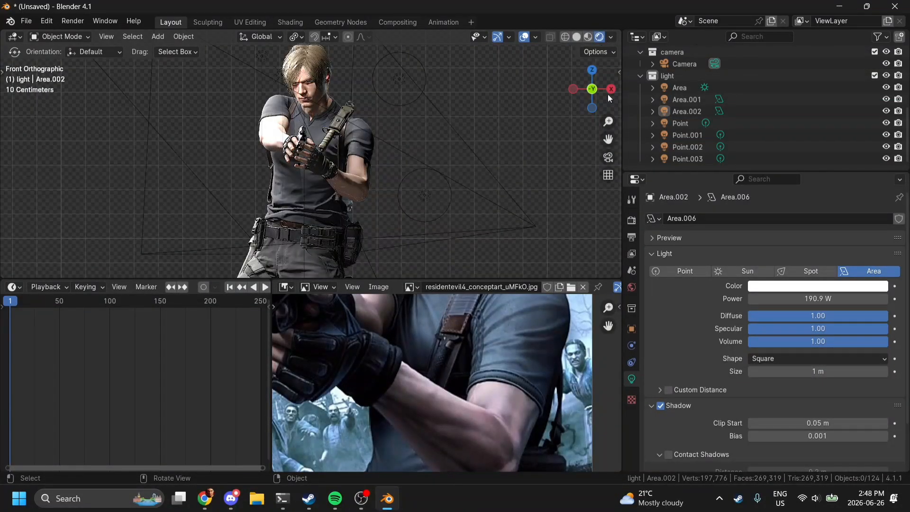
{"action": "left_click", "coordinate": [608, 158]}
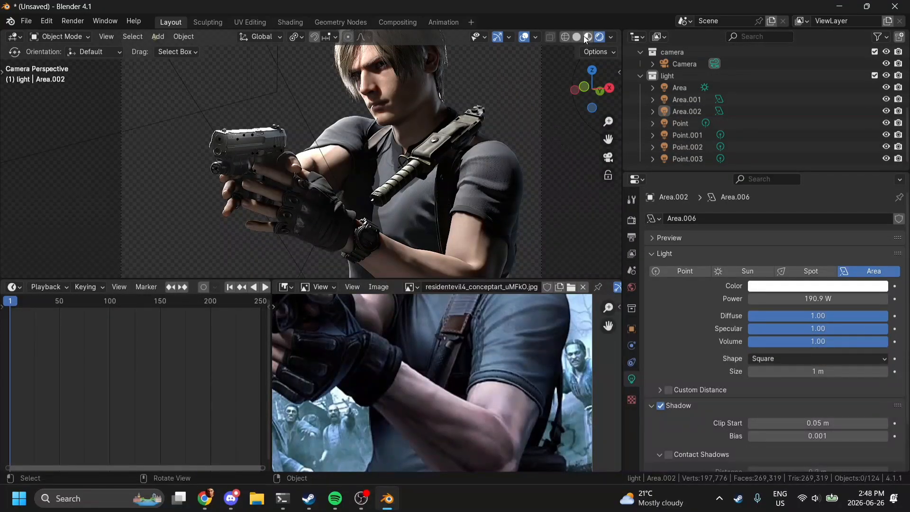
- Examine the rendered lighting on the character from an orbited angle and in the camera view, close up and farther away
{"action": "scroll", "coordinate": [760, 77], "scroll_direction": "up", "scroll_amount": 5}
{"action": "left_click_drag", "start_coordinate": [592, 88], "coordinate": [622, 171]}
{"action": "left_click", "coordinate": [608, 157]}
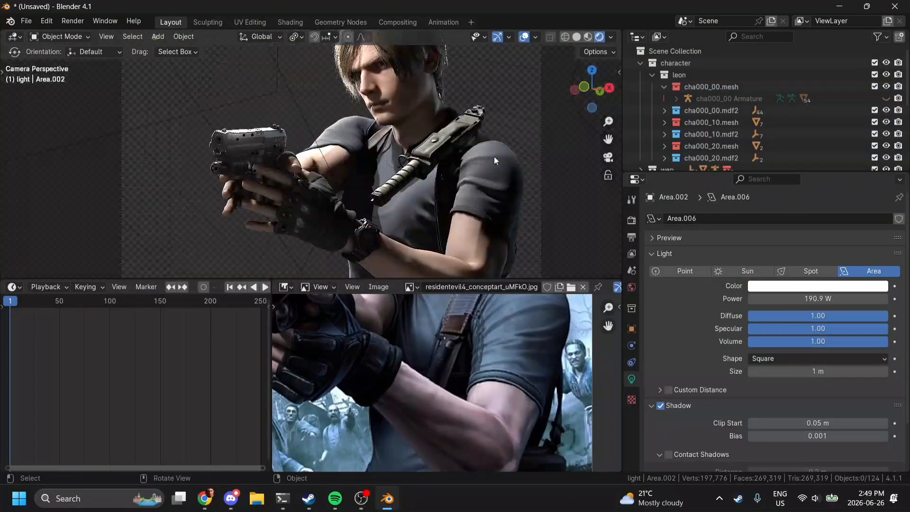
{"action": "scroll", "coordinate": [470, 152], "scroll_direction": "up", "scroll_amount": 5}
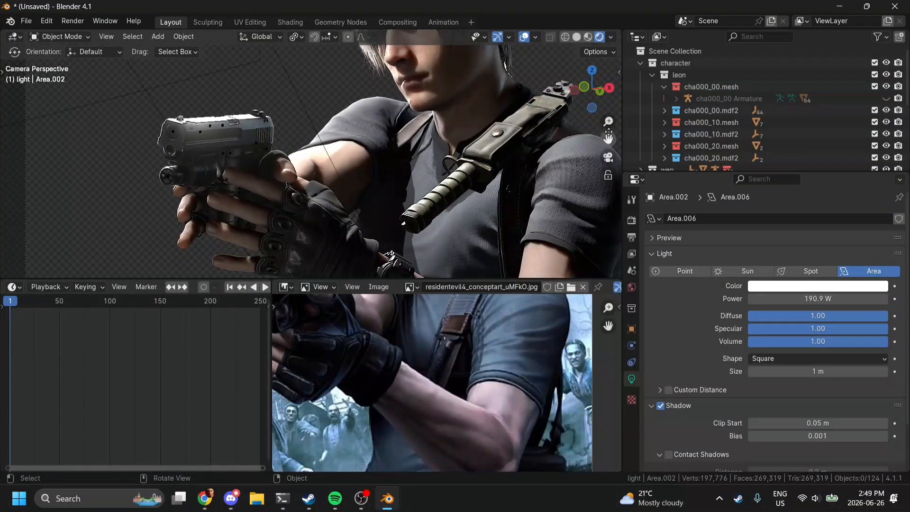
{"action": "left_click_drag", "start_coordinate": [608, 138], "coordinate": [565, 177]}
{"action": "scroll", "coordinate": [565, 177], "scroll_direction": "down", "scroll_amount": 3}
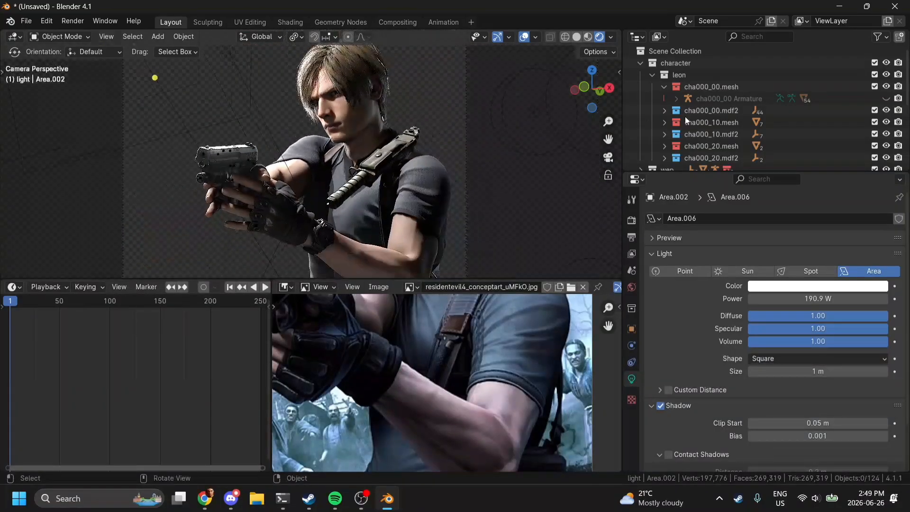
- Select the Area sun light and rotate it in the front view so it aims at a shallower angle across the character
{"action": "scroll", "coordinate": [686, 118], "scroll_direction": "down", "scroll_amount": 5}
{"action": "left_click", "coordinate": [681, 88]}
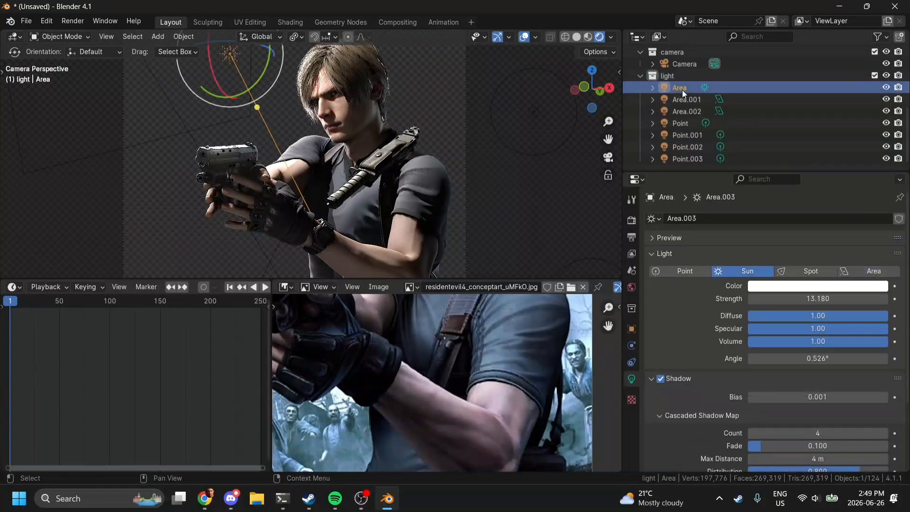
{"action": "left_click", "coordinate": [587, 85]}
{"action": "key", "text": "r"}
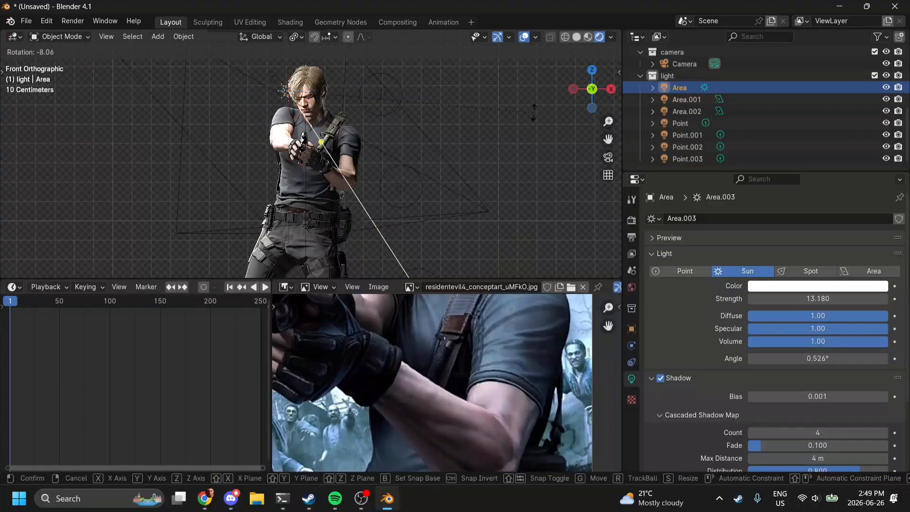
{"action": "left_click", "coordinate": [515, 48]}
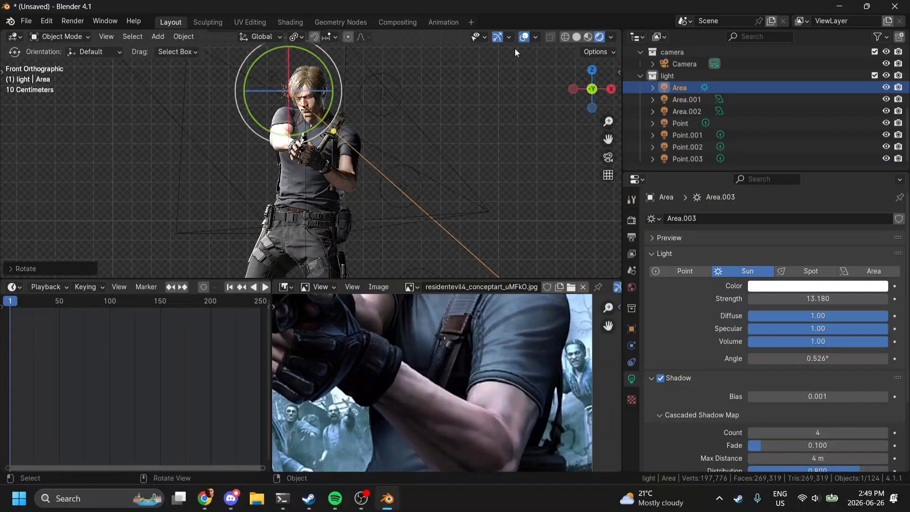
- Hide and unhide the Point light to compare its contribution to the character's lighting in the camera view
{"action": "left_click", "coordinate": [886, 123]}
{"action": "left_click", "coordinate": [608, 157]}
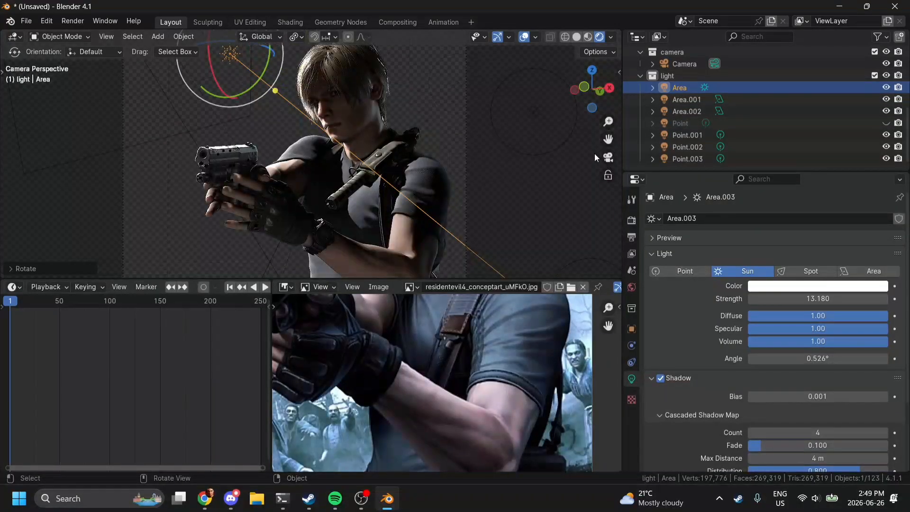
{"action": "left_click", "coordinate": [886, 123]}
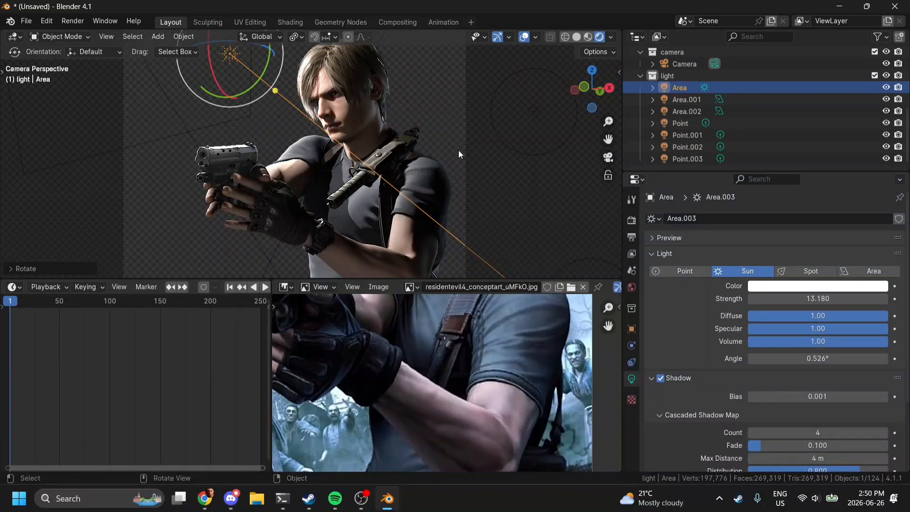
{"action": "scroll", "coordinate": [459, 150], "scroll_direction": "up", "scroll_amount": 2}
{"action": "scroll", "coordinate": [577, 173], "scroll_direction": "down", "scroll_amount": 1}
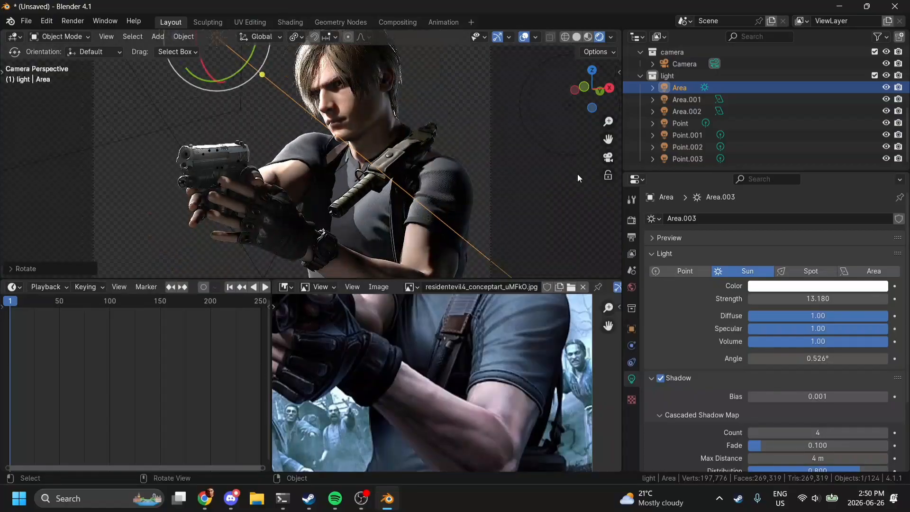
{"action": "scroll", "coordinate": [577, 174], "scroll_direction": "down", "scroll_amount": 2}
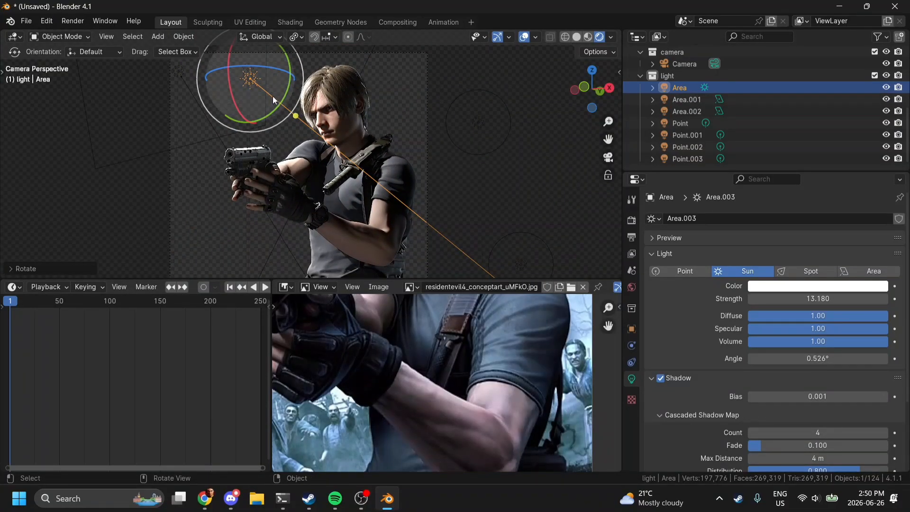
- Isolate the Area sun light by hiding the other lights, and fine-tune its rotation onto the character in the camera view
{"action": "mouse_move", "coordinate": [272, 99]}
{"action": "left_mouse_down"}
{"action": "mouse_move", "coordinate": [277, 89]}
{"action": "mouse_move", "coordinate": [282, 99]}
{"action": "left_mouse_up"}
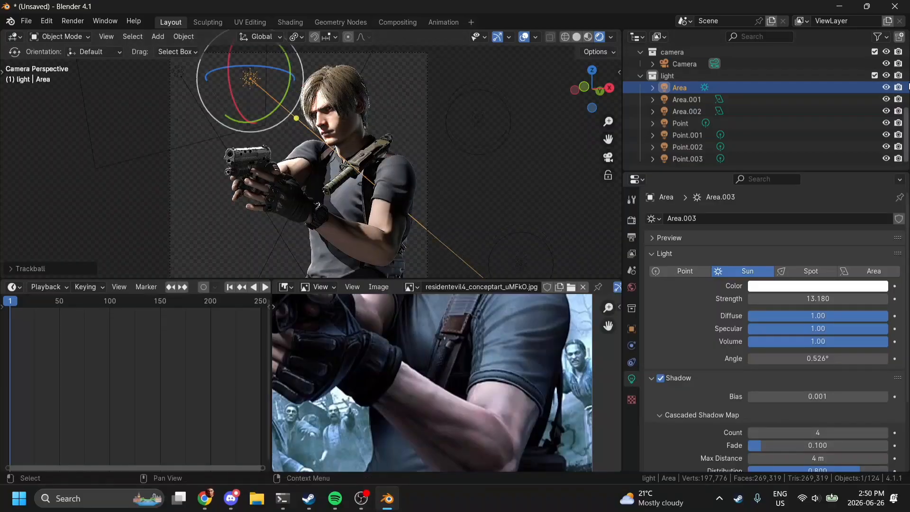
{"action": "left_click_drag", "start_coordinate": [886, 99], "coordinate": [888, 178]}
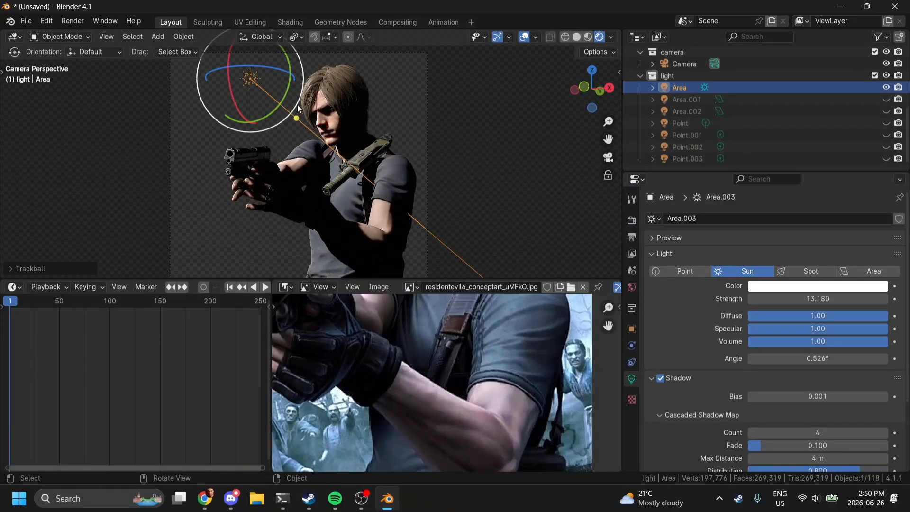
{"action": "left_click_drag", "start_coordinate": [298, 108], "coordinate": [298, 112]}
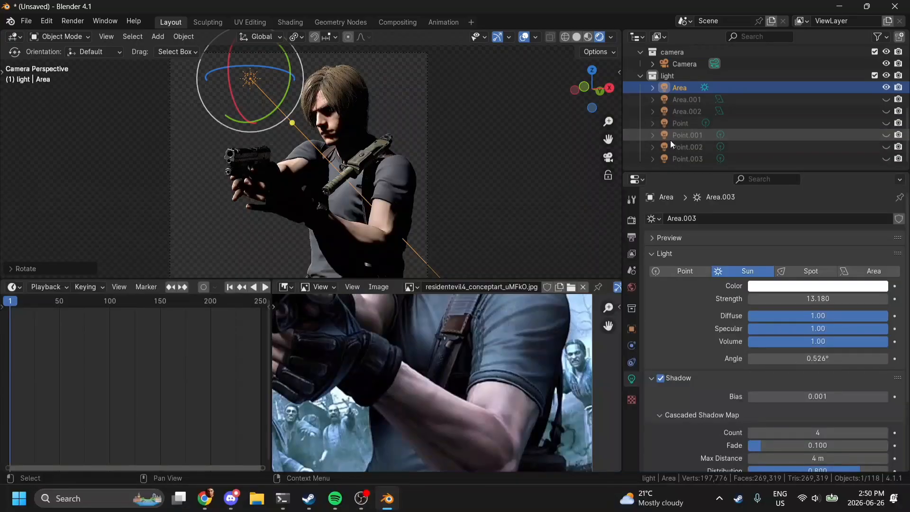
- Delete the Point light from the light collection
{"action": "left_click", "coordinate": [705, 139]}
{"action": "left_click", "coordinate": [803, 122]}
{"action": "key", "text": "x"}
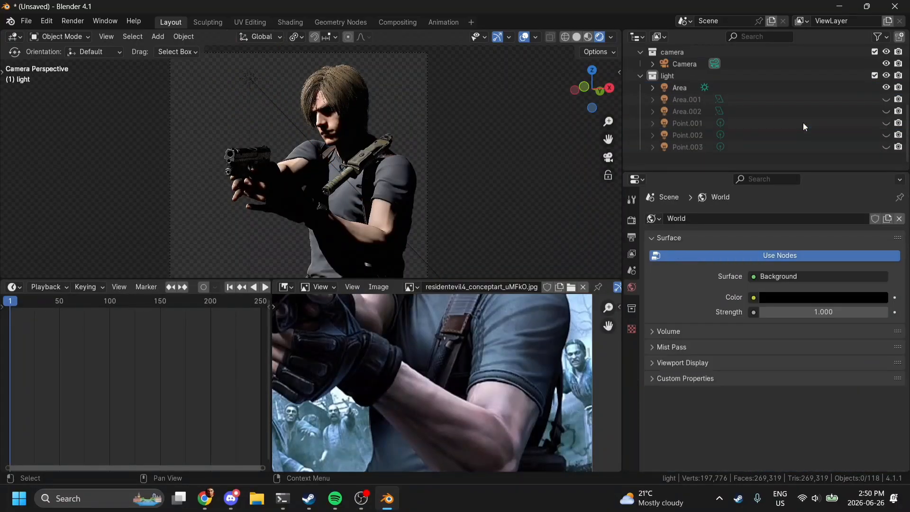
- Unhide the remaining area and point lights and check the combined lighting on the character at several distances
{"action": "left_click_drag", "start_coordinate": [885, 109], "coordinate": [888, 148]}
{"action": "scroll", "coordinate": [454, 112], "scroll_direction": "up", "scroll_amount": 3}
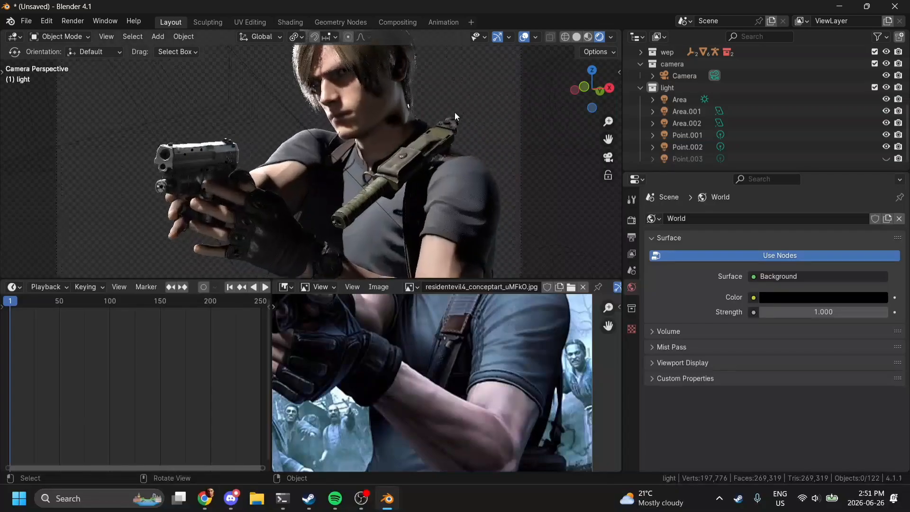
{"action": "scroll", "coordinate": [431, 121], "scroll_direction": "down", "scroll_amount": 5}
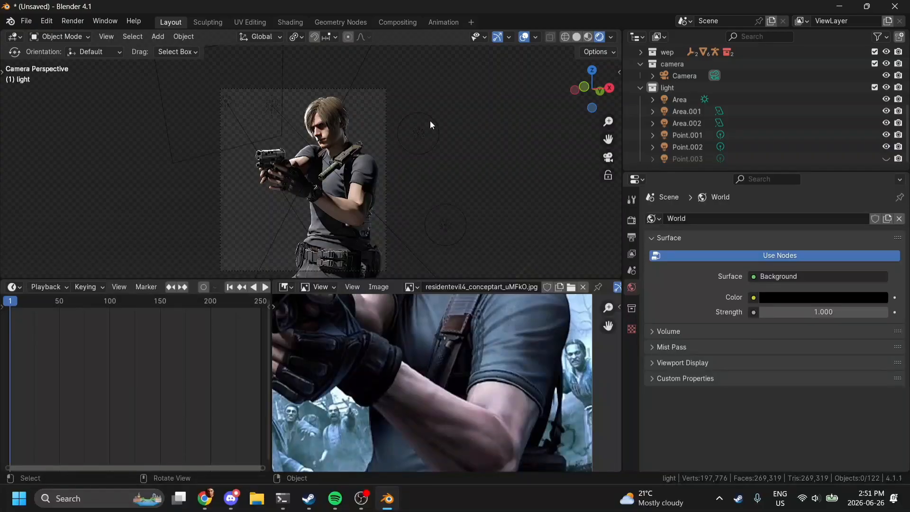
{"action": "scroll", "coordinate": [430, 121], "scroll_direction": "up", "scroll_amount": 6}
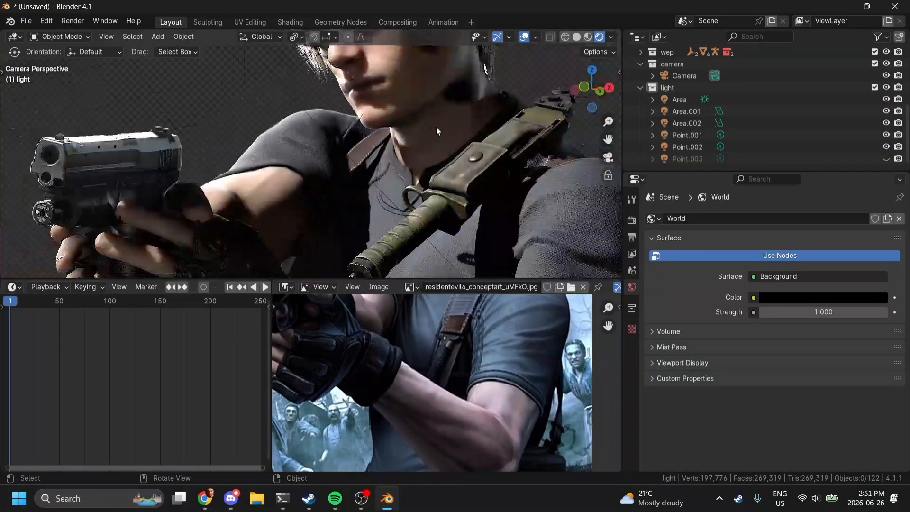
{"action": "scroll", "coordinate": [436, 126], "scroll_direction": "down", "scroll_amount": 3}
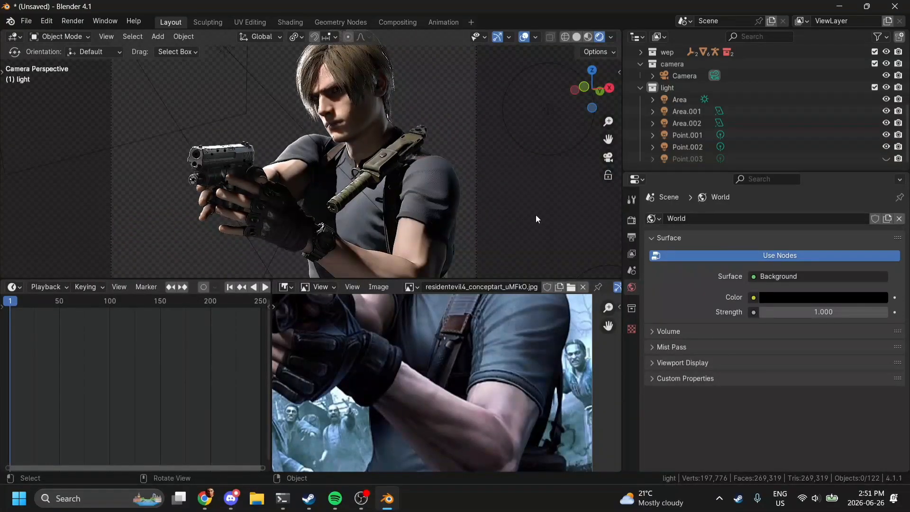
{"action": "scroll", "coordinate": [577, 154], "scroll_direction": "down", "scroll_amount": 3}
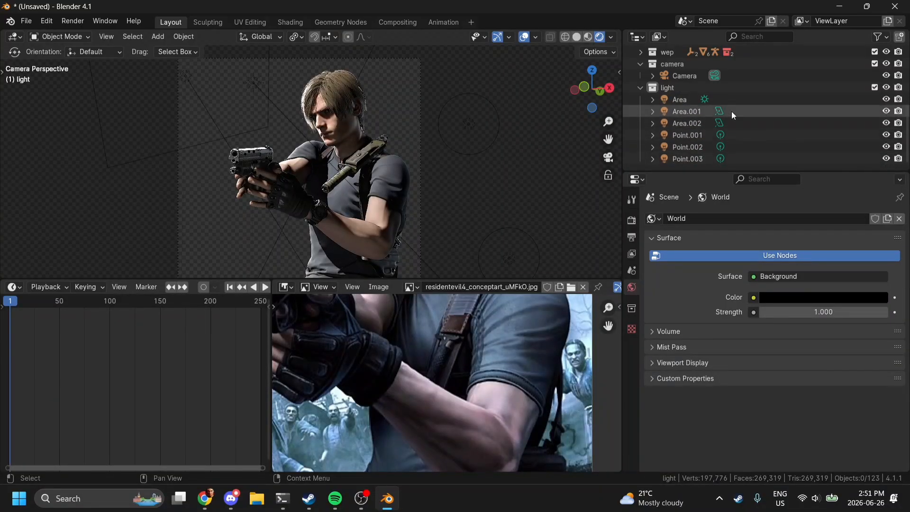
- Select the Area.001 light and, in the left view, move it closer to the character's feet and rotate it more steeply upward
{"action": "left_click", "coordinate": [692, 110]}
{"action": "left_click", "coordinate": [693, 123]}
{"action": "left_click", "coordinate": [693, 111]}
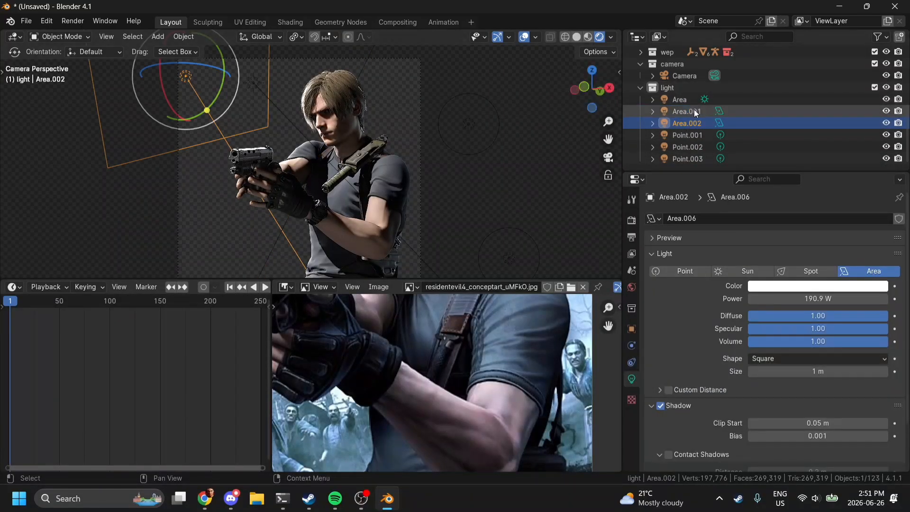
{"action": "left_click", "coordinate": [583, 86]}
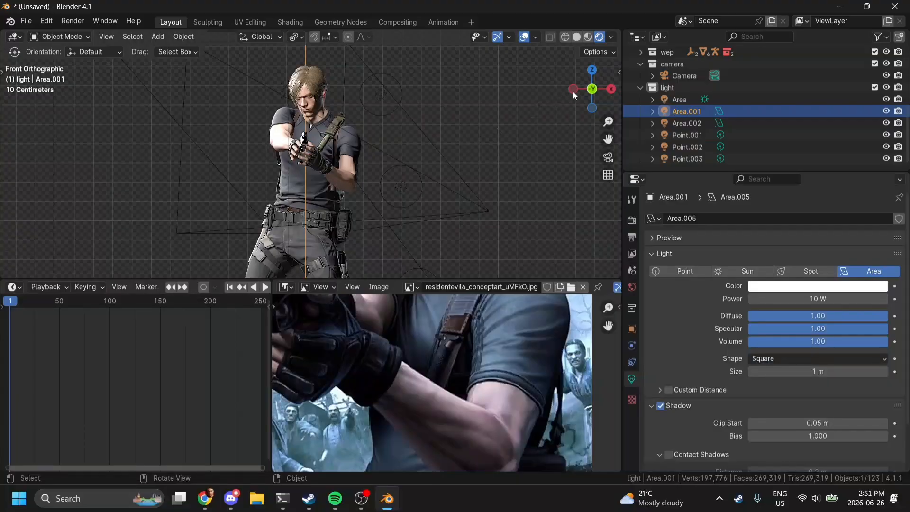
{"action": "left_click", "coordinate": [573, 90]}
{"action": "scroll", "coordinate": [555, 247], "scroll_direction": "down", "scroll_amount": 3}
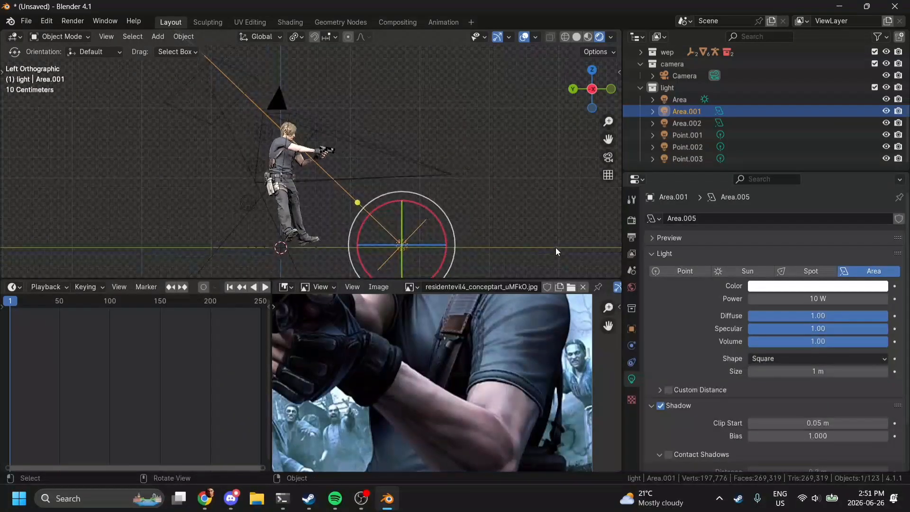
{"action": "key", "text": "g"}
{"action": "left_click", "coordinate": [479, 252]}
{"action": "key", "text": "r"}
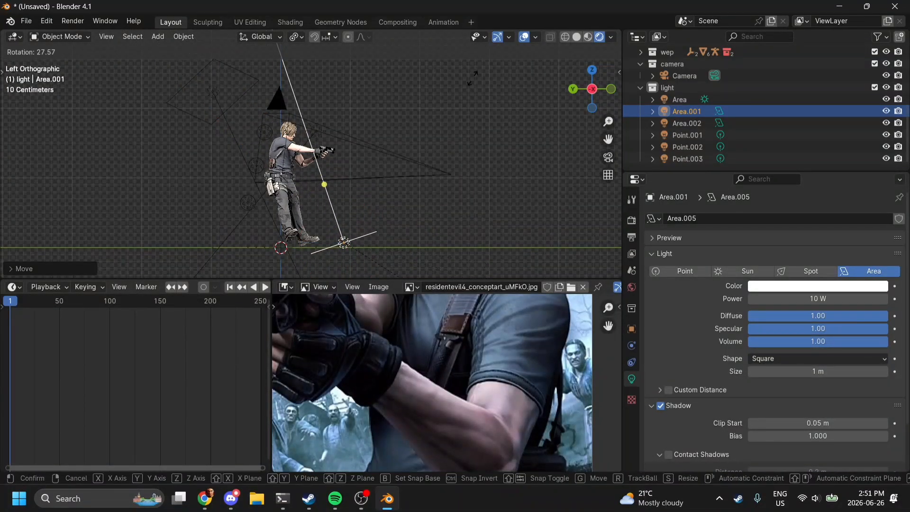
{"action": "left_click", "coordinate": [471, 78]}
{"action": "key", "text": "g"}
{"action": "left_click", "coordinate": [452, 86]}
{"action": "left_click", "coordinate": [608, 158]}
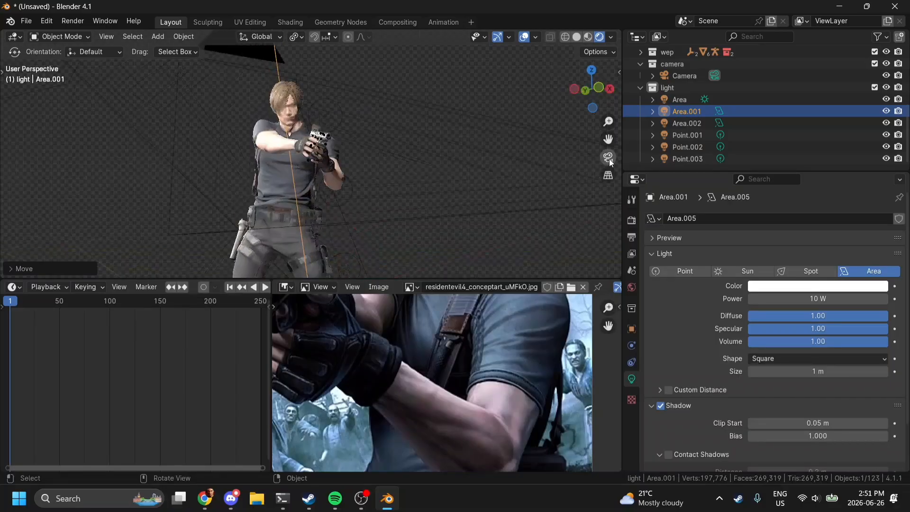
- Turn off Area.001's shadow and, in the left view, move the light behind the character's feet and tilt it forward and upward
{"action": "left_click", "coordinate": [576, 86]}
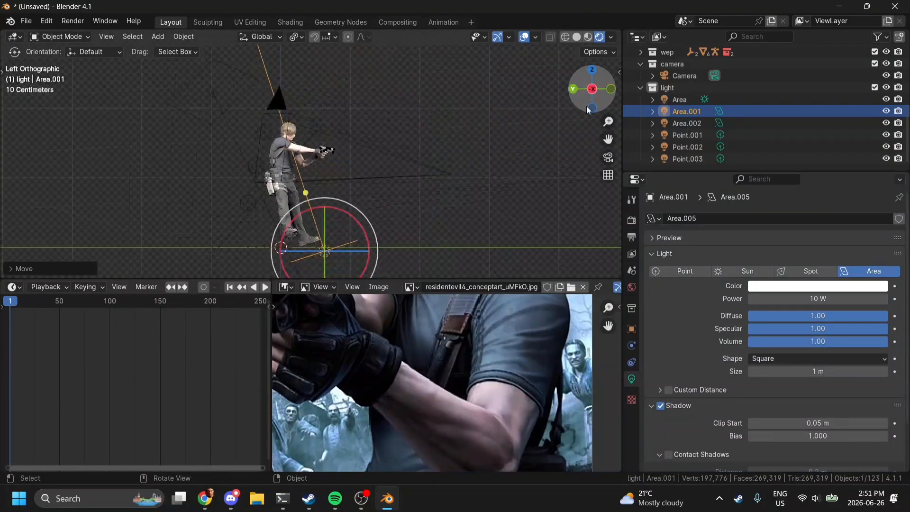
{"action": "left_click", "coordinate": [661, 406]}
{"action": "key", "text": "r"}
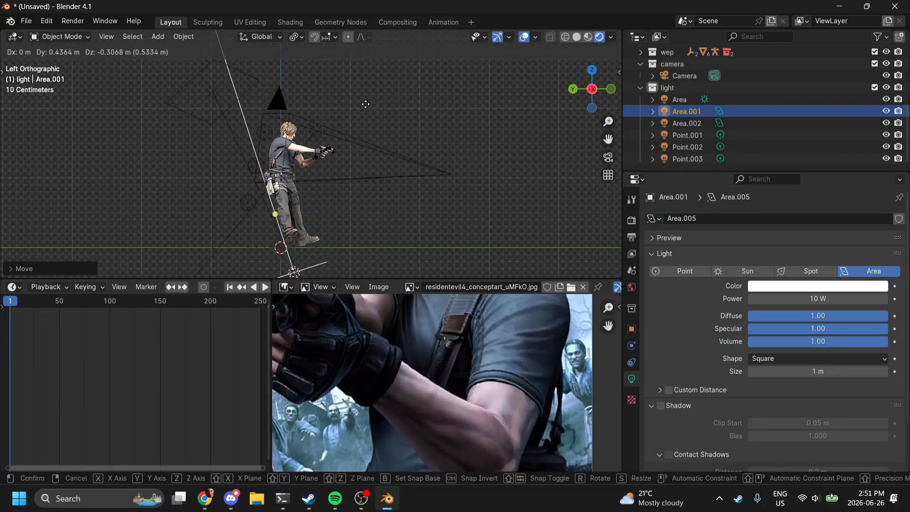
{"action": "key", "text": "g"}
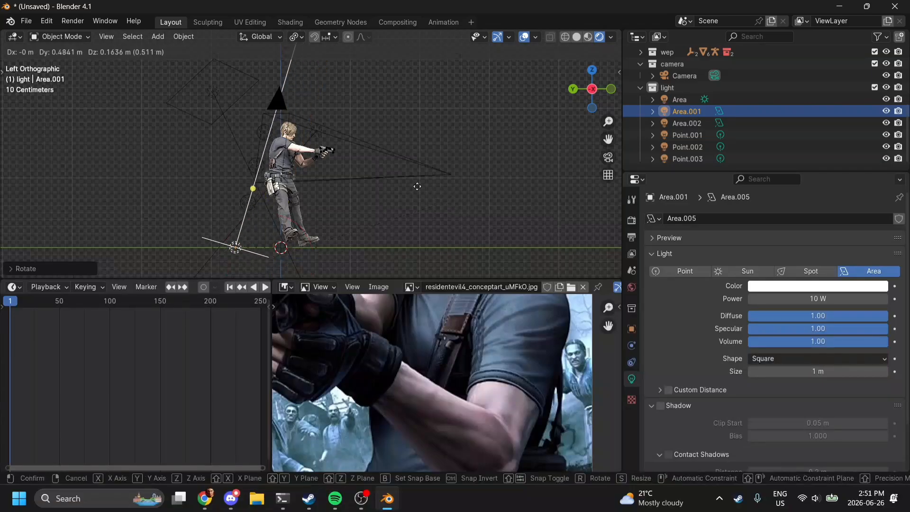
{"action": "key", "text": "r"}
{"action": "left_click", "coordinate": [491, 213]}
{"action": "left_click", "coordinate": [608, 159]}
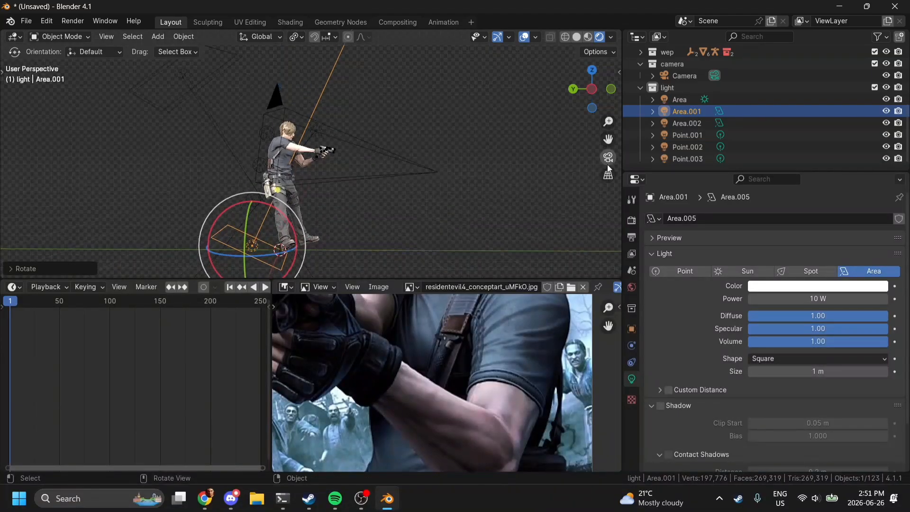
- Shift Area.001 toward the gun side of the character in the camera view and turn its shadow back on
{"action": "key", "text": "g"}
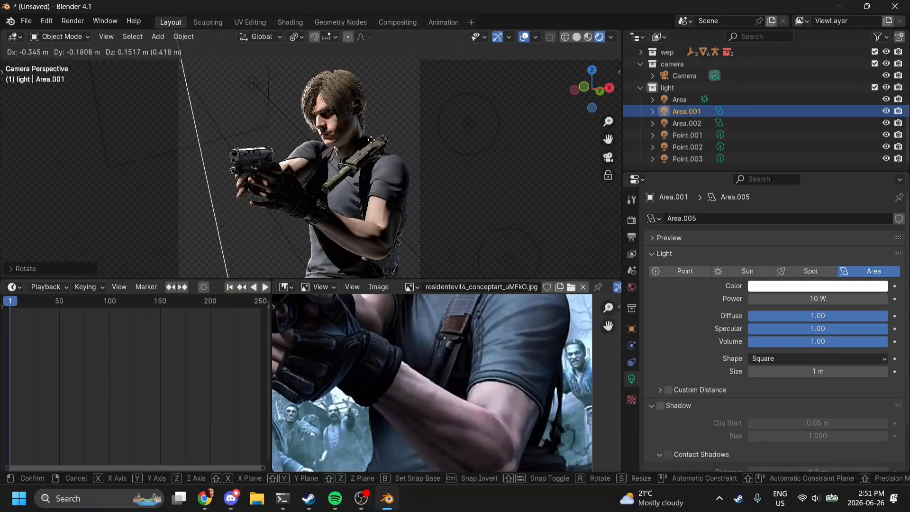
{"action": "left_click", "coordinate": [497, 116]}
{"action": "scroll", "coordinate": [472, 396], "scroll_direction": "up", "scroll_amount": 4}
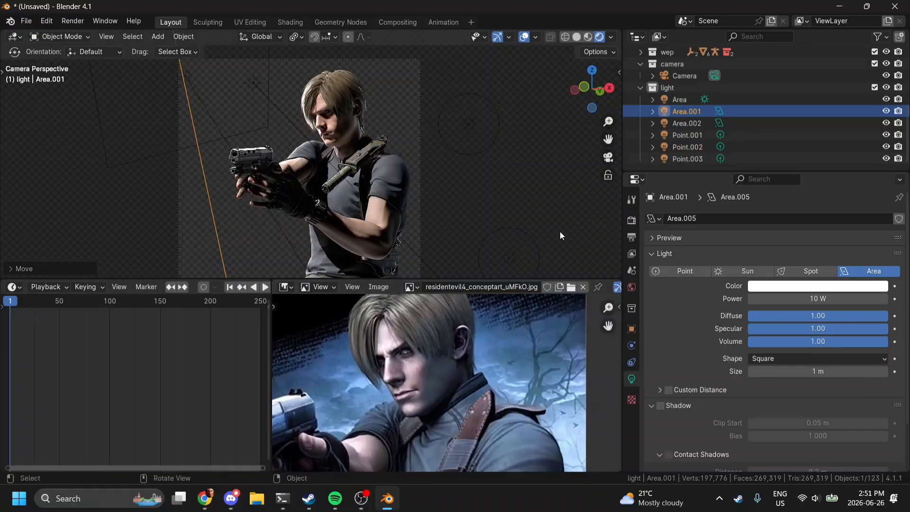
{"action": "left_click", "coordinate": [661, 406]}
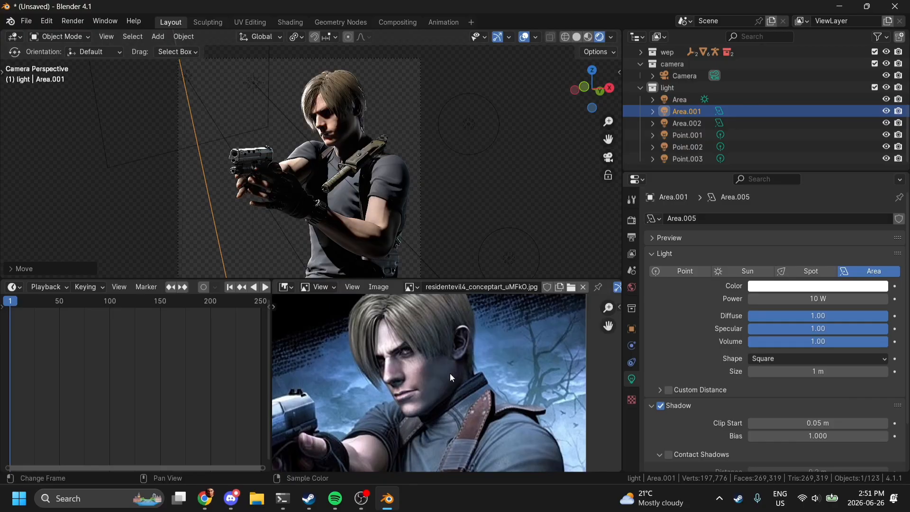
- Check the reference's arm and shirt tones, set Area.001's colour to pale blue EAECFF and deselect the light
{"action": "scroll", "coordinate": [451, 374], "scroll_direction": "down", "scroll_amount": 5}
{"action": "scroll", "coordinate": [450, 373], "scroll_direction": "up", "scroll_amount": 2}
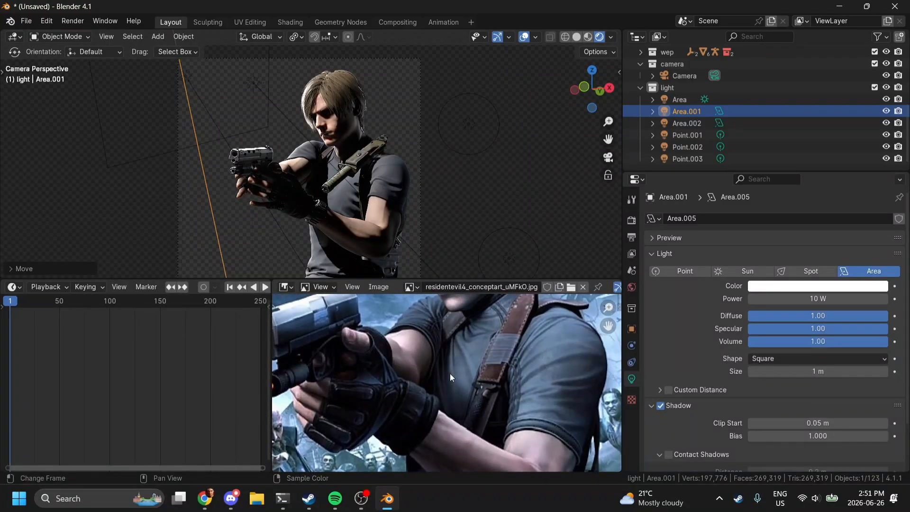
{"action": "left_click", "coordinate": [801, 287]}
{"action": "left_click", "coordinate": [837, 175]}
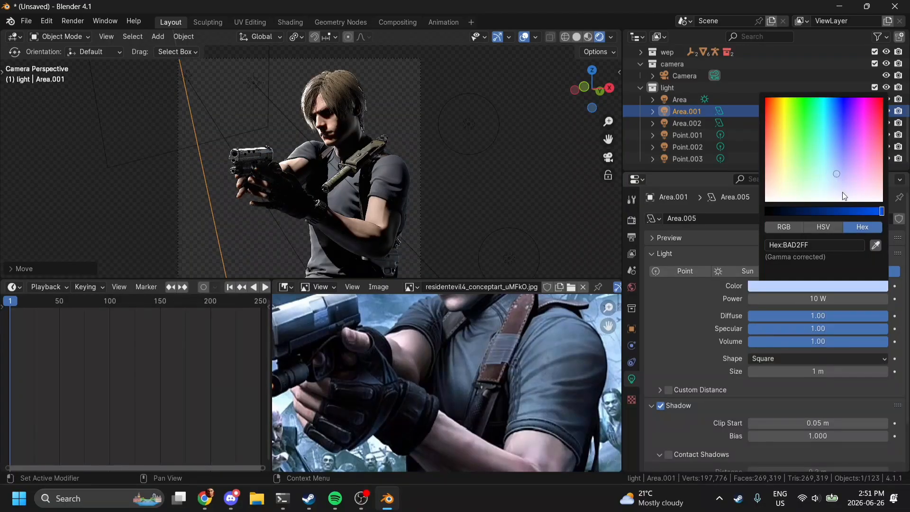
{"action": "left_click", "coordinate": [843, 195]}
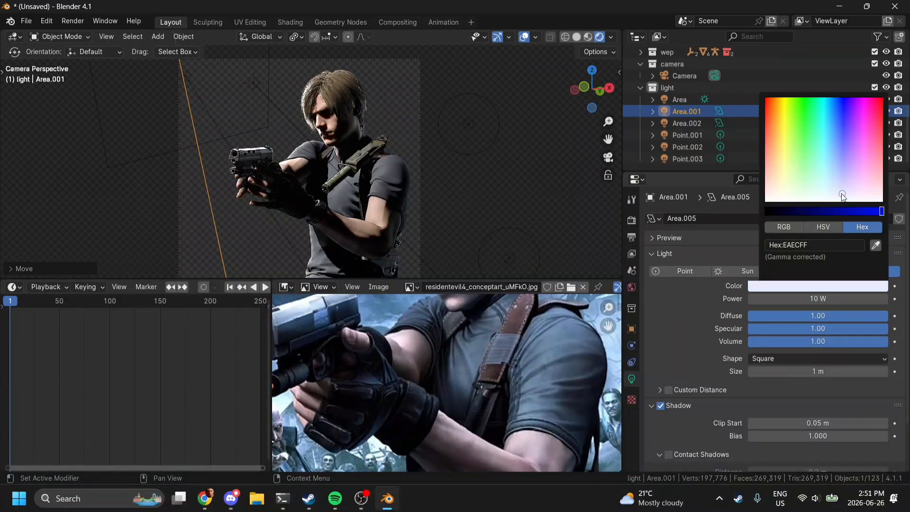
{"action": "left_click", "coordinate": [519, 162]}
{"action": "scroll", "coordinate": [519, 161], "scroll_direction": "down", "scroll_amount": 2}
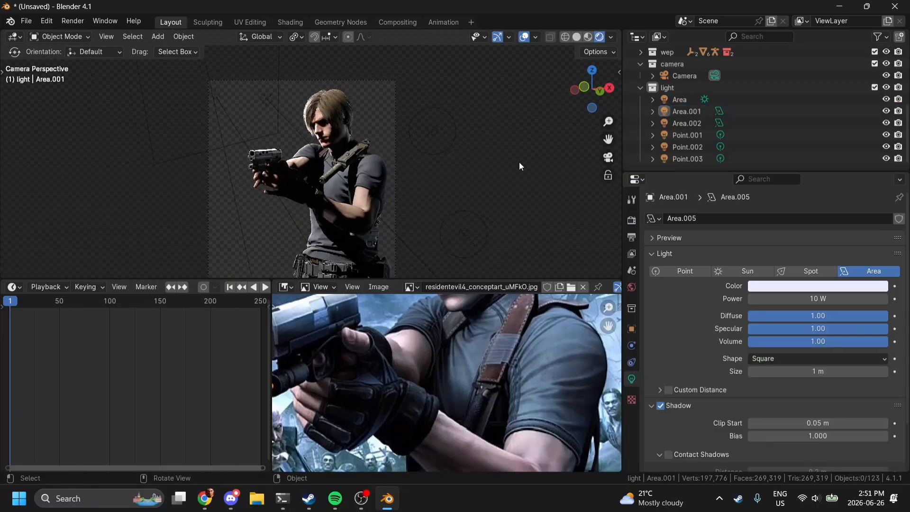
- Add a spot light and, in the left view, raise it above the gun in front of the character's face
{"action": "left_click_drag", "start_coordinate": [573, 102], "coordinate": [576, 76]}
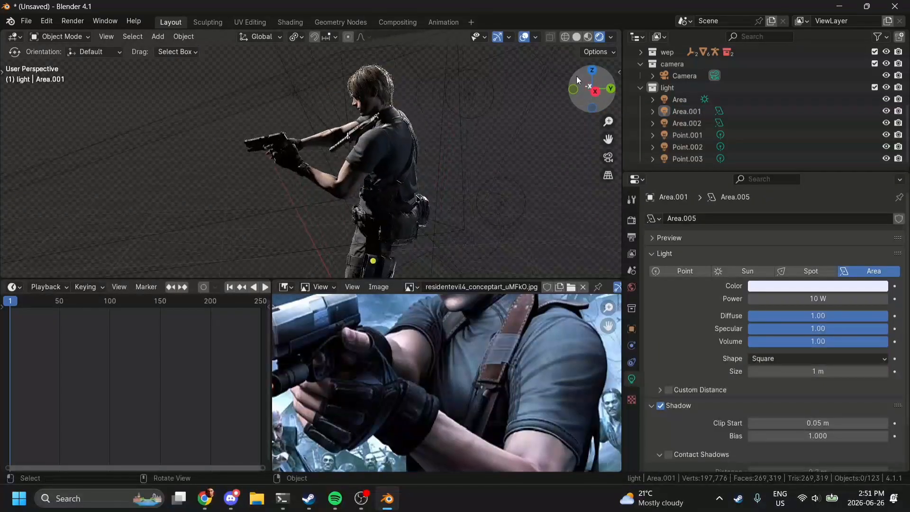
{"action": "left_click", "coordinate": [575, 91]}
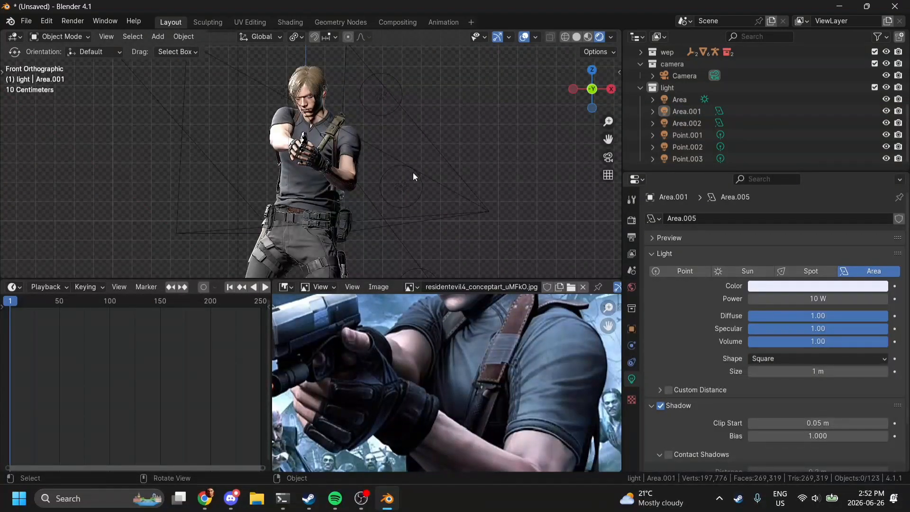
{"action": "scroll", "coordinate": [413, 173], "scroll_direction": "down", "scroll_amount": 2}
{"action": "key", "text": "shift+a"}
{"action": "mouse_move", "coordinate": [394, 204]}
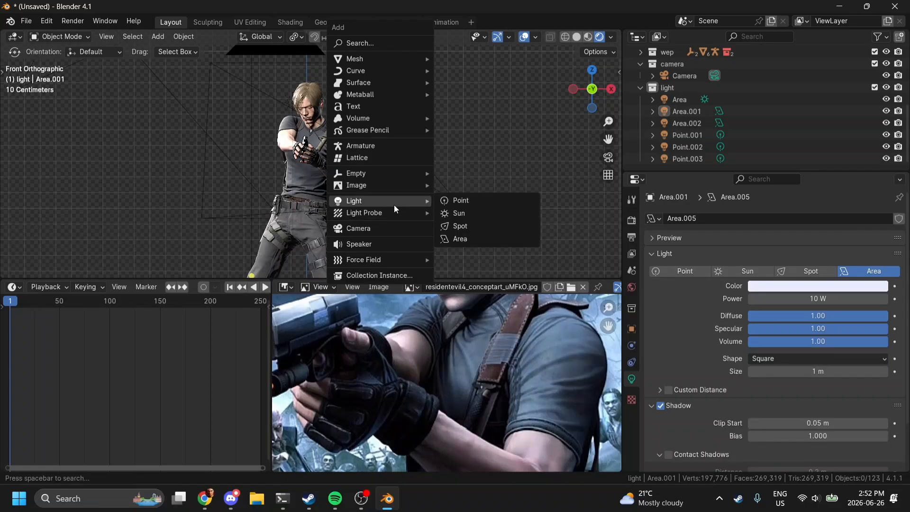
{"action": "left_click", "coordinate": [454, 226]}
{"action": "left_click", "coordinate": [574, 89]}
{"action": "scroll", "coordinate": [360, 169], "scroll_direction": "down", "scroll_amount": 1}
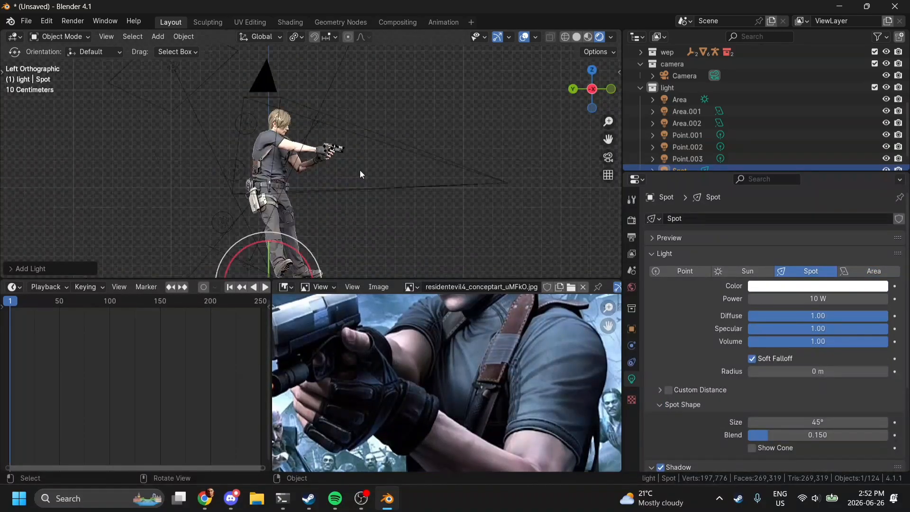
{"action": "key", "text": "g"}
{"action": "left_click", "coordinate": [404, 269]}
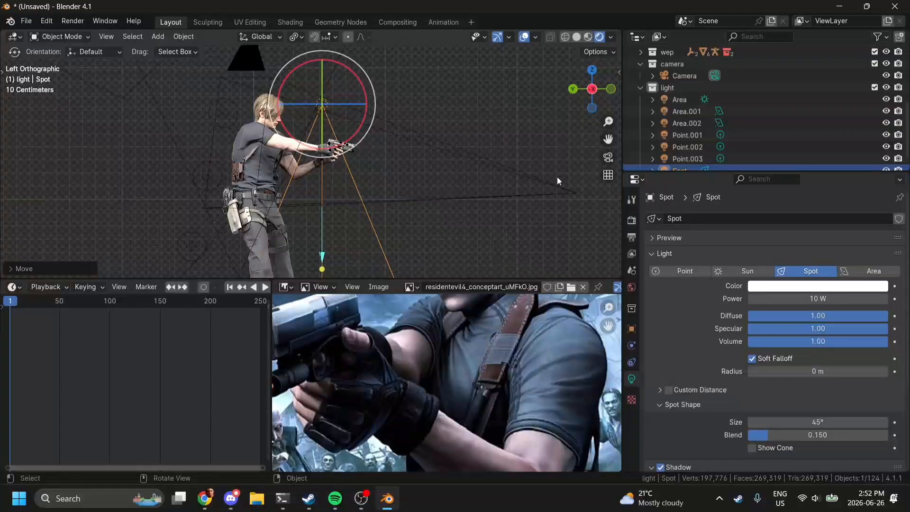
- Fine-position the spot light in the front view, then tilt its beam forward and toward the gun side
{"action": "left_click", "coordinate": [610, 90]}
{"action": "key", "text": "g"}
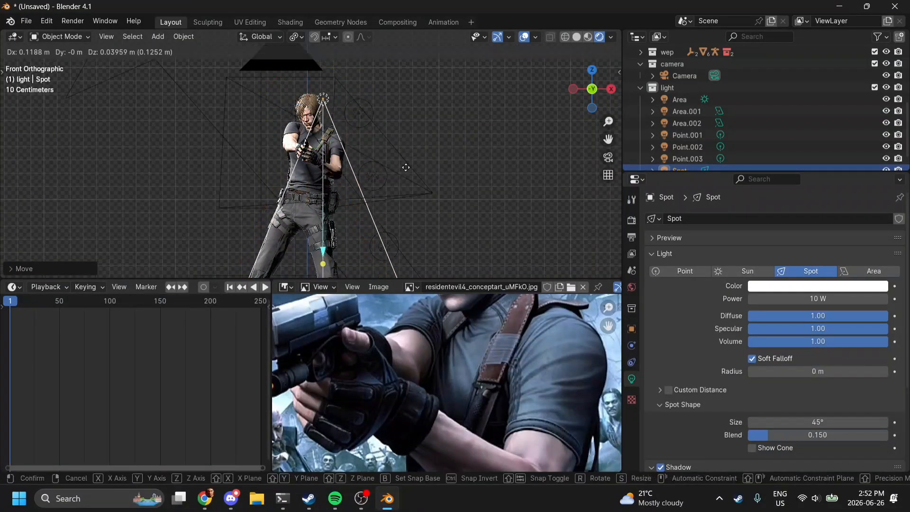
{"action": "left_click", "coordinate": [404, 167]}
{"action": "left_click", "coordinate": [611, 87]}
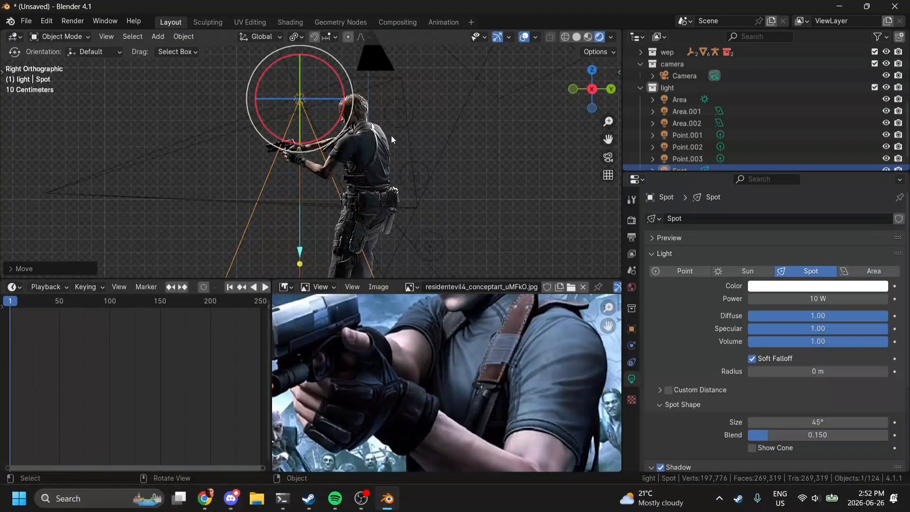
{"action": "key", "text": "r"}
{"action": "left_click", "coordinate": [400, 226]}
{"action": "left_click_drag", "start_coordinate": [309, 119], "coordinate": [298, 140]}
{"action": "left_click", "coordinate": [612, 160]}
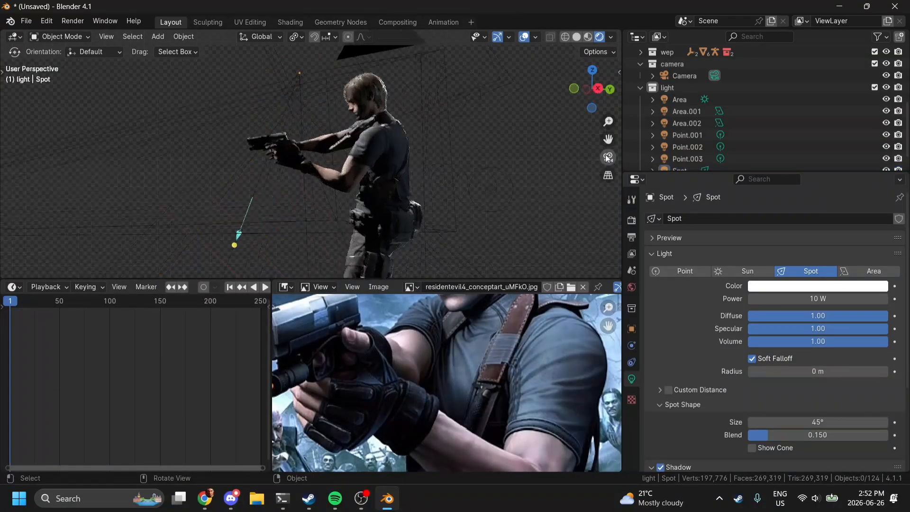
- Select the Spot light and raise its power to 77.5 W
{"action": "scroll", "coordinate": [402, 150], "scroll_direction": "up", "scroll_amount": 2}
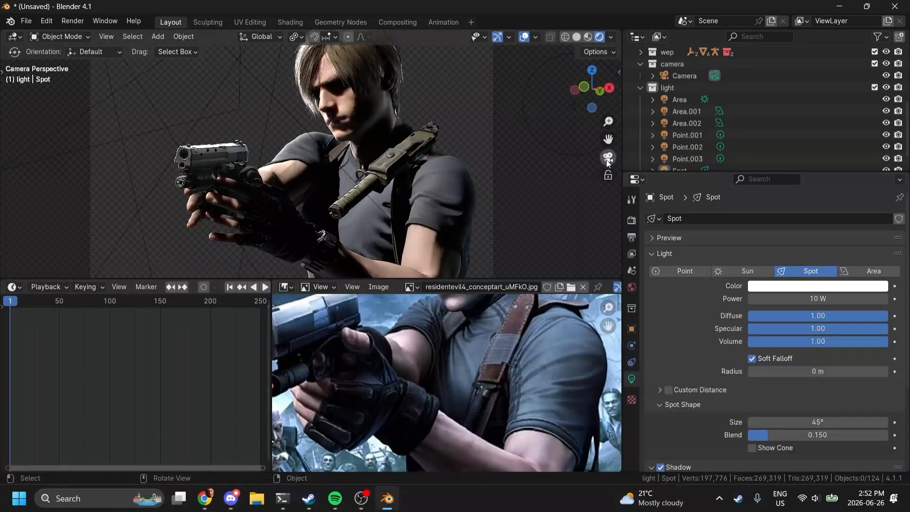
{"action": "scroll", "coordinate": [696, 142], "scroll_direction": "down", "scroll_amount": 1}
{"action": "left_click", "coordinate": [697, 149]}
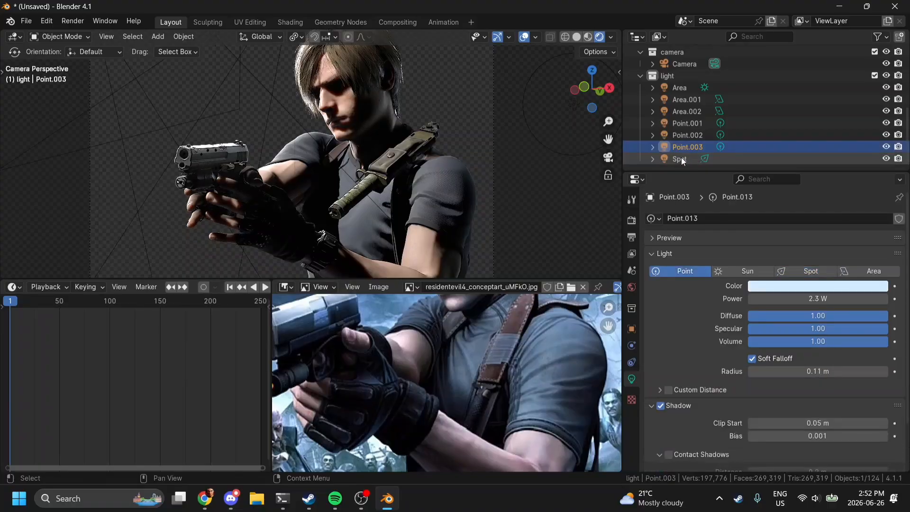
{"action": "left_click", "coordinate": [681, 158]}
{"action": "left_click_drag", "start_coordinate": [827, 299], "coordinate": [880, 299]}
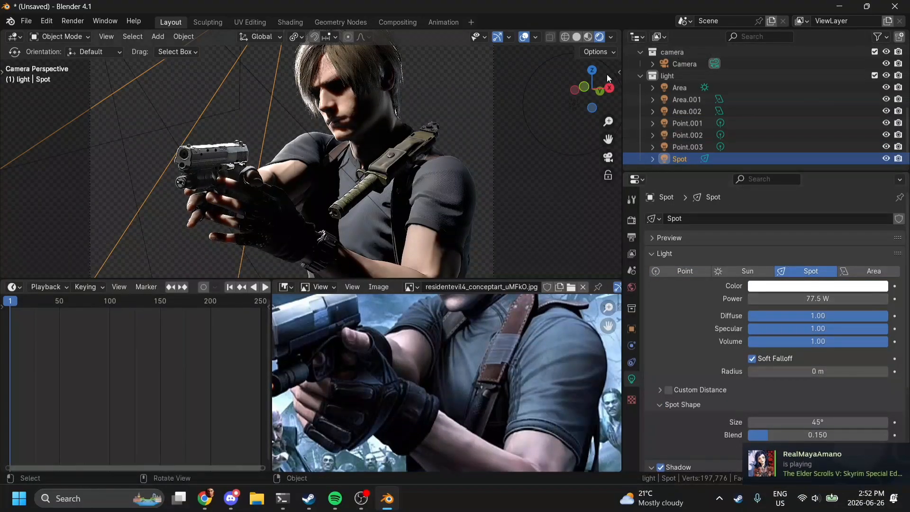
- Move the Spot light above the character's knife-side shoulder in the front view and refine its position in the camera view to light the gloved hand
{"action": "left_click", "coordinate": [609, 88]}
{"action": "left_click", "coordinate": [567, 89]}
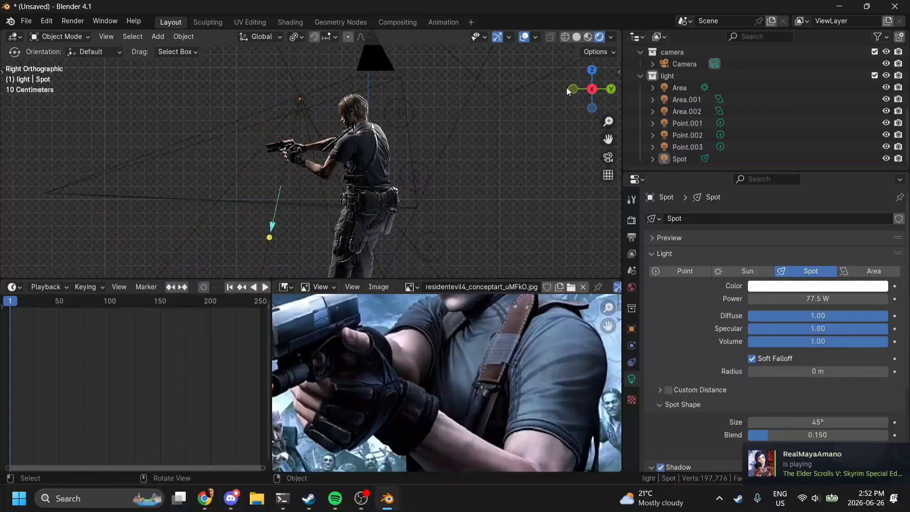
{"action": "left_click", "coordinate": [591, 90]}
{"action": "left_click", "coordinate": [611, 89]}
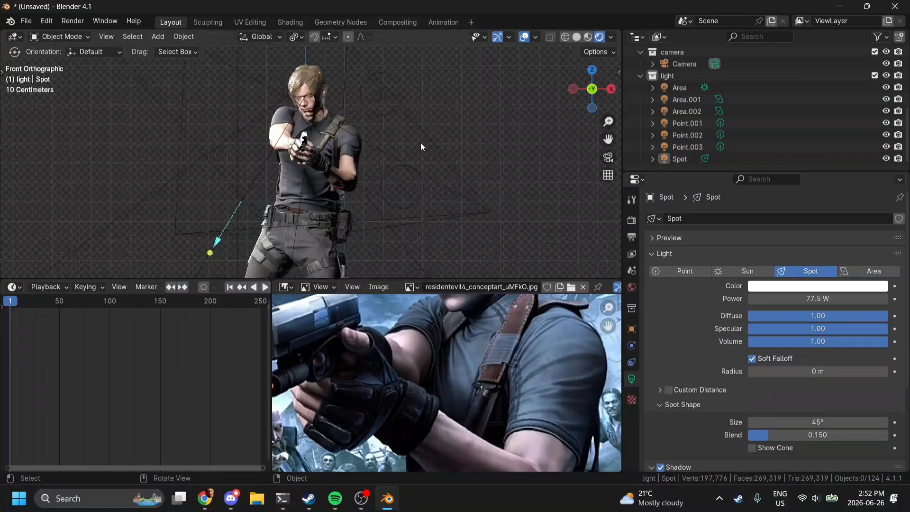
{"action": "key", "text": "g"}
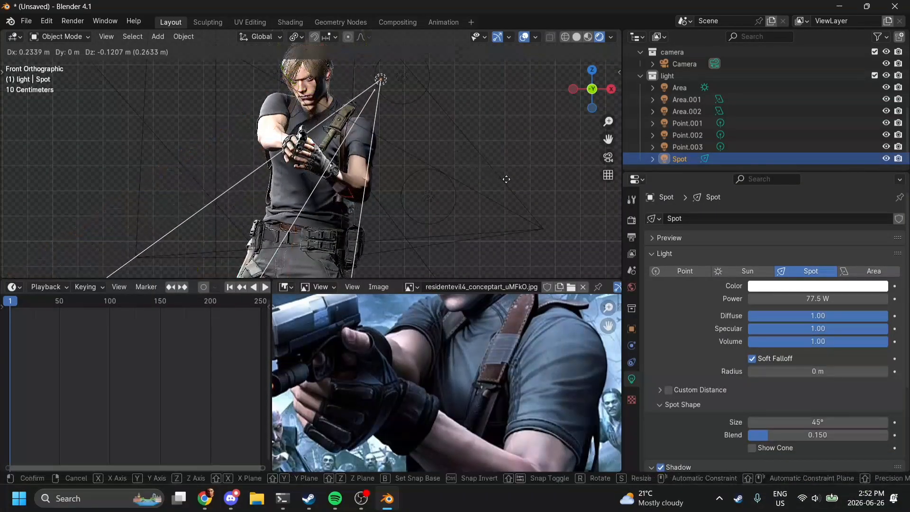
{"action": "left_click", "coordinate": [504, 165]}
{"action": "left_click", "coordinate": [608, 156]}
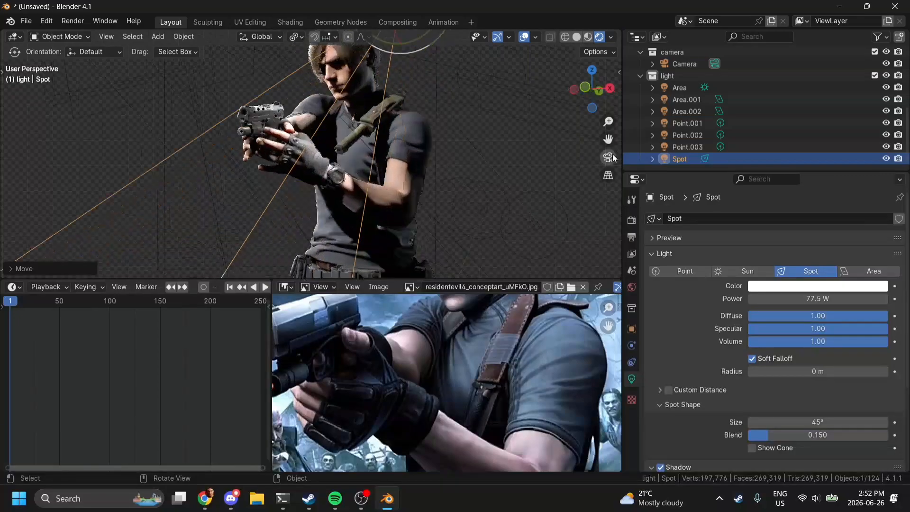
{"action": "key", "text": "g"}
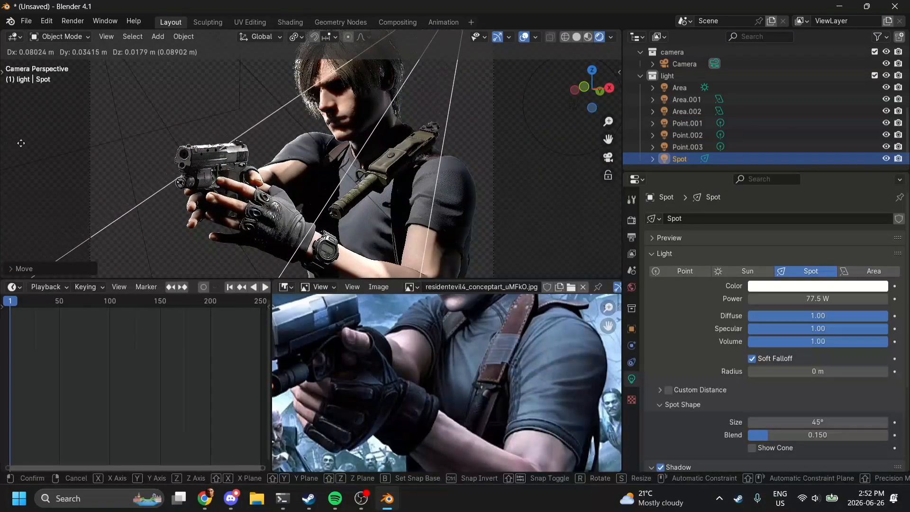
{"action": "left_click", "coordinate": [616, 137]}
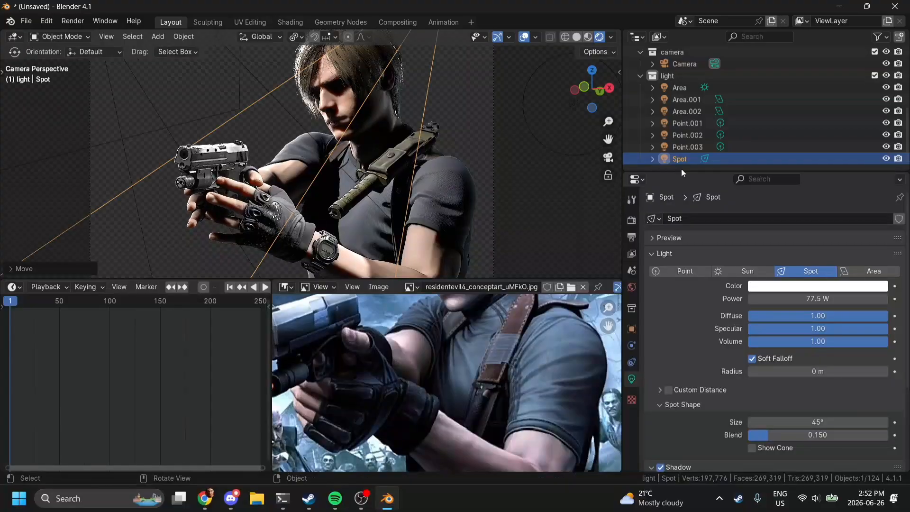
- Set the Spot light's power to 24.8 W and its blend to 1.000, and nudge its position in the camera view
{"action": "left_click_drag", "start_coordinate": [818, 299], "coordinate": [811, 298]}
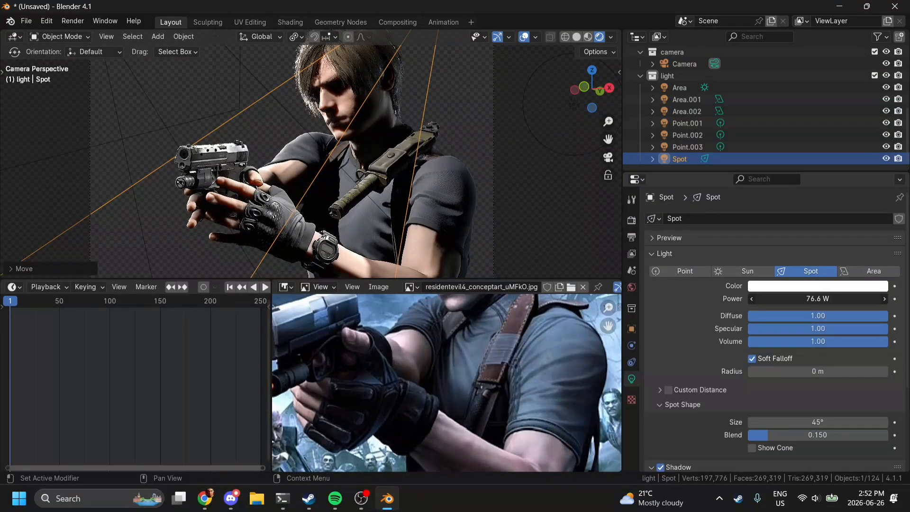
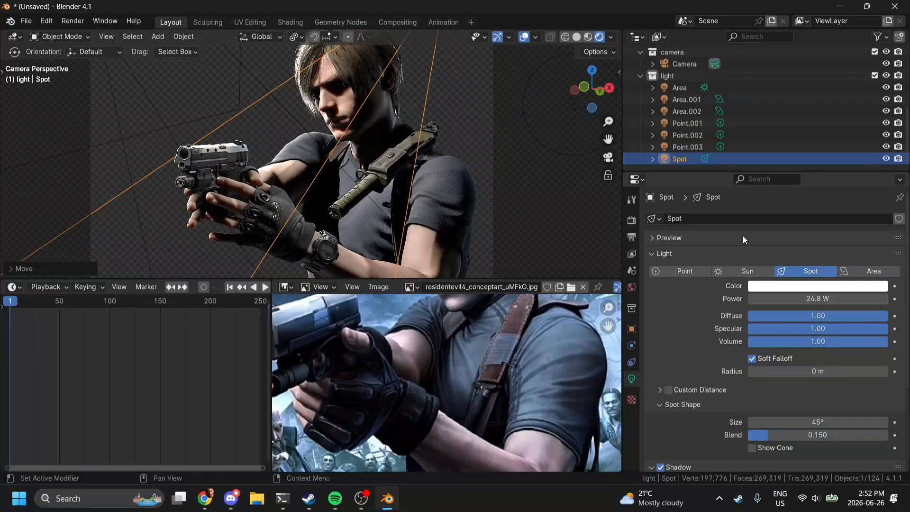
{"action": "left_click_drag", "start_coordinate": [591, 89], "coordinate": [557, 127]}
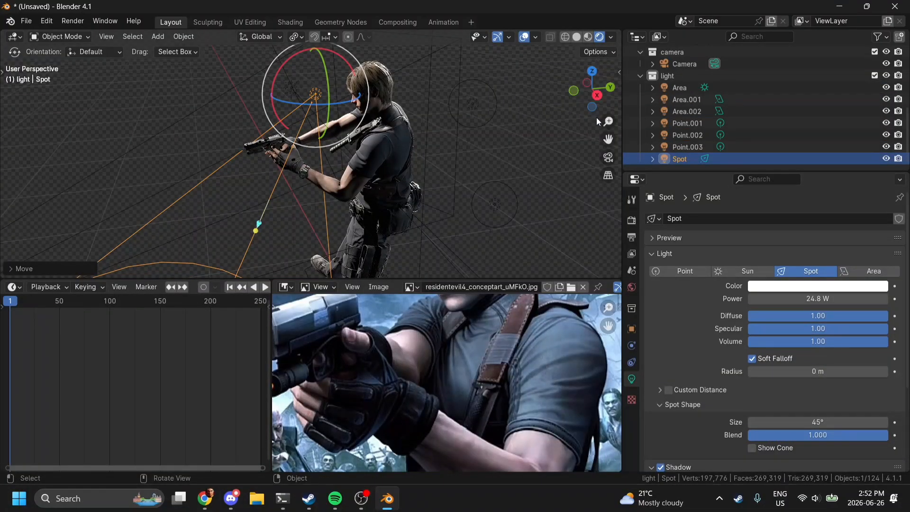
{"action": "left_click", "coordinate": [607, 157]}
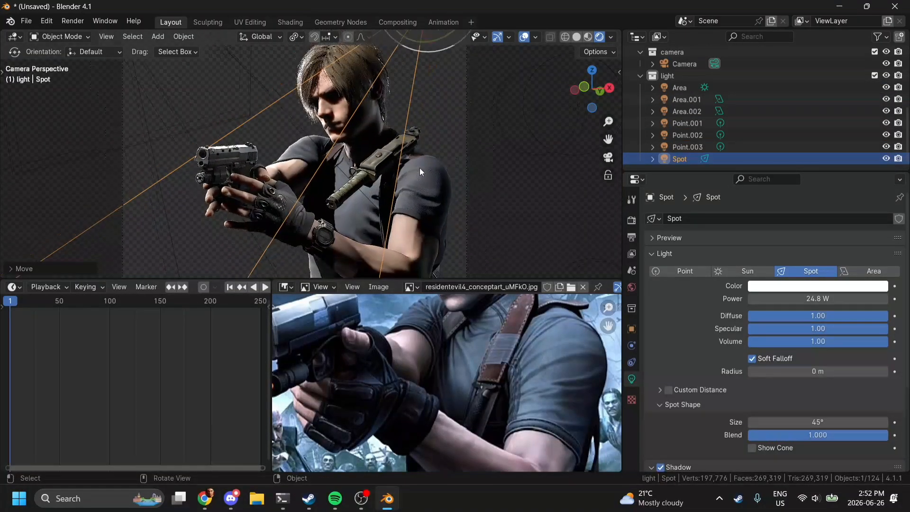
{"action": "key", "text": "g"}
{"action": "left_click", "coordinate": [436, 172]}
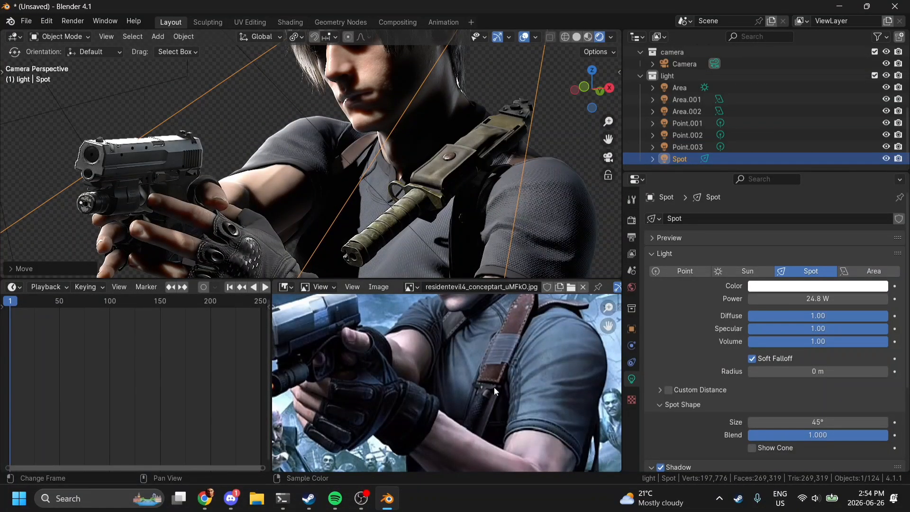
- Hide the Spot light and rotate the Area sun light about 33° steeper downward in the camera view
{"action": "scroll", "coordinate": [465, 107], "scroll_direction": "down", "scroll_amount": 4}
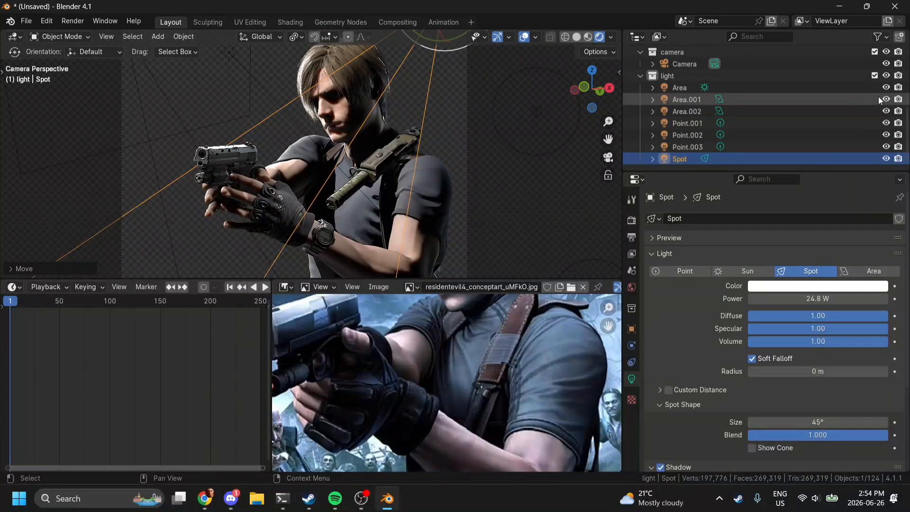
{"action": "left_click", "coordinate": [887, 159]}
{"action": "left_click", "coordinate": [674, 87]}
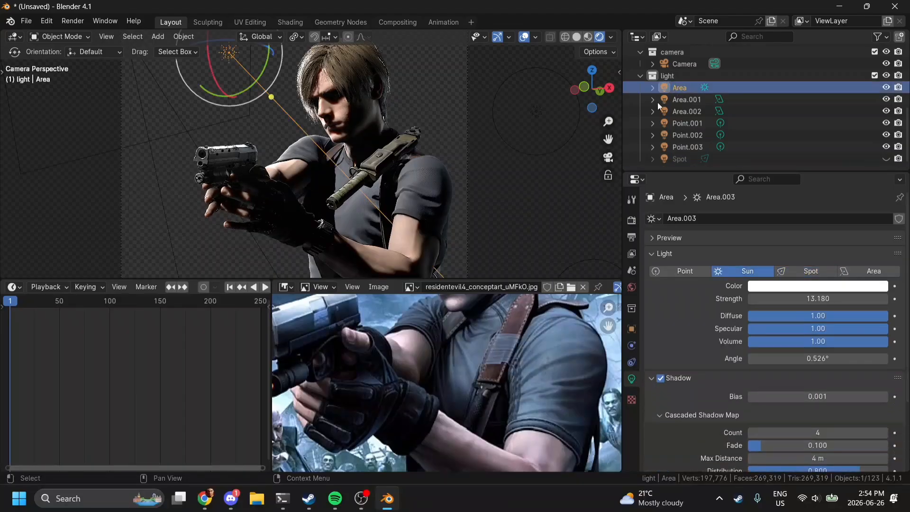
{"action": "key", "text": "r"}
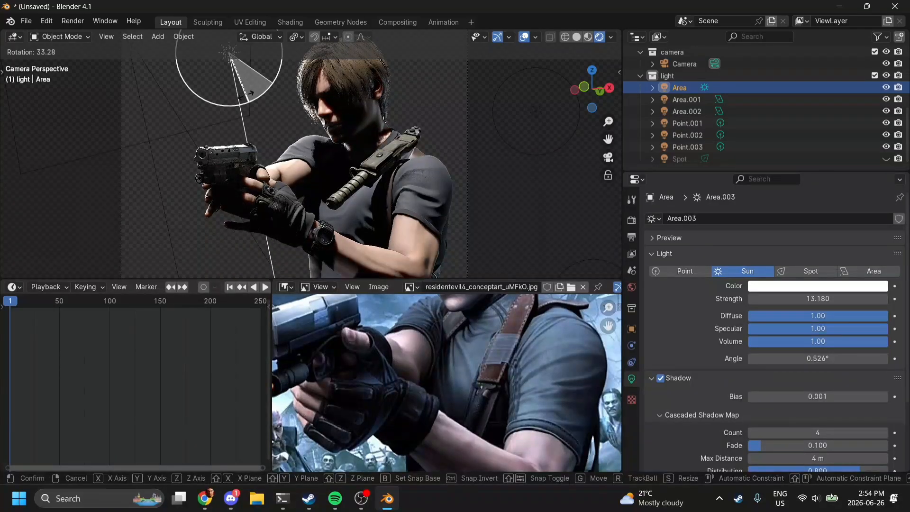
{"action": "left_click", "coordinate": [247, 93]}
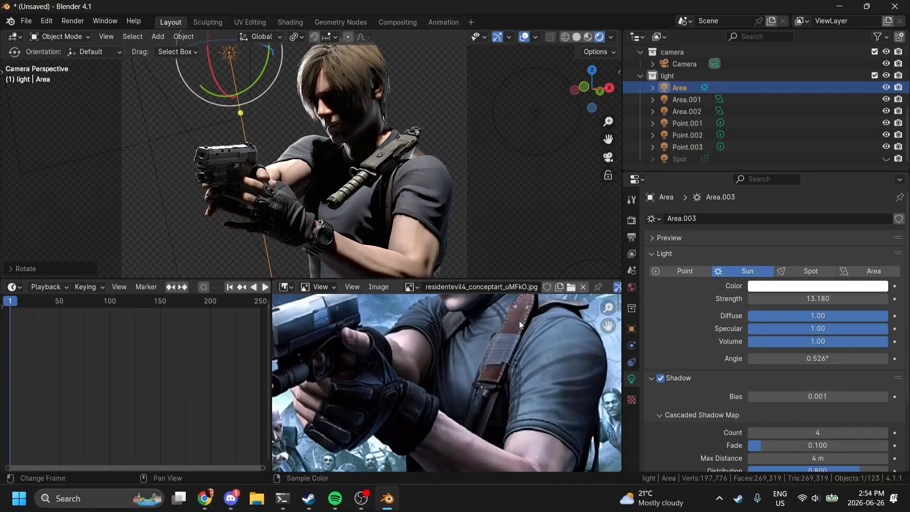
- Switch the viewport to solid shading, unhide the hidden objects and put the cha000_00 Armature into Pose Mode
{"action": "left_click_drag", "start_coordinate": [590, 90], "coordinate": [618, 149]}
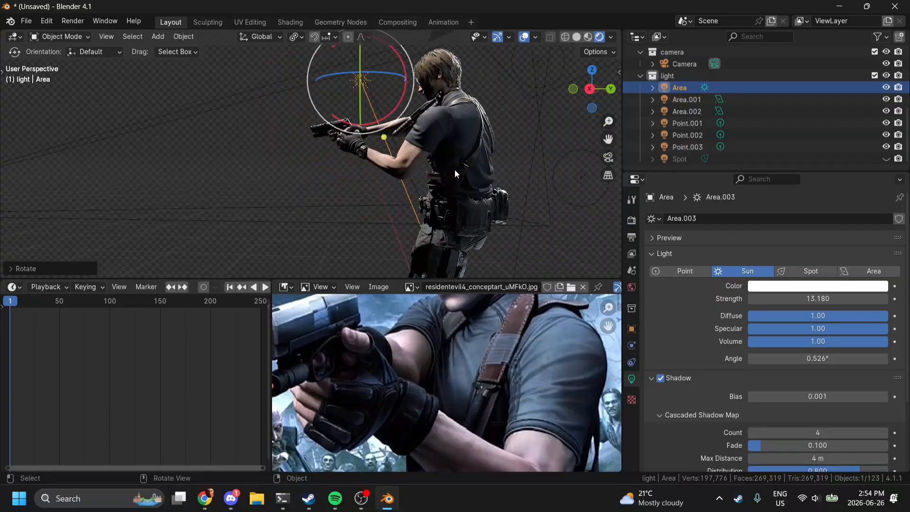
{"action": "scroll", "coordinate": [454, 170], "scroll_direction": "up", "scroll_amount": 5}
{"action": "left_click", "coordinate": [576, 37]}
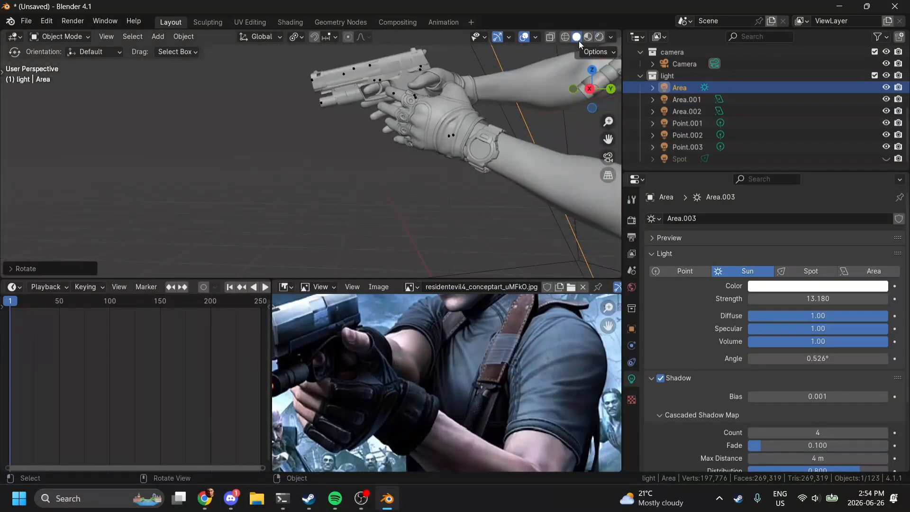
{"action": "scroll", "coordinate": [752, 124], "scroll_direction": "up", "scroll_amount": 8}
{"action": "key", "text": "alt+h"}
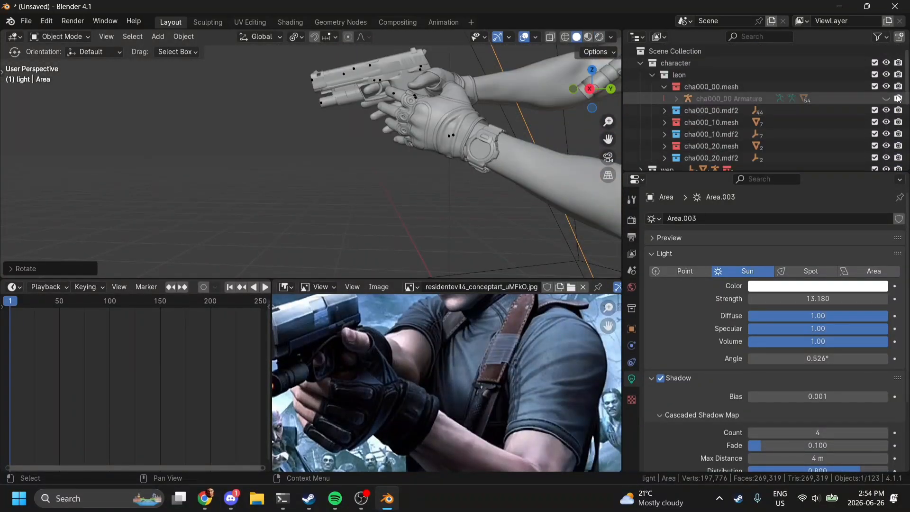
{"action": "left_click", "coordinate": [744, 98]}
{"action": "key", "text": "ctrl+Tab"}
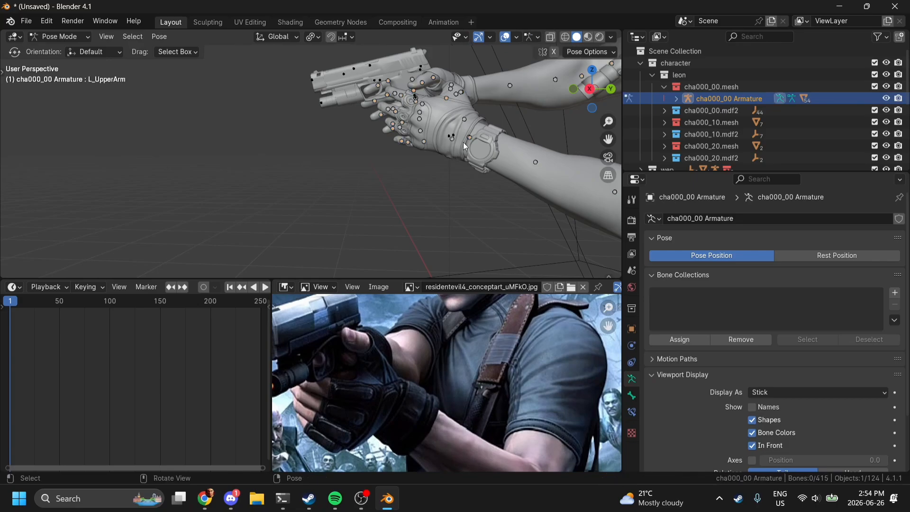
- Select the L_Hand bone and rotate it so the left hand swings away from the pistol with the palm open and the fingers downward
{"action": "left_click", "coordinate": [465, 141]}
{"action": "left_click", "coordinate": [471, 136]}
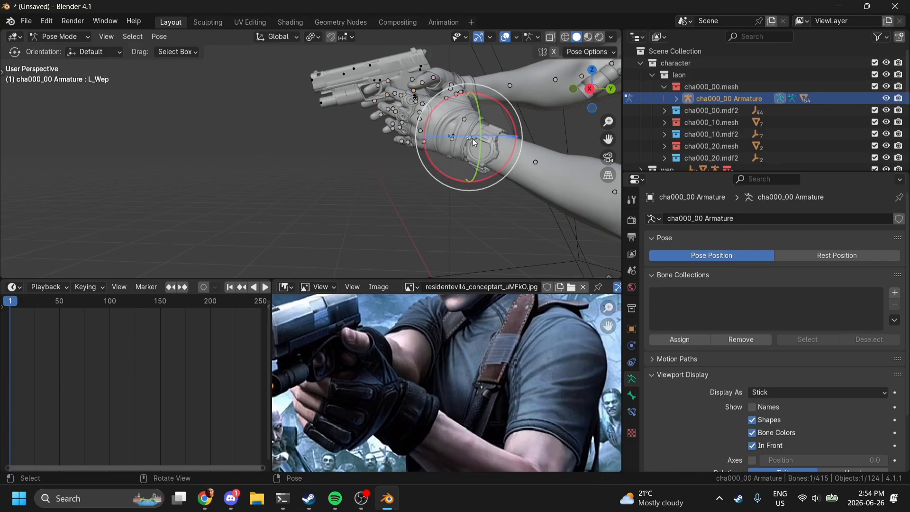
{"action": "left_click", "coordinate": [466, 125]}
{"action": "key", "text": "g"}
{"action": "key", "text": "r"}
{"action": "key", "text": "r"}
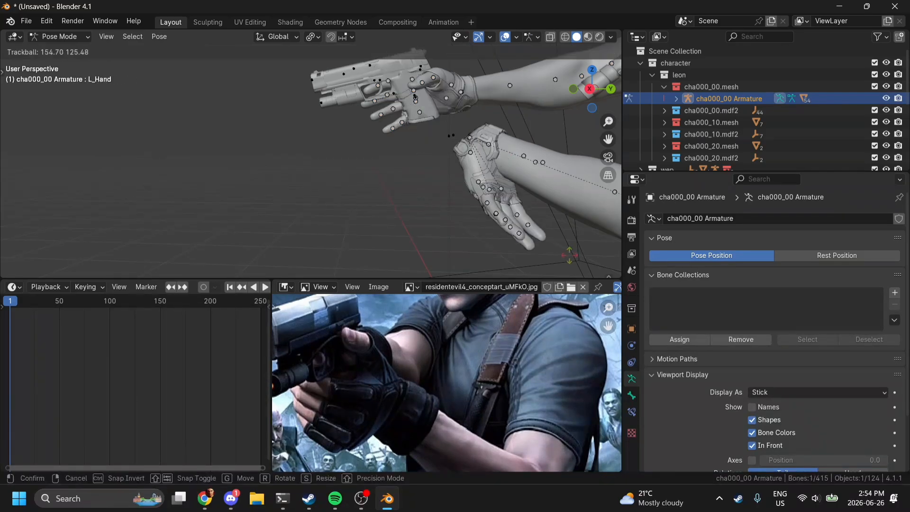
{"action": "left_click", "coordinate": [530, 165]}
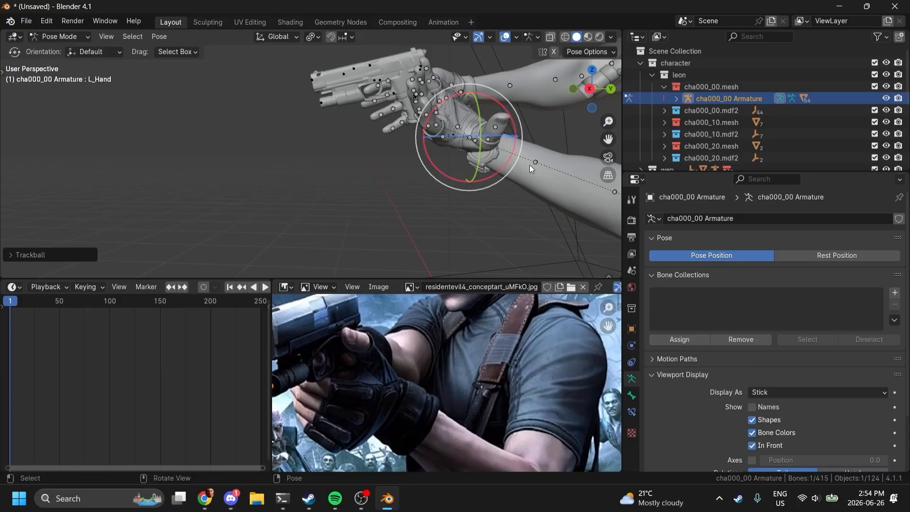
{"action": "left_click_drag", "start_coordinate": [464, 85], "coordinate": [379, 68]}
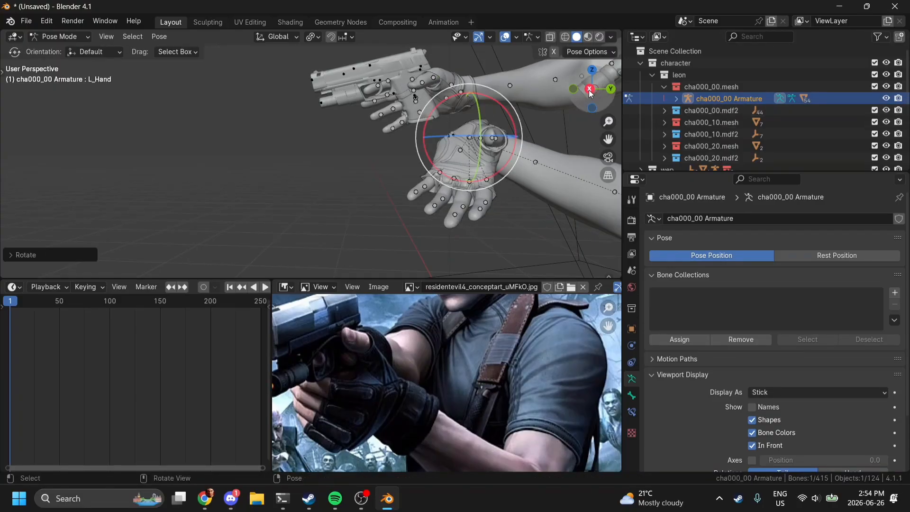
- Select the R_MiddleF1 bone on the right hand and set the transform orientation to Local
{"action": "left_click_drag", "start_coordinate": [595, 87], "coordinate": [777, 118]}
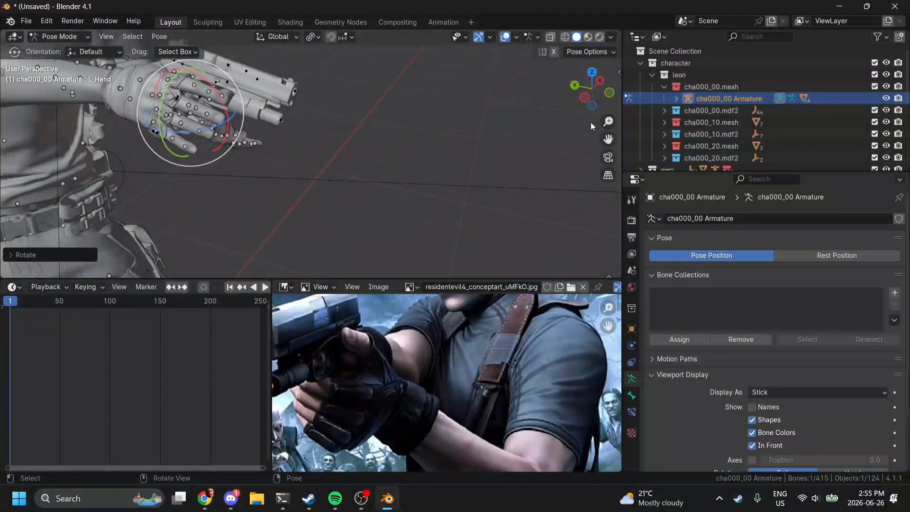
{"action": "left_click_drag", "start_coordinate": [610, 137], "coordinate": [724, 177]}
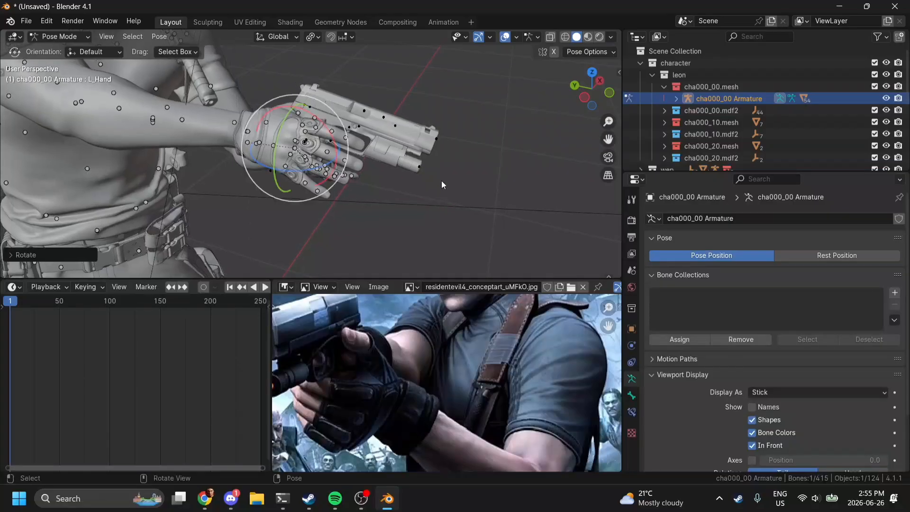
{"action": "scroll", "coordinate": [442, 181], "scroll_direction": "up", "scroll_amount": 4}
{"action": "scroll", "coordinate": [442, 182], "scroll_direction": "up", "scroll_amount": 1}
{"action": "left_click", "coordinate": [284, 125]}
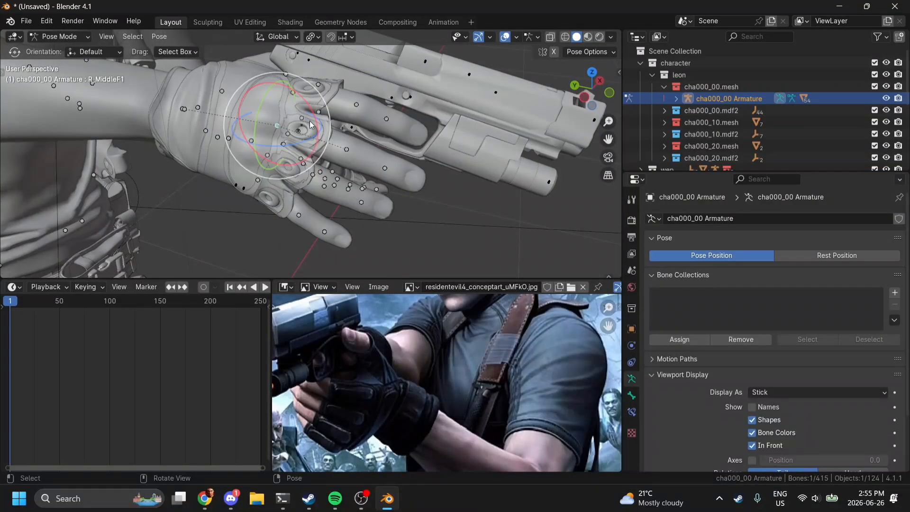
{"action": "left_click", "coordinate": [277, 38]}
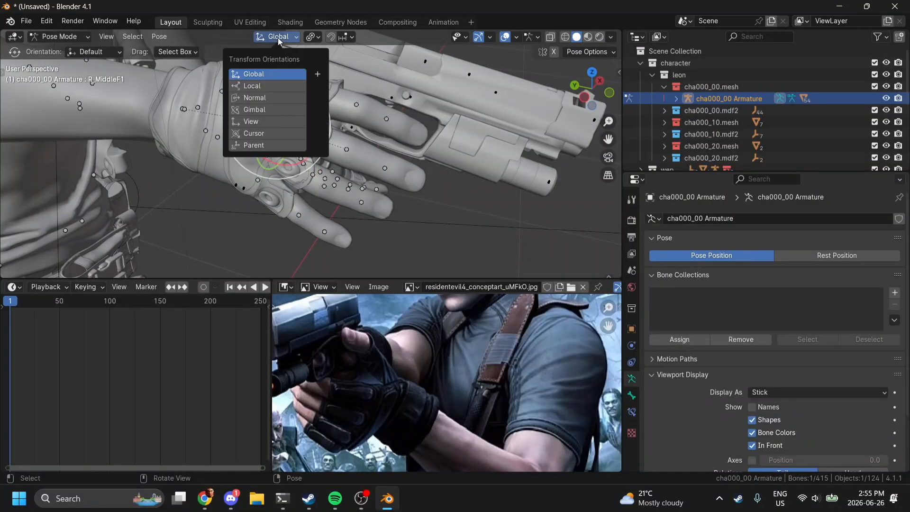
{"action": "left_click", "coordinate": [266, 87]}
- Rotate the R_RingF1 and R_PinkyF1 bones to curl the right ring and little fingers inward at their bases
{"action": "scroll", "coordinate": [284, 140], "scroll_direction": "up", "scroll_amount": 2}
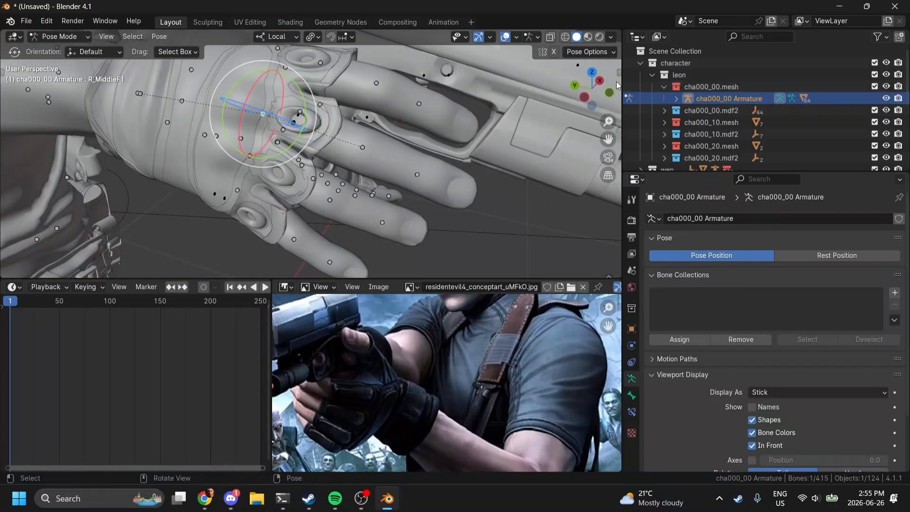
{"action": "left_click_drag", "start_coordinate": [593, 89], "coordinate": [476, 189]}
{"action": "left_click_drag", "start_coordinate": [593, 90], "coordinate": [590, 93]}
{"action": "left_click", "coordinate": [401, 183]}
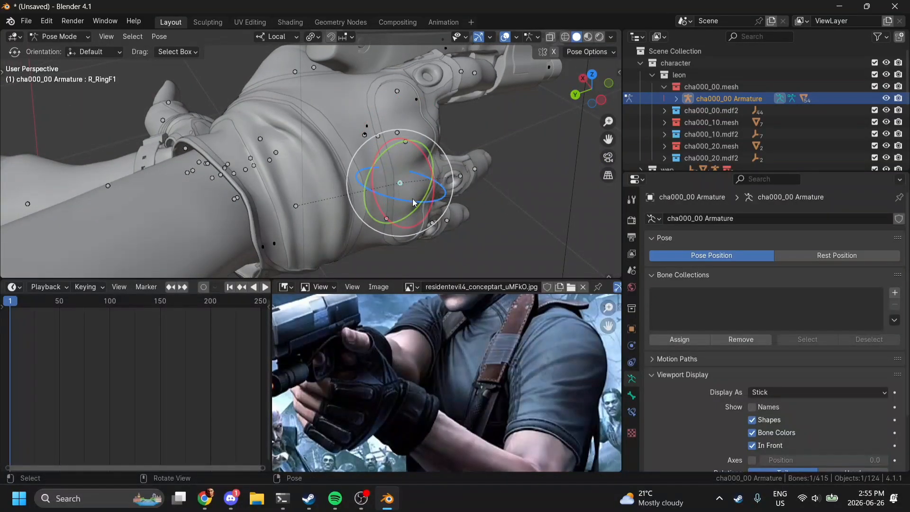
{"action": "left_click_drag", "start_coordinate": [410, 205], "coordinate": [453, 199]}
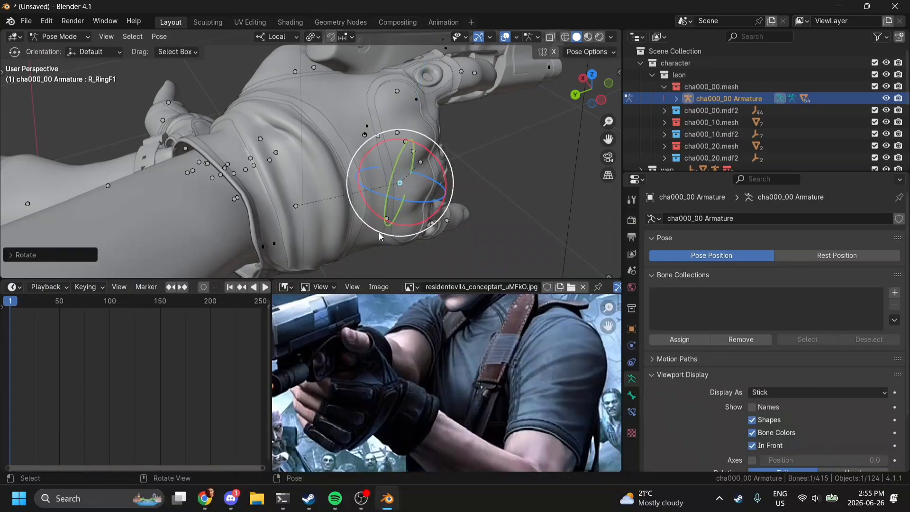
{"action": "left_click", "coordinate": [387, 219]}
{"action": "left_click_drag", "start_coordinate": [395, 236], "coordinate": [456, 241]}
- Rotate the R_MiddleF1 bone to adjust the base of the right middle finger towards the pistol grip
{"action": "left_click_drag", "start_coordinate": [594, 88], "coordinate": [447, 42]}
{"action": "left_click_drag", "start_coordinate": [570, 88], "coordinate": [621, 88]}
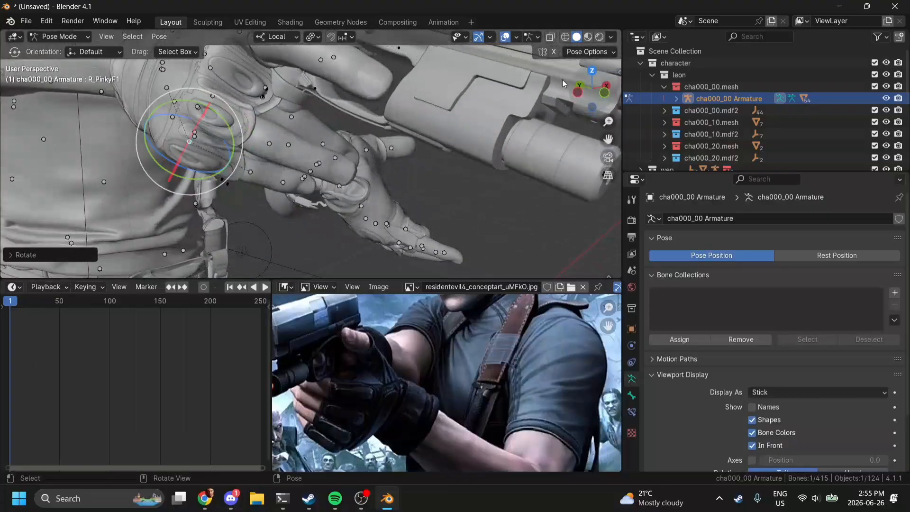
{"action": "left_click", "coordinate": [209, 69]}
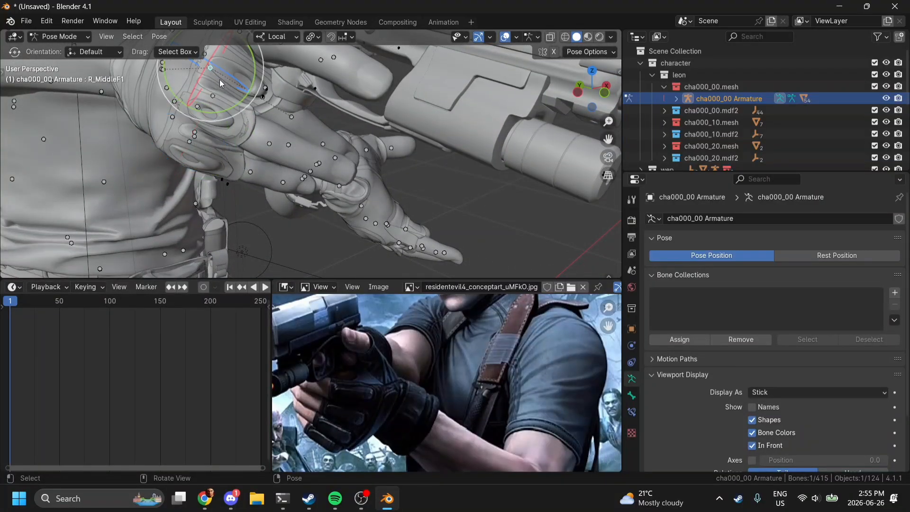
{"action": "left_click_drag", "start_coordinate": [221, 72], "coordinate": [261, 101]}
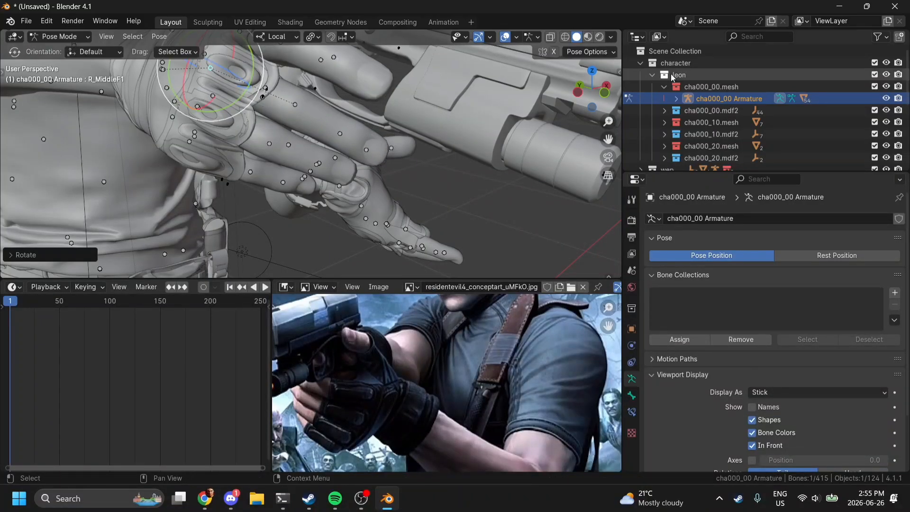
- Rotate the R_MiddleF2 and R_RingF2 bones to bend the middle joints of the right middle and ring fingers
{"action": "left_click_drag", "start_coordinate": [603, 93], "coordinate": [577, 74]}
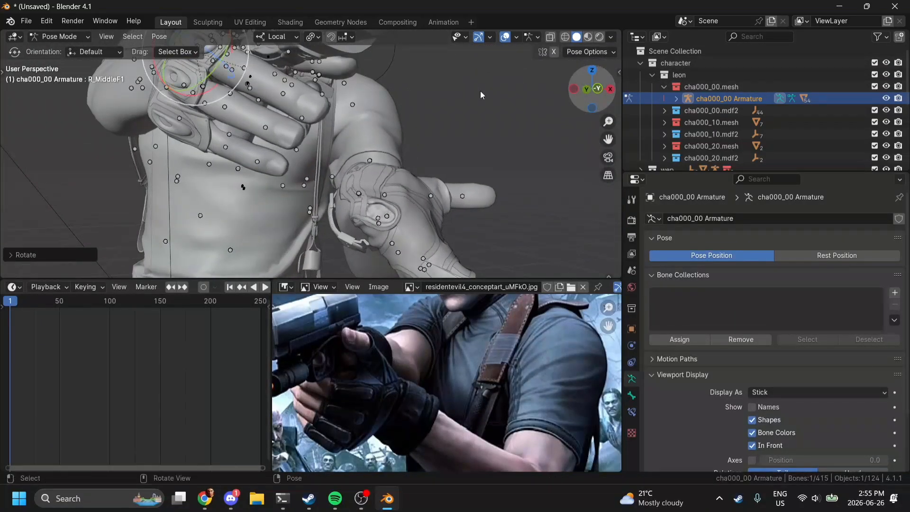
{"action": "left_click", "coordinate": [252, 71]}
{"action": "left_click_drag", "start_coordinate": [252, 71], "coordinate": [261, 89]}
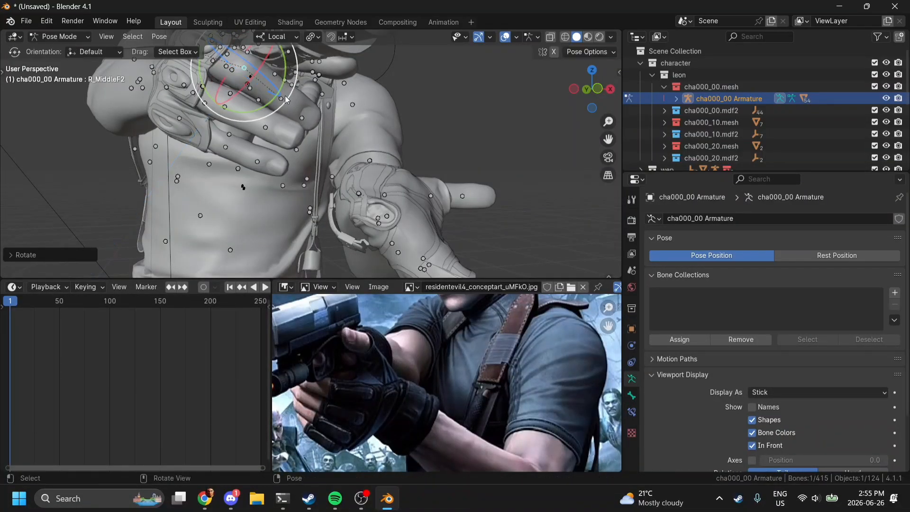
{"action": "left_click", "coordinate": [224, 109]}
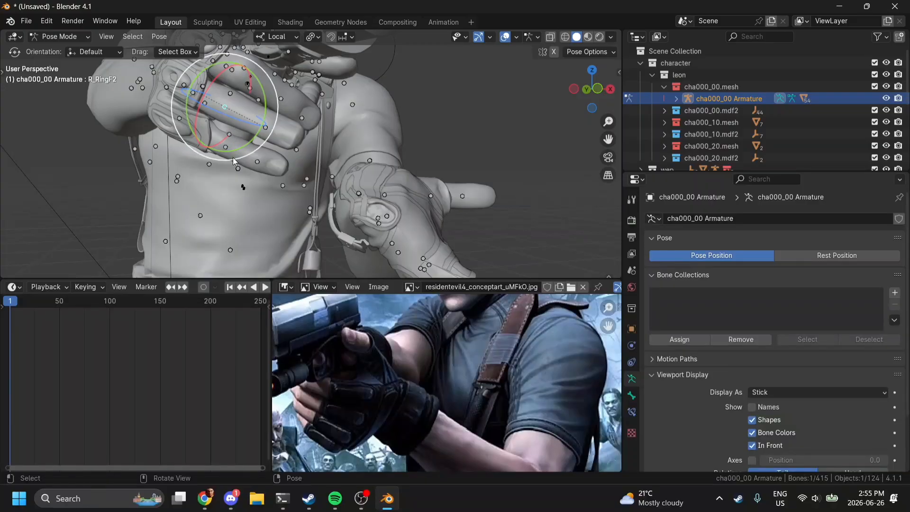
{"action": "left_click_drag", "start_coordinate": [227, 115], "coordinate": [245, 122]}
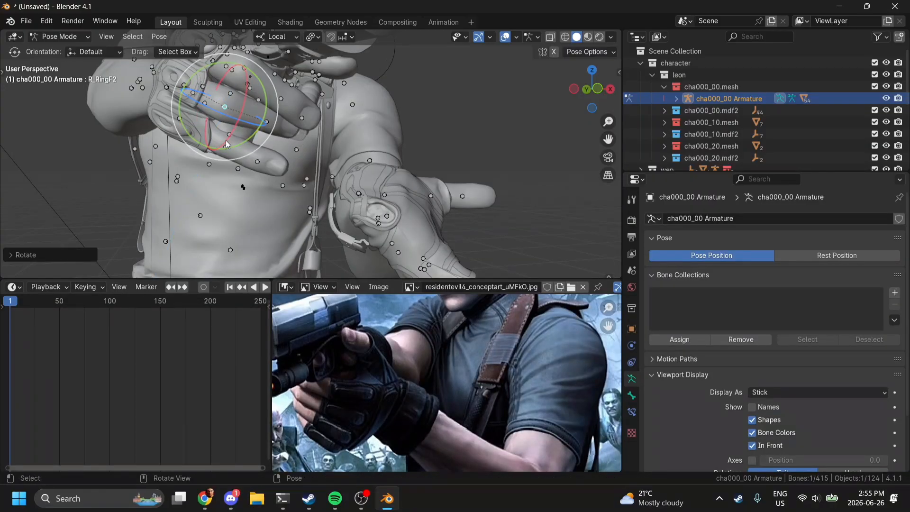
- Rotate the R_PinkyF1 bone freely to bring the right little finger up beside the ring finger, and curl its outer joints through R_PinkyF3
{"action": "left_click", "coordinate": [183, 121]}
{"action": "key", "text": "r"}
{"action": "key", "text": "r"}
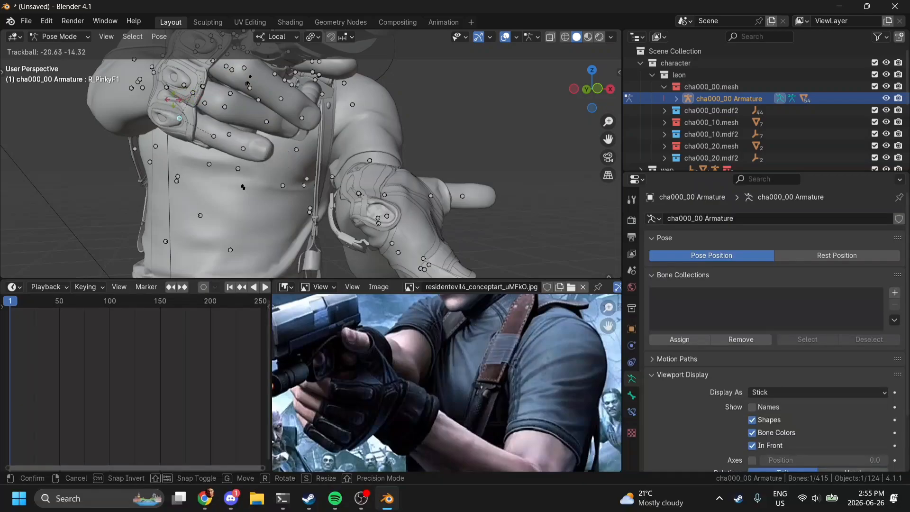
{"action": "left_click", "coordinate": [211, 164]}
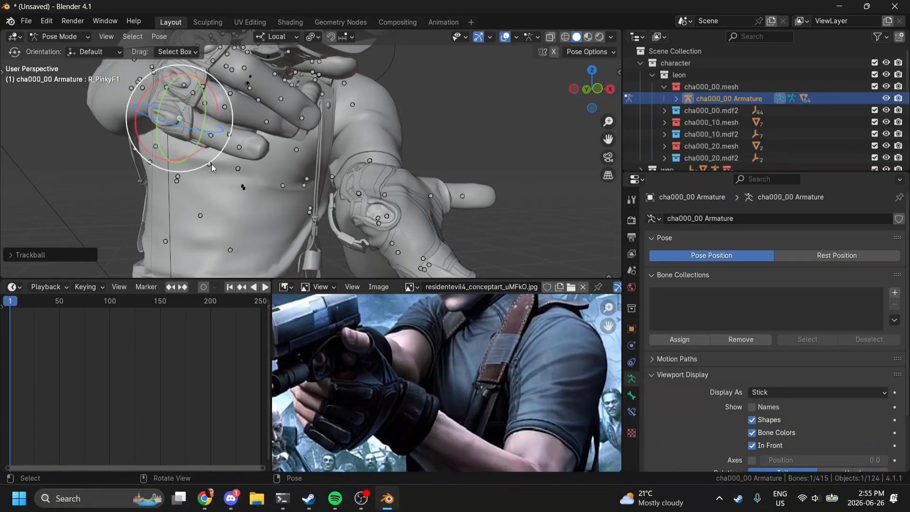
{"action": "left_click_drag", "start_coordinate": [211, 164], "coordinate": [252, 151]}
{"action": "left_click", "coordinate": [212, 134]}
{"action": "left_click", "coordinate": [254, 143]}
{"action": "left_click", "coordinate": [245, 148]}
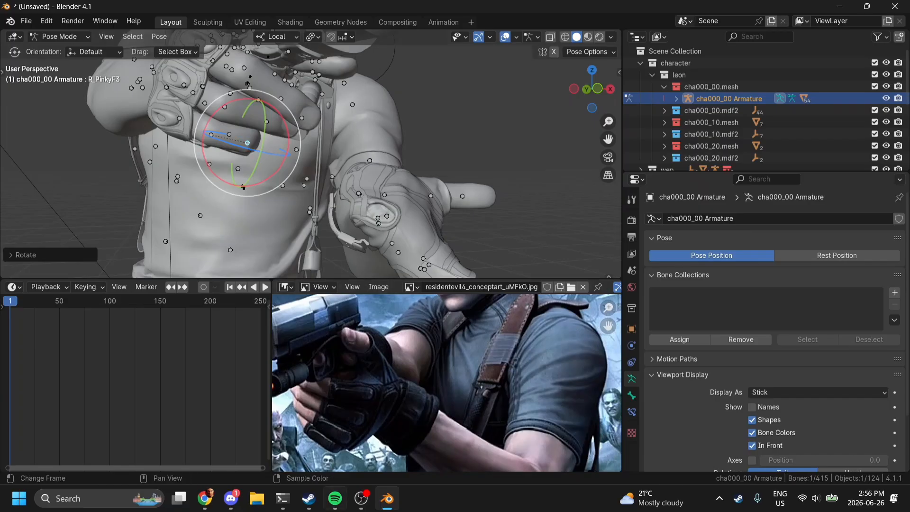
{"action": "left_click", "coordinate": [361, 498]}
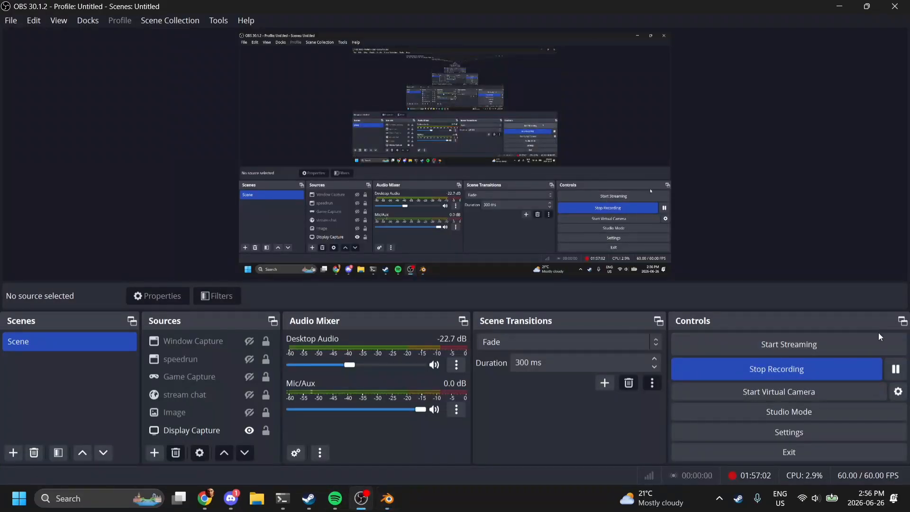
{"action": "left_click", "coordinate": [895, 368]}
{"action": "left_click", "coordinate": [387, 498]}
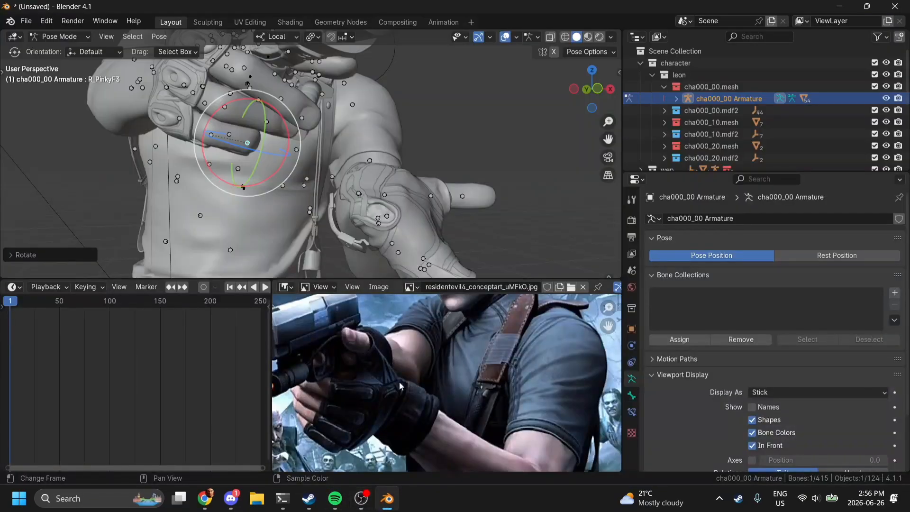
- Rotate the R_RingF3 and R_MiddleF3 bones about their local Z axes to curl the right ring and middle fingertips
{"action": "scroll", "coordinate": [334, 162], "scroll_direction": "up", "scroll_amount": 1}
{"action": "left_click", "coordinate": [260, 116]}
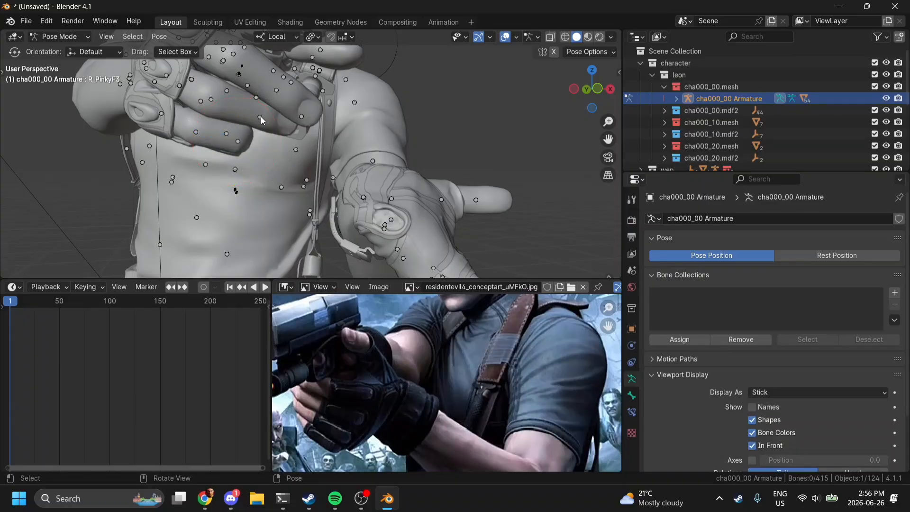
{"action": "key", "text": "r"}
{"action": "key", "text": "z"}
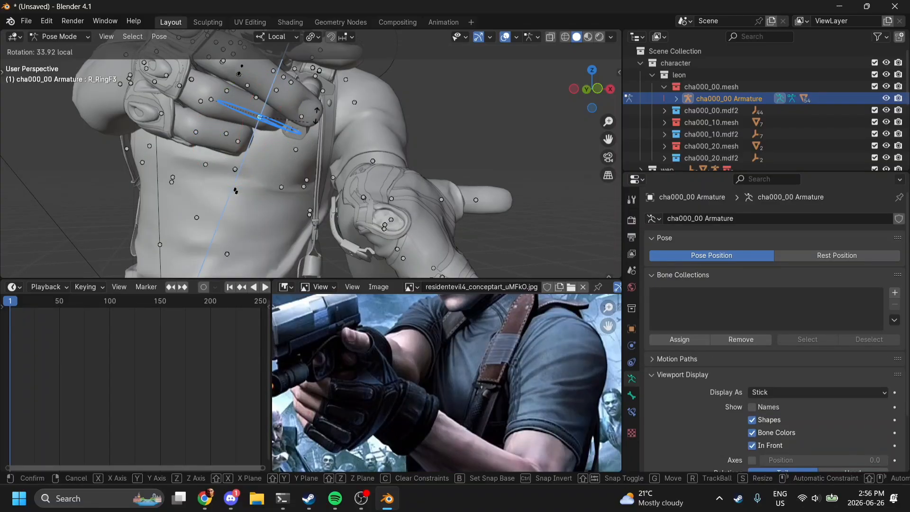
{"action": "left_click", "coordinate": [350, 80]}
{"action": "left_click", "coordinate": [275, 90]}
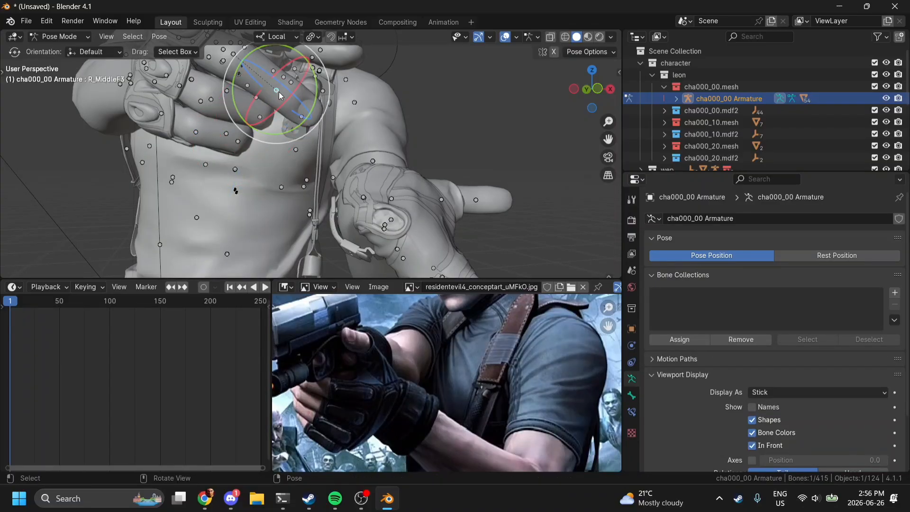
{"action": "key", "text": "r"}
{"action": "key", "text": "z"}
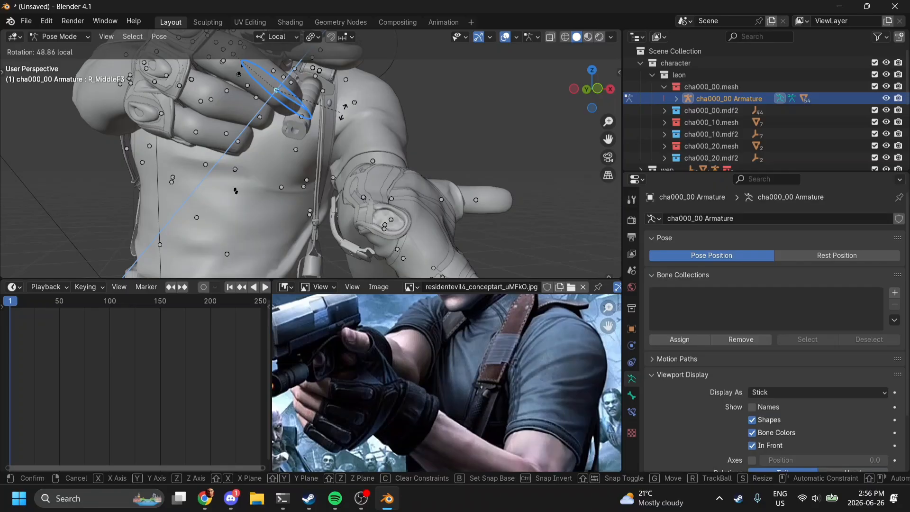
{"action": "left_click", "coordinate": [325, 116]}
- Rotate the R_MiddleF2 bone freely to refine the right middle finger's bend around the grip
{"action": "scroll", "coordinate": [325, 117], "scroll_direction": "down", "scroll_amount": 4}
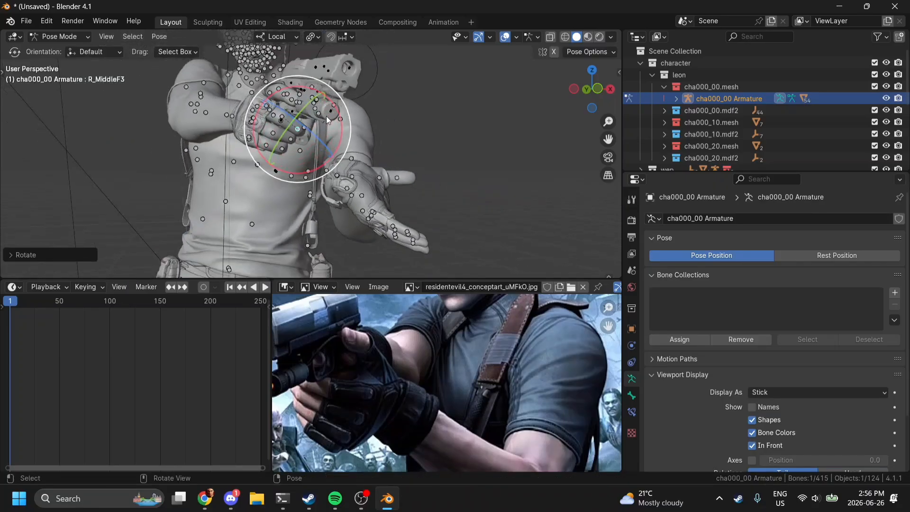
{"action": "left_click", "coordinate": [285, 113]}
{"action": "key", "text": "r"}
{"action": "key", "text": "r"}
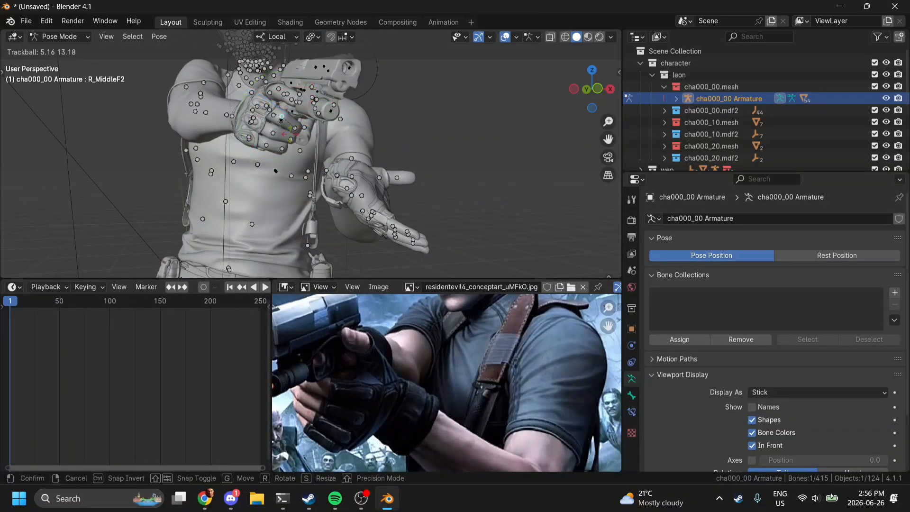
{"action": "left_click", "coordinate": [418, 113]}
- Examine the right hand's grip on the pistol through the camera and from other angles
{"action": "scroll", "coordinate": [418, 113], "scroll_direction": "down", "scroll_amount": 2}
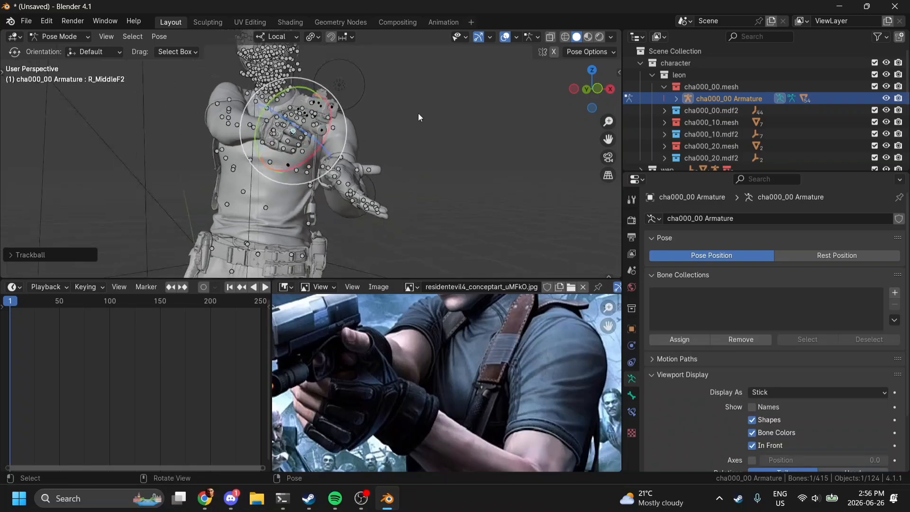
{"action": "left_click", "coordinate": [609, 157]}
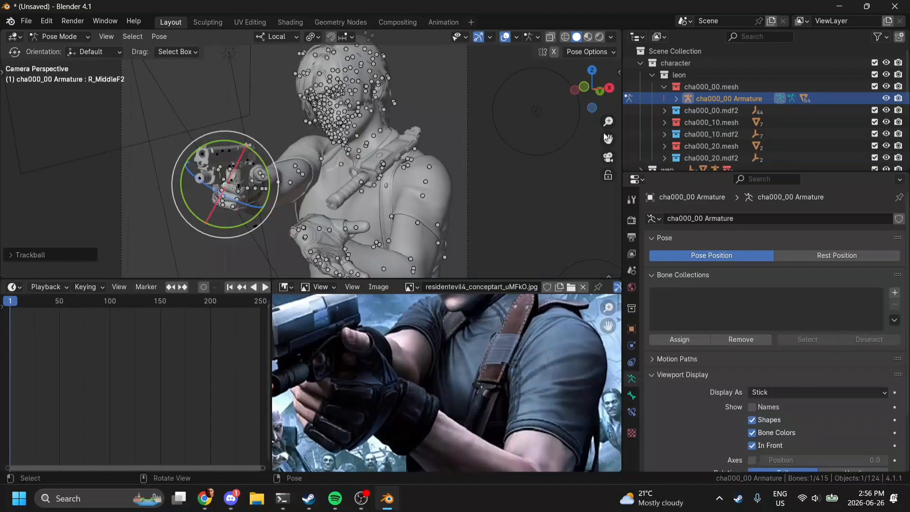
{"action": "left_click_drag", "start_coordinate": [610, 134], "coordinate": [681, 130]}
{"action": "scroll", "coordinate": [370, 178], "scroll_direction": "up", "scroll_amount": 5}
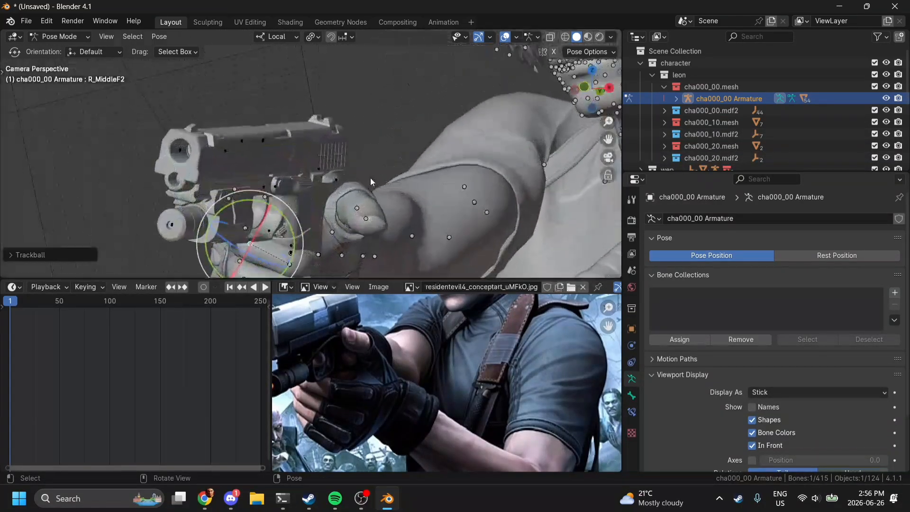
{"action": "left_click_drag", "start_coordinate": [581, 108], "coordinate": [531, 100]}
{"action": "scroll", "coordinate": [446, 124], "scroll_direction": "up", "scroll_amount": 5}
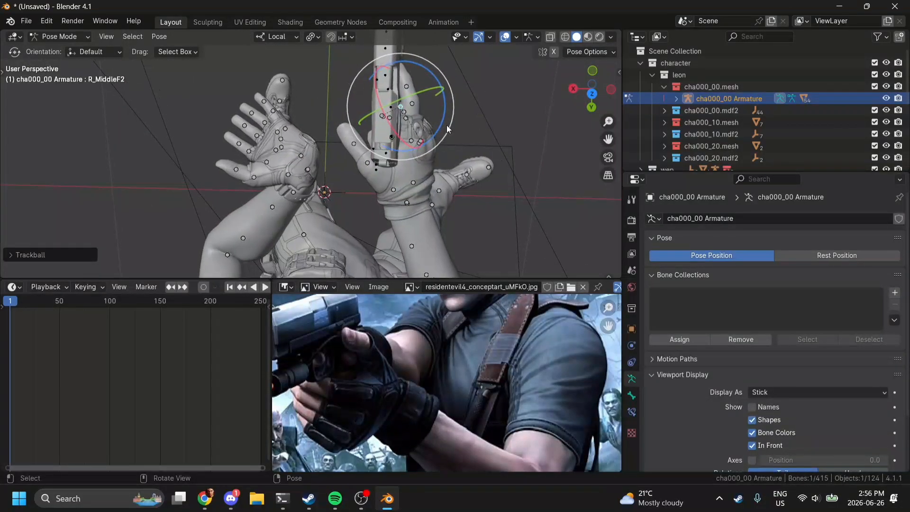
{"action": "left_click", "coordinate": [389, 134]}
{"action": "left_click_drag", "start_coordinate": [576, 98], "coordinate": [596, 97]}
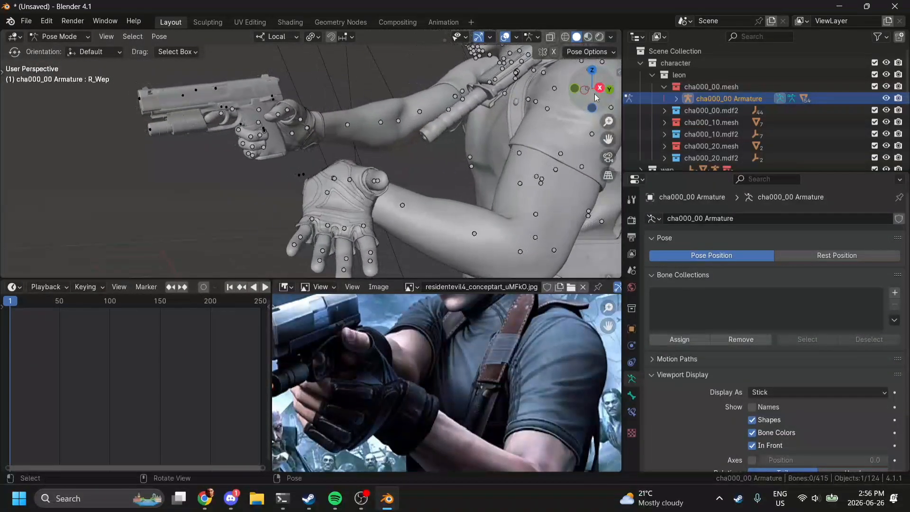
- Move the R_Wep bone slightly in the front orthographic view to seat the pistol in the right hand
{"action": "left_click", "coordinate": [257, 120]}
{"action": "left_click", "coordinate": [268, 121]}
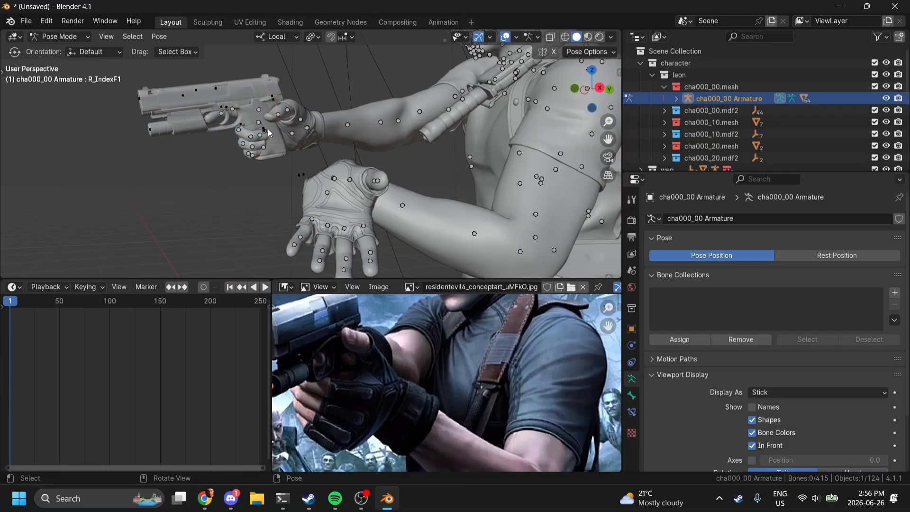
{"action": "left_click", "coordinate": [577, 90]}
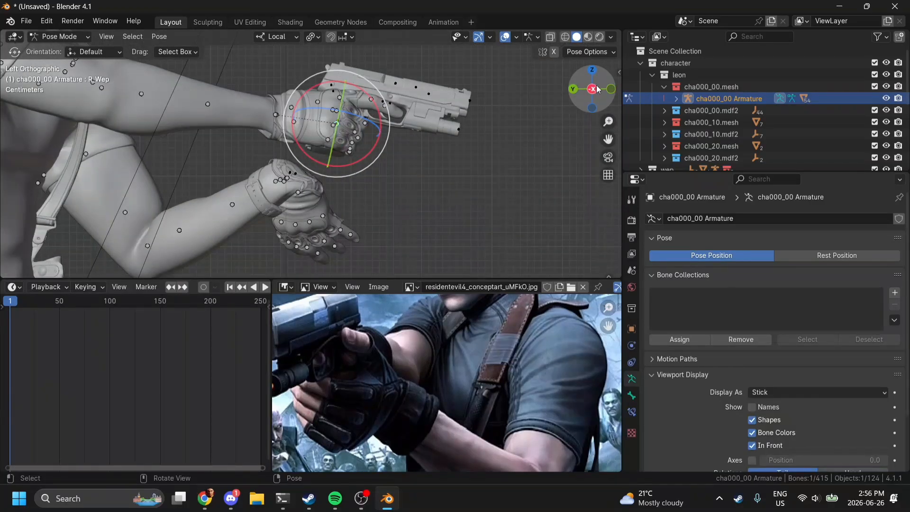
{"action": "left_click", "coordinate": [610, 90]}
{"action": "scroll", "coordinate": [403, 135], "scroll_direction": "up", "scroll_amount": 6}
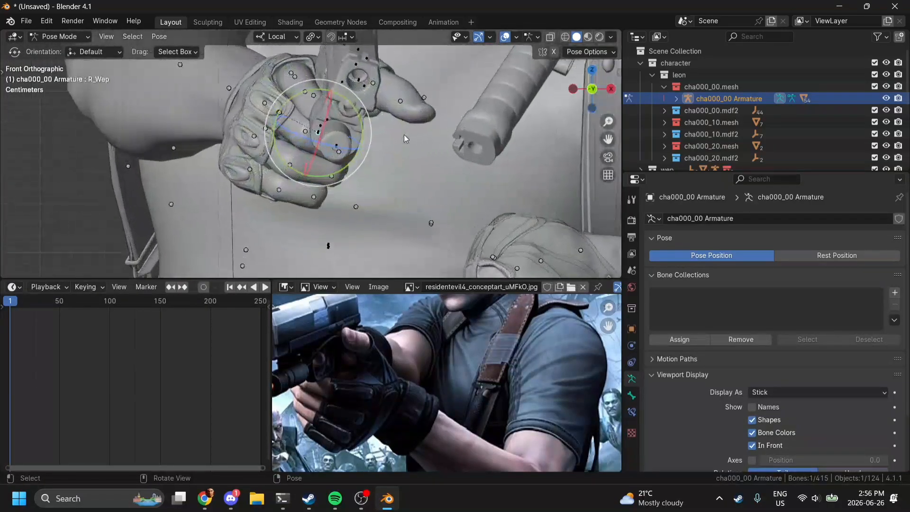
{"action": "key", "text": "g"}
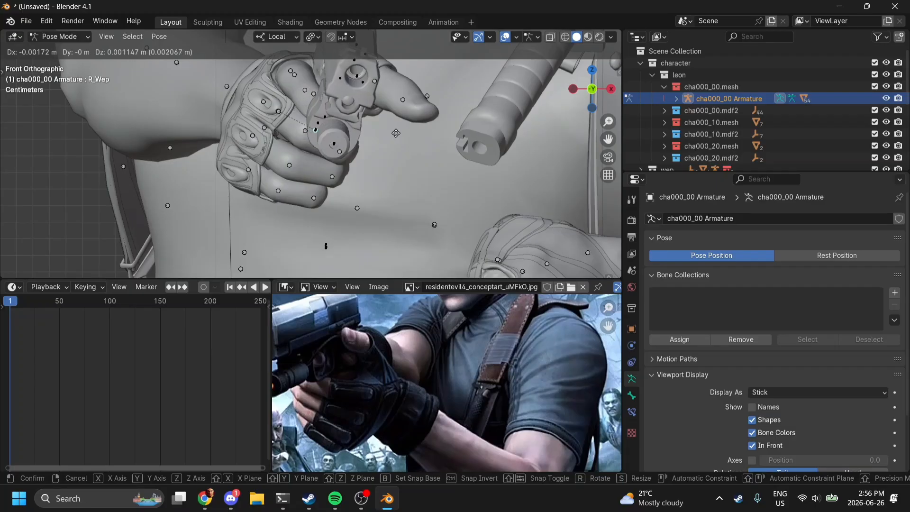
{"action": "left_click", "coordinate": [397, 137]}
{"action": "left_click", "coordinate": [608, 157]}
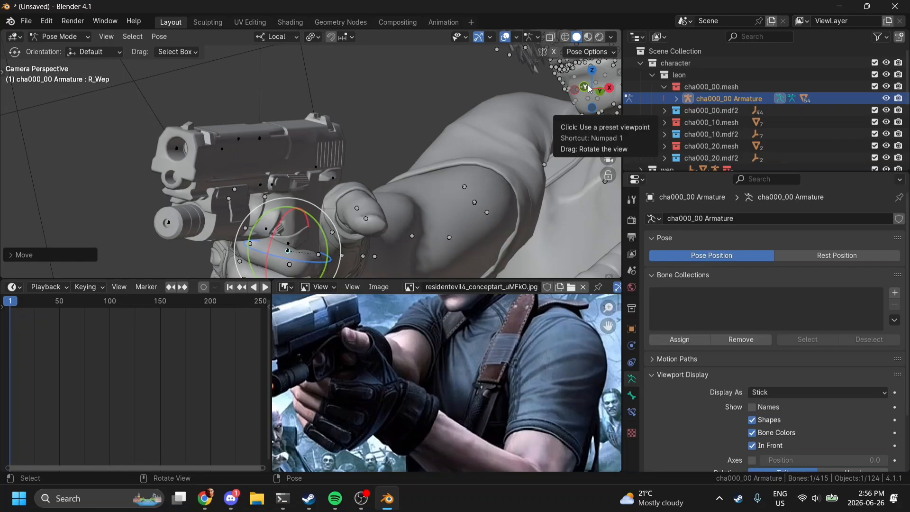
- Rotate the R_IndexF2 bone about its local Z axis to bend the right index finger at the trigger
{"action": "left_click_drag", "start_coordinate": [588, 88], "coordinate": [707, 109]}
{"action": "scroll", "coordinate": [381, 147], "scroll_direction": "up", "scroll_amount": 8}
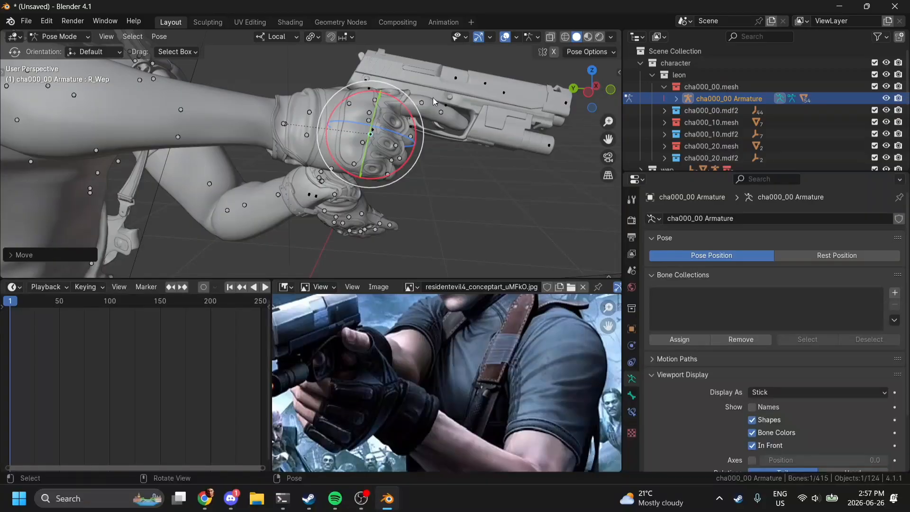
{"action": "left_click", "coordinate": [434, 99]}
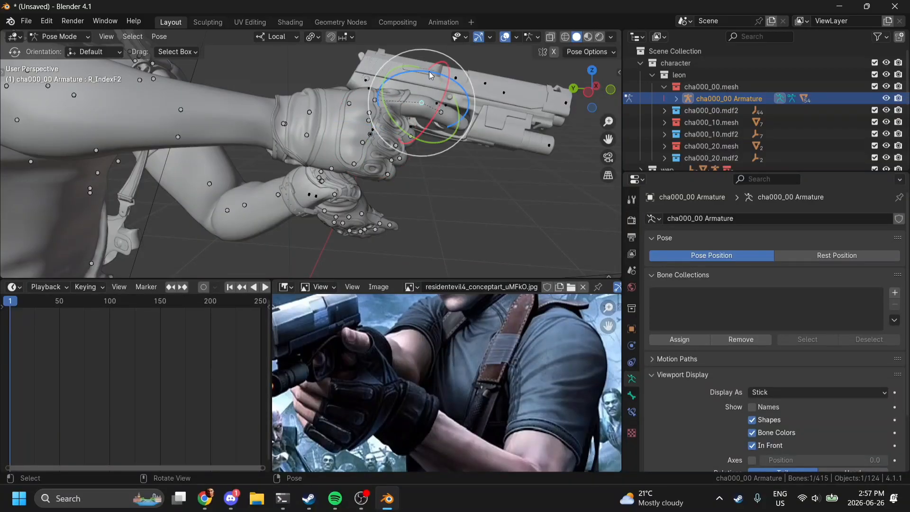
{"action": "left_click_drag", "start_coordinate": [429, 71], "coordinate": [438, 106]}
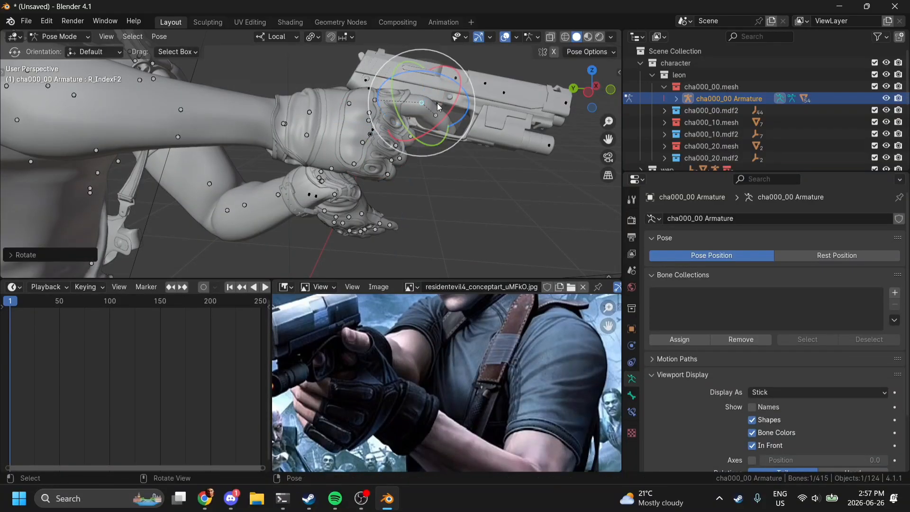
- Move the R_Wep bone in the left orthographic view to shift the pistol slightly back into the right palm
{"action": "left_click_drag", "start_coordinate": [592, 88], "coordinate": [380, 162]}
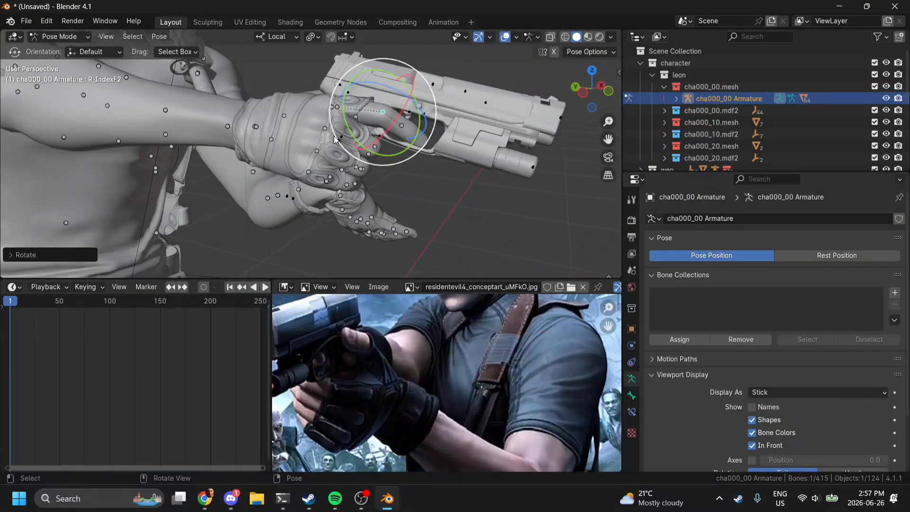
{"action": "left_click", "coordinate": [583, 93]}
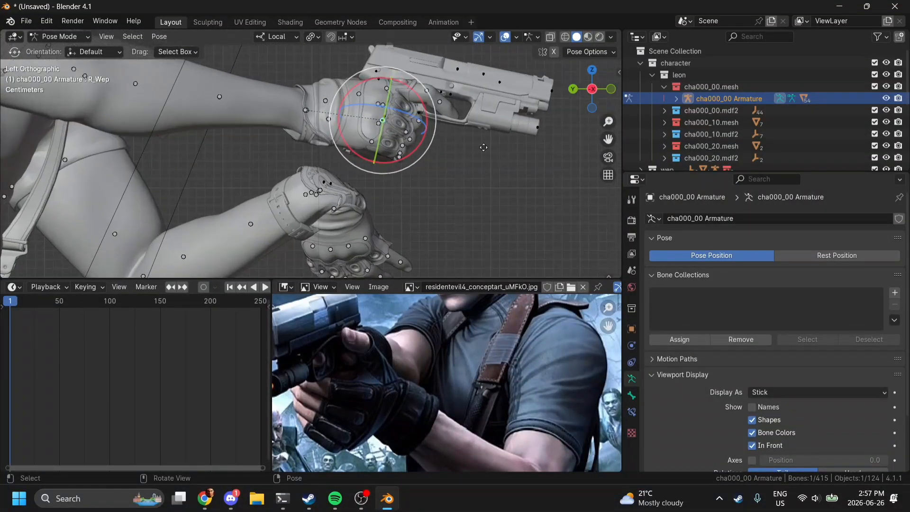
{"action": "key", "text": "g"}
{"action": "left_click", "coordinate": [476, 147]}
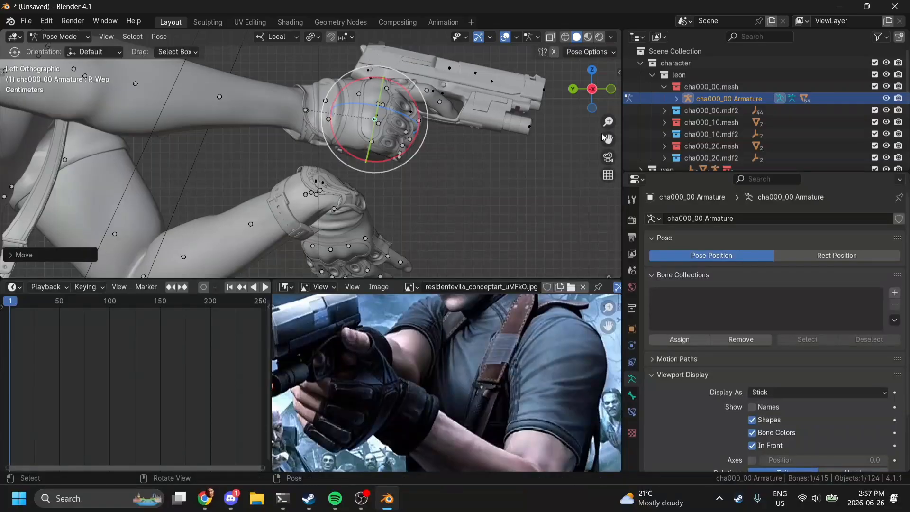
- Rotate the R_IndexF1 bone freely in the camera view to adjust the right index finger's base at the trigger guard
{"action": "left_click", "coordinate": [608, 157]}
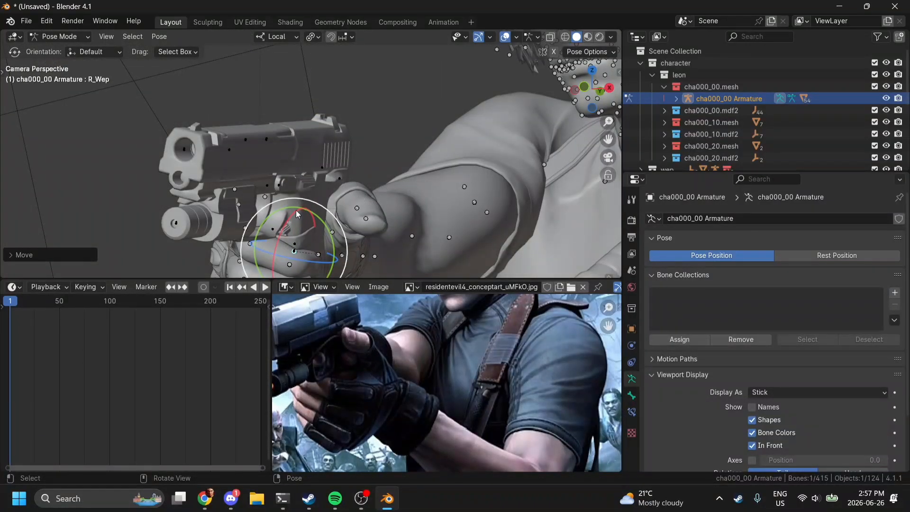
{"action": "left_click", "coordinate": [268, 205]}
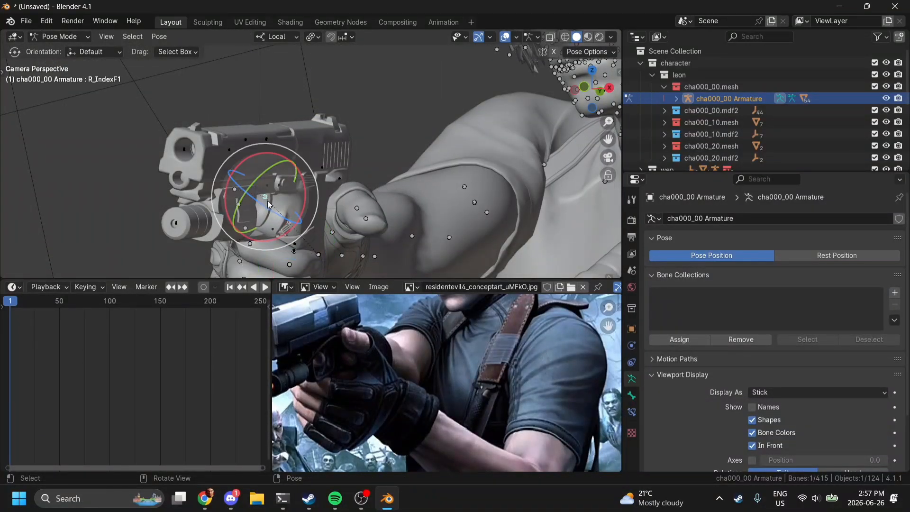
{"action": "left_click_drag", "start_coordinate": [299, 199], "coordinate": [305, 192]}
{"action": "left_click", "coordinate": [360, 498]}
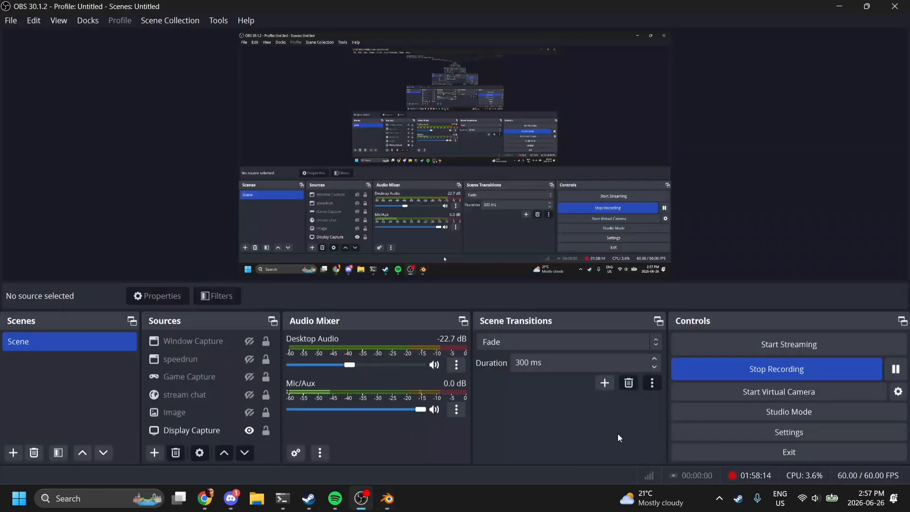
{"action": "left_click", "coordinate": [896, 369]}
{"action": "left_click", "coordinate": [383, 500]}
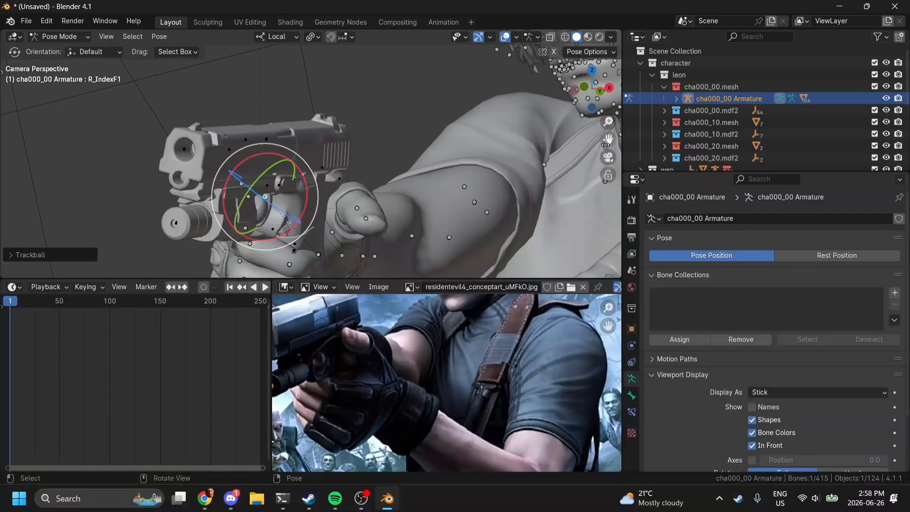
- Rotate the R_Thumb1 bone freely in the camera view to fold the right thumb across toward the pistol's grip
{"action": "left_click_drag", "start_coordinate": [606, 145], "coordinate": [615, 59]}
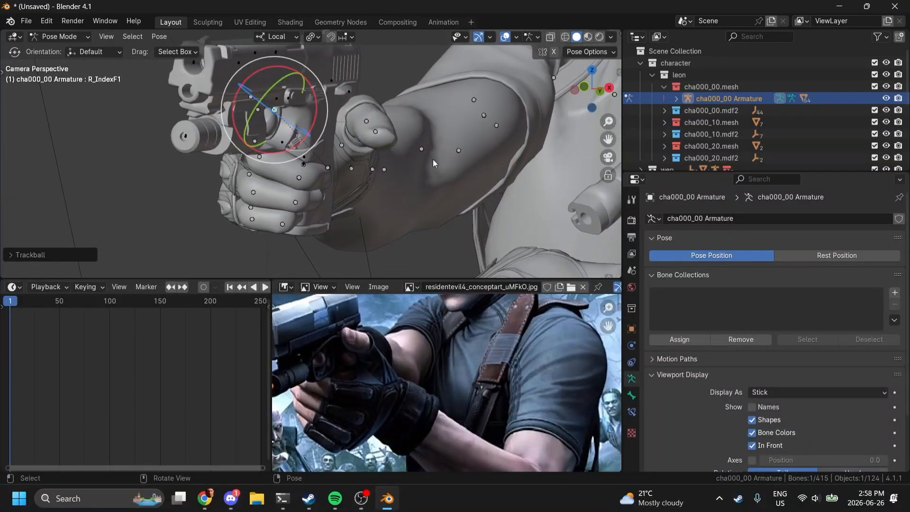
{"action": "middle_click", "coordinate": [406, 163]}
{"action": "scroll", "coordinate": [406, 164], "scroll_direction": "up", "scroll_amount": 5}
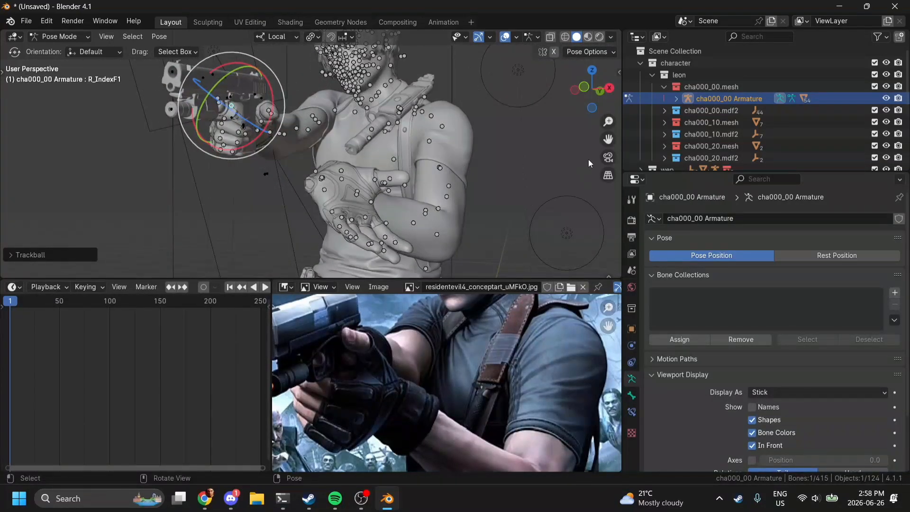
{"action": "left_click", "coordinate": [608, 157]}
{"action": "scroll", "coordinate": [366, 141], "scroll_direction": "up", "scroll_amount": 4}
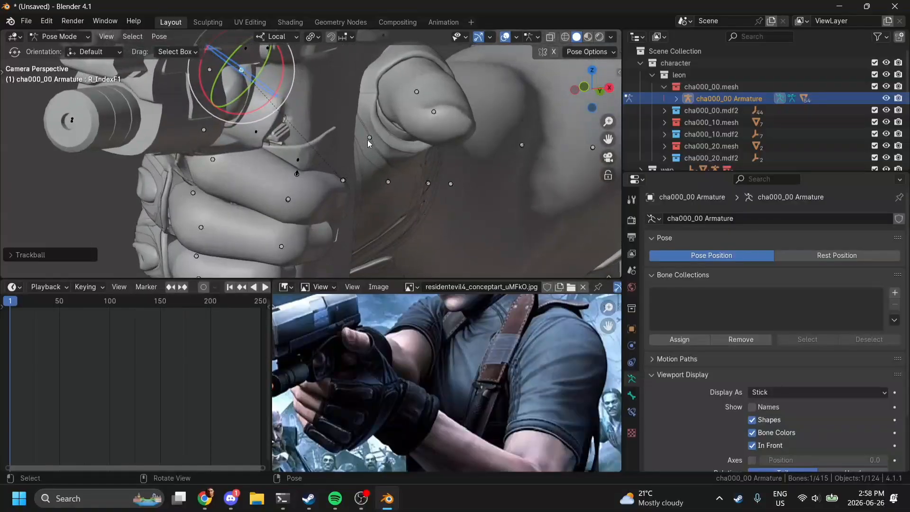
{"action": "left_click", "coordinate": [369, 138]}
{"action": "key", "text": "r"}
{"action": "key", "text": "r"}
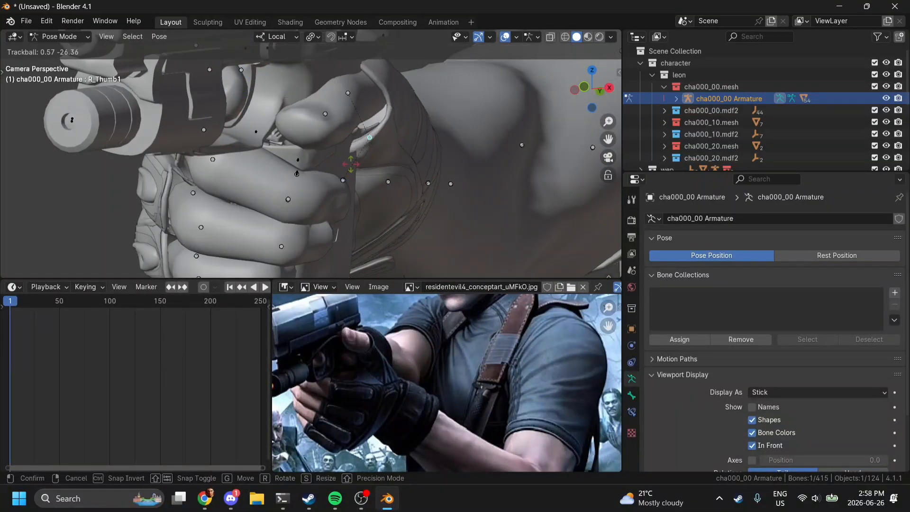
{"action": "left_click", "coordinate": [375, 164]}
{"action": "key", "text": "ctrl+z"}
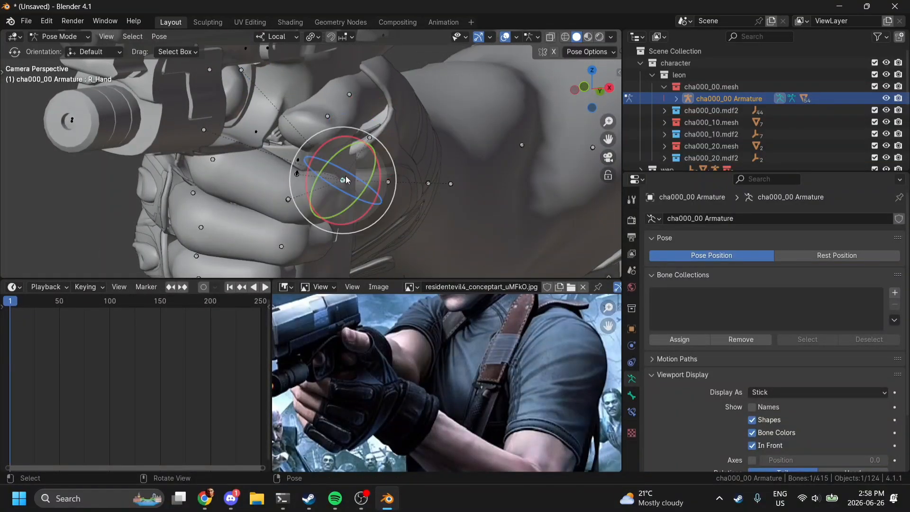
{"action": "key", "text": "ctrl+z"}
- Examine the right thumb in the concept art up close and compare it with the posed thumb through the camera
{"action": "left_click", "coordinate": [371, 139]}
{"action": "scroll", "coordinate": [404, 136], "scroll_direction": "down", "scroll_amount": 2}
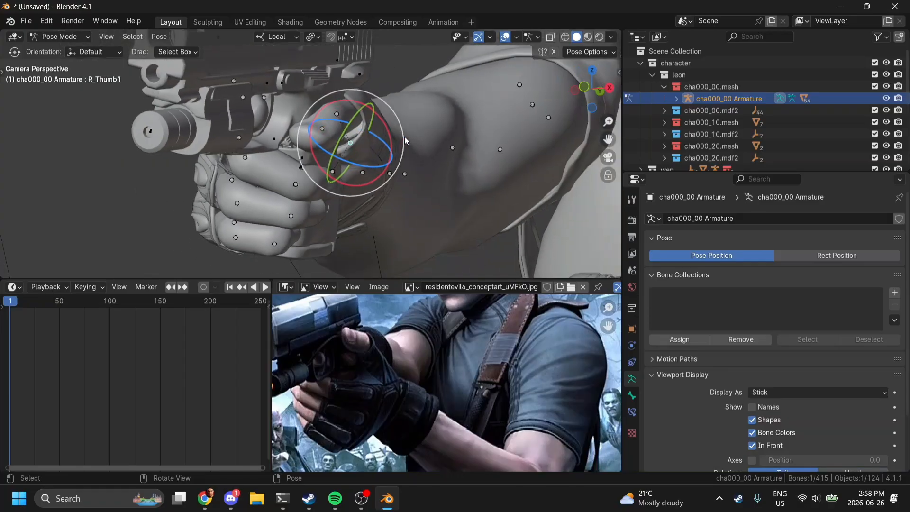
{"action": "left_click_drag", "start_coordinate": [596, 95], "coordinate": [782, 152]}
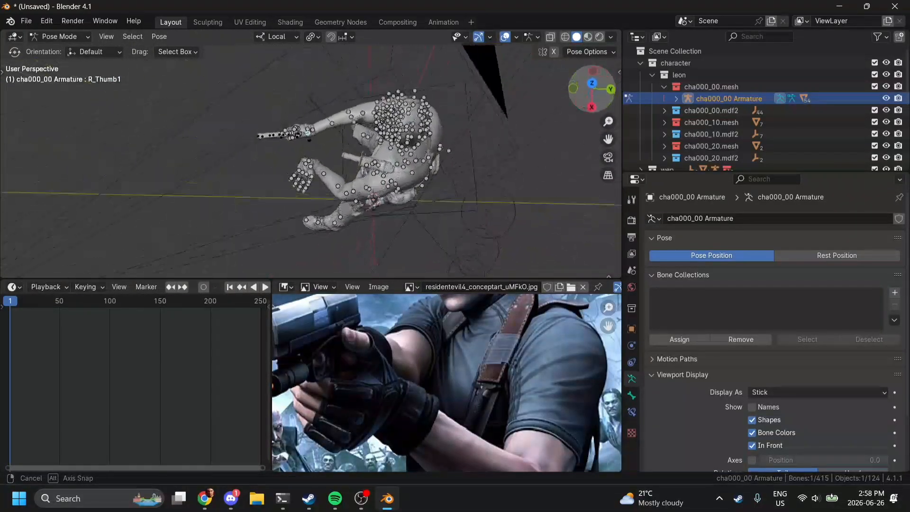
{"action": "scroll", "coordinate": [312, 373], "scroll_direction": "up", "scroll_amount": 3}
{"action": "scroll", "coordinate": [312, 373], "scroll_direction": "up", "scroll_amount": 3}
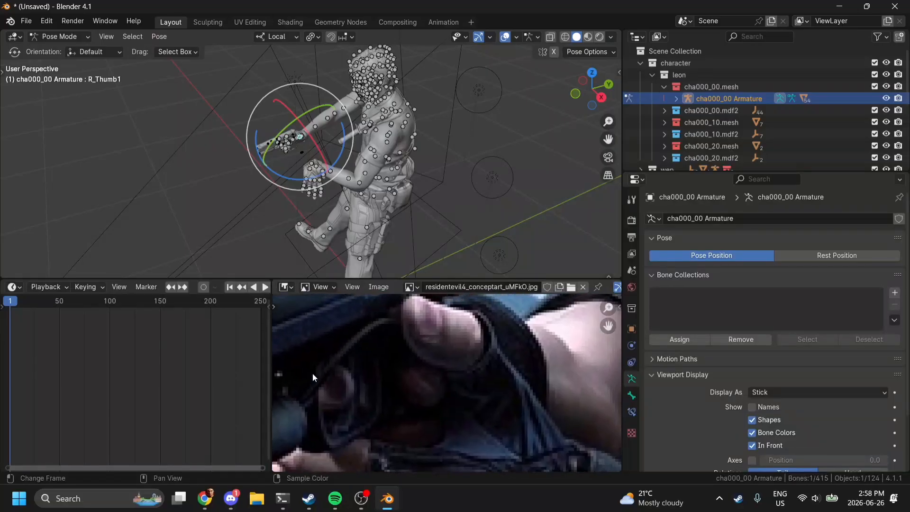
{"action": "scroll", "coordinate": [417, 370], "scroll_direction": "up", "scroll_amount": 2}
{"action": "left_click", "coordinate": [609, 158]}
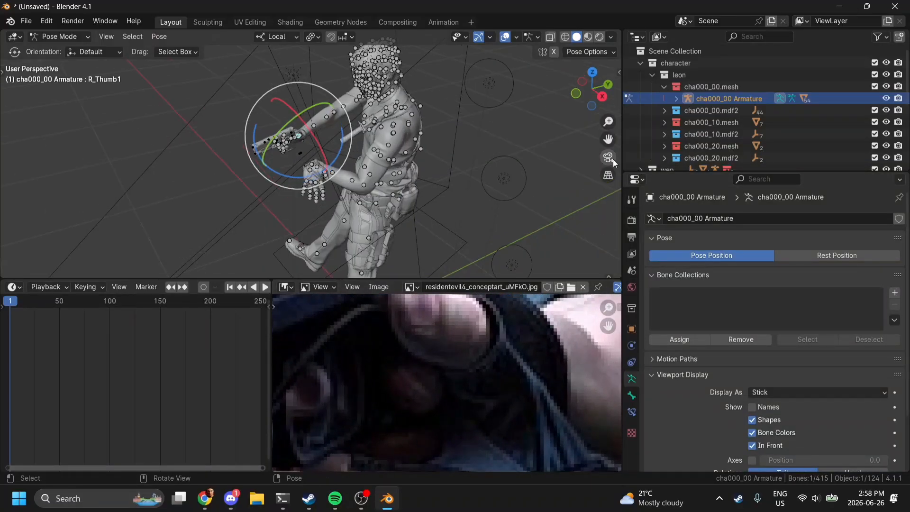
{"action": "left_click_drag", "start_coordinate": [608, 139], "coordinate": [607, 181]}
{"action": "scroll", "coordinate": [405, 155], "scroll_direction": "up", "scroll_amount": 2}
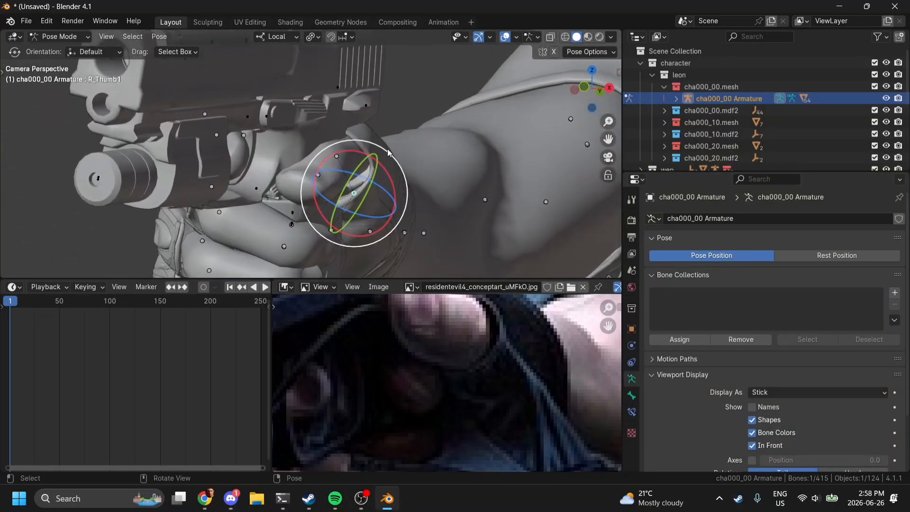
- Rotate the R_Thumb1 bone in the camera view plane and refine it with a free rotation to raise the right thumb beside the pistol
{"action": "key", "text": "r"}
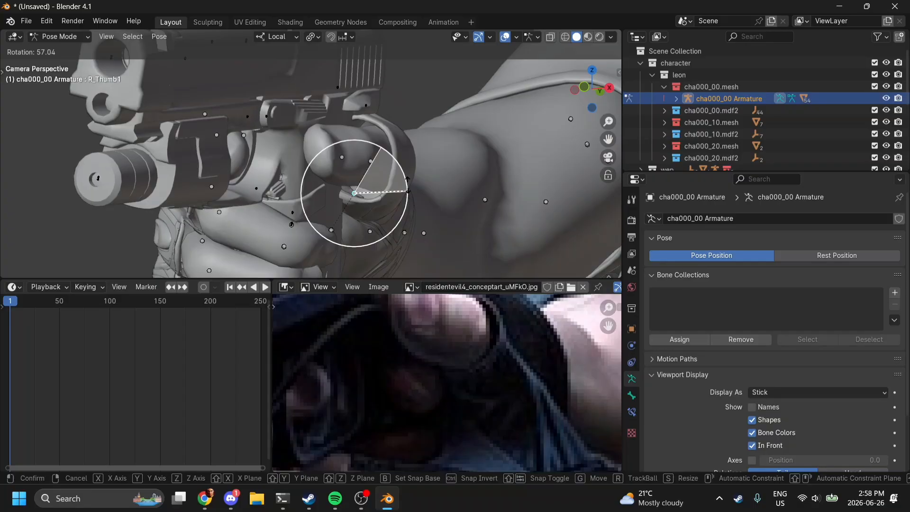
{"action": "left_click", "coordinate": [384, 189]}
{"action": "key", "text": "r"}
{"action": "key", "text": "r"}
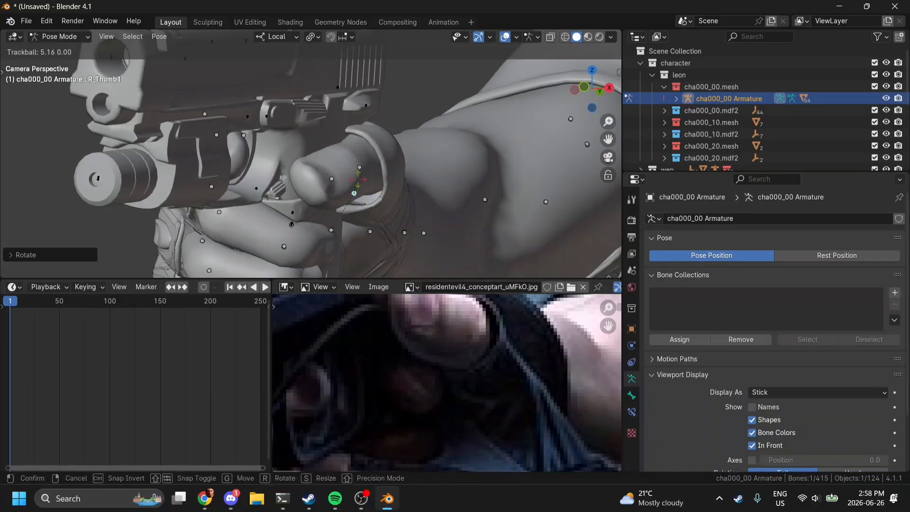
{"action": "left_click", "coordinate": [354, 171]}
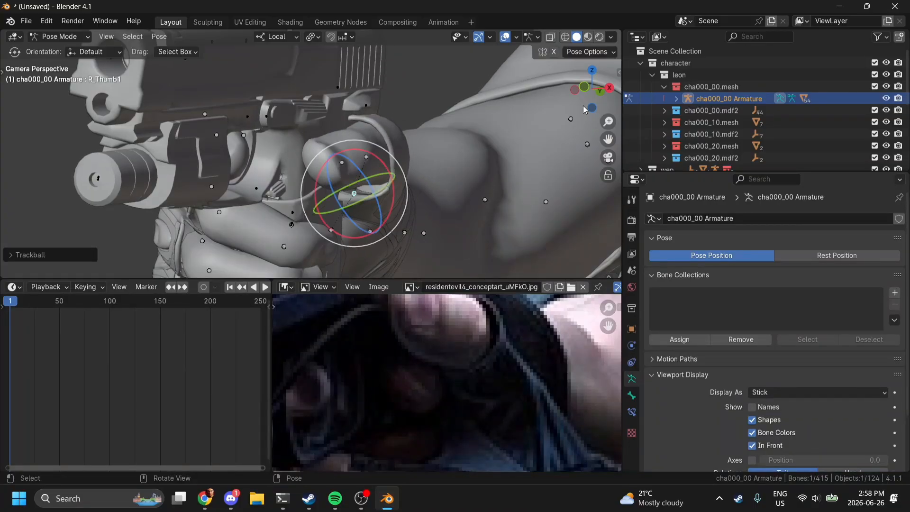
- Rotate the R_Thumb2 bone in the right orthographic view to lower the right thumb along the side of the pistol
{"action": "left_click", "coordinate": [610, 88]}
{"action": "scroll", "coordinate": [541, 111], "scroll_direction": "up", "scroll_amount": 6}
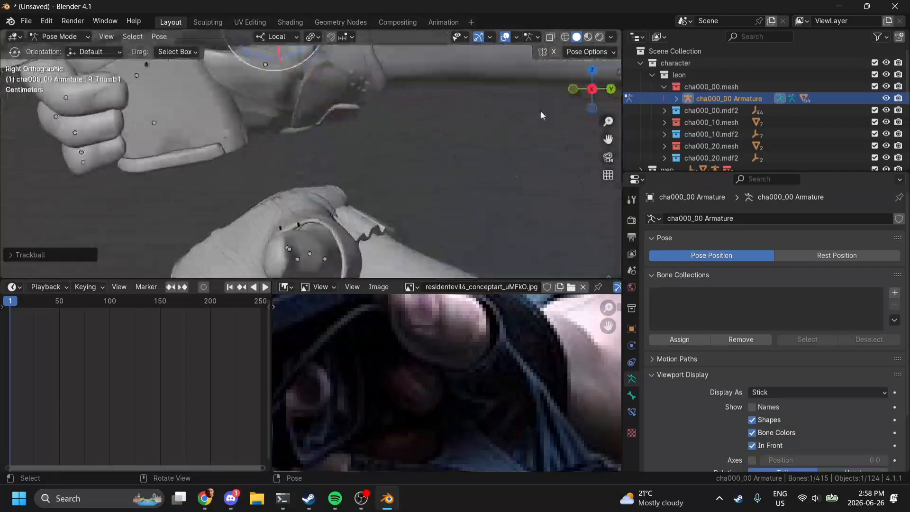
{"action": "mouse_move", "coordinate": [608, 139]}
{"action": "left_mouse_down"}
{"action": "mouse_move", "coordinate": [630, 95]}
{"action": "mouse_move", "coordinate": [610, 138]}
{"action": "left_mouse_up"}
{"action": "left_click_drag", "start_coordinate": [409, 113], "coordinate": [295, 79]}
{"action": "left_click", "coordinate": [277, 100]}
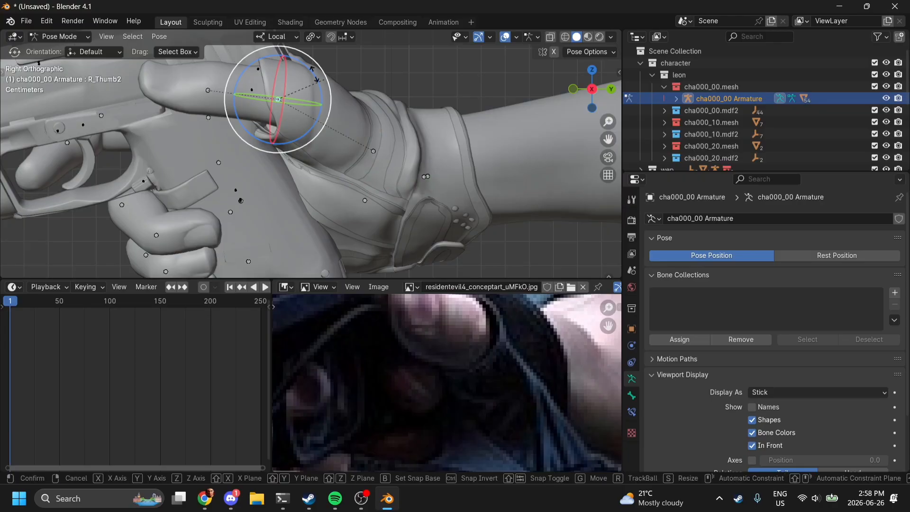
{"action": "key", "text": "r"}
{"action": "left_click_drag", "start_coordinate": [303, 80], "coordinate": [305, 82]}
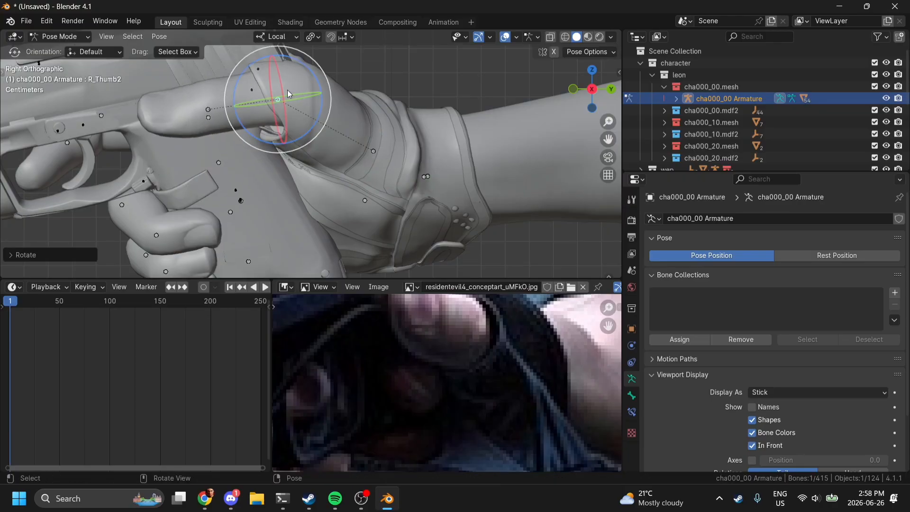
- Rotate the R_Thumb1 and R_Thumb3 bones freely in the camera view to refine how the right thumb bends beside the pistol
{"action": "left_click", "coordinate": [609, 158]}
{"action": "scroll", "coordinate": [433, 192], "scroll_direction": "up", "scroll_amount": 1}
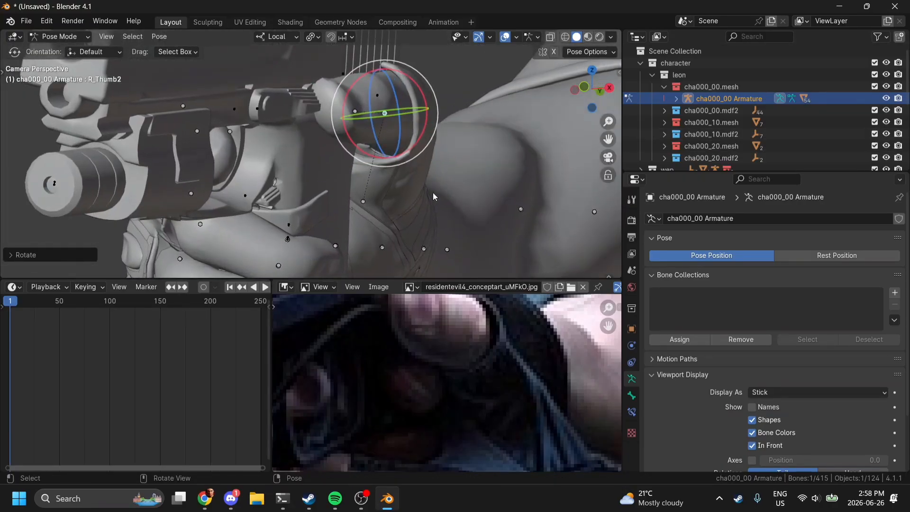
{"action": "left_click", "coordinate": [364, 201]}
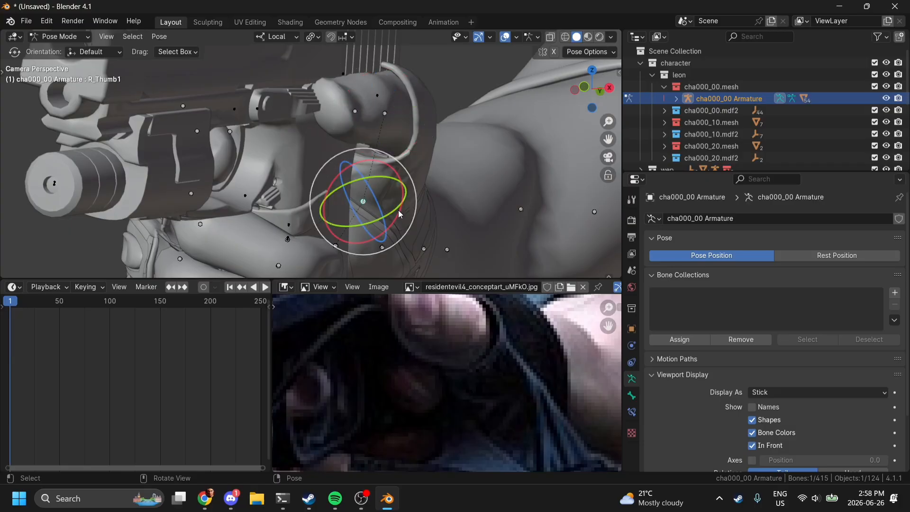
{"action": "left_click_drag", "start_coordinate": [398, 210], "coordinate": [384, 206]}
{"action": "left_click", "coordinate": [358, 154]}
{"action": "left_click_drag", "start_coordinate": [354, 144], "coordinate": [343, 150]}
- Clear the rotation of the L_Hand bone to reset the left hand's orientation
{"action": "scroll", "coordinate": [343, 150], "scroll_direction": "down", "scroll_amount": 8}
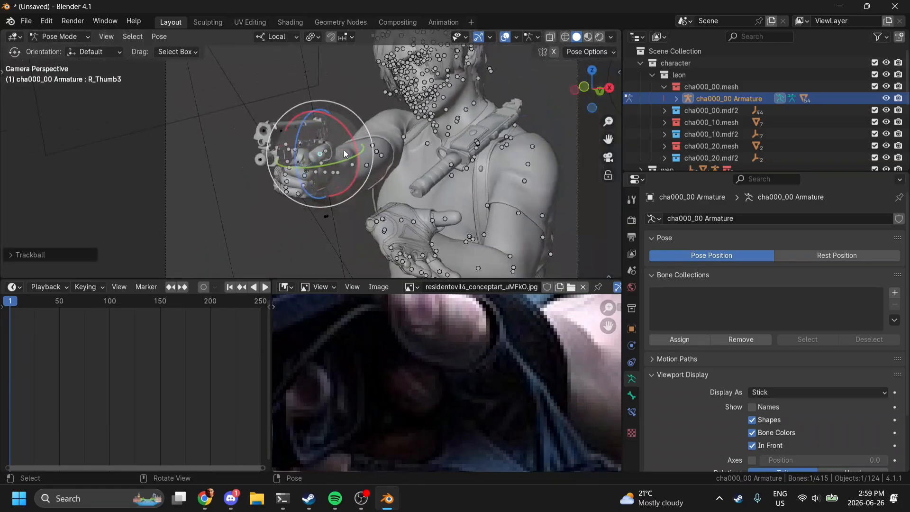
{"action": "scroll", "coordinate": [395, 188], "scroll_direction": "up", "scroll_amount": 5}
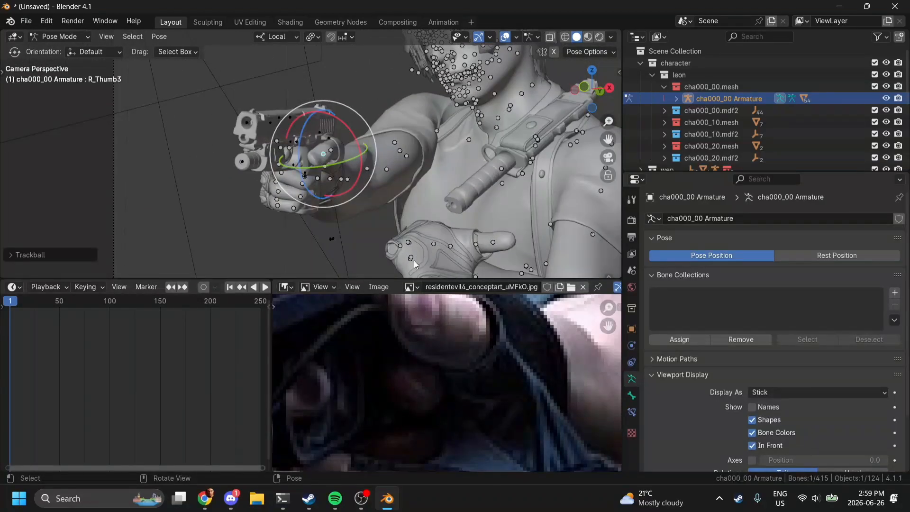
{"action": "left_click", "coordinate": [406, 247]}
{"action": "left_click", "coordinate": [410, 244]}
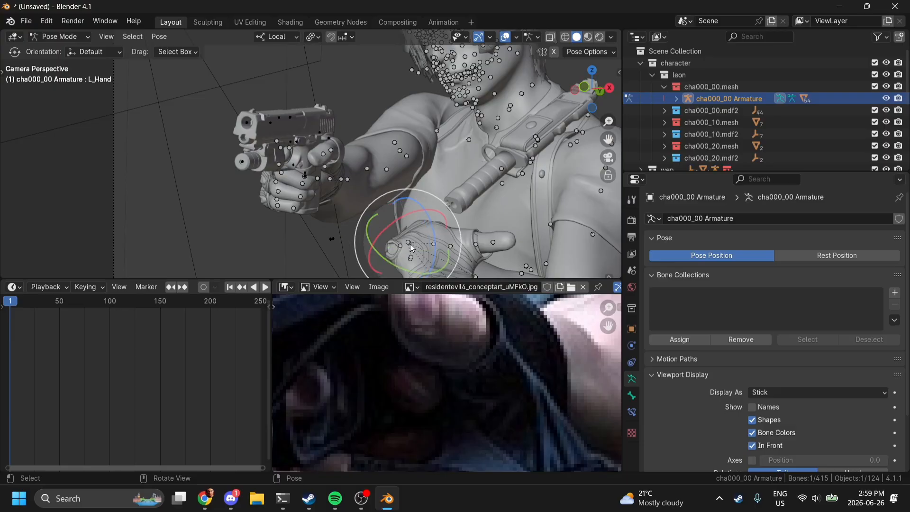
{"action": "key", "text": "alt+r"}
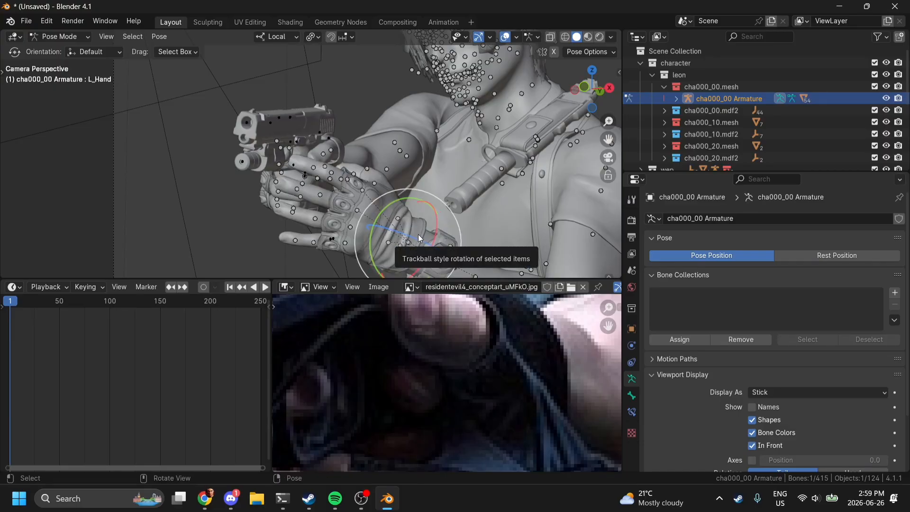
- Examine the arms, hands and the bones around the head and left shoulder from directly above
{"action": "scroll", "coordinate": [507, 140], "scroll_direction": "down", "scroll_amount": 3}
{"action": "left_click", "coordinate": [593, 71]}
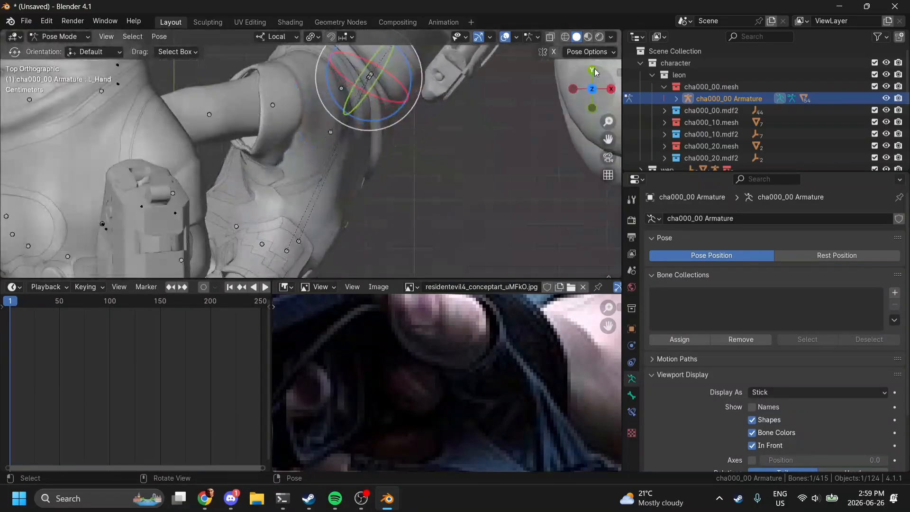
{"action": "scroll", "coordinate": [553, 81], "scroll_direction": "down", "scroll_amount": 2}
{"action": "scroll", "coordinate": [554, 81], "scroll_direction": "down", "scroll_amount": 3}
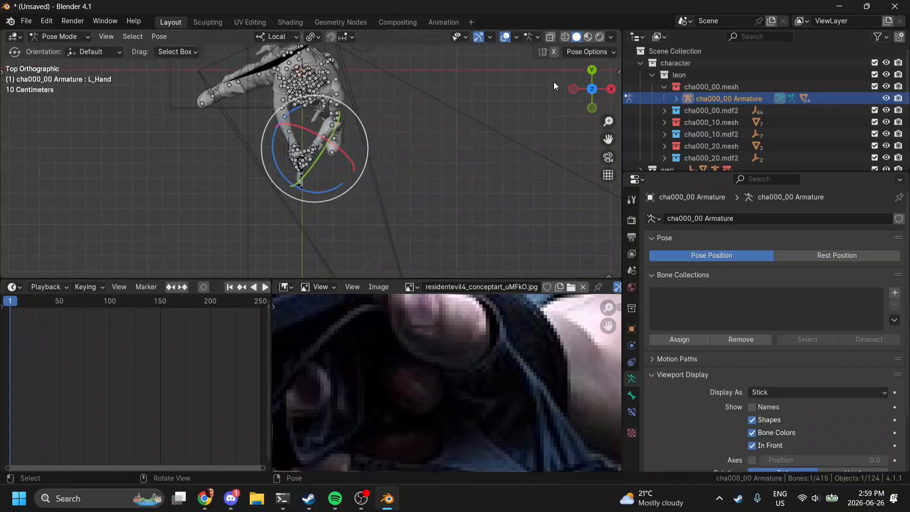
{"action": "scroll", "coordinate": [553, 82], "scroll_direction": "up", "scroll_amount": 1}
{"action": "scroll", "coordinate": [532, 253], "scroll_direction": "down", "scroll_amount": 1}
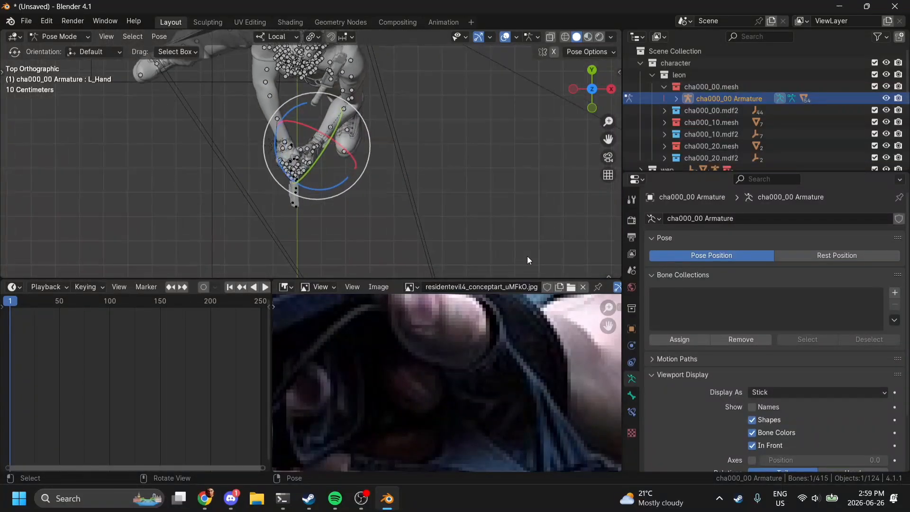
{"action": "scroll", "coordinate": [443, 119], "scroll_direction": "up", "scroll_amount": 4}
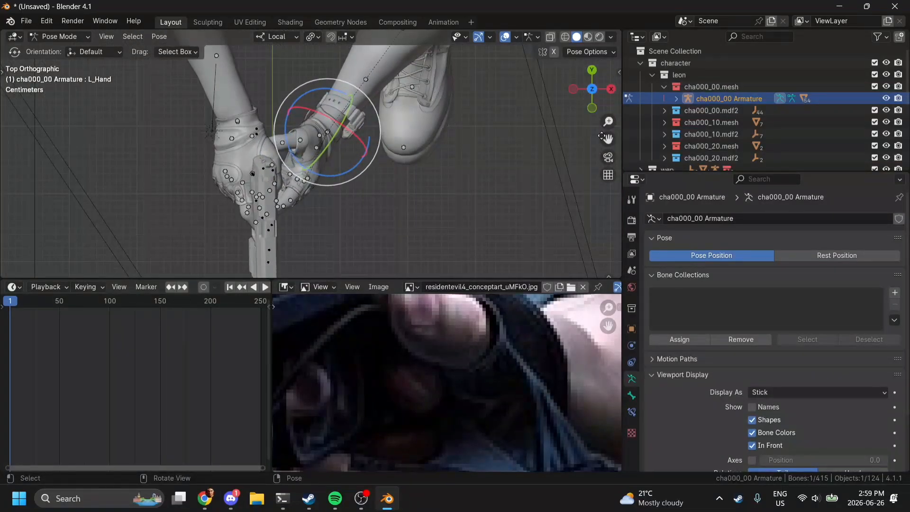
{"action": "left_click_drag", "start_coordinate": [609, 139], "coordinate": [608, 140]}
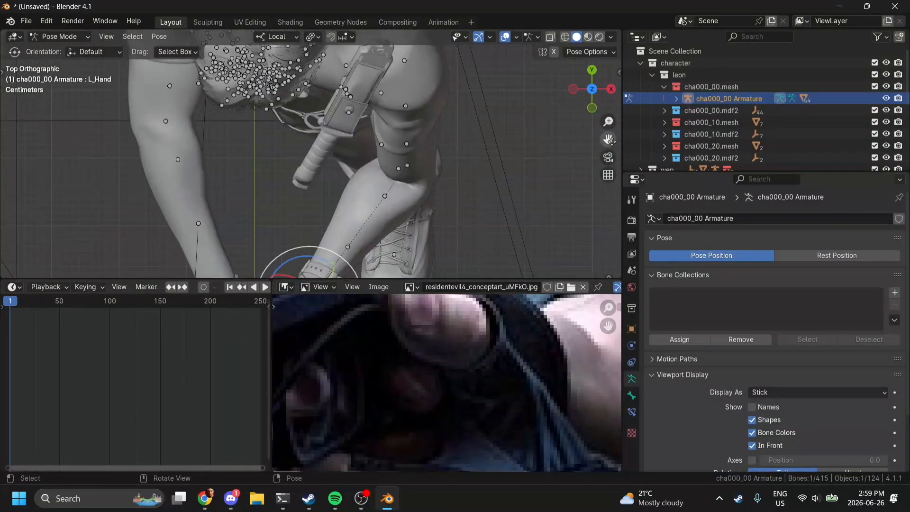
{"action": "left_click", "coordinate": [308, 58]}
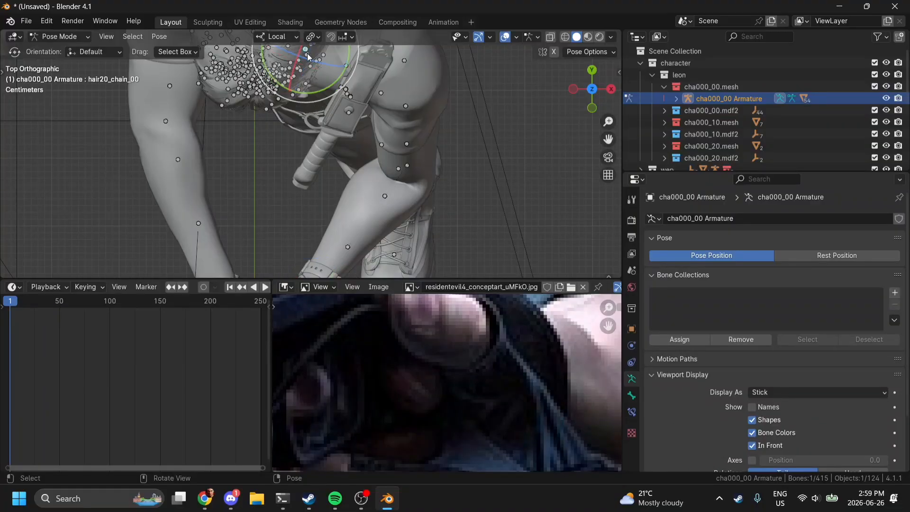
{"action": "left_click_drag", "start_coordinate": [608, 139], "coordinate": [633, 246]}
{"action": "scroll", "coordinate": [376, 160], "scroll_direction": "up", "scroll_amount": 3}
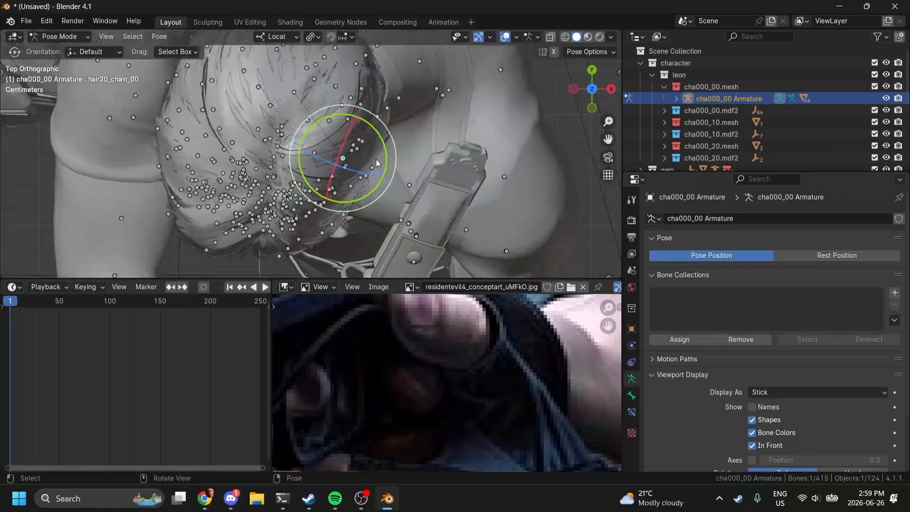
- Reposition the left shoulder bone from the top view and adjust its rotation in the camera view
{"action": "left_click", "coordinate": [508, 247]}
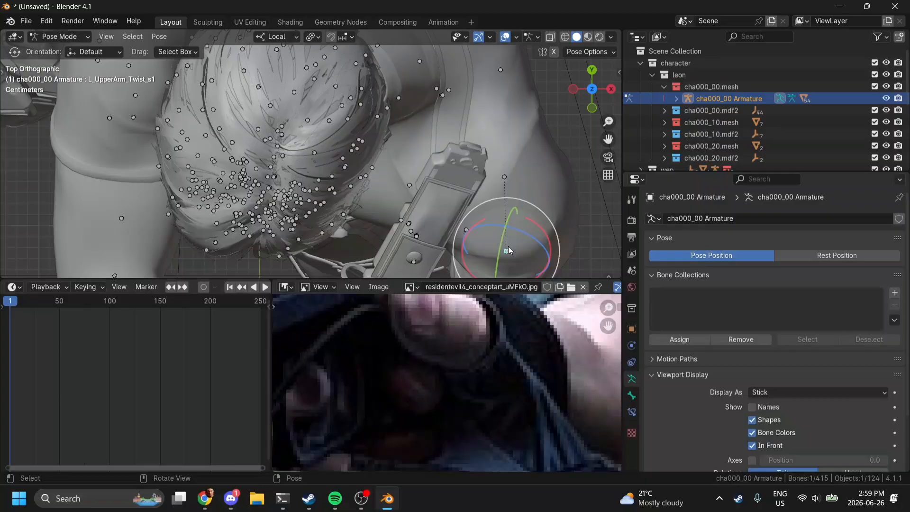
{"action": "left_click", "coordinate": [504, 175]}
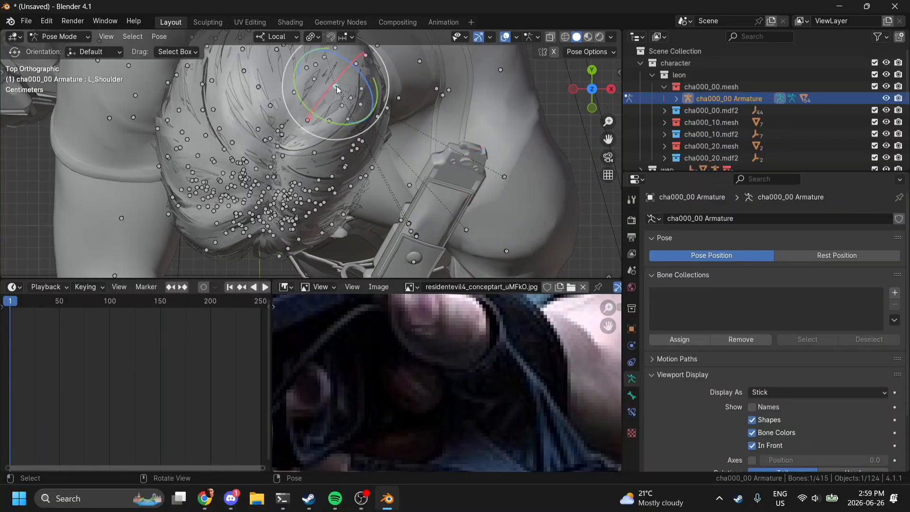
{"action": "scroll", "coordinate": [337, 86], "scroll_direction": "down", "scroll_amount": 8}
{"action": "left_click_drag", "start_coordinate": [608, 139], "coordinate": [624, 84]}
{"action": "scroll", "coordinate": [466, 151], "scroll_direction": "up", "scroll_amount": 2}
{"action": "key", "text": "g"}
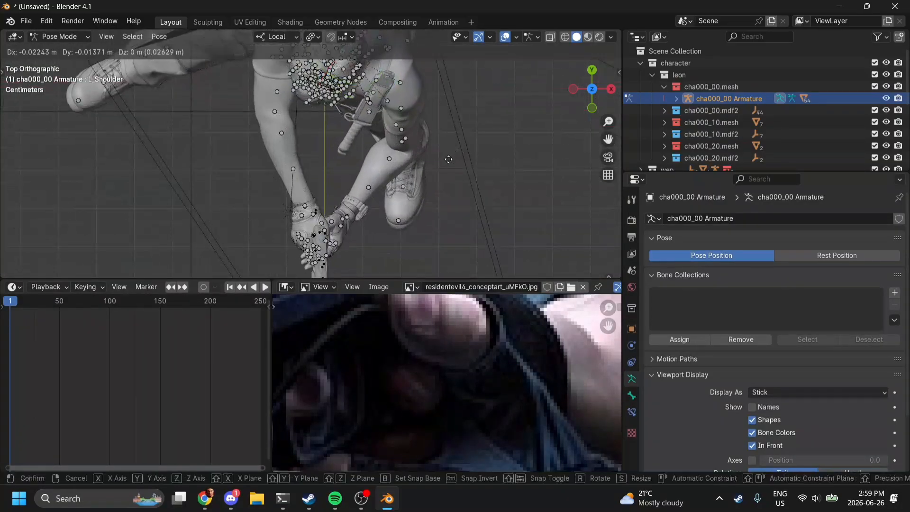
{"action": "left_click", "coordinate": [449, 159]}
{"action": "key", "text": "KP_0"}
{"action": "scroll", "coordinate": [460, 394], "scroll_direction": "down", "scroll_amount": 12}
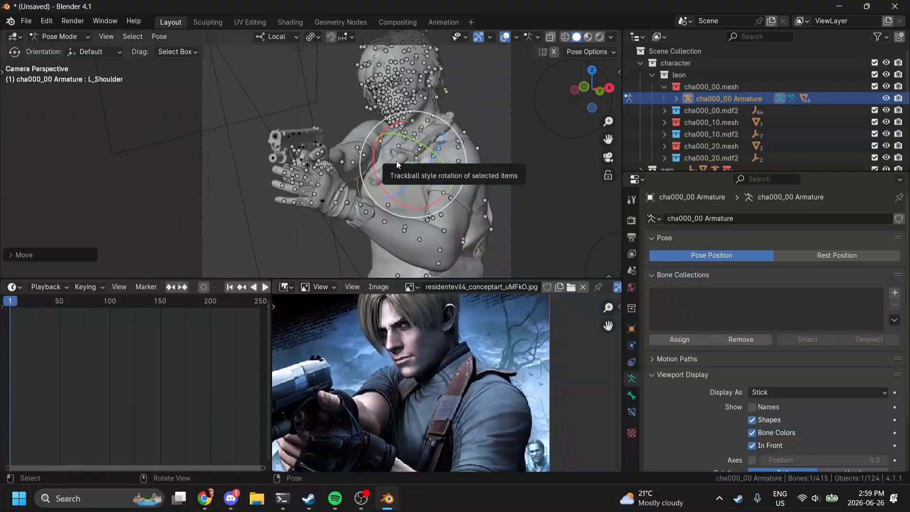
{"action": "left_click_drag", "start_coordinate": [397, 161], "coordinate": [417, 162]}
- Rotate the left upper arm bone freely in the camera view
{"action": "left_click", "coordinate": [472, 162]}
{"action": "left_click_drag", "start_coordinate": [474, 175], "coordinate": [540, 135]}
{"action": "key", "text": "KP_3"}
- Try moving the left upper arm bone in the side and front views
{"action": "key", "text": "g"}
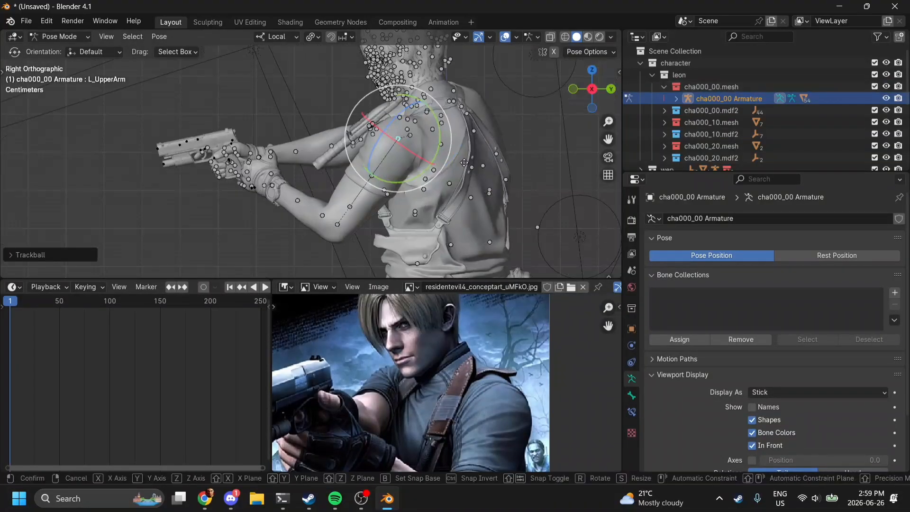
{"action": "left_click", "coordinate": [428, 163]}
{"action": "left_click", "coordinate": [573, 89]}
{"action": "left_click", "coordinate": [573, 89]}
{"action": "left_click", "coordinate": [611, 89]}
{"action": "key", "text": "g"}
{"action": "left_click", "coordinate": [481, 154]}
{"action": "left_click", "coordinate": [612, 157]}
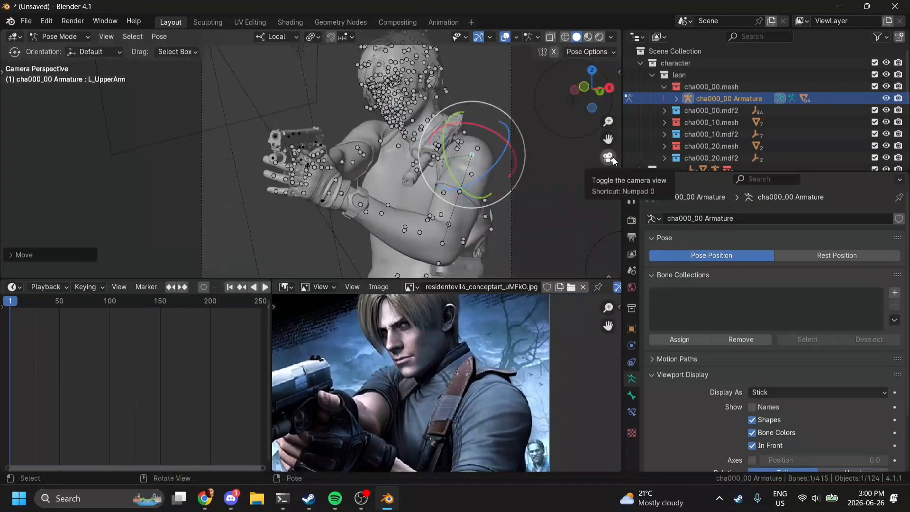
- Compare the arm with the reference image's hands and undo the last upper arm moves
{"action": "left_click", "coordinate": [612, 159]}
{"action": "middle_click_drag", "start_coordinate": [460, 461], "coordinate": [536, 396]}
{"action": "left_click", "coordinate": [608, 158]}
{"action": "key", "text": "ctrl+z"}
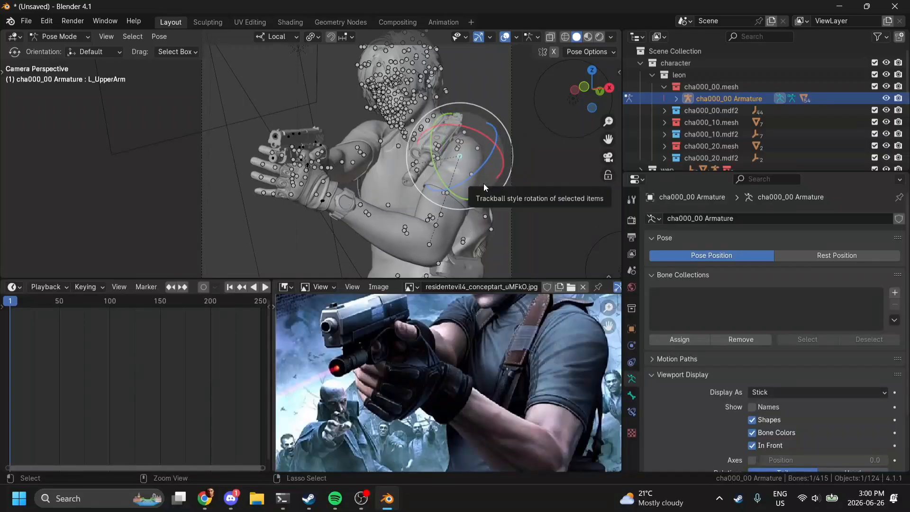
{"action": "key", "text": "ctrl+z"}
- Rotate the left hand bone freely toward the pistol grip in the camera view
{"action": "scroll", "coordinate": [451, 173], "scroll_direction": "up", "scroll_amount": 2}
{"action": "middle_click_drag", "start_coordinate": [448, 172], "coordinate": [444, 178], "text": "shift"}
{"action": "left_click", "coordinate": [357, 207]}
{"action": "left_click_drag", "start_coordinate": [372, 194], "coordinate": [414, 131]}
{"action": "key", "text": "KP_3"}
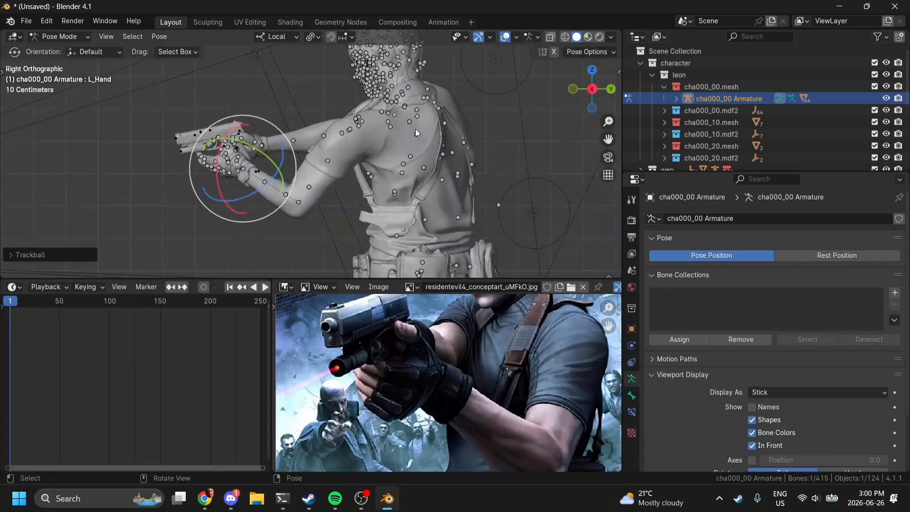
- Move the left upper arm bone in the side and front views to bring the left hand to the pistol
{"action": "left_click", "coordinate": [349, 129]}
{"action": "left_click_drag", "start_coordinate": [592, 90], "coordinate": [669, 95]}
{"action": "left_click", "coordinate": [377, 124]}
{"action": "left_click", "coordinate": [605, 91]}
{"action": "key", "text": "g"}
{"action": "left_click", "coordinate": [429, 159]}
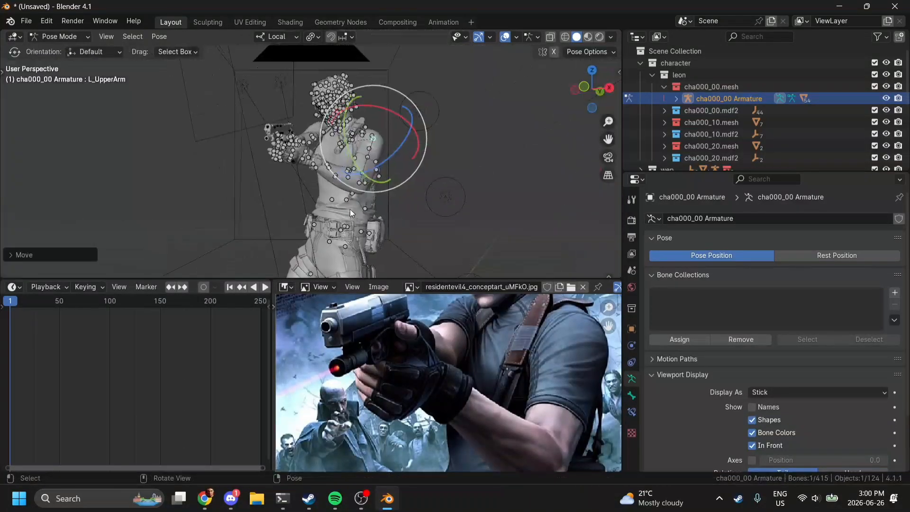
{"action": "scroll", "coordinate": [350, 209], "scroll_direction": "up", "scroll_amount": 4}
{"action": "left_click", "coordinate": [575, 89]}
{"action": "key", "text": "g"}
{"action": "left_click", "coordinate": [484, 151]}
{"action": "left_click", "coordinate": [611, 89]}
- Select the left hand bone in the front view and rotate it with trackball rotation
{"action": "left_click", "coordinate": [345, 183]}
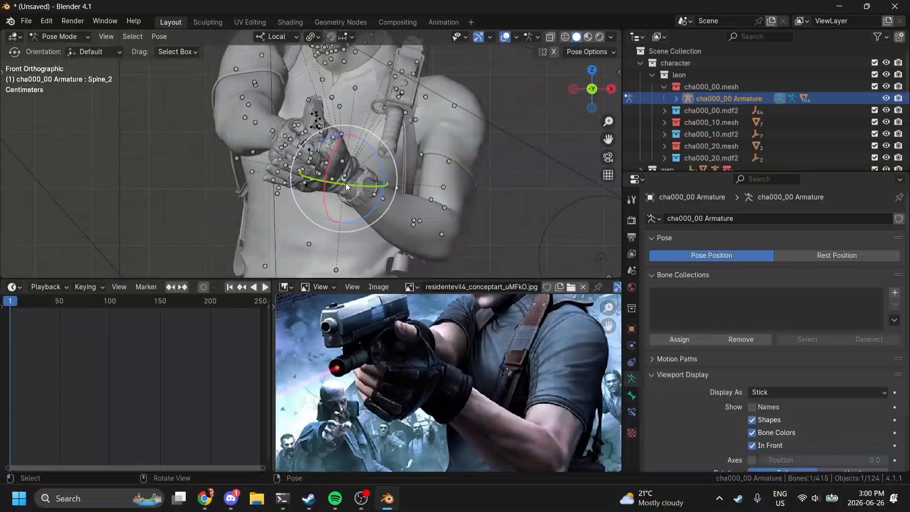
{"action": "left_click", "coordinate": [349, 181]}
{"action": "key", "text": "r"}
{"action": "key", "text": "r"}
{"action": "left_click", "coordinate": [372, 199]}
- Try moving the left hand bone in the front view, check it through the camera, and undo it
{"action": "key", "text": "g"}
{"action": "left_click", "coordinate": [421, 214]}
{"action": "key", "text": "KP_0"}
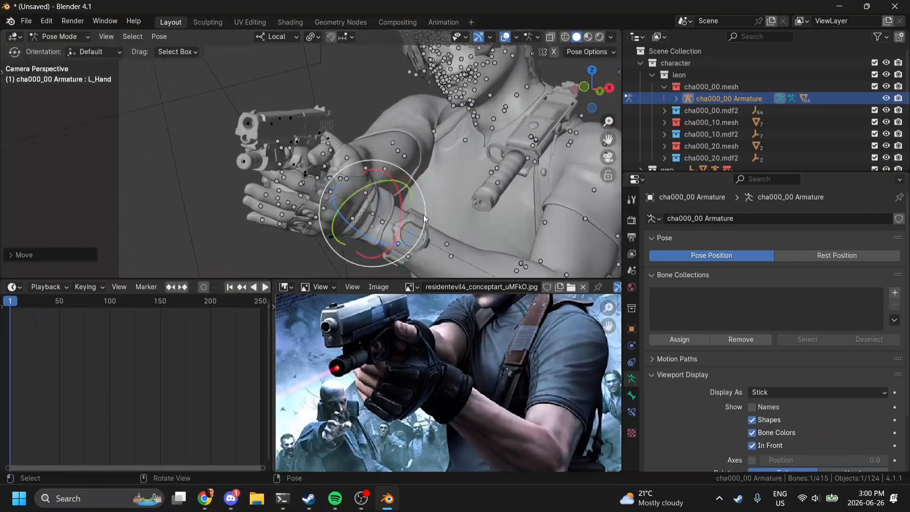
{"action": "key", "text": "ctrl+z"}
- Adjust the left hand's rotation around the pistol grip in the camera view
{"action": "scroll", "coordinate": [423, 214], "scroll_direction": "down", "scroll_amount": 2}
{"action": "left_click", "coordinate": [538, 161]}
{"action": "scroll", "coordinate": [366, 170], "scroll_direction": "up", "scroll_amount": 3}
{"action": "left_click_drag", "start_coordinate": [356, 197], "coordinate": [329, 253]}
{"action": "scroll", "coordinate": [329, 253], "scroll_direction": "down", "scroll_amount": 3}
- Move the left shoulder bone slightly in the side view
{"action": "left_click", "coordinate": [609, 88]}
{"action": "left_click", "coordinate": [428, 107]}
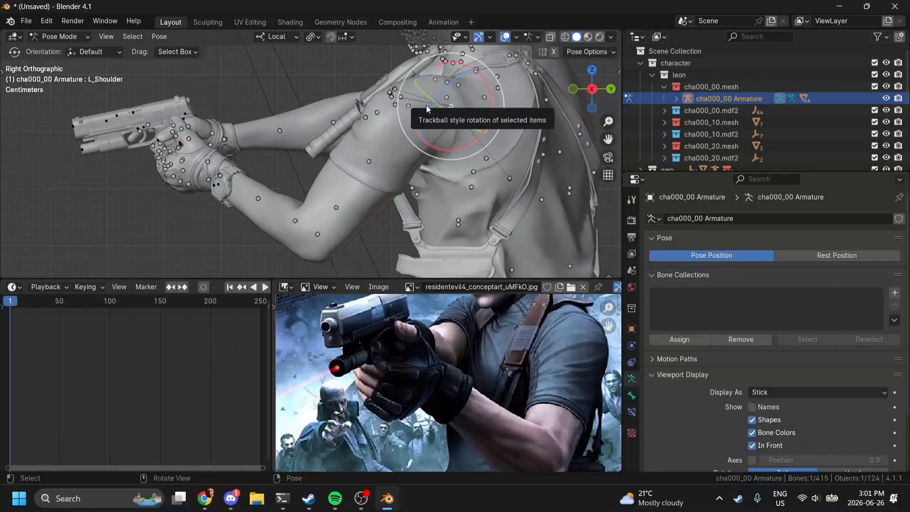
{"action": "key", "text": "g"}
{"action": "left_click", "coordinate": [444, 109]}
- Try moving the left shoulder bone in the front view, check it through the camera, and undo it
{"action": "left_click", "coordinate": [573, 89]}
{"action": "key", "text": "g"}
{"action": "left_click", "coordinate": [441, 161]}
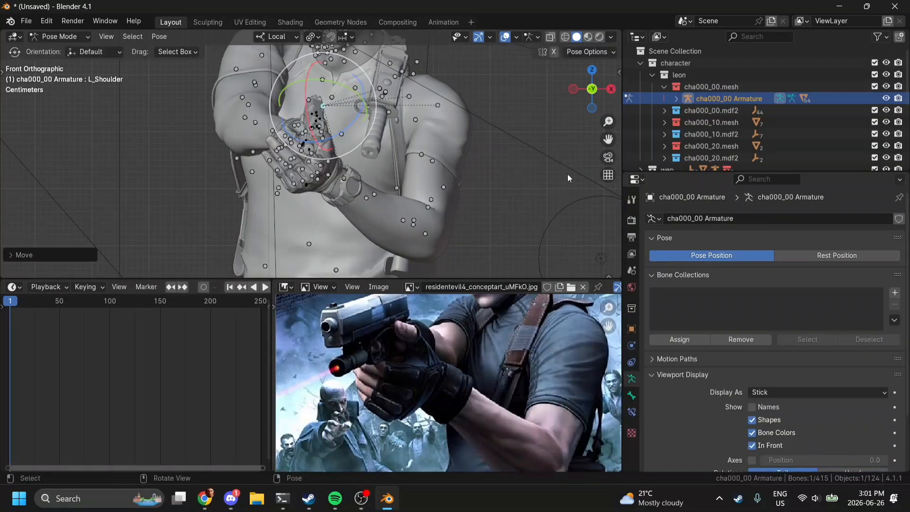
{"action": "left_click", "coordinate": [611, 157]}
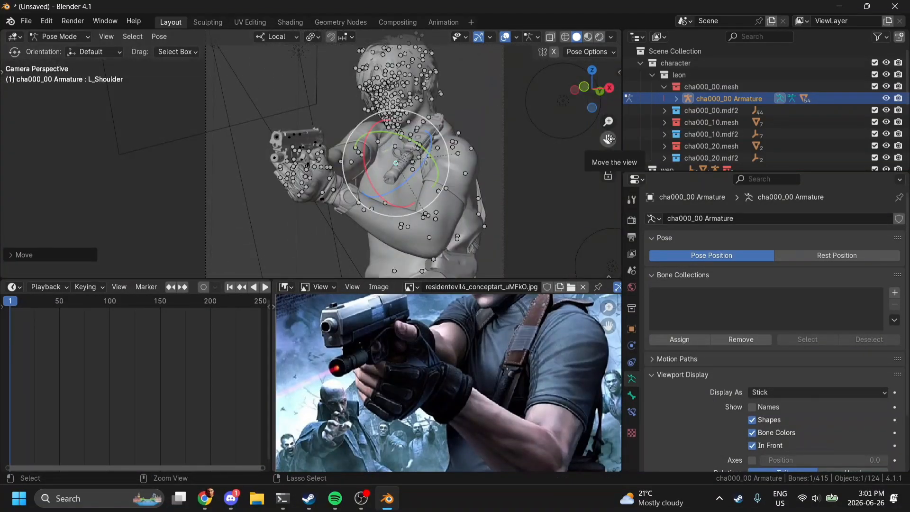
{"action": "key", "text": "ctrl+z"}
- Select the left hand bone at the wrist and rotate it to wrap the hand around the pistol grip
{"action": "scroll", "coordinate": [453, 189], "scroll_direction": "up", "scroll_amount": 1}
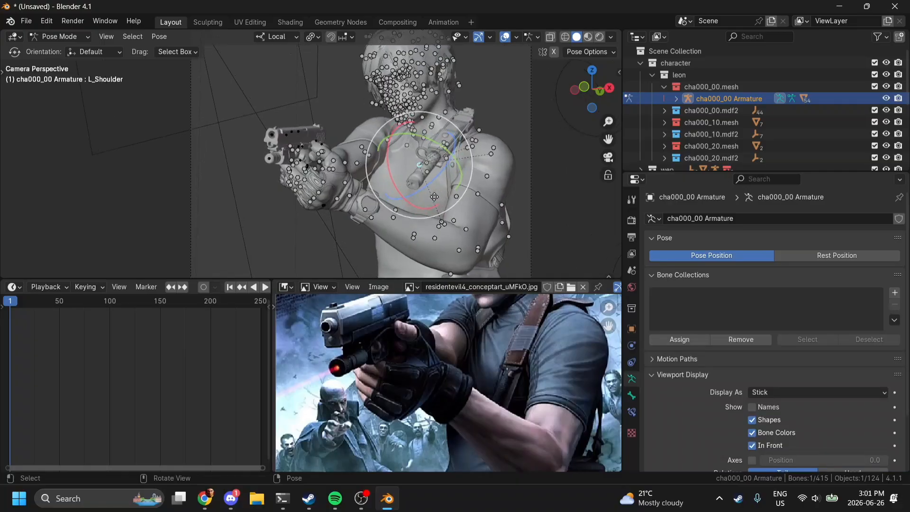
{"action": "scroll", "coordinate": [354, 214], "scroll_direction": "up", "scroll_amount": 3}
{"action": "left_click", "coordinate": [389, 237]}
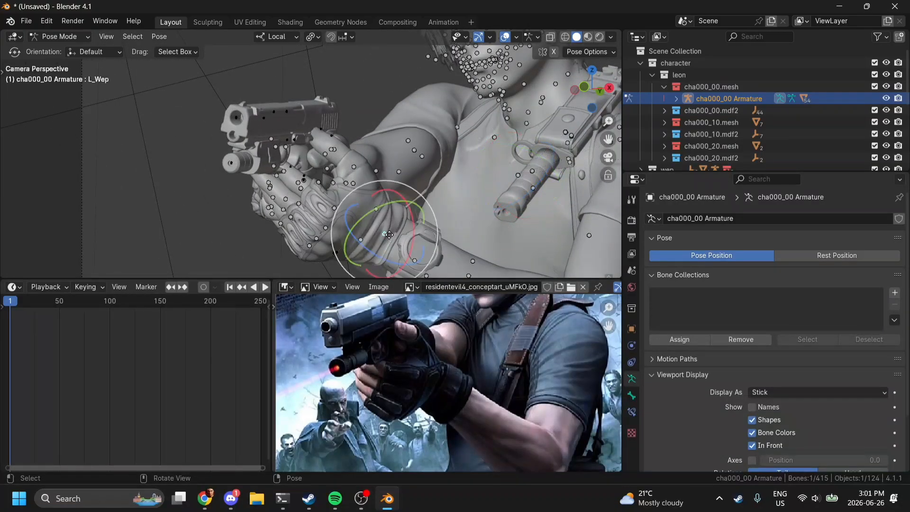
{"action": "left_click", "coordinate": [393, 236]}
{"action": "left_click", "coordinate": [389, 236]}
{"action": "left_click", "coordinate": [381, 234]}
{"action": "left_click_drag", "start_coordinate": [392, 231], "coordinate": [366, 217]}
{"action": "left_click_drag", "start_coordinate": [408, 191], "coordinate": [402, 184]}
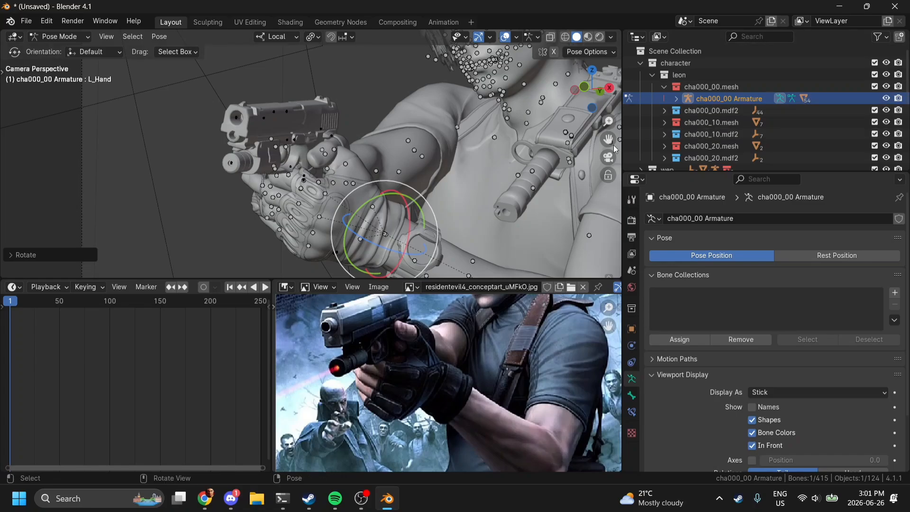
- Rotate the base joint of the left index finger below the pistol's trigger guard
{"action": "scroll", "coordinate": [452, 181], "scroll_direction": "up", "scroll_amount": 6}
{"action": "left_click", "coordinate": [501, 198]}
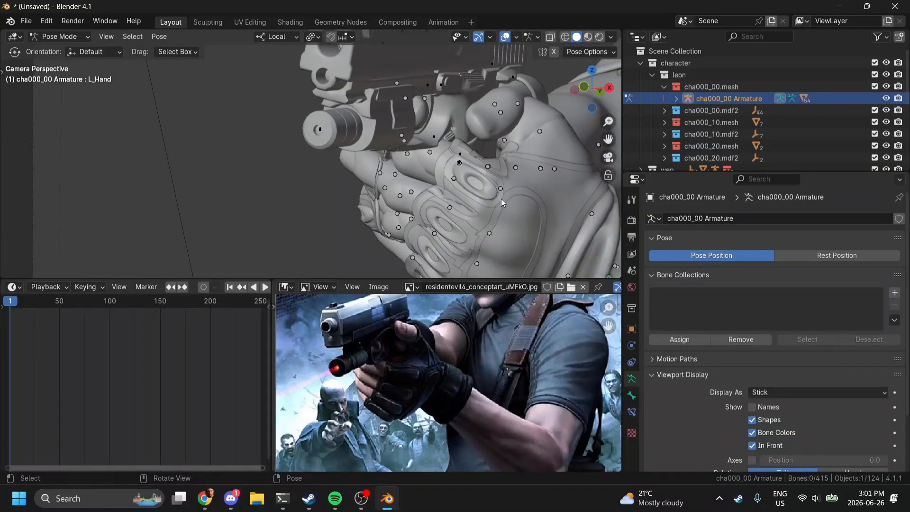
{"action": "left_click", "coordinate": [501, 191]}
{"action": "left_click_drag", "start_coordinate": [503, 198], "coordinate": [517, 198]}
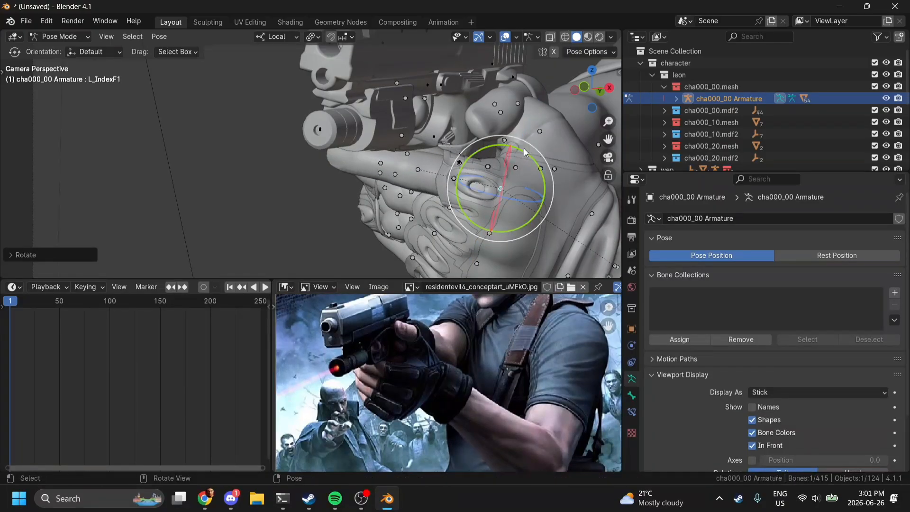
- Bend two finger joints of the left hand while viewing the grip from the opposite side
{"action": "left_click", "coordinate": [574, 86]}
{"action": "middle_click_drag", "start_coordinate": [587, 98], "coordinate": [509, 105]}
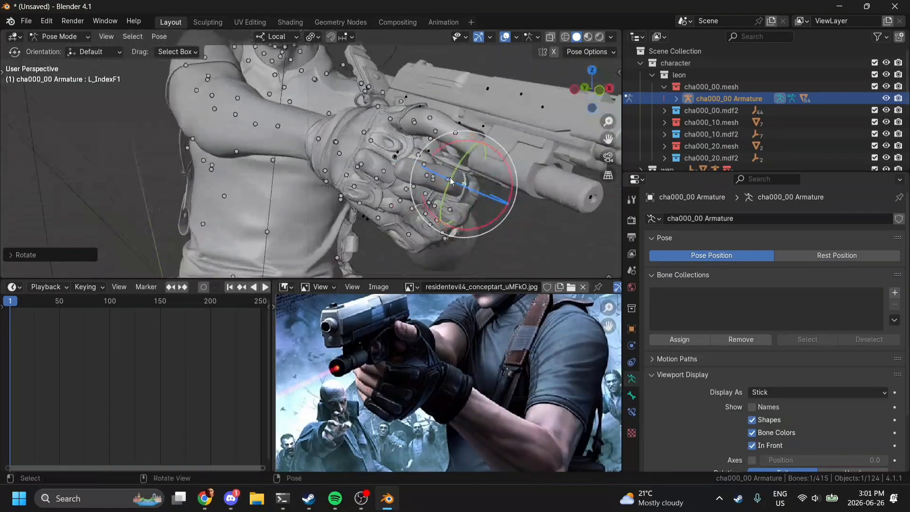
{"action": "left_click", "coordinate": [446, 214]}
{"action": "left_click_drag", "start_coordinate": [442, 225], "coordinate": [444, 244]}
{"action": "left_click", "coordinate": [419, 207]}
{"action": "left_click_drag", "start_coordinate": [420, 208], "coordinate": [421, 223]}
{"action": "left_click_drag", "start_coordinate": [585, 90], "coordinate": [595, 88]}
- Rotate the left ring finger's base joint and bend a neighbouring outer finger joint in the camera view
{"action": "left_click", "coordinate": [379, 173]}
{"action": "left_click", "coordinate": [608, 157]}
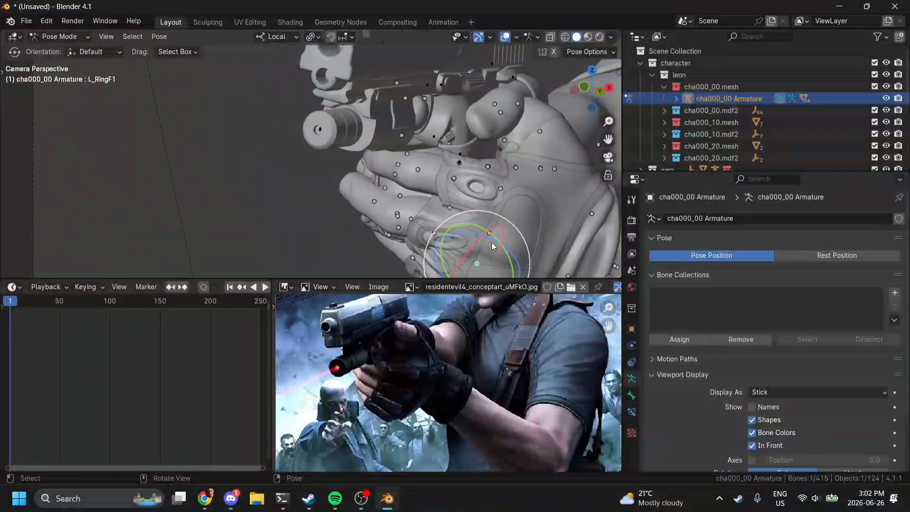
{"action": "mouse_move", "coordinate": [449, 235]}
{"action": "left_mouse_down"}
{"action": "mouse_move", "coordinate": [452, 245]}
{"action": "mouse_move", "coordinate": [440, 230]}
{"action": "left_mouse_up"}
{"action": "left_click", "coordinate": [476, 263]}
{"action": "left_click", "coordinate": [398, 228]}
{"action": "left_click_drag", "start_coordinate": [374, 243], "coordinate": [382, 249]}
{"action": "left_click", "coordinate": [476, 263]}
{"action": "left_click_drag", "start_coordinate": [441, 242], "coordinate": [441, 248]}
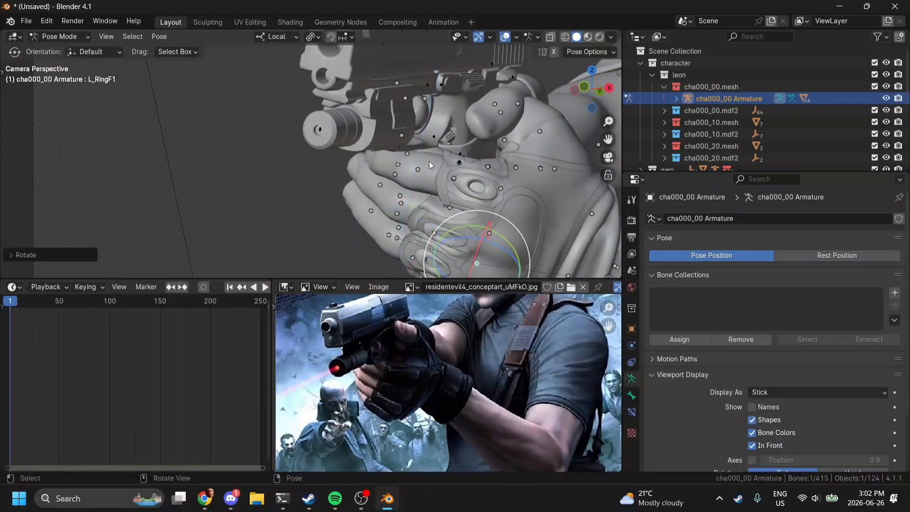
- Bend the outer joints of the left hand's fingers to close them around the grip
{"action": "left_click", "coordinate": [419, 167]}
{"action": "left_click_drag", "start_coordinate": [423, 159], "coordinate": [423, 162]}
{"action": "left_click", "coordinate": [379, 185]}
{"action": "left_click_drag", "start_coordinate": [385, 201], "coordinate": [382, 207]}
{"action": "left_click", "coordinate": [371, 210]}
{"action": "left_click_drag", "start_coordinate": [362, 210], "coordinate": [383, 228]}
- Curl the left pinky finger around the grip by rotating its base and tip joints
{"action": "scroll", "coordinate": [360, 216], "scroll_direction": "down", "scroll_amount": 4}
{"action": "left_click", "coordinate": [382, 214]}
{"action": "key", "text": "ctrl+z"}
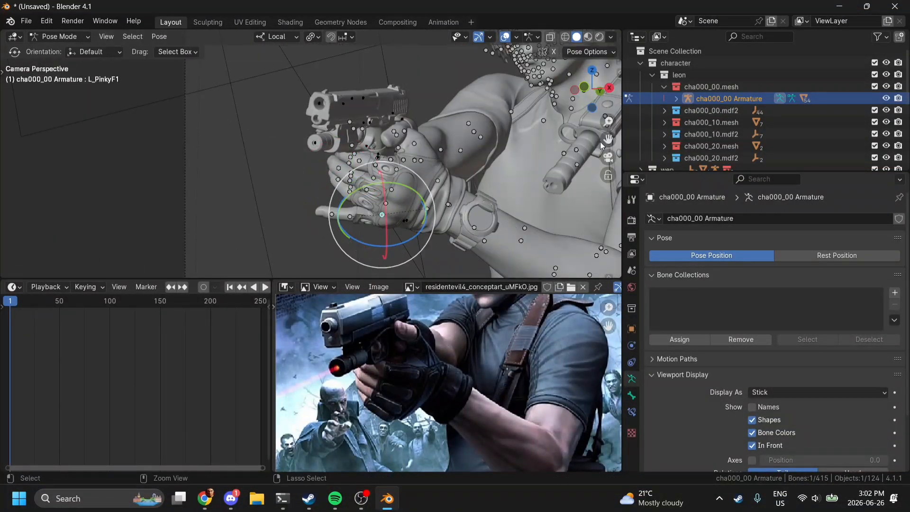
{"action": "left_click_drag", "start_coordinate": [607, 140], "coordinate": [627, 100]}
{"action": "scroll", "coordinate": [403, 173], "scroll_direction": "up", "scroll_amount": 3}
{"action": "left_click_drag", "start_coordinate": [419, 178], "coordinate": [423, 202]}
{"action": "left_click", "coordinate": [365, 159]}
{"action": "left_click_drag", "start_coordinate": [365, 160], "coordinate": [372, 167]}
- Hide the armature to examine the character's grip on the pistol, and show it again
{"action": "scroll", "coordinate": [370, 166], "scroll_direction": "down", "scroll_amount": 8}
{"action": "left_click", "coordinate": [887, 98]}
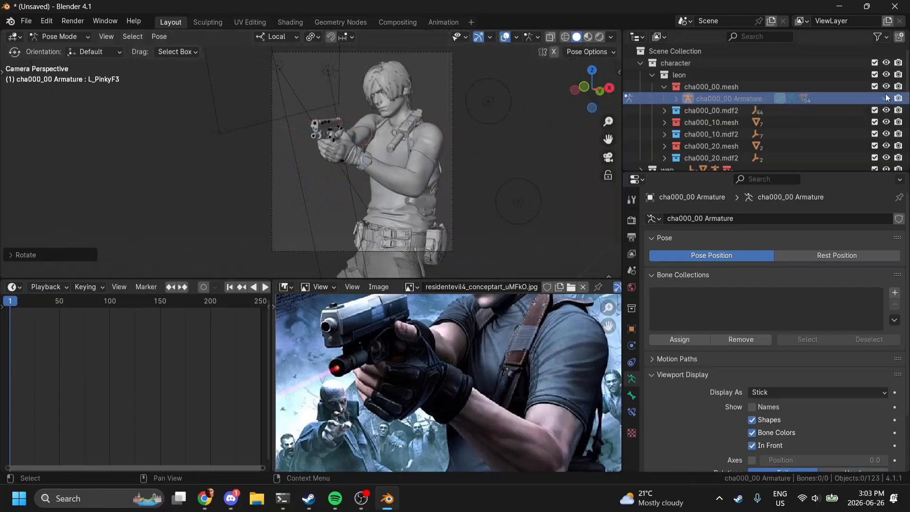
{"action": "scroll", "coordinate": [351, 157], "scroll_direction": "up", "scroll_amount": 9}
{"action": "left_click", "coordinate": [887, 99]}
- Fine-tune the left hand's rotation at the wrist in the camera view
{"action": "scroll", "coordinate": [446, 190], "scroll_direction": "down", "scroll_amount": 4}
{"action": "left_click", "coordinate": [460, 228]}
{"action": "left_click_drag", "start_coordinate": [461, 228], "coordinate": [467, 218]}
{"action": "scroll", "coordinate": [455, 190], "scroll_direction": "down", "scroll_amount": 6}
{"action": "left_click", "coordinate": [539, 141]}
{"action": "key", "text": "g"}
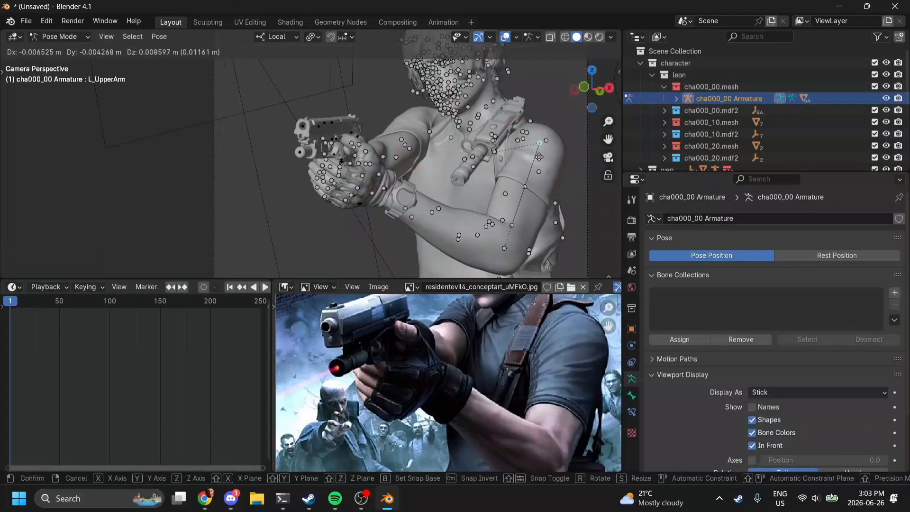
{"action": "right_click", "coordinate": [527, 150]}
- Rotate the left thumb joints so the thumb rests along the pistol grip
{"action": "scroll", "coordinate": [427, 142], "scroll_direction": "up", "scroll_amount": 7}
{"action": "left_click", "coordinate": [493, 146]}
{"action": "left_click_drag", "start_coordinate": [521, 185], "coordinate": [536, 222]}
{"action": "left_click", "coordinate": [506, 141]}
{"action": "left_click_drag", "start_coordinate": [534, 124], "coordinate": [524, 159]}
{"action": "scroll", "coordinate": [524, 159], "scroll_direction": "down", "scroll_amount": 5}
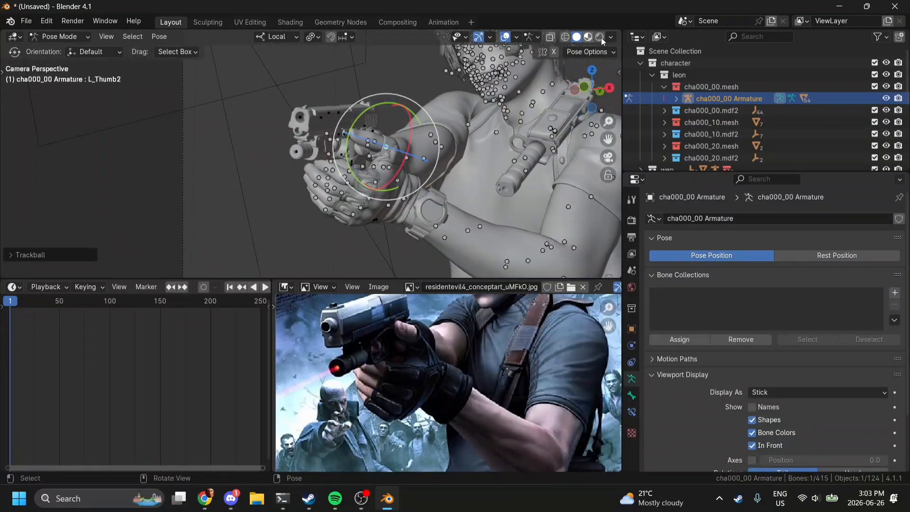
- Move the left upper arm bone while viewing the grip from the opposite side
{"action": "left_click", "coordinate": [588, 90]}
{"action": "left_click", "coordinate": [609, 159]}
{"action": "middle_click_drag", "start_coordinate": [441, 159], "coordinate": [496, 186]}
{"action": "scroll", "coordinate": [497, 186], "scroll_direction": "up", "scroll_amount": 6}
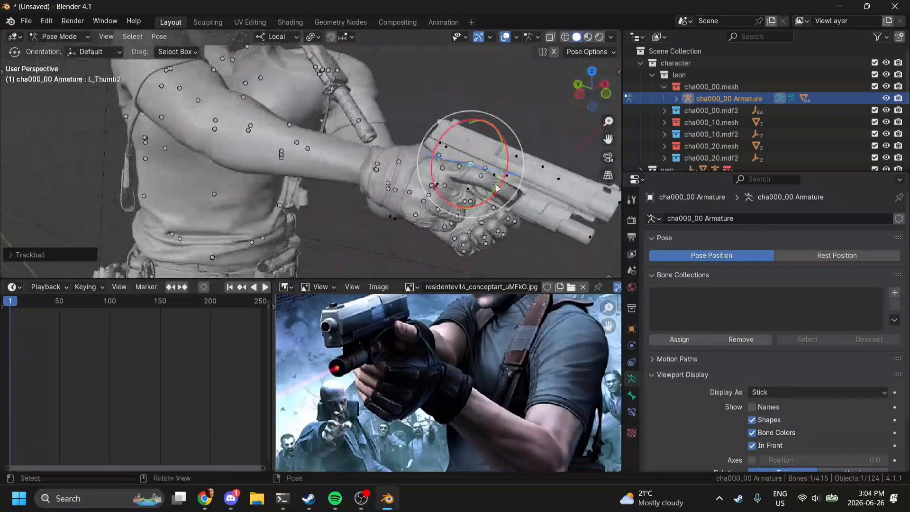
{"action": "left_click", "coordinate": [335, 88]}
{"action": "left_click", "coordinate": [579, 93]}
{"action": "key", "text": "g"}
{"action": "left_click", "coordinate": [536, 195]}
- Show the camera view in rendered shading and hide the armature
{"action": "left_click", "coordinate": [608, 157]}
{"action": "left_click", "coordinate": [599, 37]}
{"action": "left_click", "coordinate": [886, 98]}
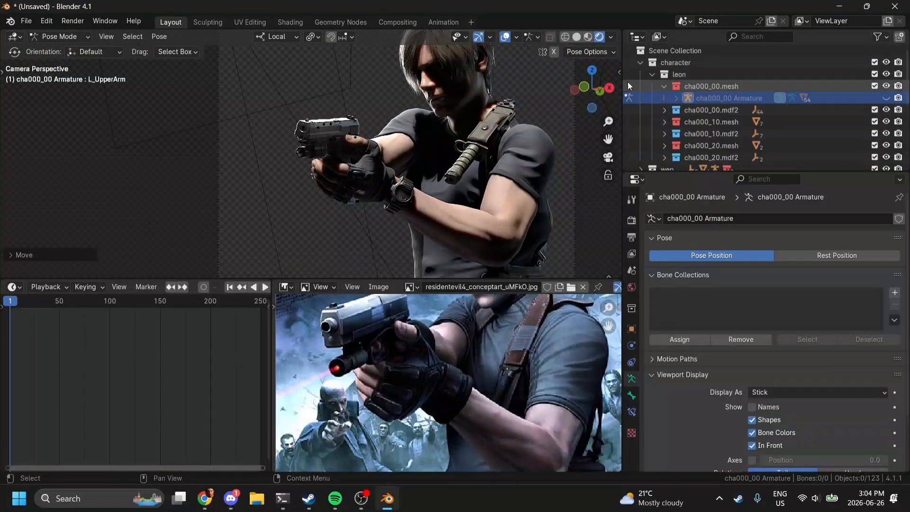
- Rotate the sun light named Area to change how it falls on the character
{"action": "scroll", "coordinate": [740, 113], "scroll_direction": "down", "scroll_amount": 10}
{"action": "left_click", "coordinate": [679, 87]}
{"action": "key", "text": "r"}
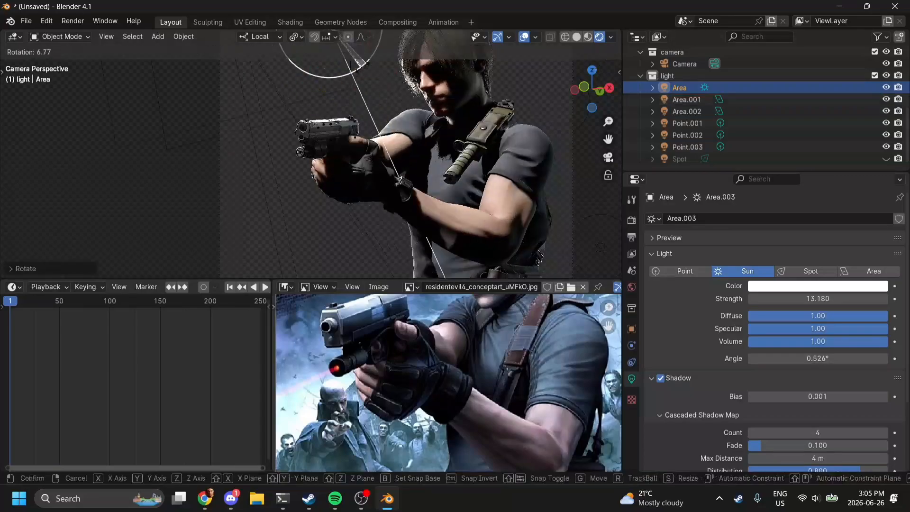
{"action": "left_click", "coordinate": [596, 210]}
{"action": "left_click", "coordinate": [595, 209]}
{"action": "scroll", "coordinate": [472, 129], "scroll_direction": "down", "scroll_amount": 3}
- Change the Area sun light to a Point light, set its power to 209.38 W, and move it
{"action": "left_click", "coordinate": [679, 88]}
{"action": "left_click", "coordinate": [685, 271]}
{"action": "left_click_drag", "start_coordinate": [812, 300], "coordinate": [882, 300]}
{"action": "key", "text": "g"}
{"action": "left_click", "coordinate": [608, 157]}
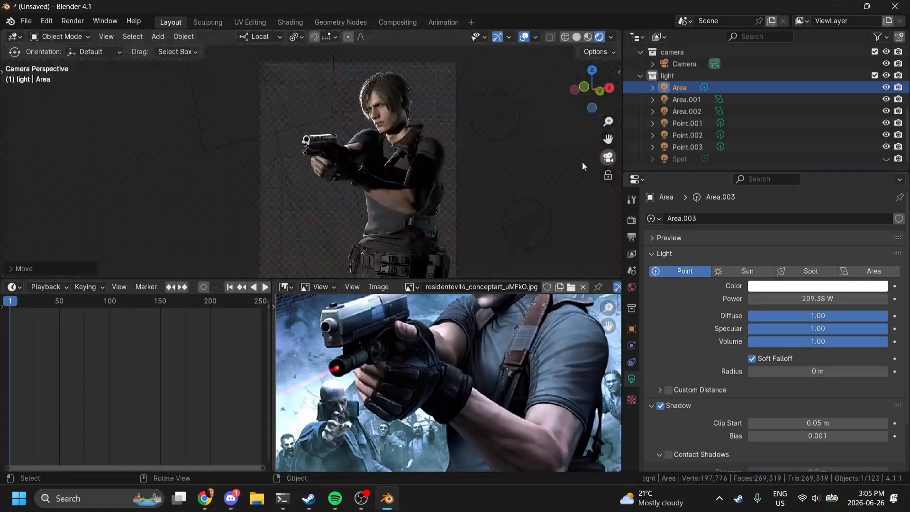
- Fine-tune the point light's position around the character and set its power to 1250 W
{"action": "scroll", "coordinate": [569, 171], "scroll_direction": "up", "scroll_amount": 4}
{"action": "left_click", "coordinate": [631, 329]}
{"action": "left_click_drag", "start_coordinate": [812, 268], "coordinate": [744, 267]}
{"action": "left_click_drag", "start_coordinate": [812, 256], "coordinate": [782, 256]}
{"action": "scroll", "coordinate": [545, 166], "scroll_direction": "down", "scroll_amount": 2}
{"action": "left_click", "coordinate": [583, 87]}
{"action": "key", "text": "g"}
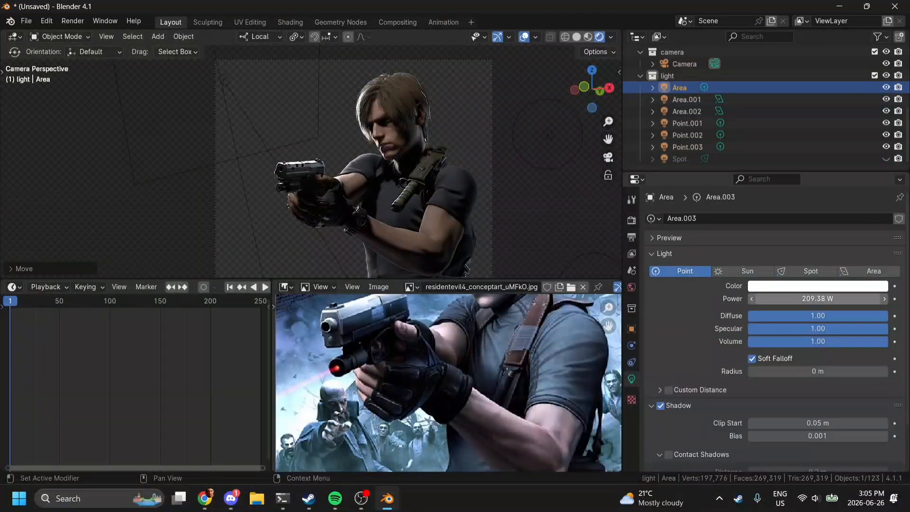
- Select the armature in Pose Mode and adjust the gloved hand on the pistol grip
{"action": "middle_click_drag", "start_coordinate": [332, 166], "coordinate": [299, 146]}
{"action": "scroll", "coordinate": [299, 147], "scroll_direction": "up", "scroll_amount": 5}
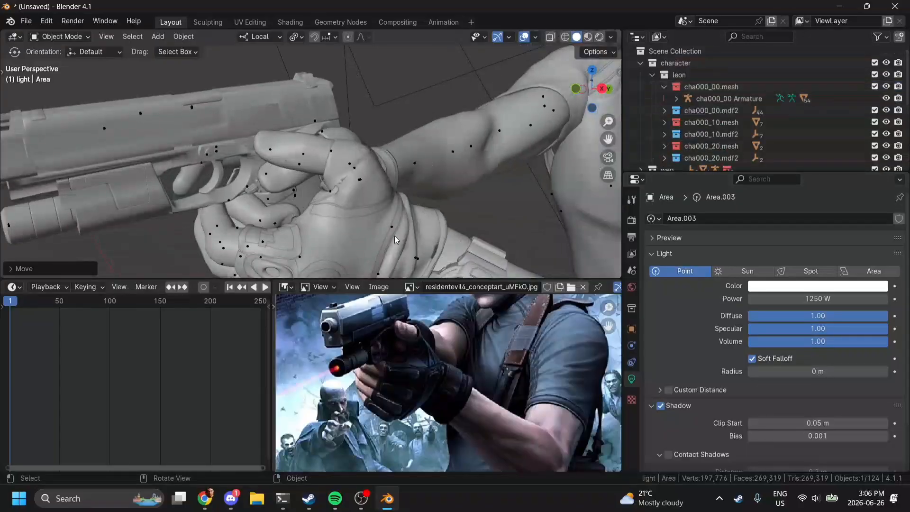
{"action": "left_click", "coordinate": [394, 235]}
{"action": "key", "text": "ctrl+Tab"}
{"action": "left_click_drag", "start_coordinate": [353, 199], "coordinate": [330, 177]}
- Show the camera view in rendered shading, hide the armature, and return to Object Mode
{"action": "left_click", "coordinate": [608, 157]}
{"action": "left_click", "coordinate": [600, 37]}
{"action": "left_click", "coordinate": [887, 98]}
{"action": "scroll", "coordinate": [499, 155], "scroll_direction": "down", "scroll_amount": 4}
{"action": "key", "text": "ctrl+Tab"}
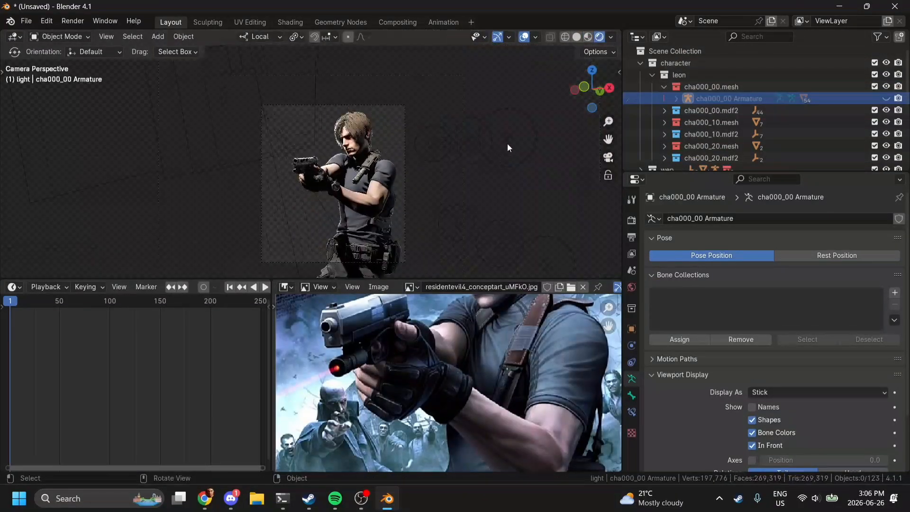
- Examine the arms and shirt in the Resident Evil 4 concept art reference image
{"action": "middle_click_drag", "start_coordinate": [474, 398], "coordinate": [374, 303]}
{"action": "scroll", "coordinate": [507, 148], "scroll_direction": "up", "scroll_amount": 5}
{"action": "middle_click_drag", "start_coordinate": [403, 332], "coordinate": [398, 407]}
{"action": "scroll", "coordinate": [426, 166], "scroll_direction": "down", "scroll_amount": 2}
- Select the shirt mesh and refine its shape with the Grab brush in Sculpt Mode
{"action": "left_click", "coordinate": [412, 222]}
{"action": "middle_click_drag", "start_coordinate": [412, 190], "coordinate": [332, 180]}
{"action": "left_click", "coordinate": [608, 158]}
{"action": "left_click_drag", "start_coordinate": [608, 139], "coordinate": [610, 137]}
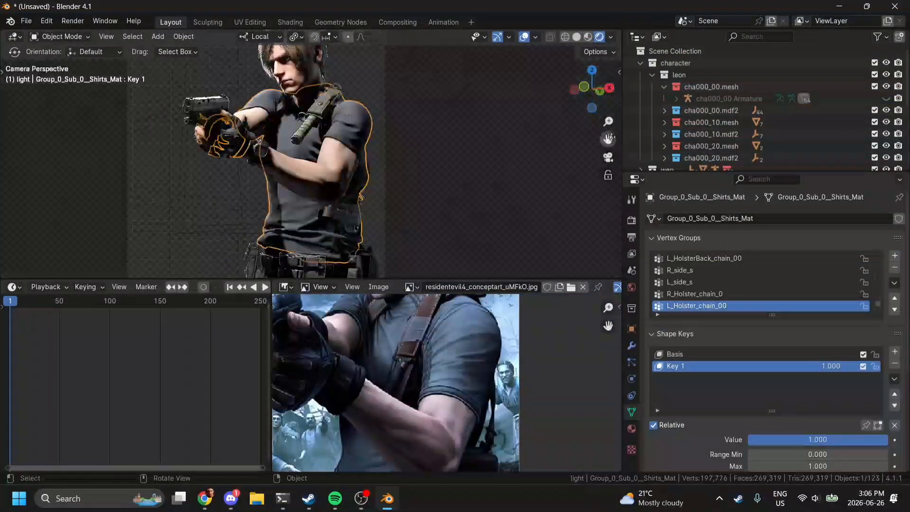
{"action": "key", "text": "ctrl+Tab"}
{"action": "scroll", "coordinate": [280, 179], "scroll_direction": "up", "scroll_amount": 5}
{"action": "scroll", "coordinate": [386, 197], "scroll_direction": "down", "scroll_amount": 6}
{"action": "middle_click_drag", "start_coordinate": [386, 198], "coordinate": [332, 185]}
{"action": "left_click", "coordinate": [608, 157]}
{"action": "scroll", "coordinate": [362, 142], "scroll_direction": "up", "scroll_amount": 5}
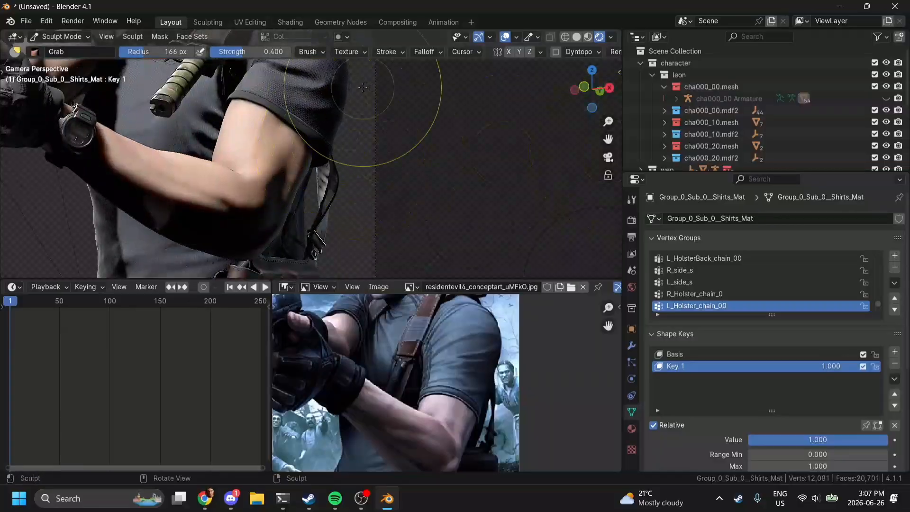
- Add Basis and Key 1 shape keys to the skin mesh and sculpt the arm, returning to rendered shading in Object Mode
{"action": "key", "text": "ctrl+Tab"}
{"action": "left_click", "coordinate": [242, 175]}
{"action": "left_click", "coordinate": [576, 36]}
{"action": "double_click", "coordinate": [895, 352]}
{"action": "key", "text": "ctrl+Tab"}
{"action": "scroll", "coordinate": [406, 192], "scroll_direction": "down", "scroll_amount": 6}
{"action": "left_click", "coordinate": [599, 36]}
{"action": "key", "text": "ctrl+Tab"}
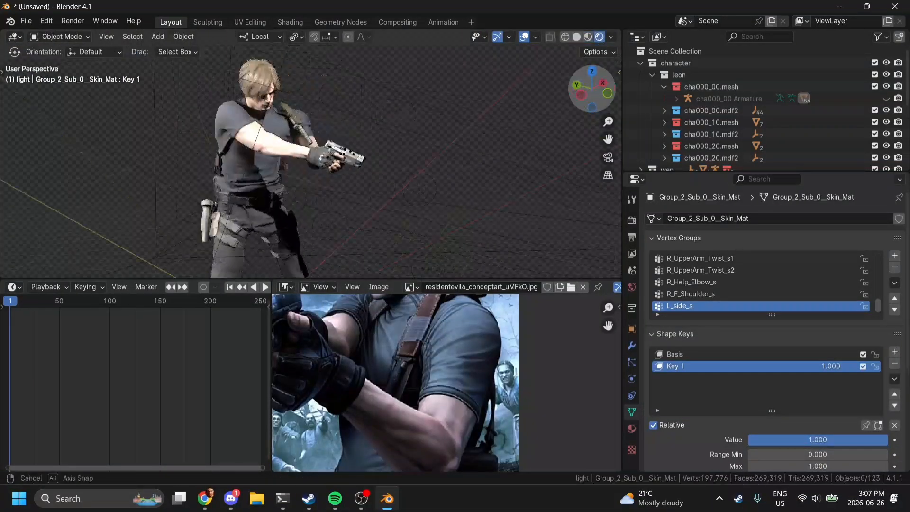
- Select the Area point light, set its radius to 0.06 m, and open the scene's render settings
{"action": "middle_click_drag", "start_coordinate": [412, 190], "coordinate": [545, 190]}
{"action": "left_click", "coordinate": [608, 158]}
{"action": "middle_click_drag", "start_coordinate": [427, 119], "coordinate": [450, 199], "text": "shift"}
{"action": "scroll", "coordinate": [427, 156], "scroll_direction": "up", "scroll_amount": 5}
{"action": "scroll", "coordinate": [673, 123], "scroll_direction": "down", "scroll_amount": 10}
{"action": "left_click", "coordinate": [679, 88]}
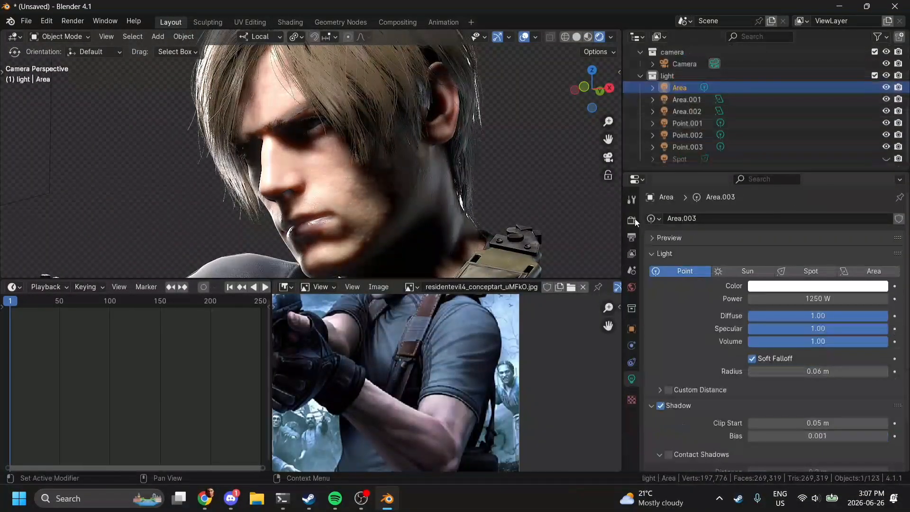
{"action": "left_click", "coordinate": [635, 221]}
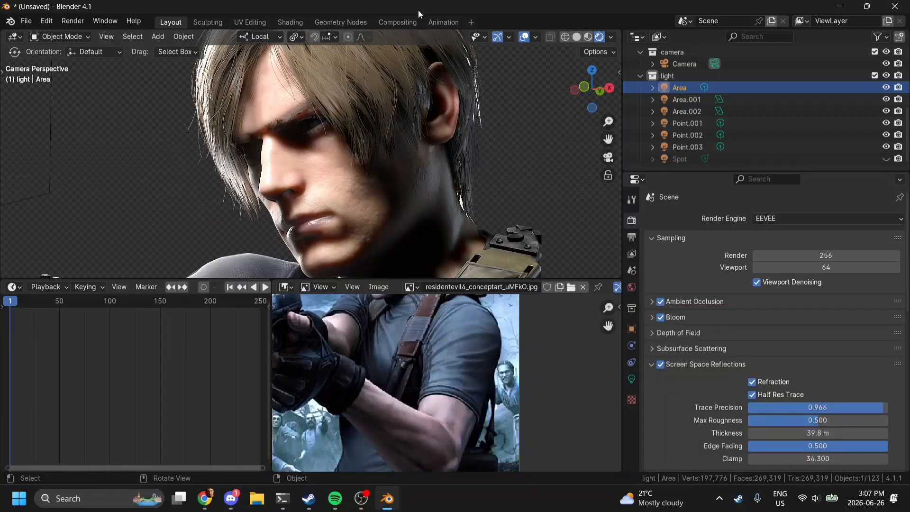
{"action": "middle_click_drag", "start_coordinate": [369, 324], "coordinate": [375, 344]}
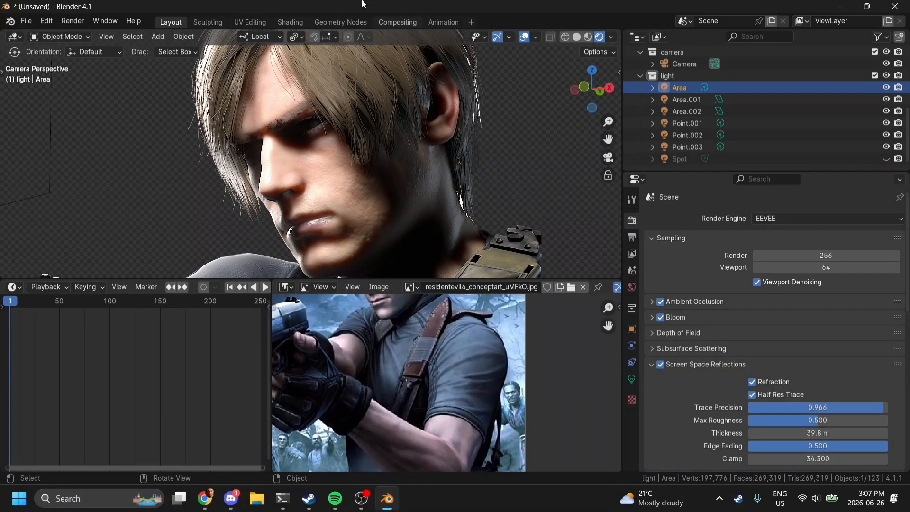
- Open the Compositing workspace, leave the node group, and move the Composite node farther from the Z64 Compositor Setup node
{"action": "left_click", "coordinate": [387, 22]}
{"action": "middle_click_drag", "start_coordinate": [364, 206], "coordinate": [451, 232]}
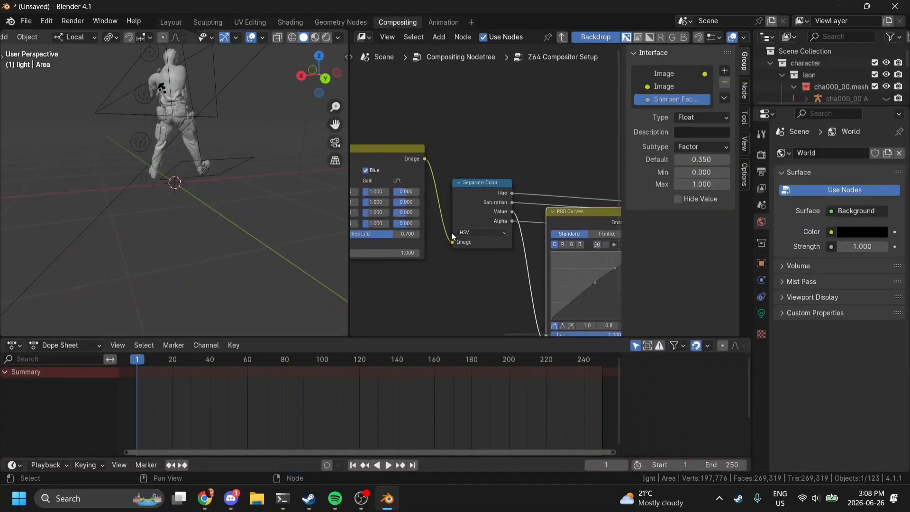
{"action": "key", "text": "Tab"}
{"action": "key", "text": "ctrl+space"}
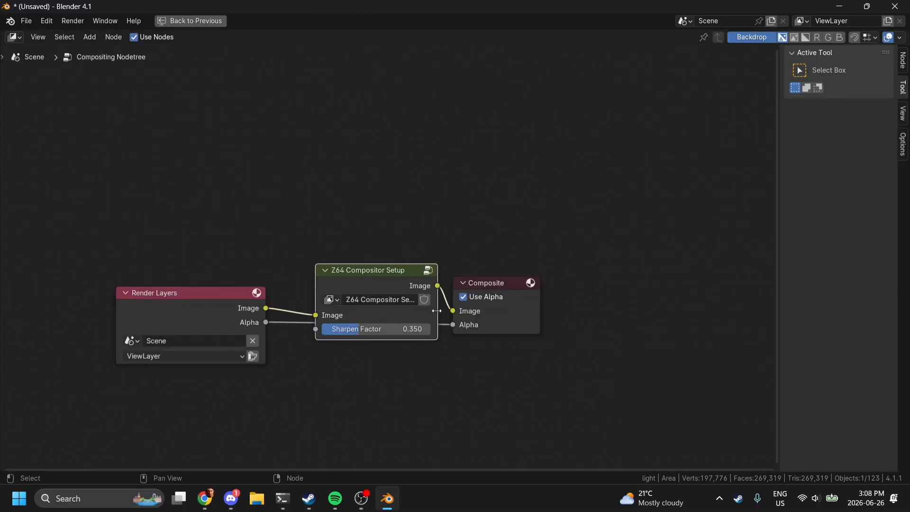
{"action": "left_click_drag", "start_coordinate": [500, 322], "coordinate": [560, 325]}
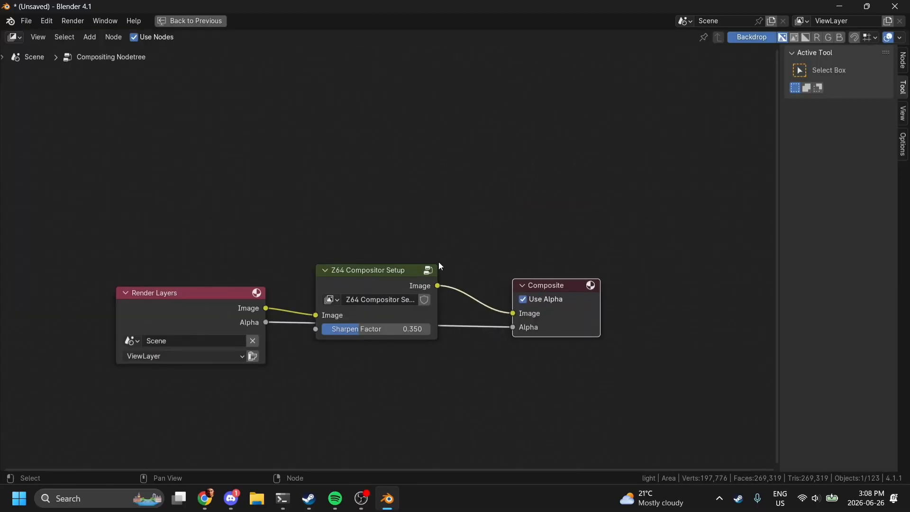
- Examine the nodes inside the Z64 Compositor Setup group, from Diamond Sharpen through Color Correction to Group Output
{"action": "left_click", "coordinate": [428, 270]}
{"action": "scroll", "coordinate": [428, 270], "scroll_direction": "left", "scroll_amount": 10, "text": "ctrl"}
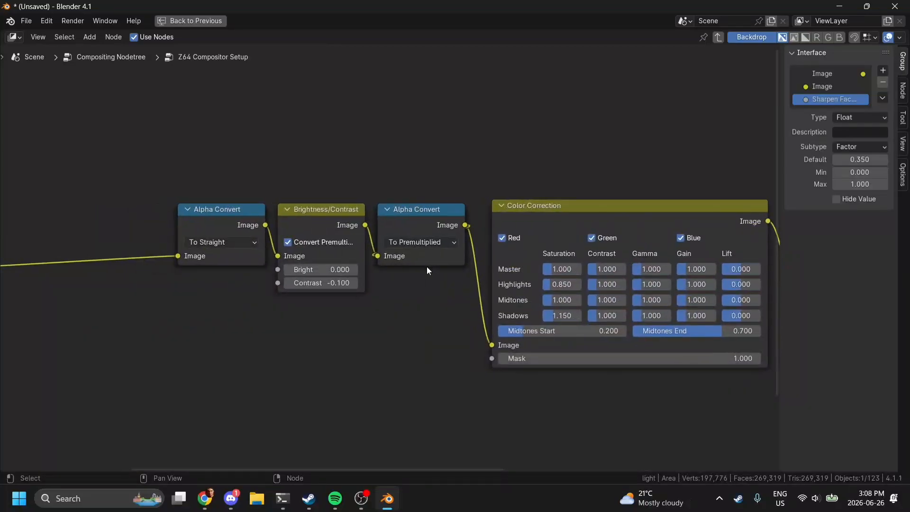
{"action": "scroll", "coordinate": [427, 266], "scroll_direction": "left", "scroll_amount": 3, "text": "ctrl"}
{"action": "left_click_drag", "start_coordinate": [265, 268], "coordinate": [325, 219]}
{"action": "scroll", "coordinate": [305, 155], "scroll_direction": "right", "scroll_amount": 10, "text": "ctrl"}
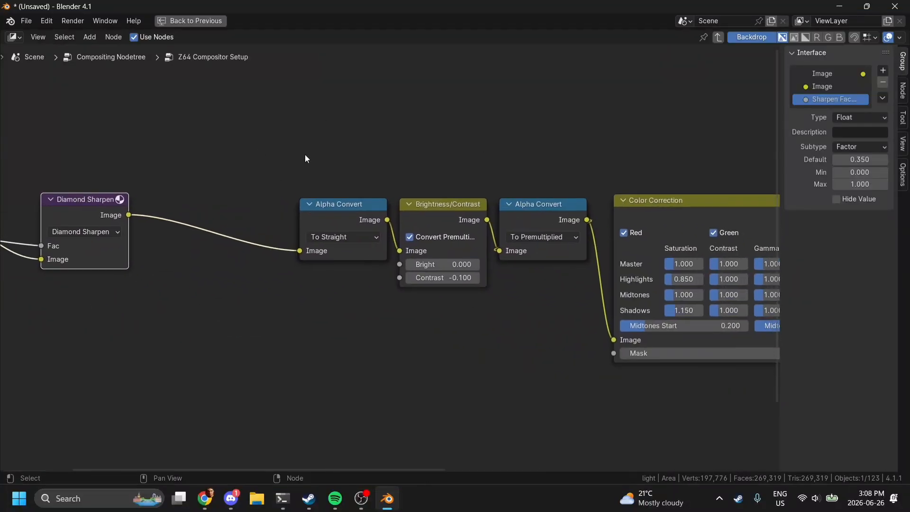
{"action": "scroll", "coordinate": [268, 165], "scroll_direction": "right", "scroll_amount": 6, "text": "ctrl"}
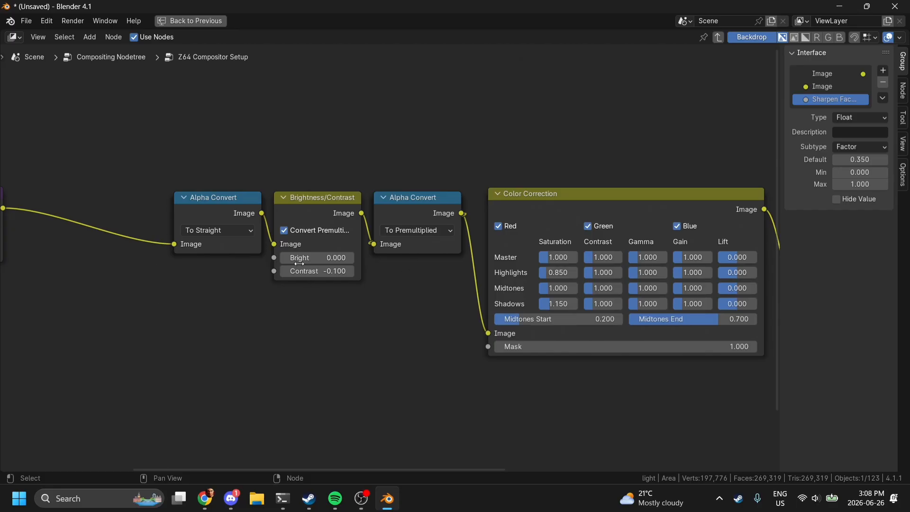
{"action": "left_click", "coordinate": [388, 204]}
{"action": "scroll", "coordinate": [388, 205], "scroll_direction": "right", "scroll_amount": 10, "text": "ctrl"}
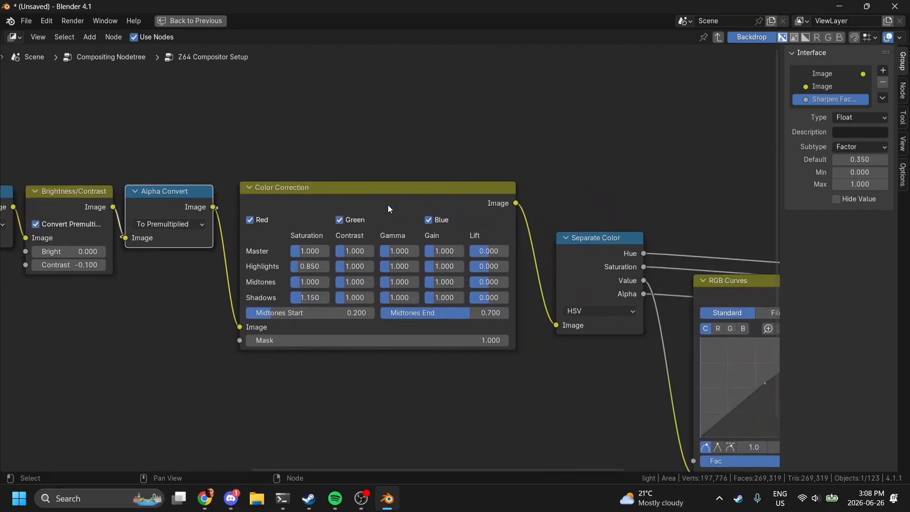
{"action": "scroll", "coordinate": [386, 208], "scroll_direction": "right", "scroll_amount": 2, "text": "ctrl"}
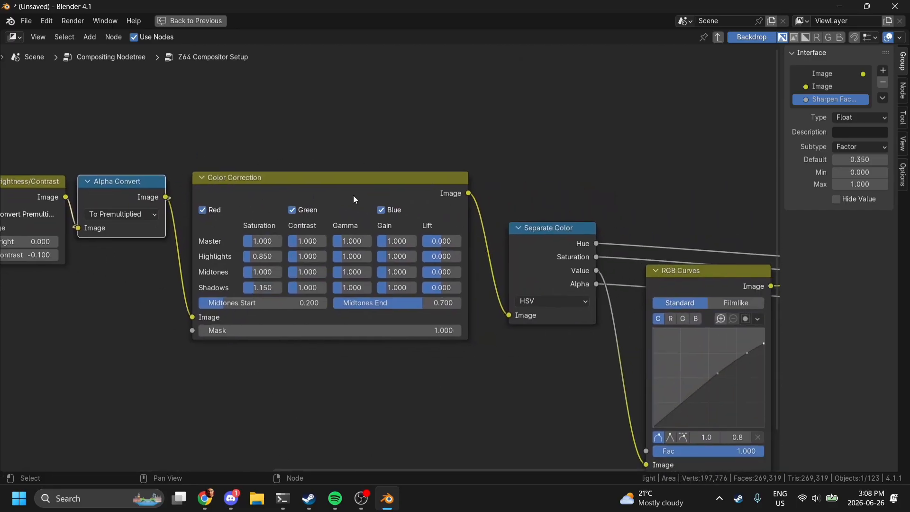
{"action": "scroll", "coordinate": [373, 201], "scroll_direction": "right", "scroll_amount": 12, "text": "ctrl"}
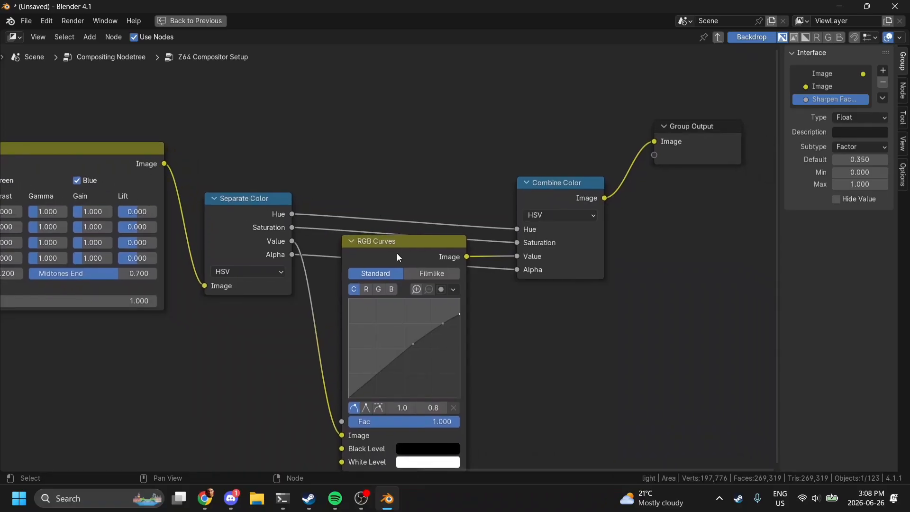
- Move the RGB Curves node up between Separate Color and Combine Color, and leave the node group
{"action": "left_click_drag", "start_coordinate": [397, 254], "coordinate": [396, 136]}
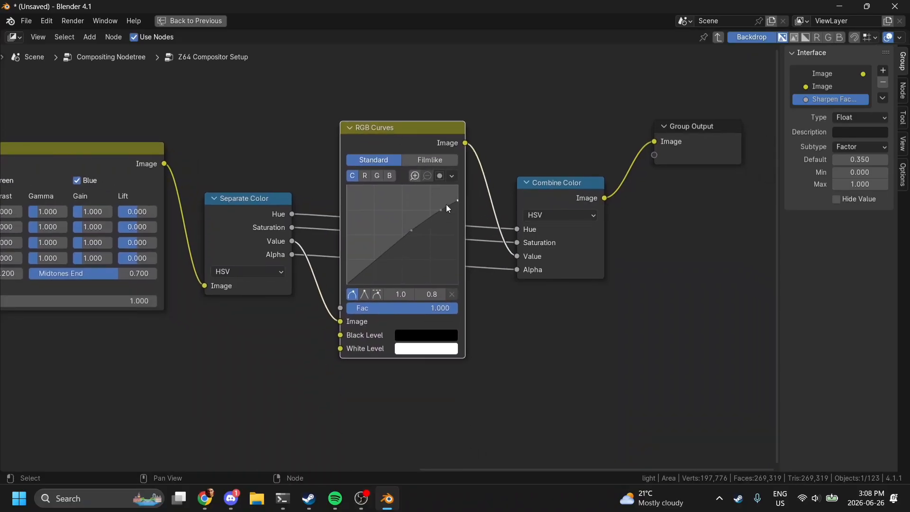
{"action": "key", "text": "ctrl+space"}
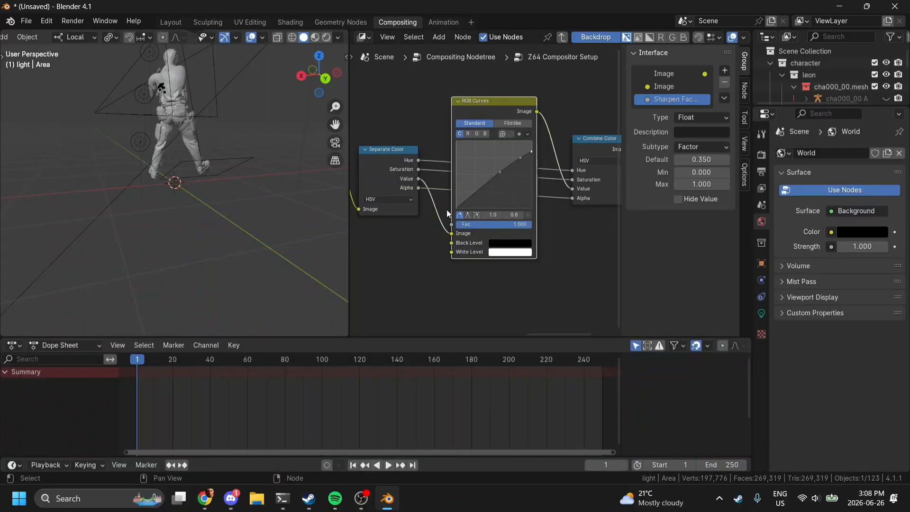
{"action": "key", "text": "ctrl+space"}
{"action": "key", "text": "Tab"}
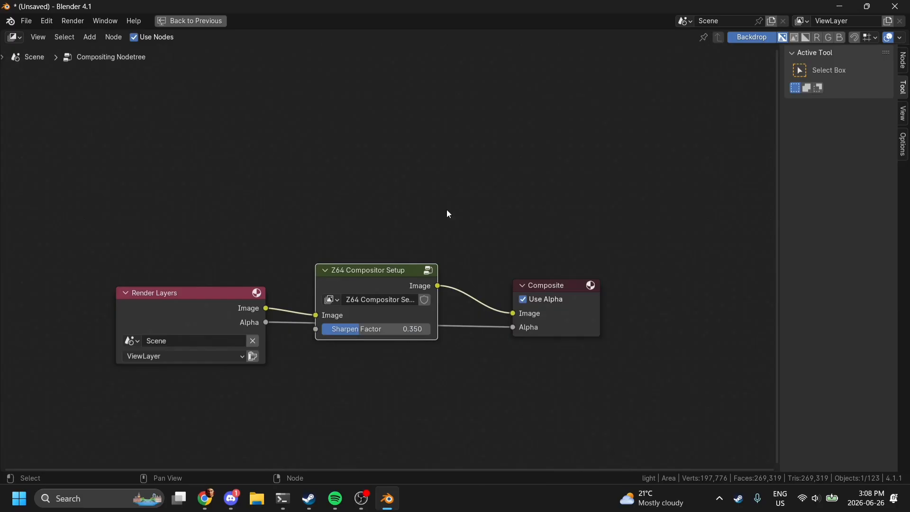
{"action": "key", "text": "ctrl+space"}
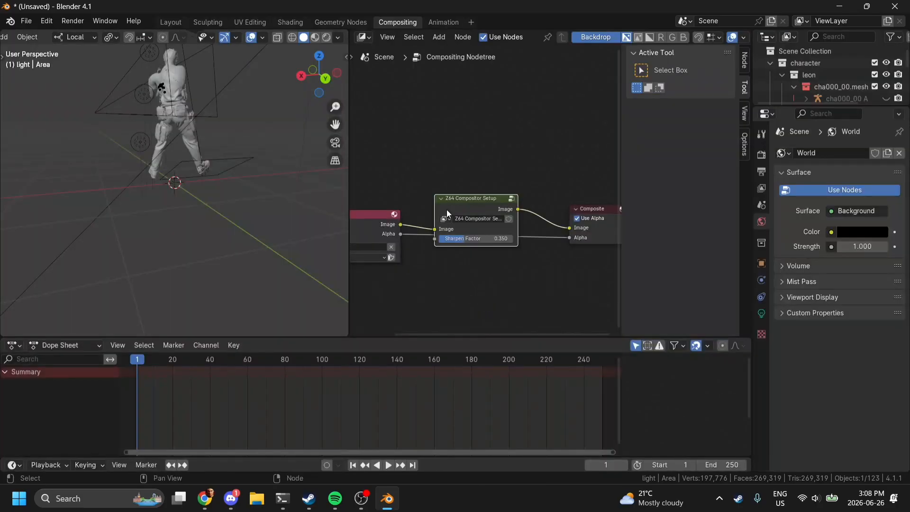
- Show the rendered camera view in the compositing workspace's 3D viewport, framed on the character's face
{"action": "left_click", "coordinate": [327, 37]}
{"action": "left_click", "coordinate": [335, 143]}
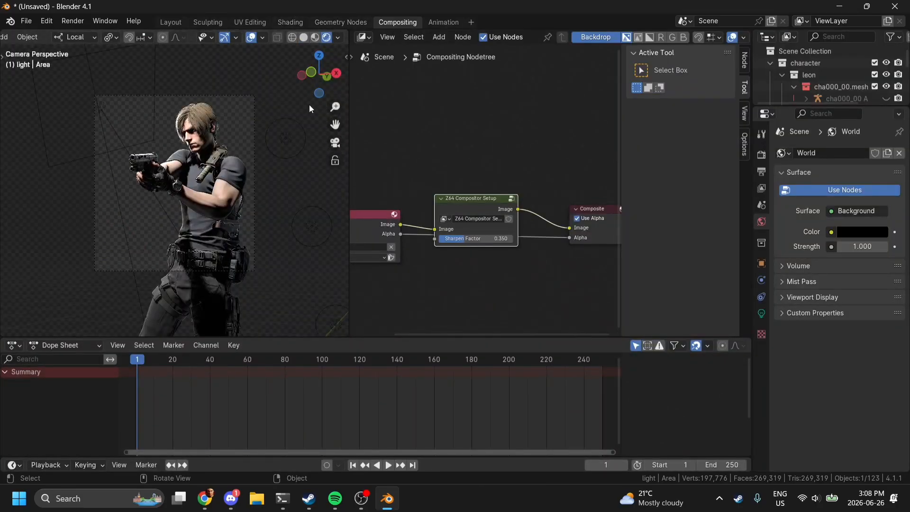
{"action": "scroll", "coordinate": [309, 109], "scroll_direction": "up", "scroll_amount": 6}
{"action": "left_click_drag", "start_coordinate": [335, 124], "coordinate": [287, 283]}
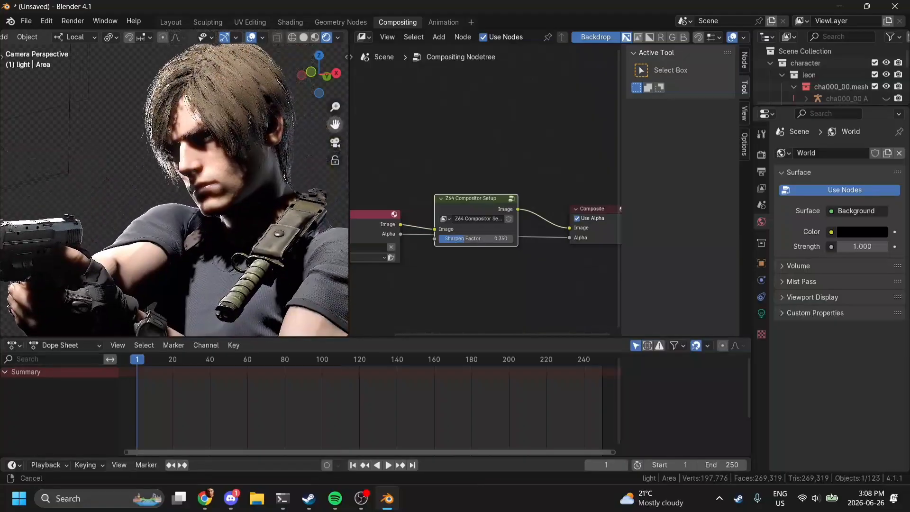
{"action": "scroll", "coordinate": [316, 139], "scroll_direction": "up", "scroll_amount": 2}
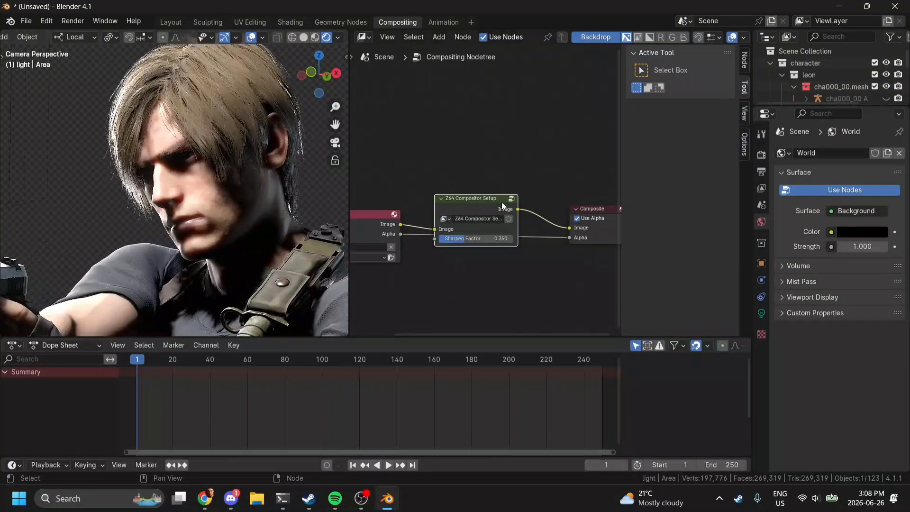
- Add a Color Balance node between the Z64 Compositor Setup and Composite nodes
{"action": "key", "text": "shift+a"}
{"action": "type", "text": "hu"}
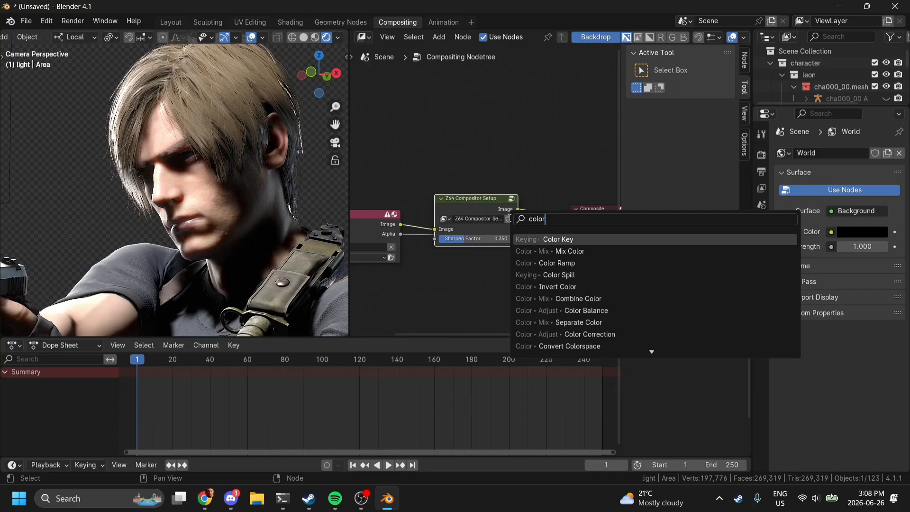
{"action": "key", "text": "Return"}
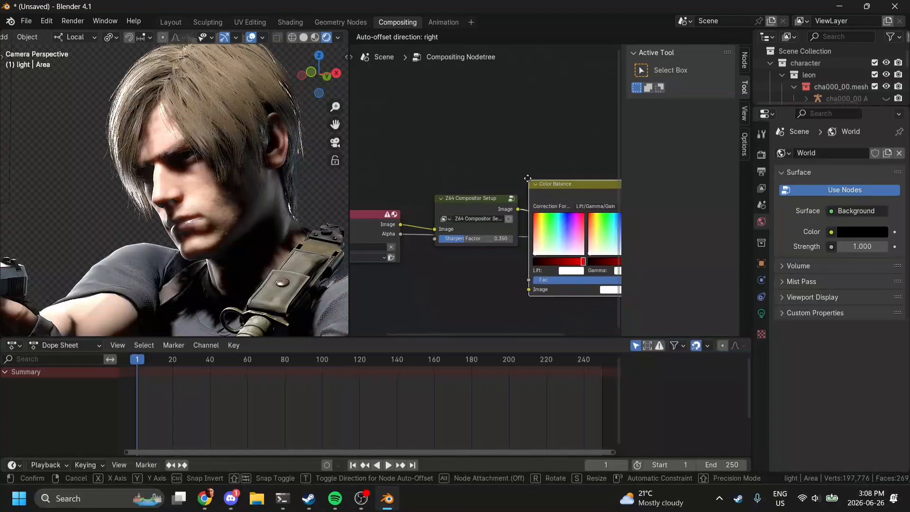
{"action": "left_click", "coordinate": [528, 195]}
- Return to the Layout workspace and replace the timeline with the Compositor, showing the Color Balance node
{"action": "left_click", "coordinate": [171, 22]}
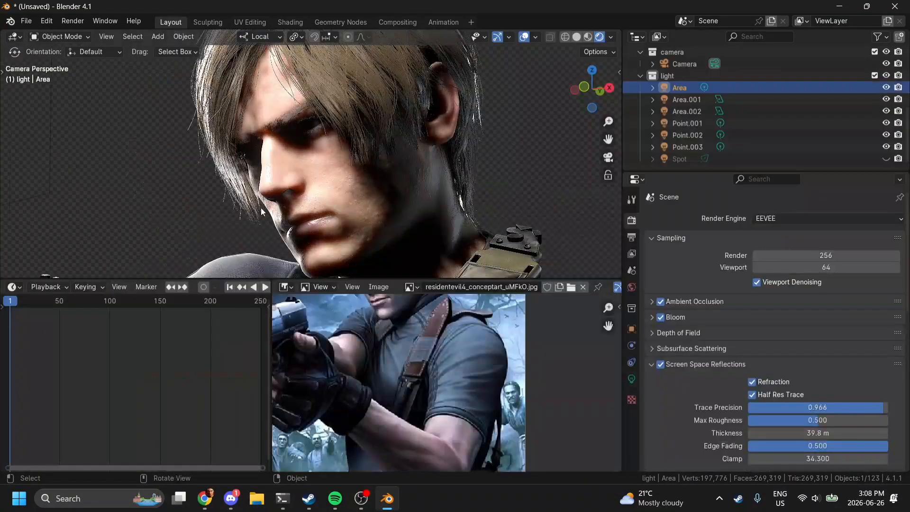
{"action": "left_click", "coordinate": [13, 287]}
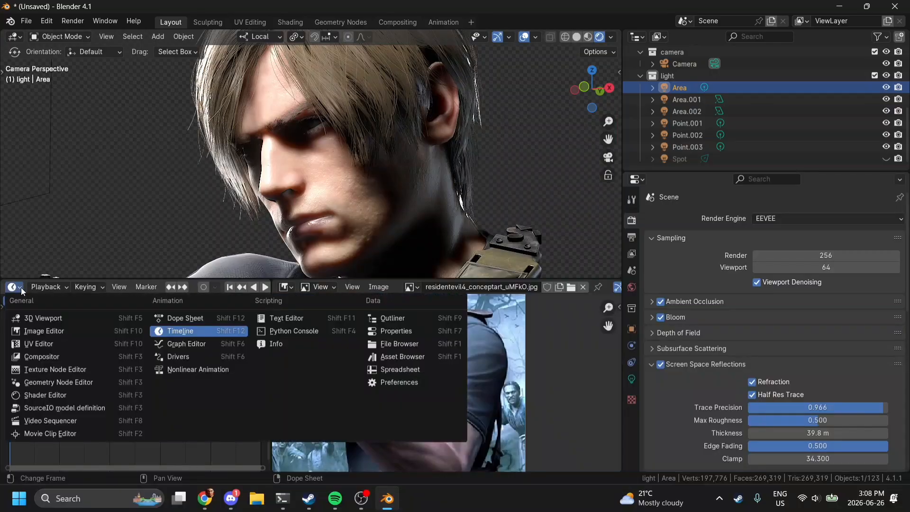
{"action": "left_click", "coordinate": [13, 287]}
{"action": "left_click", "coordinate": [163, 330]}
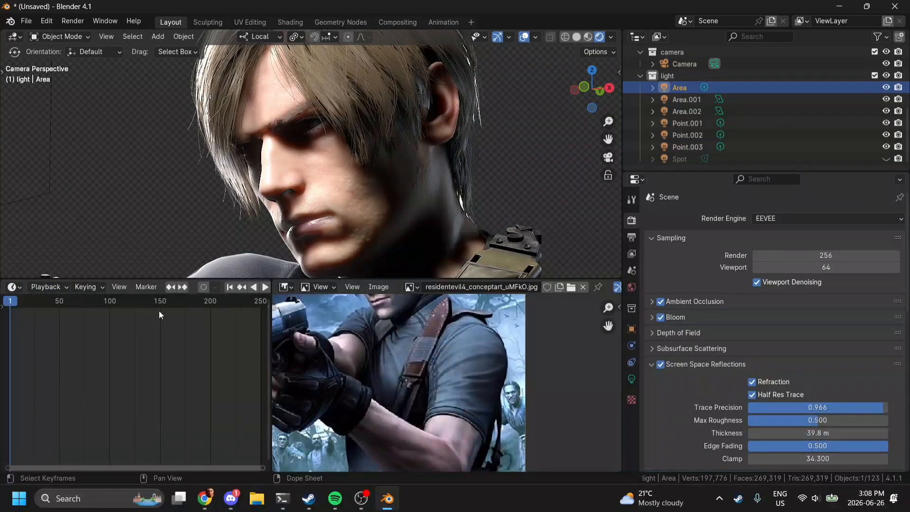
{"action": "left_click", "coordinate": [13, 287]}
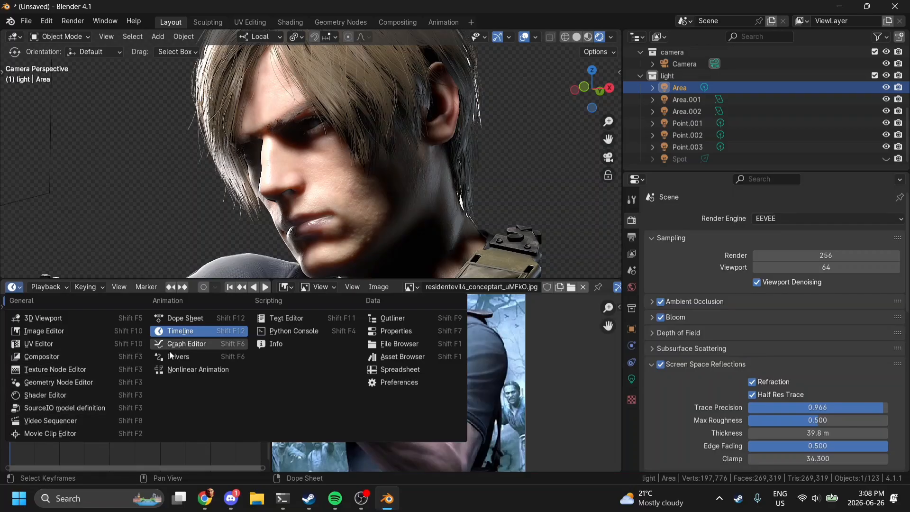
{"action": "left_click", "coordinate": [71, 357]}
{"action": "scroll", "coordinate": [101, 377], "scroll_direction": "up", "scroll_amount": 5}
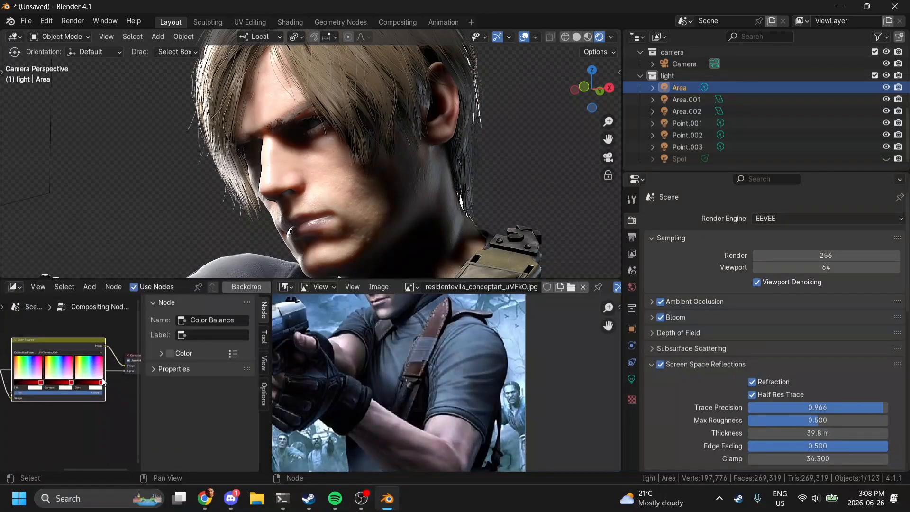
{"action": "scroll", "coordinate": [283, 197], "scroll_direction": "down", "scroll_amount": 2}
{"action": "scroll", "coordinate": [282, 197], "scroll_direction": "down", "scroll_amount": 5}
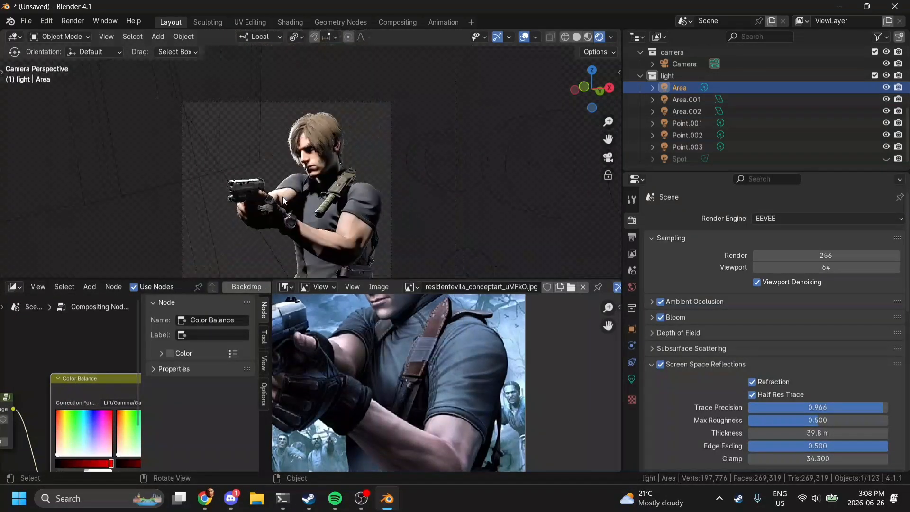
- Increase the Area point light's radius to 0.97 m, check its effect on the face, and deselect the light in camera view
{"action": "left_click_drag", "start_coordinate": [608, 138], "coordinate": [621, 82]}
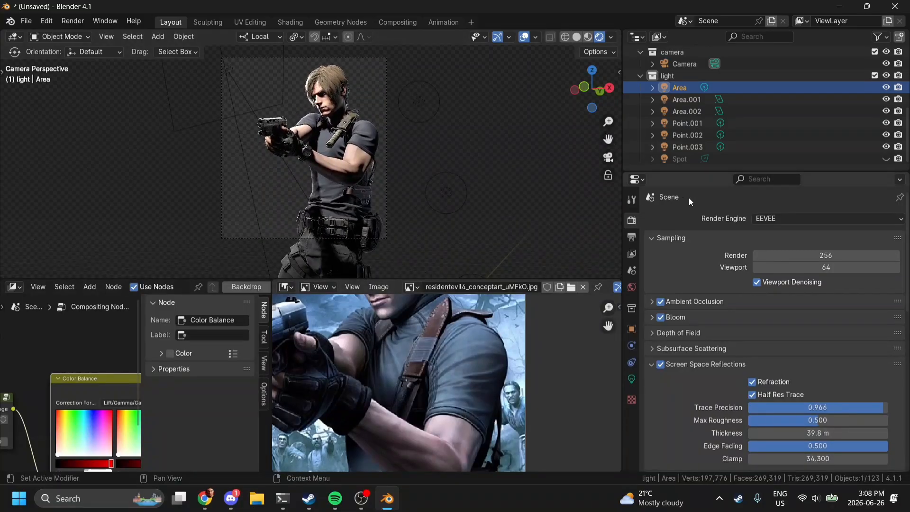
{"action": "left_click", "coordinate": [631, 379]}
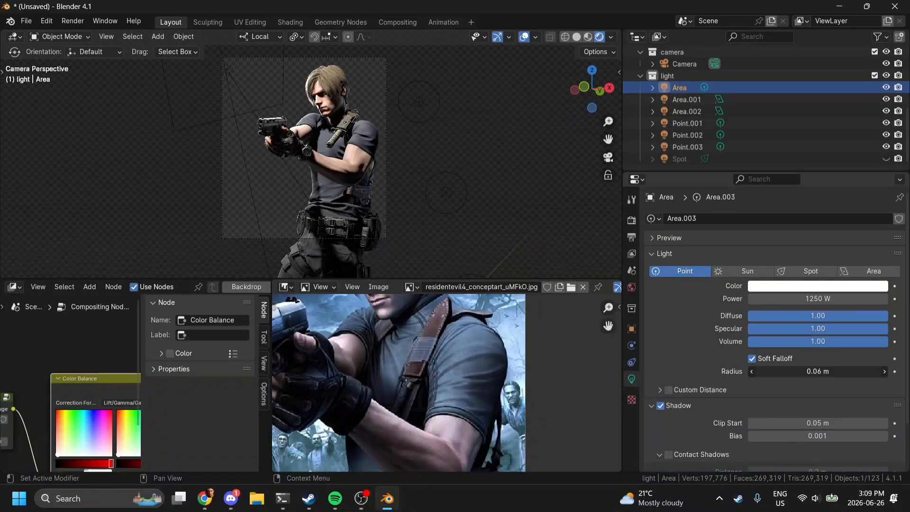
{"action": "left_click_drag", "start_coordinate": [777, 374], "coordinate": [820, 374]}
{"action": "left_click", "coordinate": [777, 374]}
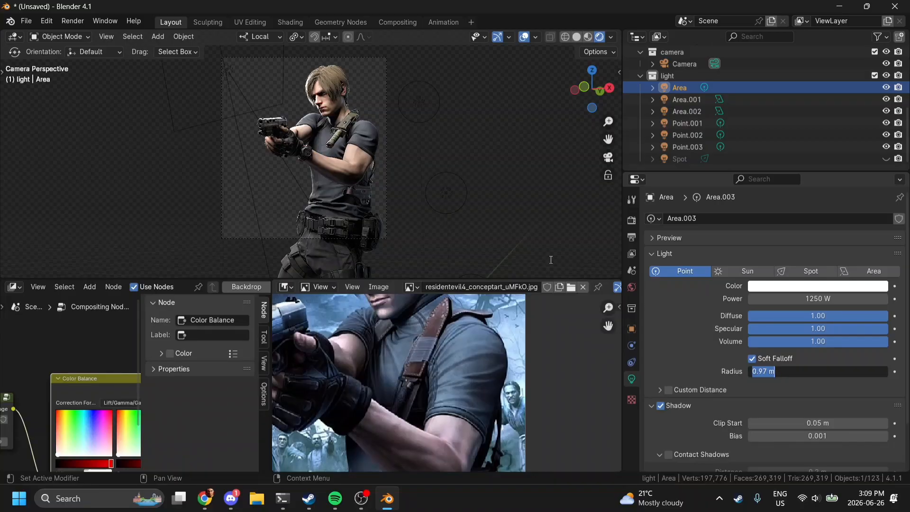
{"action": "key", "text": "Return"}
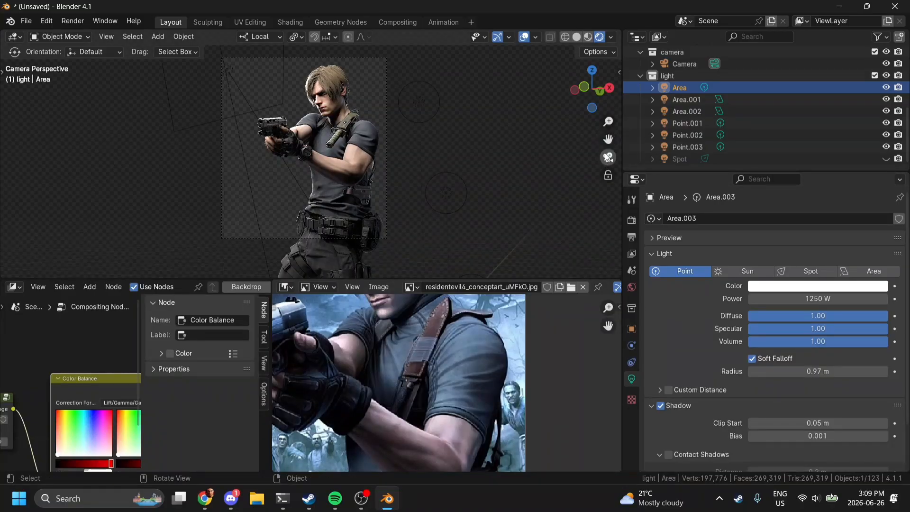
{"action": "scroll", "coordinate": [456, 147], "scroll_direction": "up", "scroll_amount": 5}
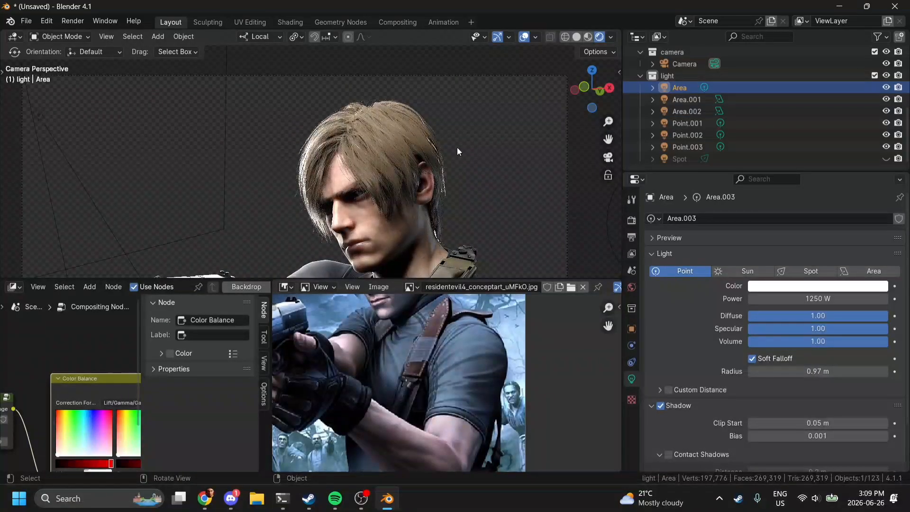
{"action": "scroll", "coordinate": [508, 134], "scroll_direction": "down", "scroll_amount": 5}
{"action": "left_click", "coordinate": [508, 133]}
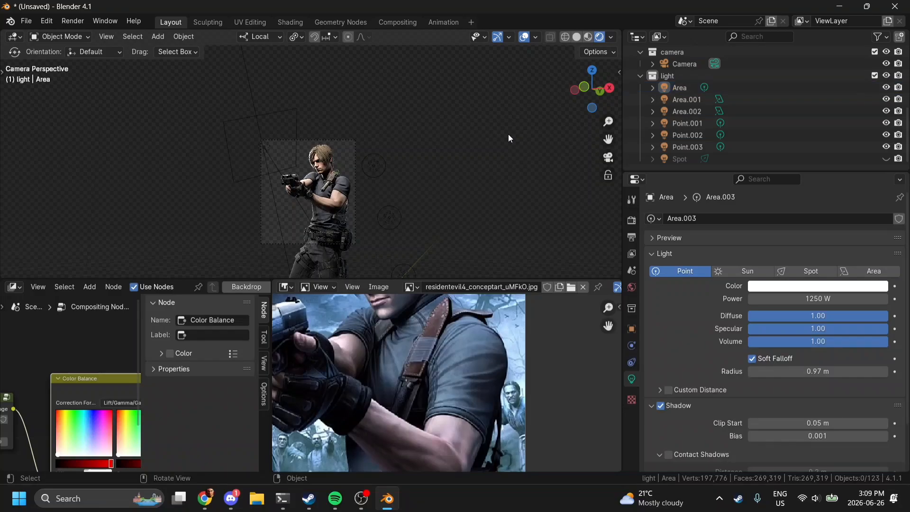
{"action": "left_click", "coordinate": [589, 92]}
{"action": "left_click", "coordinate": [608, 156]}
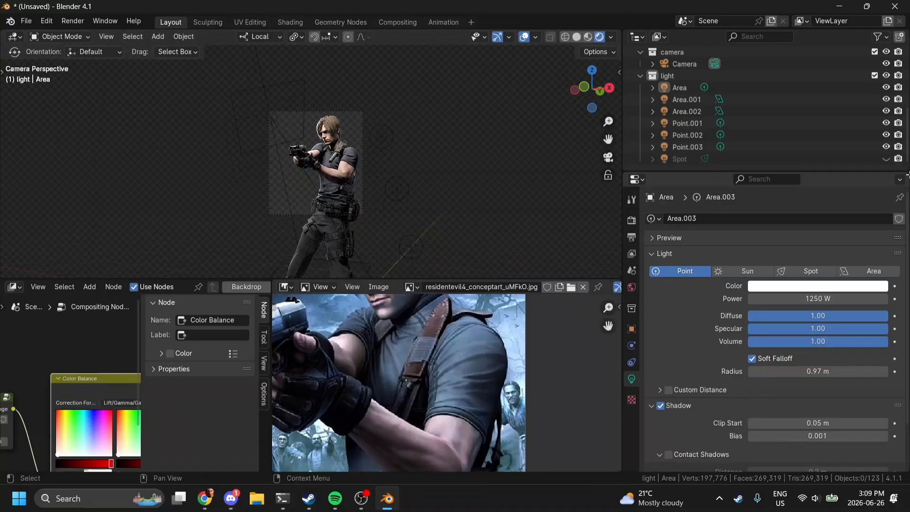
- Unhide the Spot light, comparing the character's arms and torso with it on and off, and leave it selected and visible
{"action": "left_click", "coordinate": [887, 158]}
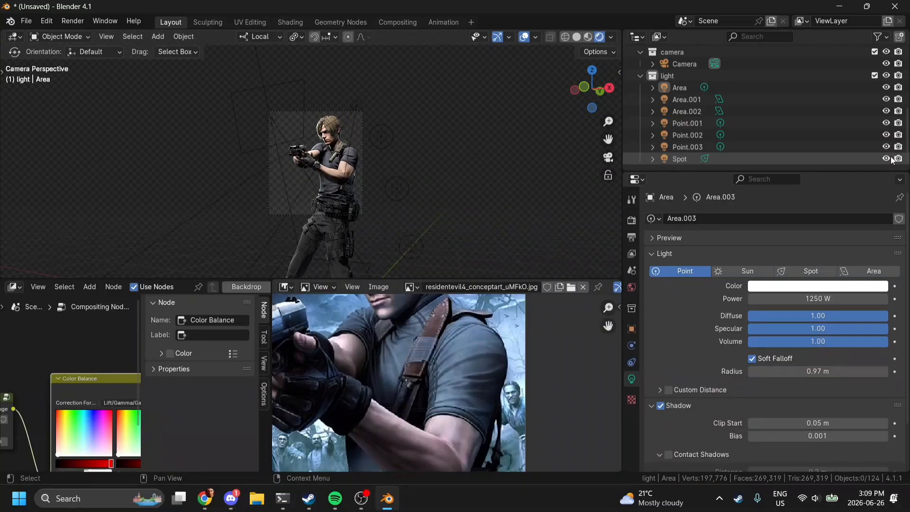
{"action": "left_click", "coordinate": [687, 147]}
{"action": "scroll", "coordinate": [427, 149], "scroll_direction": "up", "scroll_amount": 5}
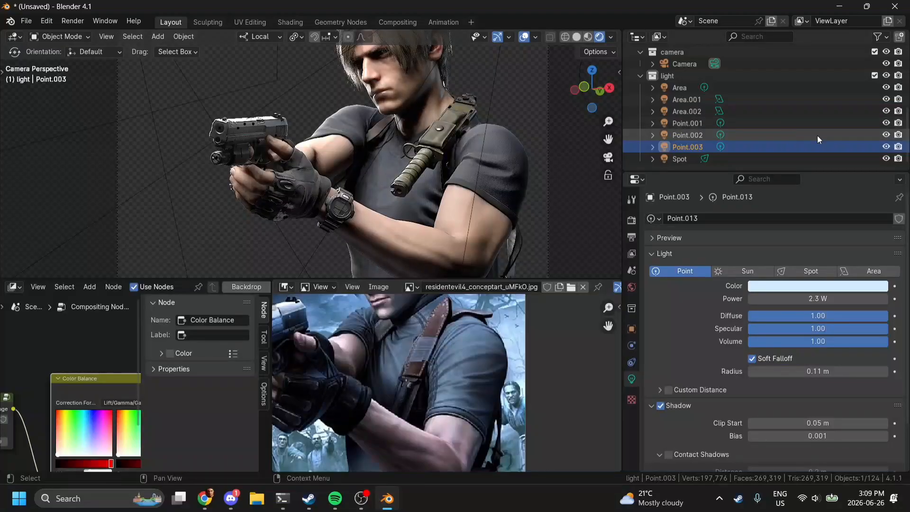
{"action": "left_click", "coordinate": [887, 159]}
{"action": "left_click", "coordinate": [888, 156]}
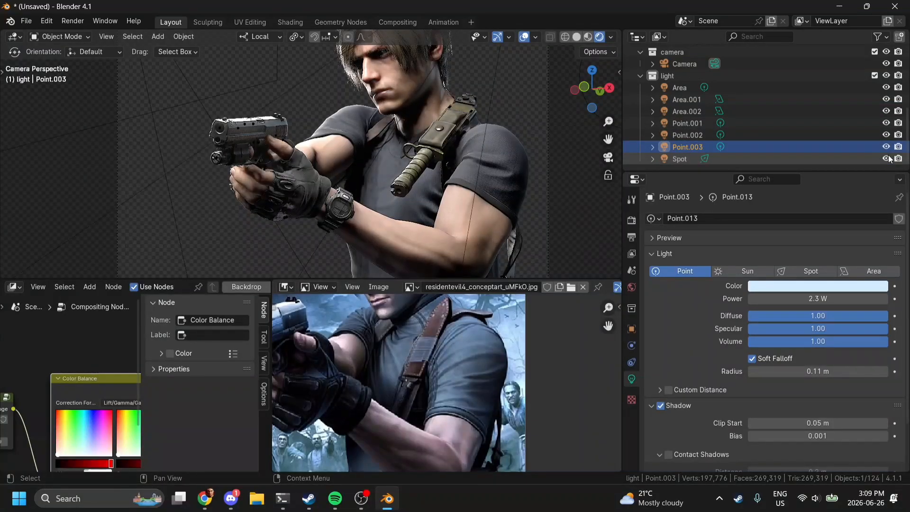
{"action": "left_click", "coordinate": [887, 159]}
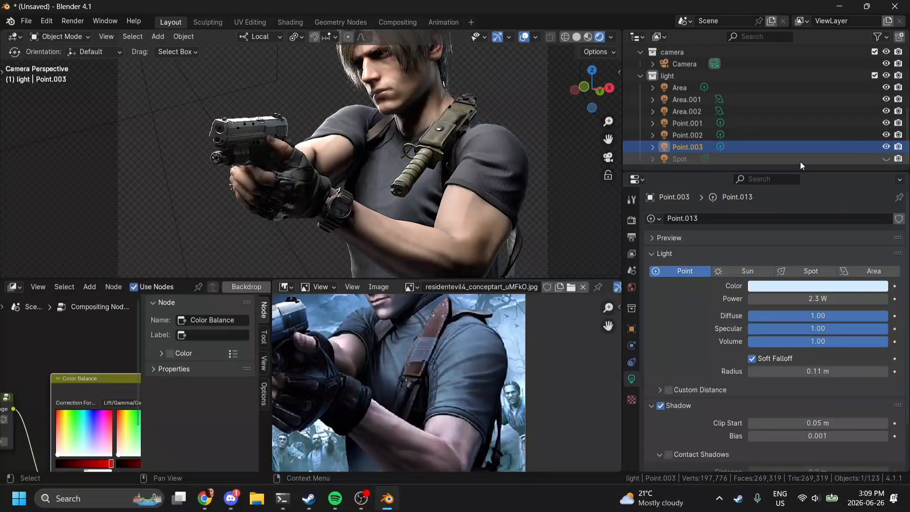
{"action": "left_click", "coordinate": [690, 159]}
{"action": "left_click", "coordinate": [887, 158]}
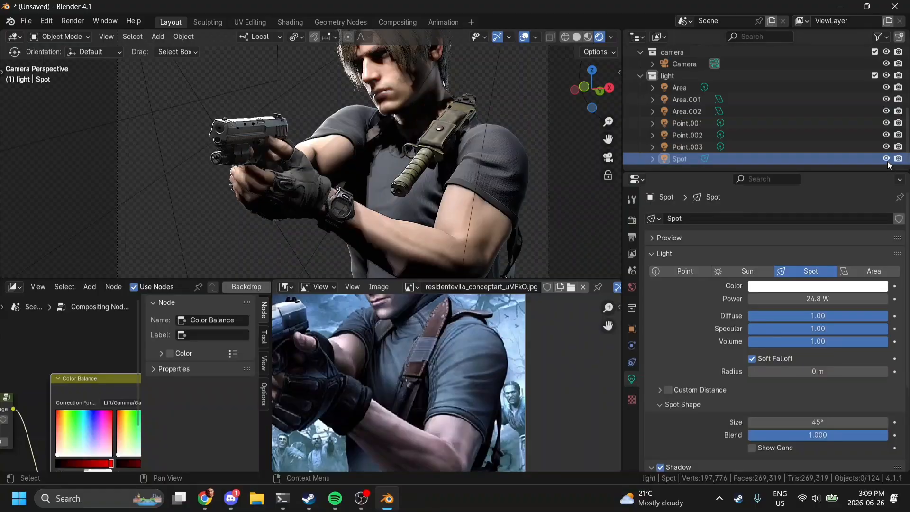
- Set the Spot light's shadow bias to 0.001 and its power to 11.7 W
{"action": "scroll", "coordinate": [764, 298], "scroll_direction": "down", "scroll_amount": 5}
{"action": "left_click", "coordinate": [817, 386]}
{"action": "type", "text": "0.001"}
{"action": "key", "text": "Return"}
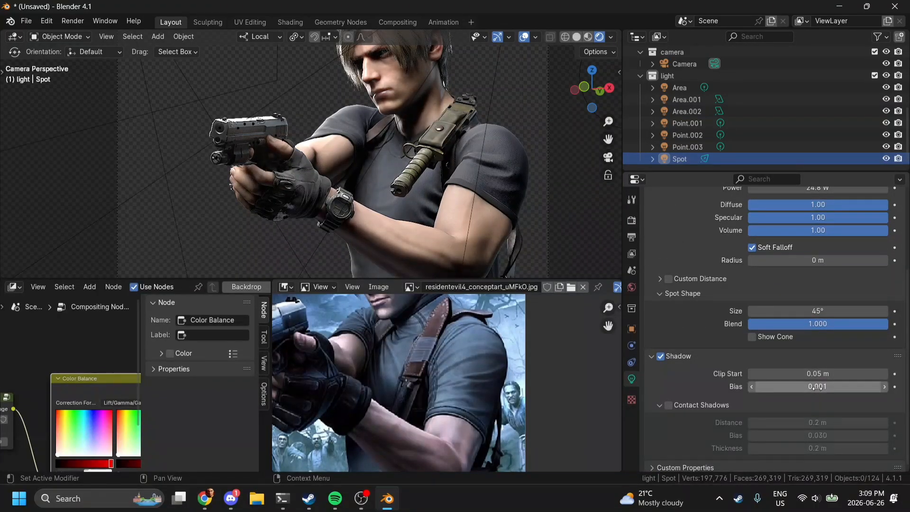
{"action": "scroll", "coordinate": [795, 241], "scroll_direction": "up", "scroll_amount": 3}
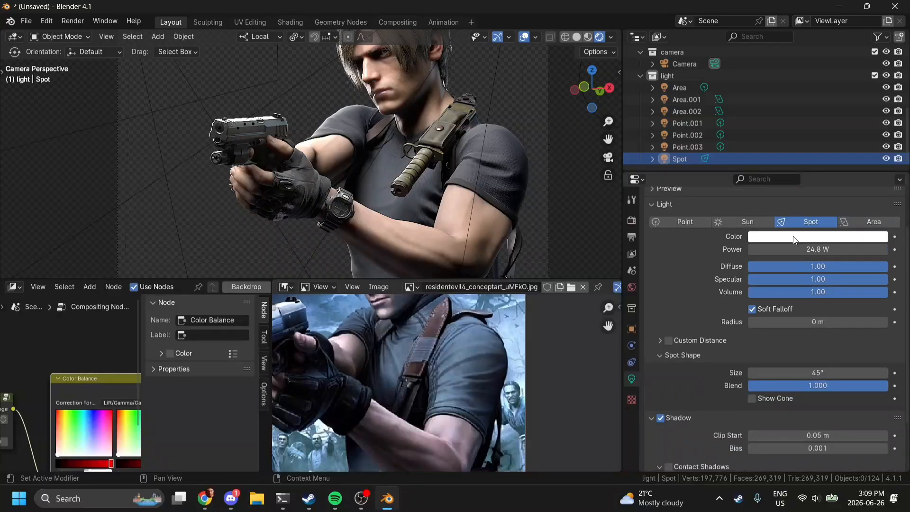
{"action": "mouse_move", "coordinate": [809, 249]}
{"action": "left_mouse_down"}
{"action": "mouse_move", "coordinate": [848, 249]}
{"action": "mouse_move", "coordinate": [820, 249]}
{"action": "left_mouse_up"}
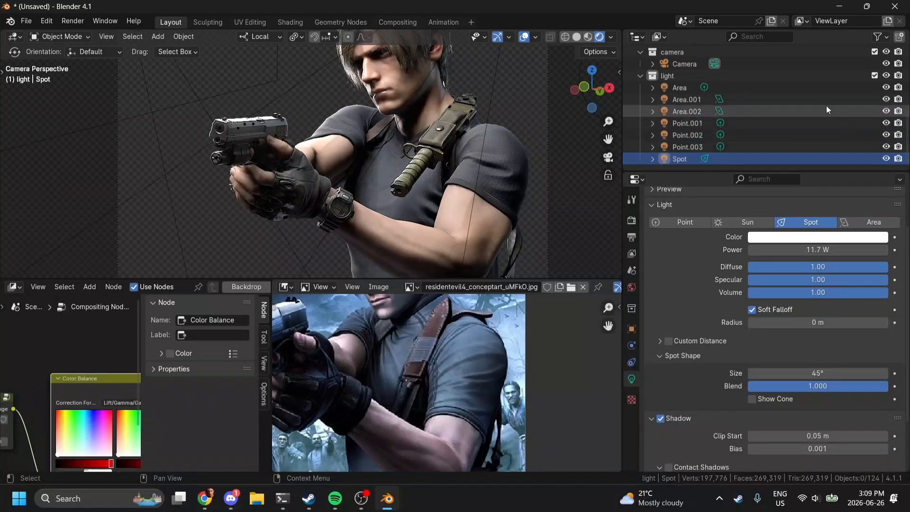
- Select the Area light, examine the character's lighting from the front, and return to the camera view
{"action": "left_click", "coordinate": [685, 87]}
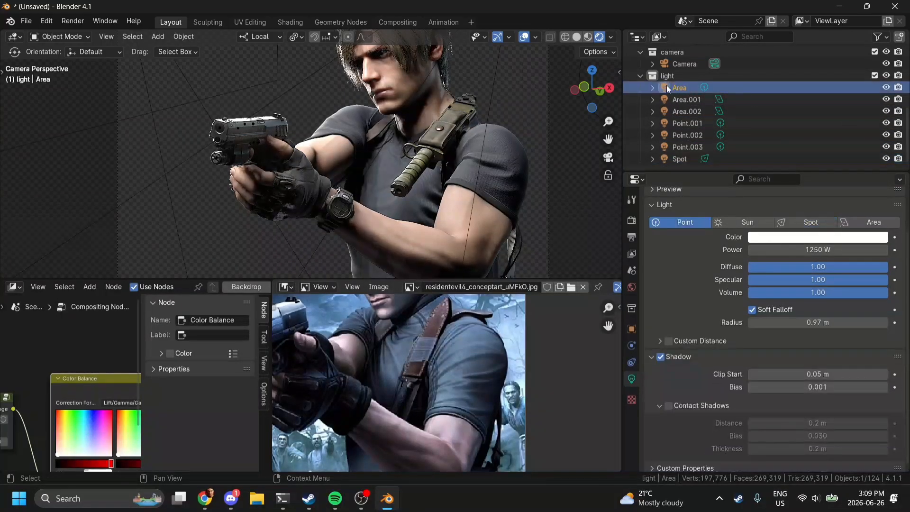
{"action": "left_click", "coordinate": [580, 86]}
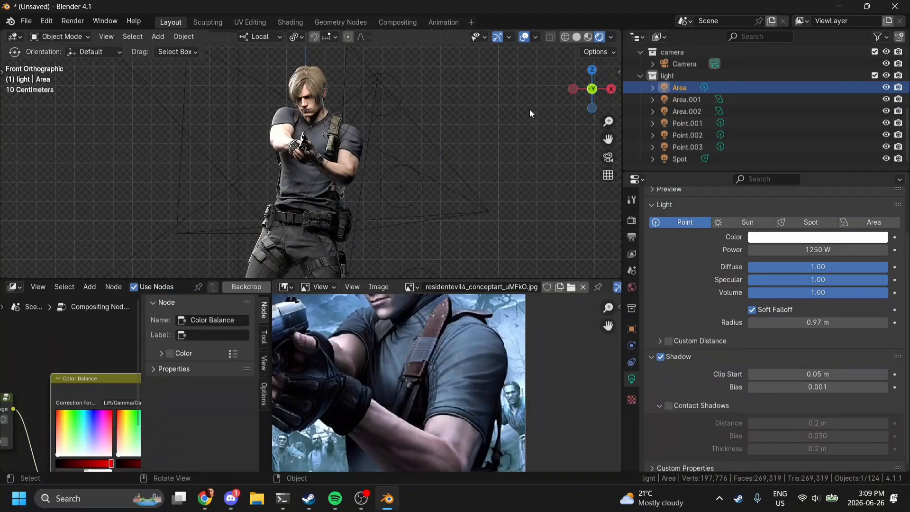
{"action": "left_click", "coordinate": [608, 157]}
- Tint the Color Balance node's Gain light blue
{"action": "scroll", "coordinate": [115, 414], "scroll_direction": "up", "scroll_amount": 4}
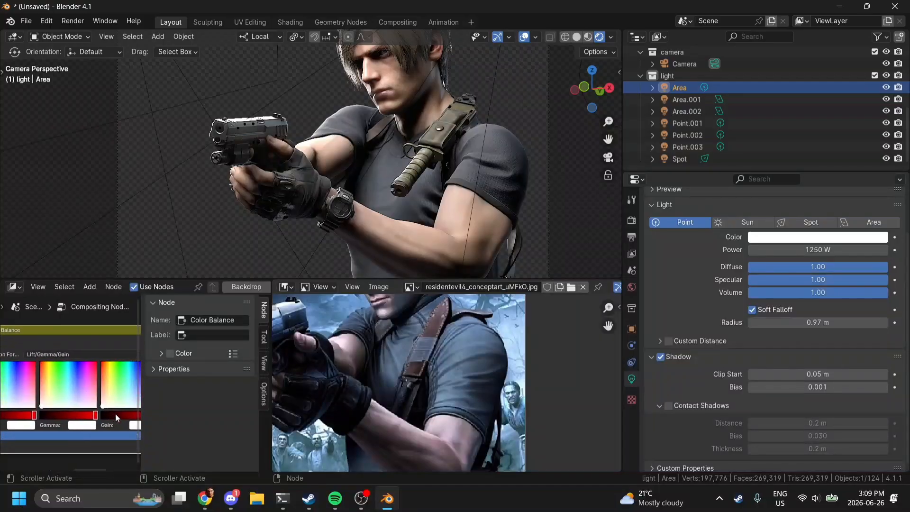
{"action": "left_click", "coordinate": [98, 404]}
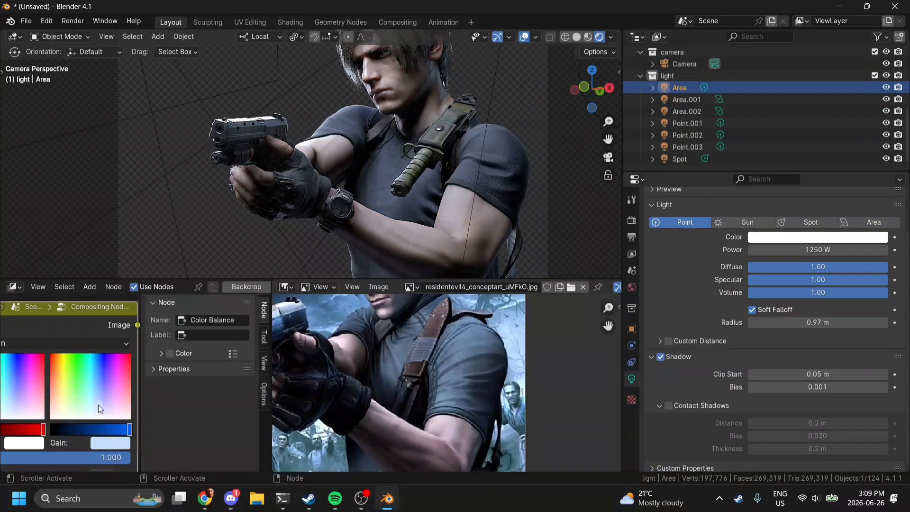
{"action": "scroll", "coordinate": [451, 235], "scroll_direction": "down", "scroll_amount": 2}
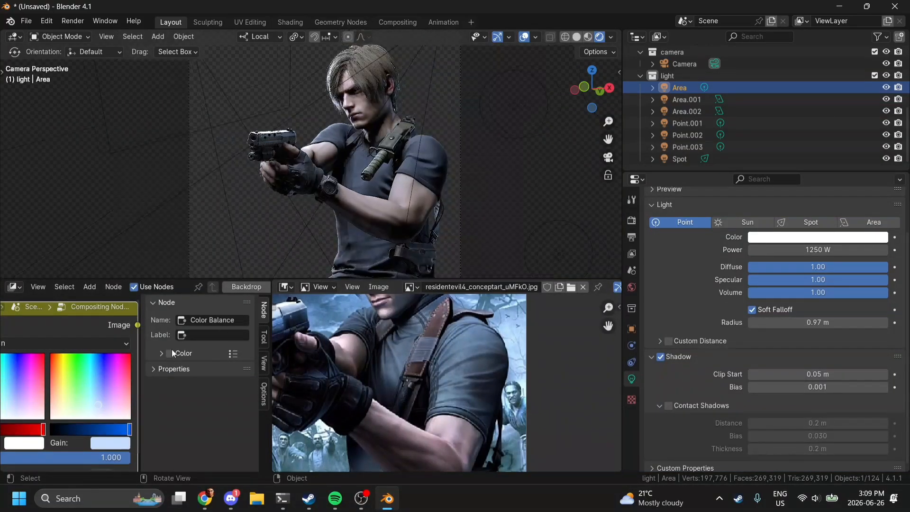
- Try light blue, cyan, saturated blue and red tints on the Color Balance node's Lift, ending on white
{"action": "middle_click_drag", "start_coordinate": [49, 402], "coordinate": [216, 405]}
{"action": "left_click", "coordinate": [92, 407]}
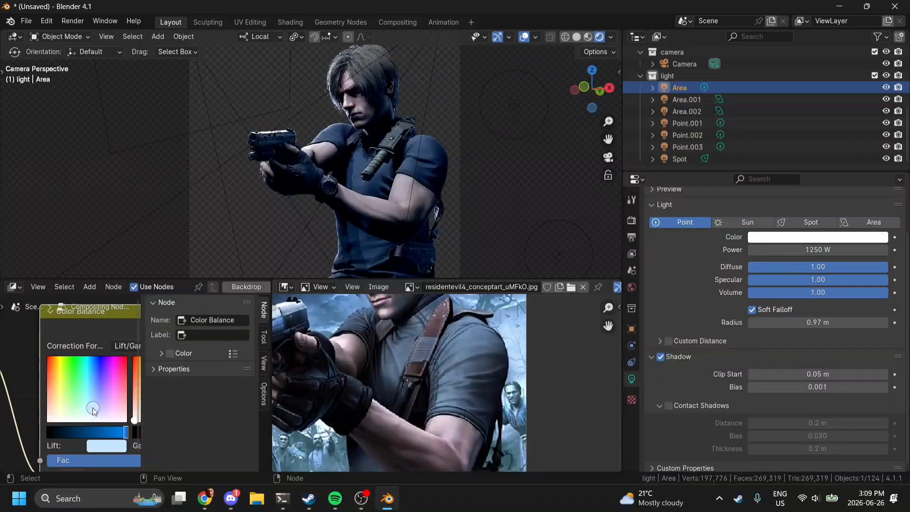
{"action": "middle_click_drag", "start_coordinate": [92, 408], "coordinate": [1, 394]}
{"action": "left_click_drag", "start_coordinate": [92, 407], "coordinate": [102, 391]}
{"action": "scroll", "coordinate": [77, 409], "scroll_direction": "left", "scroll_amount": 5}
{"action": "scroll", "coordinate": [24, 402], "scroll_direction": "left", "scroll_amount": 2}
{"action": "scroll", "coordinate": [24, 402], "scroll_direction": "up", "scroll_amount": 1}
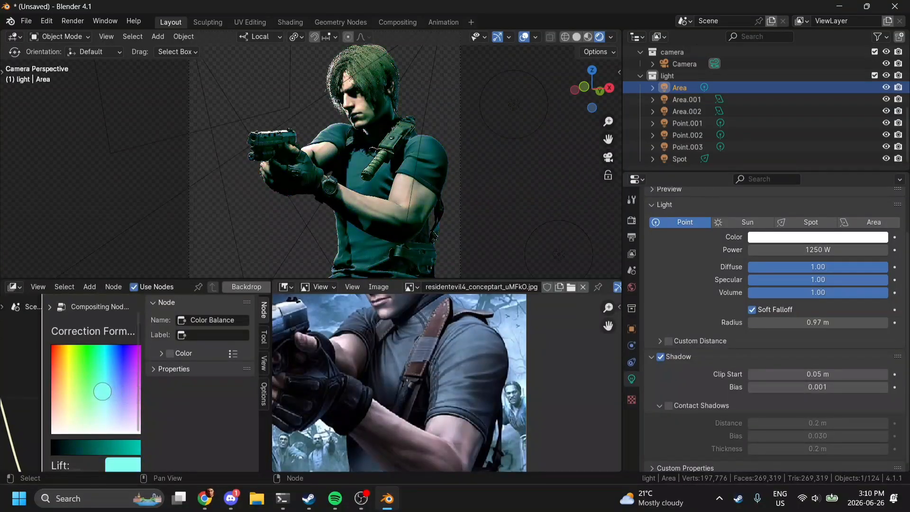
{"action": "left_click_drag", "start_coordinate": [98, 353], "coordinate": [53, 415]}
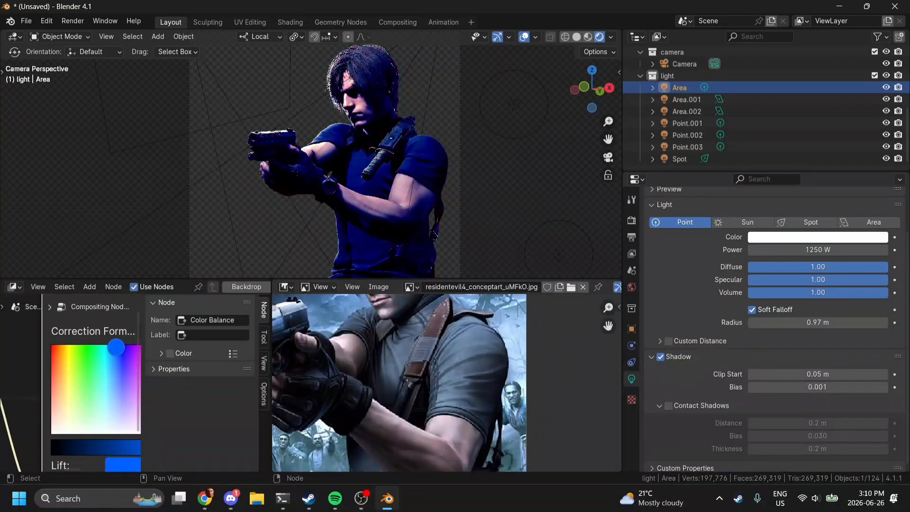
{"action": "left_click_drag", "start_coordinate": [115, 348], "coordinate": [53, 347]}
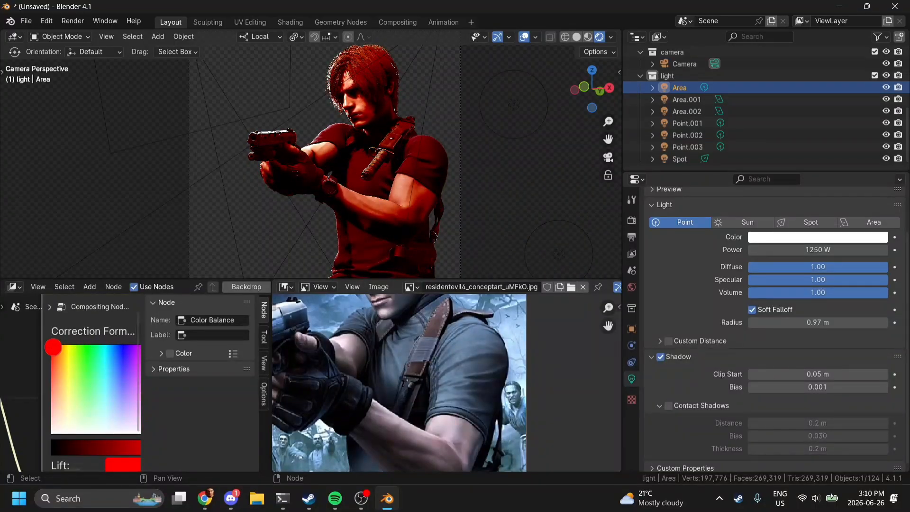
{"action": "left_click_drag", "start_coordinate": [53, 354], "coordinate": [51, 434]}
{"action": "scroll", "coordinate": [51, 434], "scroll_direction": "right", "scroll_amount": 3}
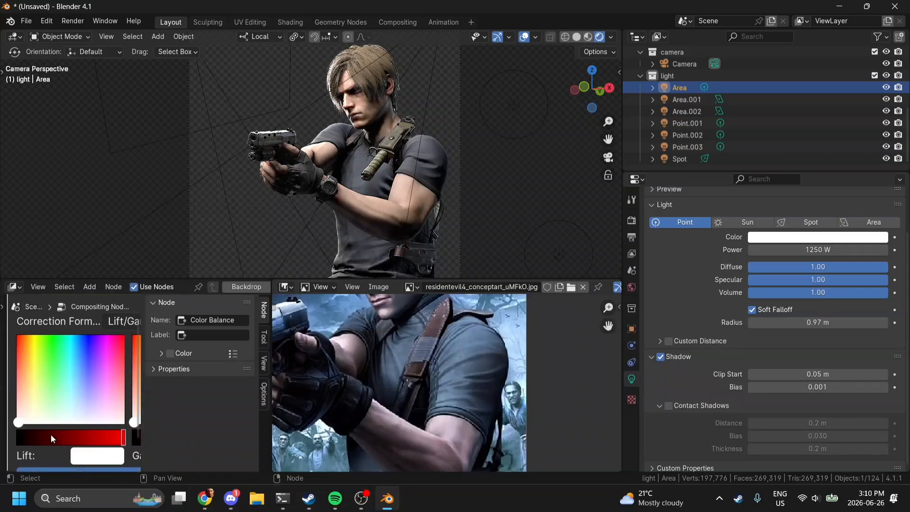
- Try a light blue Gain tint and a Gamma tint in the Color Balance node, returning both colors to white
{"action": "scroll", "coordinate": [51, 435], "scroll_direction": "right", "scroll_amount": 4}
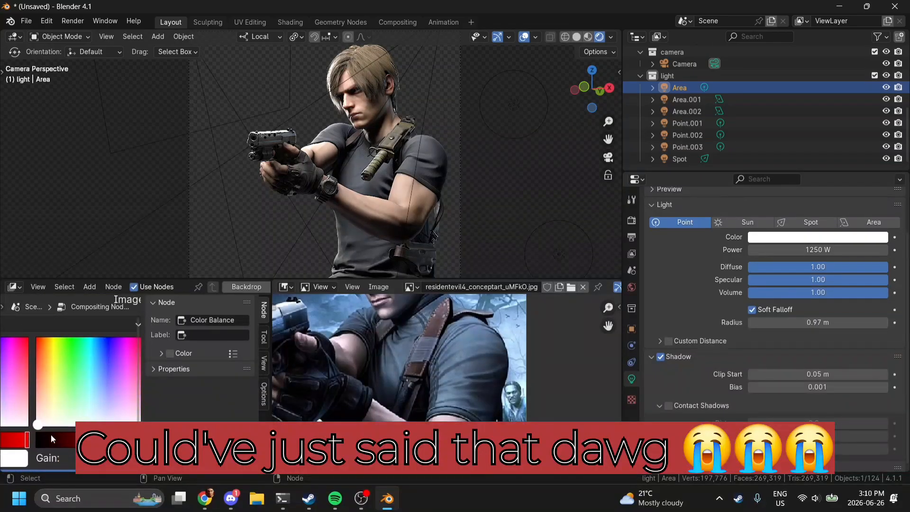
{"action": "scroll", "coordinate": [124, 398], "scroll_direction": "right", "scroll_amount": 1}
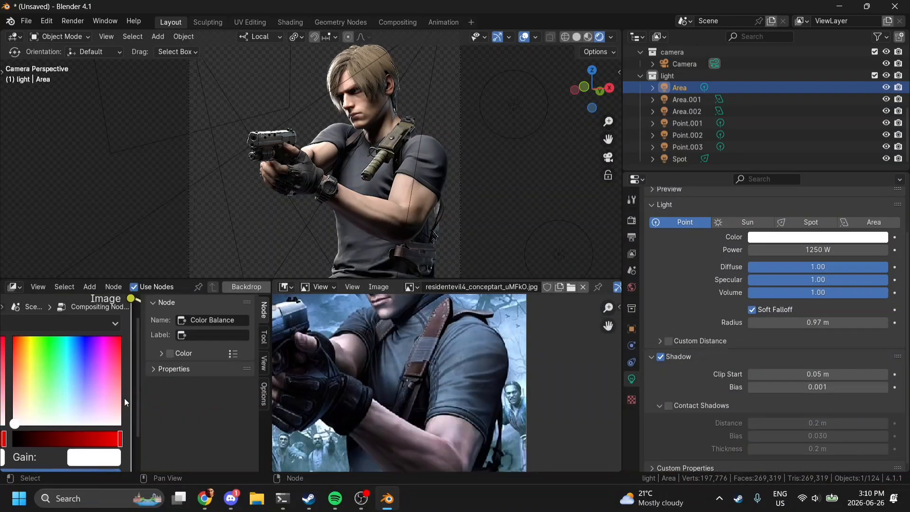
{"action": "scroll", "coordinate": [124, 398], "scroll_direction": "left", "scroll_amount": 1}
{"action": "left_click_drag", "start_coordinate": [118, 401], "coordinate": [95, 408]}
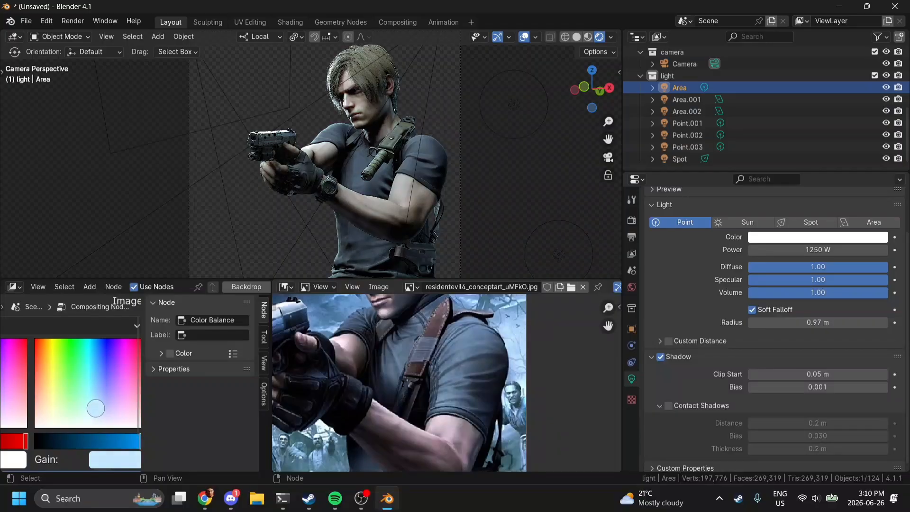
{"action": "middle_click_drag", "start_coordinate": [96, 408], "coordinate": [150, 402]}
{"action": "left_click_drag", "start_coordinate": [102, 411], "coordinate": [88, 422]}
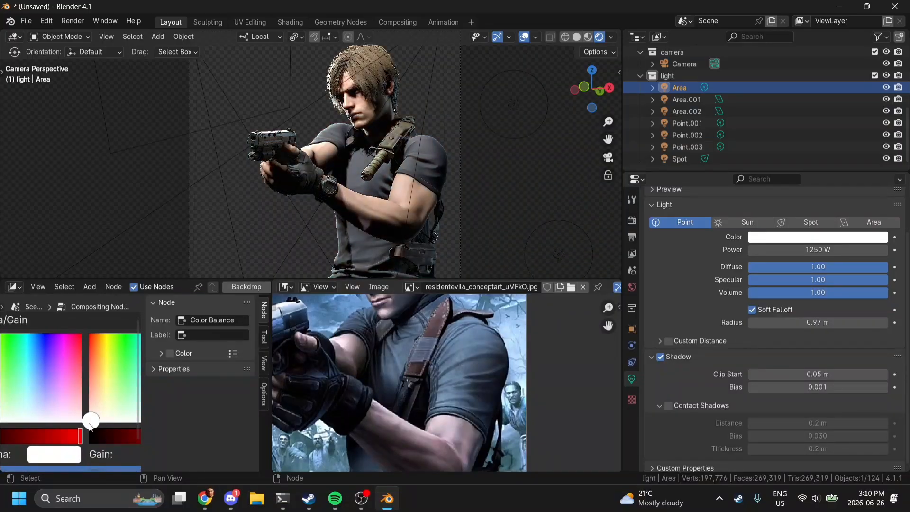
{"action": "middle_click_drag", "start_coordinate": [88, 422], "coordinate": [152, 423]}
{"action": "left_click_drag", "start_coordinate": [64, 414], "coordinate": [38, 422]}
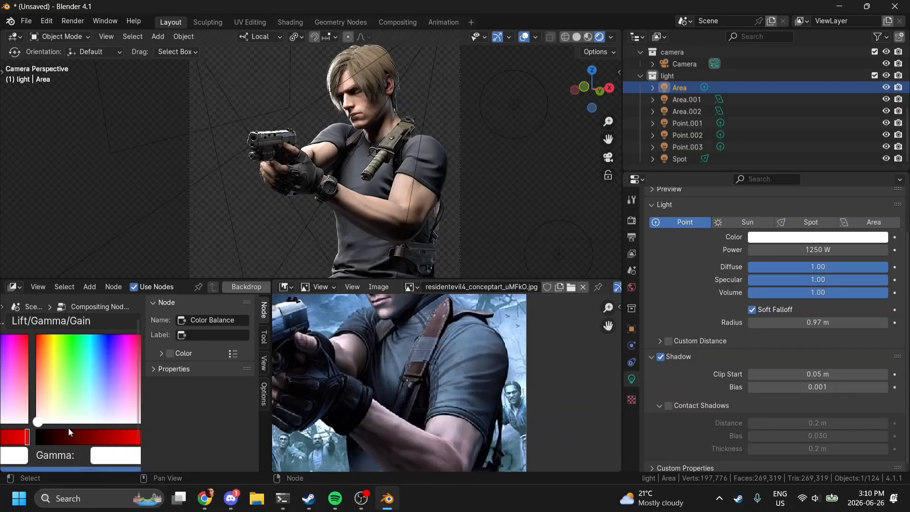
- Hide the Compositor sidebar, bring the concept art's face into view, and tint the Color Balance node's Gain pale blue
{"action": "key", "text": "n"}
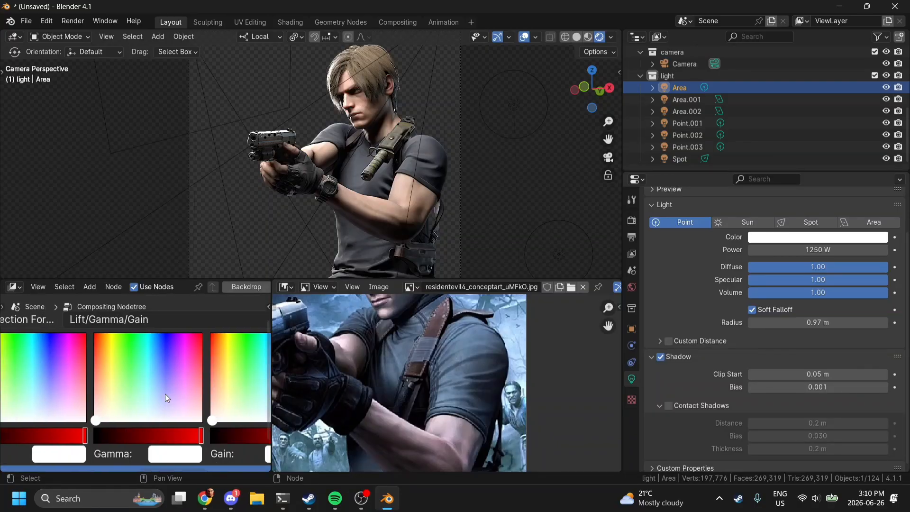
{"action": "scroll", "coordinate": [165, 394], "scroll_direction": "left", "scroll_amount": 3}
{"action": "scroll", "coordinate": [152, 405], "scroll_direction": "right", "scroll_amount": 7}
{"action": "scroll", "coordinate": [346, 401], "scroll_direction": "up", "scroll_amount": 3}
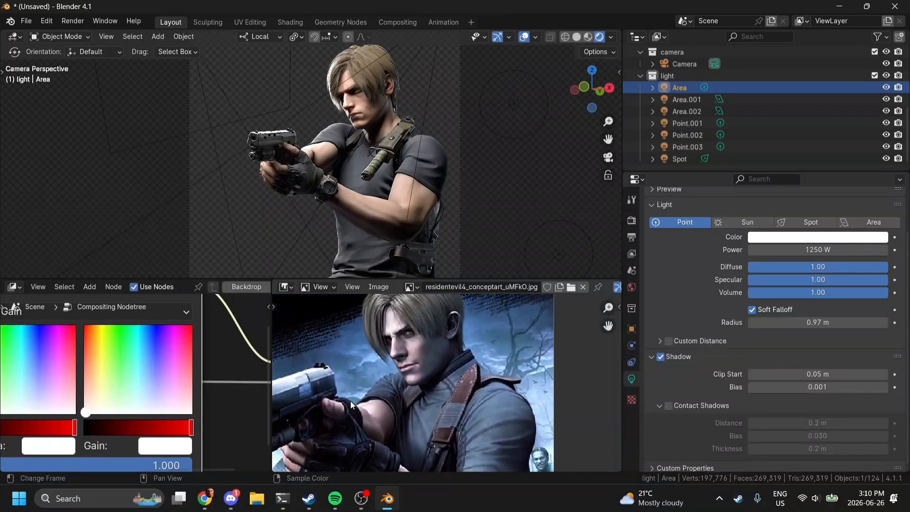
{"action": "scroll", "coordinate": [177, 402], "scroll_direction": "up", "scroll_amount": 2}
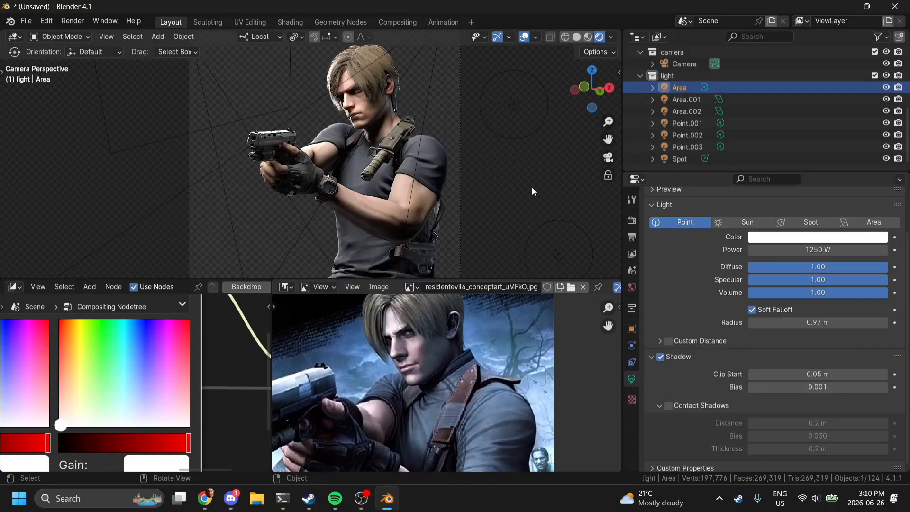
{"action": "left_click", "coordinate": [135, 417]}
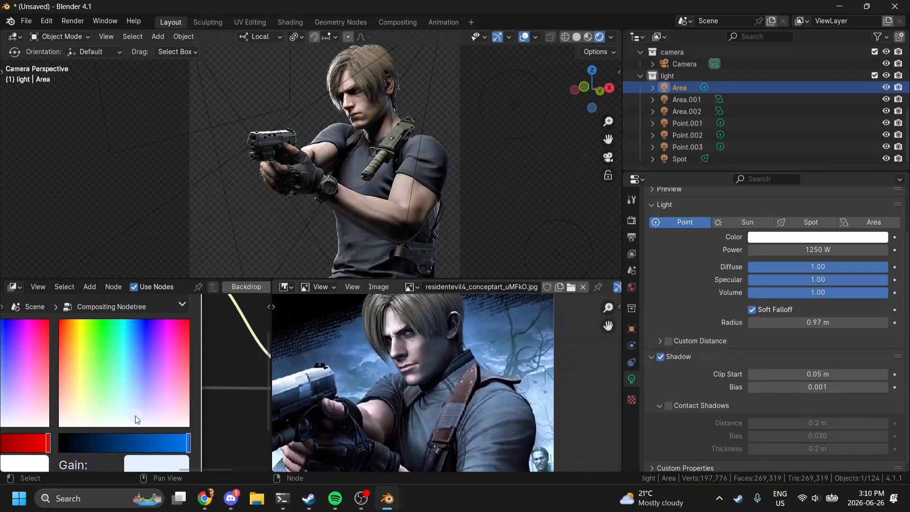
{"action": "left_click", "coordinate": [138, 411]}
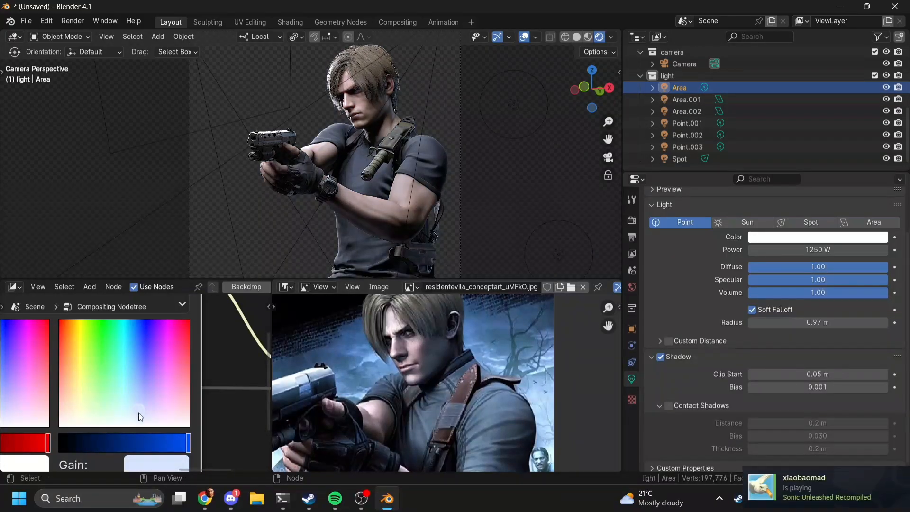
- Try light blue, purple and other tints on the Color Balance node's Lift, ending on light blue
{"action": "scroll", "coordinate": [139, 413], "scroll_direction": "left", "scroll_amount": 5}
{"action": "scroll", "coordinate": [138, 413], "scroll_direction": "left", "scroll_amount": 2}
{"action": "scroll", "coordinate": [119, 403], "scroll_direction": "right", "scroll_amount": 3}
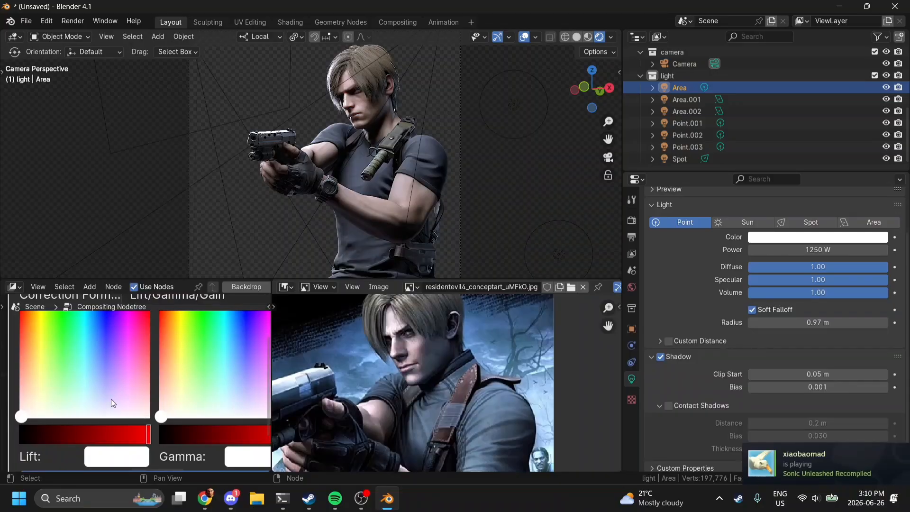
{"action": "left_click", "coordinate": [91, 384]}
{"action": "scroll", "coordinate": [96, 383], "scroll_direction": "right", "scroll_amount": 5}
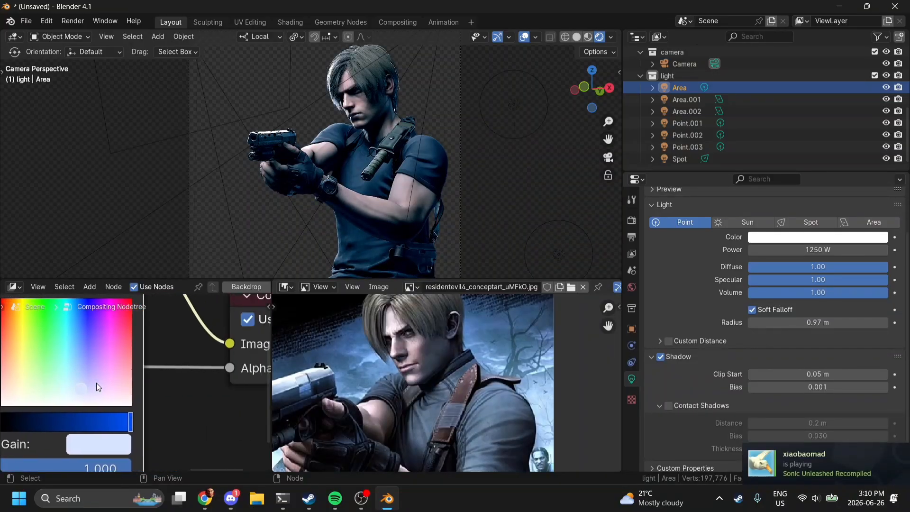
{"action": "scroll", "coordinate": [96, 383], "scroll_direction": "left", "scroll_amount": 5}
{"action": "scroll", "coordinate": [96, 383], "scroll_direction": "left", "scroll_amount": 2}
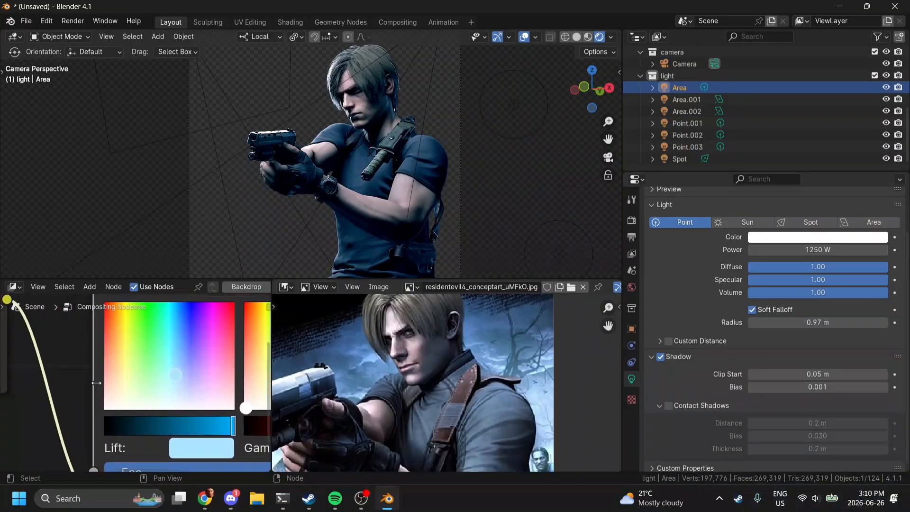
{"action": "left_click", "coordinate": [178, 365]}
{"action": "left_click", "coordinate": [205, 361]}
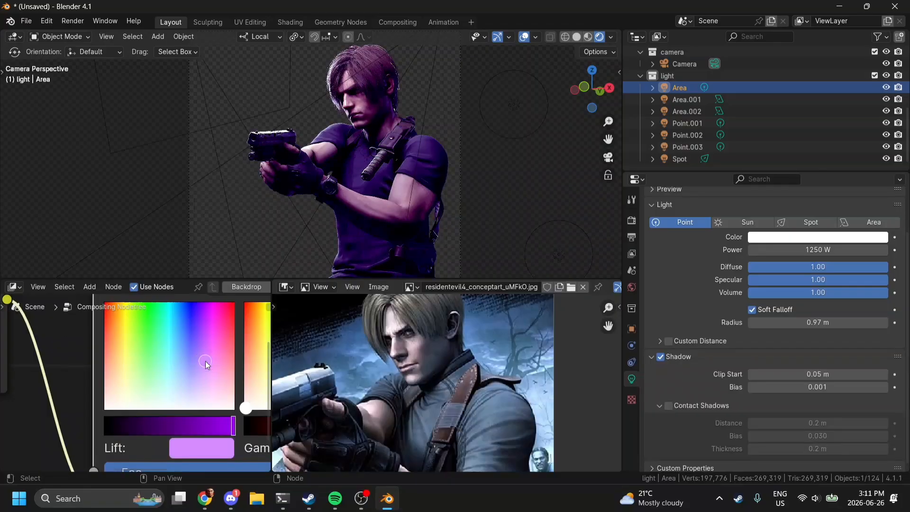
{"action": "left_click", "coordinate": [156, 368]}
{"action": "left_click", "coordinate": [177, 364]}
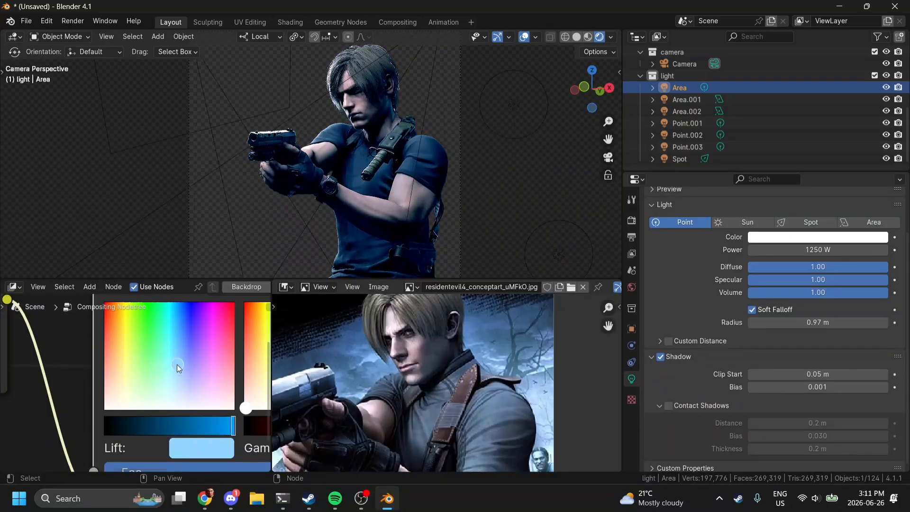
- Try near-white and pale lavender tints on the Color Balance node's Gain, ending on pale blue
{"action": "scroll", "coordinate": [178, 365], "scroll_direction": "right", "scroll_amount": 4}
{"action": "scroll", "coordinate": [178, 366], "scroll_direction": "right", "scroll_amount": 4}
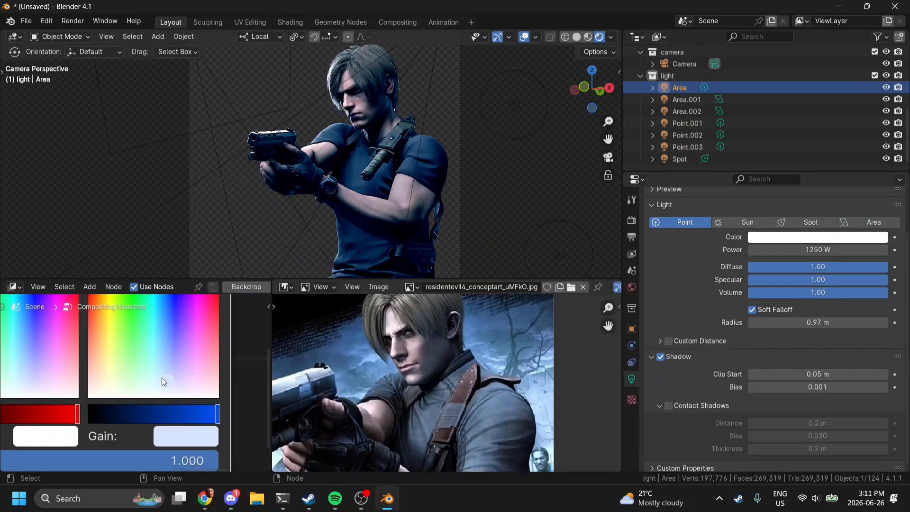
{"action": "left_click", "coordinate": [172, 397]}
{"action": "left_click", "coordinate": [168, 395]}
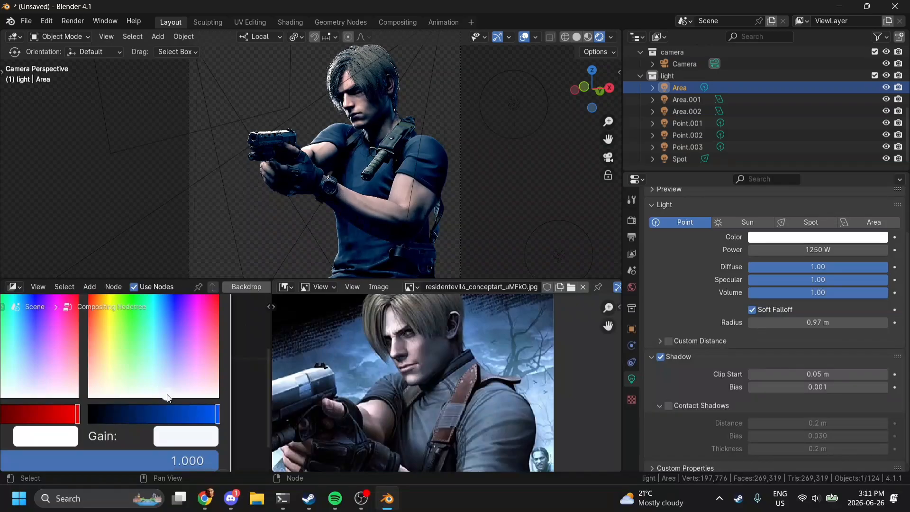
{"action": "left_click", "coordinate": [174, 388]}
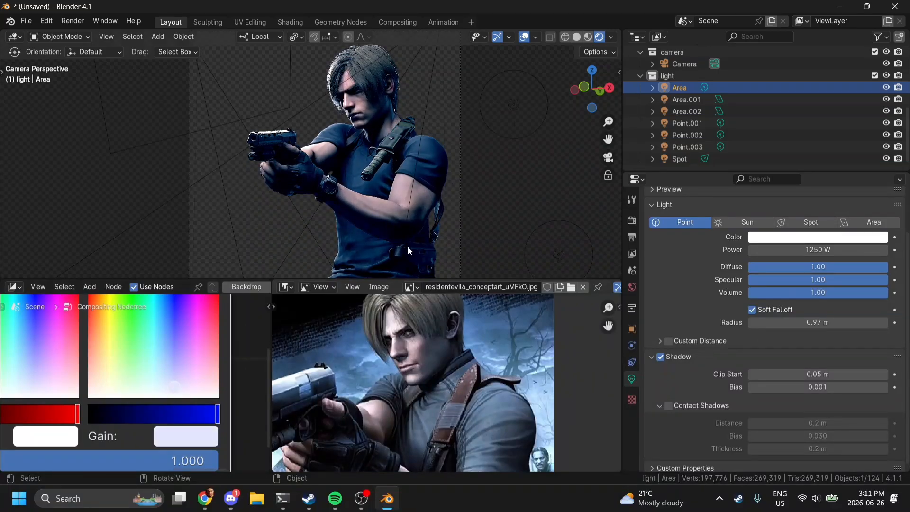
{"action": "left_click", "coordinate": [165, 381]}
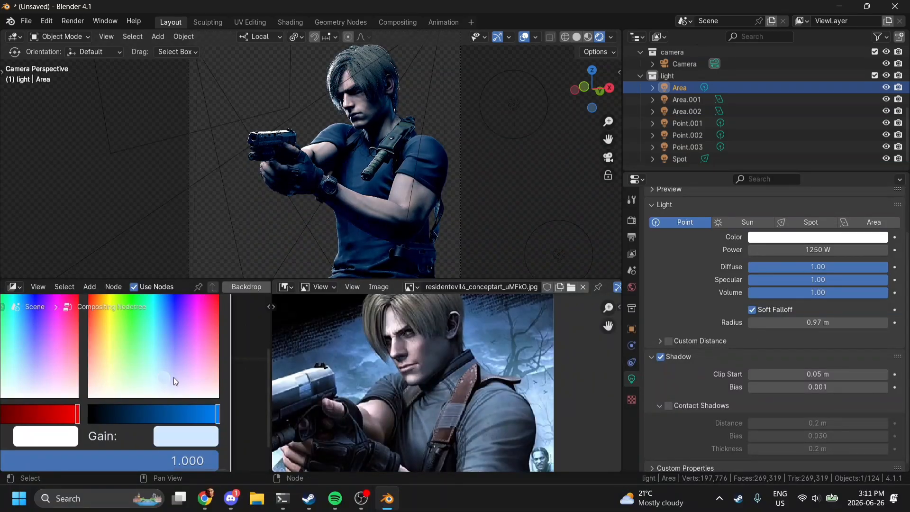
- Lighten the Color Balance node's Lift to a pale blue and shift its Gain to a very pale cyan
{"action": "scroll", "coordinate": [528, 181], "scroll_direction": "up", "scroll_amount": 2}
{"action": "scroll", "coordinate": [137, 367], "scroll_direction": "left", "scroll_amount": 4, "text": "ctrl"}
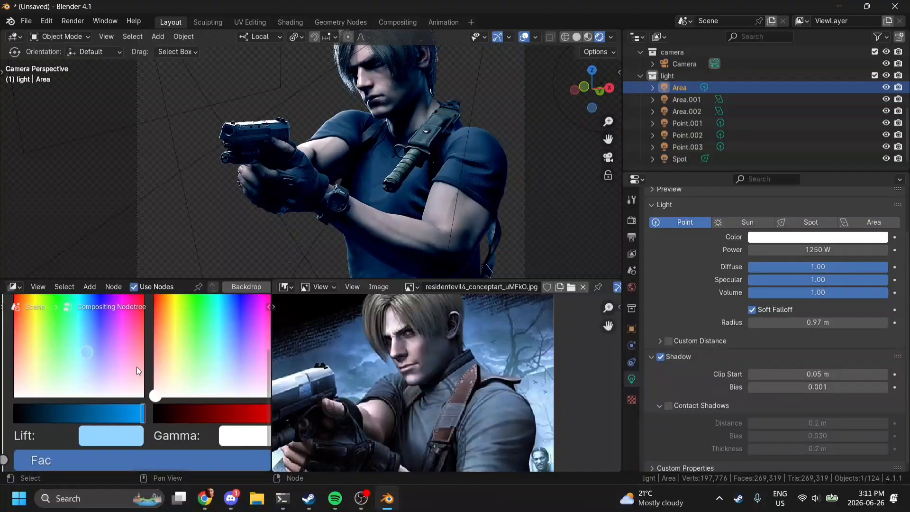
{"action": "scroll", "coordinate": [137, 366], "scroll_direction": "left", "scroll_amount": 4, "text": "ctrl"}
{"action": "mouse_move", "coordinate": [201, 387]}
{"action": "left_mouse_down"}
{"action": "mouse_move", "coordinate": [189, 398]}
{"action": "mouse_move", "coordinate": [207, 323]}
{"action": "mouse_move", "coordinate": [200, 410]}
{"action": "mouse_move", "coordinate": [197, 391]}
{"action": "left_mouse_up"}
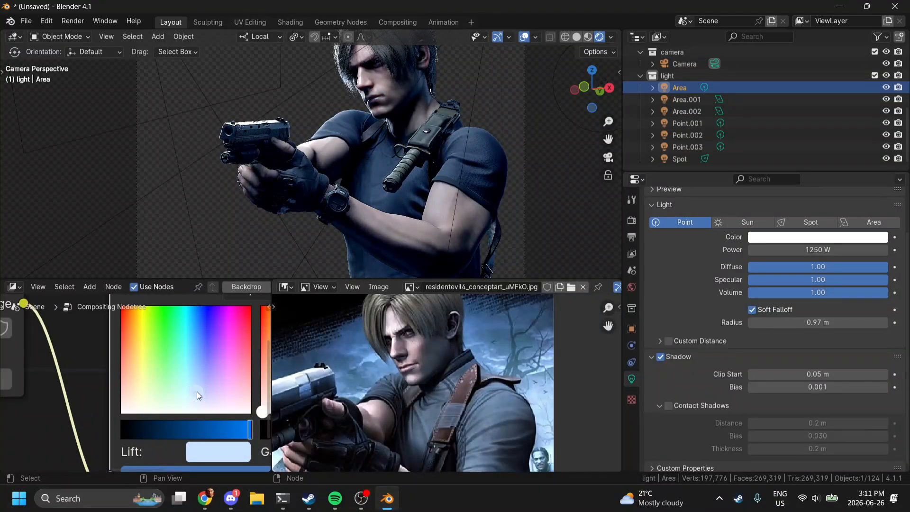
{"action": "scroll", "coordinate": [145, 369], "scroll_direction": "down", "scroll_amount": 8, "text": "ctrl"}
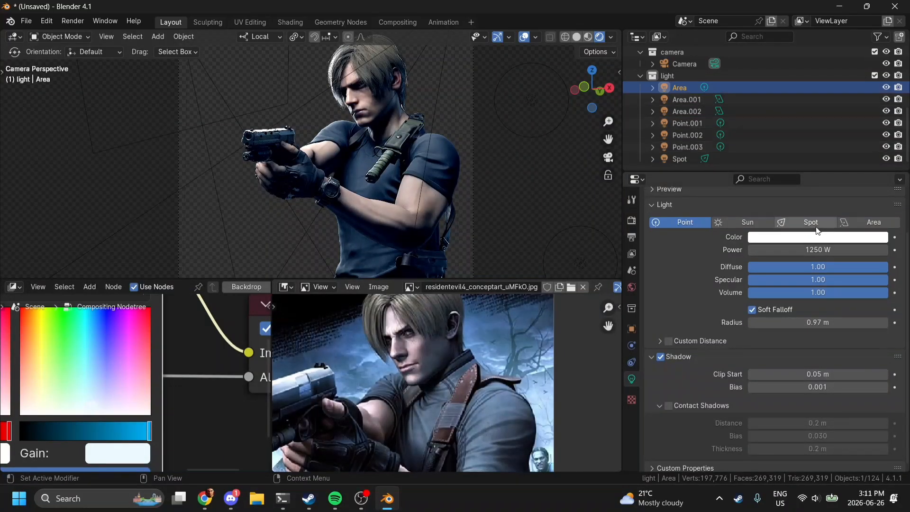
- Set the Area light's color to pale yellow FFF9DC
{"action": "left_click", "coordinate": [797, 240]}
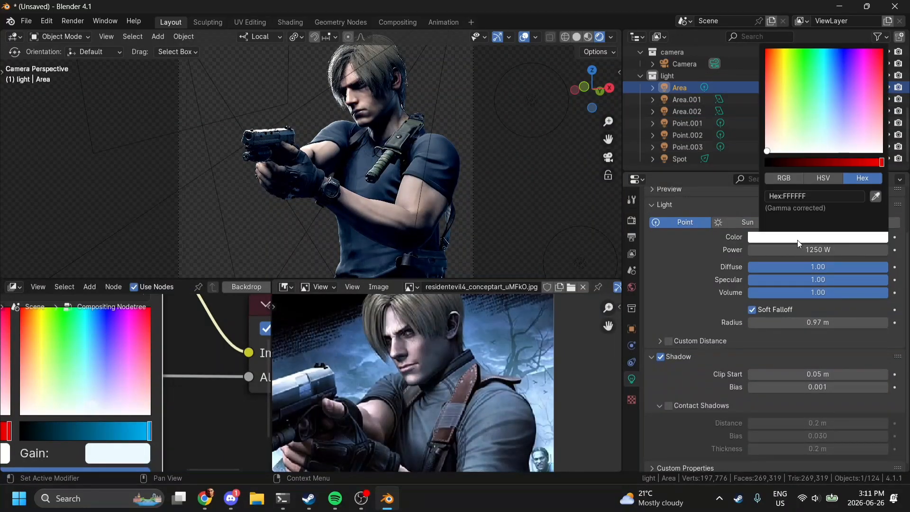
{"action": "left_click", "coordinate": [780, 139]}
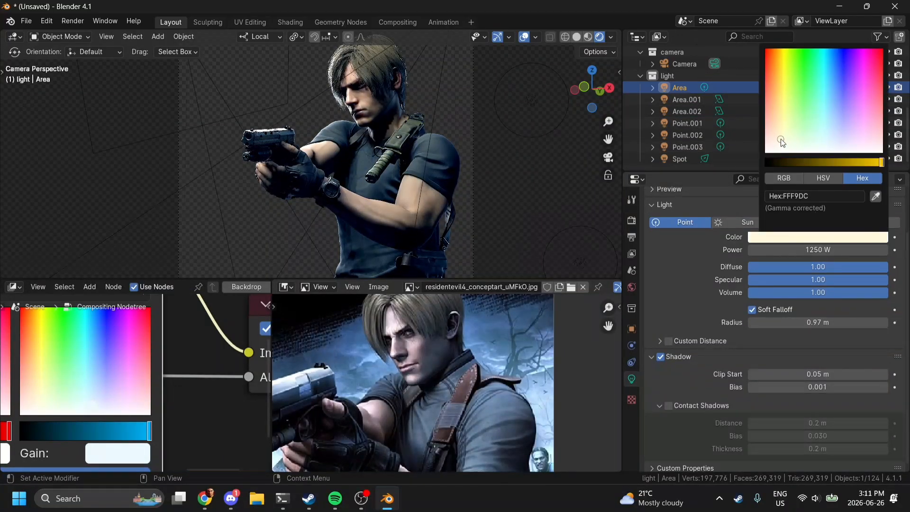
- Try a pale yellow color on the Area.001 light and undo it
{"action": "left_click", "coordinate": [695, 99]}
{"action": "left_click", "coordinate": [820, 240]}
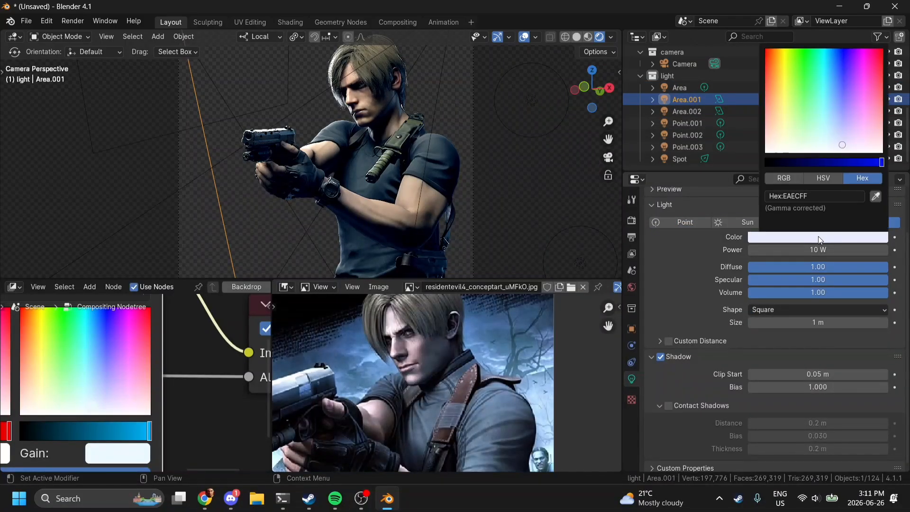
{"action": "left_click", "coordinate": [784, 138]}
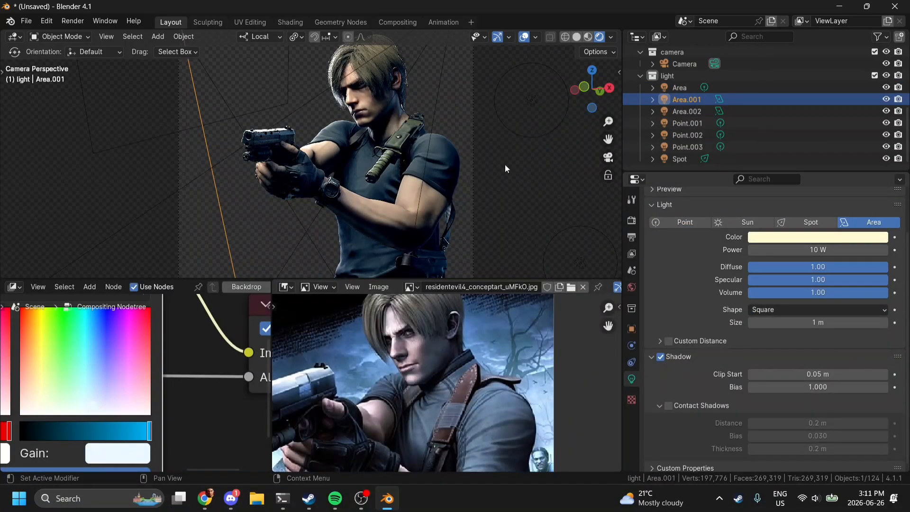
{"action": "key", "text": "ctrl+z"}
- Toggle the Area.001 light's visibility to compare the character with and without it, leaving it shown
{"action": "left_click", "coordinate": [886, 99]}
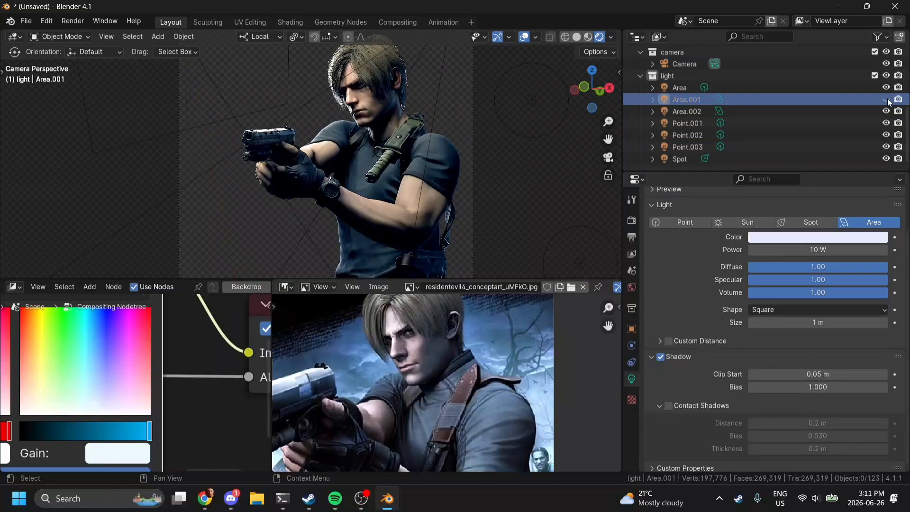
{"action": "left_click", "coordinate": [886, 100]}
{"action": "left_click", "coordinate": [886, 100]}
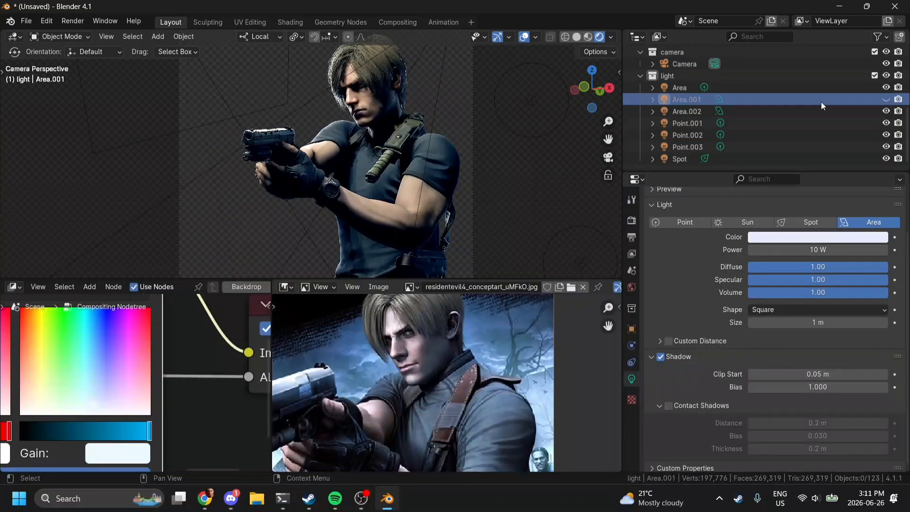
{"action": "left_click", "coordinate": [886, 100]}
- Reselect the Area.001 light and change its color to white, keeping the camera view active
{"action": "left_click", "coordinate": [744, 99]}
{"action": "left_click", "coordinate": [571, 87]}
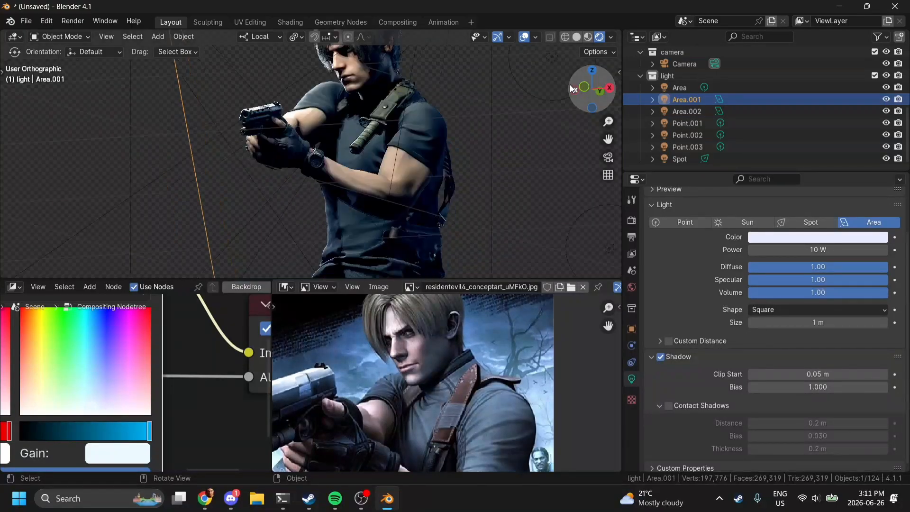
{"action": "left_click", "coordinate": [608, 157]}
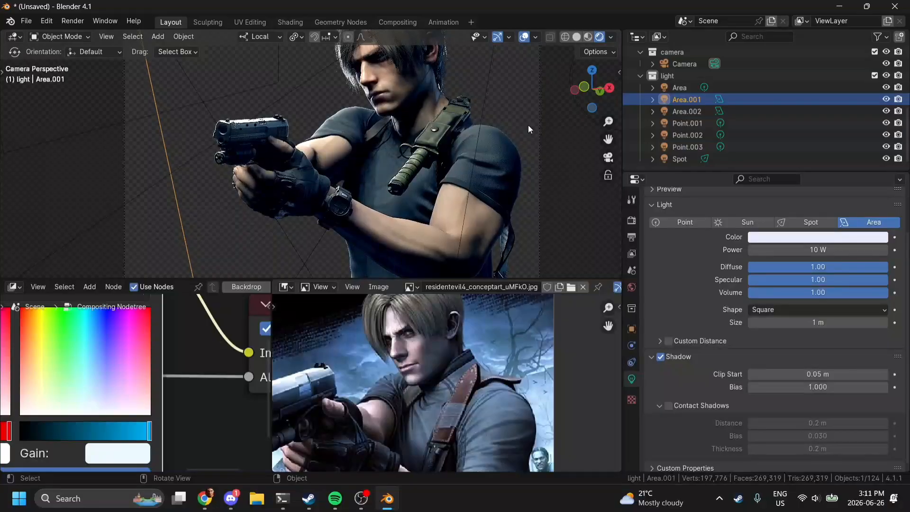
{"action": "left_click", "coordinate": [807, 239]}
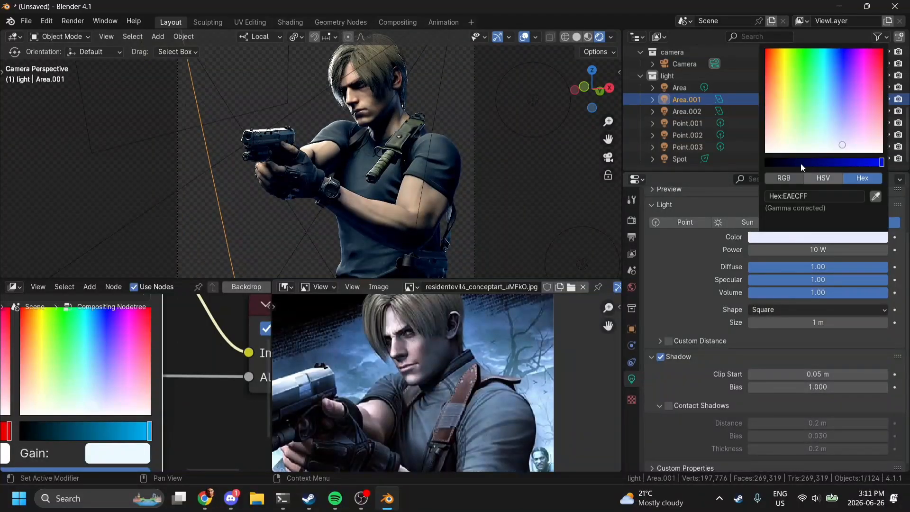
{"action": "left_click", "coordinate": [767, 152]}
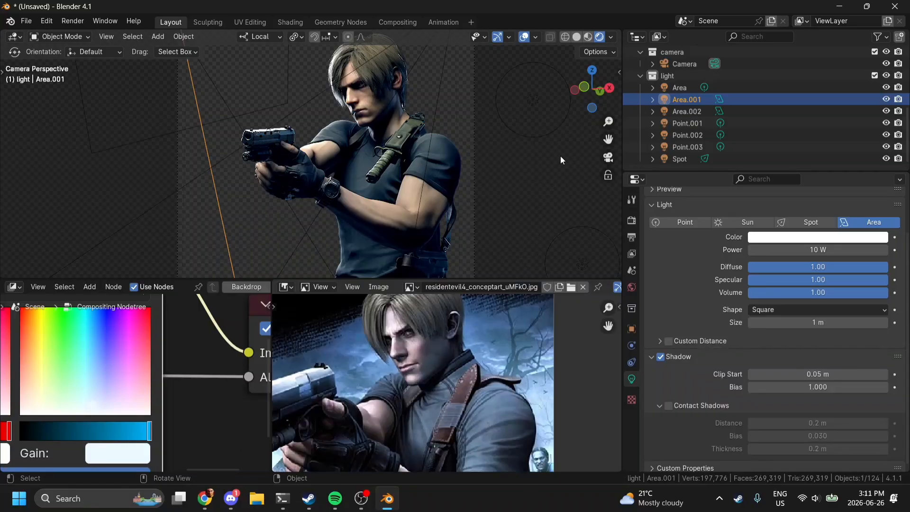
- Tint the Color Balance node's Lift a very pale blue
{"action": "scroll", "coordinate": [560, 155], "scroll_direction": "down", "scroll_amount": 3}
{"action": "scroll", "coordinate": [62, 368], "scroll_direction": "left", "scroll_amount": 5}
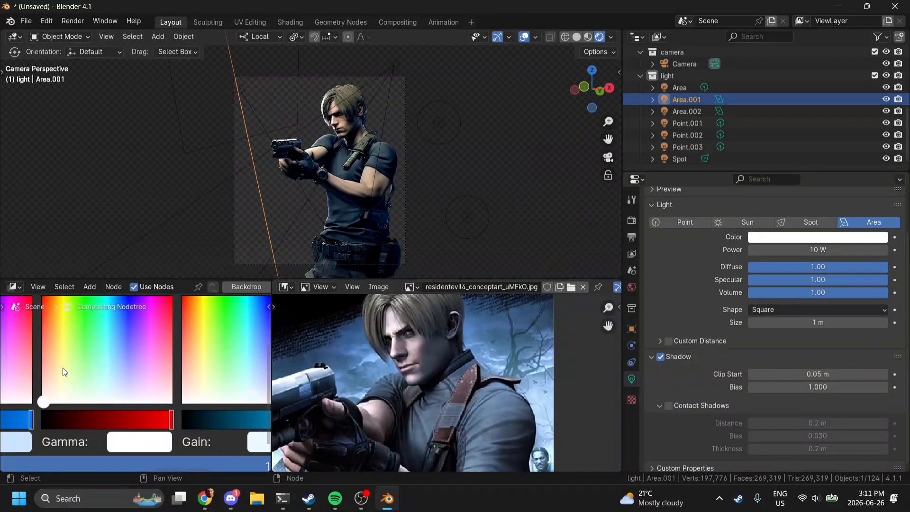
{"action": "scroll", "coordinate": [95, 370], "scroll_direction": "left", "scroll_amount": 3}
{"action": "mouse_move", "coordinate": [82, 400]}
{"action": "left_mouse_down"}
{"action": "mouse_move", "coordinate": [83, 390]}
{"action": "mouse_move", "coordinate": [68, 392]}
{"action": "mouse_move", "coordinate": [77, 395]}
{"action": "left_mouse_up"}
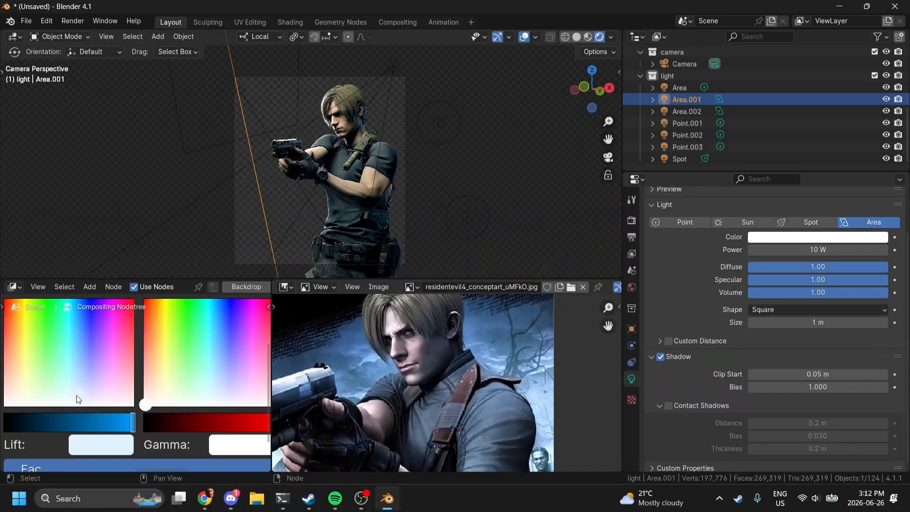
- Try a stronger power for the Area.001 light, settling on 20 W
{"action": "scroll", "coordinate": [476, 257], "scroll_direction": "up", "scroll_amount": 3}
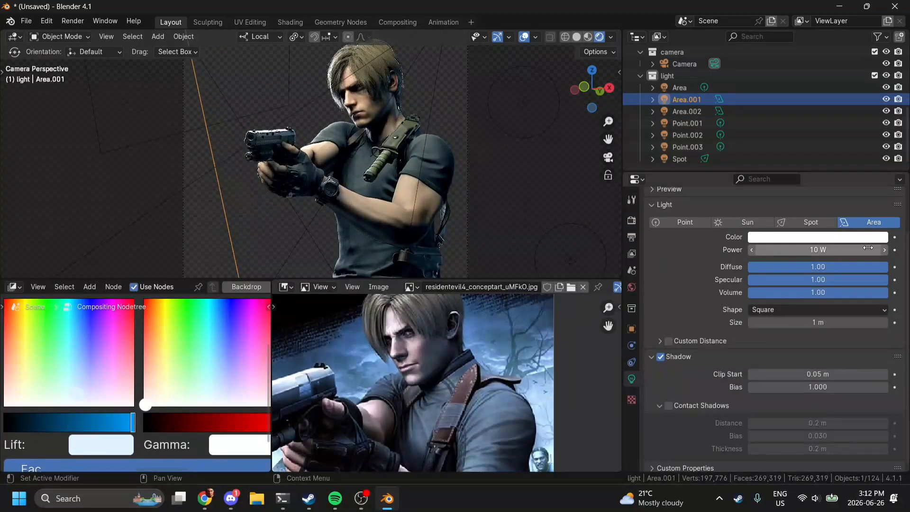
{"action": "left_click_drag", "start_coordinate": [824, 249], "coordinate": [852, 250]}
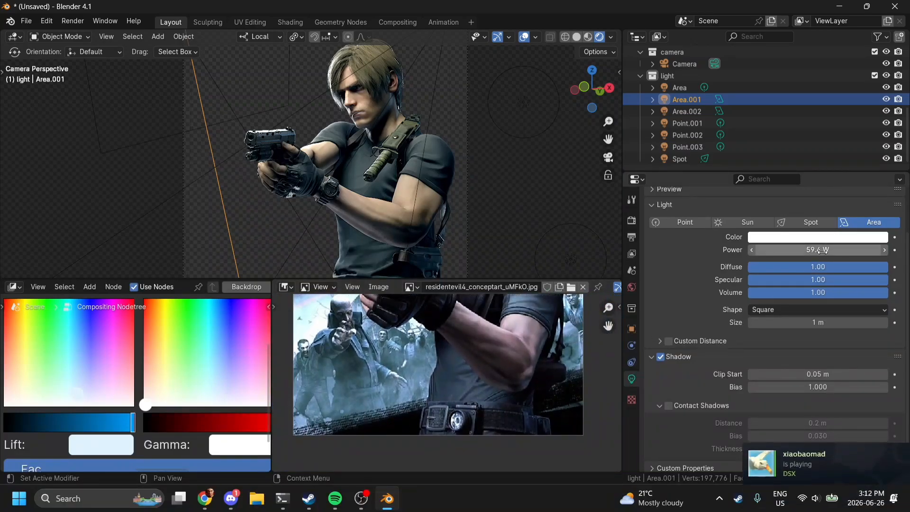
{"action": "left_click_drag", "start_coordinate": [822, 250], "coordinate": [803, 250]}
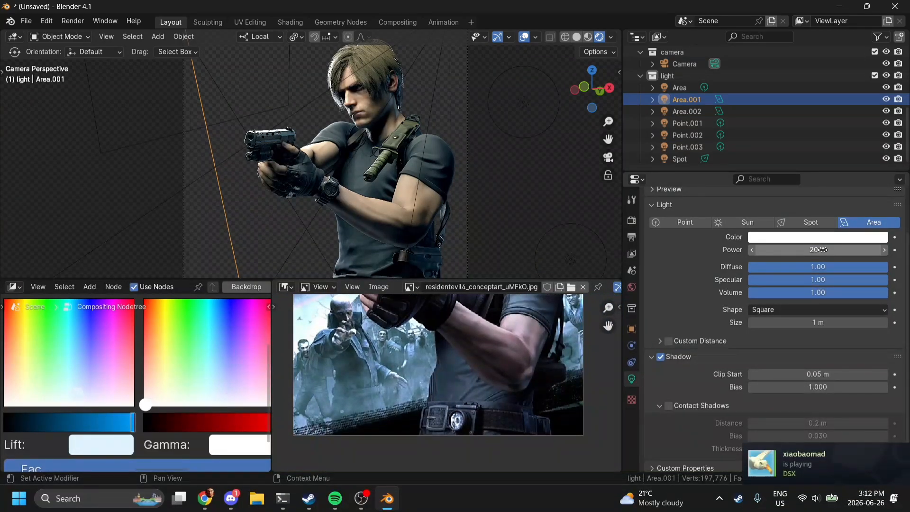
- Deepen the Color Balance node's Lift to a light blue and bring its Gain color into view
{"action": "scroll", "coordinate": [514, 182], "scroll_direction": "down", "scroll_amount": 1}
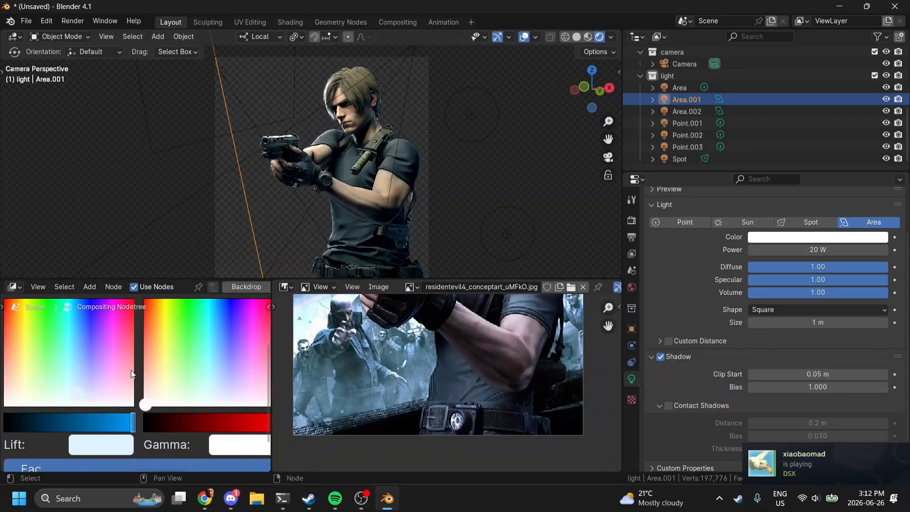
{"action": "left_click_drag", "start_coordinate": [88, 383], "coordinate": [79, 376]}
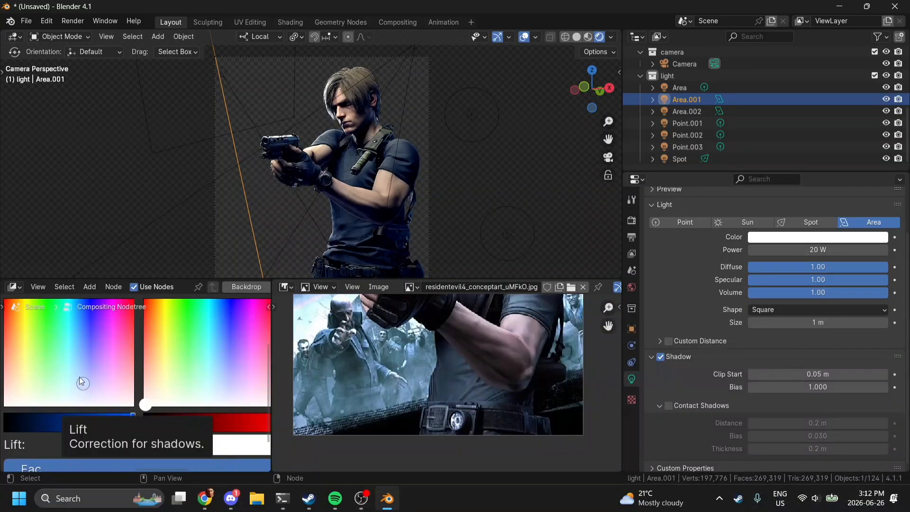
{"action": "scroll", "coordinate": [518, 169], "scroll_direction": "up", "scroll_amount": 2}
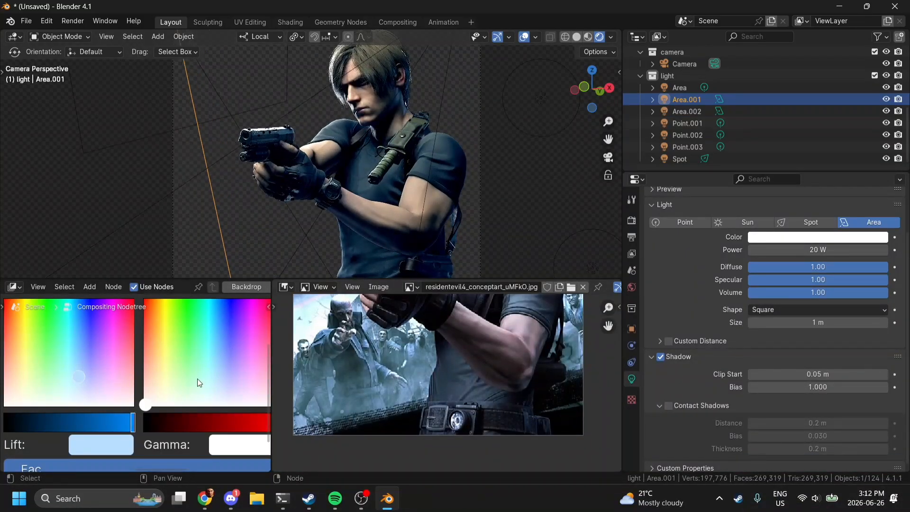
{"action": "scroll", "coordinate": [197, 379], "scroll_direction": "right", "scroll_amount": 5, "text": "ctrl"}
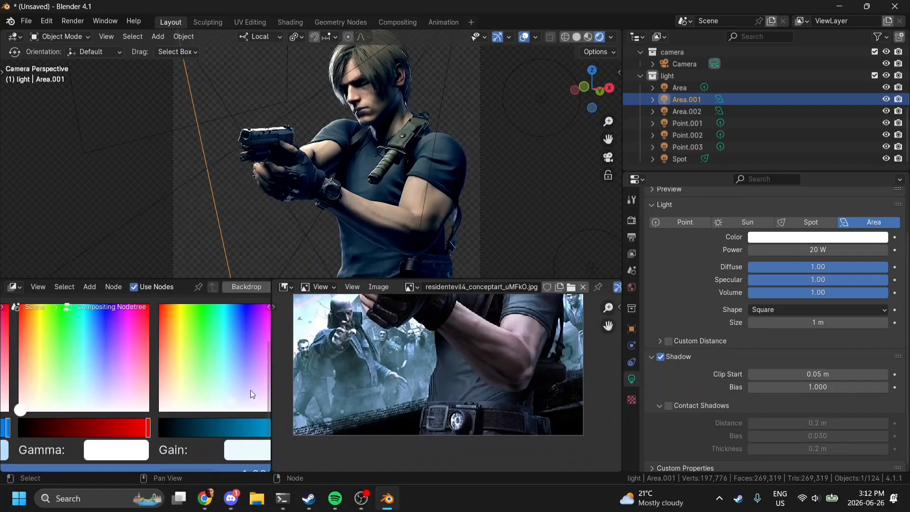
{"action": "scroll", "coordinate": [250, 391], "scroll_direction": "right", "scroll_amount": 5, "text": "ctrl"}
- Set the Area.002 light's color to pale yellow FFF4BA
{"action": "left_click", "coordinate": [668, 113]}
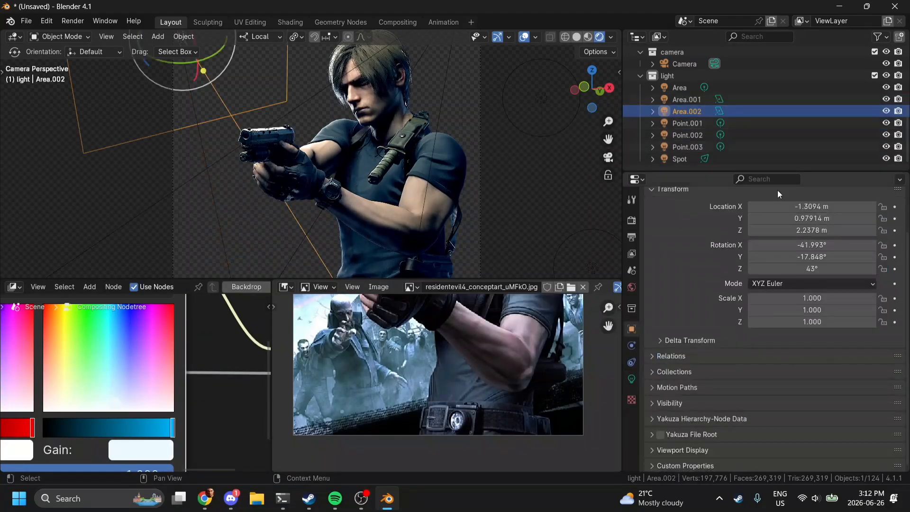
{"action": "left_click", "coordinate": [631, 379]}
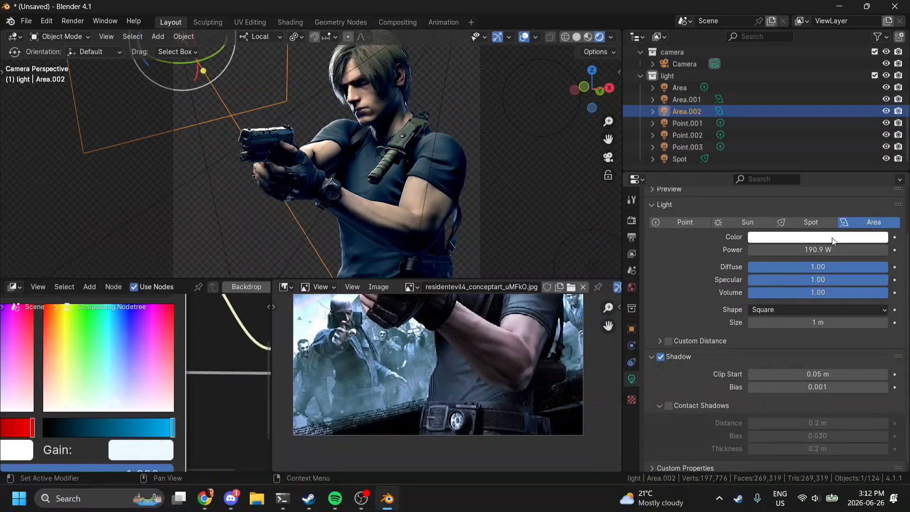
{"action": "left_click", "coordinate": [807, 237]}
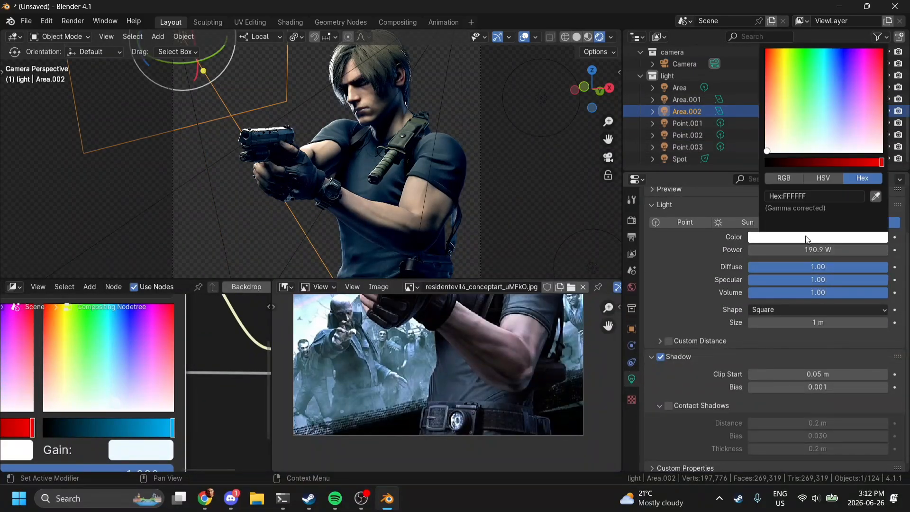
{"action": "left_click", "coordinate": [777, 134]}
{"action": "left_click", "coordinate": [781, 125]}
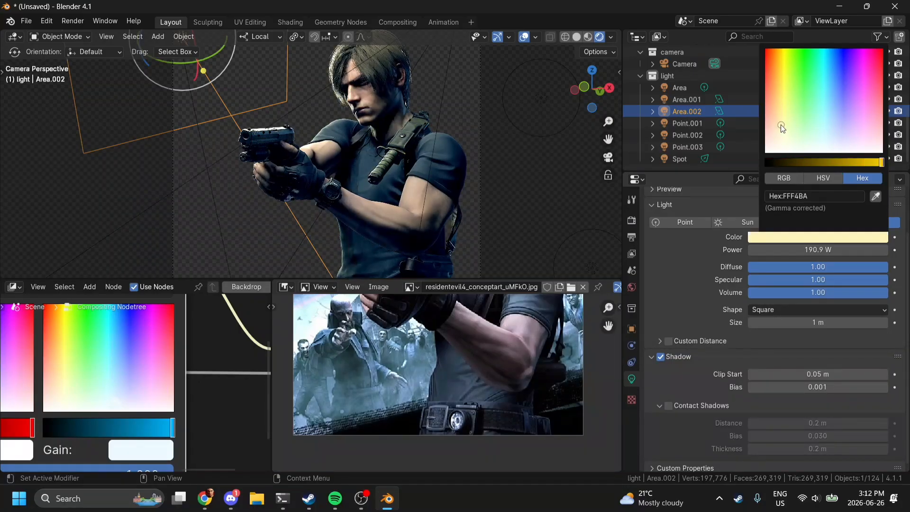
- Shift the Area.002 light's color to a warmer pale orange and compare the character with the concept art
{"action": "left_click", "coordinate": [778, 111]}
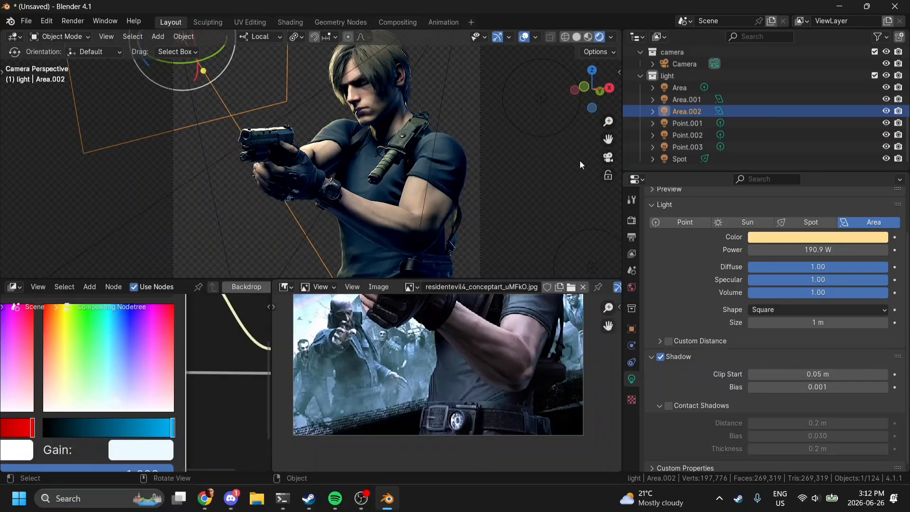
{"action": "scroll", "coordinate": [590, 174], "scroll_direction": "up", "scroll_amount": 2}
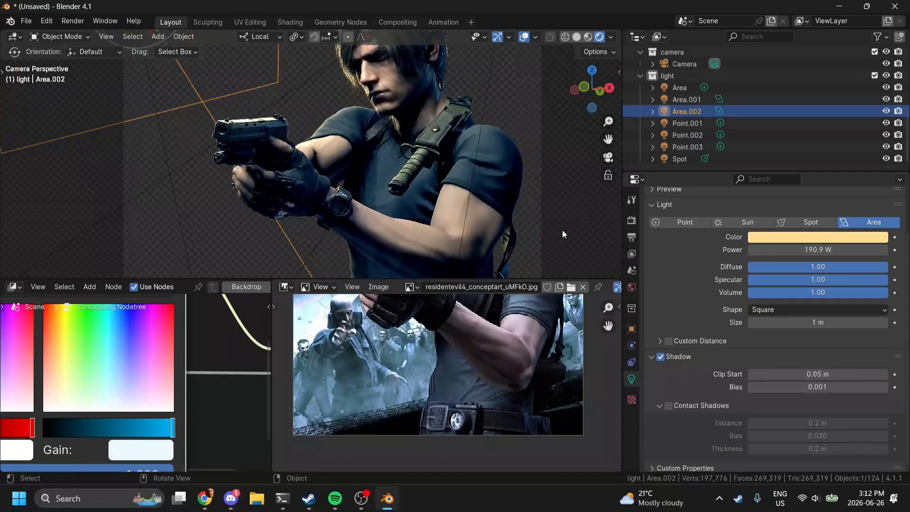
{"action": "scroll", "coordinate": [538, 304], "scroll_direction": "up", "scroll_amount": 3}
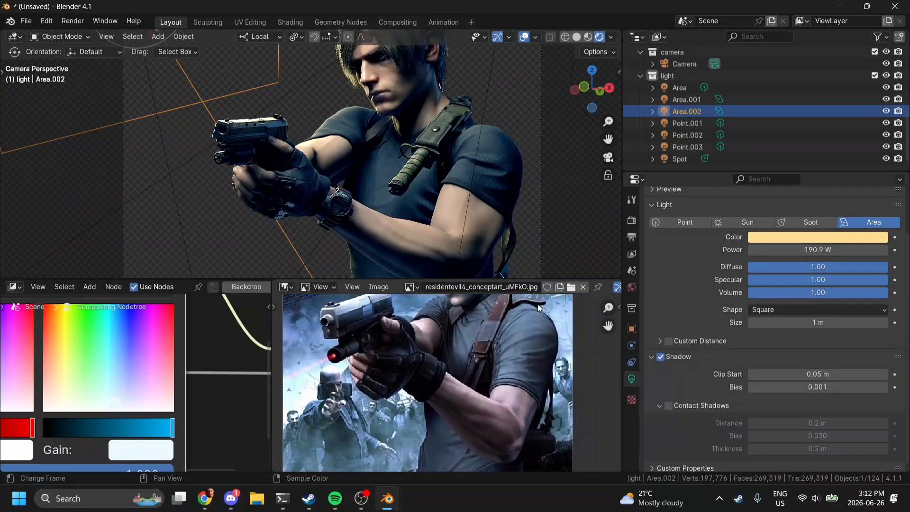
{"action": "scroll", "coordinate": [538, 308], "scroll_direction": "up", "scroll_amount": 3}
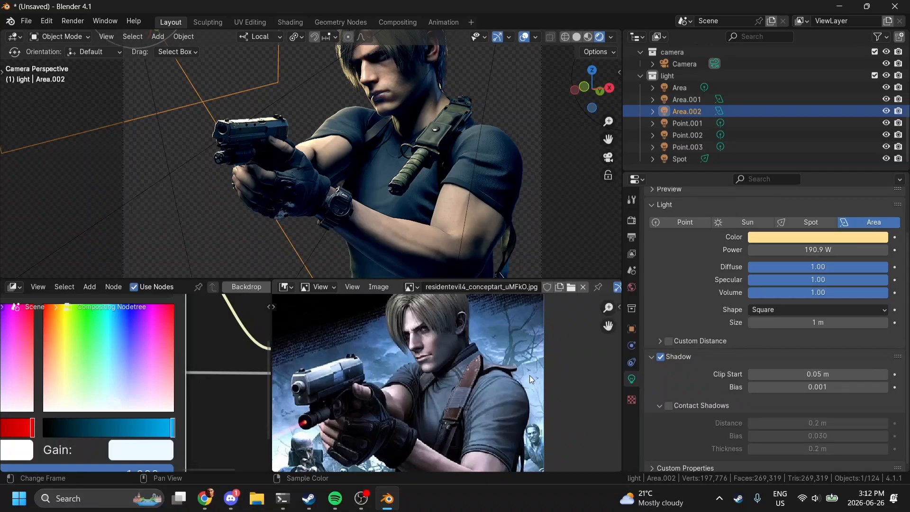
{"action": "scroll", "coordinate": [582, 146], "scroll_direction": "down", "scroll_amount": 5}
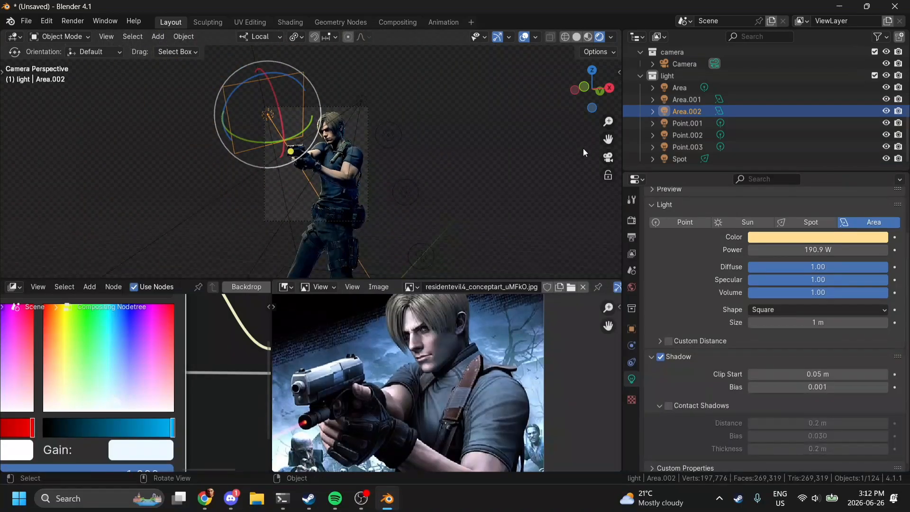
- Add a point light to the light collection from the front view
{"action": "left_click", "coordinate": [551, 207]}
{"action": "left_click_drag", "start_coordinate": [594, 99], "coordinate": [440, 104]}
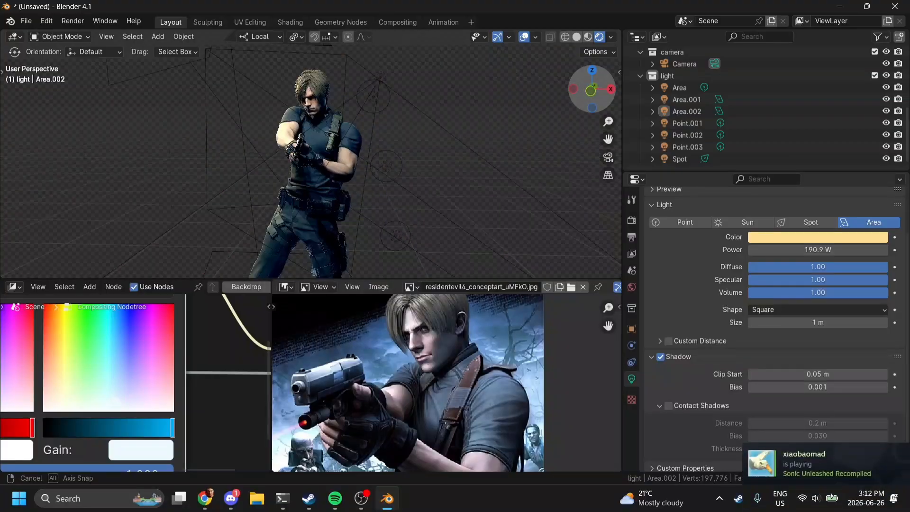
{"action": "left_click", "coordinate": [680, 74]}
{"action": "left_click", "coordinate": [591, 90]}
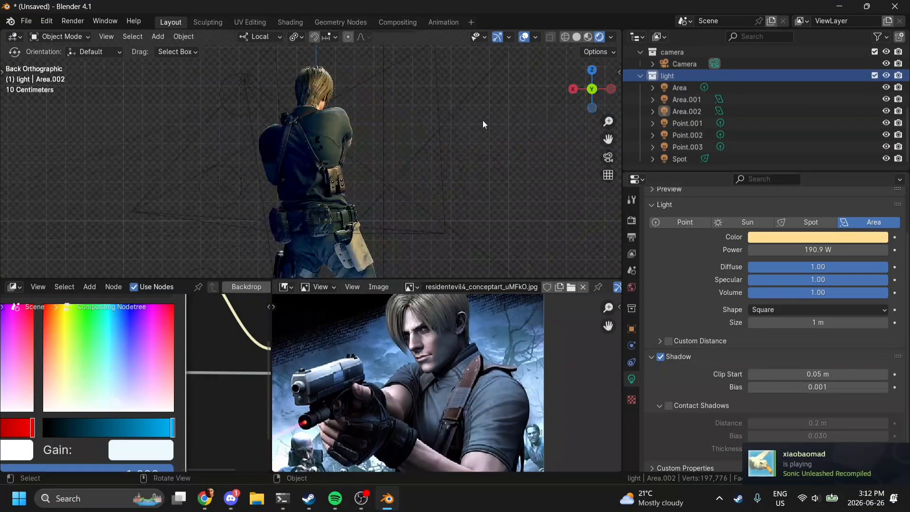
{"action": "left_click", "coordinate": [591, 89]}
{"action": "scroll", "coordinate": [436, 121], "scroll_direction": "down", "scroll_amount": 3}
{"action": "key", "text": "shift+a"}
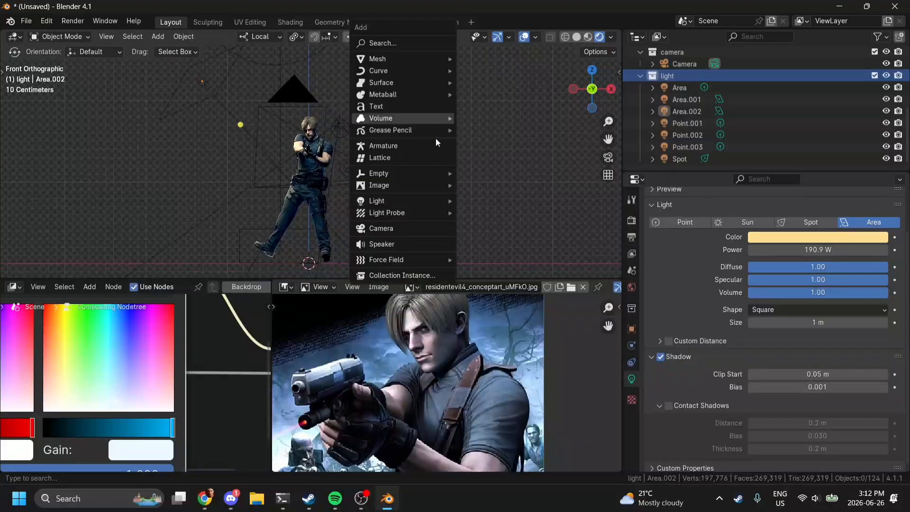
{"action": "mouse_move", "coordinate": [438, 204]}
{"action": "left_click", "coordinate": [486, 200]}
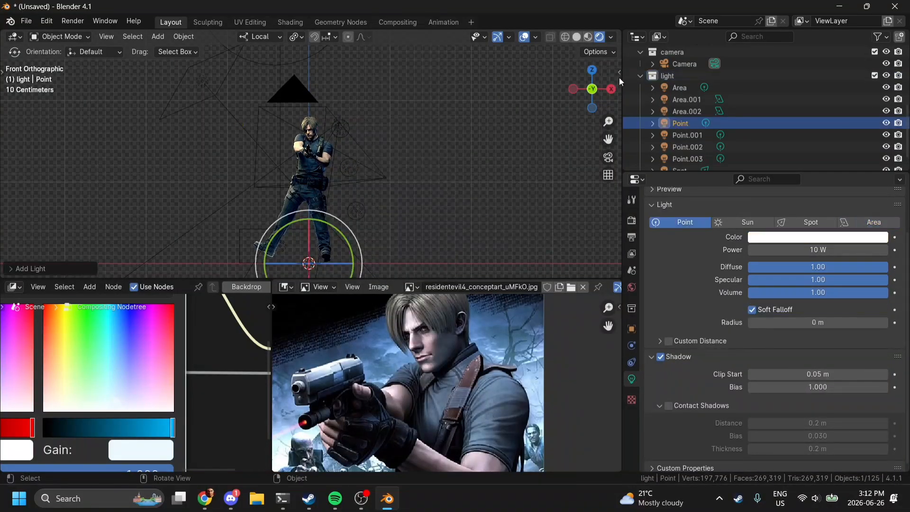
- Raise the new point light to head height in front of the character and shift it to the gun-arm side
{"action": "left_click", "coordinate": [610, 89]}
{"action": "key", "text": "g"}
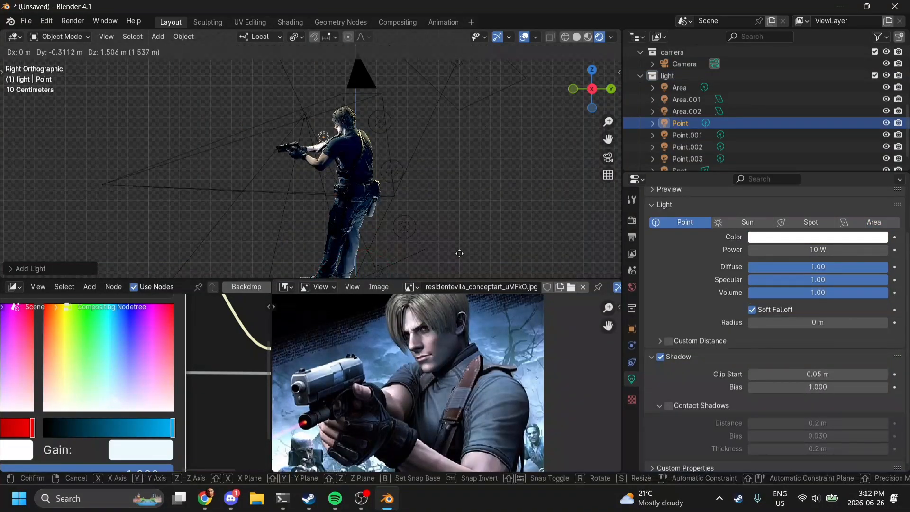
{"action": "left_click", "coordinate": [462, 240]}
{"action": "scroll", "coordinate": [461, 238], "scroll_direction": "up", "scroll_amount": 3}
{"action": "left_click", "coordinate": [573, 89]}
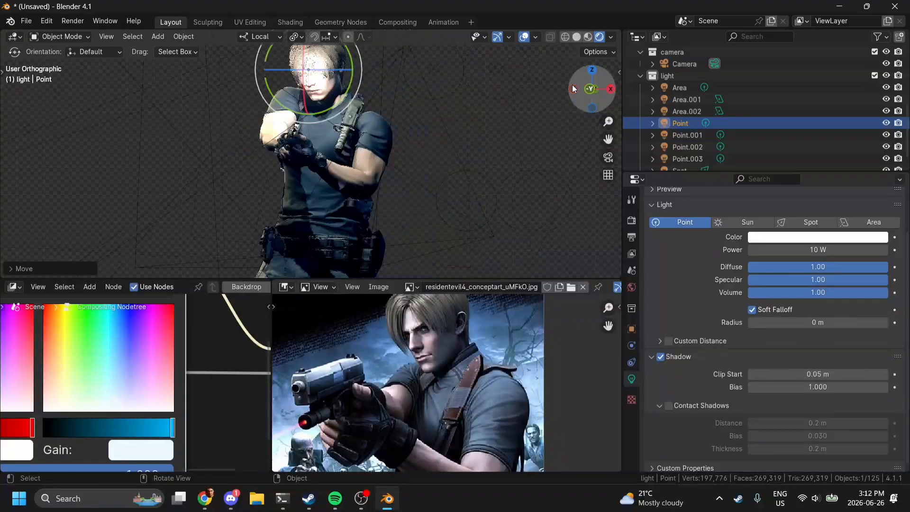
{"action": "key", "text": "g"}
{"action": "left_click", "coordinate": [417, 124]}
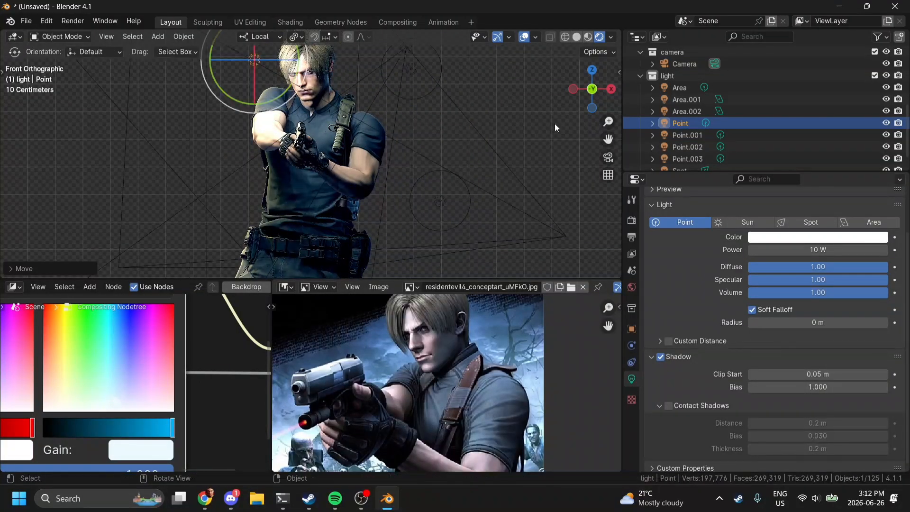
- Adjust the new point light's position beside the face while checking the facial shading through the camera
{"action": "left_click", "coordinate": [608, 157]}
{"action": "scroll", "coordinate": [595, 134], "scroll_direction": "up", "scroll_amount": 4}
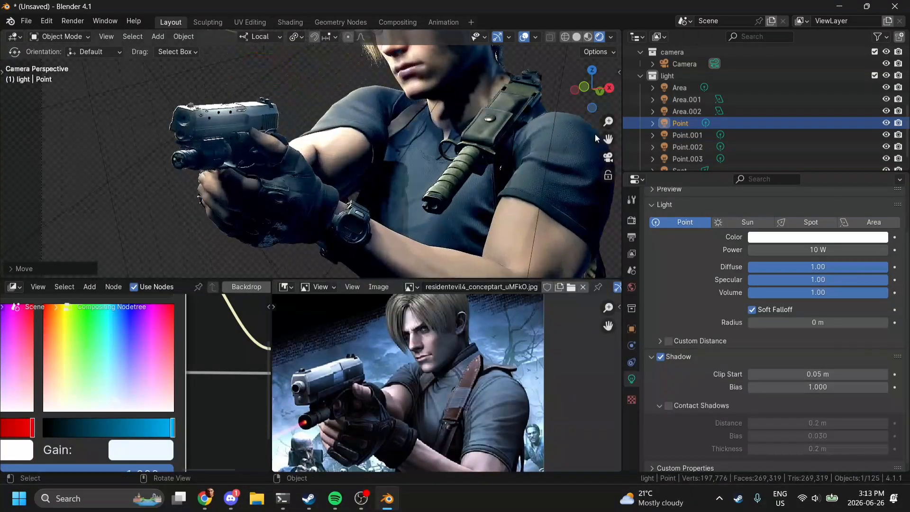
{"action": "left_click_drag", "start_coordinate": [608, 137], "coordinate": [580, 262]}
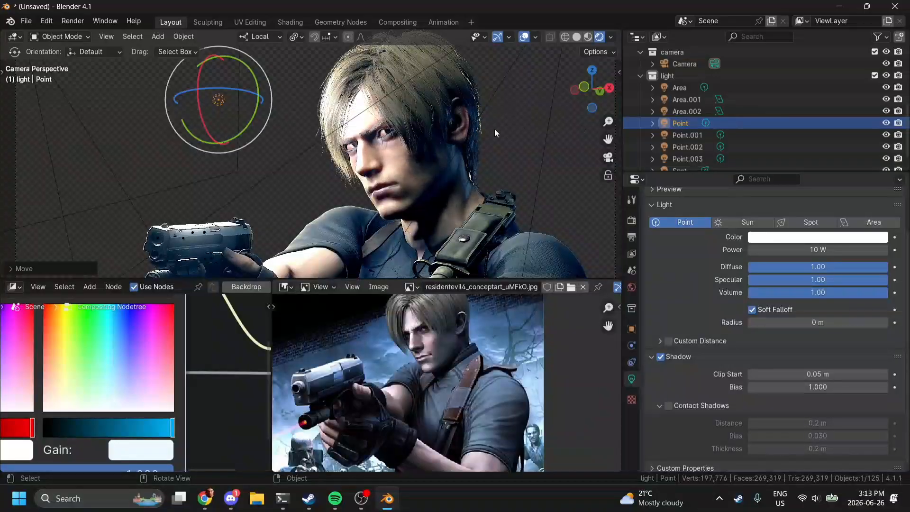
{"action": "scroll", "coordinate": [493, 129], "scroll_direction": "up", "scroll_amount": 5}
{"action": "key", "text": "g"}
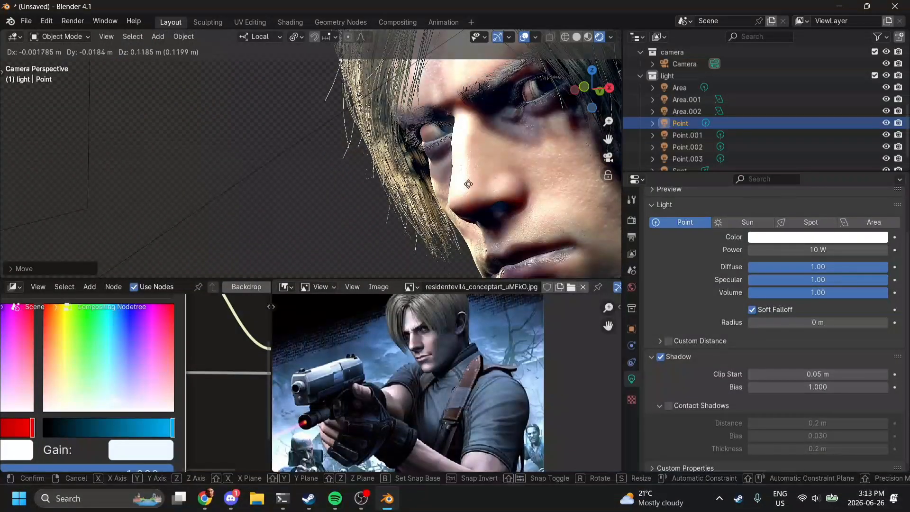
{"action": "left_click", "coordinate": [524, 234]}
- Set the new point light's shadow bias to 0.001
{"action": "scroll", "coordinate": [524, 235], "scroll_direction": "down", "scroll_amount": 3}
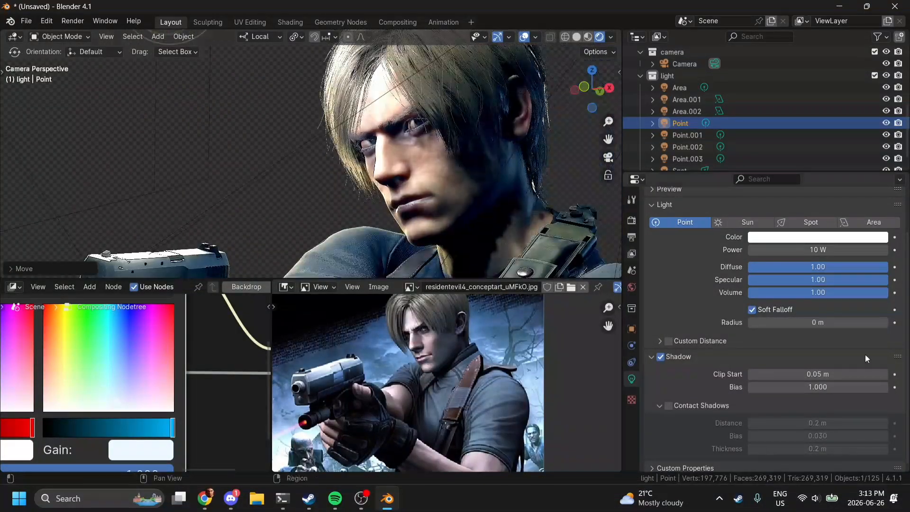
{"action": "left_click", "coordinate": [794, 387]}
{"action": "type", "text": "0.001"}
{"action": "key", "text": "Return"}
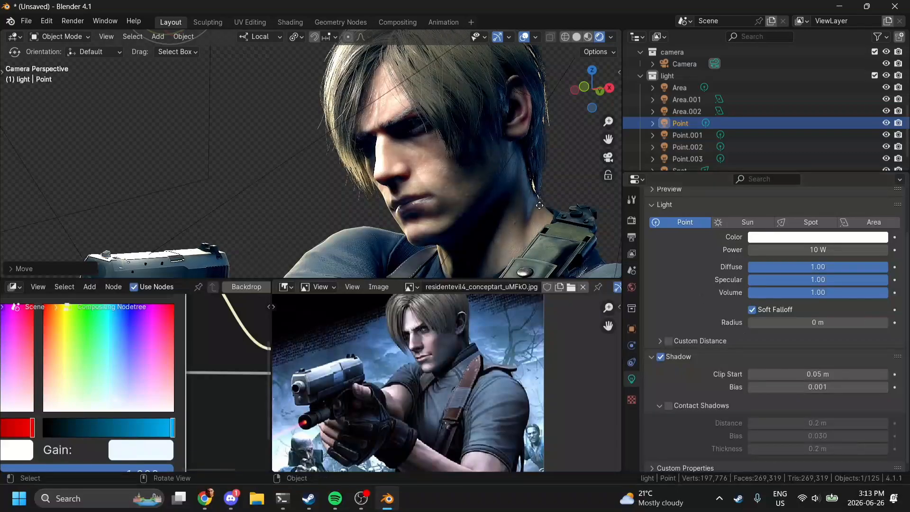
- Move the point light closer to the character's face from the camera and front views, and check it through the camera
{"action": "key", "text": "g"}
{"action": "left_click", "coordinate": [560, 96]}
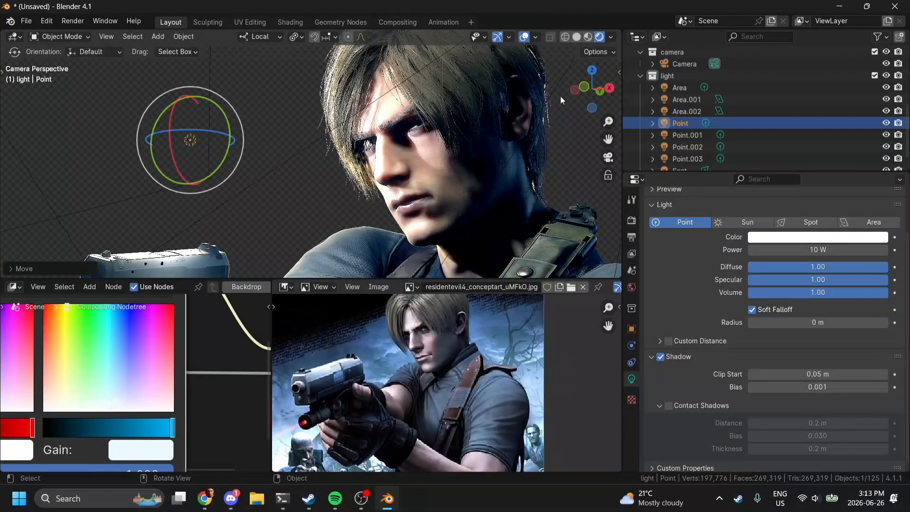
{"action": "scroll", "coordinate": [560, 96], "scroll_direction": "down", "scroll_amount": 3}
{"action": "left_click", "coordinate": [584, 87]}
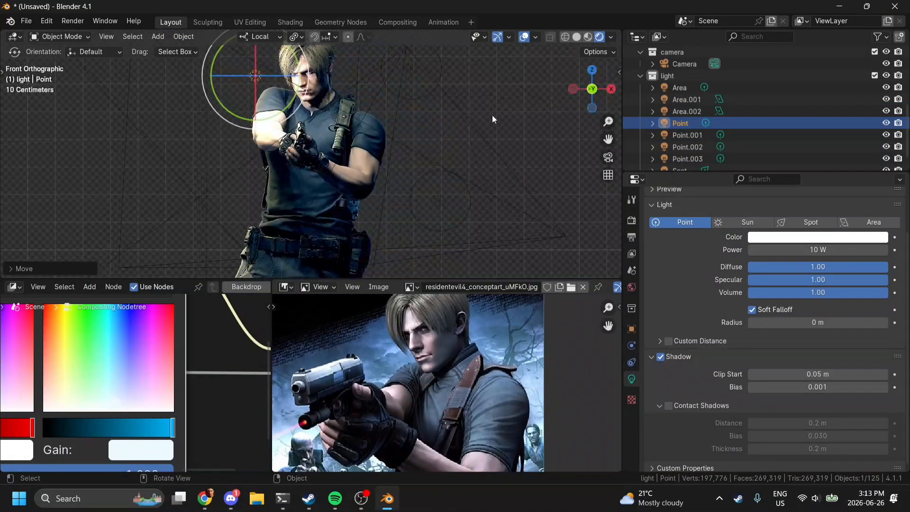
{"action": "key", "text": "g"}
{"action": "left_click", "coordinate": [539, 100]}
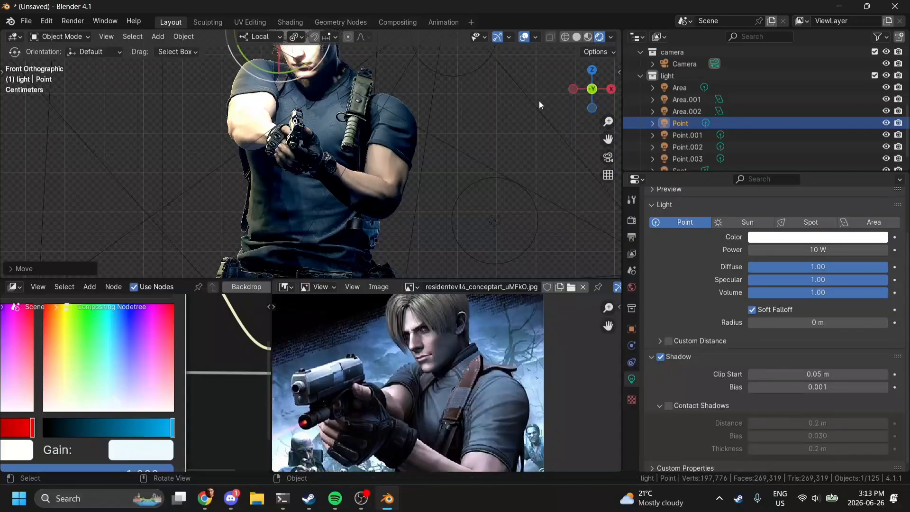
{"action": "left_click", "coordinate": [609, 158]}
{"action": "scroll", "coordinate": [586, 152], "scroll_direction": "up", "scroll_amount": 8}
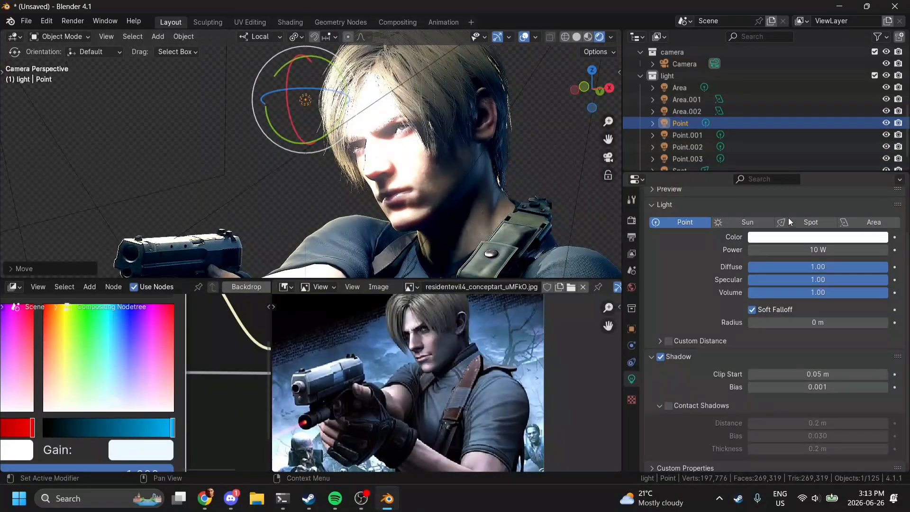
- Reduce the new point light's power to 900 mW and tint its color pale warm yellow FFEFC8
{"action": "left_click_drag", "start_coordinate": [817, 250], "coordinate": [777, 249]}
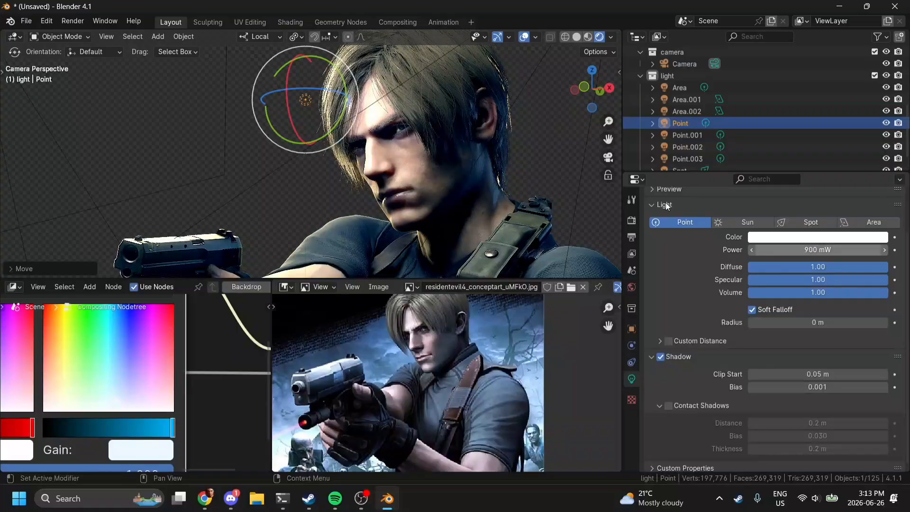
{"action": "left_click", "coordinate": [789, 237]}
{"action": "left_click", "coordinate": [779, 131]}
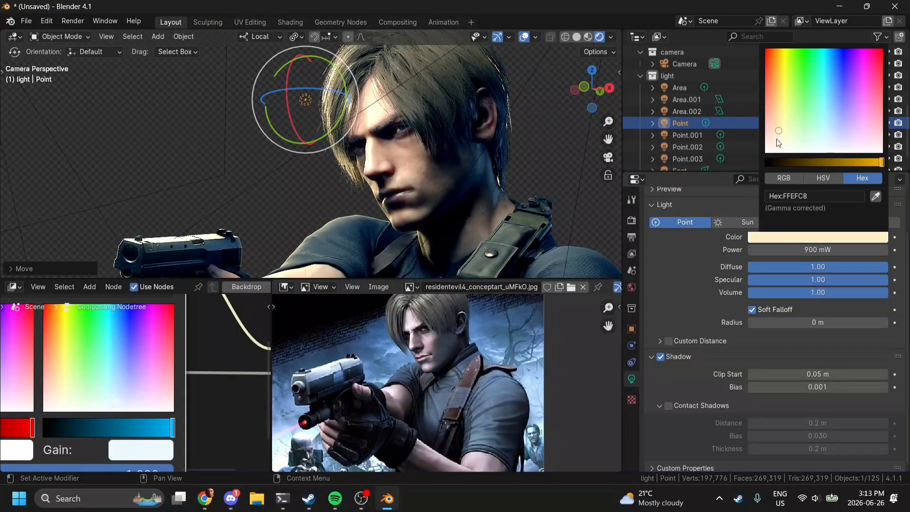
- Deselect the light and examine the lit character through the camera in a maximized viewport
{"action": "scroll", "coordinate": [502, 121], "scroll_direction": "down", "scroll_amount": 5}
{"action": "left_click", "coordinate": [519, 140]}
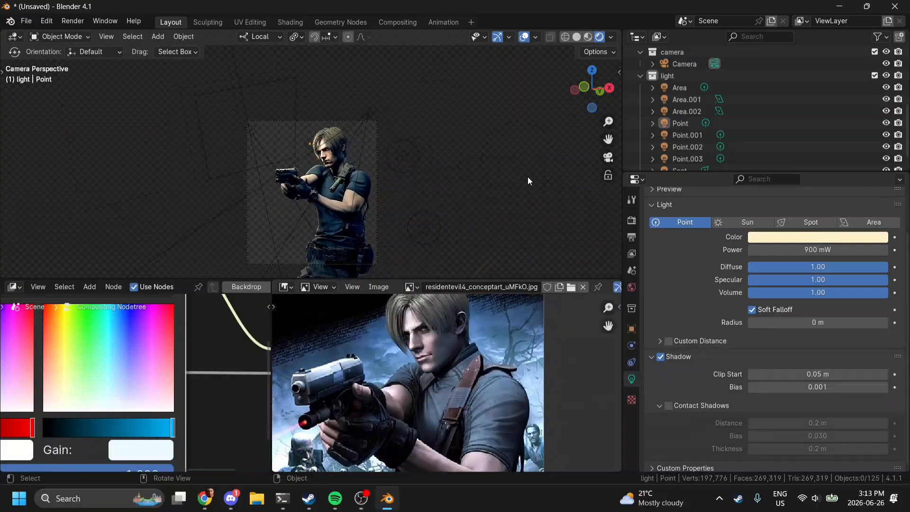
{"action": "left_click_drag", "start_coordinate": [608, 138], "coordinate": [604, 99]}
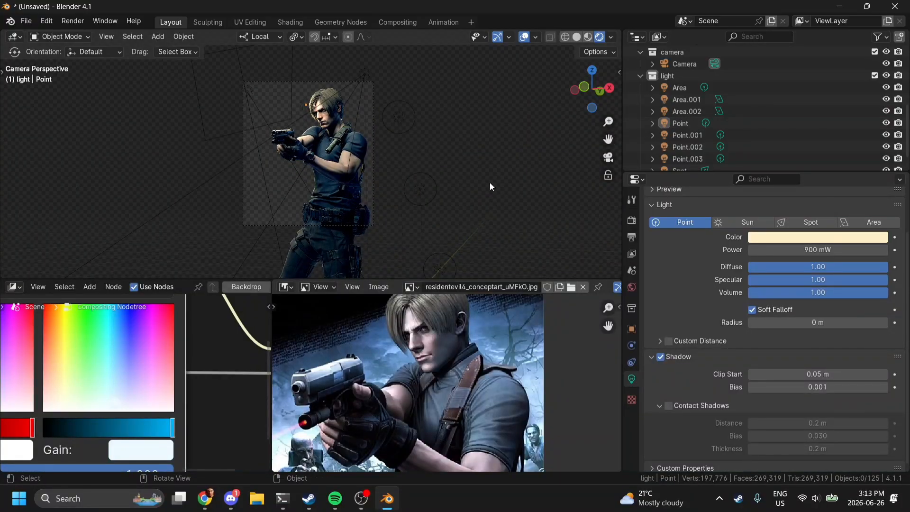
{"action": "key", "text": "ctrl+space"}
{"action": "scroll", "coordinate": [490, 182], "scroll_direction": "up", "scroll_amount": 6}
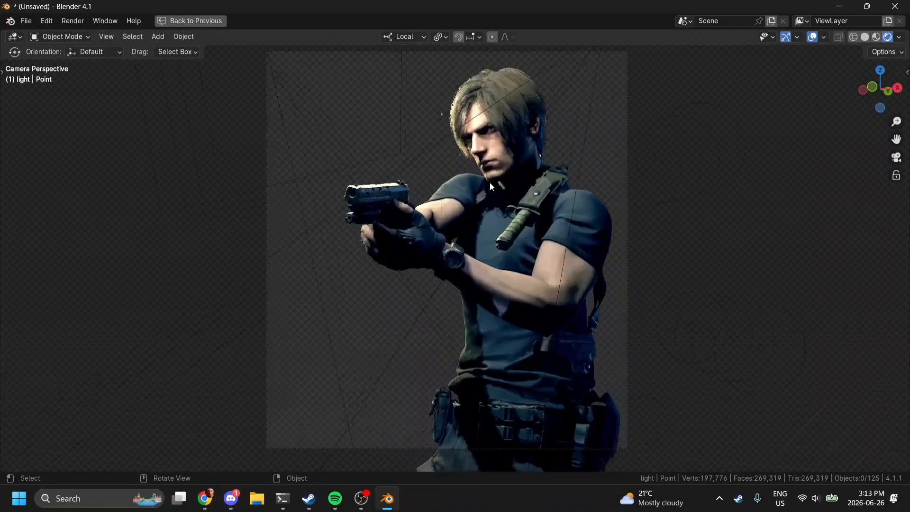
{"action": "scroll", "coordinate": [490, 182], "scroll_direction": "down", "scroll_amount": 2}
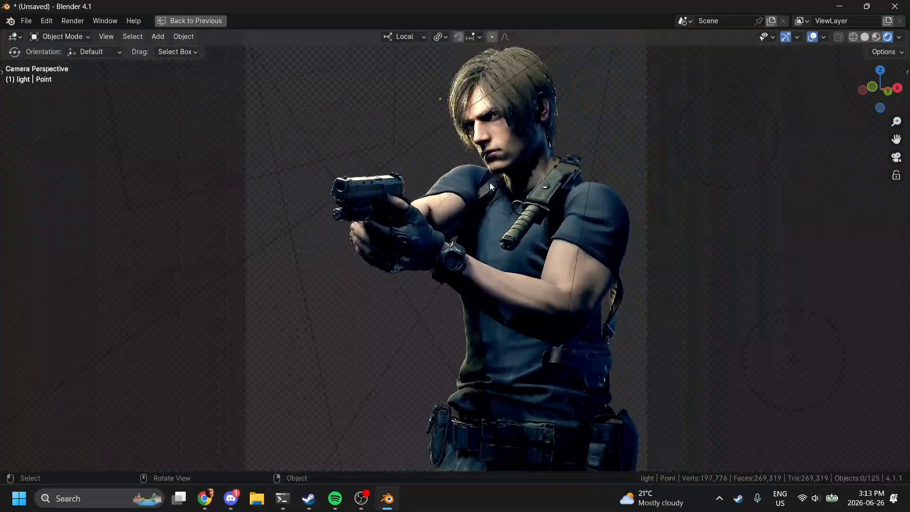
{"action": "scroll", "coordinate": [490, 183], "scroll_direction": "down", "scroll_amount": 1}
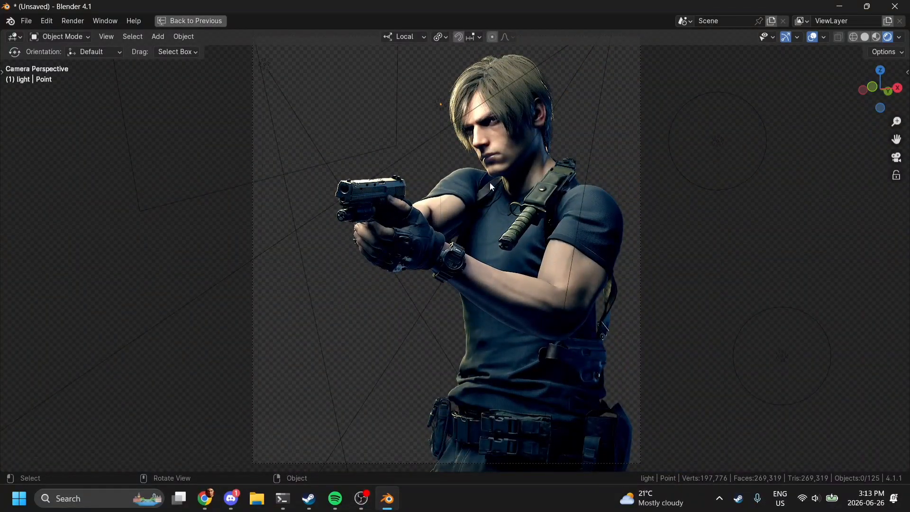
{"action": "key", "text": "ctrl+space"}
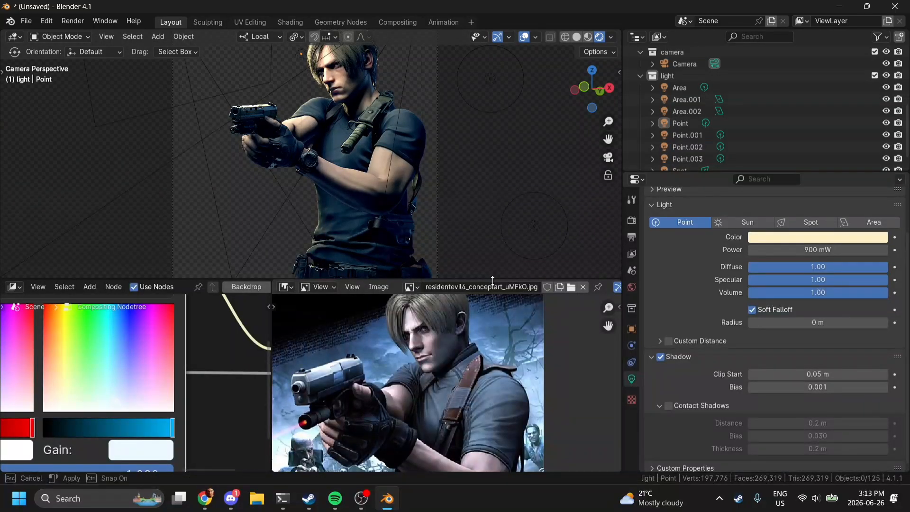
- Enlarge the 3D viewport over the lower editors and view the Point.002 light from the character's side
{"action": "left_click_drag", "start_coordinate": [493, 280], "coordinate": [492, 409]}
{"action": "left_click", "coordinate": [505, 303]}
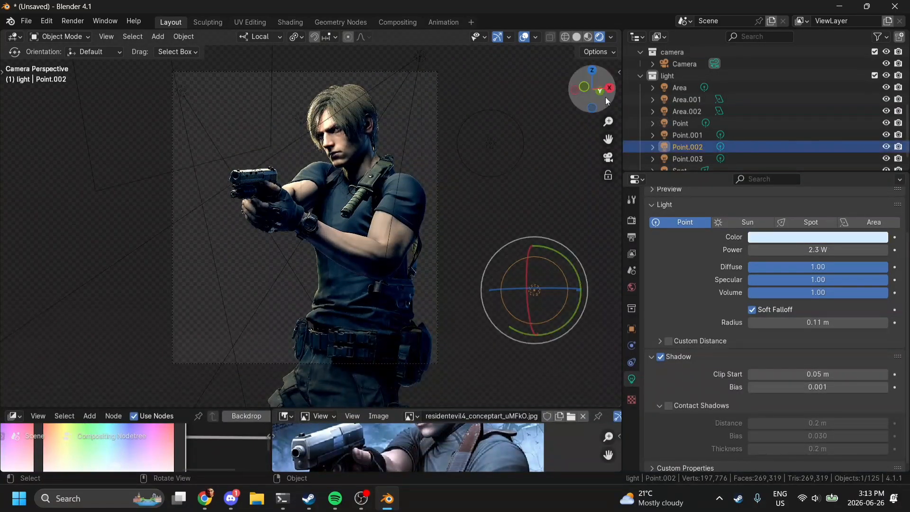
{"action": "left_click", "coordinate": [574, 87]}
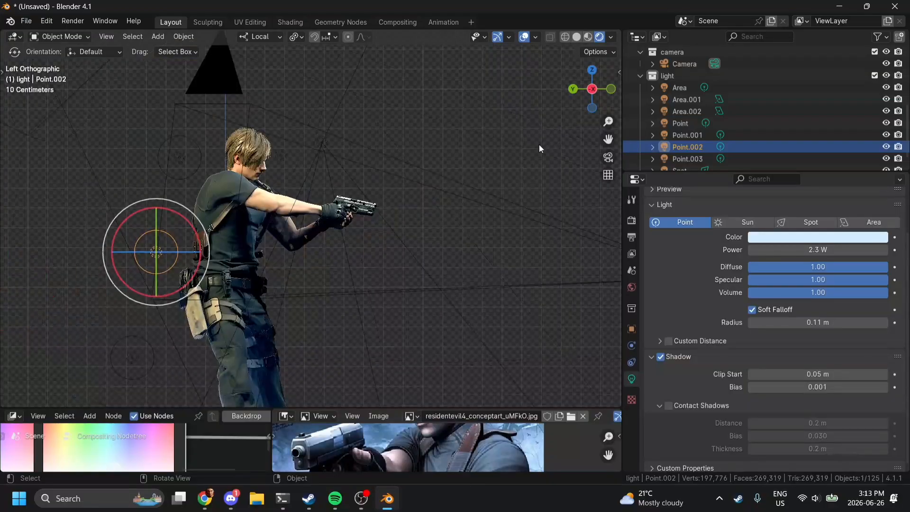
- Show the scene's render settings to examine the EEVEE options
{"action": "scroll", "coordinate": [539, 145], "scroll_direction": "down", "scroll_amount": 1}
{"action": "key", "text": "shift+a"}
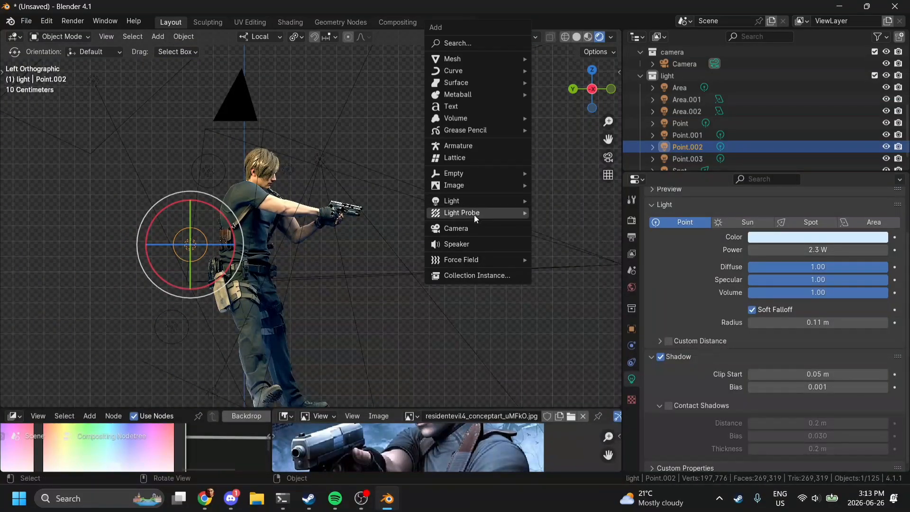
{"action": "left_click", "coordinate": [631, 221]}
{"action": "scroll", "coordinate": [798, 252], "scroll_direction": "up", "scroll_amount": 3}
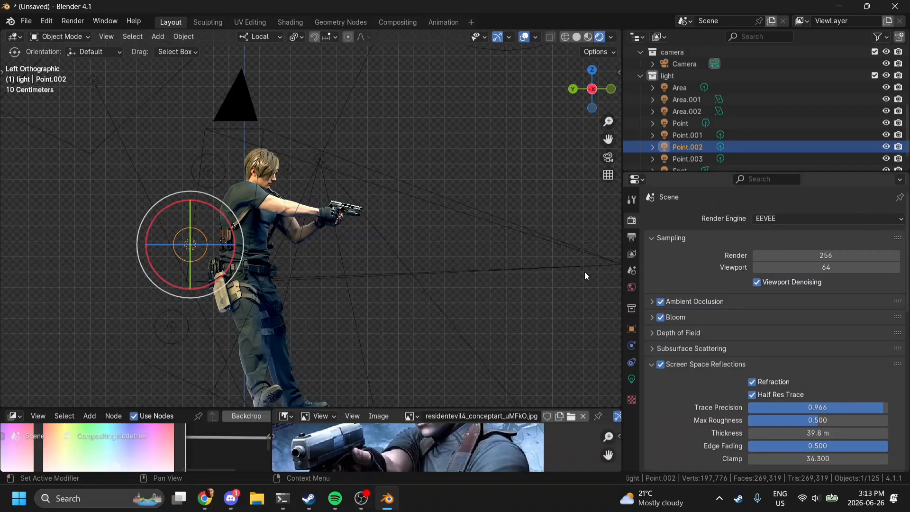
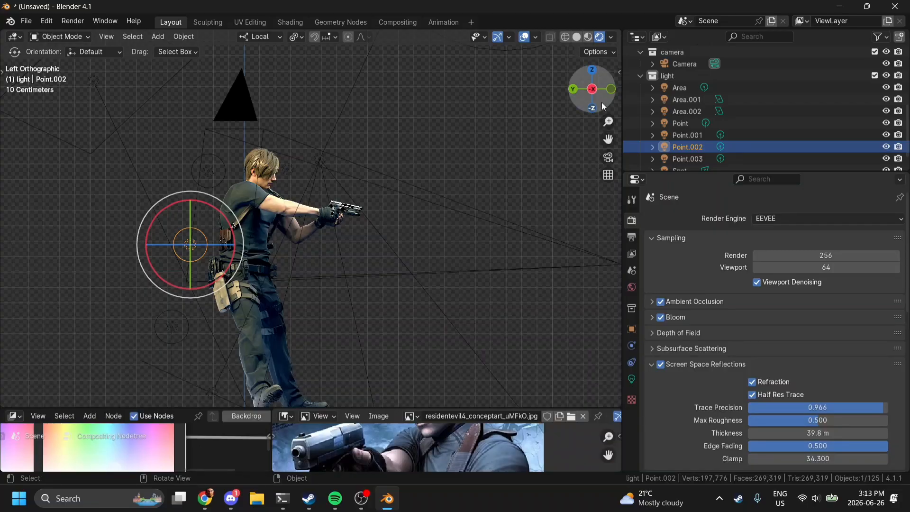
- Add a Volume light probe to the light collection and move it up around the character
{"action": "left_click", "coordinate": [678, 64]}
{"action": "left_click", "coordinate": [658, 75]}
{"action": "scroll", "coordinate": [474, 139], "scroll_direction": "down", "scroll_amount": 3}
{"action": "key", "text": "shift+a"}
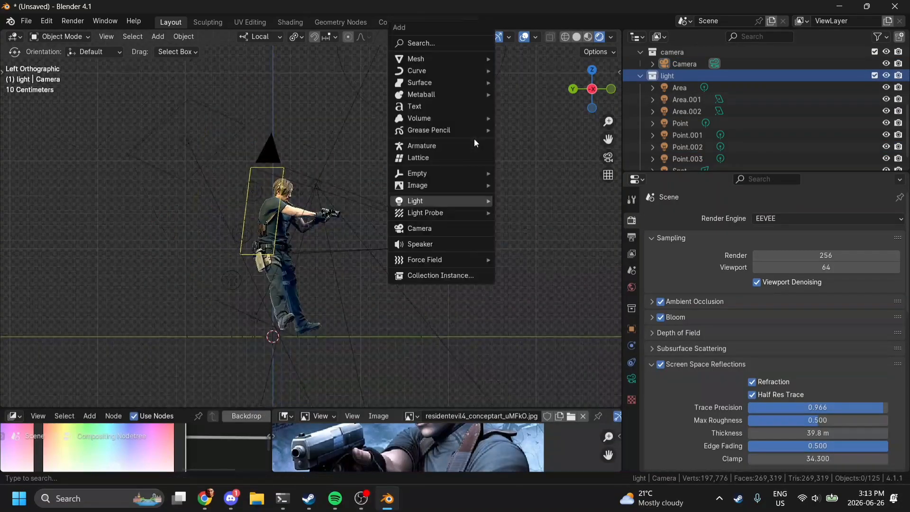
{"action": "mouse_move", "coordinate": [445, 208]}
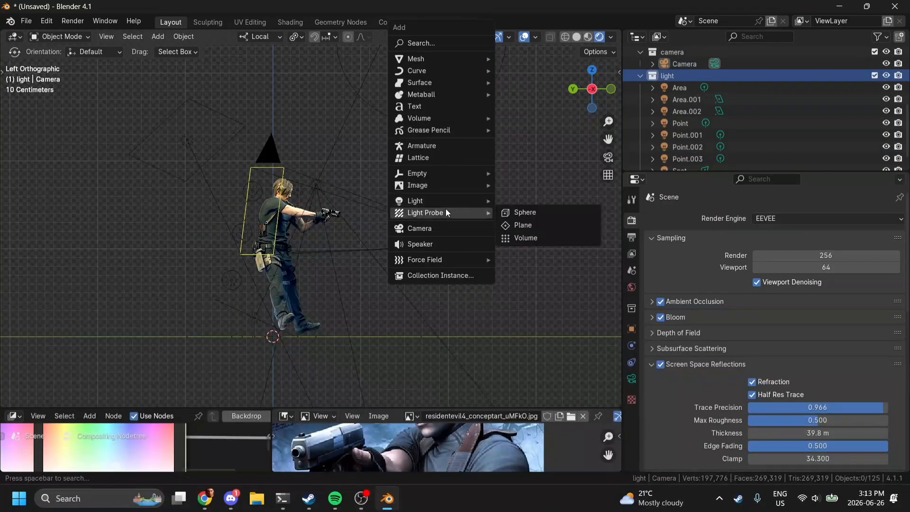
{"action": "left_click", "coordinate": [512, 238]}
{"action": "key", "text": "g"}
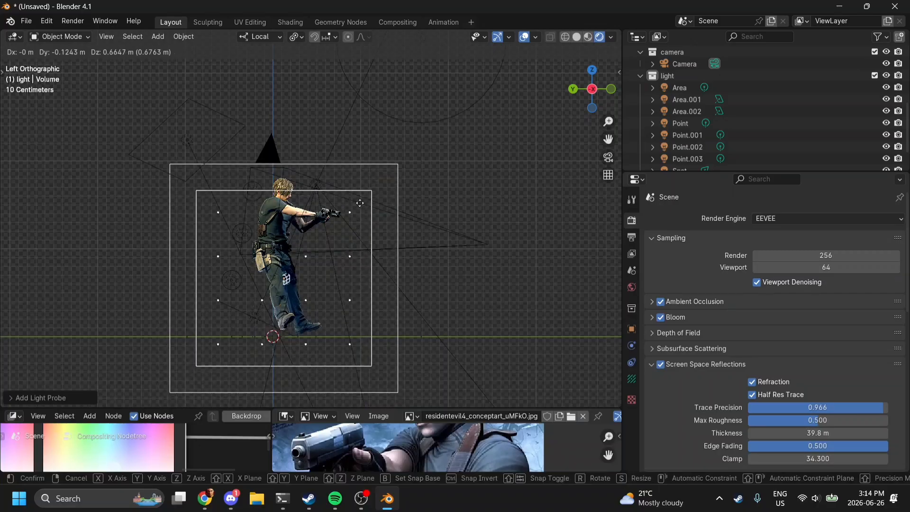
{"action": "left_click", "coordinate": [363, 186]}
- Examine the character with the volume light probe from the front and through the camera
{"action": "left_click_drag", "start_coordinate": [607, 93], "coordinate": [609, 97]}
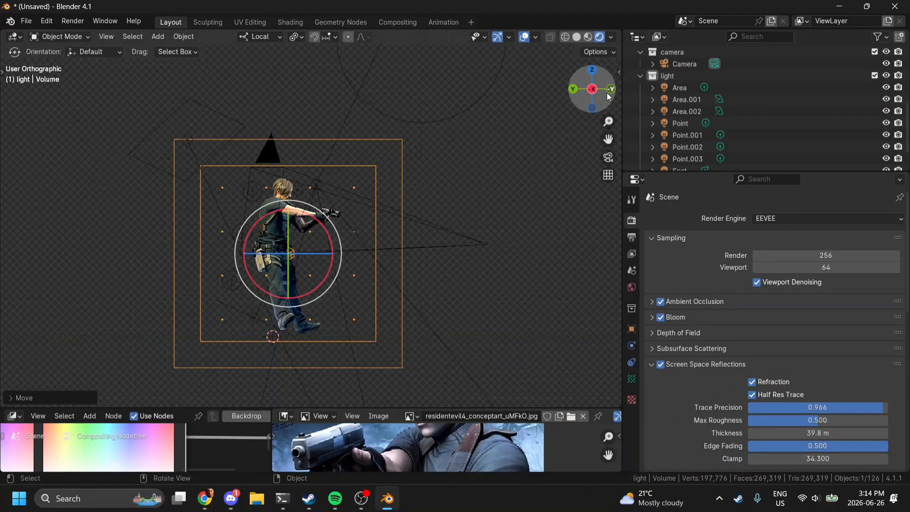
{"action": "left_click", "coordinate": [611, 90]}
{"action": "scroll", "coordinate": [477, 124], "scroll_direction": "up", "scroll_amount": 8}
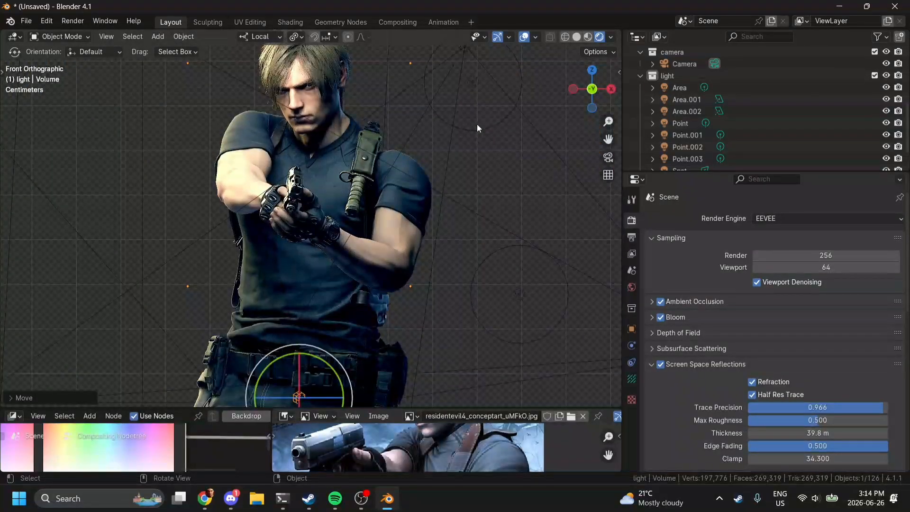
{"action": "scroll", "coordinate": [477, 124], "scroll_direction": "up", "scroll_amount": 6}
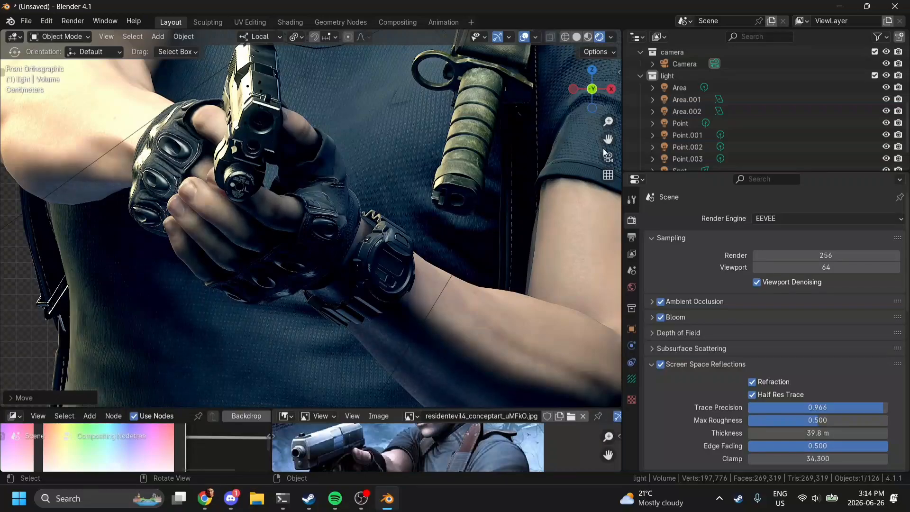
{"action": "left_click", "coordinate": [608, 157]}
{"action": "left_click_drag", "start_coordinate": [608, 139], "coordinate": [608, 138]}
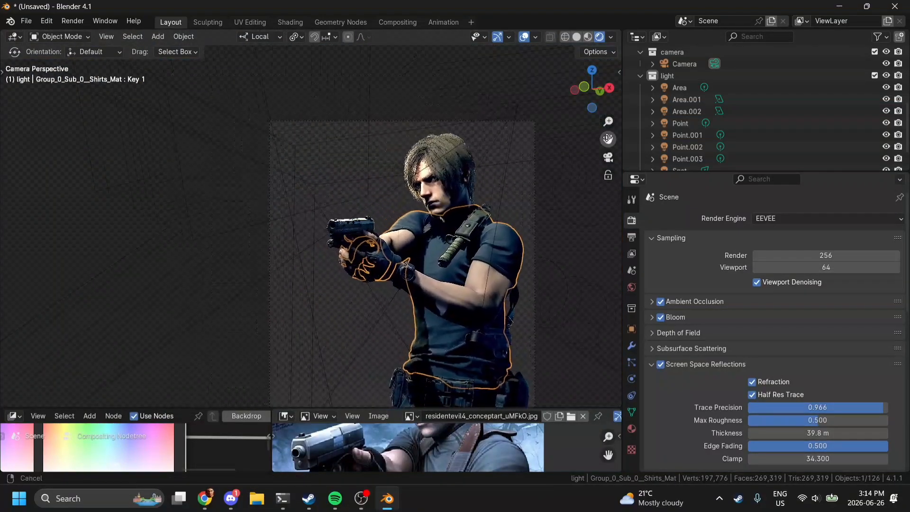
{"action": "scroll", "coordinate": [498, 184], "scroll_direction": "up", "scroll_amount": 4}
- Narrow the volume light probe along its local X axis and shift it sideways around the character in front view
{"action": "left_click", "coordinate": [440, 144]}
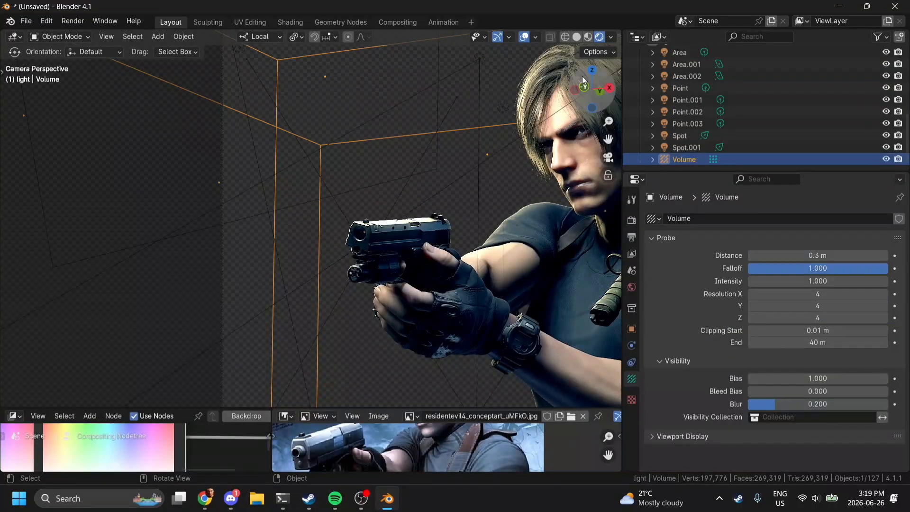
{"action": "left_click", "coordinate": [582, 76]}
{"action": "scroll", "coordinate": [582, 76], "scroll_direction": "up", "scroll_amount": 4}
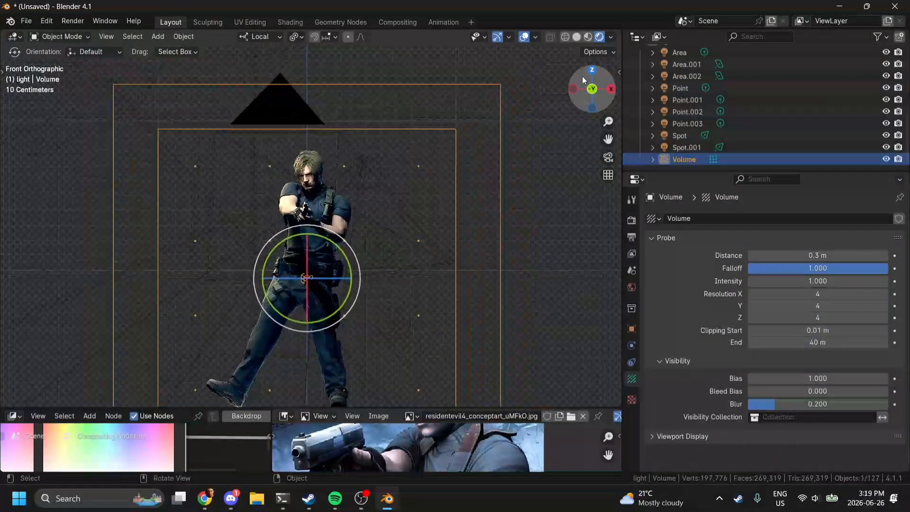
{"action": "key", "text": "g"}
{"action": "key", "text": "x"}
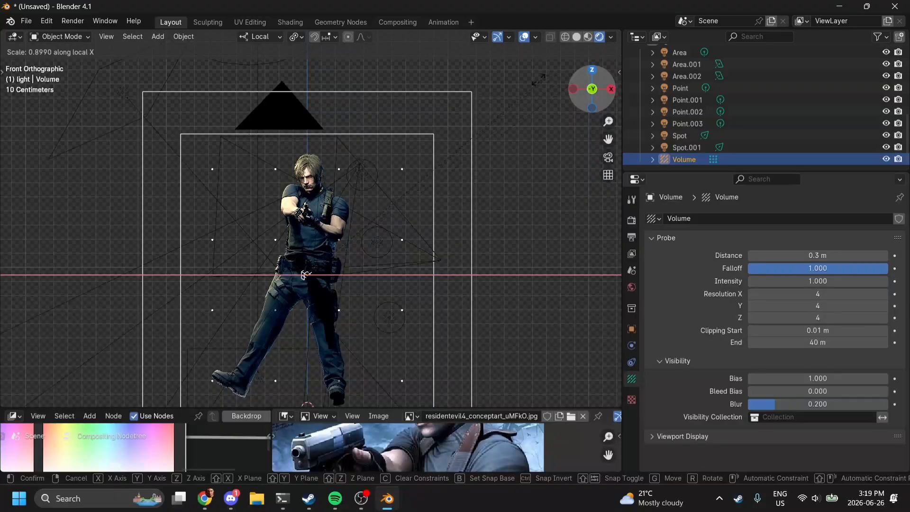
{"action": "left_click", "coordinate": [459, 76]}
{"action": "key", "text": "g"}
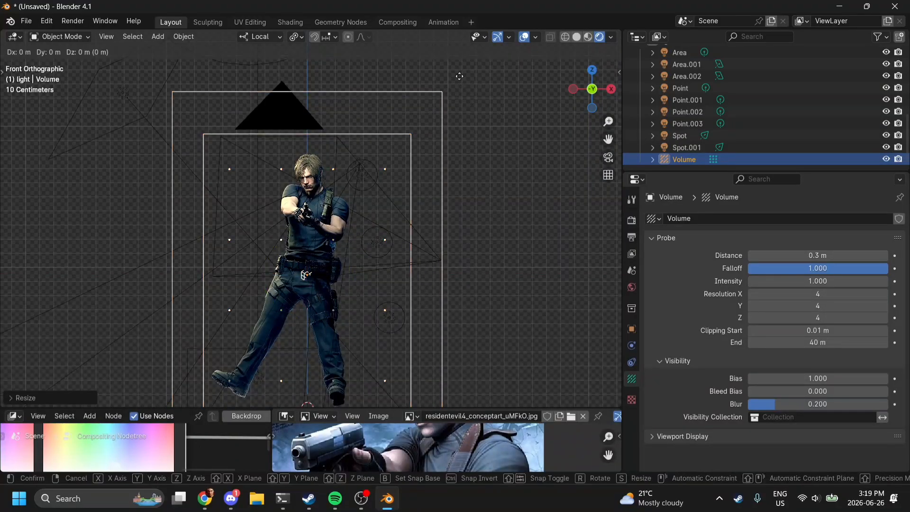
{"action": "left_click", "coordinate": [441, 77]}
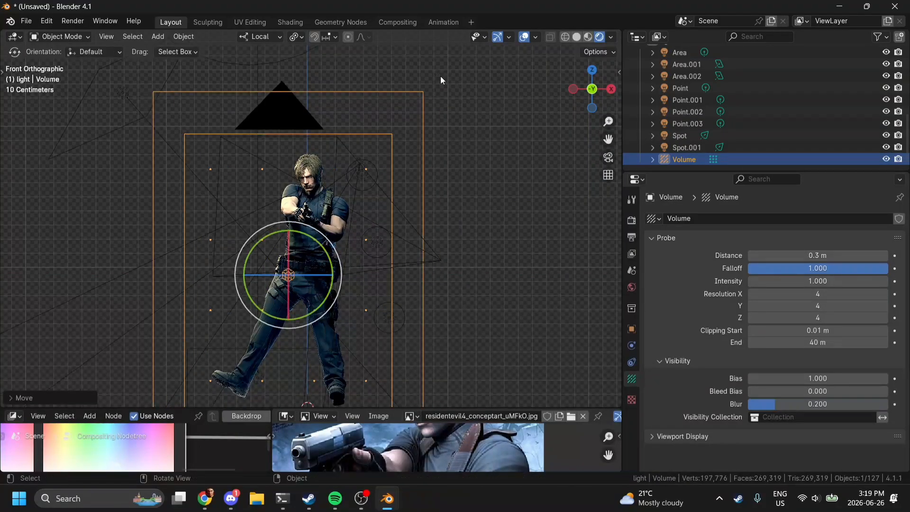
- Scale the volume light probe to about 0.67 along its local Y axis so it fits the character's depth
{"action": "left_click", "coordinate": [573, 88]}
{"action": "key", "text": "s"}
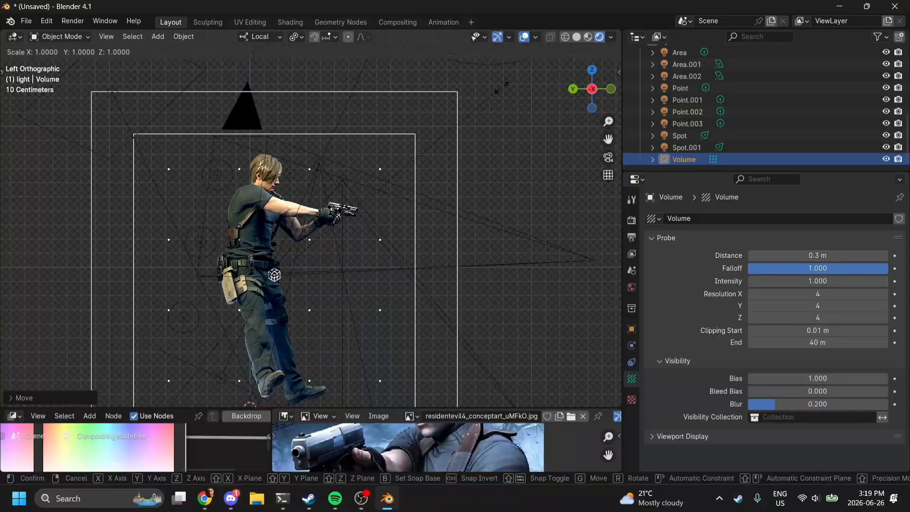
{"action": "key", "text": "y"}
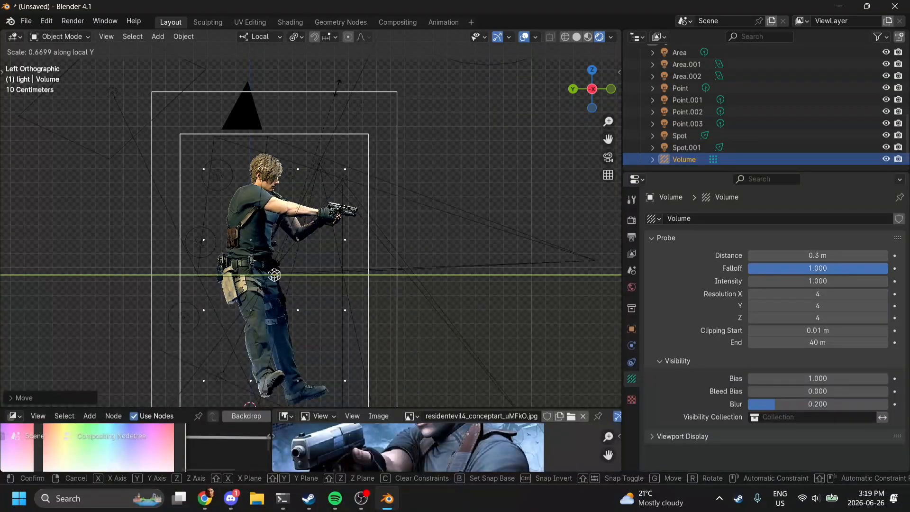
{"action": "left_click", "coordinate": [337, 87]}
{"action": "scroll", "coordinate": [337, 87], "scroll_direction": "down", "scroll_amount": 6}
{"action": "scroll", "coordinate": [452, 173], "scroll_direction": "up", "scroll_amount": 3}
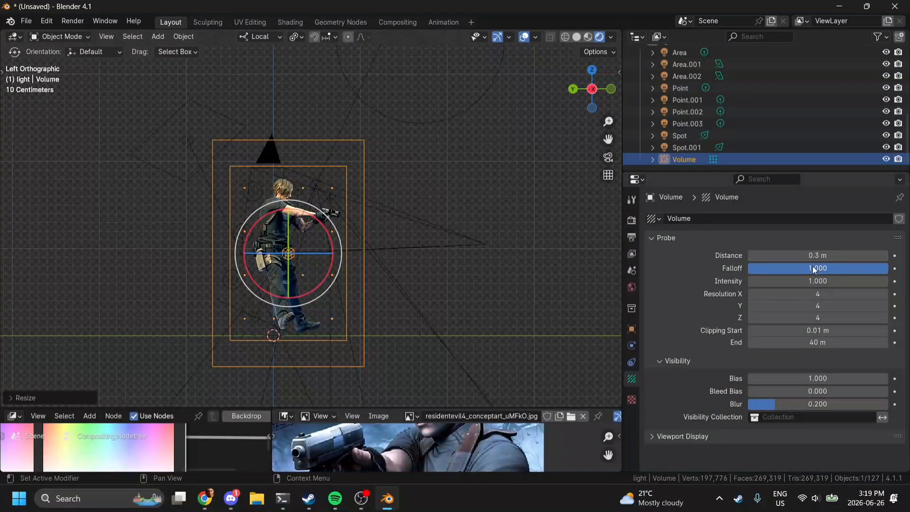
- Try different distance and falloff values on the volume light probe
{"action": "mouse_move", "coordinate": [808, 257]}
{"action": "left_mouse_down"}
{"action": "mouse_move", "coordinate": [801, 256]}
{"action": "mouse_move", "coordinate": [826, 257]}
{"action": "mouse_move", "coordinate": [816, 256]}
{"action": "left_mouse_up"}
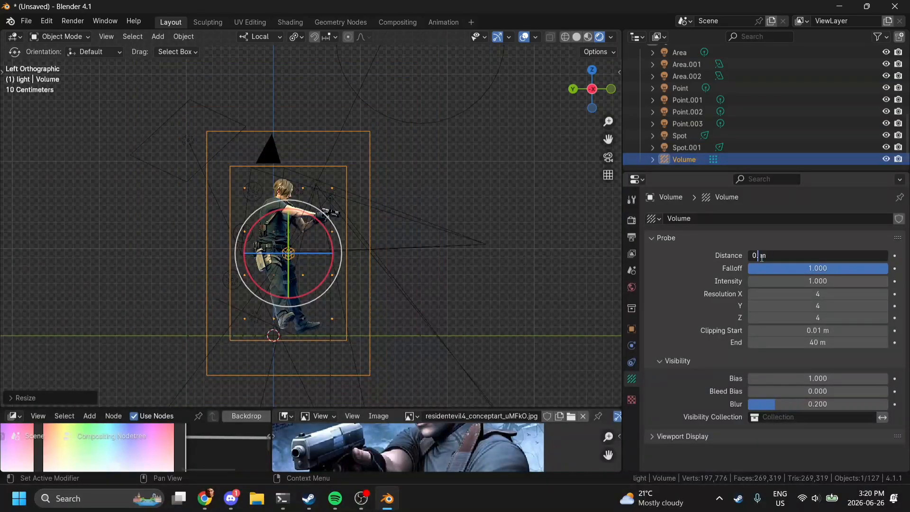
{"action": "key", "text": "Return"}
{"action": "mouse_move", "coordinate": [818, 269]}
{"action": "left_mouse_down"}
{"action": "mouse_move", "coordinate": [678, 268]}
{"action": "mouse_move", "coordinate": [812, 268]}
{"action": "left_mouse_up"}
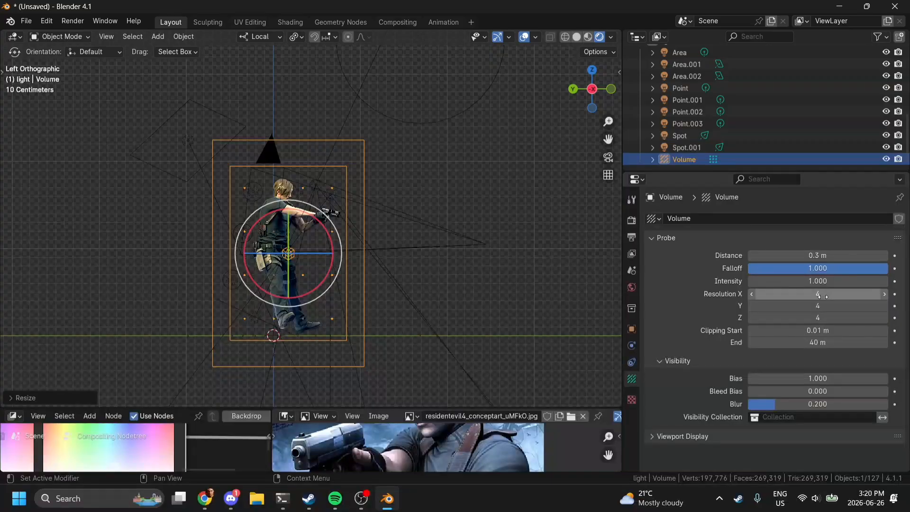
- Check the probe through the camera and from the front, and expand the scene's Indirect Lighting render settings
{"action": "left_click", "coordinate": [609, 158]}
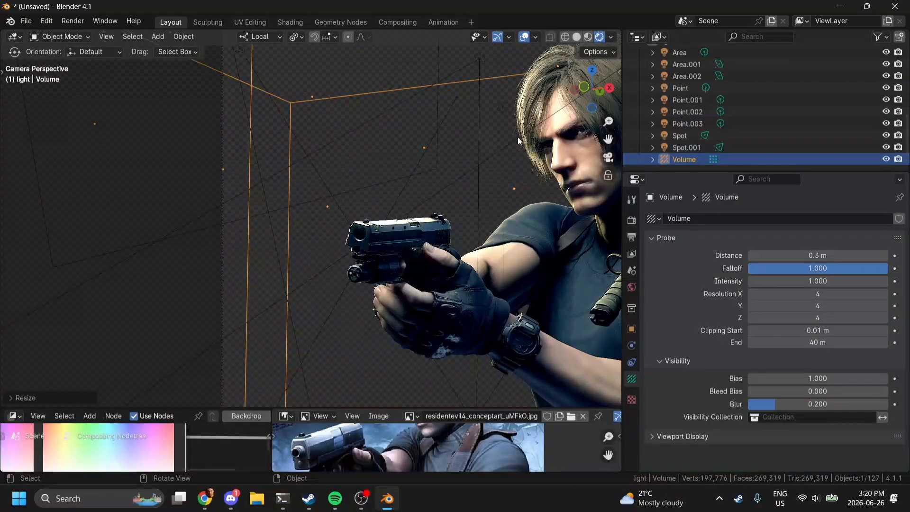
{"action": "left_click", "coordinate": [586, 87]}
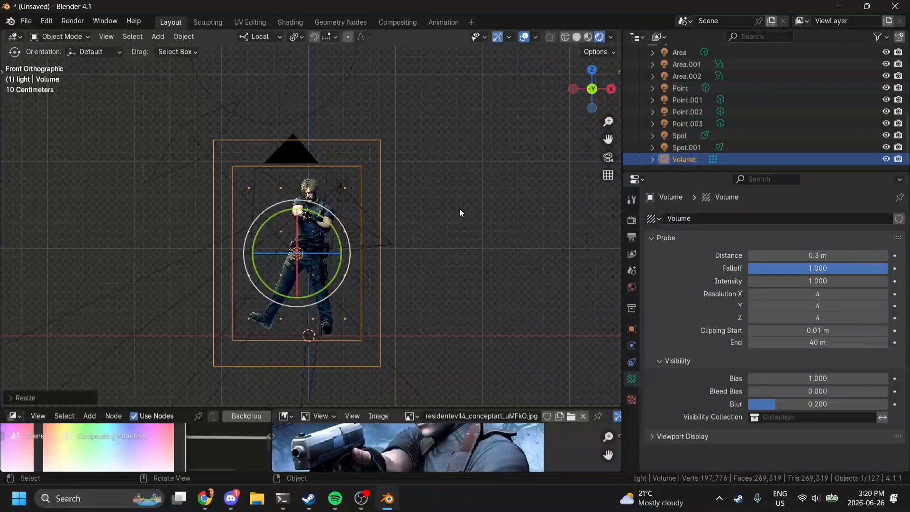
{"action": "scroll", "coordinate": [459, 209], "scroll_direction": "up", "scroll_amount": 2}
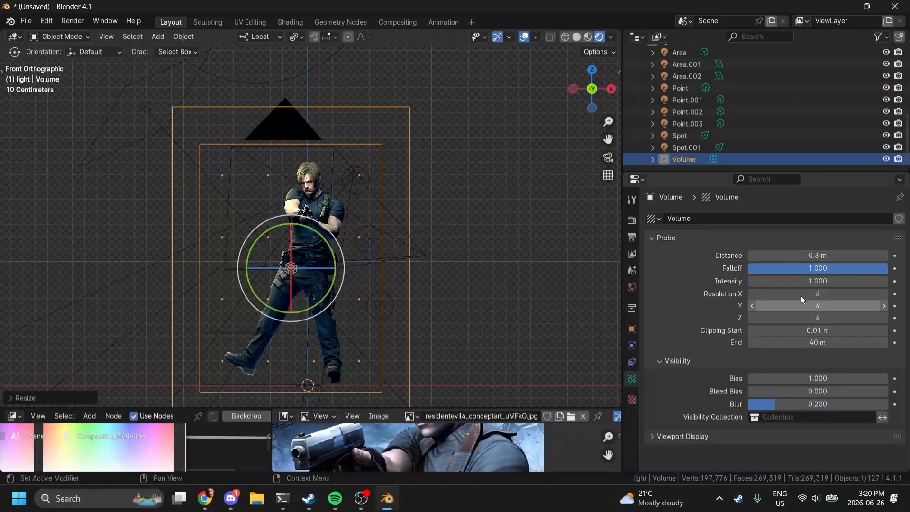
{"action": "left_click", "coordinate": [632, 238]}
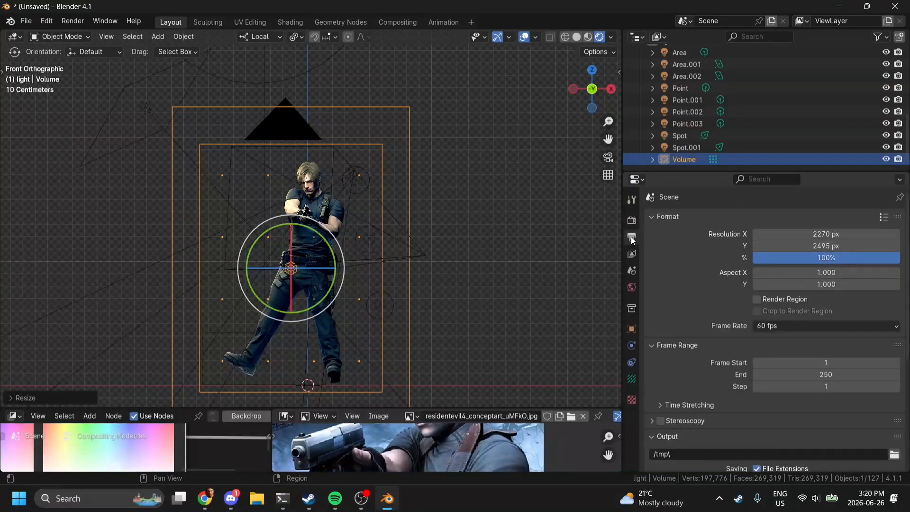
{"action": "left_click", "coordinate": [632, 221]}
{"action": "scroll", "coordinate": [819, 417], "scroll_direction": "down", "scroll_amount": 10}
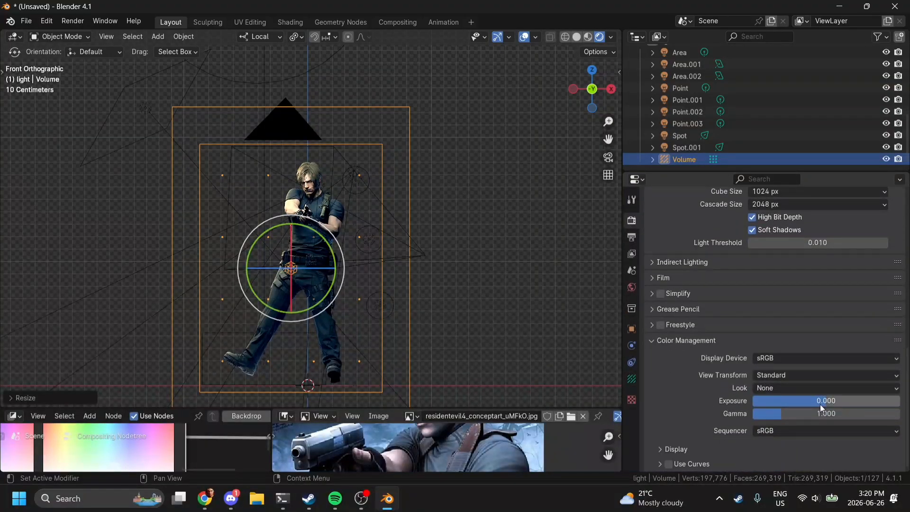
{"action": "left_click", "coordinate": [682, 263]}
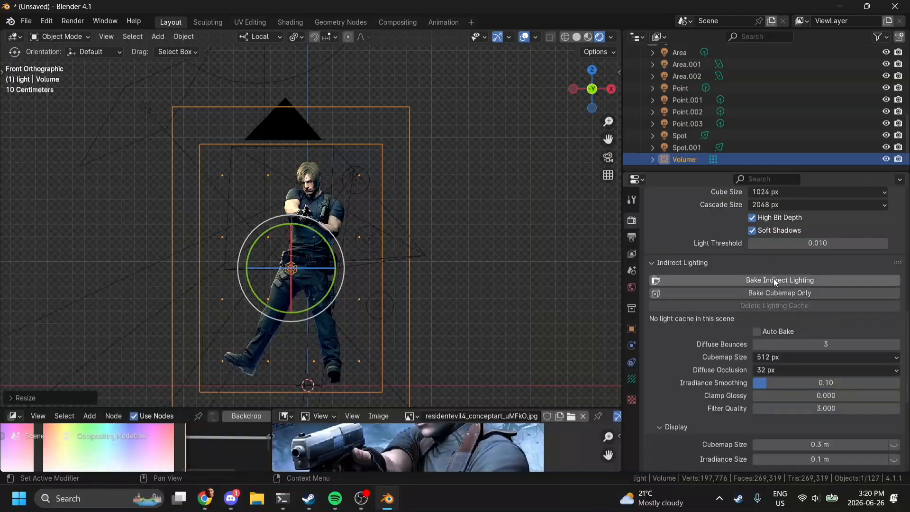
- Make the wep collection active and add a mesh cylinder to it
{"action": "scroll", "coordinate": [734, 92], "scroll_direction": "up", "scroll_amount": 5}
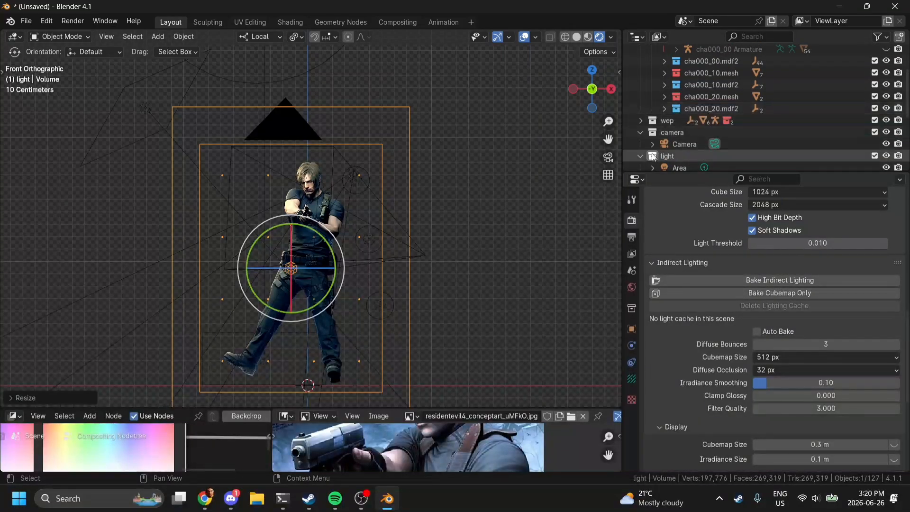
{"action": "left_click", "coordinate": [667, 156]}
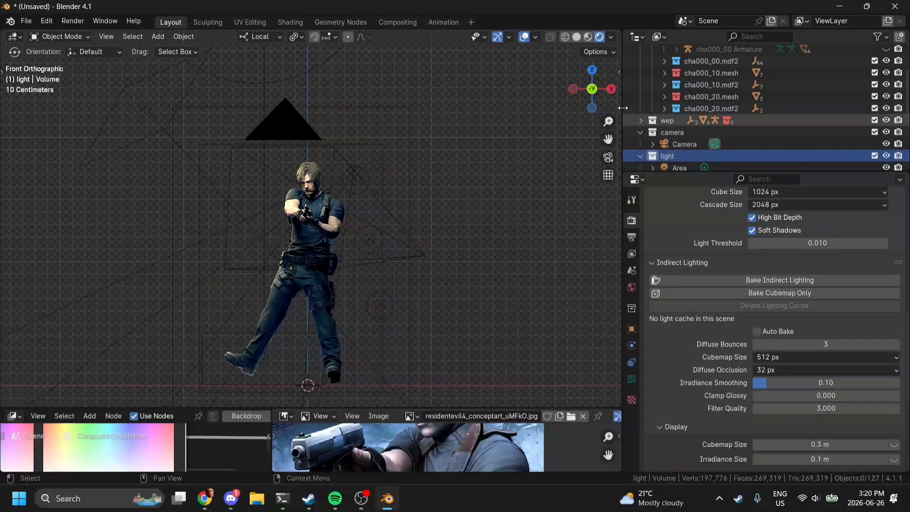
{"action": "left_click", "coordinate": [684, 131]}
{"action": "left_click", "coordinate": [669, 122]}
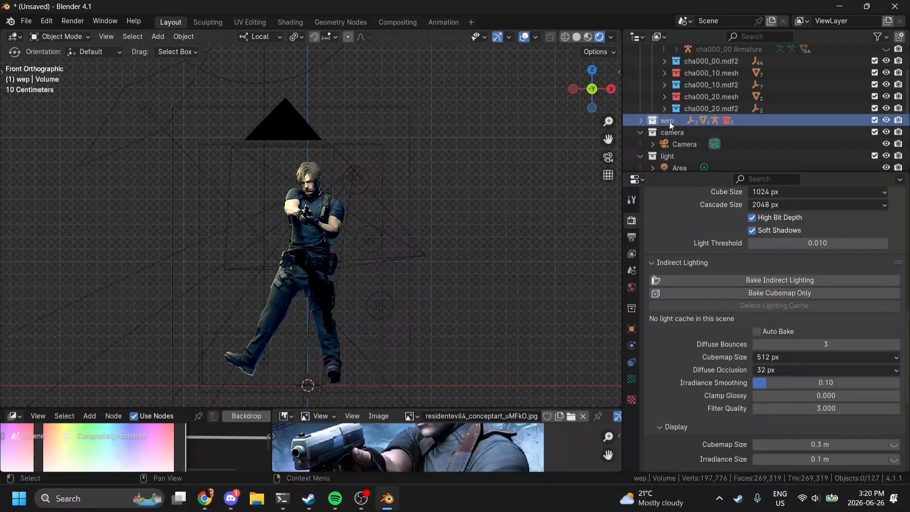
{"action": "left_click", "coordinate": [575, 88]}
{"action": "key", "text": "shift+a"}
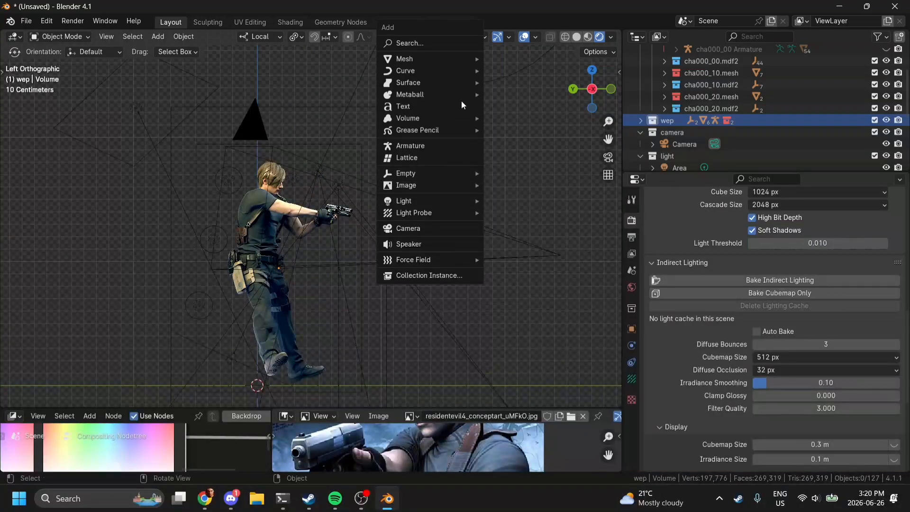
{"action": "mouse_move", "coordinate": [450, 57]}
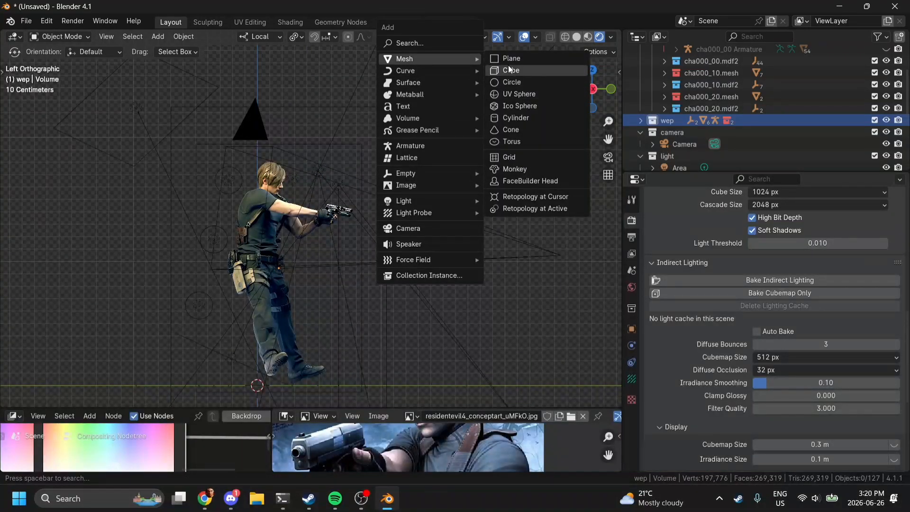
{"action": "left_click", "coordinate": [515, 118]}
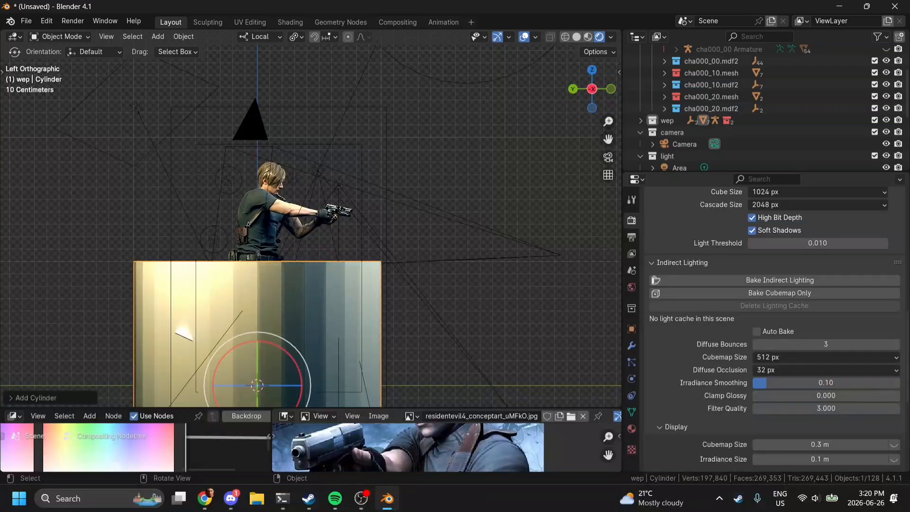
- Scale the cylinder down to a small piece and move it just in front of the pistol in side view
{"action": "key", "text": "s"}
{"action": "left_click", "coordinate": [268, 394]}
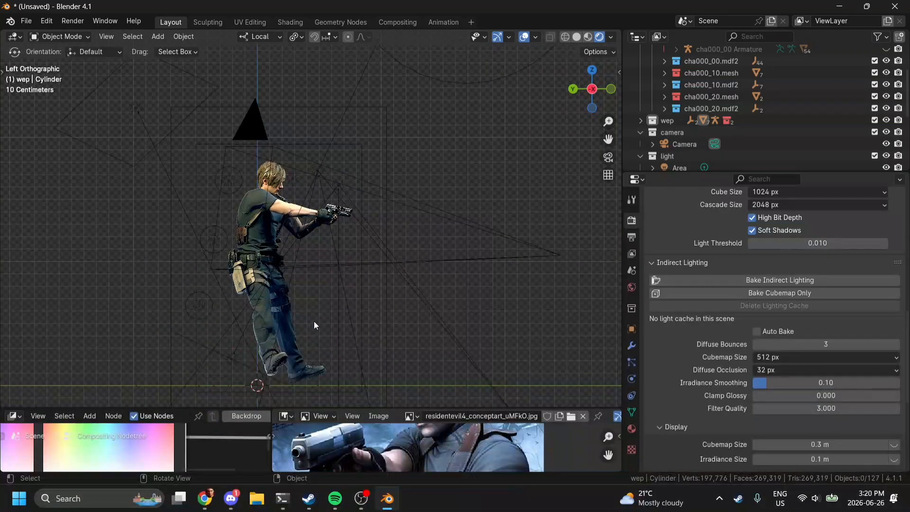
{"action": "key", "text": "g"}
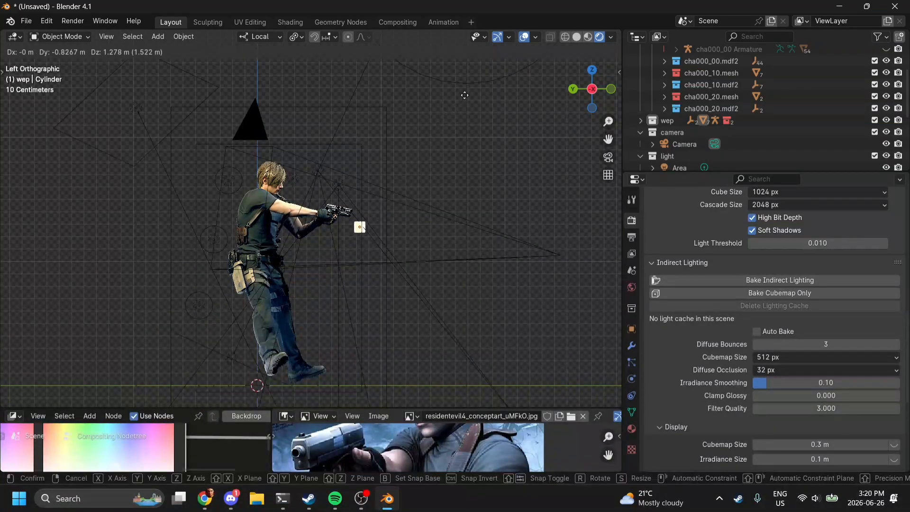
{"action": "left_click", "coordinate": [372, 235]}
- Shrink the cylinder further and move it to the front end of the flashlight under the pistol
{"action": "scroll", "coordinate": [360, 228], "scroll_direction": "up", "scroll_amount": 8}
{"action": "scroll", "coordinate": [467, 104], "scroll_direction": "down", "scroll_amount": 5}
{"action": "key", "text": "s"}
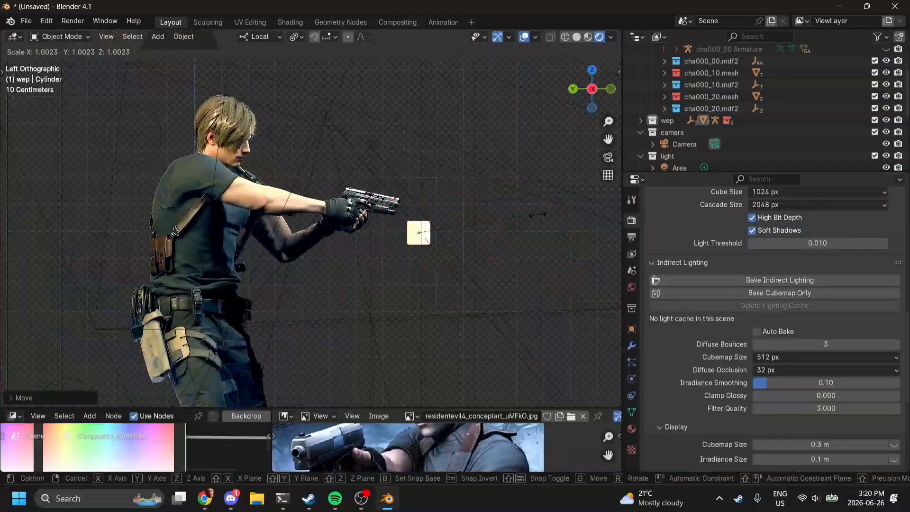
{"action": "left_click", "coordinate": [600, 100]}
{"action": "scroll", "coordinate": [502, 154], "scroll_direction": "up", "scroll_amount": 3}
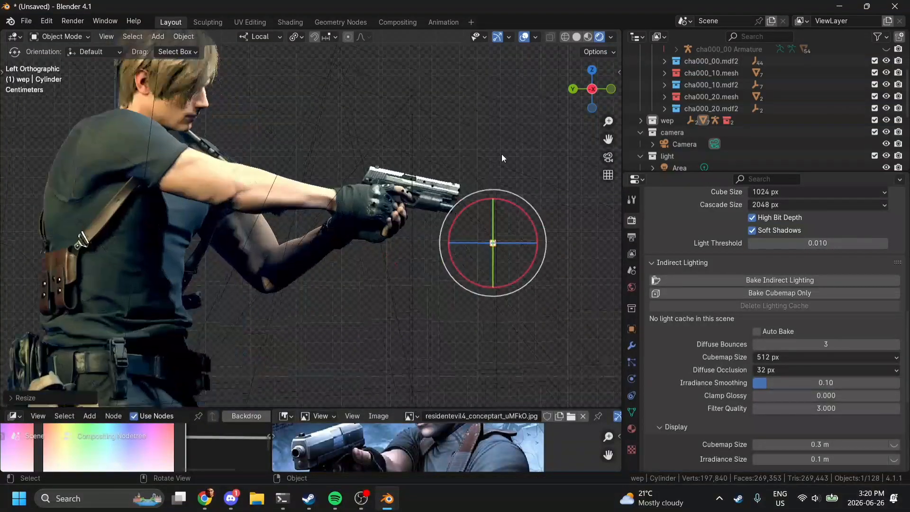
{"action": "key", "text": "g"}
{"action": "left_click", "coordinate": [484, 122]}
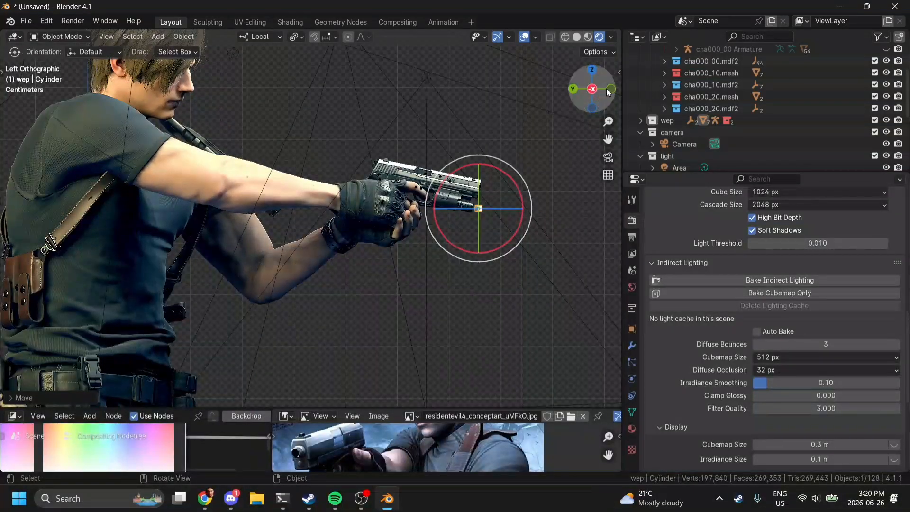
- Move the cylinder in front view so it sits before the flashlight under the pistol
{"action": "key", "text": "KP_1"}
{"action": "scroll", "coordinate": [373, 169], "scroll_direction": "up", "scroll_amount": 6}
{"action": "key", "text": "g"}
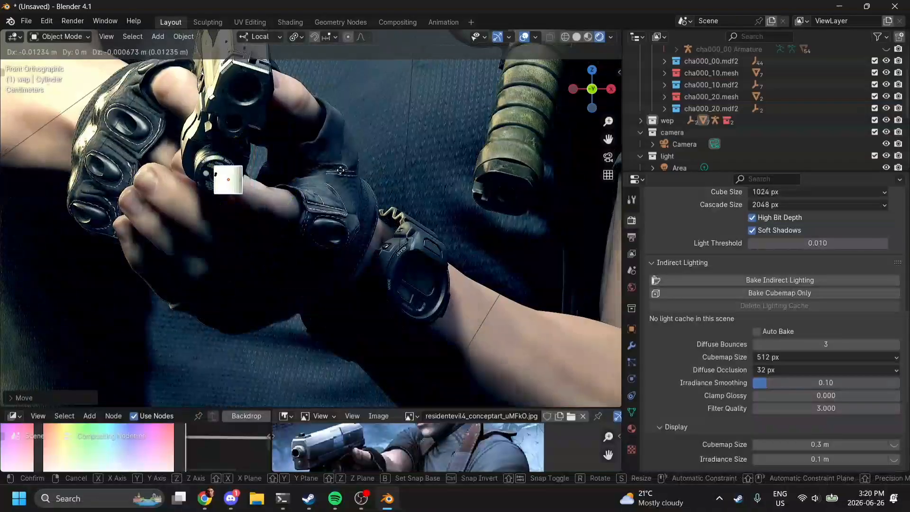
{"action": "left_click", "coordinate": [335, 169]}
- Tilt the cylinder in side view to follow the flashlight's axis and move it against the flashlight's front end
{"action": "left_click", "coordinate": [575, 86]}
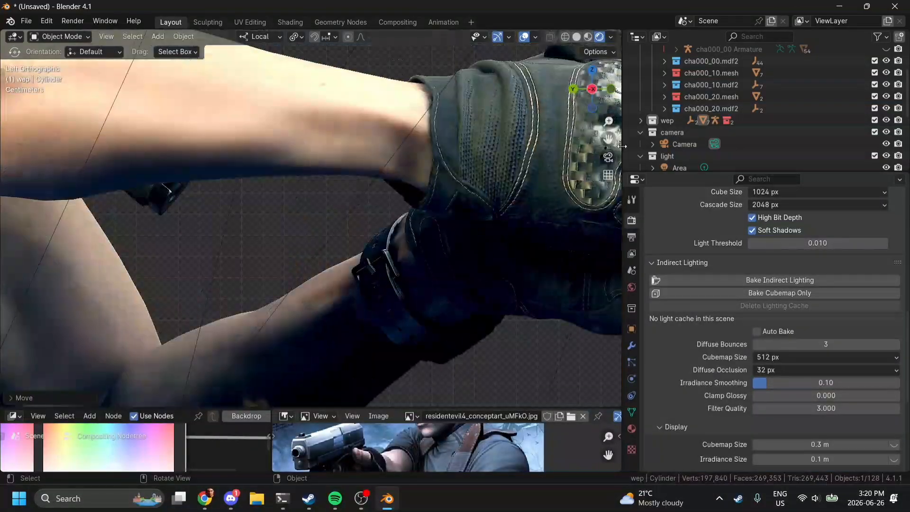
{"action": "scroll", "coordinate": [501, 147], "scroll_direction": "up", "scroll_amount": 7}
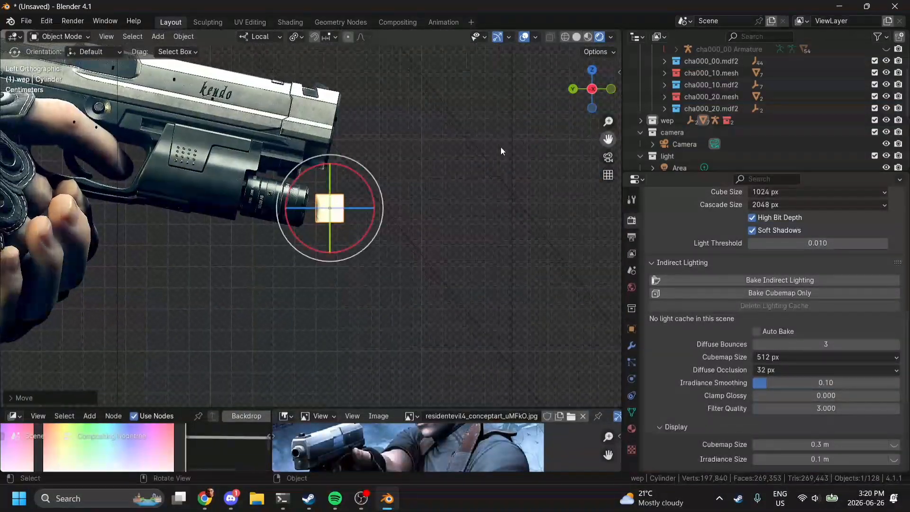
{"action": "key", "text": "r"}
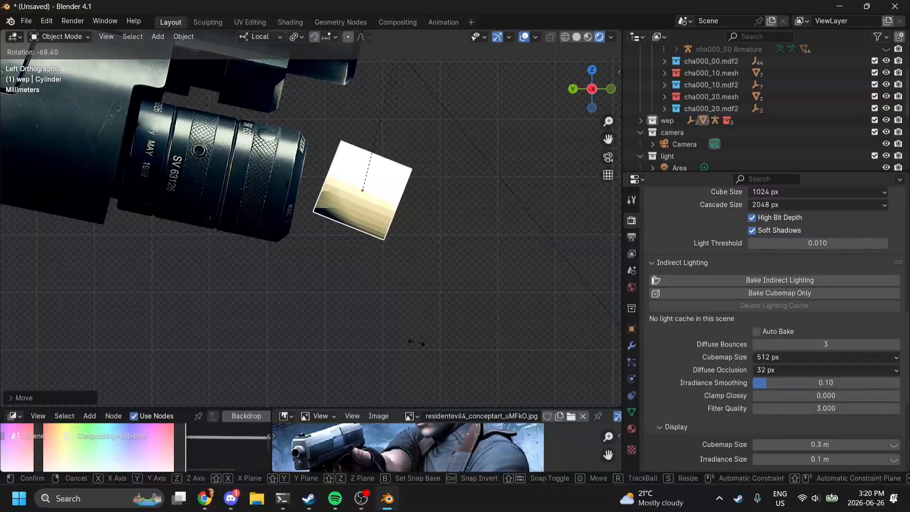
{"action": "left_click", "coordinate": [365, 286]}
{"action": "key", "text": "g"}
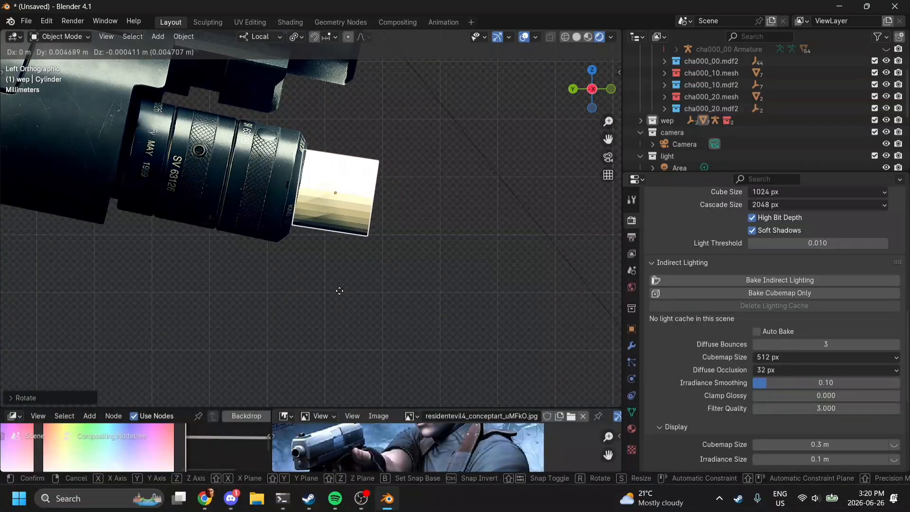
{"action": "left_click", "coordinate": [340, 290]}
- Switch to solid shading and fine-tune the cylinder's tilt and position against the flashlight's front face
{"action": "scroll", "coordinate": [411, 234], "scroll_direction": "up", "scroll_amount": 1}
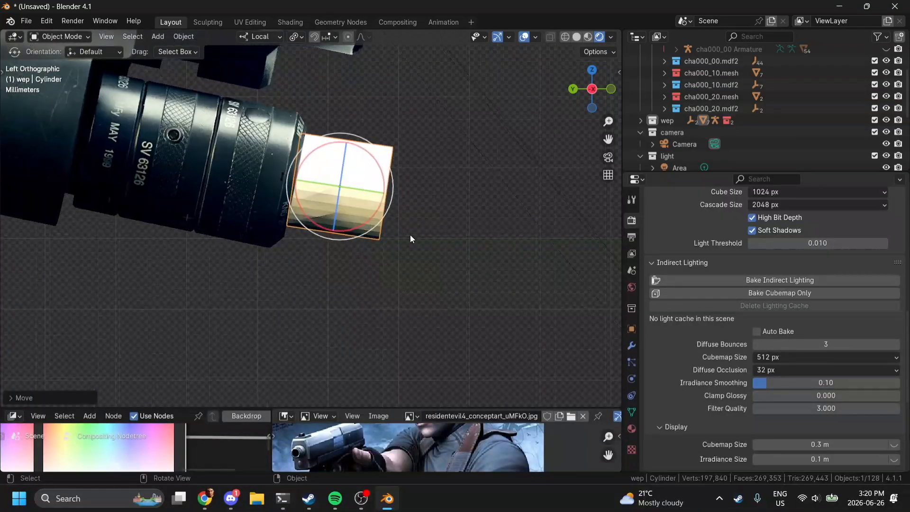
{"action": "left_click", "coordinate": [577, 36]}
{"action": "key", "text": "r"}
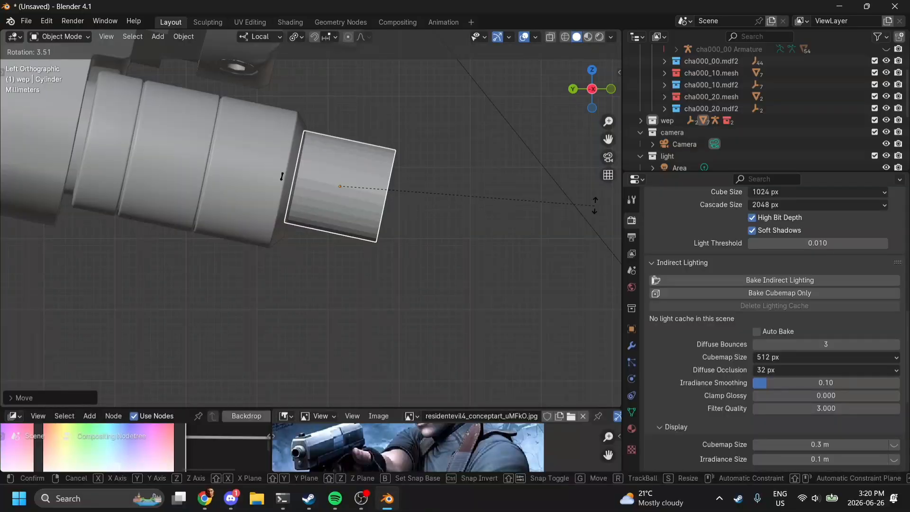
{"action": "left_click", "coordinate": [594, 200]}
{"action": "key", "text": "g"}
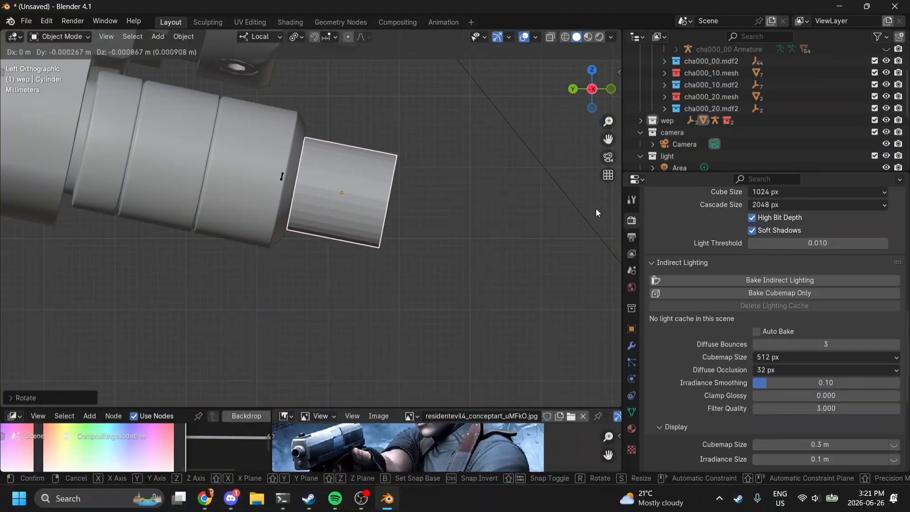
{"action": "left_click", "coordinate": [596, 212]}
- Scale the cylinder well below the flashlight's diameter and centre it on the flashlight's front face in front view
{"action": "left_click", "coordinate": [612, 90]}
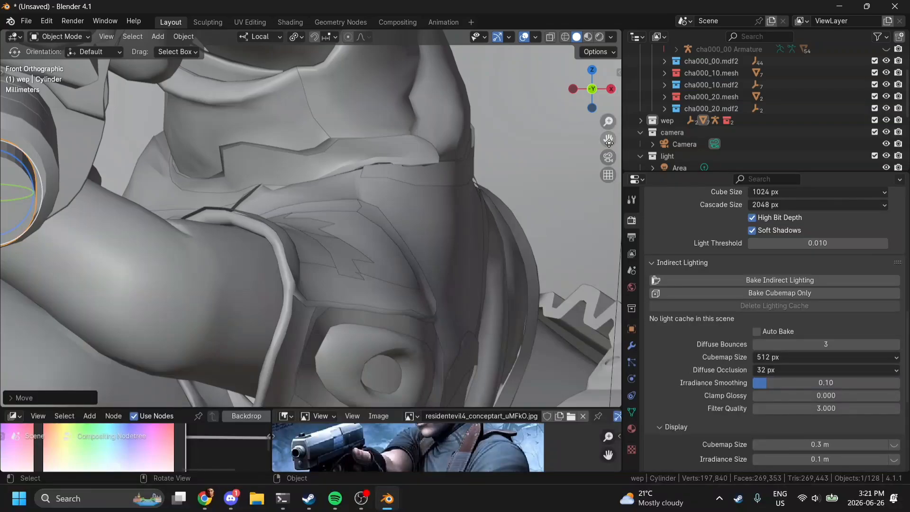
{"action": "left_click_drag", "start_coordinate": [609, 141], "coordinate": [885, 167]}
{"action": "key", "text": "s"}
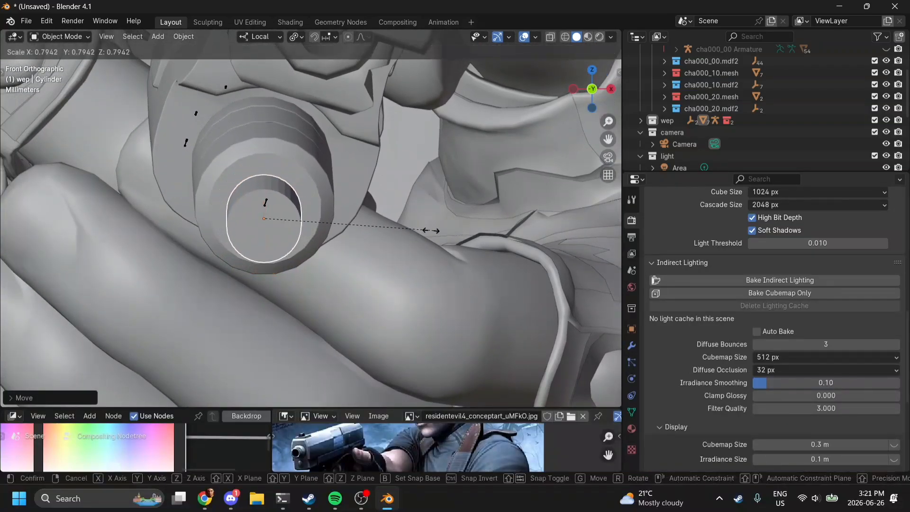
{"action": "left_click", "coordinate": [342, 224]}
{"action": "scroll", "coordinate": [379, 213], "scroll_direction": "up", "scroll_amount": 4}
{"action": "key", "text": "g"}
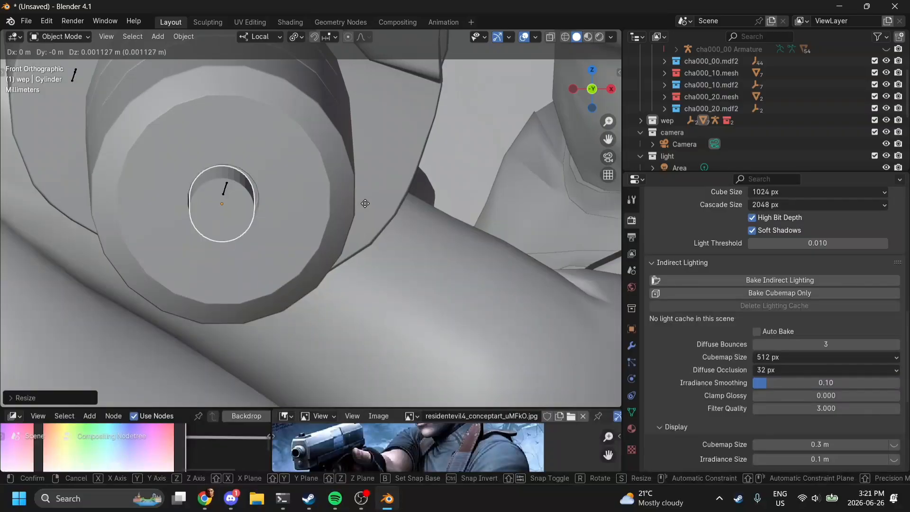
{"action": "left_click", "coordinate": [365, 205]}
- Push the cylinder partly into the flashlight's front face in side view and adjust its centring from the front
{"action": "left_click", "coordinate": [573, 88]}
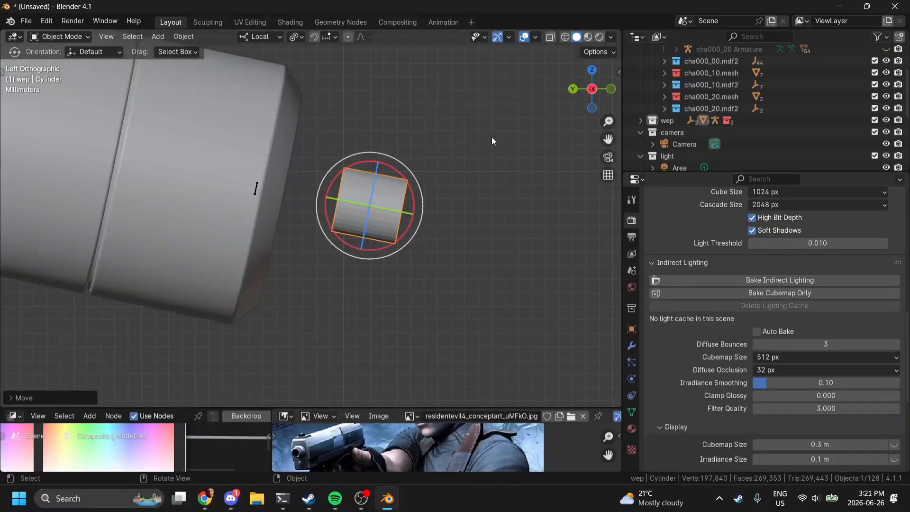
{"action": "key", "text": "g"}
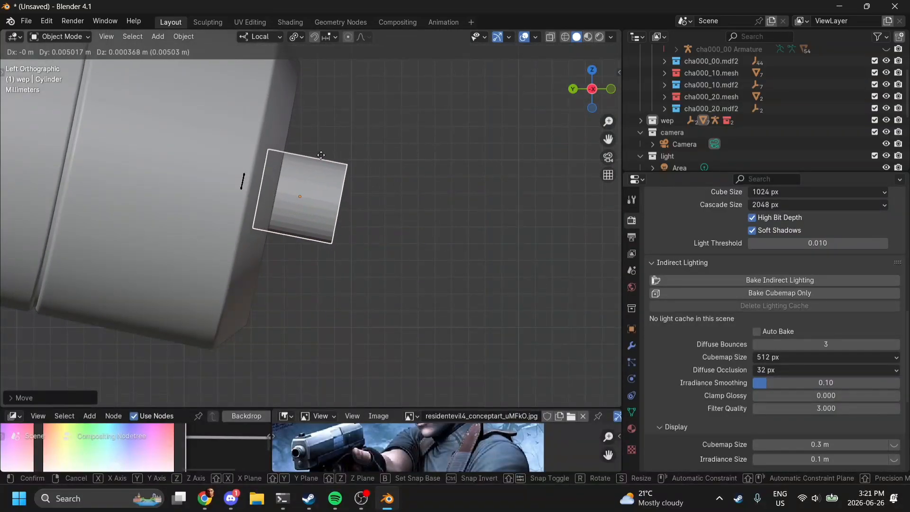
{"action": "left_click", "coordinate": [321, 158]}
{"action": "left_click", "coordinate": [608, 89]}
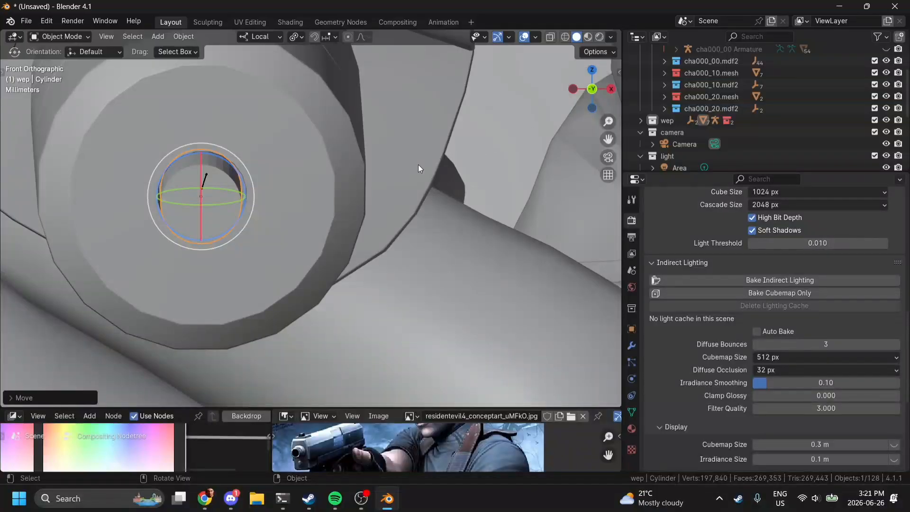
{"action": "key", "text": "g"}
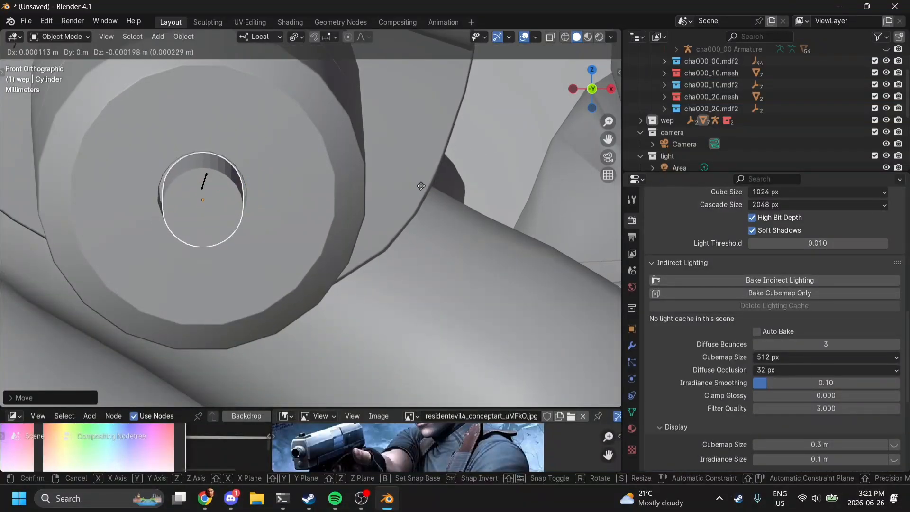
{"action": "left_click", "coordinate": [421, 186]}
- Edit the cylinder's mesh and move its front end face along the local Z axis, stretching it into a beam over 2 m long
{"action": "left_click", "coordinate": [609, 157]}
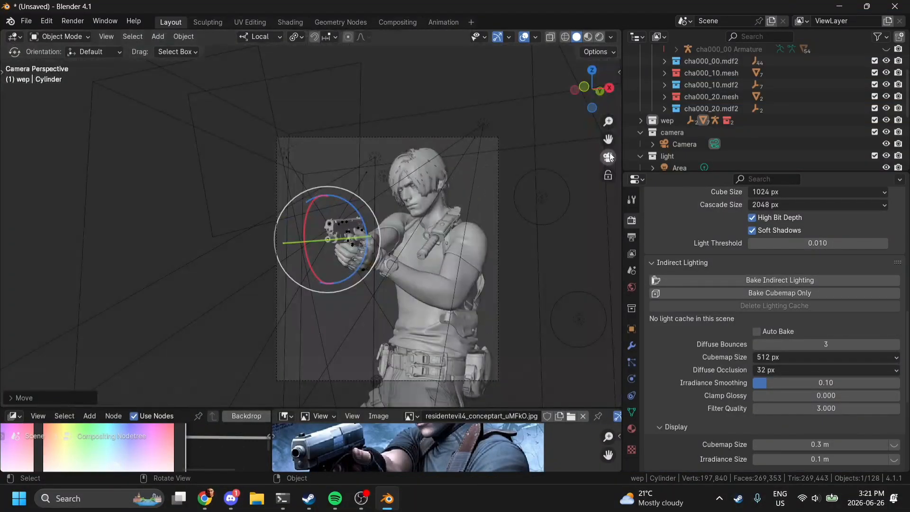
{"action": "scroll", "coordinate": [474, 202], "scroll_direction": "up", "scroll_amount": 10}
{"action": "key", "text": "Tab"}
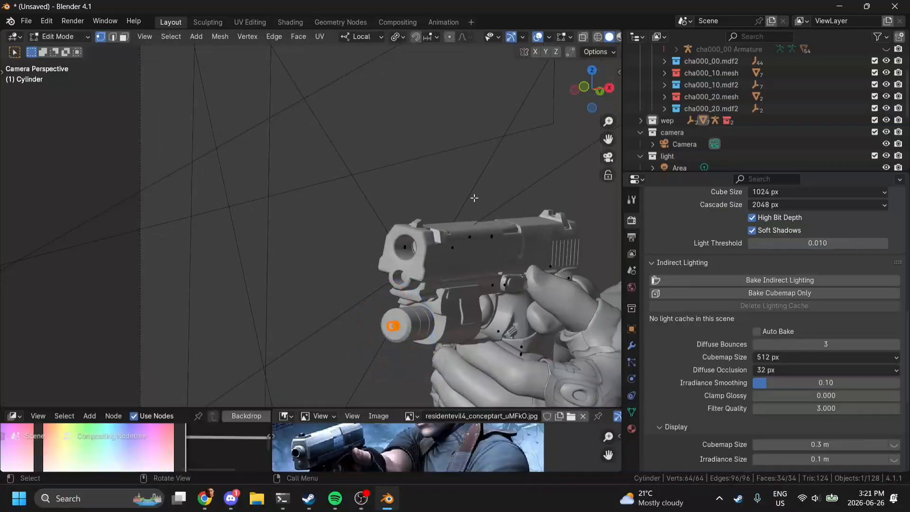
{"action": "left_click", "coordinate": [574, 90]}
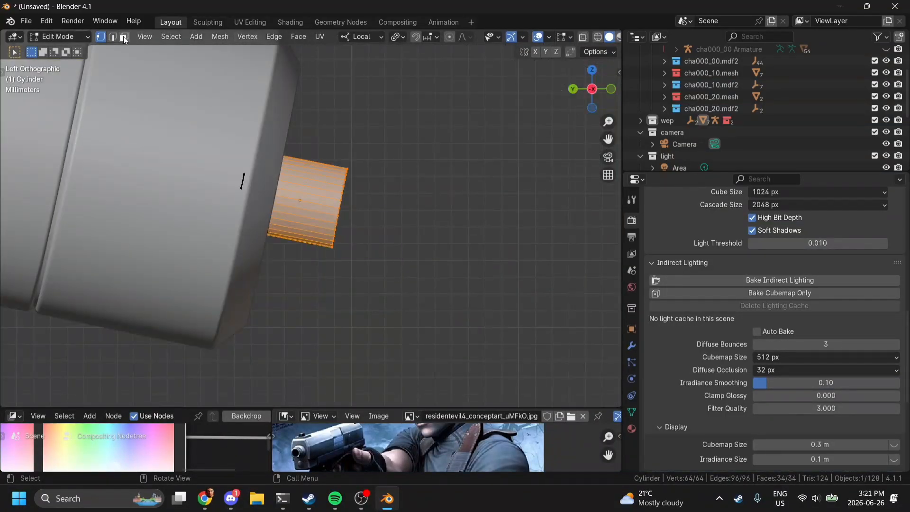
{"action": "left_click", "coordinate": [583, 37]}
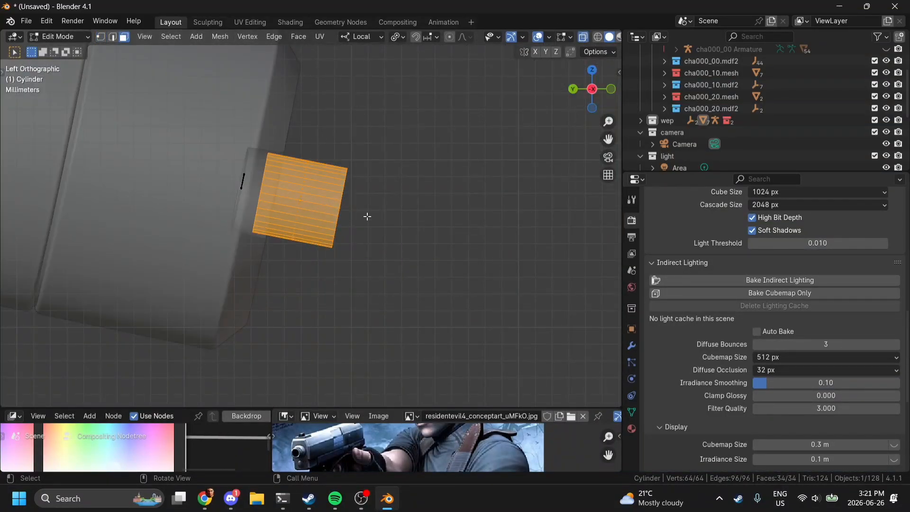
{"action": "left_click_drag", "start_coordinate": [337, 128], "coordinate": [416, 357]}
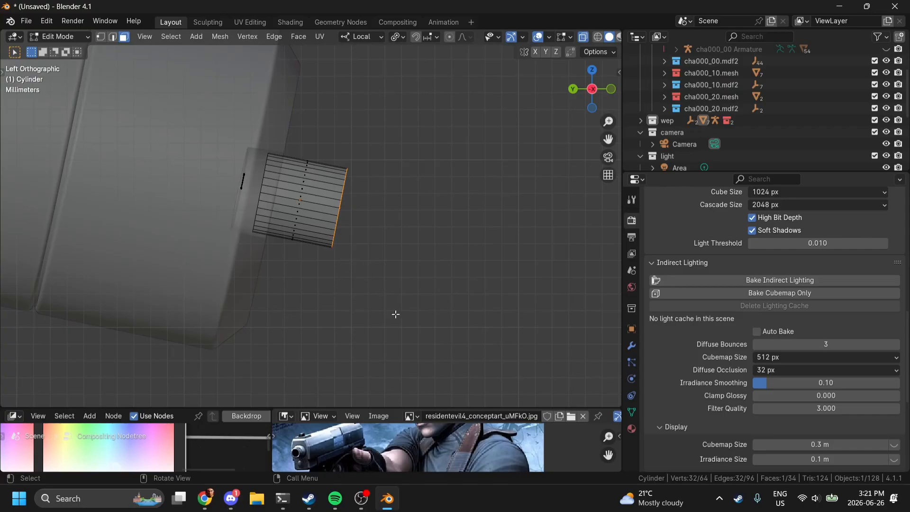
{"action": "left_click_drag", "start_coordinate": [395, 314], "coordinate": [334, 91]}
{"action": "scroll", "coordinate": [559, 87], "scroll_direction": "down", "scroll_amount": 8}
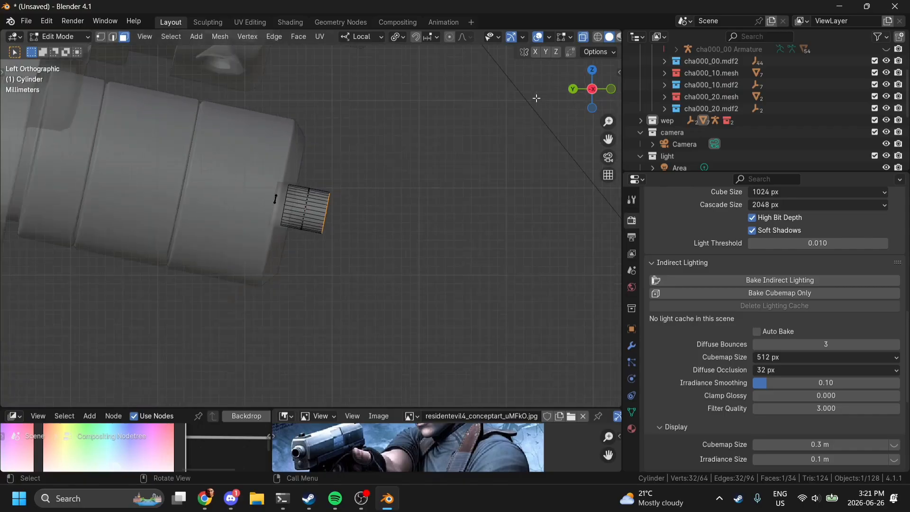
{"action": "key", "text": "g"}
{"action": "key", "text": "y"}
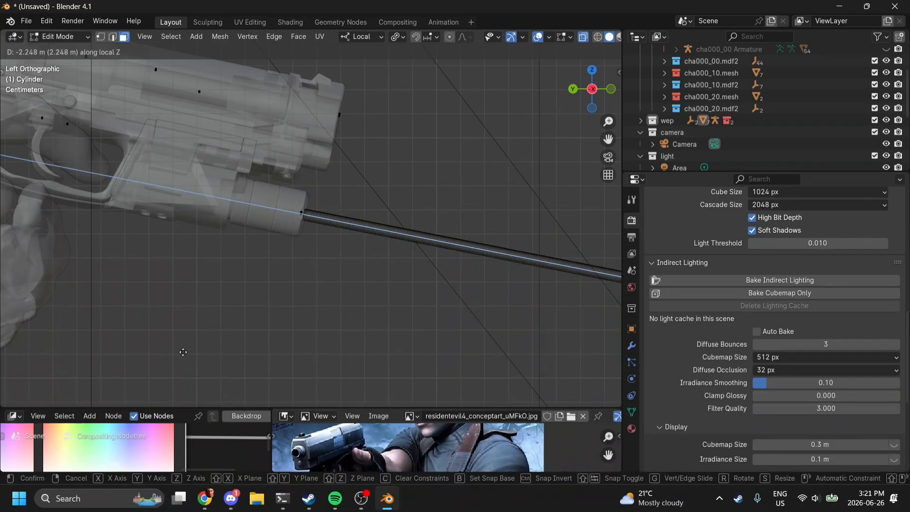
{"action": "left_click", "coordinate": [107, 286]}
- Return to Object Mode and show the beam through the camera with rendered shading
{"action": "left_click", "coordinate": [602, 161]}
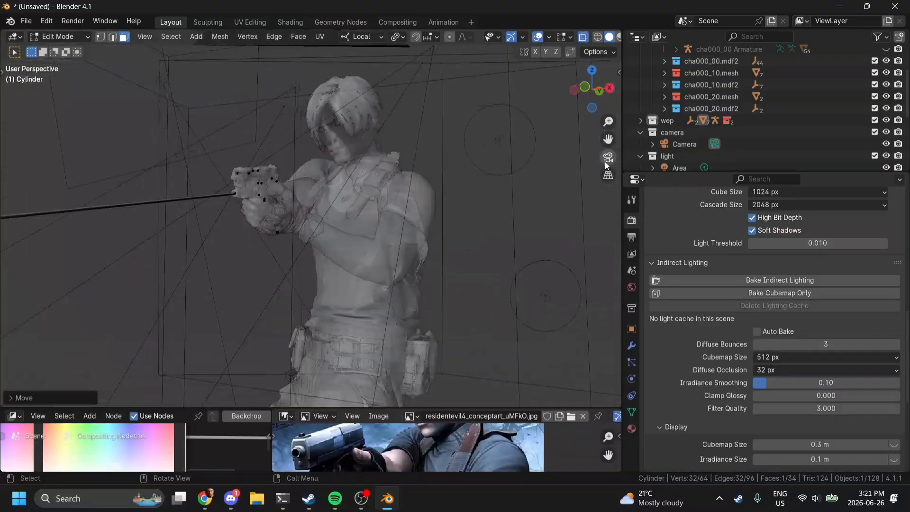
{"action": "scroll", "coordinate": [509, 189], "scroll_direction": "down", "scroll_amount": 4}
{"action": "key", "text": "Tab"}
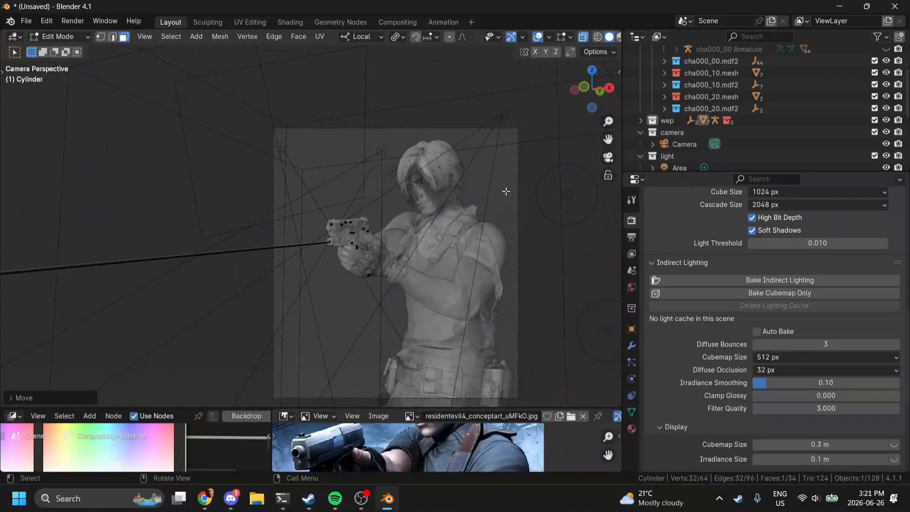
{"action": "scroll", "coordinate": [506, 193], "scroll_direction": "up", "scroll_amount": 3}
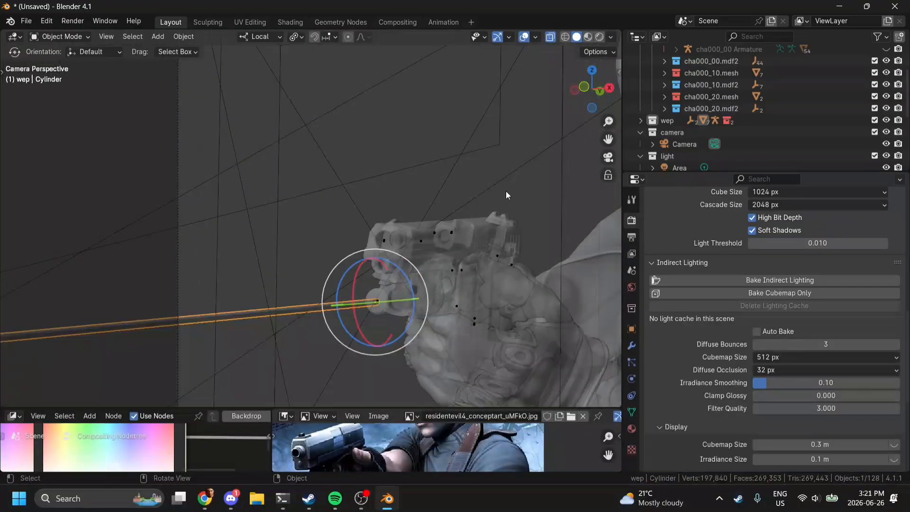
{"action": "left_click", "coordinate": [600, 37]}
- Give the beam cylinder a new material and shade it smooth
{"action": "left_click", "coordinate": [632, 428]}
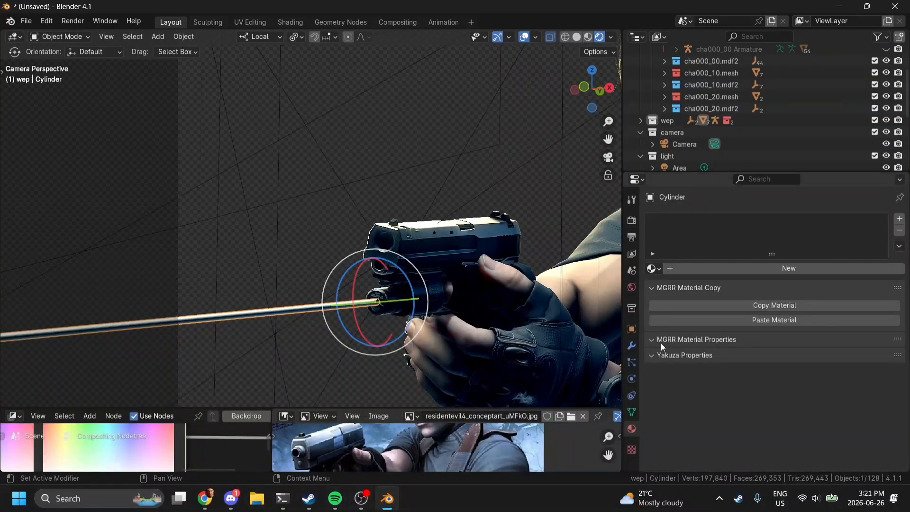
{"action": "left_click", "coordinate": [683, 268]}
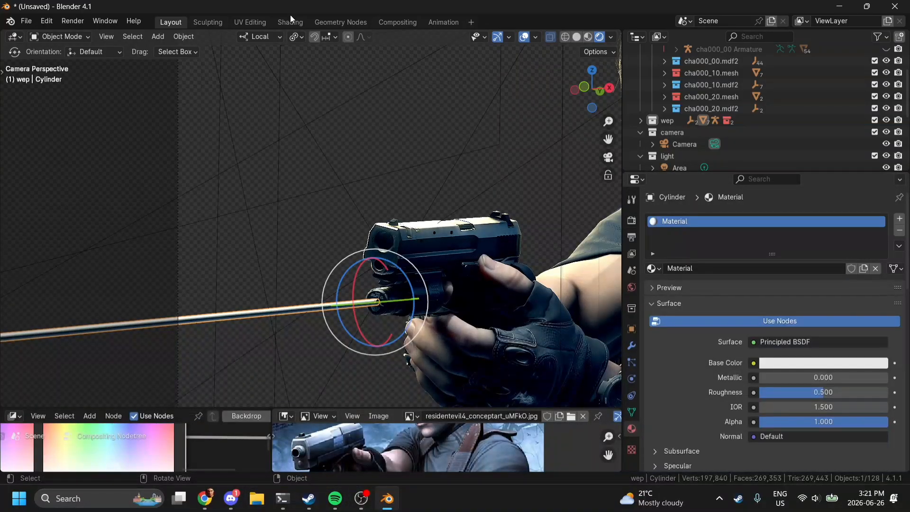
{"action": "left_click", "coordinate": [289, 22]}
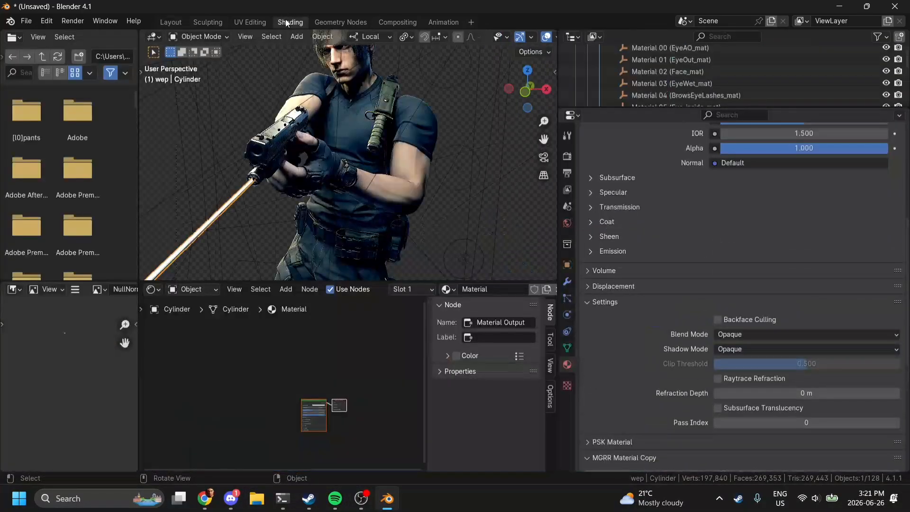
{"action": "right_click", "coordinate": [218, 216]}
{"action": "left_click", "coordinate": [218, 216]}
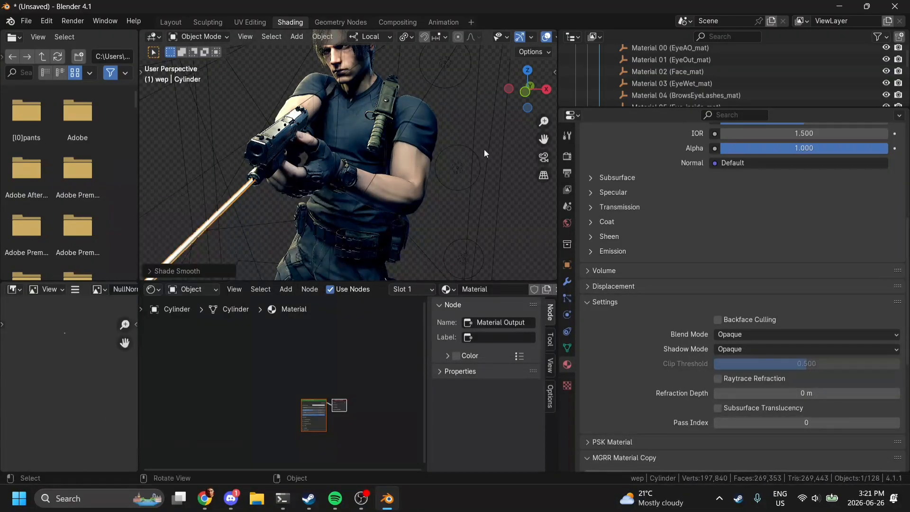
{"action": "left_click", "coordinate": [543, 157]}
{"action": "left_click", "coordinate": [168, 22]}
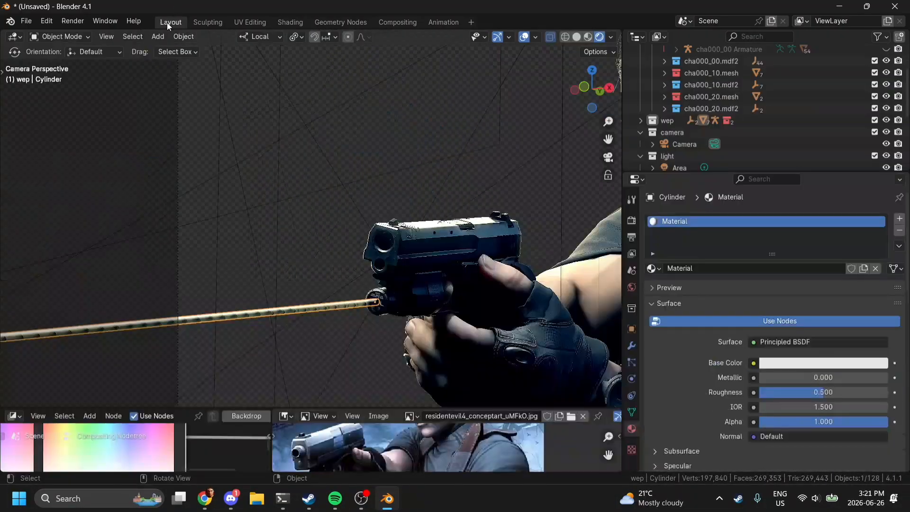
- Examine the red laser at the pistol's flashlight in the enlarged concept art and compare it with the beam in camera view
{"action": "key", "text": "ctrl+space"}
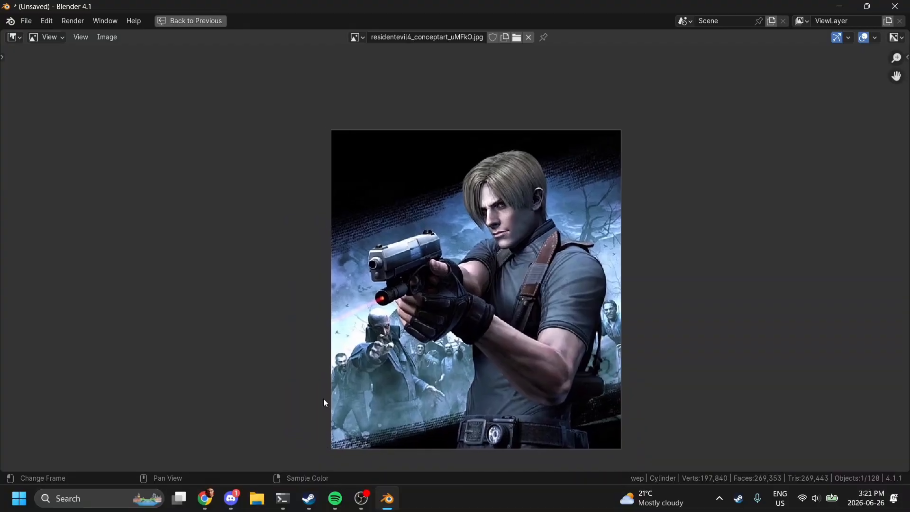
{"action": "scroll", "coordinate": [351, 277], "scroll_direction": "up", "scroll_amount": 6}
{"action": "scroll", "coordinate": [350, 278], "scroll_direction": "up", "scroll_amount": 1}
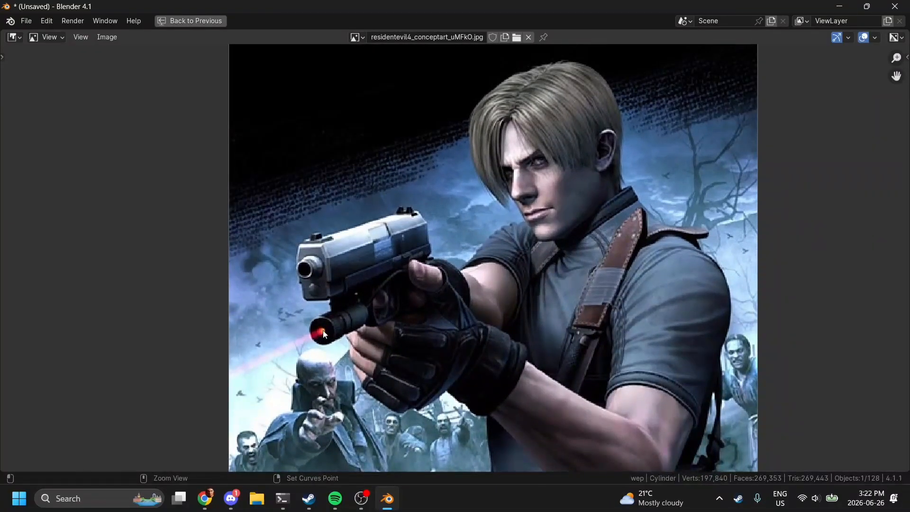
{"action": "key", "text": "ctrl+space"}
{"action": "scroll", "coordinate": [352, 269], "scroll_direction": "up", "scroll_amount": 3}
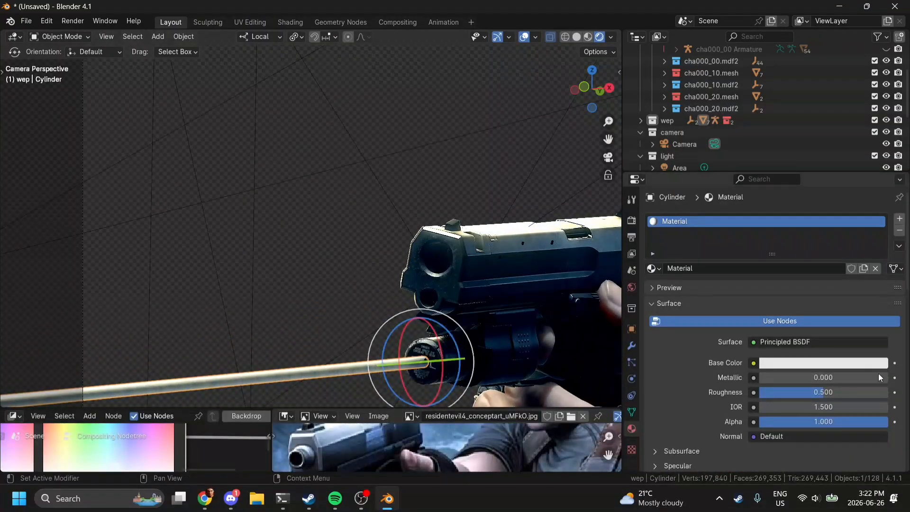
- Switch to the Shading workspace and frame the beam at the pistol's flashlight in the camera view
{"action": "left_click", "coordinate": [291, 22]}
{"action": "scroll", "coordinate": [294, 378], "scroll_direction": "up", "scroll_amount": 2}
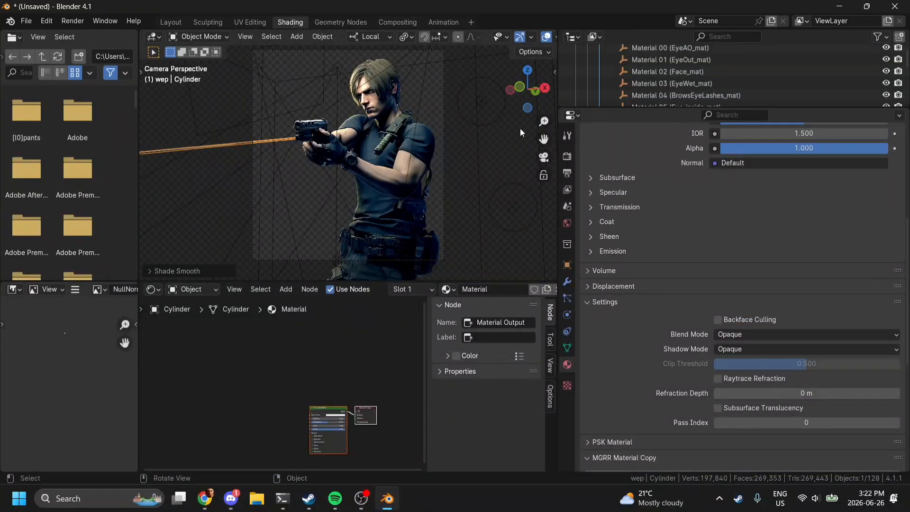
{"action": "scroll", "coordinate": [530, 38], "scroll_direction": "down", "scroll_amount": 4}
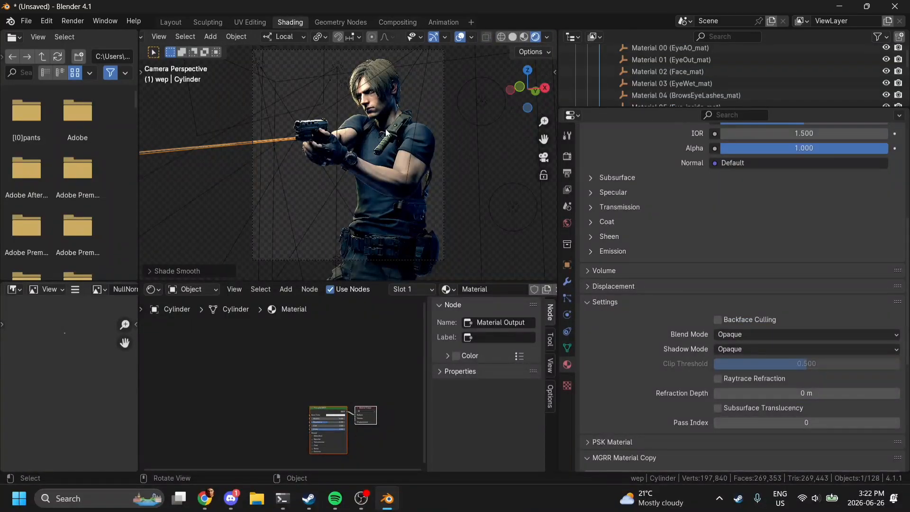
{"action": "scroll", "coordinate": [386, 129], "scroll_direction": "up", "scroll_amount": 10}
{"action": "left_click_drag", "start_coordinate": [543, 139], "coordinate": [876, 251]}
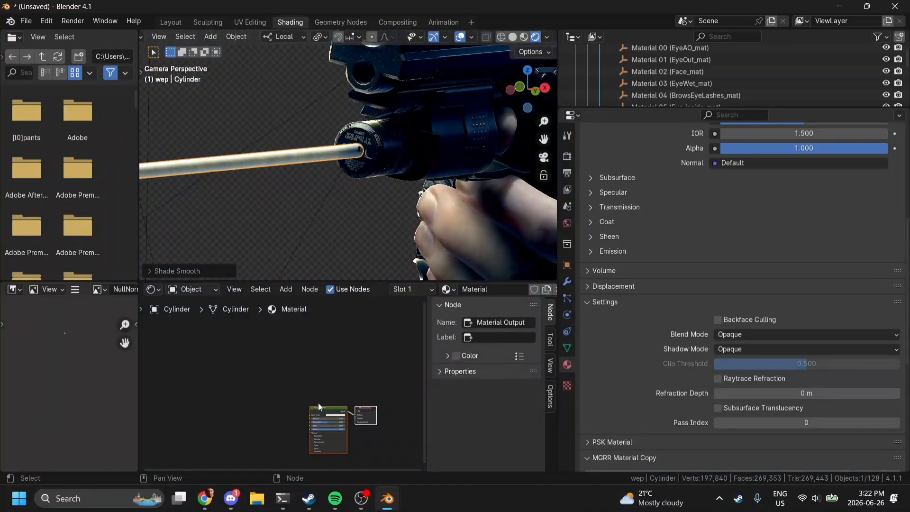
- Replace the beam material's Principled BSDF with an Emission shader connected to the output surface
{"action": "scroll", "coordinate": [311, 448], "scroll_direction": "up", "scroll_amount": 5}
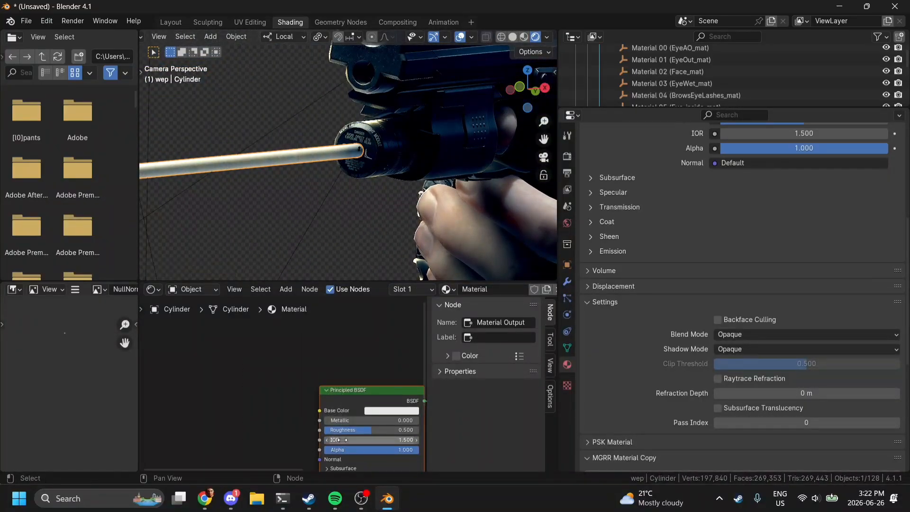
{"action": "key", "text": "x"}
{"action": "key", "text": "shift+a"}
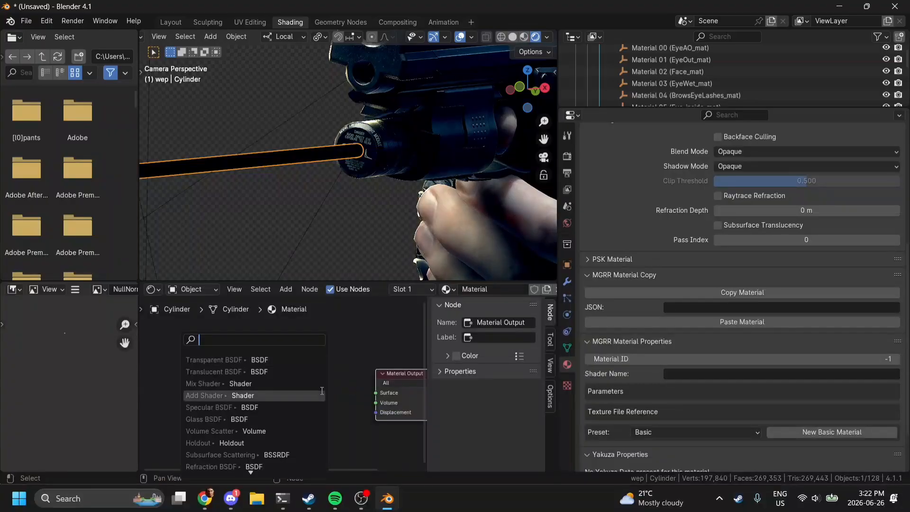
{"action": "type", "text": "wm"}
{"action": "key", "text": "BackSpace"}
{"action": "key", "text": "BackSpace"}
{"action": "type", "text": "em"}
{"action": "key", "text": "Return"}
{"action": "left_click", "coordinate": [321, 390]}
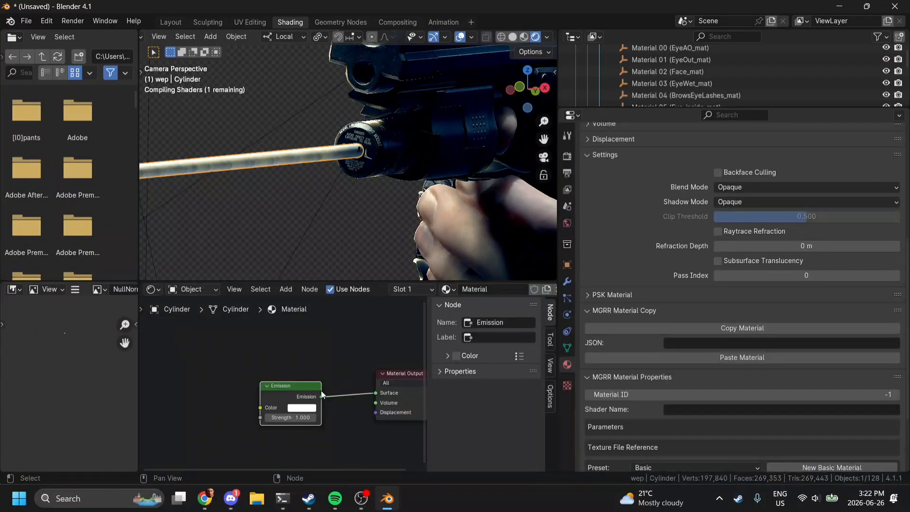
- Set the emission color to pure red (FF0000) and raise its strength to about 8.6
{"action": "left_click", "coordinate": [302, 407]}
{"action": "left_click_drag", "start_coordinate": [306, 327], "coordinate": [293, 262]}
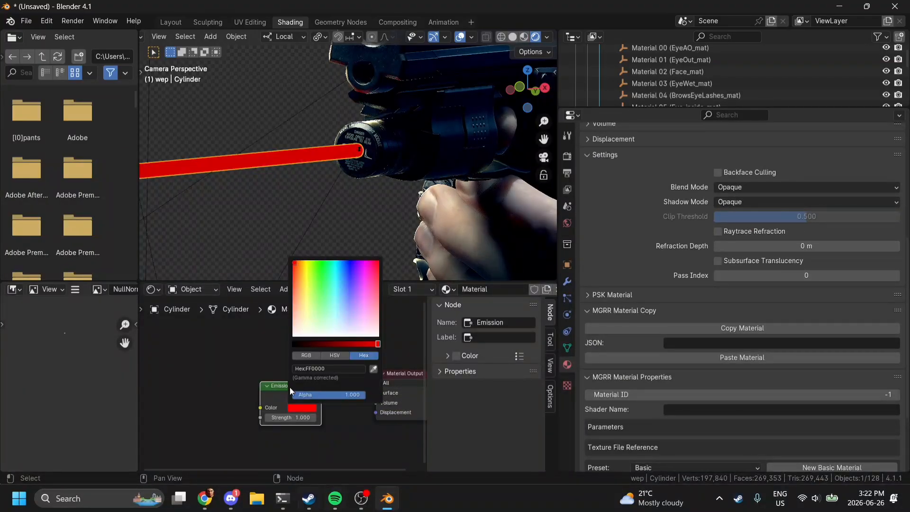
{"action": "left_click_drag", "start_coordinate": [276, 418], "coordinate": [396, 418]}
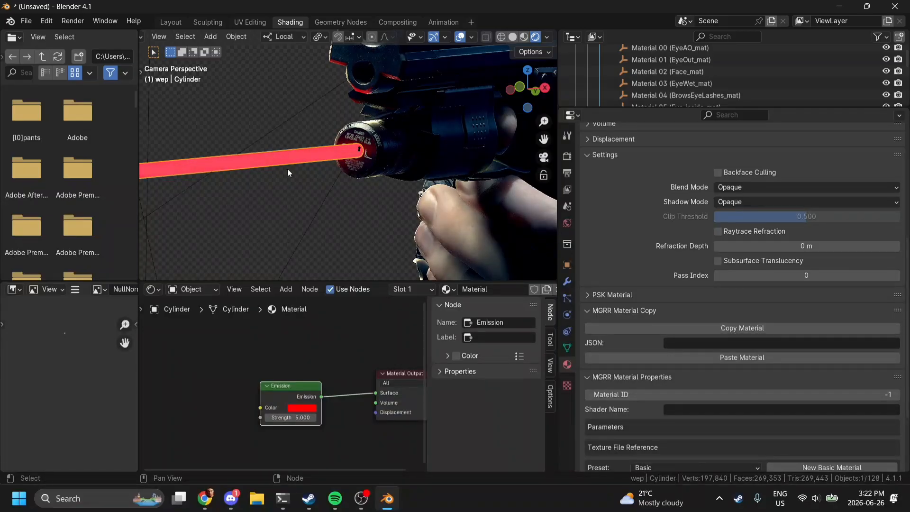
{"action": "scroll", "coordinate": [287, 169], "scroll_direction": "down", "scroll_amount": 4}
{"action": "left_click_drag", "start_coordinate": [290, 418], "coordinate": [396, 418]}
{"action": "left_click_drag", "start_coordinate": [279, 396], "coordinate": [203, 369]}
{"action": "key", "text": "shift+a"}
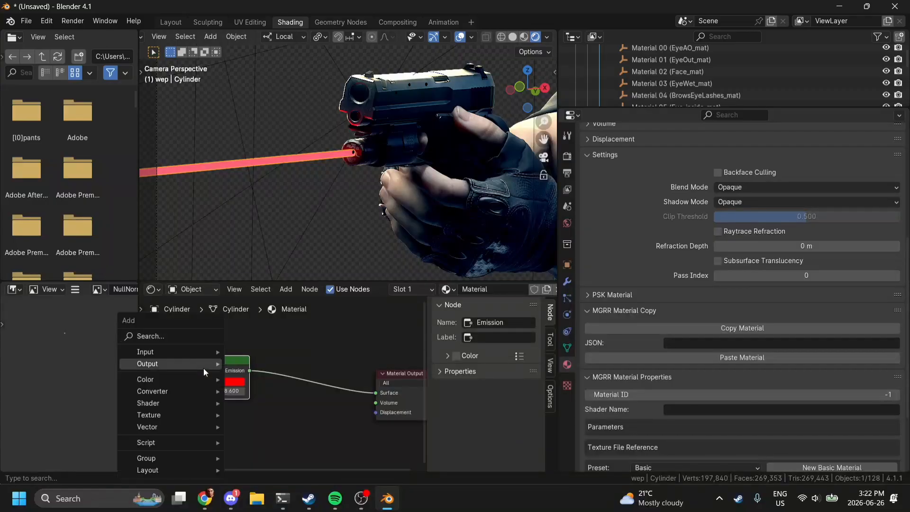
{"action": "type", "text": "tra"}
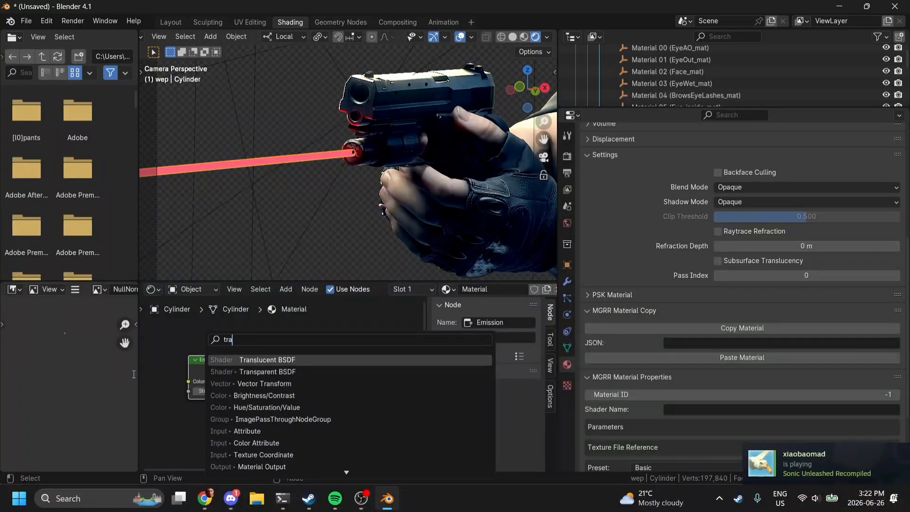
{"action": "left_click", "coordinate": [134, 375]}
- Delete the Emission shader and connect a new Principled BSDF to the material output's surface
{"action": "key", "text": "x"}
{"action": "key", "text": "shift+a"}
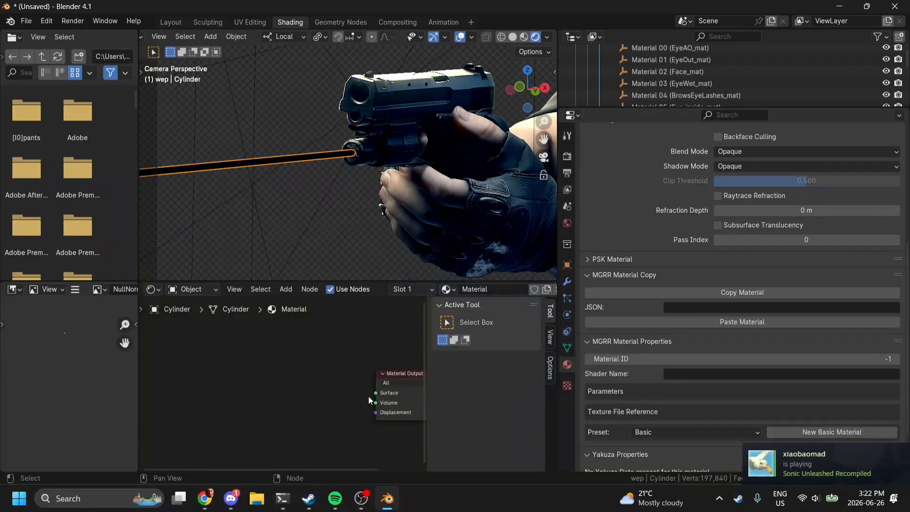
{"action": "left_click_drag", "start_coordinate": [375, 393], "coordinate": [293, 382]}
{"action": "type", "text": "prin"}
{"action": "key", "text": "Return"}
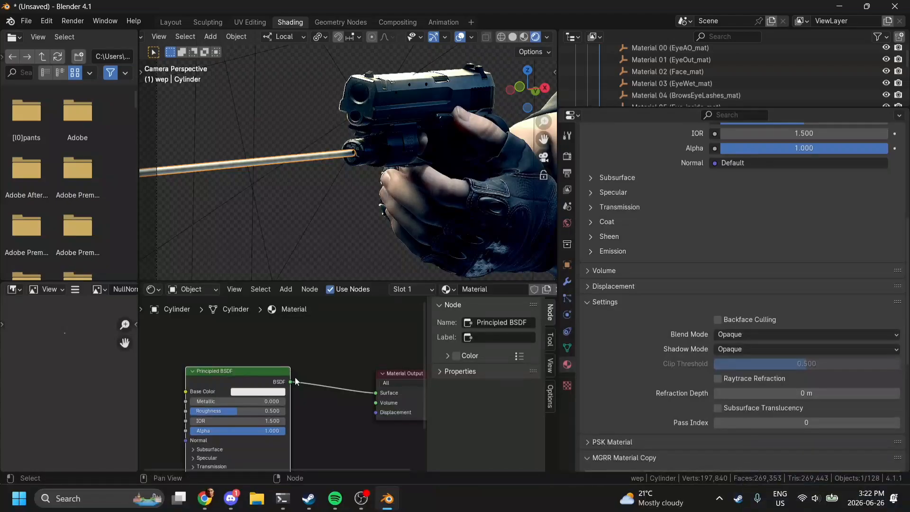
{"action": "left_click", "coordinate": [353, 359]}
{"action": "middle_click_drag", "start_coordinate": [345, 379], "coordinate": [367, 313]}
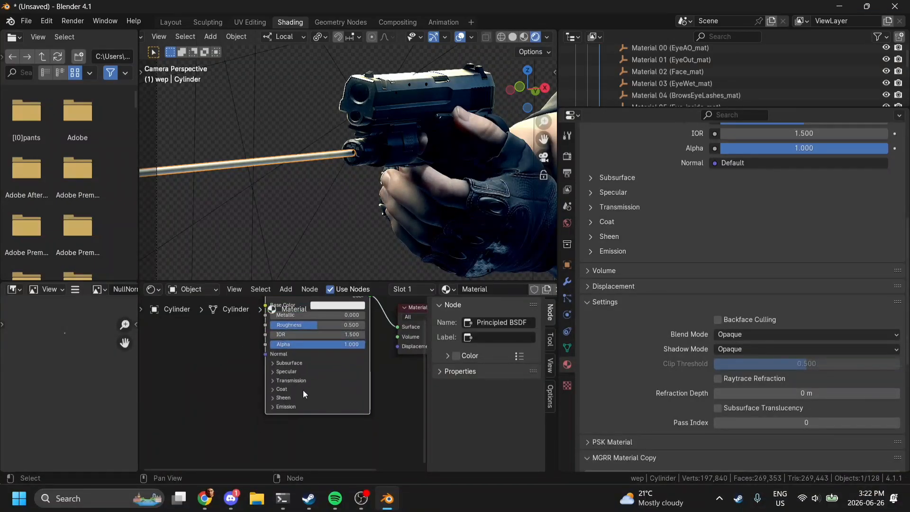
- Lower the shader's alpha to 0.211 and set the material's blend mode to Alpha Hashed with Raytrace Refraction enabled
{"action": "left_click_drag", "start_coordinate": [289, 344], "coordinate": [214, 344]}
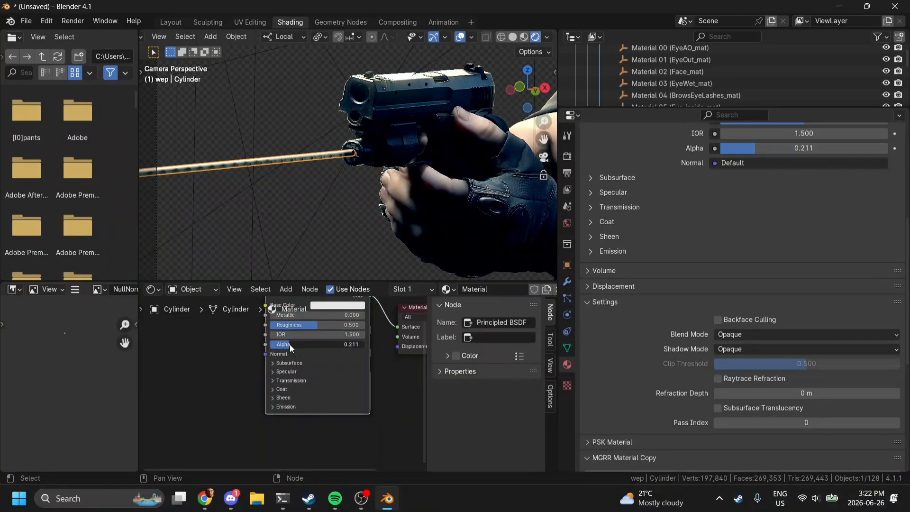
{"action": "left_click", "coordinate": [750, 336]}
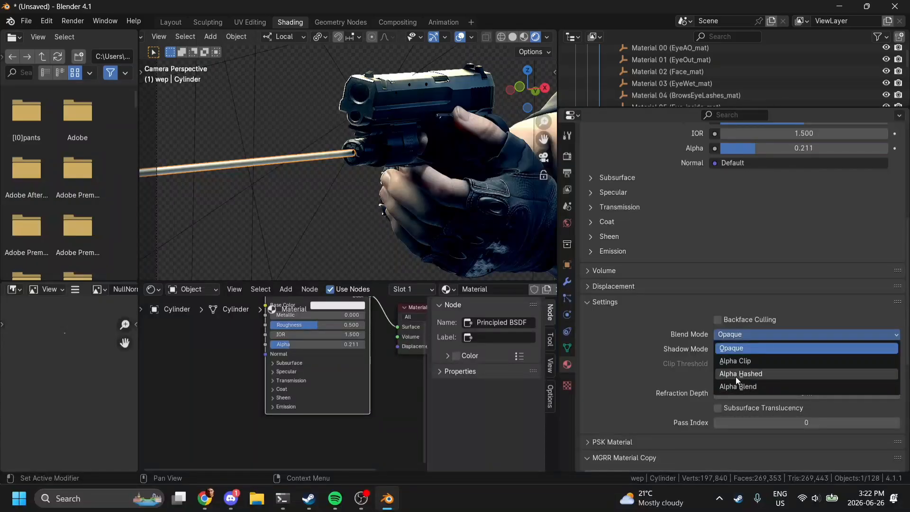
{"action": "left_click", "coordinate": [735, 377]}
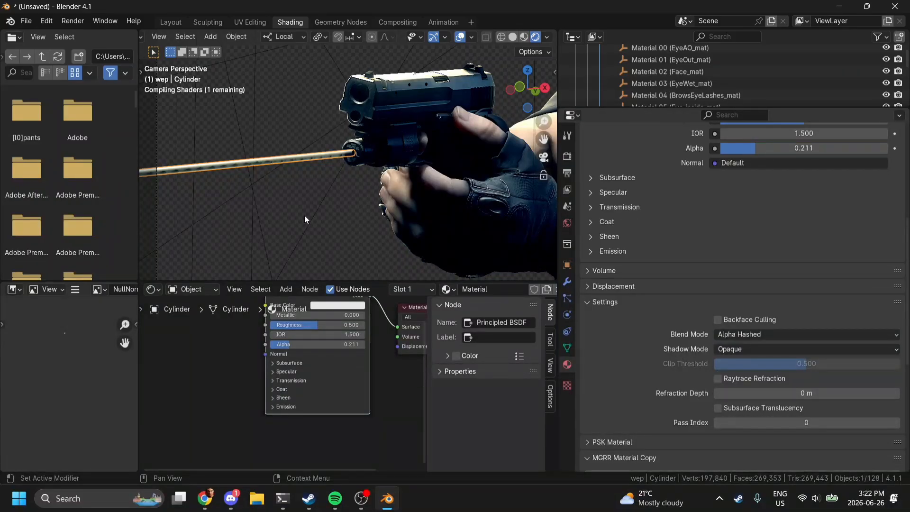
{"action": "scroll", "coordinate": [305, 215], "scroll_direction": "up", "scroll_amount": 4}
{"action": "scroll", "coordinate": [305, 215], "scroll_direction": "up", "scroll_amount": 4}
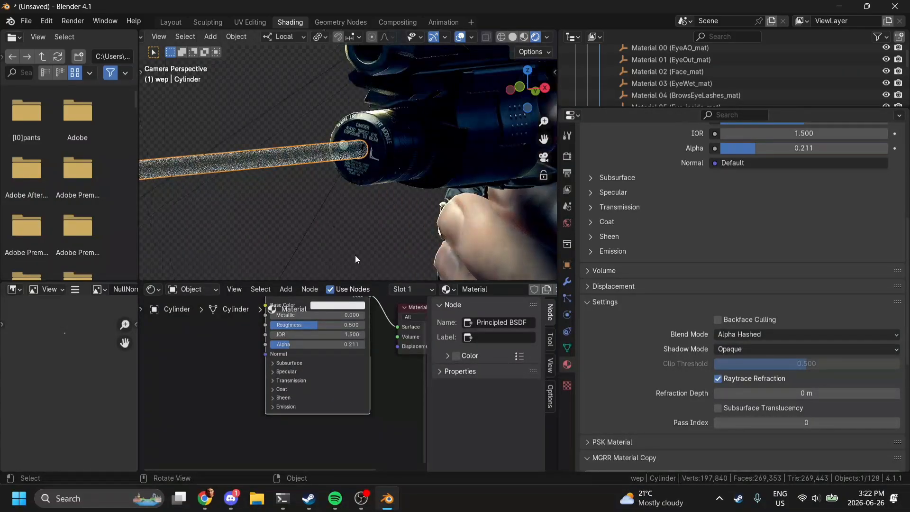
- Set the Principled BSDF's emission color to red (FF0000) with a strength of 2.5
{"action": "middle_click_drag", "start_coordinate": [304, 298], "coordinate": [310, 368]}
{"action": "middle_click_drag", "start_coordinate": [304, 469], "coordinate": [305, 408]}
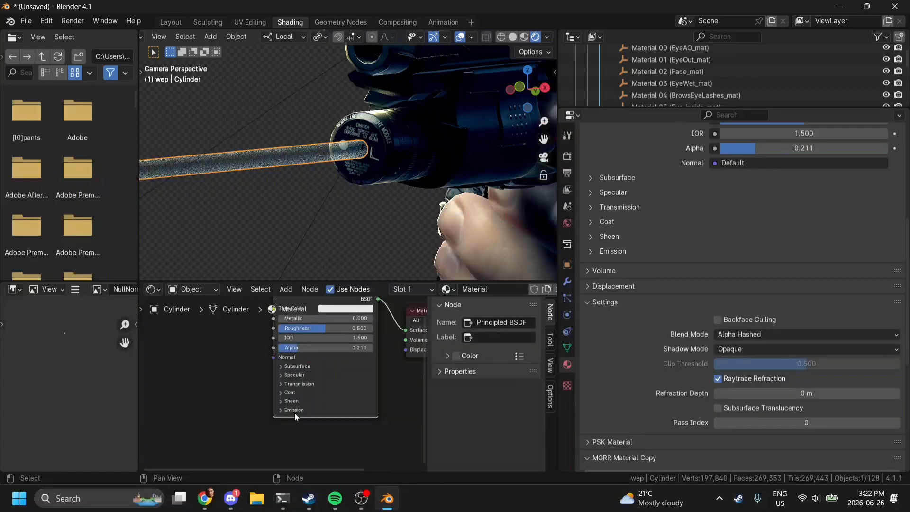
{"action": "left_click", "coordinate": [293, 410]}
{"action": "left_click", "coordinate": [326, 420]}
{"action": "left_click", "coordinate": [408, 315]}
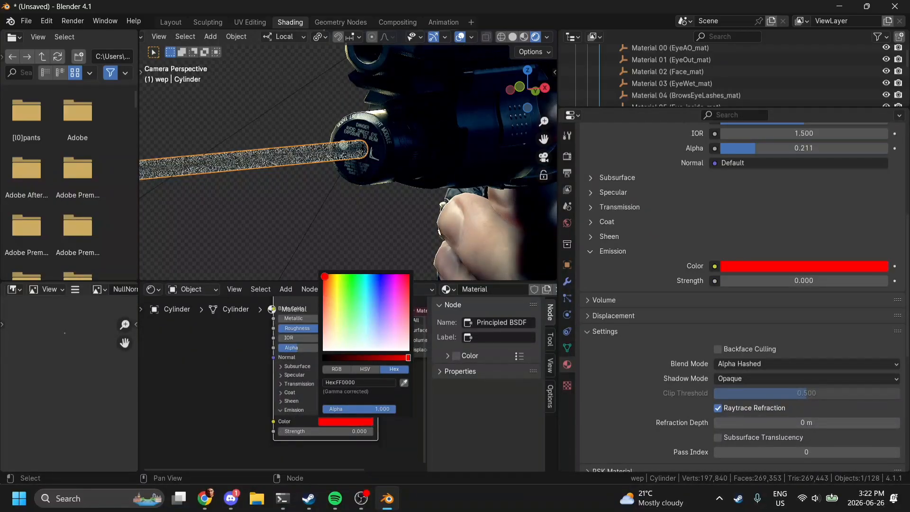
{"action": "mouse_move", "coordinate": [293, 431]}
{"action": "left_mouse_down"}
{"action": "mouse_move", "coordinate": [313, 431]}
{"action": "mouse_move", "coordinate": [290, 432]}
{"action": "left_mouse_up"}
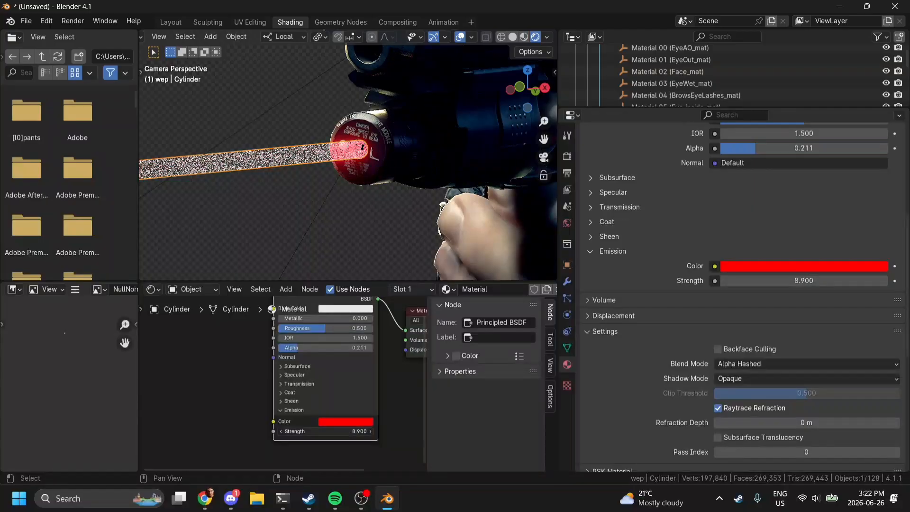
- Darken the Principled BSDF's base color to black
{"action": "scroll", "coordinate": [342, 205], "scroll_direction": "down", "scroll_amount": 5}
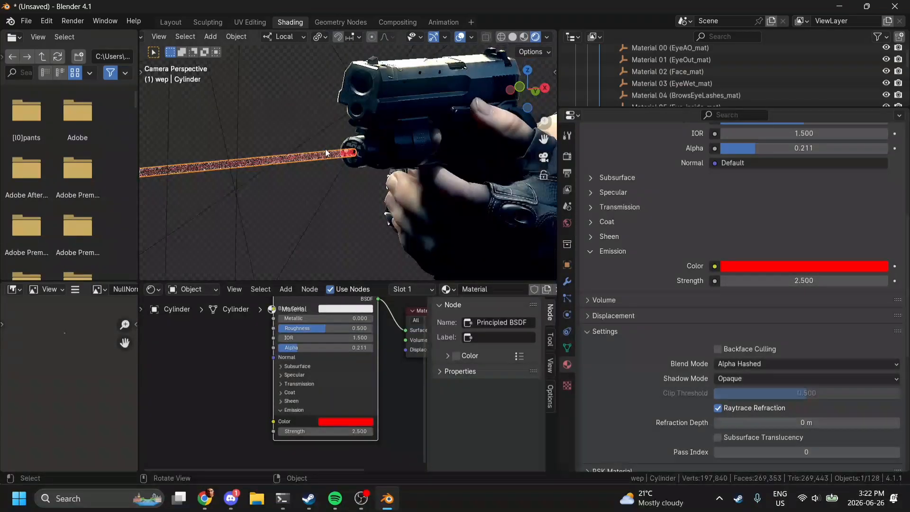
{"action": "left_click", "coordinate": [343, 199]}
{"action": "left_click", "coordinate": [338, 308]}
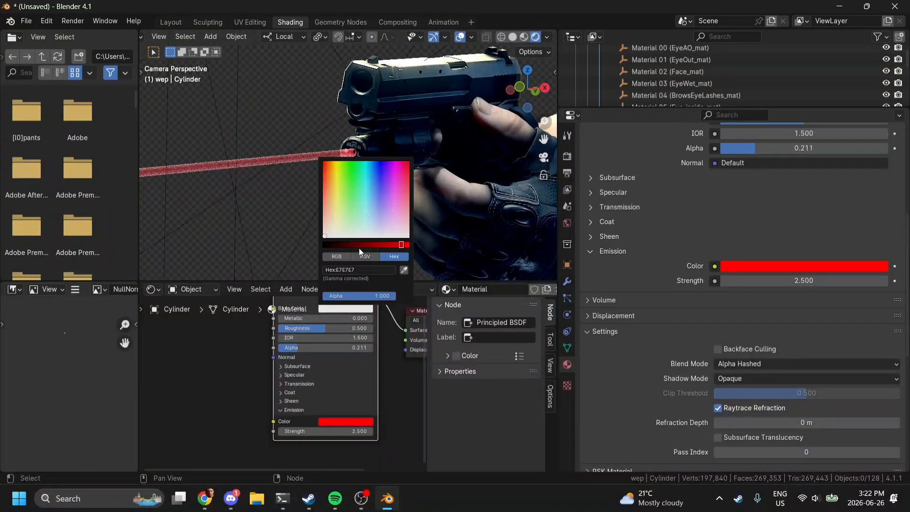
{"action": "left_click_drag", "start_coordinate": [359, 247], "coordinate": [259, 225]}
- Set the beam material's shadow mode to None and its blend mode to Alpha Blend
{"action": "scroll", "coordinate": [259, 225], "scroll_direction": "up", "scroll_amount": 4}
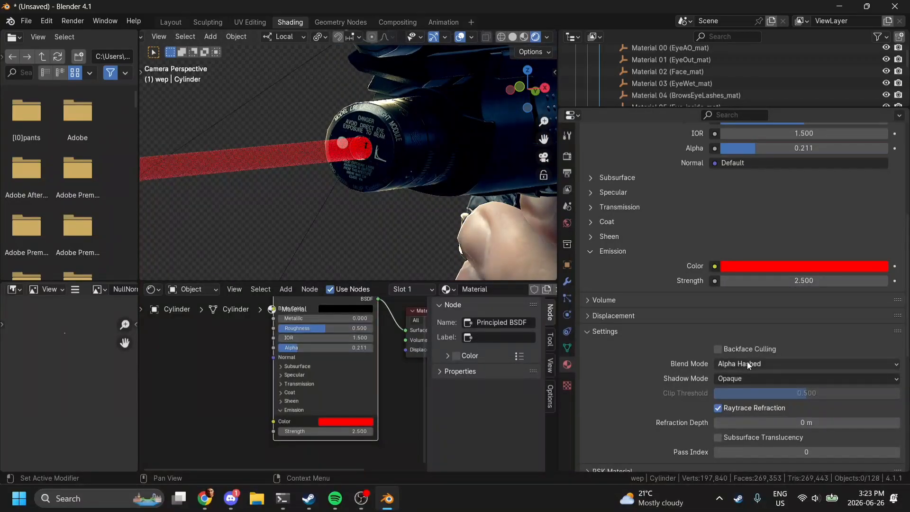
{"action": "left_click", "coordinate": [742, 378]}
{"action": "left_click", "coordinate": [726, 394]}
{"action": "left_click", "coordinate": [742, 378]}
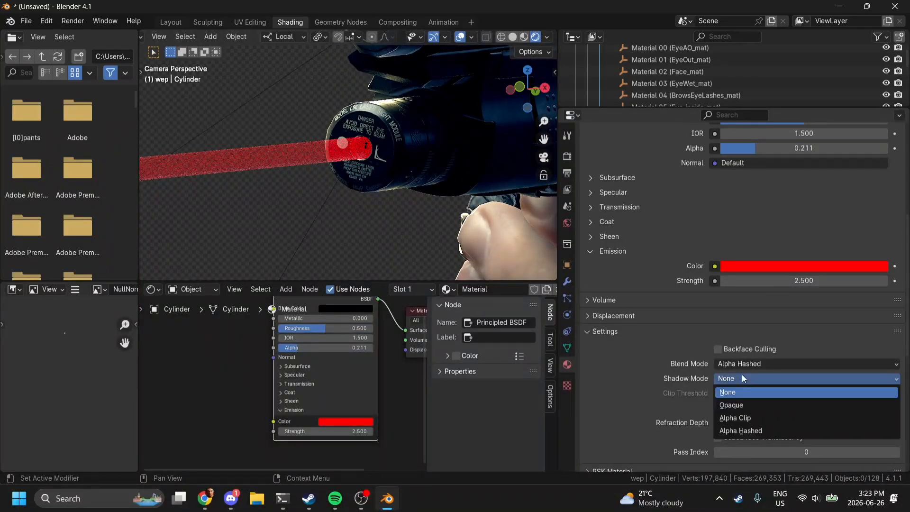
{"action": "left_click", "coordinate": [738, 364]}
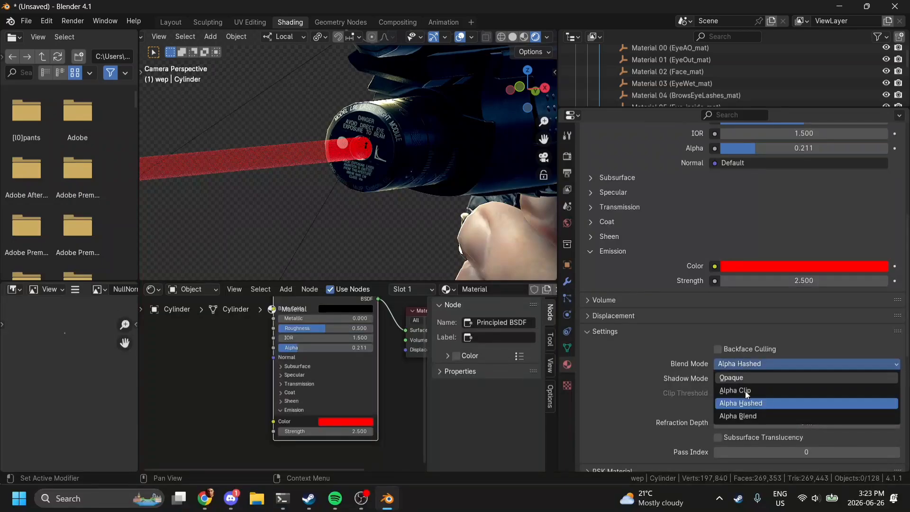
{"action": "left_click", "coordinate": [752, 416]}
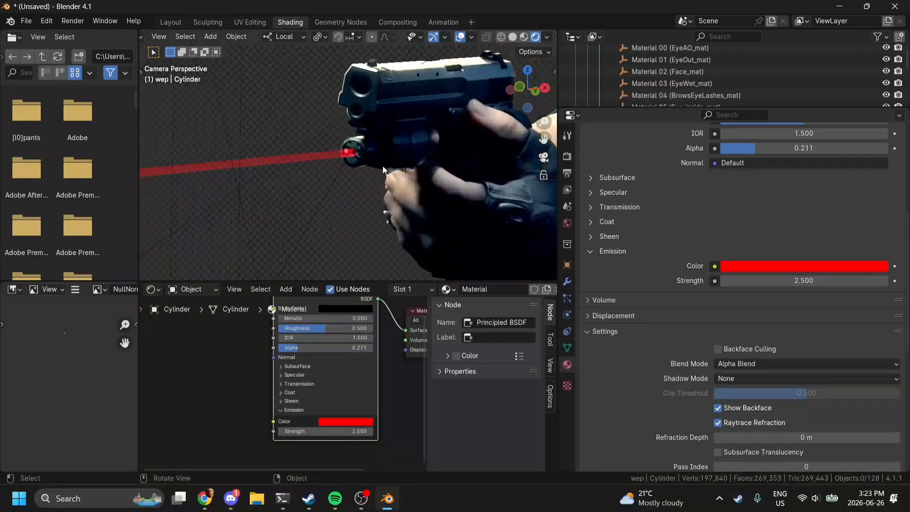
- Delete the beam's Principled BSDF and connect a new Emission shader to the output surface, leaving space between the nodes
{"action": "left_click", "coordinate": [298, 155], "text": "alt"}
{"action": "left_click", "coordinate": [297, 155]}
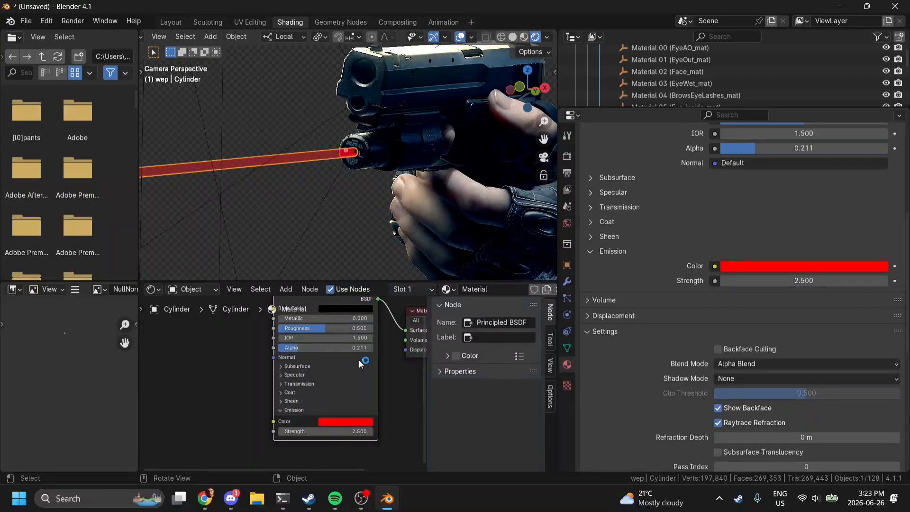
{"action": "key", "text": "x"}
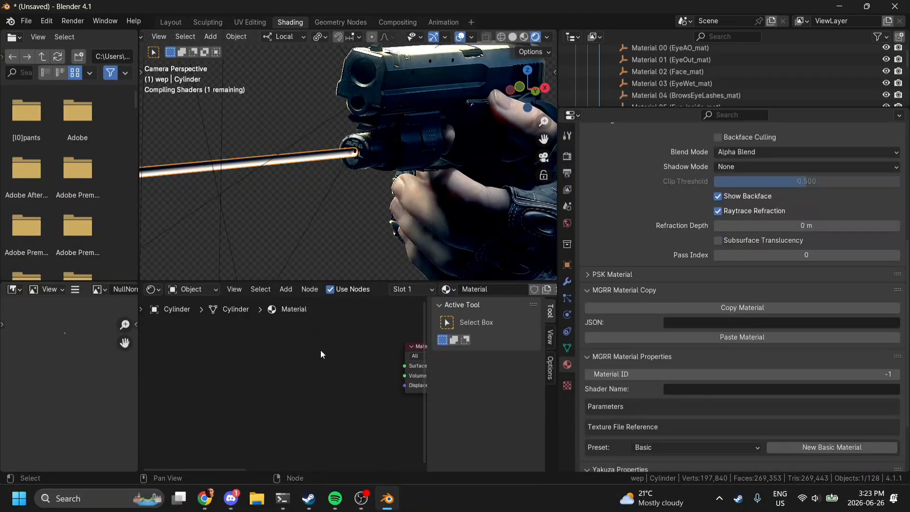
{"action": "left_click_drag", "start_coordinate": [404, 366], "coordinate": [369, 366]}
{"action": "type", "text": "e"}
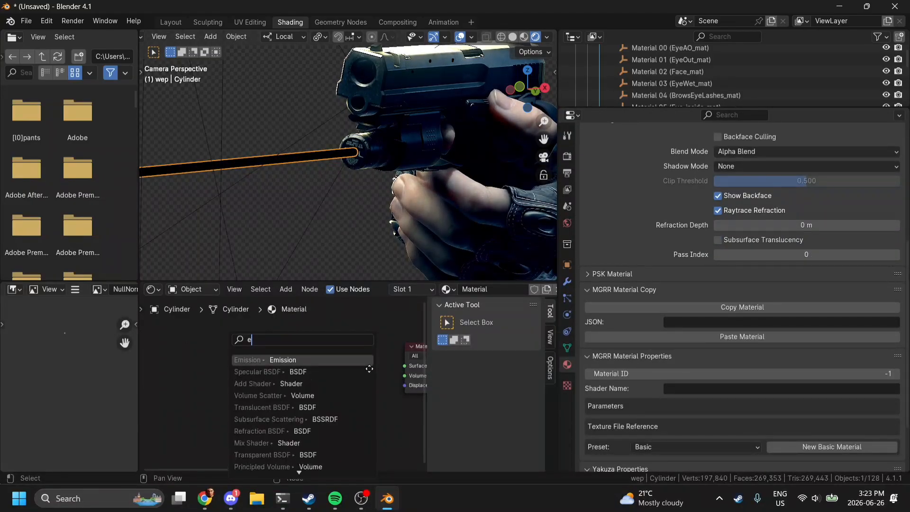
{"action": "left_click", "coordinate": [344, 358]}
{"action": "left_click", "coordinate": [243, 340]}
- Add a Transparent BSDF and blend it with the Emission shader through a Mix Shader placed before the material output
{"action": "key", "text": "shift+a"}
{"action": "type", "text": "trans"}
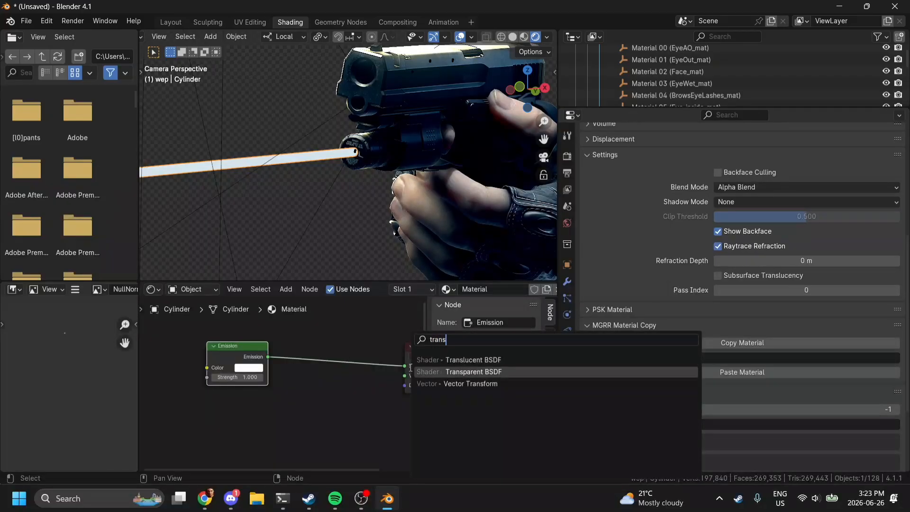
{"action": "key", "text": "Return"}
{"action": "left_click", "coordinate": [285, 398]}
{"action": "key", "text": "shift+a"}
{"action": "type", "text": "mix"}
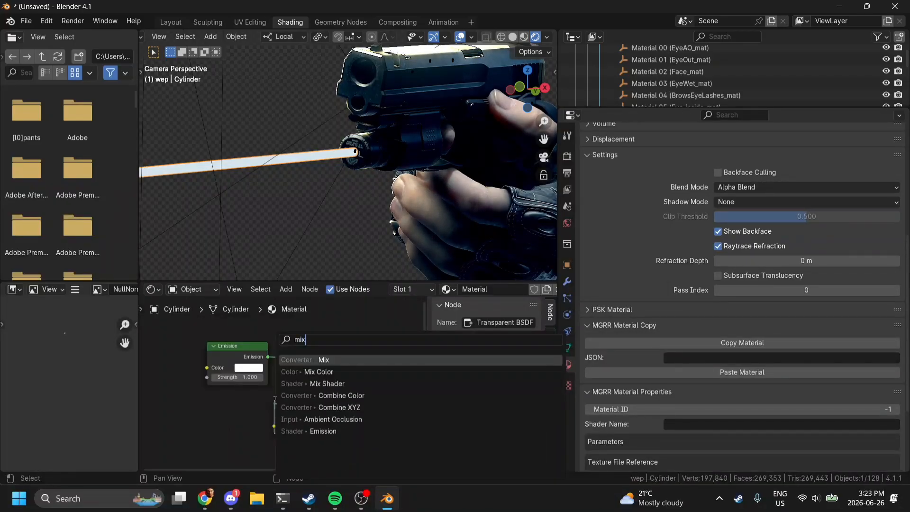
{"action": "left_click", "coordinate": [327, 383]}
{"action": "left_click", "coordinate": [337, 379]}
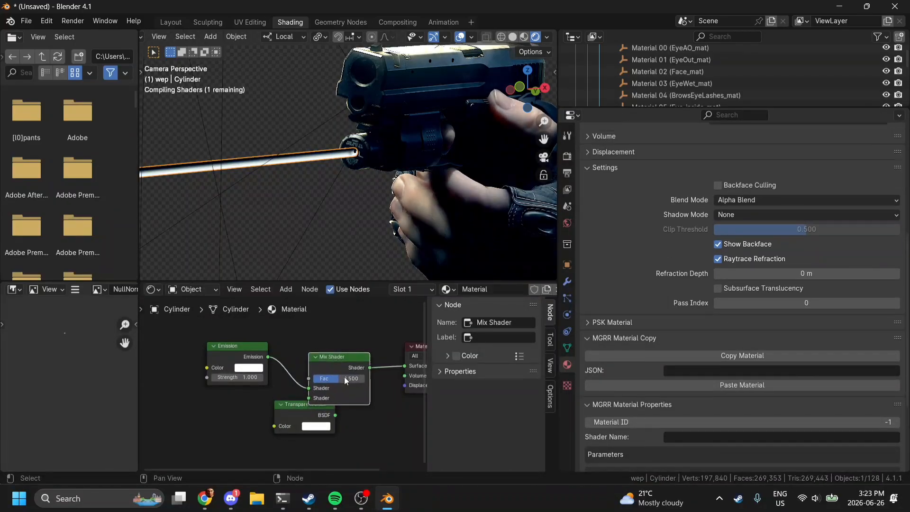
{"action": "left_click_drag", "start_coordinate": [335, 416], "coordinate": [309, 399]}
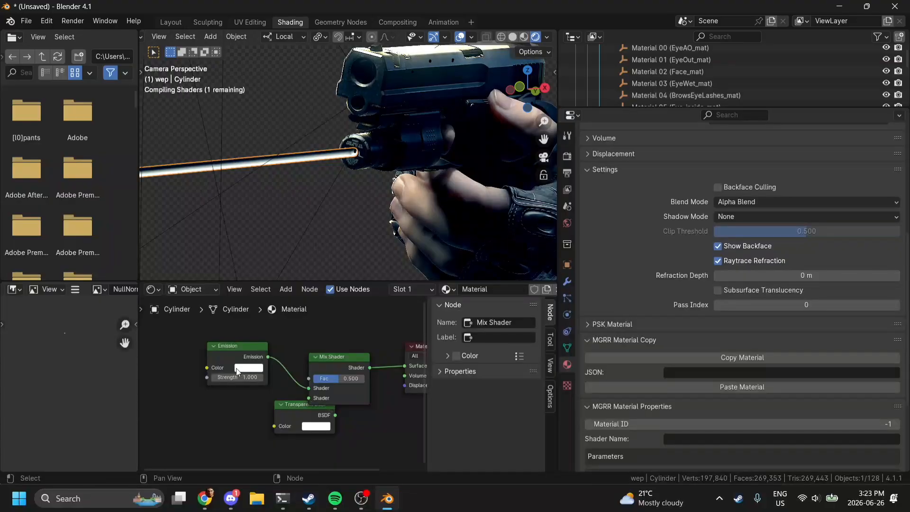
- Set the Emission shader's color to red and its strength to 12.5
{"action": "left_click", "coordinate": [248, 368]}
{"action": "left_click", "coordinate": [241, 223]}
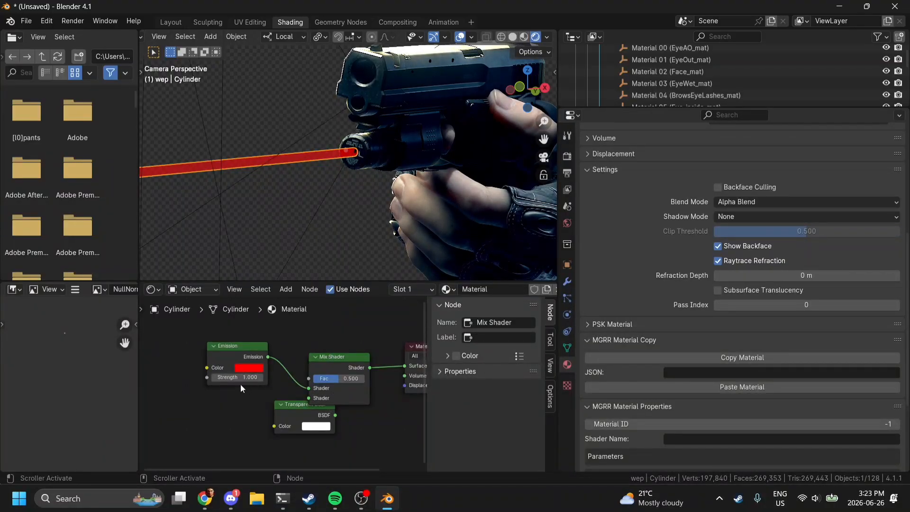
{"action": "mouse_move", "coordinate": [242, 377]}
{"action": "left_mouse_down"}
{"action": "mouse_move", "coordinate": [289, 377]}
{"action": "mouse_move", "coordinate": [244, 377]}
{"action": "mouse_move", "coordinate": [254, 377]}
{"action": "left_mouse_up"}
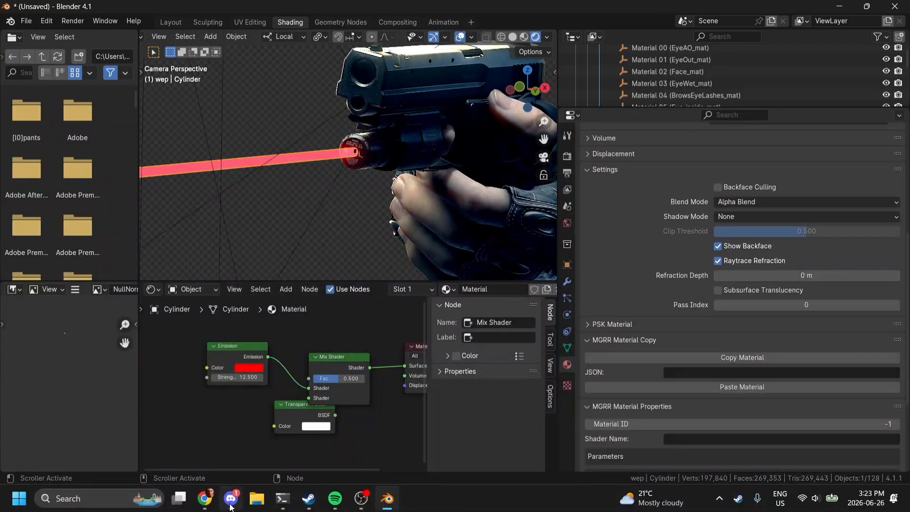
- Check the laser in the concept art, then connect the Transparent BSDF to the Mix Shader's second shader input with a factor of about 0.92
{"action": "left_click", "coordinate": [171, 22]}
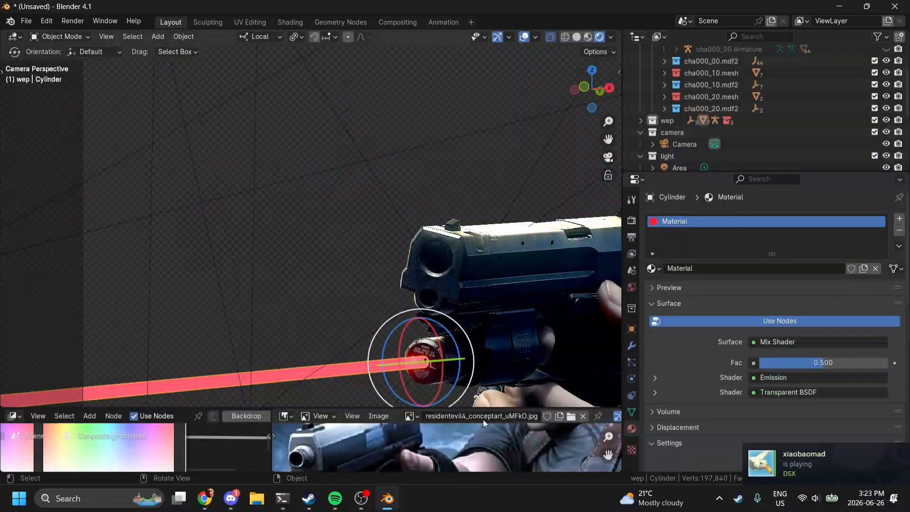
{"action": "scroll", "coordinate": [494, 459], "scroll_direction": "down", "scroll_amount": 5}
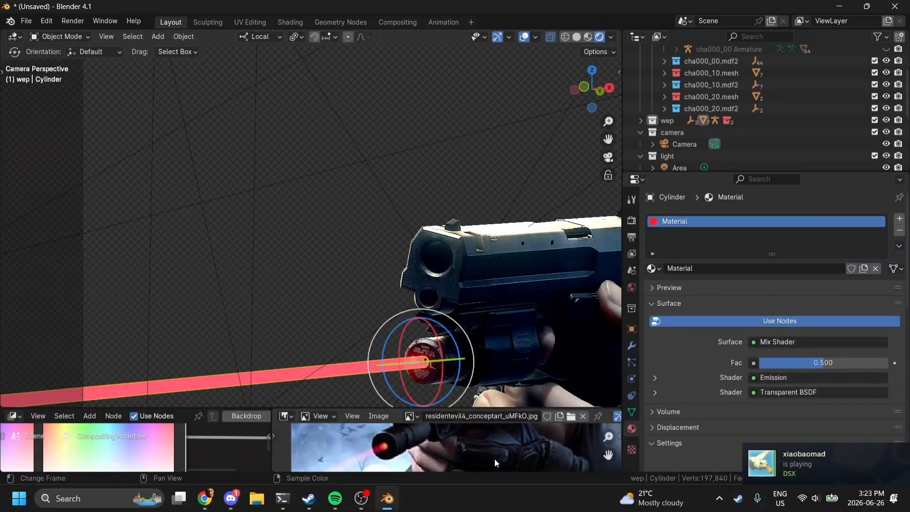
{"action": "left_click", "coordinate": [291, 19]}
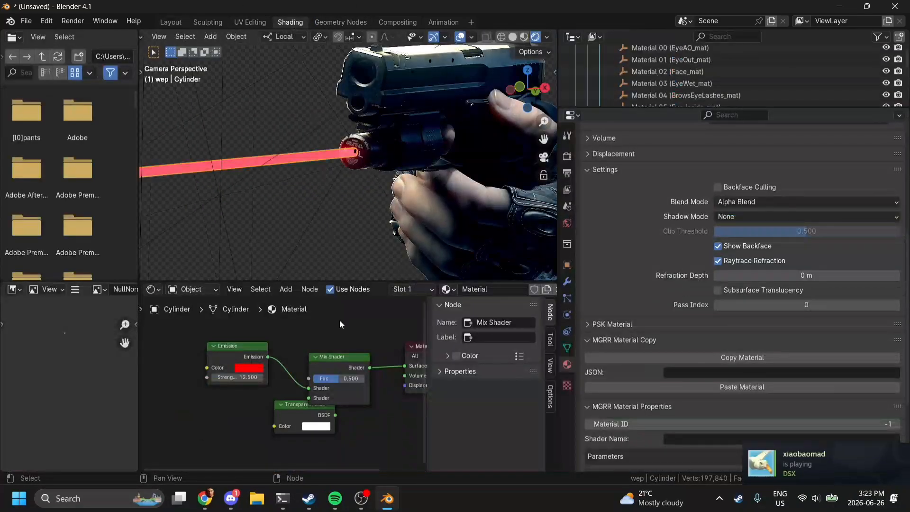
{"action": "left_click_drag", "start_coordinate": [281, 413], "coordinate": [194, 408]}
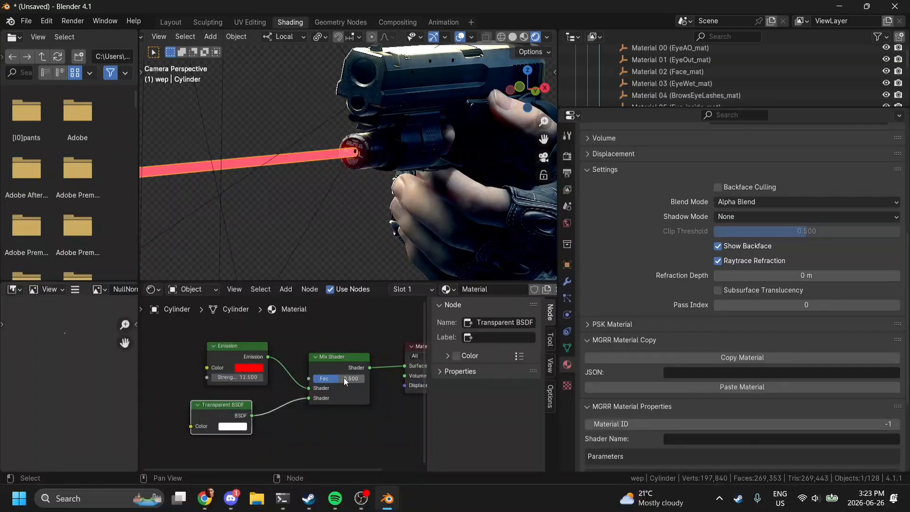
{"action": "mouse_move", "coordinate": [345, 379]}
{"action": "left_mouse_down"}
{"action": "mouse_move", "coordinate": [325, 378]}
{"action": "mouse_move", "coordinate": [361, 379]}
{"action": "left_mouse_up"}
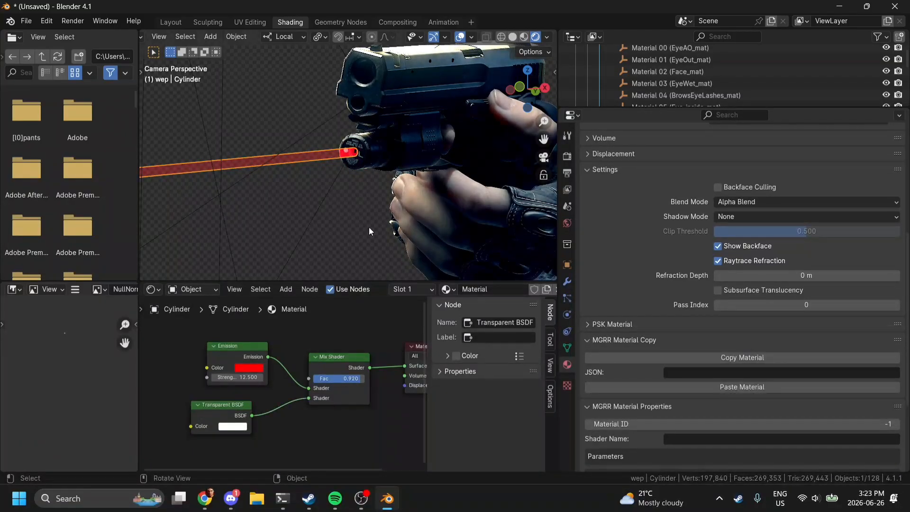
- Add a Principled Volume node below the Mix Shader and connect it to the material output's volume
{"action": "key", "text": "shift+a"}
{"action": "left_click", "coordinate": [337, 337]}
{"action": "left_click_drag", "start_coordinate": [342, 353], "coordinate": [329, 353]}
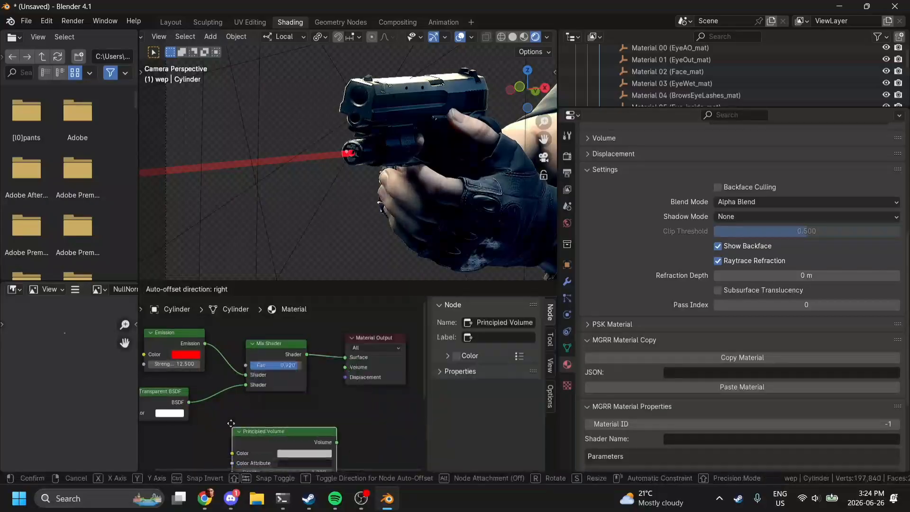
{"action": "scroll", "coordinate": [331, 379], "scroll_direction": "up", "scroll_amount": 5}
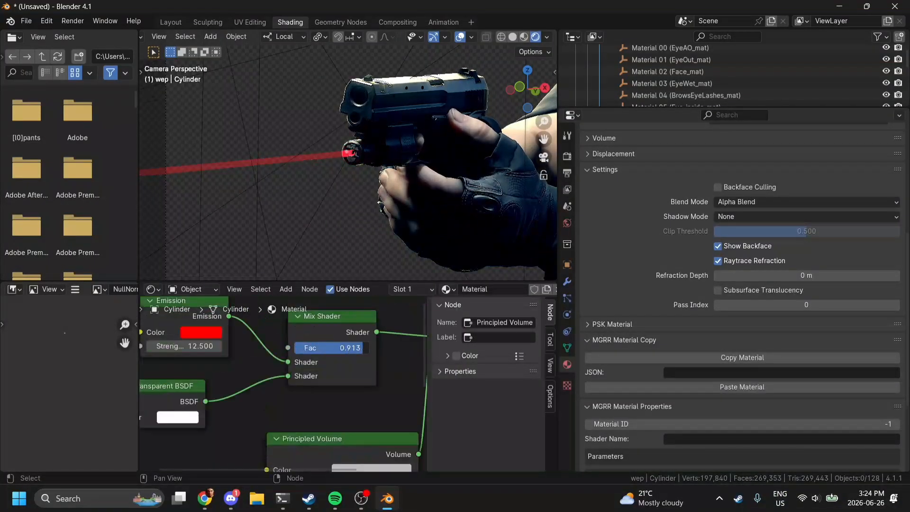
{"action": "scroll", "coordinate": [308, 379], "scroll_direction": "up", "scroll_amount": 3}
{"action": "left_click", "coordinate": [332, 300]}
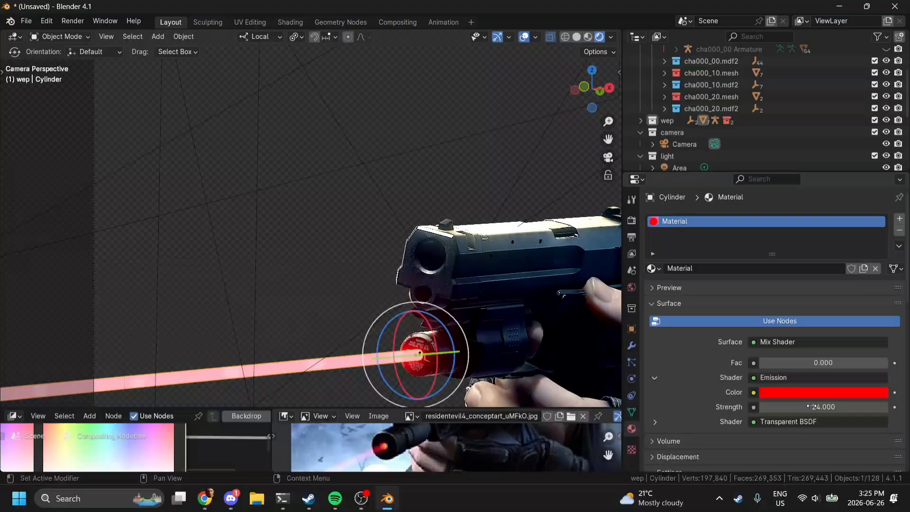
- Set the beam's emission strength to 4.1 and shift its color to a deep orange-red
{"action": "left_click_drag", "start_coordinate": [812, 407], "coordinate": [822, 407]}
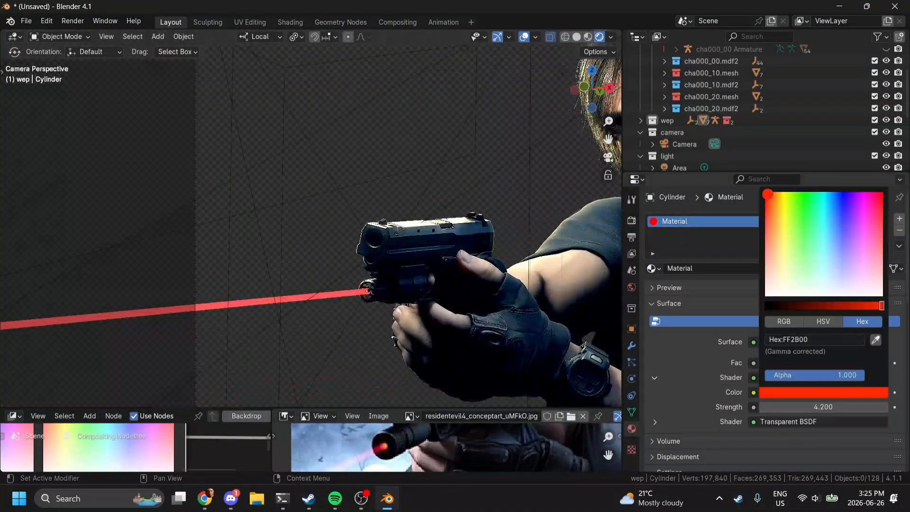
{"action": "left_click", "coordinate": [792, 317]}
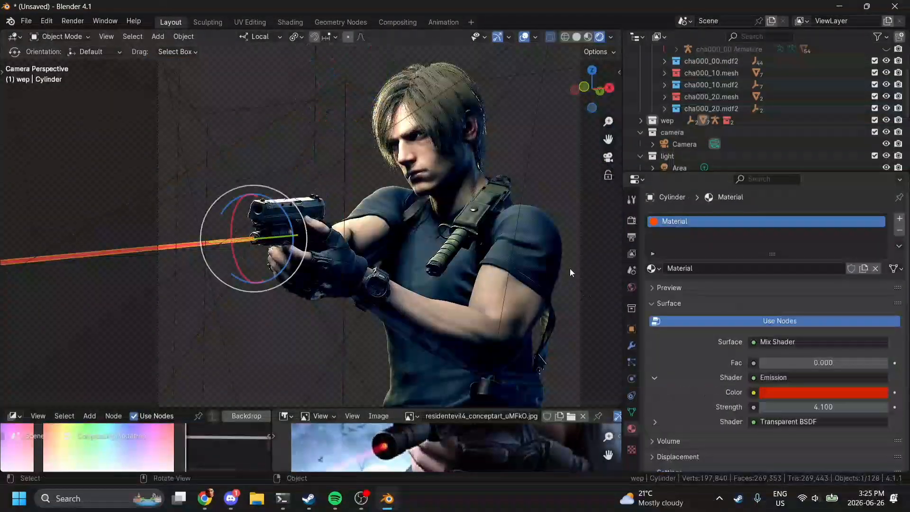
- Set the beam's mix factor to 0.861 and its blend mode to Alpha Hashed
{"action": "scroll", "coordinate": [310, 218], "scroll_direction": "down", "scroll_amount": 10}
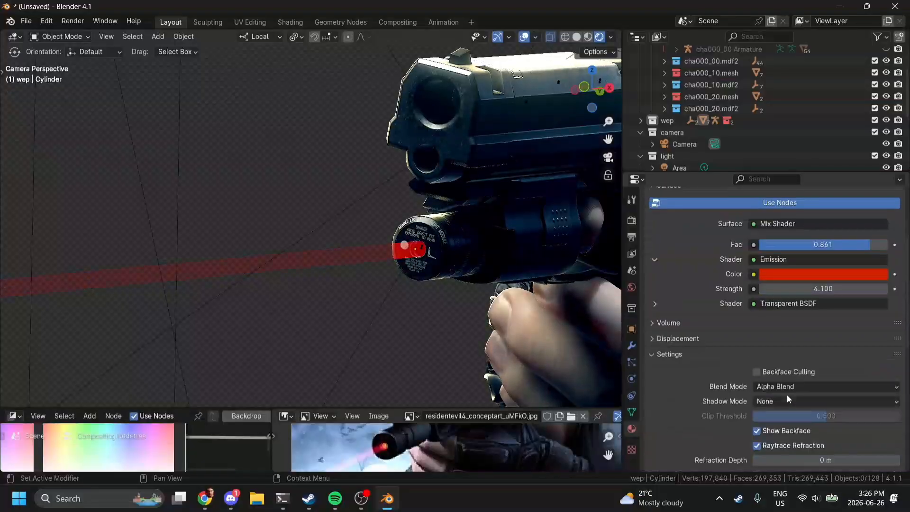
{"action": "scroll", "coordinate": [547, 179], "scroll_direction": "up", "scroll_amount": 6}
{"action": "left_click", "coordinate": [300, 234]}
{"action": "left_click", "coordinate": [335, 306]}
{"action": "scroll", "coordinate": [336, 305], "scroll_direction": "down", "scroll_amount": 4}
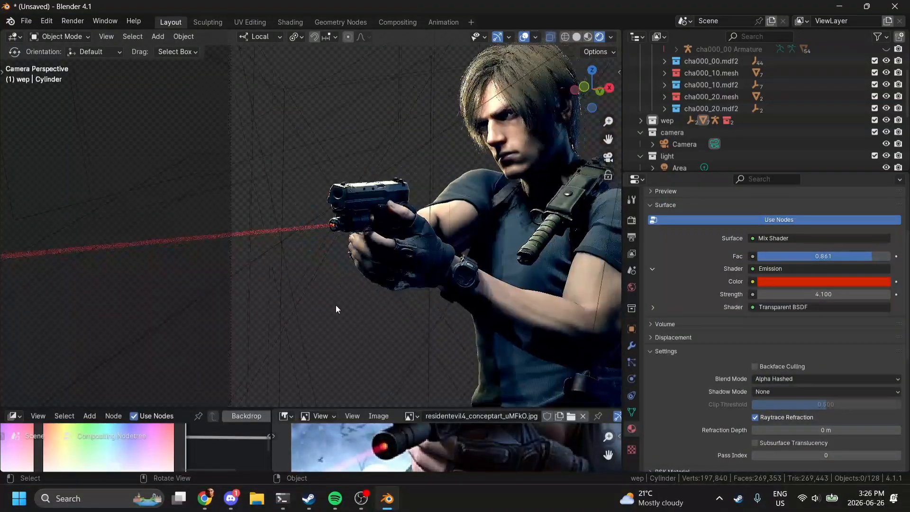
- Check the laser beam from the side and through the camera, and delete the beam cylinder
{"action": "scroll", "coordinate": [336, 305], "scroll_direction": "up", "scroll_amount": 3}
{"action": "left_click_drag", "start_coordinate": [608, 137], "coordinate": [493, 170]}
{"action": "left_click", "coordinate": [574, 89]}
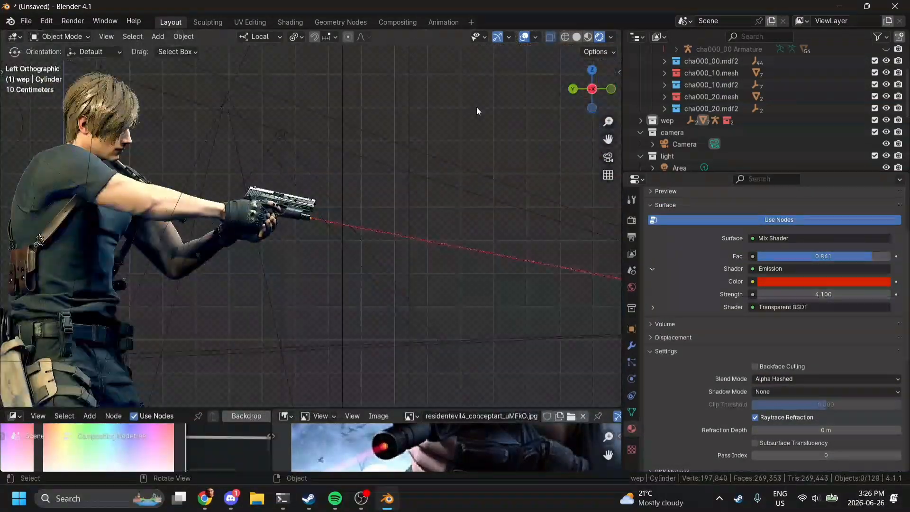
{"action": "scroll", "coordinate": [476, 107], "scroll_direction": "up", "scroll_amount": 6}
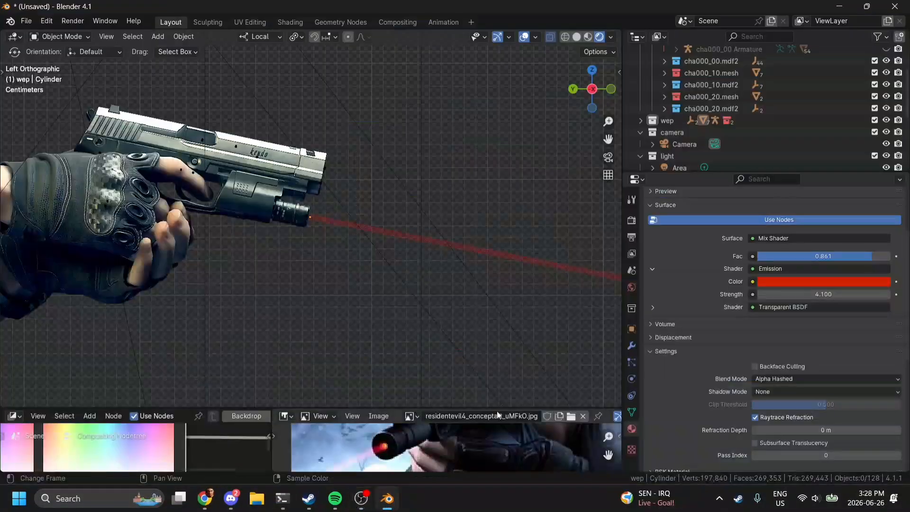
{"action": "scroll", "coordinate": [616, 187], "scroll_direction": "down", "scroll_amount": 9}
{"action": "key", "text": "KP_0"}
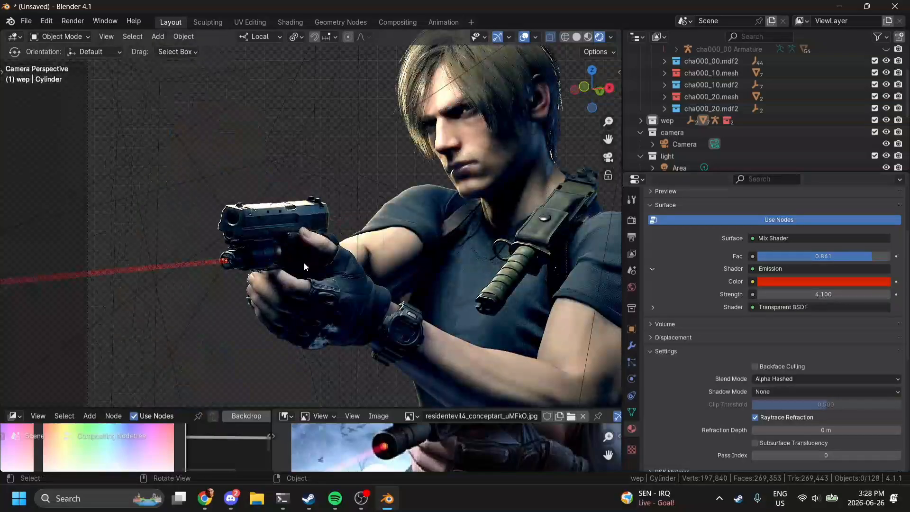
{"action": "scroll", "coordinate": [291, 264], "scroll_direction": "up", "scroll_amount": 1}
{"action": "left_click", "coordinate": [213, 255]}
{"action": "key", "text": "Delete"}
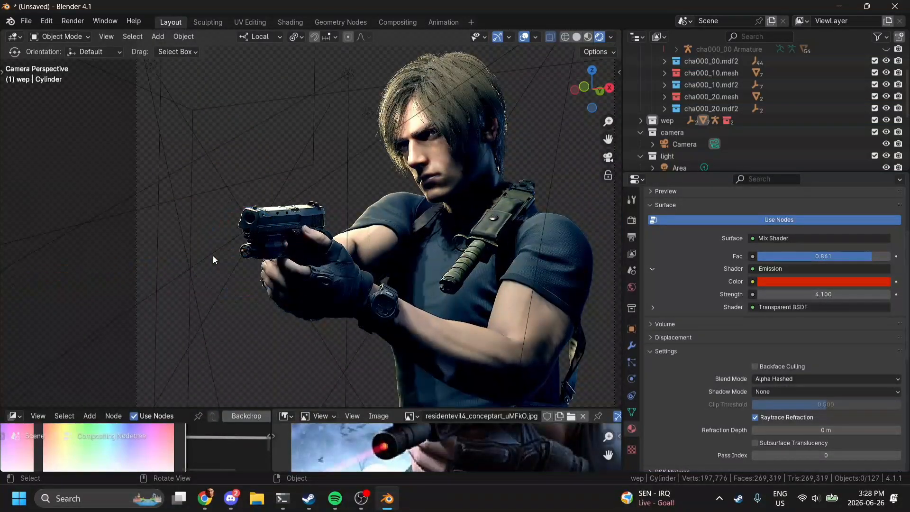
- Select Leon's face mesh and examine his lighting close up and from around the figure
{"action": "scroll", "coordinate": [809, 139], "scroll_direction": "down", "scroll_amount": 5}
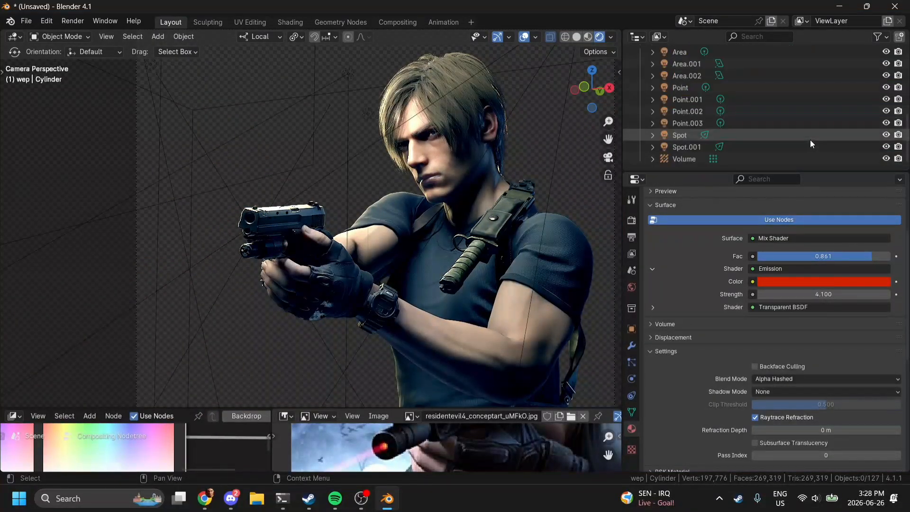
{"action": "scroll", "coordinate": [419, 185], "scroll_direction": "up", "scroll_amount": 4}
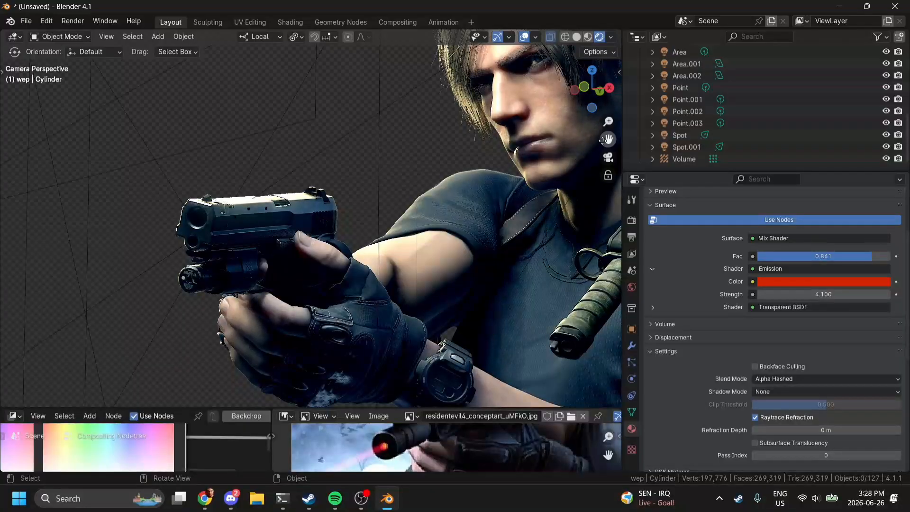
{"action": "left_click_drag", "start_coordinate": [609, 139], "coordinate": [453, 198]}
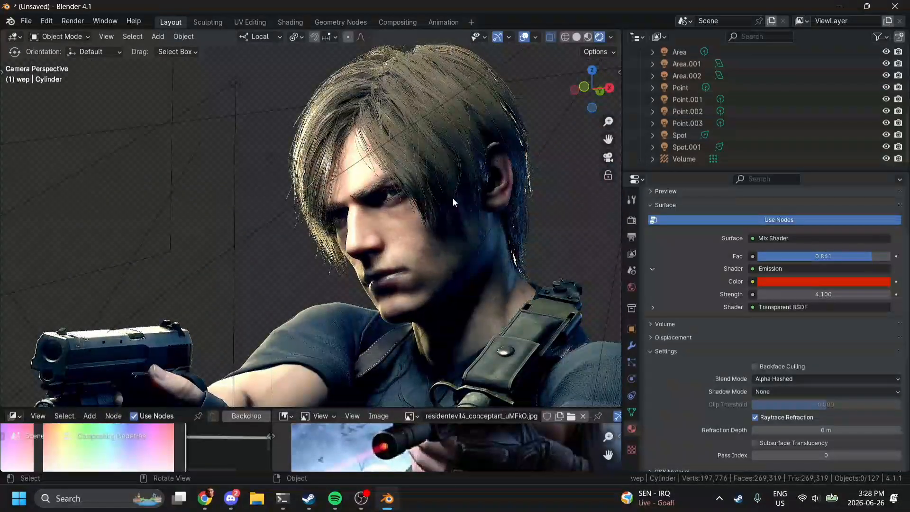
{"action": "scroll", "coordinate": [454, 198], "scroll_direction": "up", "scroll_amount": 5}
{"action": "left_click", "coordinate": [517, 217]}
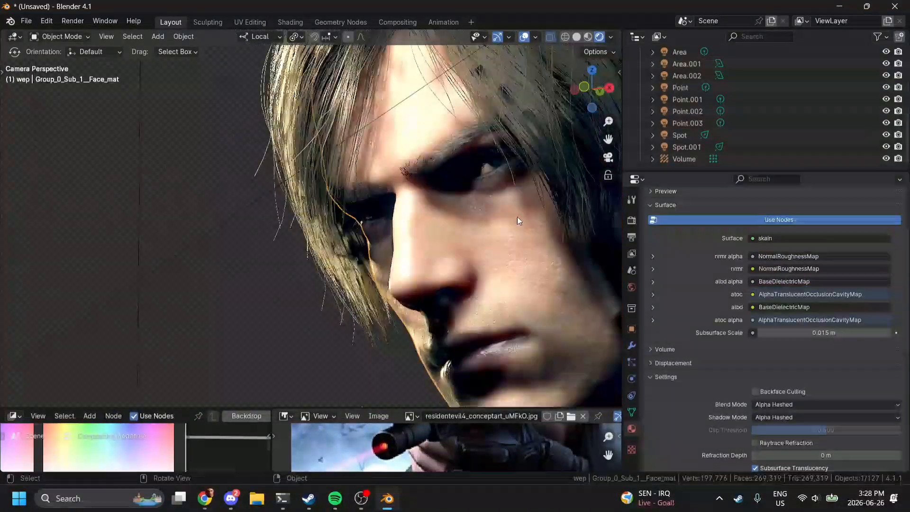
{"action": "scroll", "coordinate": [535, 194], "scroll_direction": "down", "scroll_amount": 3}
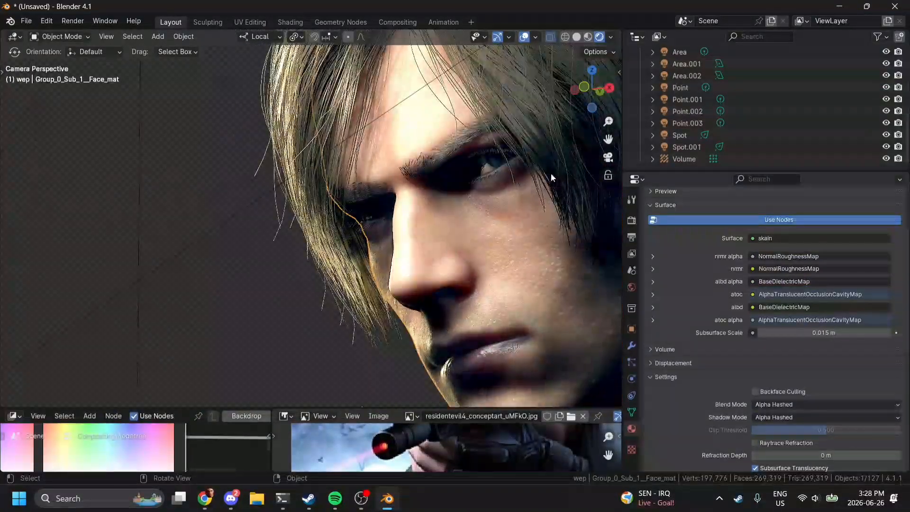
{"action": "left_click_drag", "start_coordinate": [591, 88], "coordinate": [588, 91]}
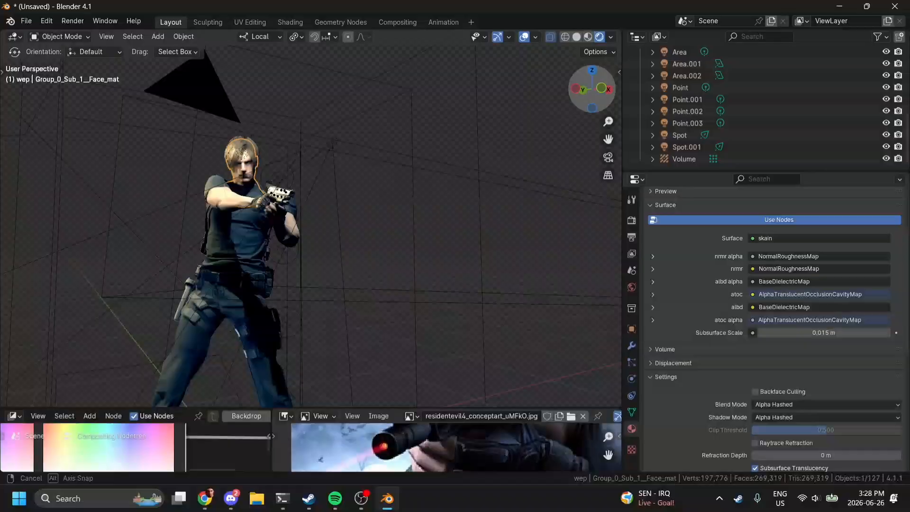
{"action": "mouse_move", "coordinate": [592, 89]}
{"action": "left_mouse_down"}
{"action": "mouse_move", "coordinate": [571, 87]}
{"action": "mouse_move", "coordinate": [603, 83]}
{"action": "left_mouse_up"}
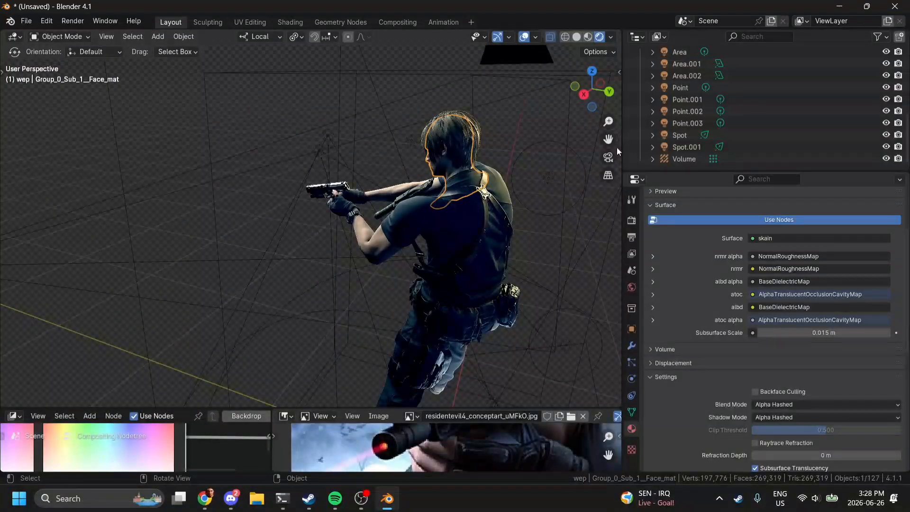
{"action": "left_click", "coordinate": [608, 157]}
{"action": "scroll", "coordinate": [541, 144], "scroll_direction": "down", "scroll_amount": 2}
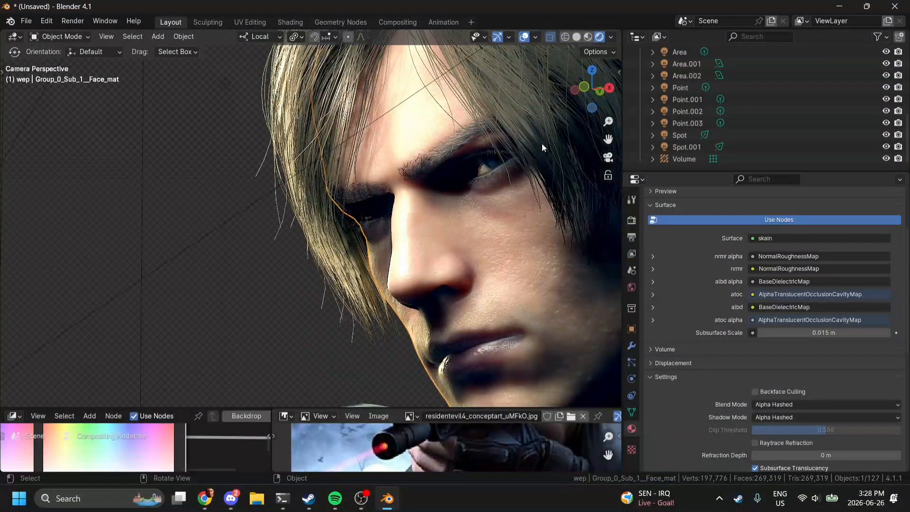
- Examine the face mesh's transform properties and the shader node tree of its Face_mat material
{"action": "key", "text": "n"}
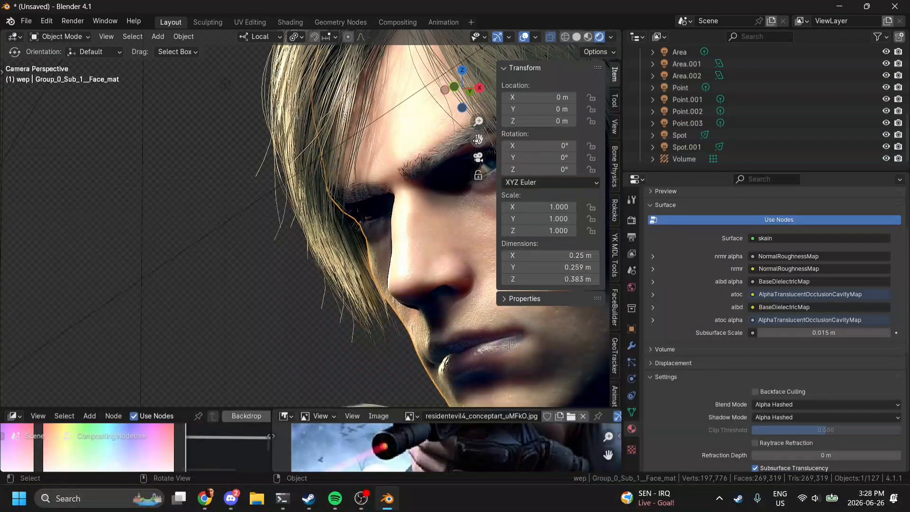
{"action": "left_click_drag", "start_coordinate": [478, 139], "coordinate": [450, 146]}
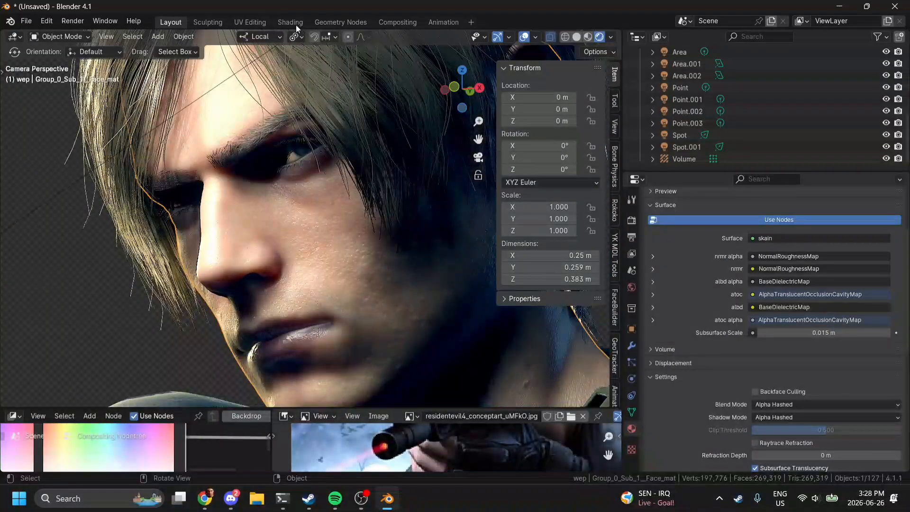
{"action": "left_click", "coordinate": [290, 22]}
{"action": "scroll", "coordinate": [289, 362], "scroll_direction": "down", "scroll_amount": 2}
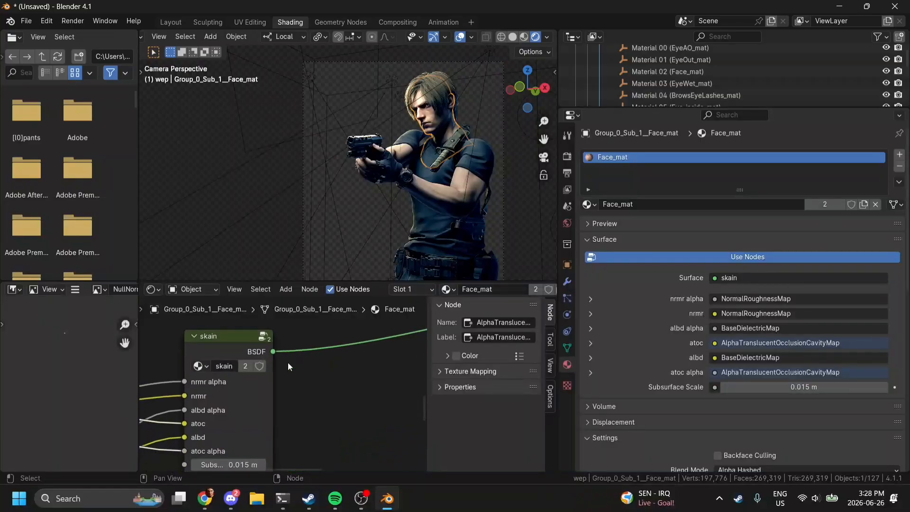
{"action": "scroll", "coordinate": [288, 362], "scroll_direction": "down", "scroll_amount": 5}
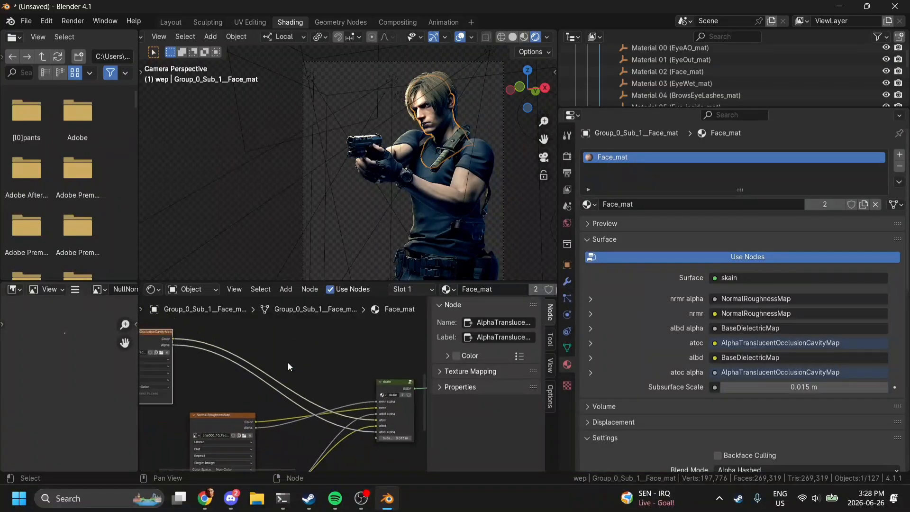
{"action": "mouse_move", "coordinate": [362, 506]}
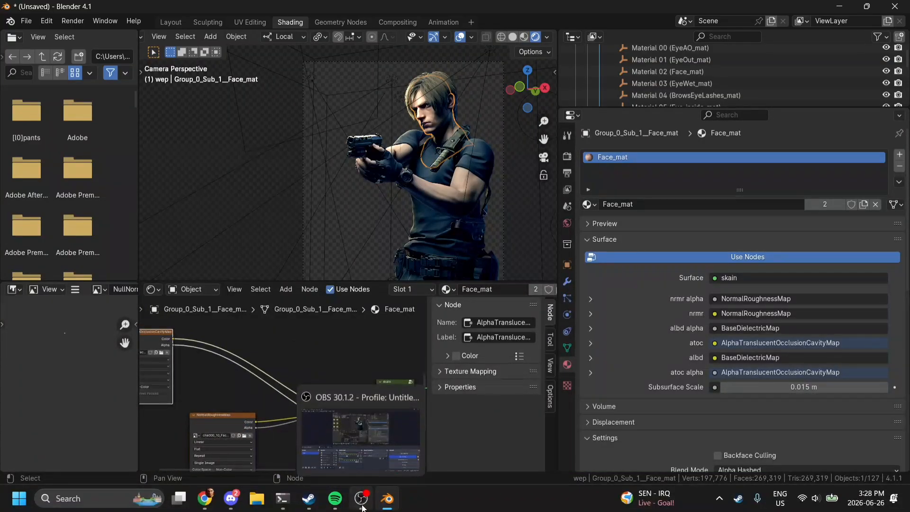
- Return to the layout and look through the RE MDF and RE Engine utility add-on tools
{"action": "left_click", "coordinate": [170, 22]}
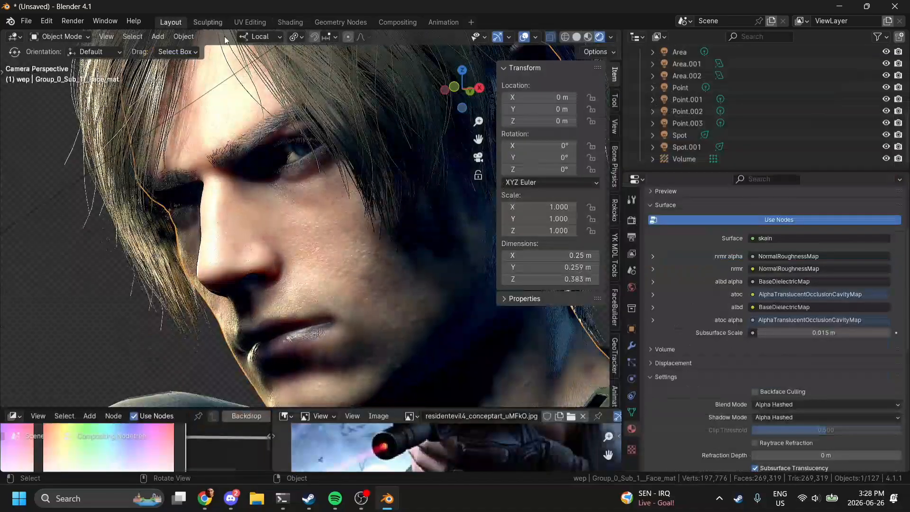
{"action": "scroll", "coordinate": [615, 322], "scroll_direction": "down", "scroll_amount": 6}
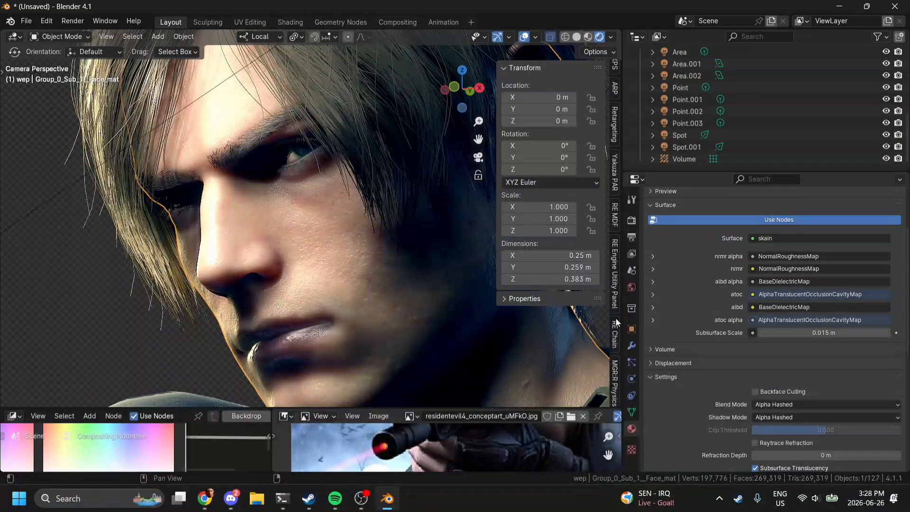
{"action": "scroll", "coordinate": [613, 363], "scroll_direction": "down", "scroll_amount": 2}
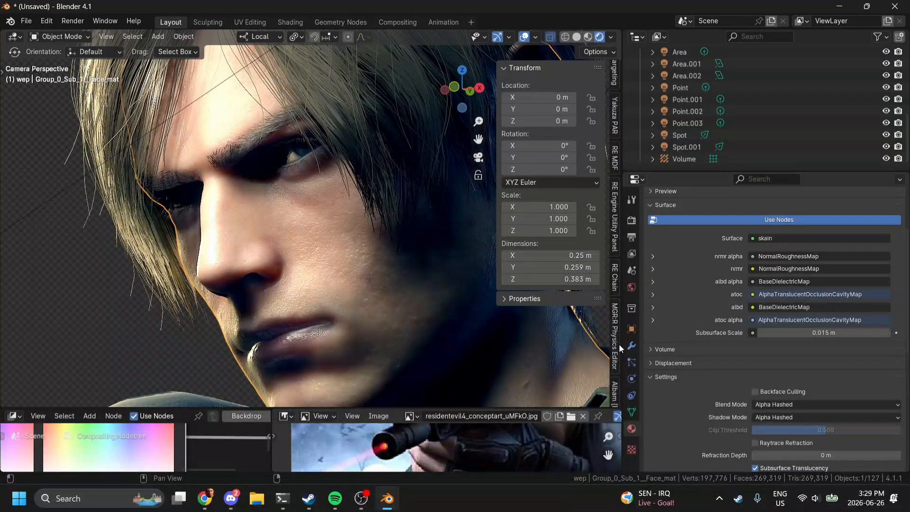
{"action": "left_click", "coordinate": [617, 271]}
{"action": "scroll", "coordinate": [617, 270], "scroll_direction": "up", "scroll_amount": 2}
{"action": "left_click", "coordinate": [617, 199]}
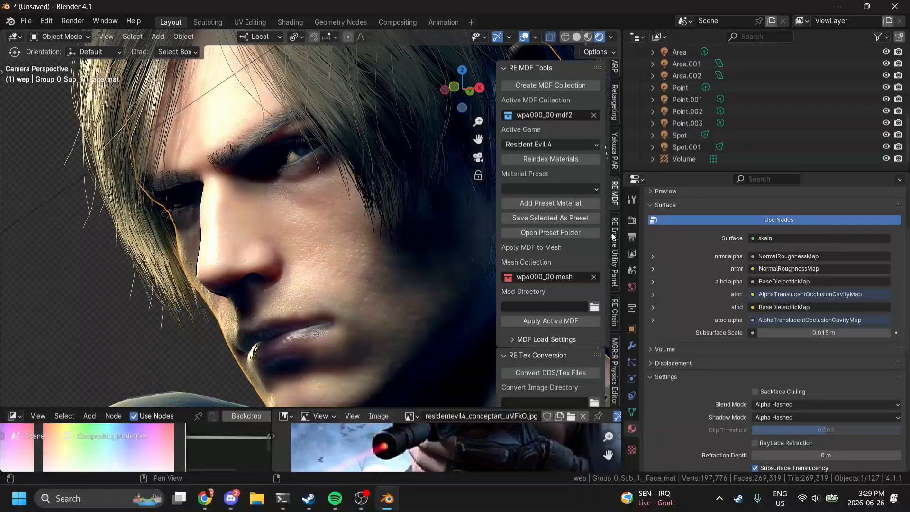
{"action": "scroll", "coordinate": [551, 346], "scroll_direction": "down", "scroll_amount": 3}
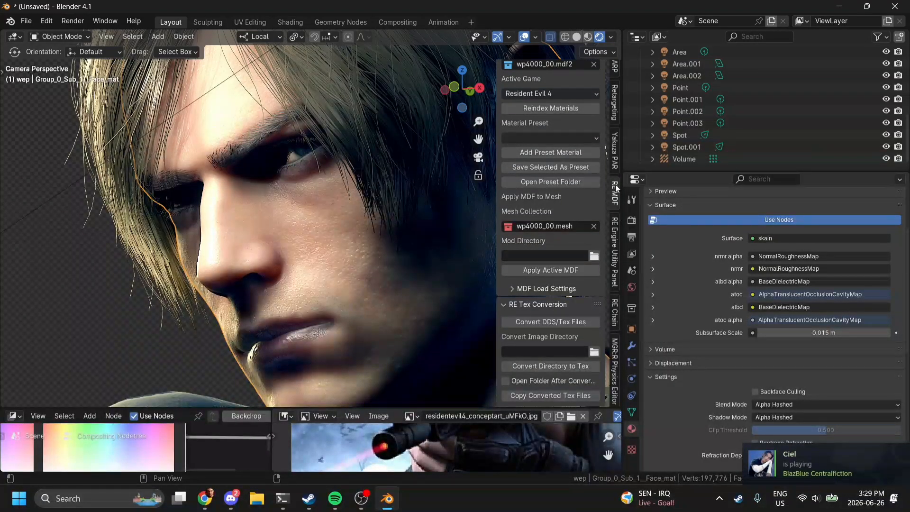
{"action": "scroll", "coordinate": [615, 188], "scroll_direction": "up", "scroll_amount": 3}
{"action": "left_click", "coordinate": [615, 240]}
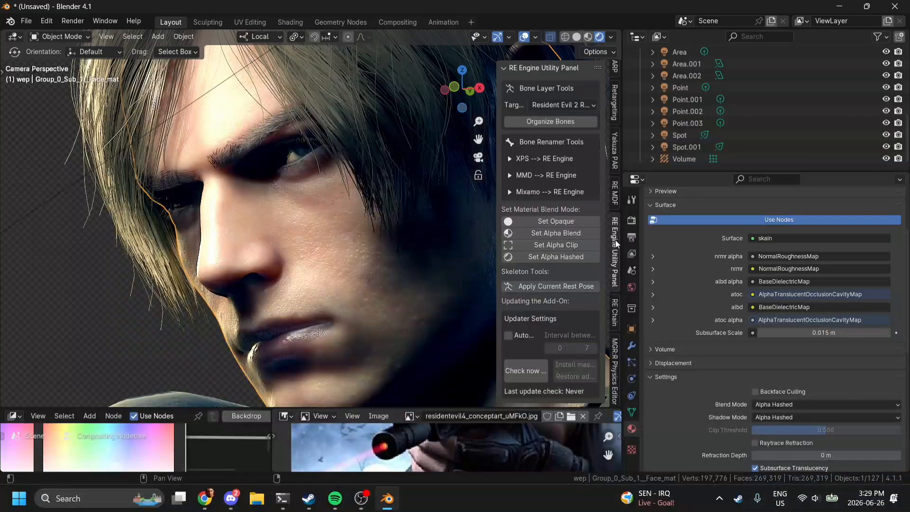
- Look through the RE Chain, MGR:R Physics Editor and RE MDF add-on tools
{"action": "left_click", "coordinate": [616, 302]}
{"action": "left_click", "coordinate": [627, 240]}
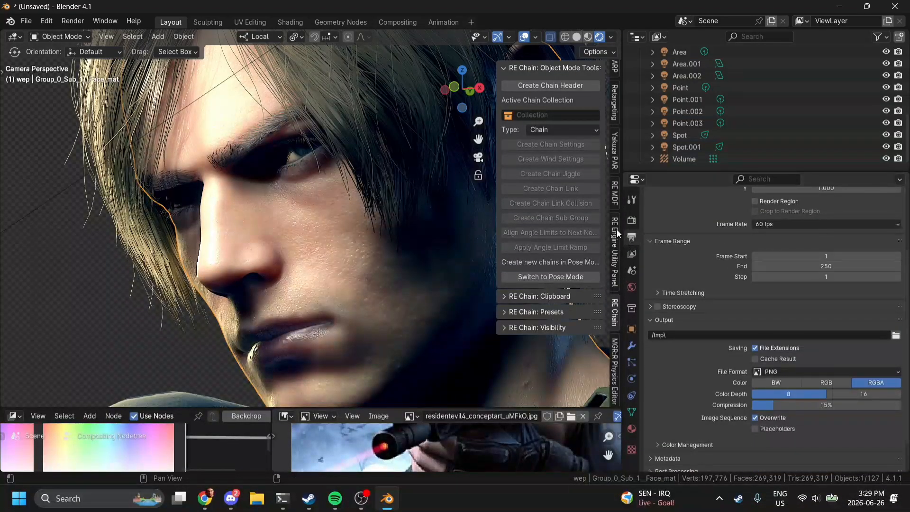
{"action": "left_click", "coordinate": [613, 365]}
{"action": "left_click", "coordinate": [619, 198]}
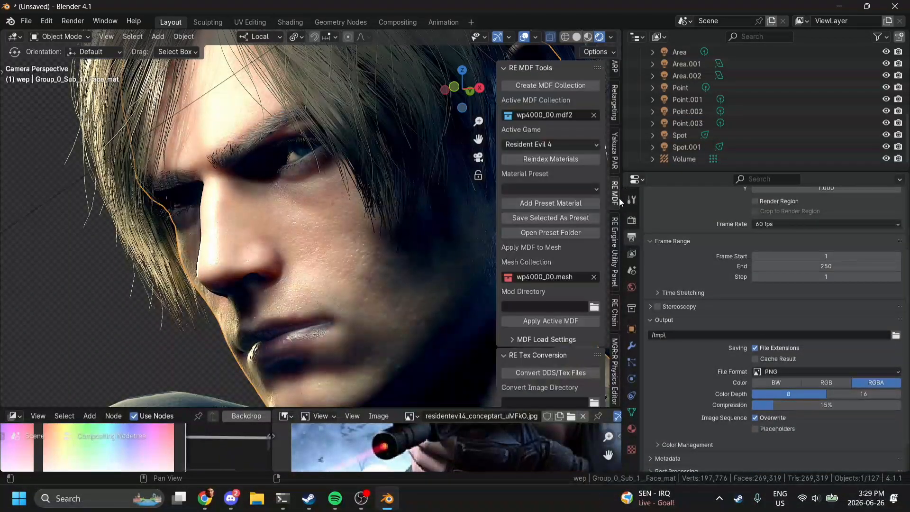
{"action": "scroll", "coordinate": [566, 211], "scroll_direction": "down", "scroll_amount": 3}
{"action": "scroll", "coordinate": [558, 153], "scroll_direction": "up", "scroll_amount": 3}
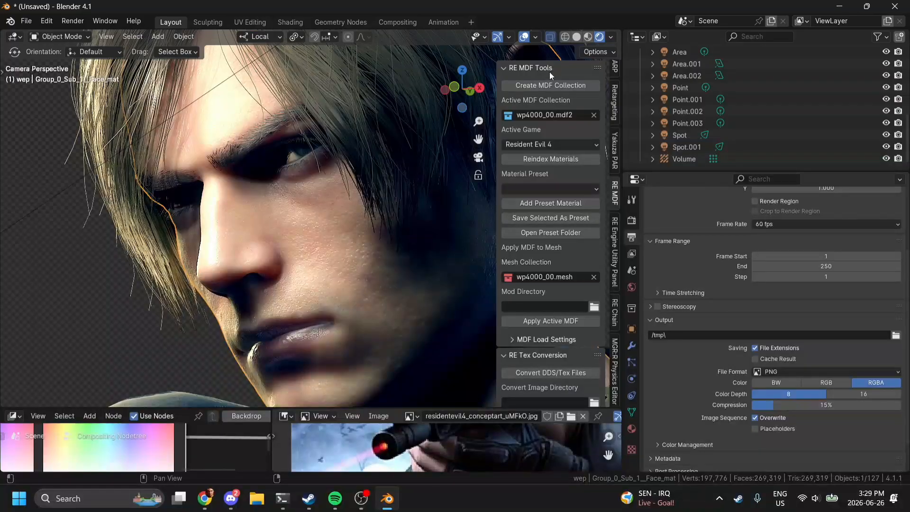
{"action": "left_click", "coordinate": [538, 67]}
{"action": "left_click", "coordinate": [537, 71]}
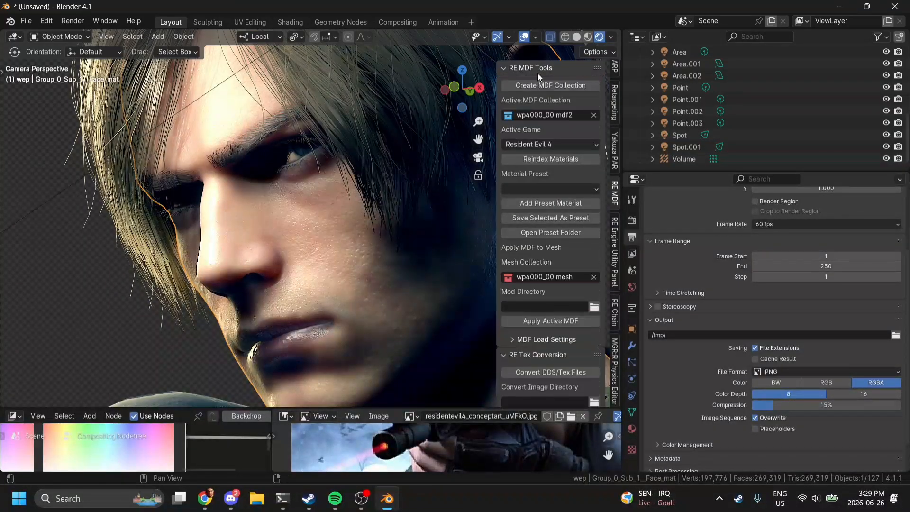
- Browse the other add-on categories, check those available with the face mesh in Edit Mode, and return to Object Mode
{"action": "scroll", "coordinate": [612, 135], "scroll_direction": "up", "scroll_amount": 10}
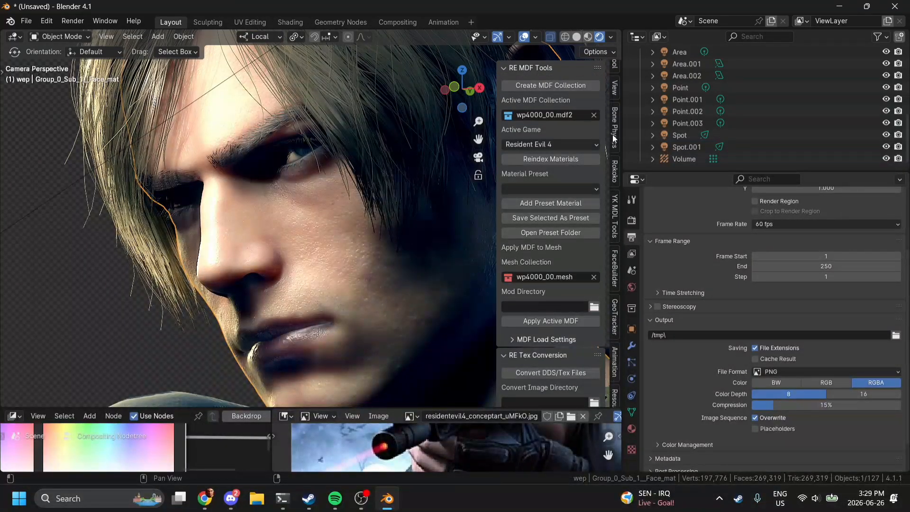
{"action": "scroll", "coordinate": [612, 135], "scroll_direction": "down", "scroll_amount": 10}
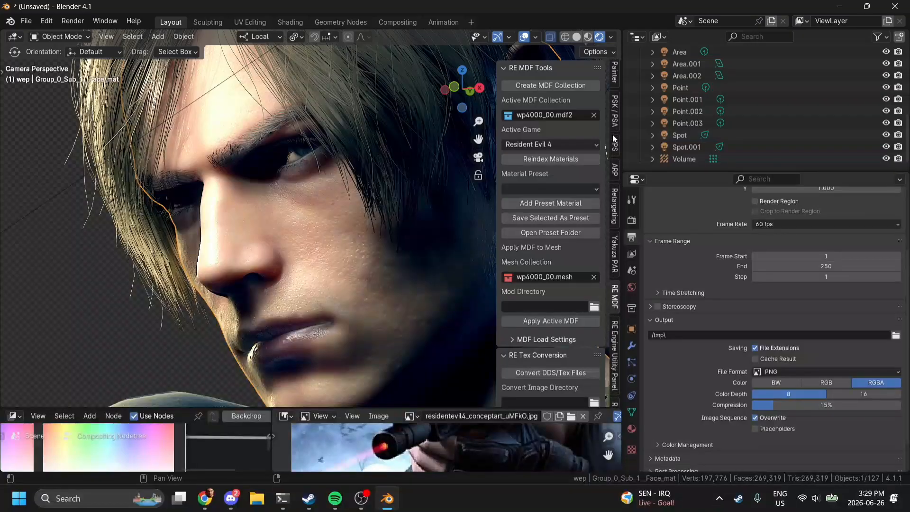
{"action": "scroll", "coordinate": [614, 138], "scroll_direction": "down", "scroll_amount": 10}
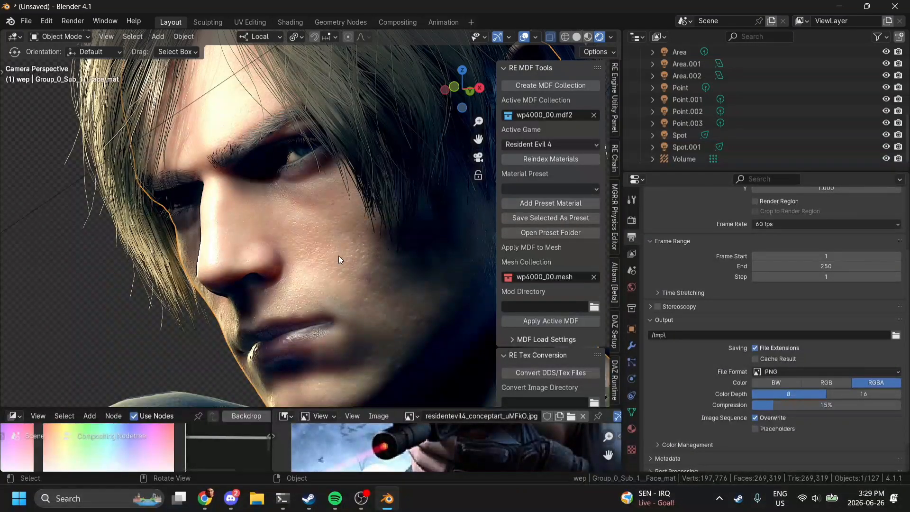
{"action": "key", "text": "Tab"}
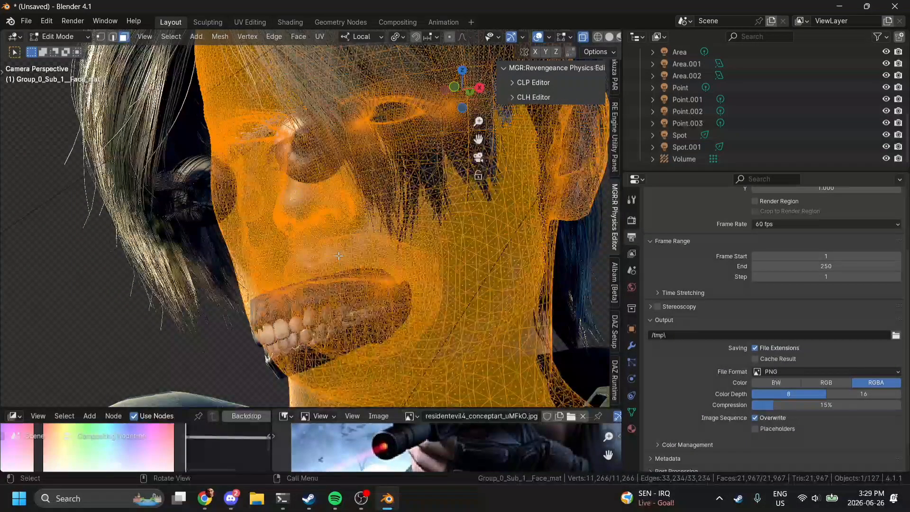
{"action": "scroll", "coordinate": [618, 315], "scroll_direction": "up", "scroll_amount": 8}
{"action": "left_click", "coordinate": [615, 316]}
{"action": "key", "text": "Tab"}
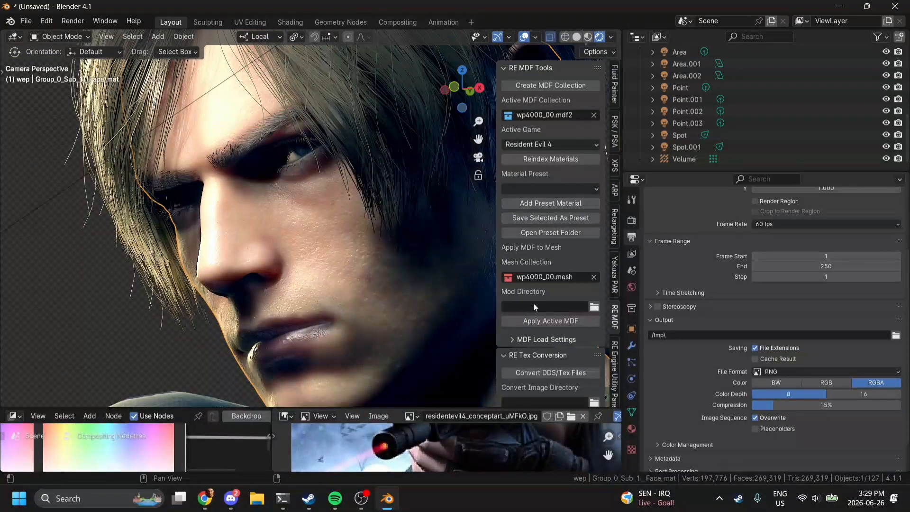
- Review the RE MDF and RE Tex Conversion tools and open the collection choices for the active MDF collection
{"action": "scroll", "coordinate": [531, 323], "scroll_direction": "down", "scroll_amount": 3}
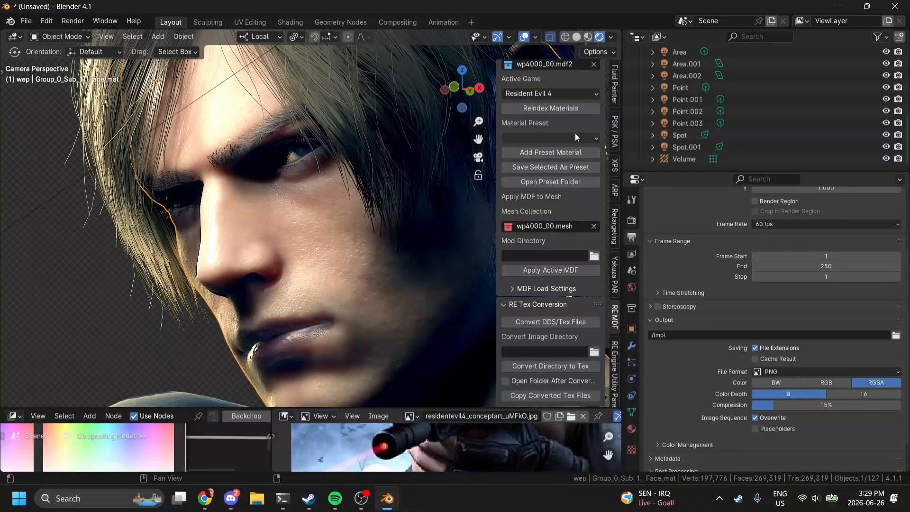
{"action": "scroll", "coordinate": [575, 134], "scroll_direction": "up", "scroll_amount": 3}
{"action": "left_click", "coordinate": [552, 116]}
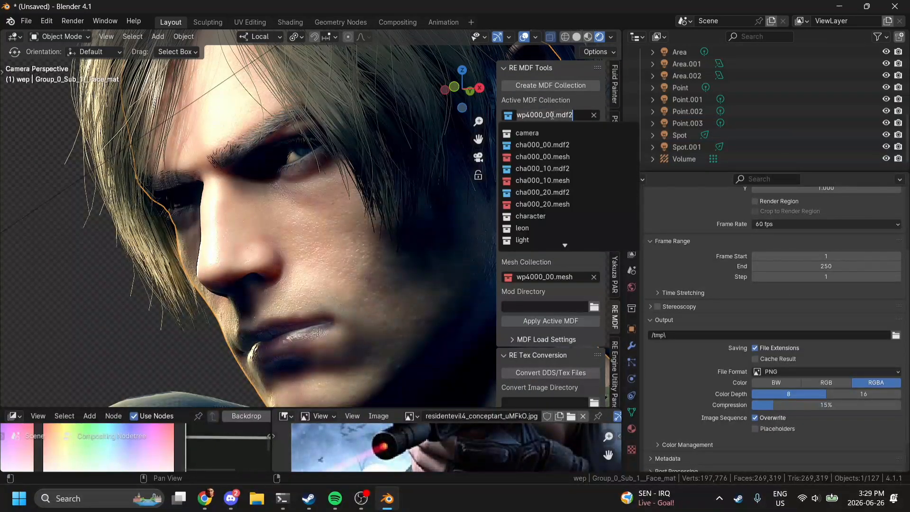
- Choose cha000_10.mdf2 as both the active MDF collection and the mesh collection in RE MDF Tools
{"action": "left_click", "coordinate": [539, 169]}
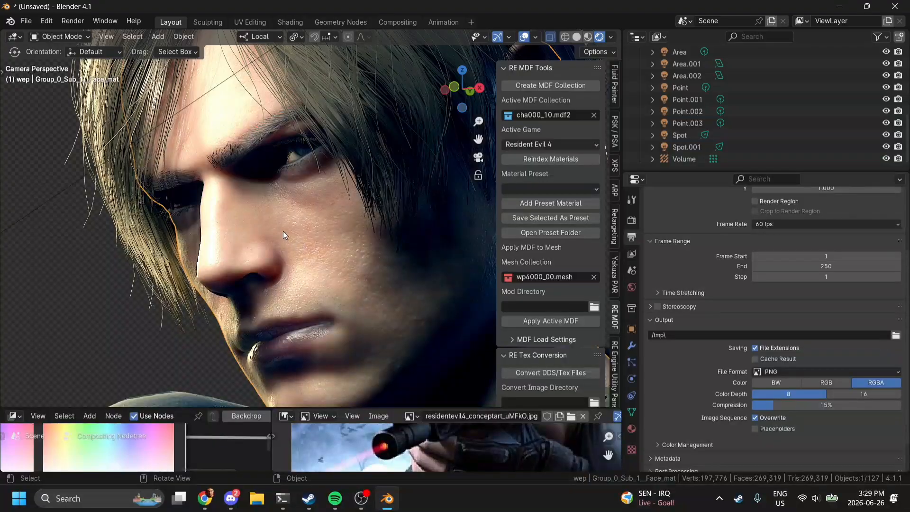
{"action": "left_click", "coordinate": [554, 277]}
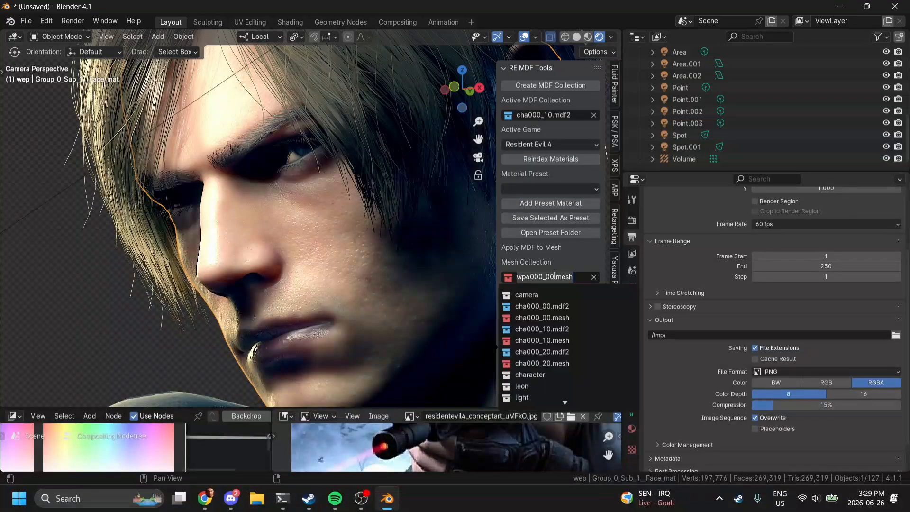
{"action": "left_click", "coordinate": [541, 327]}
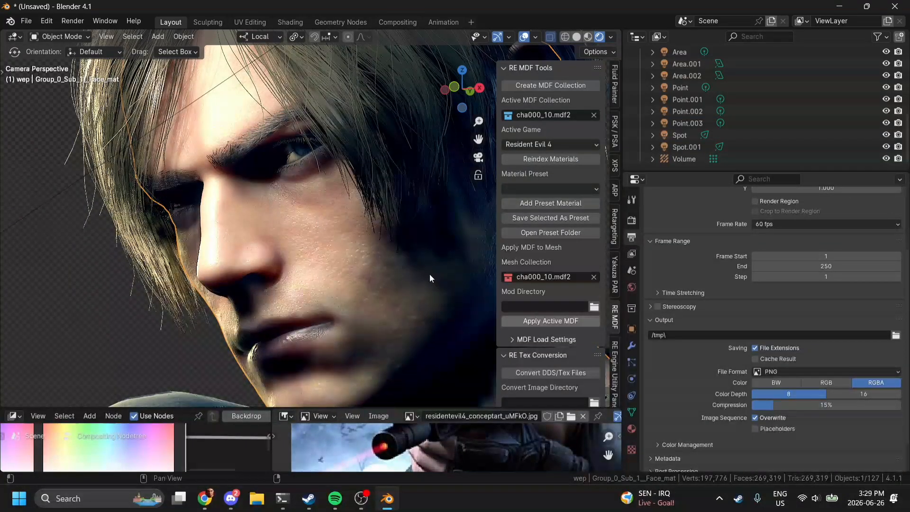
{"action": "left_click", "coordinate": [238, 154]}
{"action": "left_click", "coordinate": [277, 198]}
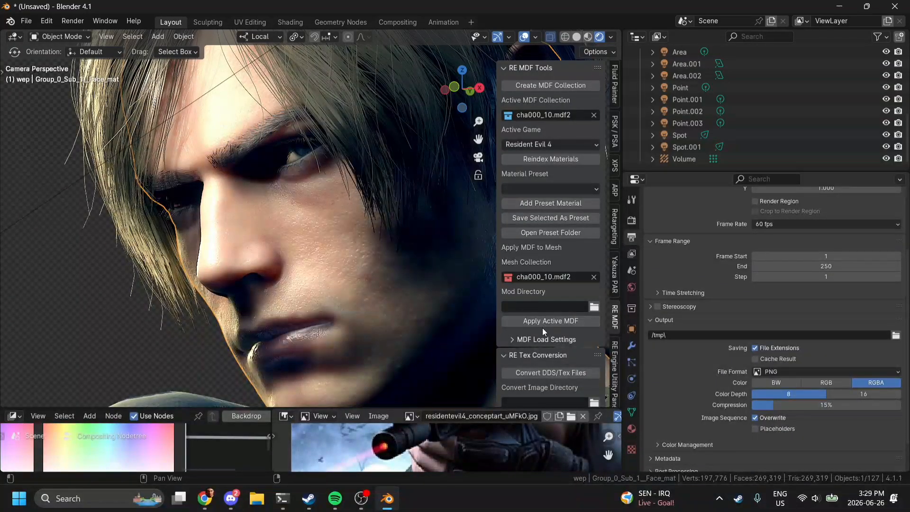
- Enable Load Unused Textures in the MDF load settings and apply the active MDF
{"action": "left_click", "coordinate": [536, 340]}
{"action": "scroll", "coordinate": [535, 341], "scroll_direction": "down", "scroll_amount": 5}
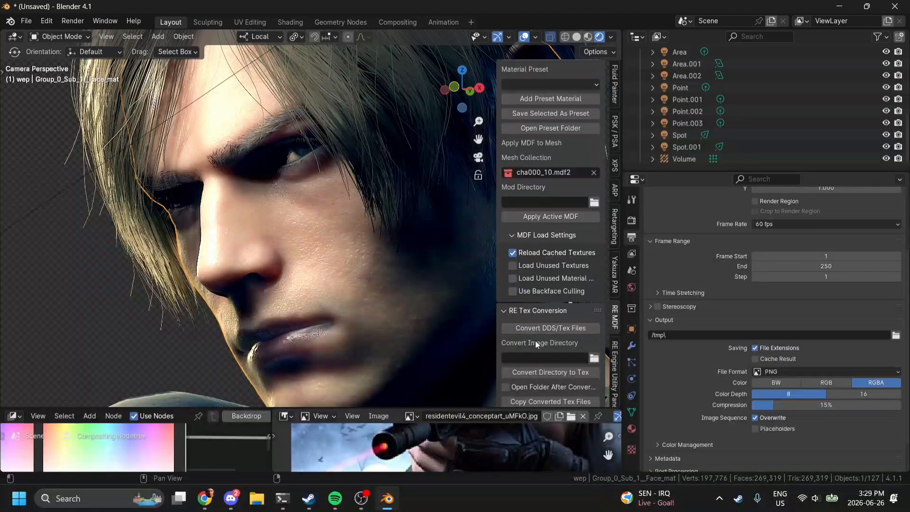
{"action": "scroll", "coordinate": [536, 270], "scroll_direction": "up", "scroll_amount": 2, "text": "ctrl"}
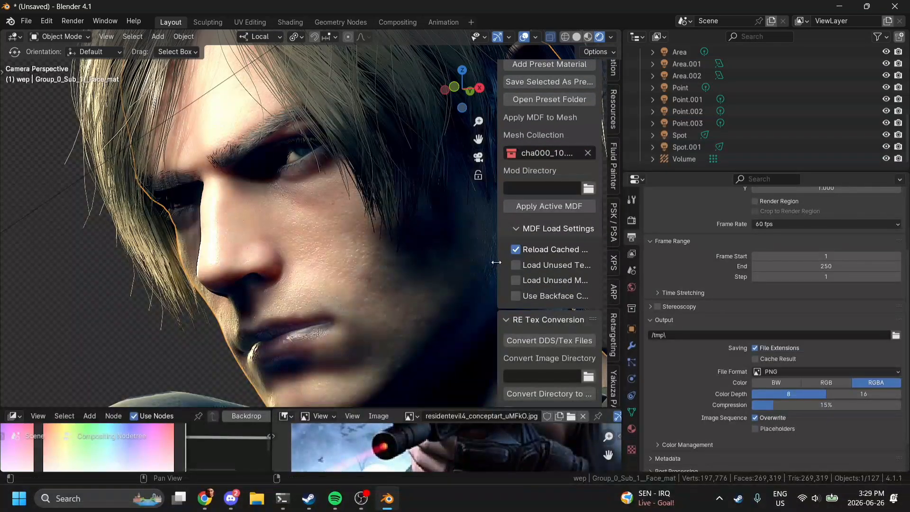
{"action": "left_click_drag", "start_coordinate": [497, 262], "coordinate": [349, 262]}
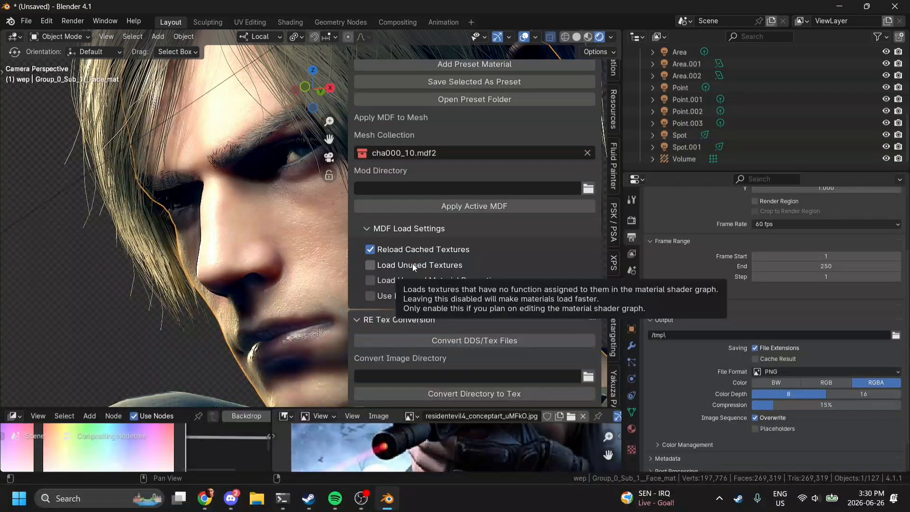
{"action": "left_click", "coordinate": [412, 263]}
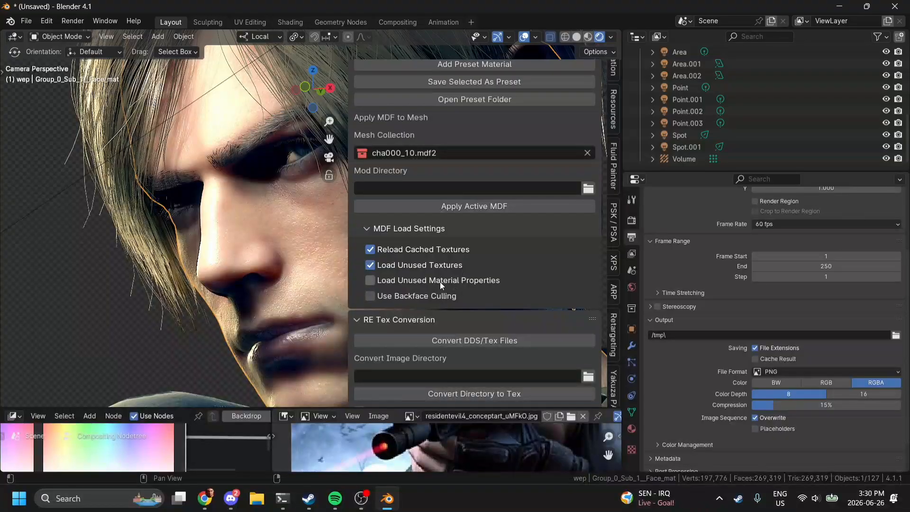
{"action": "left_click", "coordinate": [474, 205]}
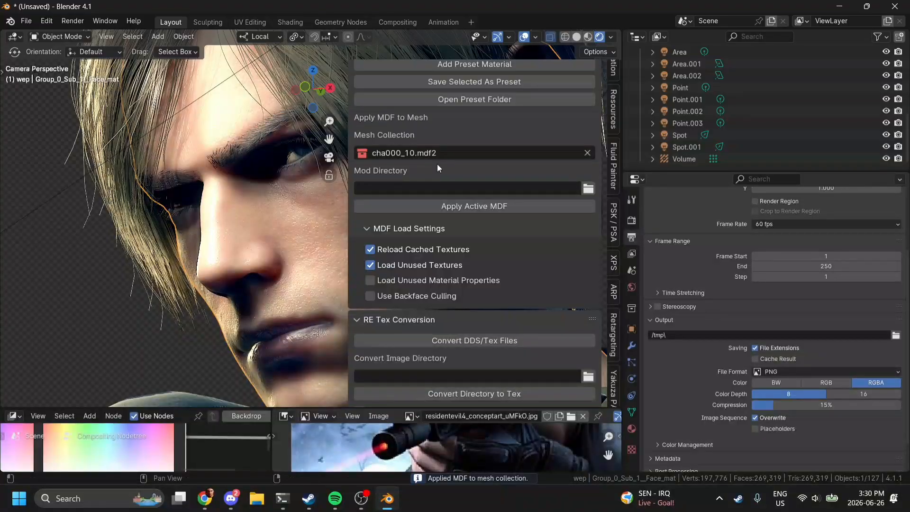
- Correct the mesh collection to cha000_10.mesh, apply the active MDF again and hide the sidebar
{"action": "scroll", "coordinate": [437, 164], "scroll_direction": "up", "scroll_amount": 5}
{"action": "left_click", "coordinate": [456, 322]}
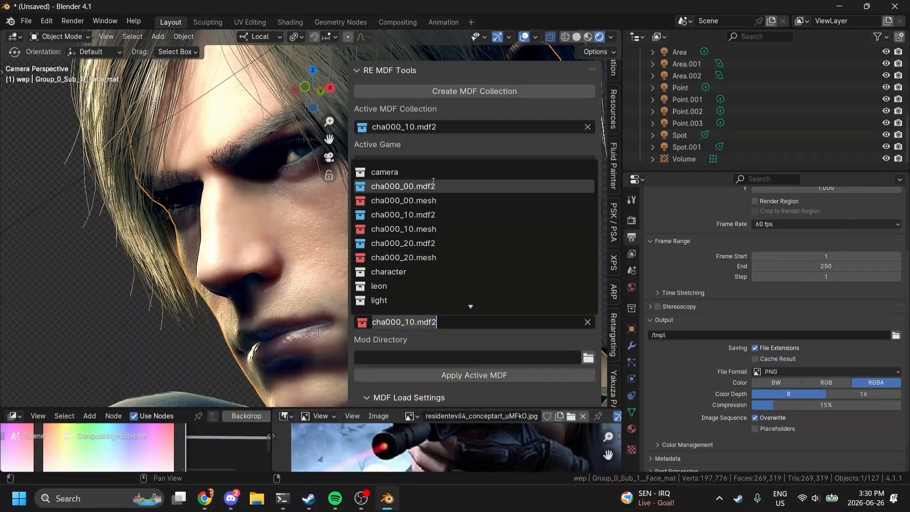
{"action": "left_click", "coordinate": [425, 229]}
{"action": "left_click", "coordinate": [453, 379]}
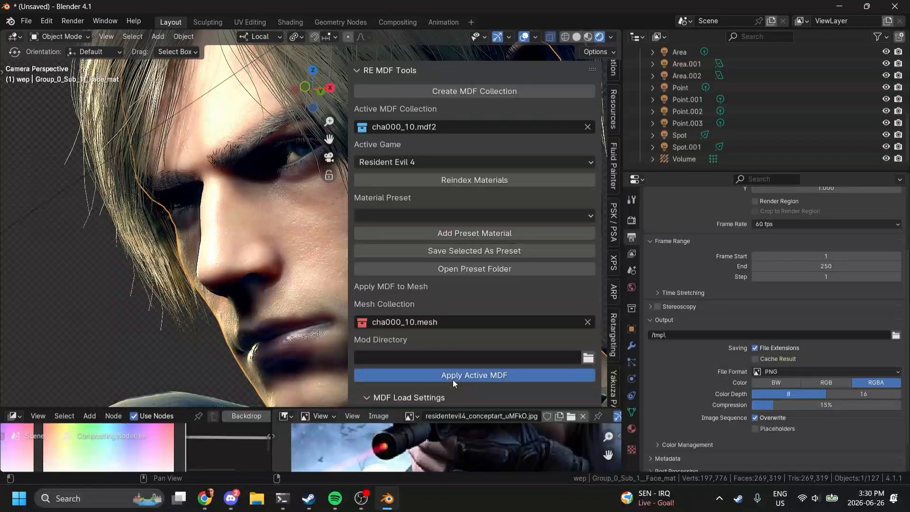
{"action": "key", "text": "n"}
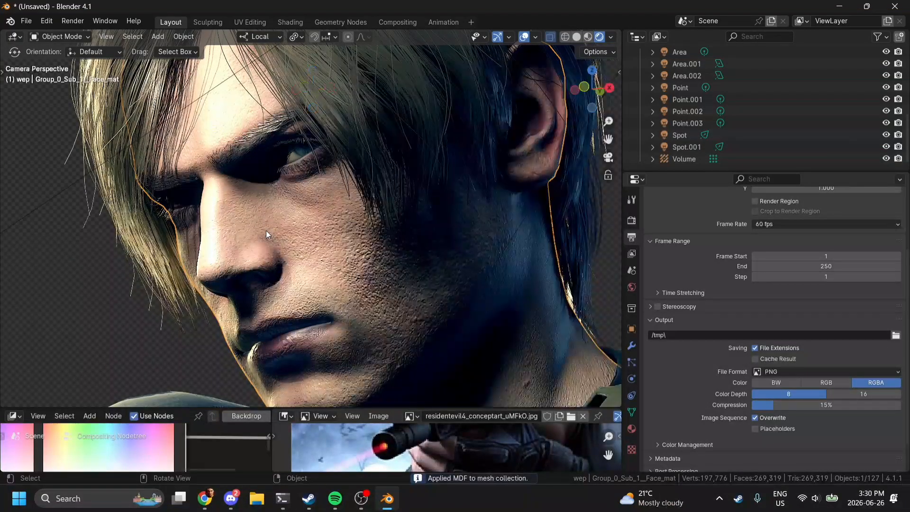
- Examine the reloaded face and check the material assigned to the eyebrows and eyelashes mesh
{"action": "scroll", "coordinate": [281, 248], "scroll_direction": "down", "scroll_amount": 2}
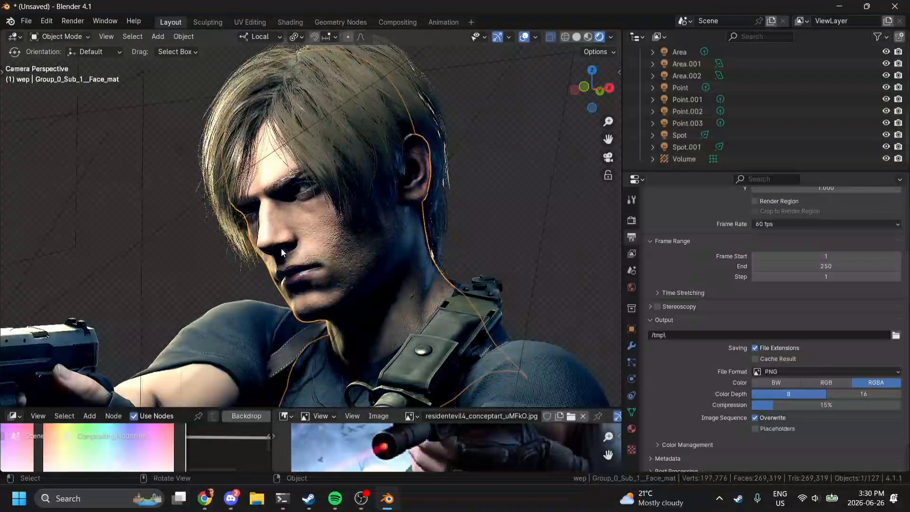
{"action": "scroll", "coordinate": [300, 159], "scroll_direction": "up", "scroll_amount": 3}
{"action": "left_click", "coordinate": [292, 134]}
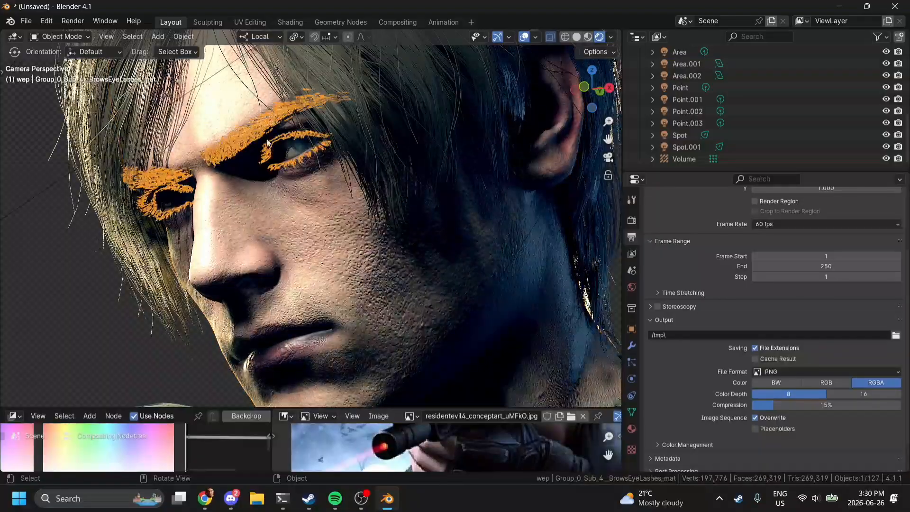
{"action": "left_click", "coordinate": [631, 429]}
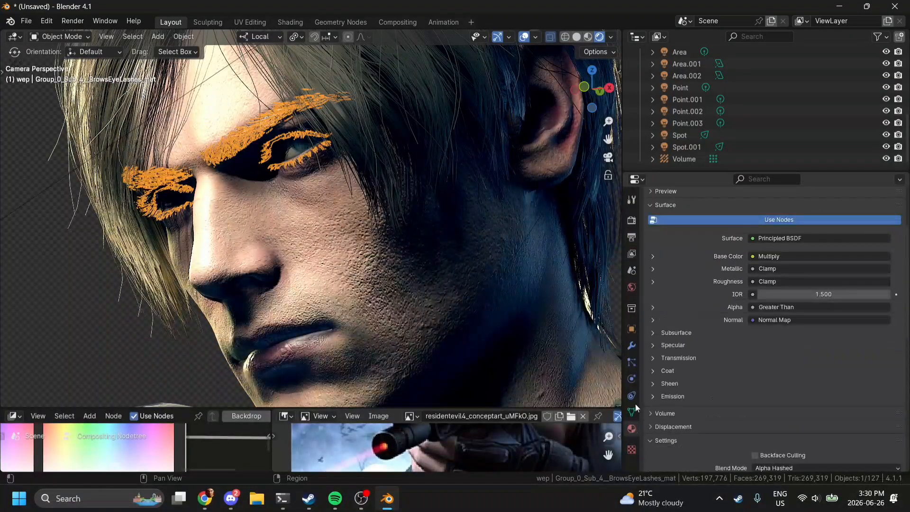
{"action": "scroll", "coordinate": [670, 275], "scroll_direction": "up", "scroll_amount": 4}
{"action": "left_click", "coordinate": [652, 258]}
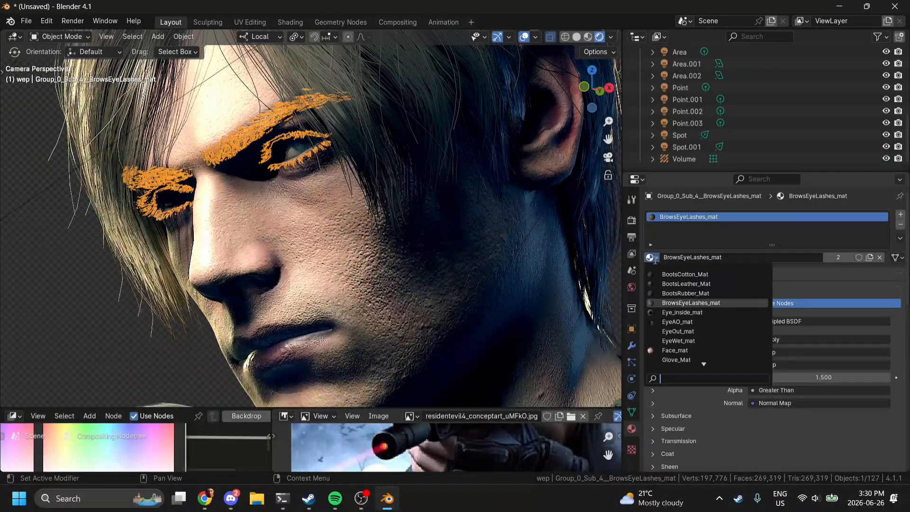
- Select the face mesh and open its Face_mat node tree in the Shading workspace at the ArrayWrinkleMaskMap textures
{"action": "left_click", "coordinate": [303, 223]}
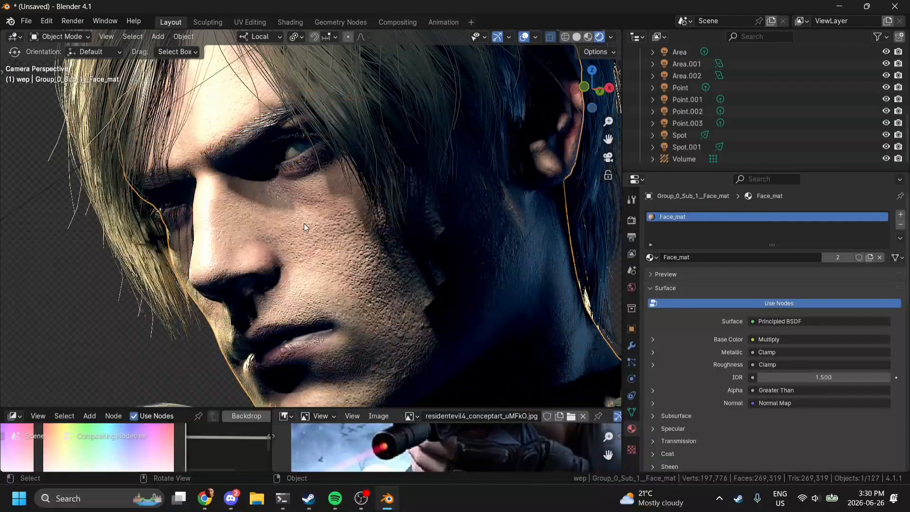
{"action": "left_click", "coordinate": [294, 22]}
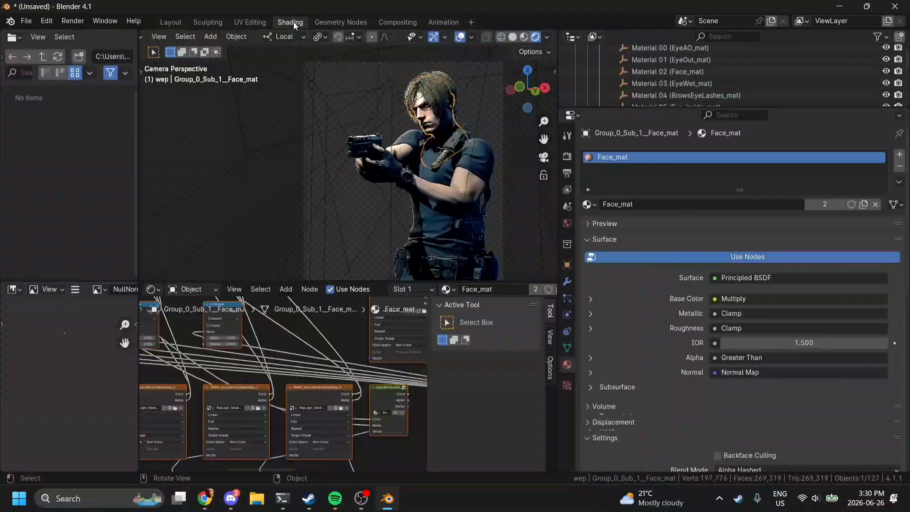
{"action": "key", "text": "ctrl+space"}
{"action": "scroll", "coordinate": [348, 350], "scroll_direction": "up", "scroll_amount": 5}
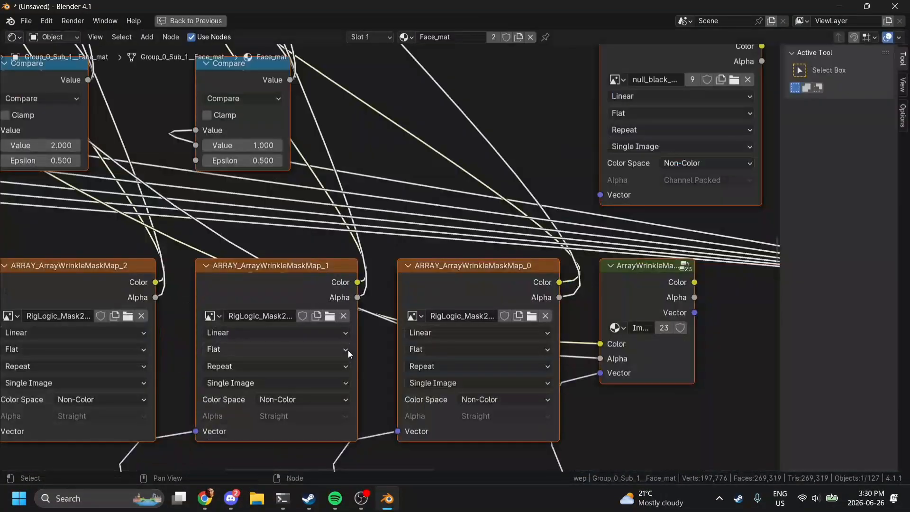
{"action": "left_click", "coordinate": [280, 297]}
{"action": "scroll", "coordinate": [280, 298], "scroll_direction": "down", "scroll_amount": 3}
{"action": "scroll", "coordinate": [280, 299], "scroll_direction": "left", "scroll_amount": 8, "text": "ctrl"}
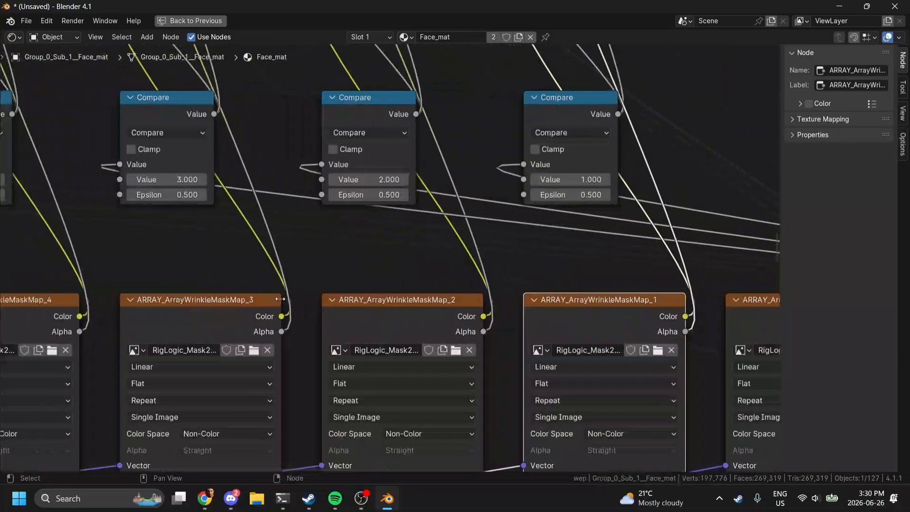
- Switch the 3D viewport to solid shading and preview the ArrayWrinkleMaskMap_3 and ArrayWrinkleMaskMap_2 images of Face_mat
{"action": "key", "text": "ctrl+space"}
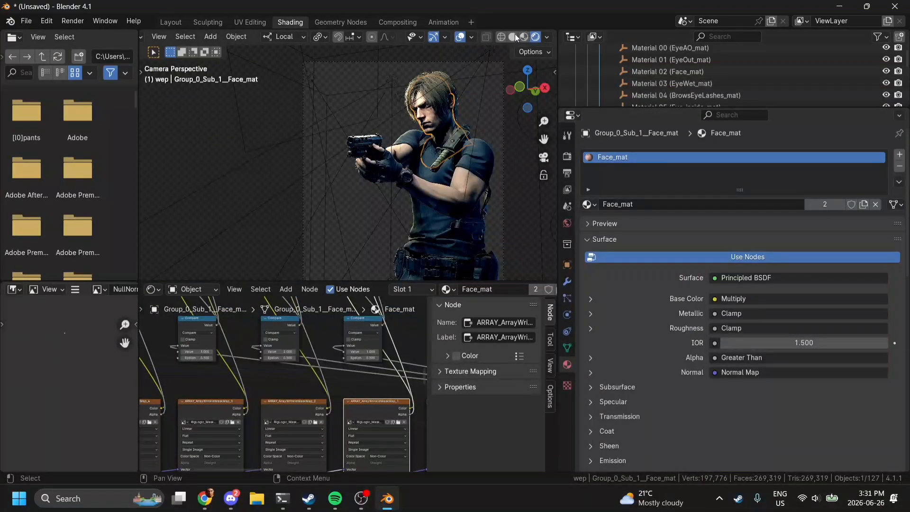
{"action": "left_click", "coordinate": [512, 37]}
{"action": "middle_click_drag", "start_coordinate": [296, 410], "coordinate": [357, 394]}
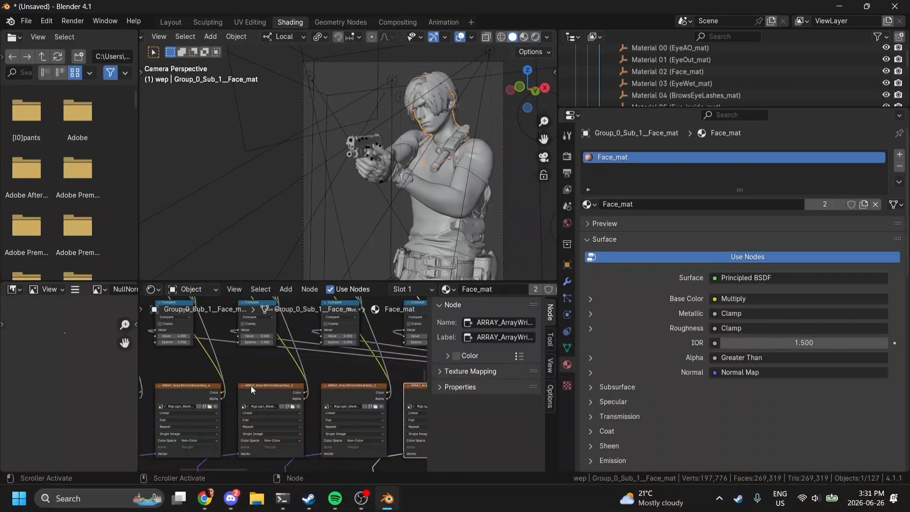
{"action": "left_click", "coordinate": [252, 386]}
{"action": "left_click", "coordinate": [335, 392]}
{"action": "scroll", "coordinate": [53, 342], "scroll_direction": "down", "scroll_amount": 5}
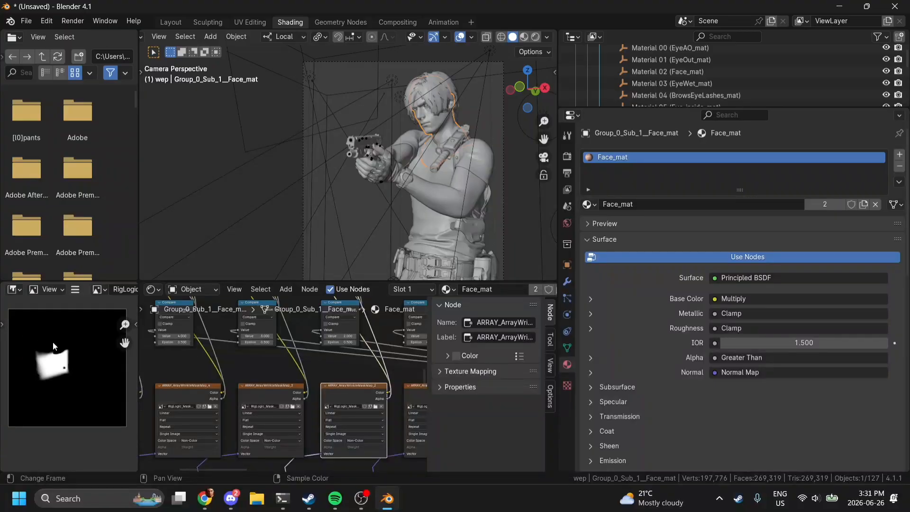
- Examine the other ArrayWrinkleMaskMap images of Face_mat by previewing their texture nodes one after another
{"action": "left_click", "coordinate": [182, 386]}
{"action": "mouse_move", "coordinate": [182, 386]}
{"action": "middle_mouse_down"}
{"action": "mouse_move", "coordinate": [355, 395]}
{"action": "mouse_move", "coordinate": [189, 395]}
{"action": "middle_mouse_up"}
{"action": "left_click", "coordinate": [275, 405]}
{"action": "left_click", "coordinate": [191, 395]}
{"action": "middle_click_drag", "start_coordinate": [360, 361], "coordinate": [217, 356]}
{"action": "left_click", "coordinate": [387, 371]}
{"action": "left_click", "coordinate": [323, 384]}
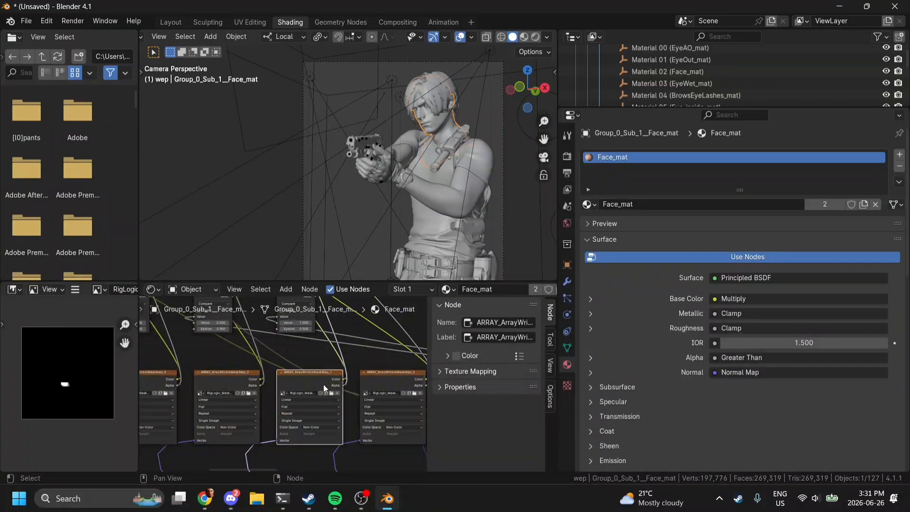
{"action": "scroll", "coordinate": [324, 384], "scroll_direction": "down", "scroll_amount": 5, "text": "shift"}
{"action": "scroll", "coordinate": [324, 383], "scroll_direction": "up", "scroll_amount": 5, "text": "shift"}
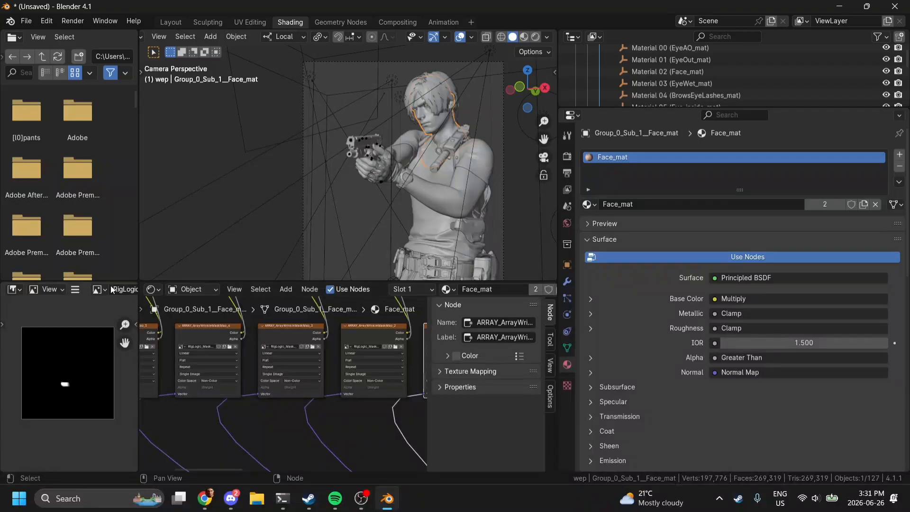
- Change the image preview's display channels to show the wrinkle mask in color without transparency
{"action": "scroll", "coordinate": [112, 289], "scroll_direction": "down", "scroll_amount": 5}
{"action": "left_click", "coordinate": [123, 289]}
{"action": "left_click", "coordinate": [149, 328]}
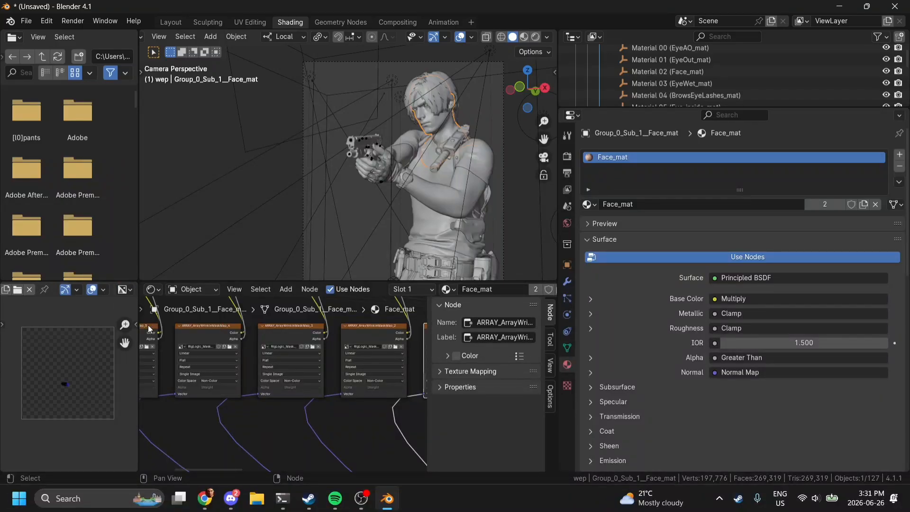
{"action": "left_click", "coordinate": [129, 291]}
{"action": "left_click", "coordinate": [136, 333]}
- Compare which face regions the colored ArrayWrinkleMaskMap images cover by previewing each texture node
{"action": "middle_click_drag", "start_coordinate": [396, 323], "coordinate": [249, 359]}
{"action": "left_click", "coordinate": [233, 360]}
{"action": "middle_click_drag", "start_coordinate": [396, 361], "coordinate": [429, 377]}
{"action": "left_click", "coordinate": [273, 374]}
{"action": "left_click", "coordinate": [321, 375]}
{"action": "left_click", "coordinate": [213, 375]}
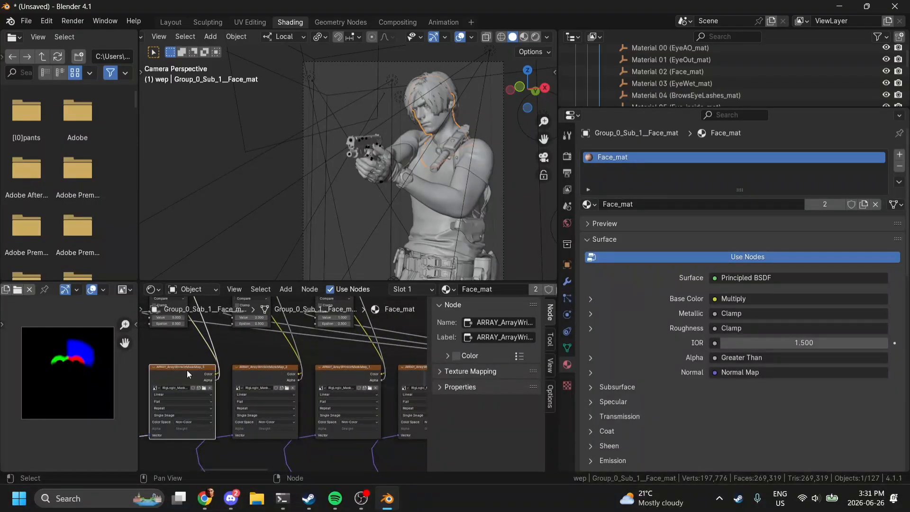
{"action": "middle_click_drag", "start_coordinate": [187, 370], "coordinate": [382, 399]}
{"action": "left_click", "coordinate": [284, 390]}
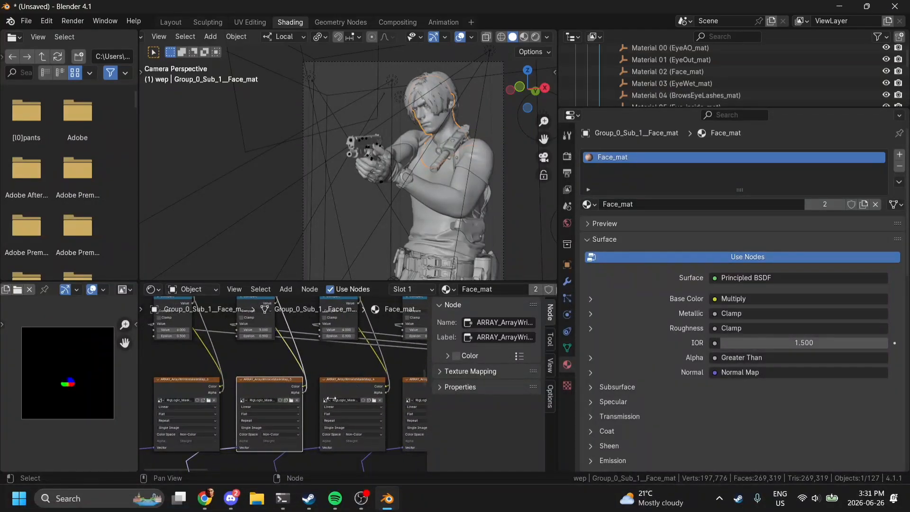
{"action": "left_click", "coordinate": [355, 391]}
{"action": "left_click", "coordinate": [166, 385]}
- Delete the Principled BSDF and the intermediate nodes of Face_mat, keeping the main texture maps, their Separate RGB node and the Material Output
{"action": "middle_click_drag", "start_coordinate": [195, 411], "coordinate": [181, 383]}
{"action": "scroll", "coordinate": [180, 383], "scroll_direction": "up", "scroll_amount": 10}
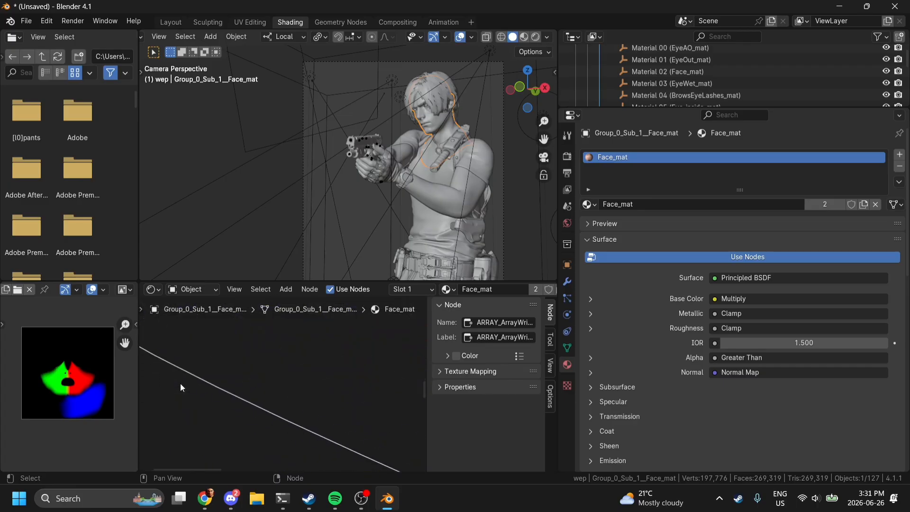
{"action": "scroll", "coordinate": [180, 382], "scroll_direction": "down", "scroll_amount": 10}
{"action": "scroll", "coordinate": [180, 383], "scroll_direction": "right", "scroll_amount": 10}
{"action": "scroll", "coordinate": [180, 383], "scroll_direction": "up", "scroll_amount": 1}
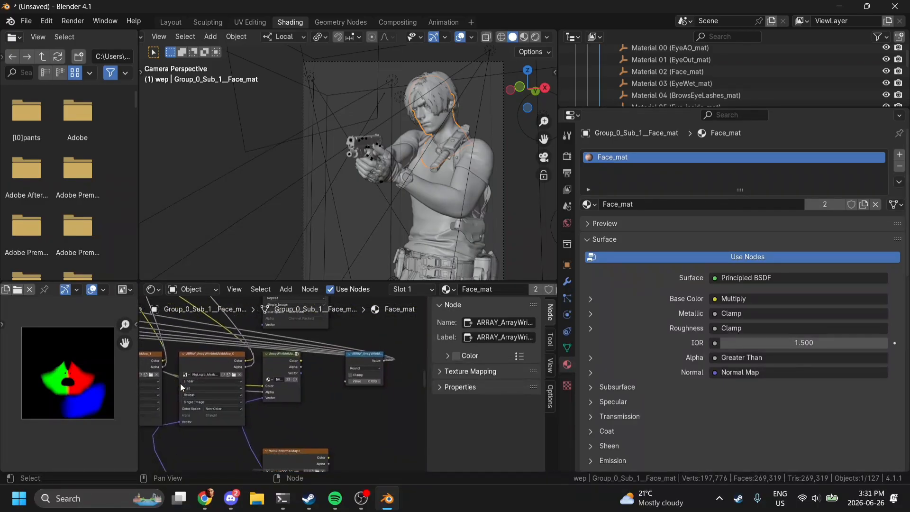
{"action": "scroll", "coordinate": [180, 383], "scroll_direction": "down", "scroll_amount": 15}
{"action": "scroll", "coordinate": [180, 383], "scroll_direction": "right", "scroll_amount": 5}
{"action": "scroll", "coordinate": [180, 383], "scroll_direction": "right", "scroll_amount": 10}
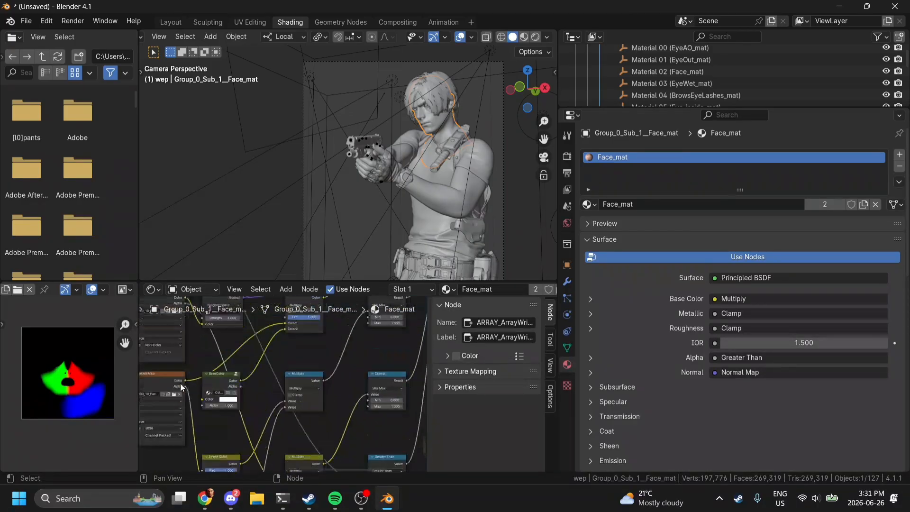
{"action": "key", "text": "ctrl+space"}
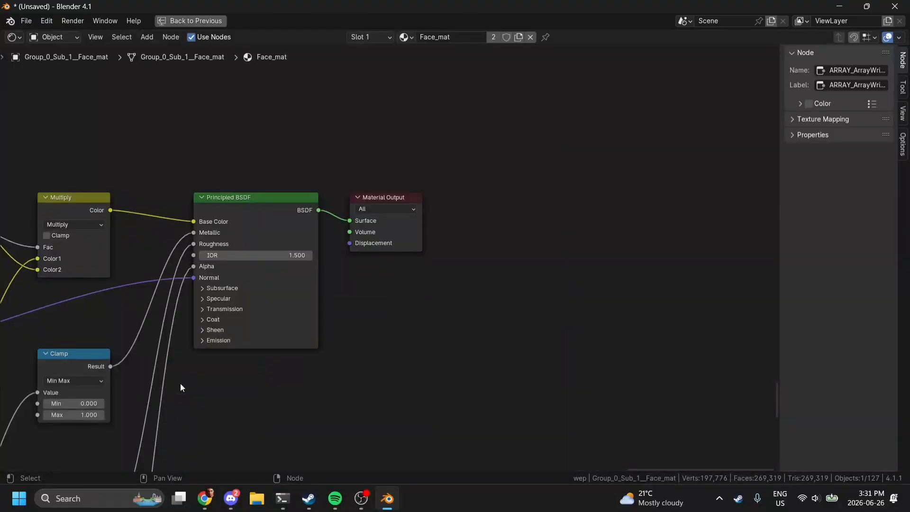
{"action": "scroll", "coordinate": [180, 383], "scroll_direction": "down", "scroll_amount": 5}
{"action": "left_click_drag", "start_coordinate": [243, 187], "coordinate": [505, 471]}
{"action": "scroll", "coordinate": [505, 372], "scroll_direction": "down", "scroll_amount": 3}
{"action": "key", "text": "Delete"}
- Add the skain node group between the face texture nodes and the Material Output
{"action": "key", "text": "shift+a"}
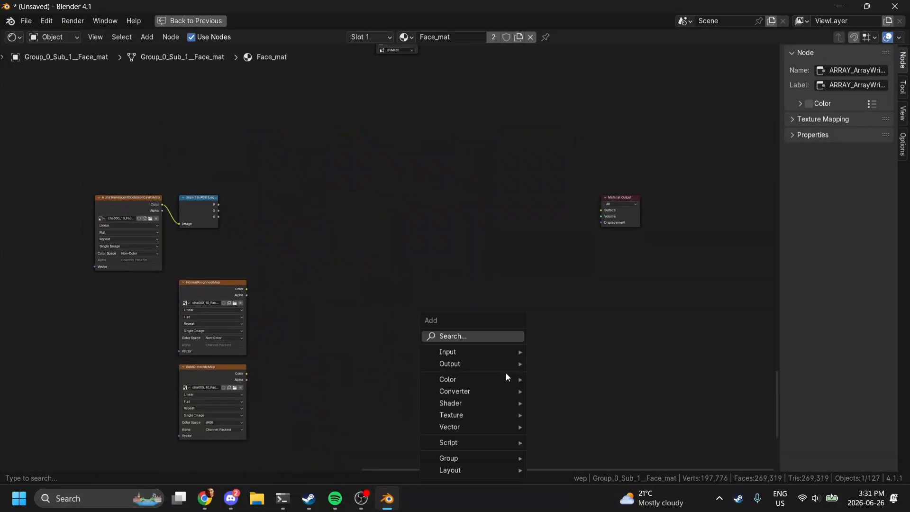
{"action": "mouse_move", "coordinate": [434, 456]}
{"action": "left_click", "coordinate": [564, 448]}
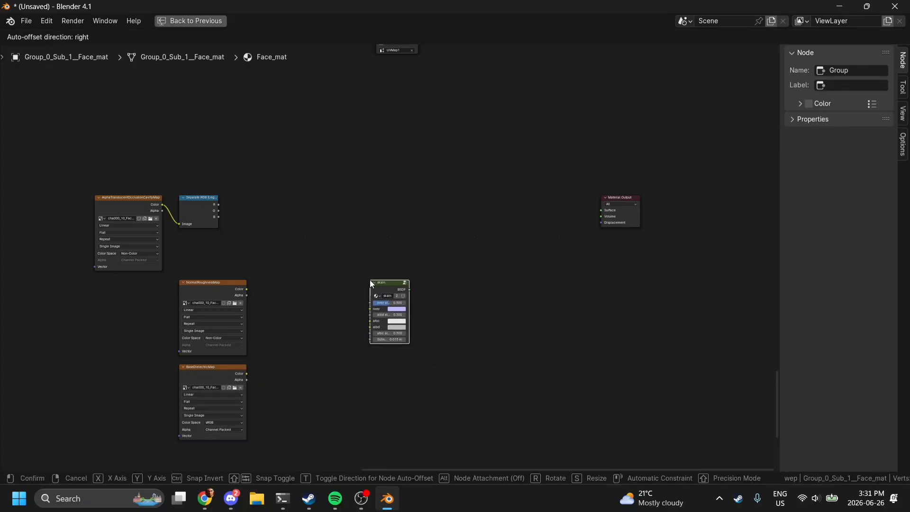
{"action": "left_click", "coordinate": [369, 280]}
- Link the three face textures' color and alpha outputs to the matching skain inputs, and the skain BSDF to the Material Output's Surface
{"action": "scroll", "coordinate": [369, 280], "scroll_direction": "up", "scroll_amount": 2}
{"action": "mouse_move", "coordinate": [267, 409]}
{"action": "left_mouse_down"}
{"action": "mouse_move", "coordinate": [422, 336]}
{"action": "mouse_move", "coordinate": [439, 318]}
{"action": "mouse_move", "coordinate": [436, 349]}
{"action": "mouse_move", "coordinate": [351, 394]}
{"action": "mouse_move", "coordinate": [352, 338]}
{"action": "mouse_move", "coordinate": [151, 186]}
{"action": "mouse_move", "coordinate": [450, 328]}
{"action": "mouse_move", "coordinate": [267, 418]}
{"action": "left_mouse_up"}
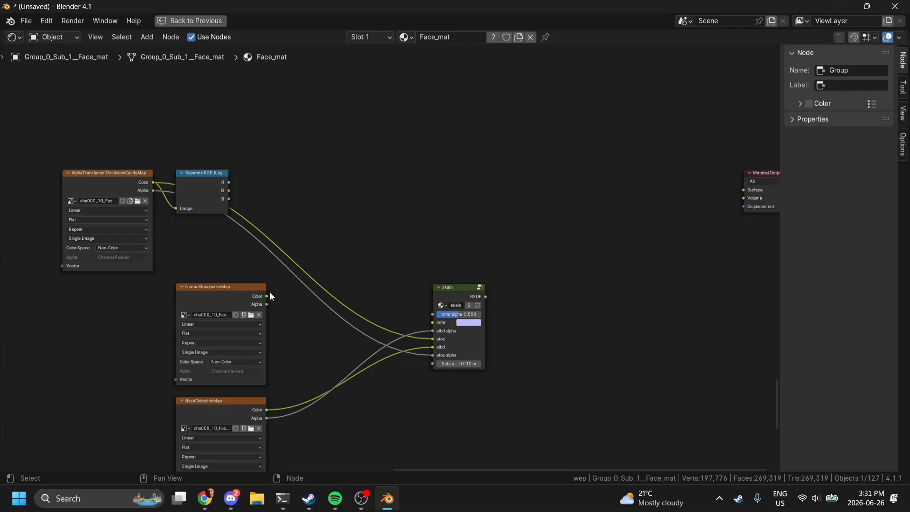
{"action": "mouse_move", "coordinate": [267, 296]}
{"action": "left_mouse_down"}
{"action": "mouse_move", "coordinate": [434, 320]}
{"action": "mouse_move", "coordinate": [241, 313]}
{"action": "mouse_move", "coordinate": [266, 303]}
{"action": "left_mouse_up"}
{"action": "scroll", "coordinate": [266, 303], "scroll_direction": "right", "scroll_amount": 5}
{"action": "left_click_drag", "start_coordinate": [316, 323], "coordinate": [568, 219]}
{"action": "key", "text": "Caps_Lock"}
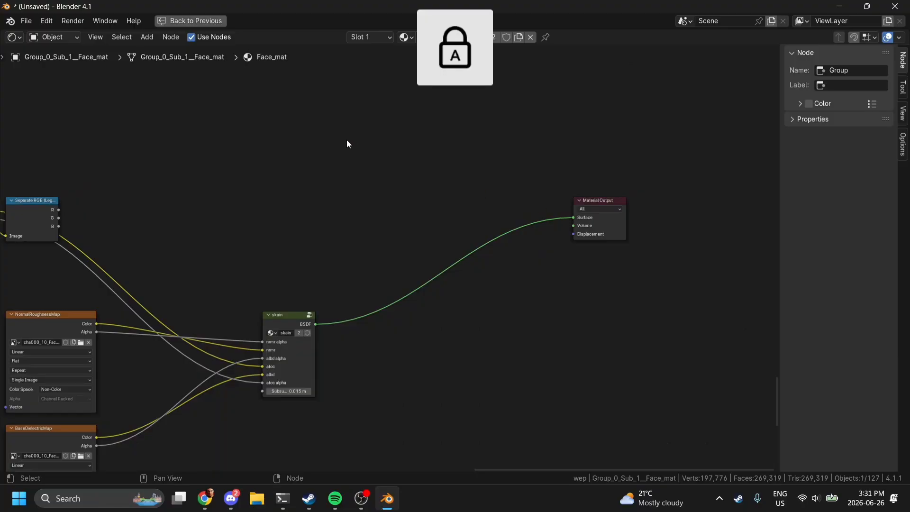
- Examine the unlinked WrinkleDiffuseMap and WrinkleNormalMap texture nodes in the Face_mat node tree
{"action": "scroll", "coordinate": [400, 337], "scroll_direction": "left", "scroll_amount": 5}
{"action": "scroll", "coordinate": [400, 337], "scroll_direction": "up", "scroll_amount": 15}
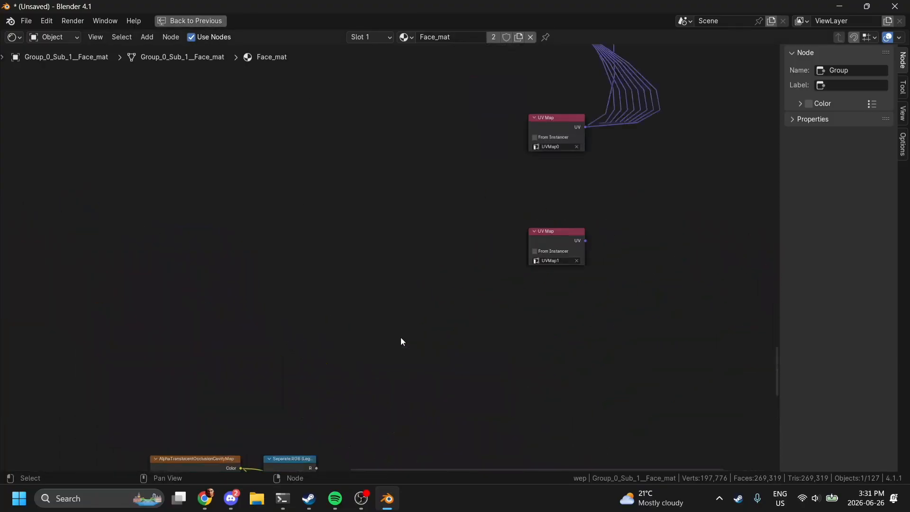
{"action": "left_click", "coordinate": [203, 354]}
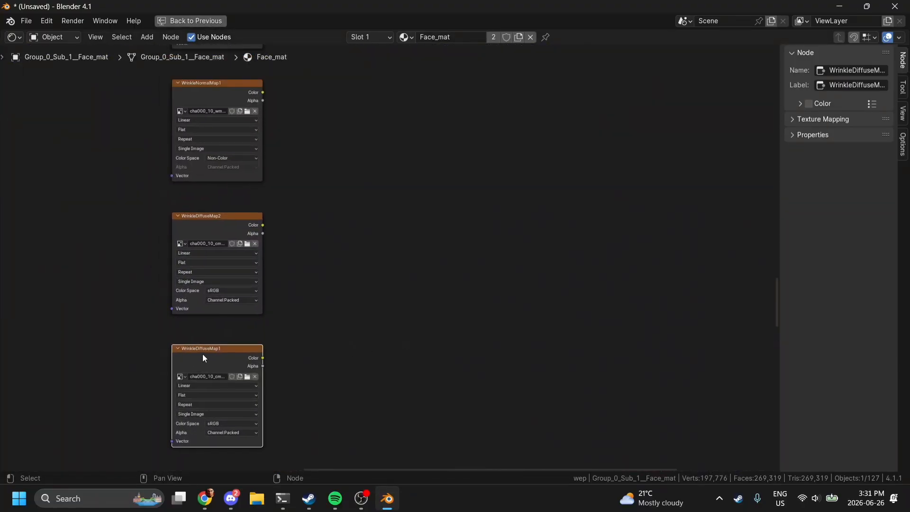
{"action": "scroll", "coordinate": [203, 353], "scroll_direction": "left", "scroll_amount": 3}
{"action": "scroll", "coordinate": [203, 354], "scroll_direction": "up", "scroll_amount": 2}
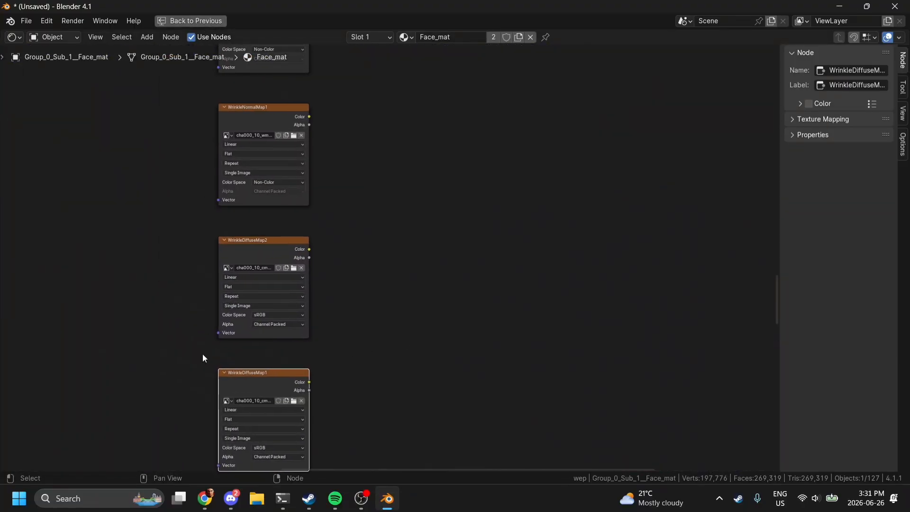
{"action": "left_click", "coordinate": [268, 260]}
{"action": "scroll", "coordinate": [268, 257], "scroll_direction": "up", "scroll_amount": 4}
{"action": "left_click", "coordinate": [252, 238]}
{"action": "scroll", "coordinate": [252, 238], "scroll_direction": "up", "scroll_amount": 3}
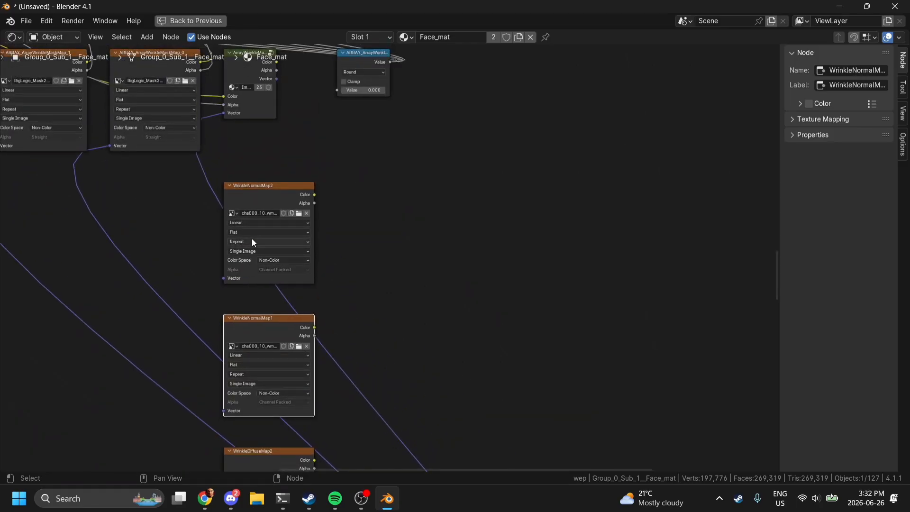
{"action": "left_click", "coordinate": [257, 190]}
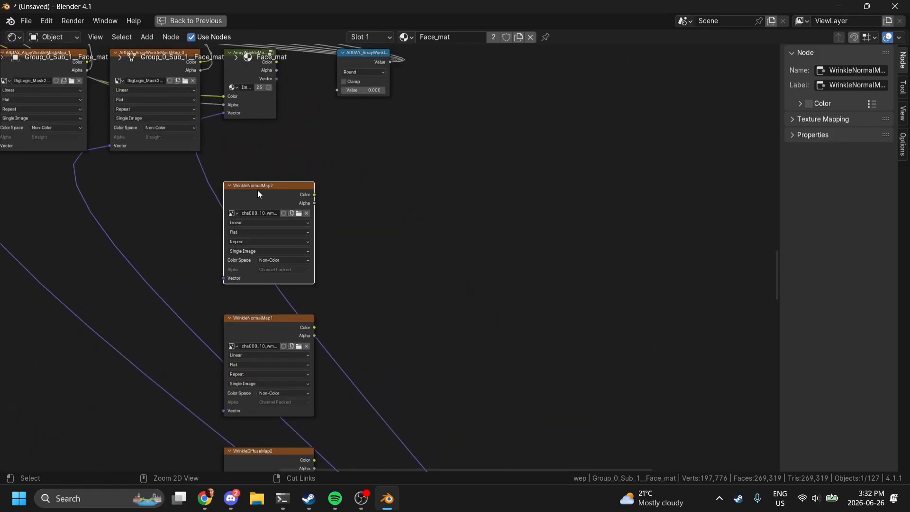
- Restore the full workspace layout and preview the WrinkleNormalMap1 image up close beside the node tree
{"action": "key", "text": "ctrl+space"}
{"action": "scroll", "coordinate": [241, 376], "scroll_direction": "up", "scroll_amount": 4}
{"action": "scroll", "coordinate": [241, 376], "scroll_direction": "left", "scroll_amount": 2}
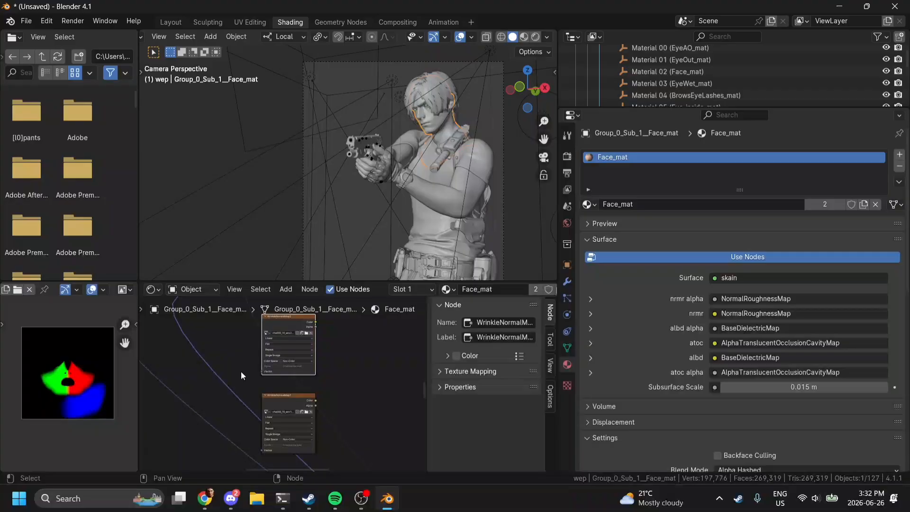
{"action": "left_click", "coordinate": [306, 411]}
{"action": "scroll", "coordinate": [107, 376], "scroll_direction": "up", "scroll_amount": 5}
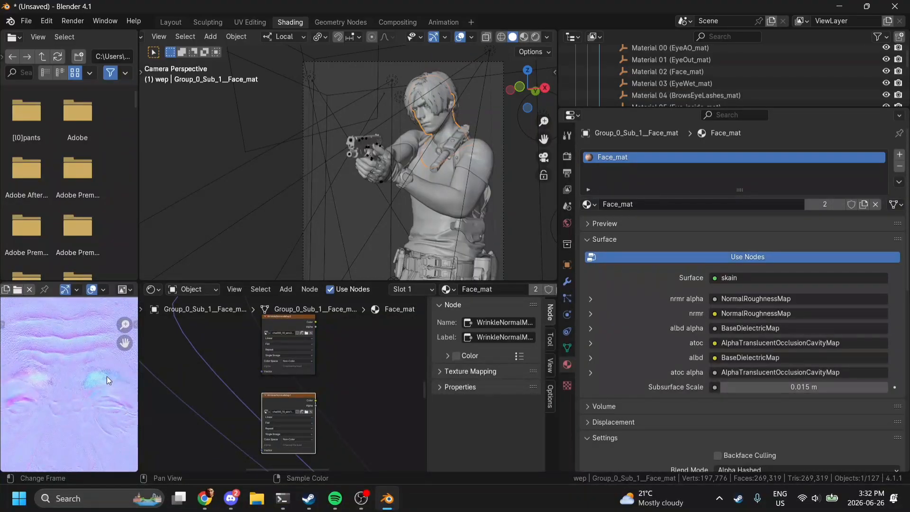
{"action": "scroll", "coordinate": [107, 376], "scroll_direction": "up", "scroll_amount": 1}
- Frame the character's brow and eyes closely in the viewport and show them with rendered shading
{"action": "scroll", "coordinate": [422, 144], "scroll_direction": "up", "scroll_amount": 6}
{"action": "left_click_drag", "start_coordinate": [543, 139], "coordinate": [308, 312]}
{"action": "scroll", "coordinate": [451, 161], "scroll_direction": "up", "scroll_amount": 7}
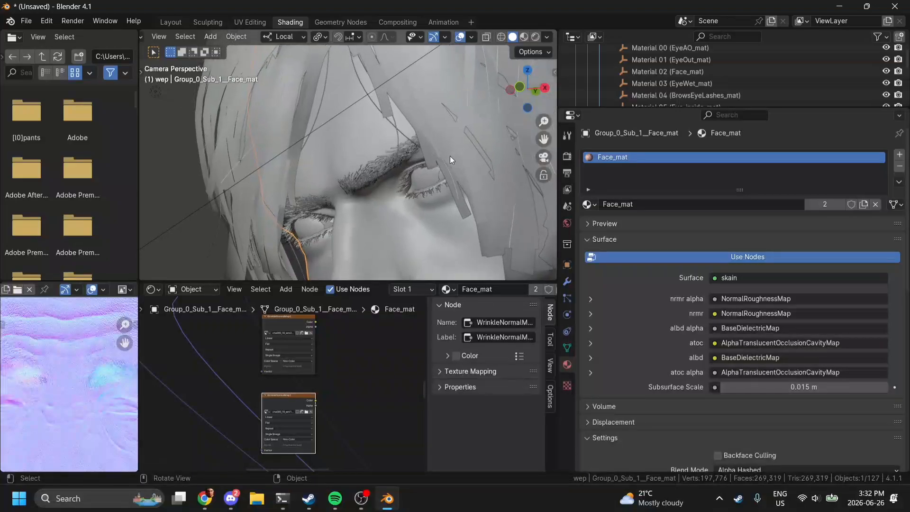
{"action": "left_click", "coordinate": [536, 37]}
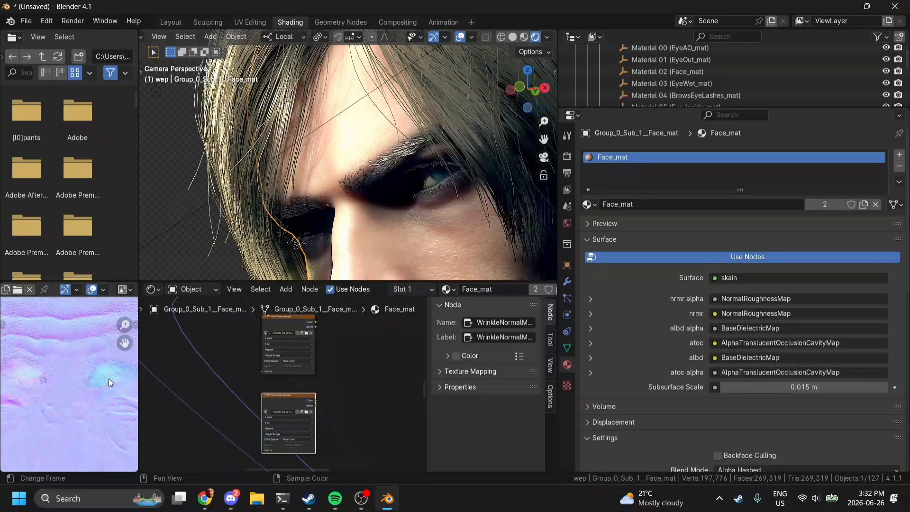
- Compare the two wrinkle normal maps and inspect the face mesh's UV maps and color attributes
{"action": "left_click", "coordinate": [274, 325]}
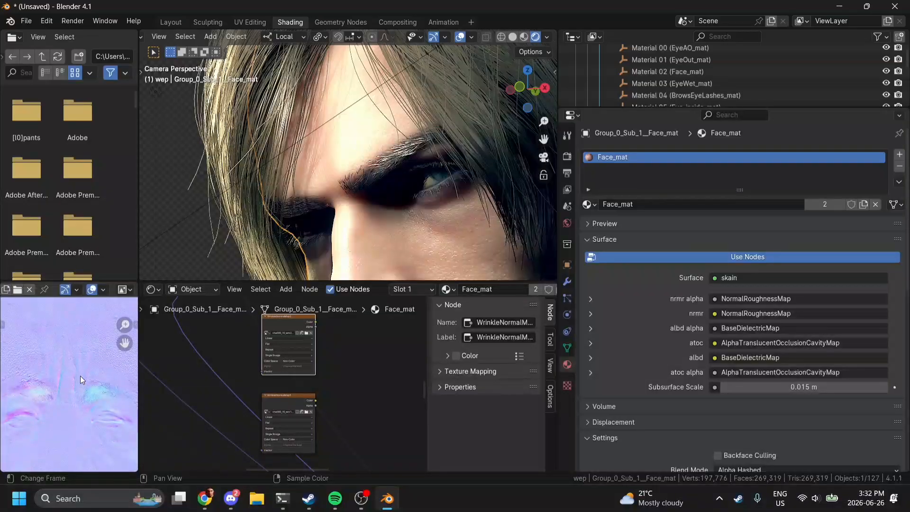
{"action": "left_click", "coordinate": [567, 347]}
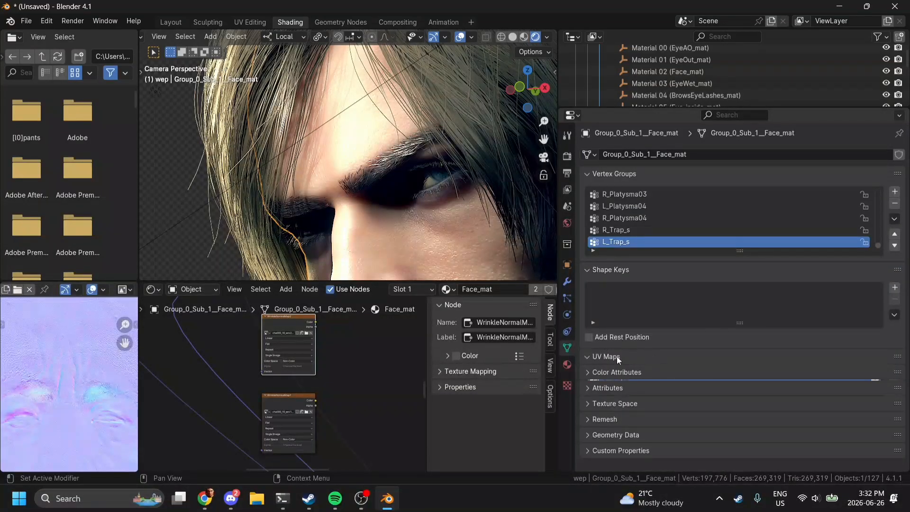
{"action": "left_click", "coordinate": [610, 417]}
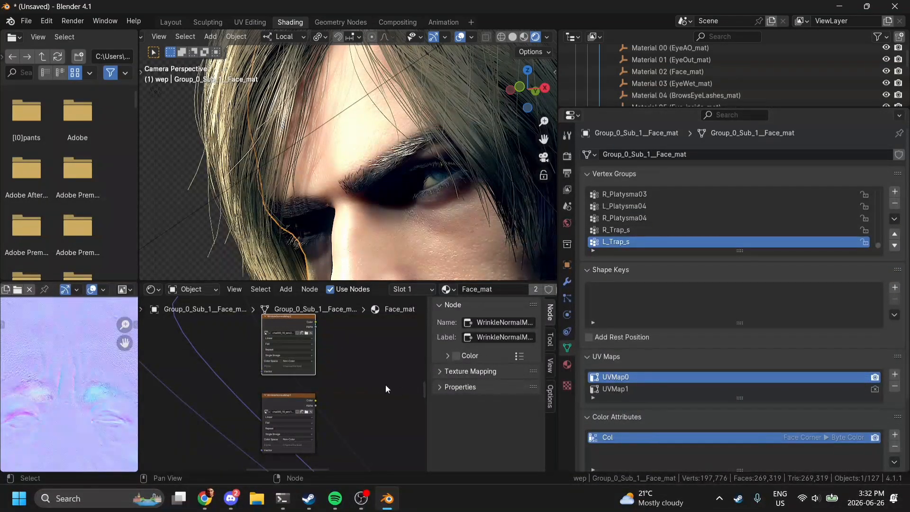
{"action": "left_click", "coordinate": [303, 396]}
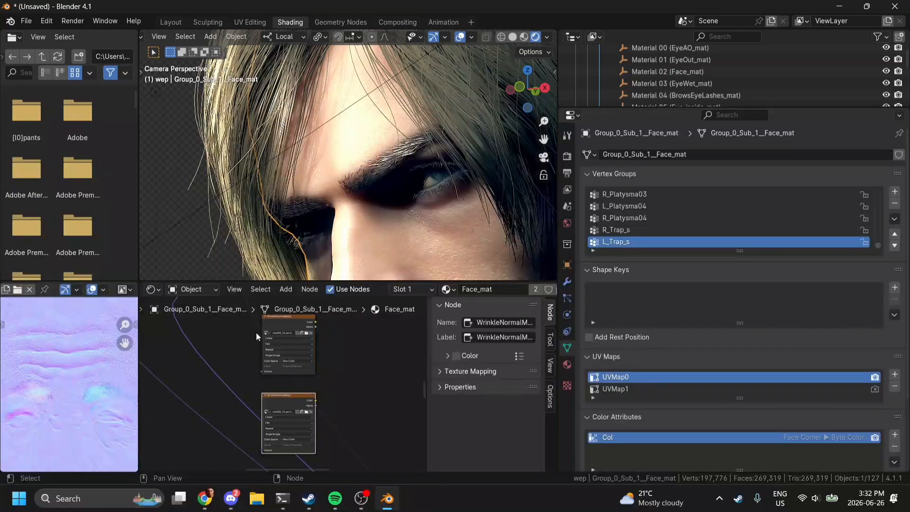
- Move the four WrinkleNormalMap and WrinkleDiffuseMap nodes beside the main face texture nodes in a maximized node editor
{"action": "scroll", "coordinate": [337, 432], "scroll_direction": "down", "scroll_amount": 4}
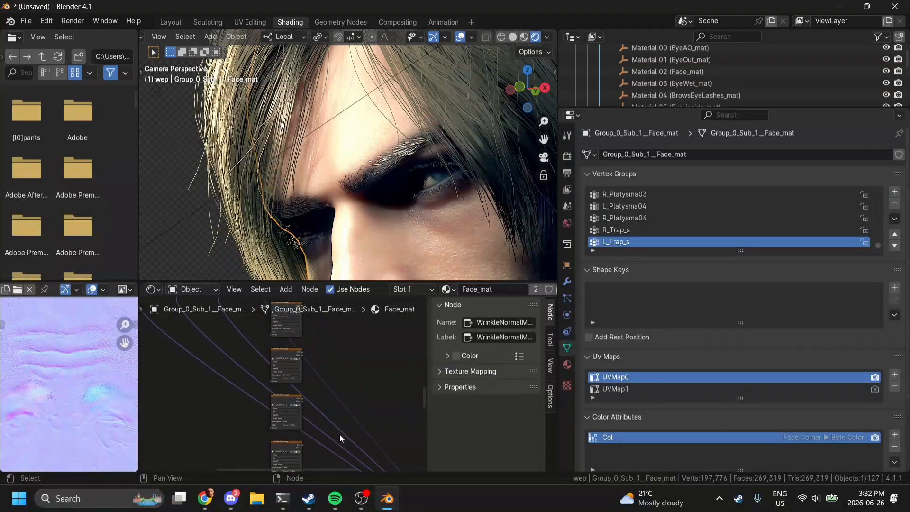
{"action": "left_click_drag", "start_coordinate": [324, 451], "coordinate": [211, 337]}
{"action": "scroll", "coordinate": [289, 347], "scroll_direction": "down", "scroll_amount": 1}
{"action": "scroll", "coordinate": [289, 348], "scroll_direction": "down", "scroll_amount": 1}
{"action": "key", "text": "ctrl+space"}
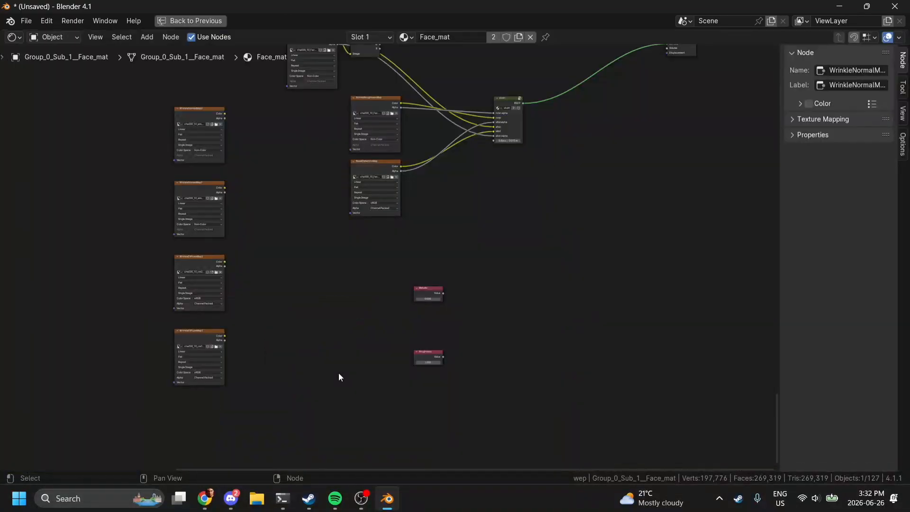
{"action": "scroll", "coordinate": [339, 377], "scroll_direction": "up", "scroll_amount": 4}
{"action": "scroll", "coordinate": [338, 374], "scroll_direction": "up", "scroll_amount": 3}
{"action": "middle_click_drag", "start_coordinate": [462, 281], "coordinate": [400, 305]}
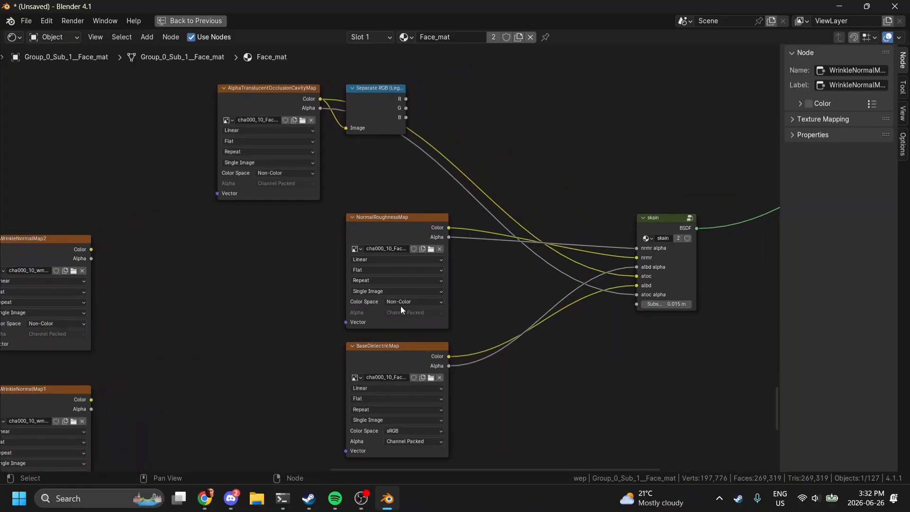
{"action": "key", "text": "shift+a"}
{"action": "type", "text": "M"}
{"action": "key", "text": "BackSpace"}
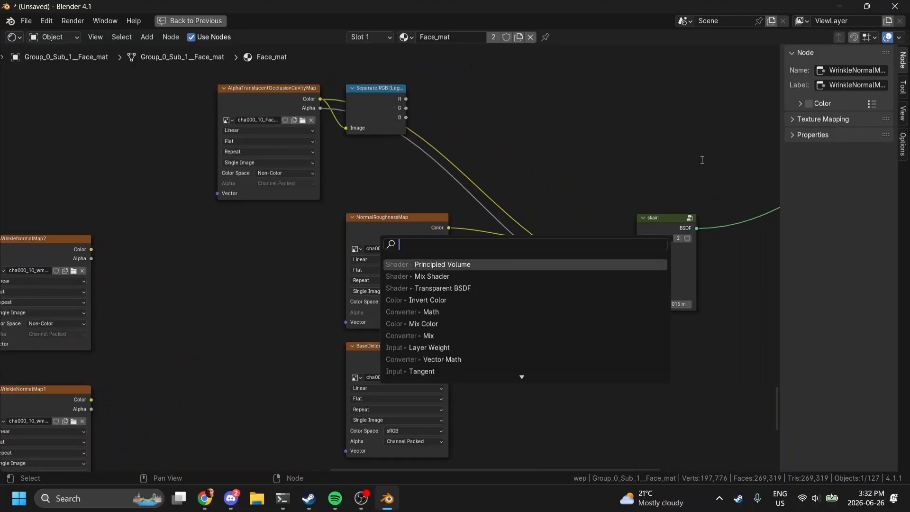
{"action": "key", "text": "Escape"}
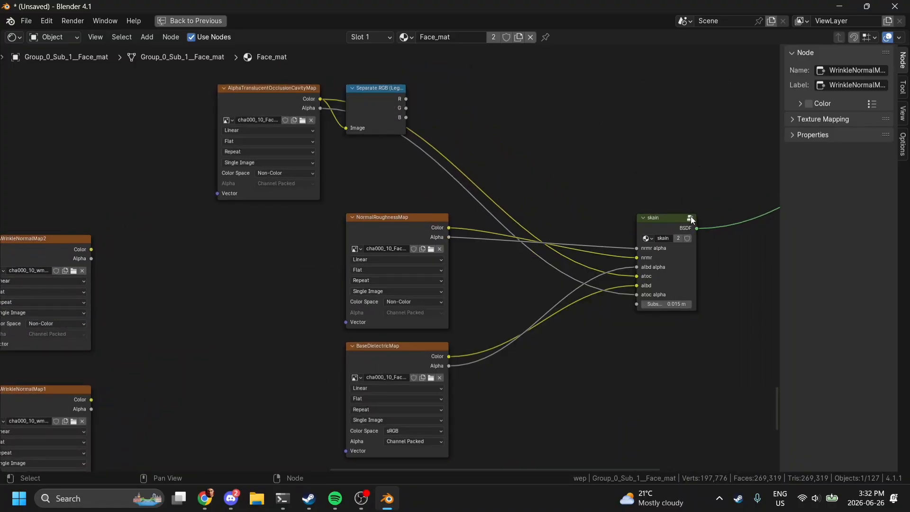
{"action": "scroll", "coordinate": [547, 254], "scroll_direction": "up", "scroll_amount": 1}
{"action": "scroll", "coordinate": [546, 254], "scroll_direction": "up", "scroll_amount": 7}
{"action": "scroll", "coordinate": [547, 254], "scroll_direction": "right", "scroll_amount": 5}
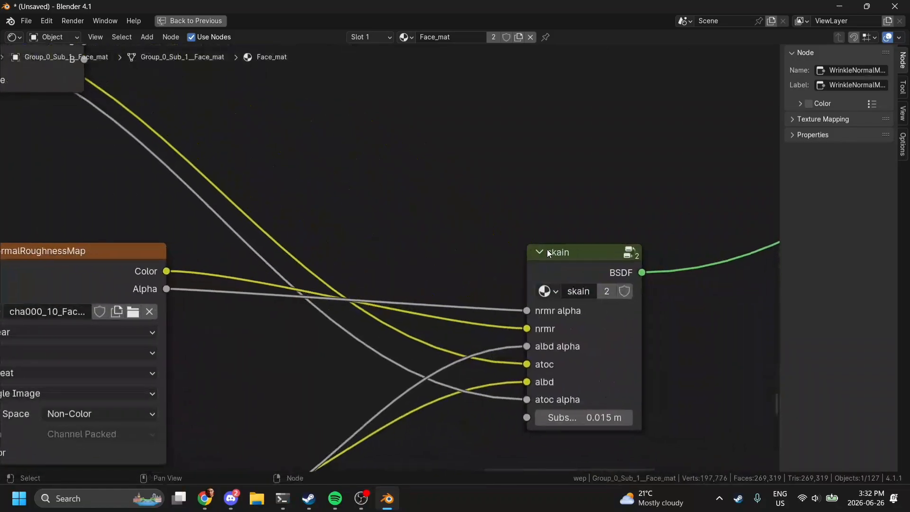
{"action": "key", "text": "shift+a"}
{"action": "mouse_move", "coordinate": [547, 253]}
{"action": "key", "text": "Escape"}
- Open the skain node group to check how its inputs are wired, and return to the face material
{"action": "left_click", "coordinate": [615, 260]}
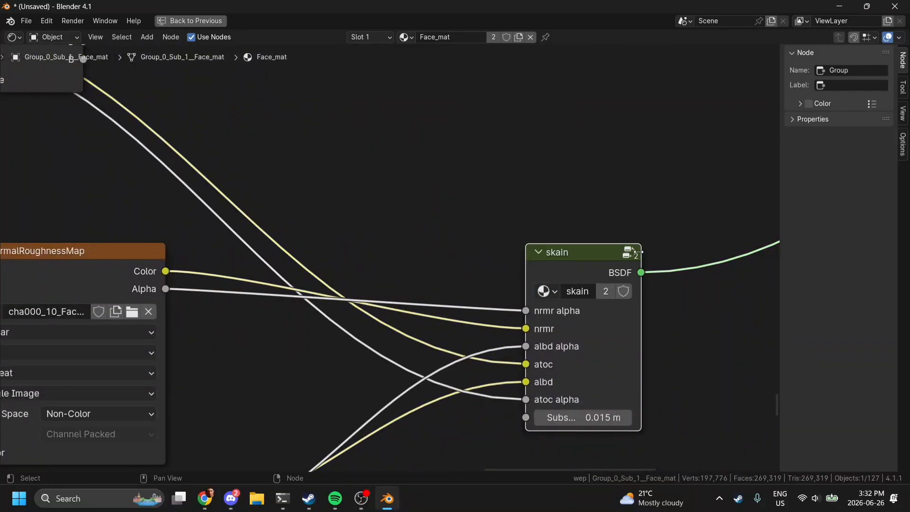
{"action": "left_click", "coordinate": [628, 252]}
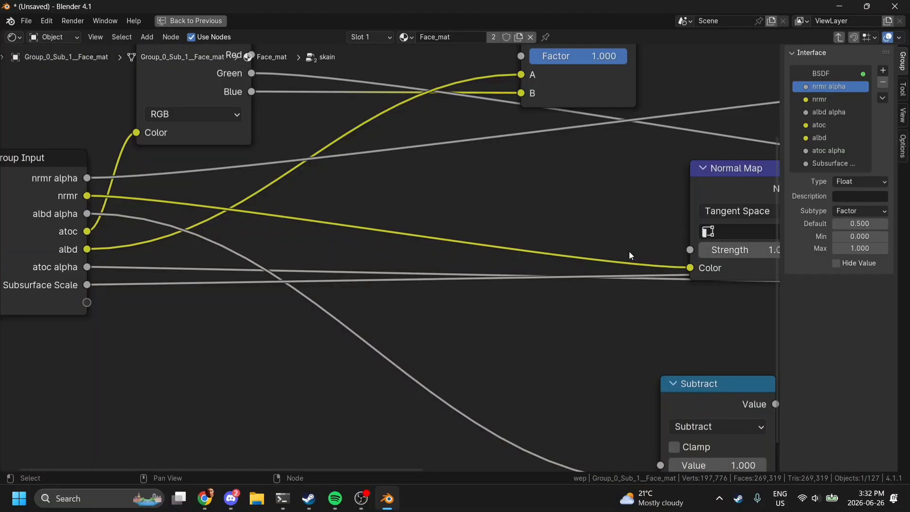
{"action": "key", "text": "Tab"}
- Insert a Mix Color node between NormalRoughnessMap's Color and the skain nrmr input, and set its blending mode to Overlay
{"action": "key", "text": "shift+a"}
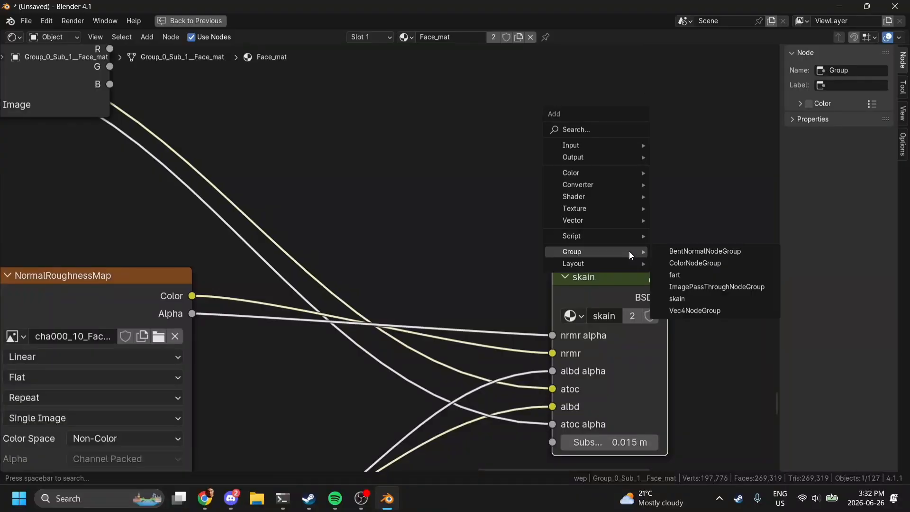
{"action": "type", "text": "N"}
{"action": "key", "text": "BackSpace"}
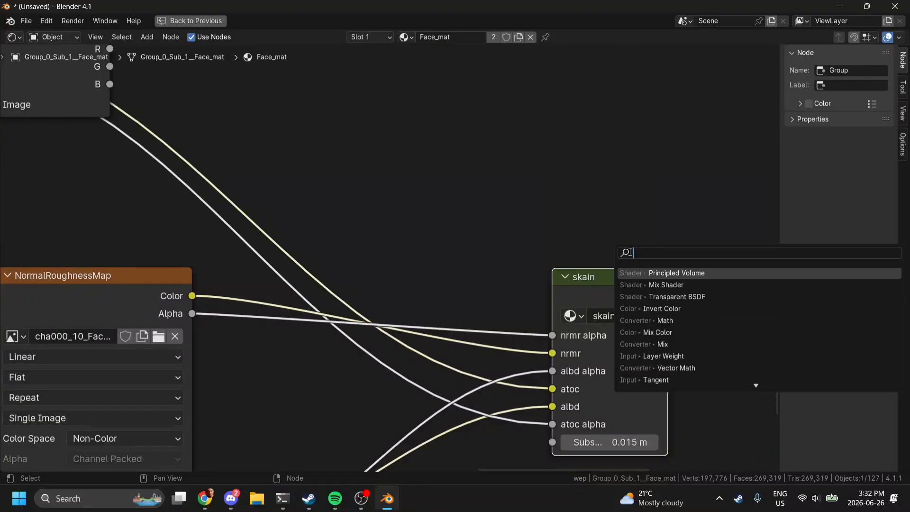
{"action": "type", "text": "mix"}
{"action": "key", "text": "Down"}
{"action": "key", "text": "Return"}
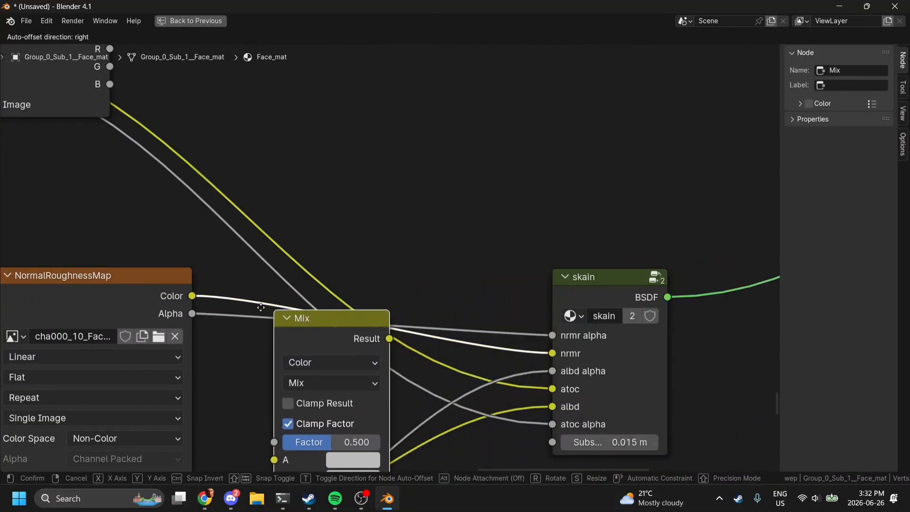
{"action": "left_click", "coordinate": [259, 302]}
{"action": "left_click", "coordinate": [315, 371]}
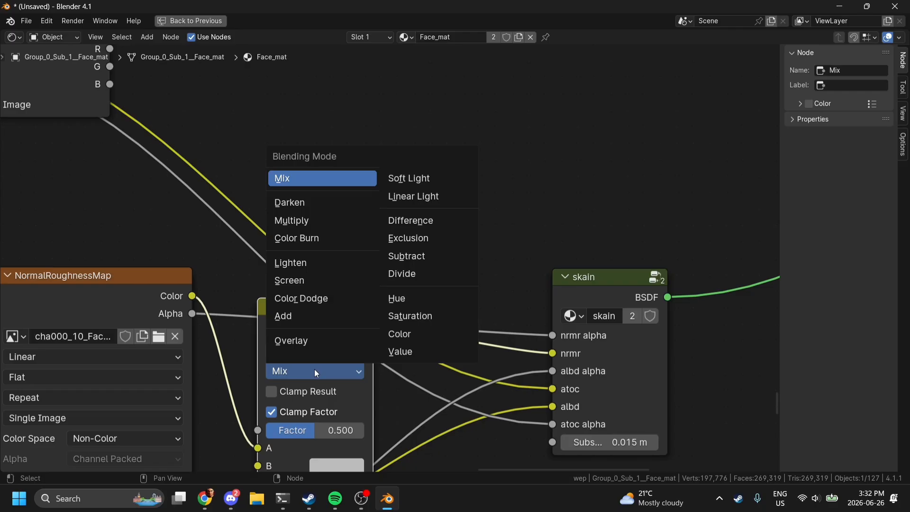
{"action": "left_click", "coordinate": [290, 340]}
- Link WrinkleNormalMap1's Color to the Overlay node's B input and restore the full workspace layout
{"action": "scroll", "coordinate": [349, 380], "scroll_direction": "down", "scroll_amount": 2}
{"action": "scroll", "coordinate": [349, 380], "scroll_direction": "down", "scroll_amount": 5}
{"action": "middle_click_drag", "start_coordinate": [349, 380], "coordinate": [612, 371]}
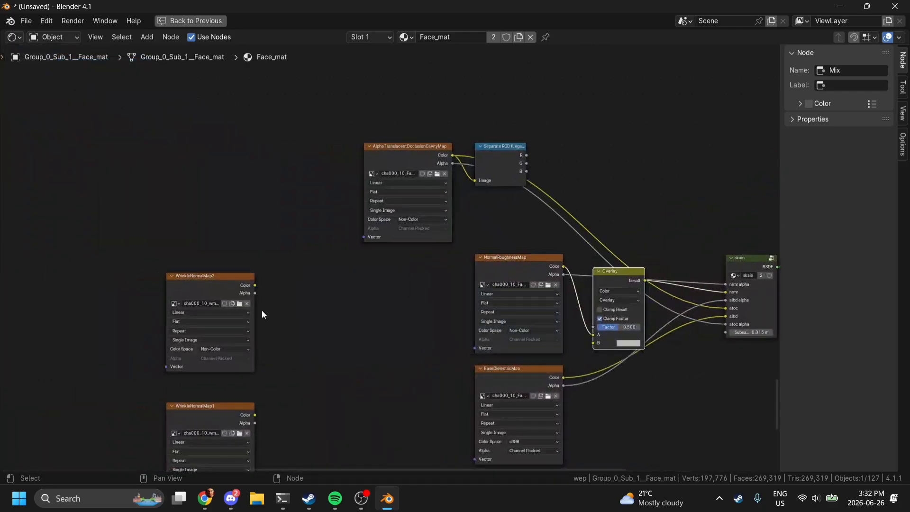
{"action": "left_click_drag", "start_coordinate": [254, 414], "coordinate": [637, 351]}
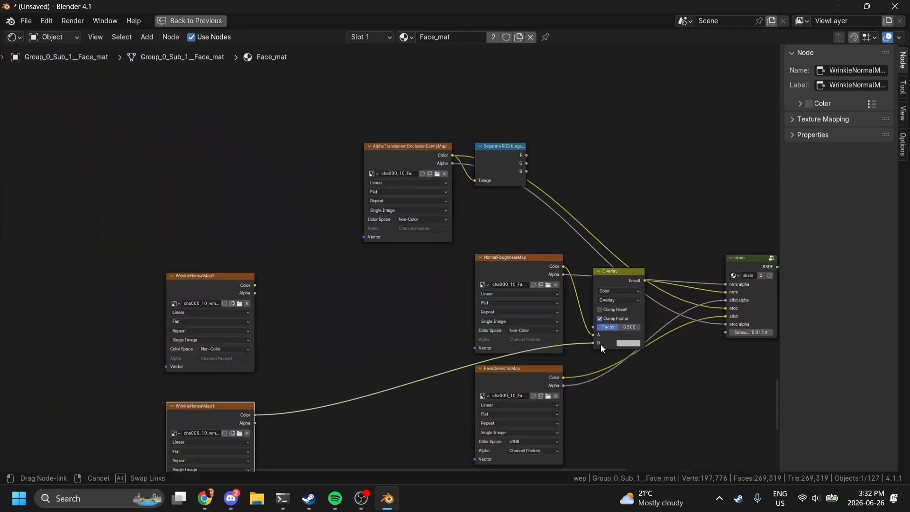
{"action": "key", "text": "ctrl+space"}
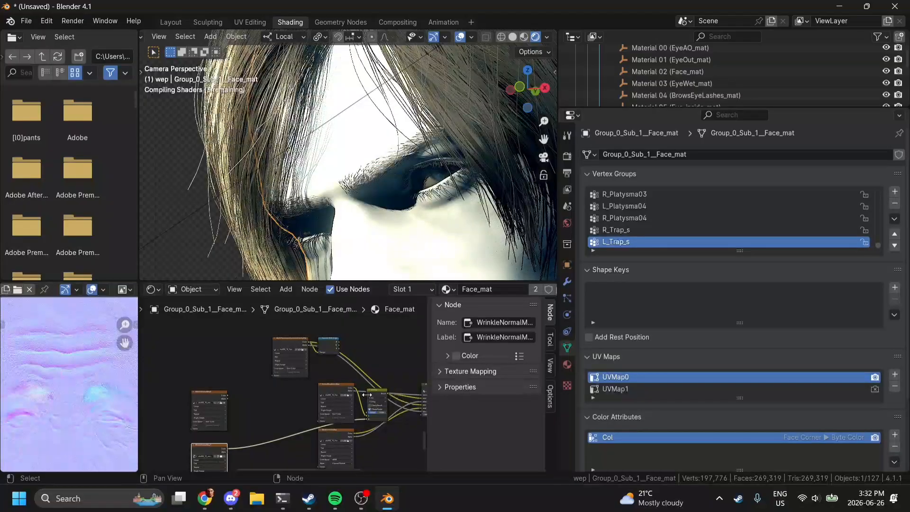
- Compare the WrinkleNormalMap2 and WrinkleNormalMap1 images again by previewing each node beside the rendered face
{"action": "middle_click_drag", "start_coordinate": [367, 394], "coordinate": [402, 349]}
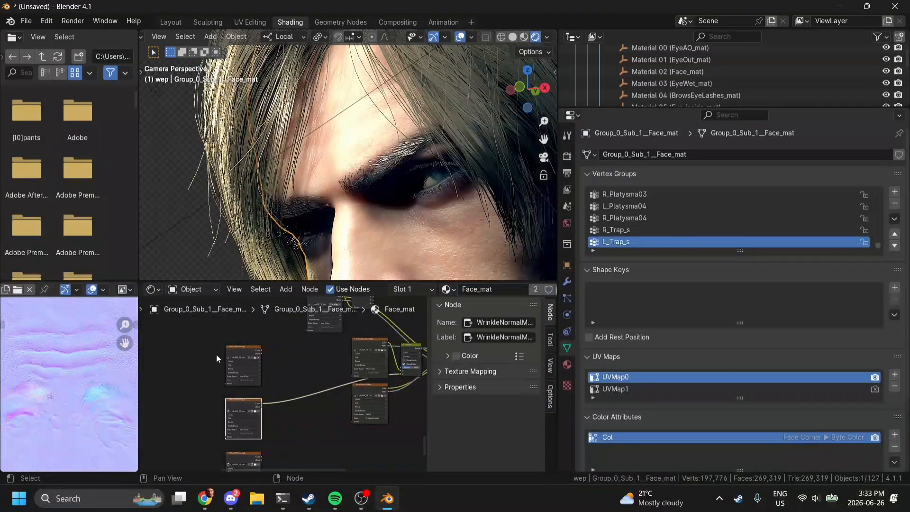
{"action": "left_click", "coordinate": [237, 356]}
{"action": "left_click", "coordinate": [247, 403]}
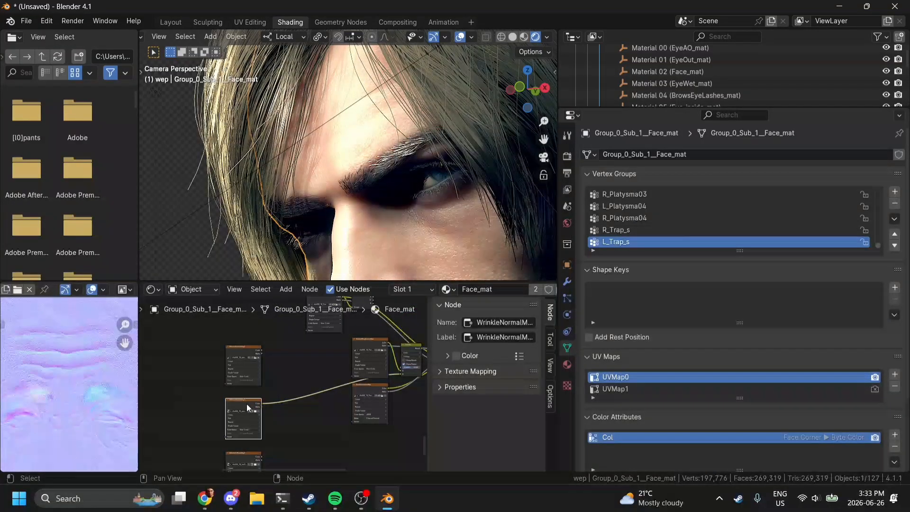
{"action": "left_click", "coordinate": [250, 348]}
- Switch the viewport to material preview shading and set the Overlay node's factor to 1.000
{"action": "middle_click_drag", "start_coordinate": [250, 348], "coordinate": [147, 359]}
{"action": "middle_click_drag", "start_coordinate": [347, 365], "coordinate": [259, 390]}
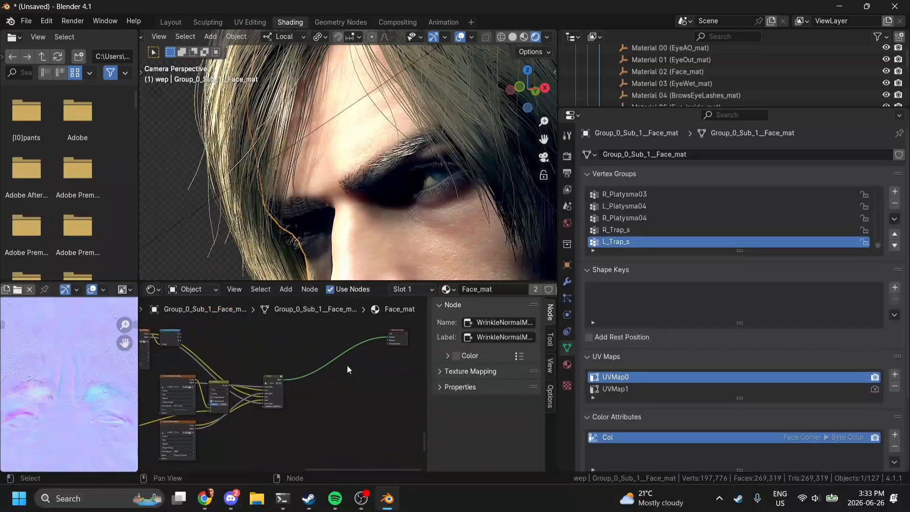
{"action": "left_click", "coordinate": [524, 37]}
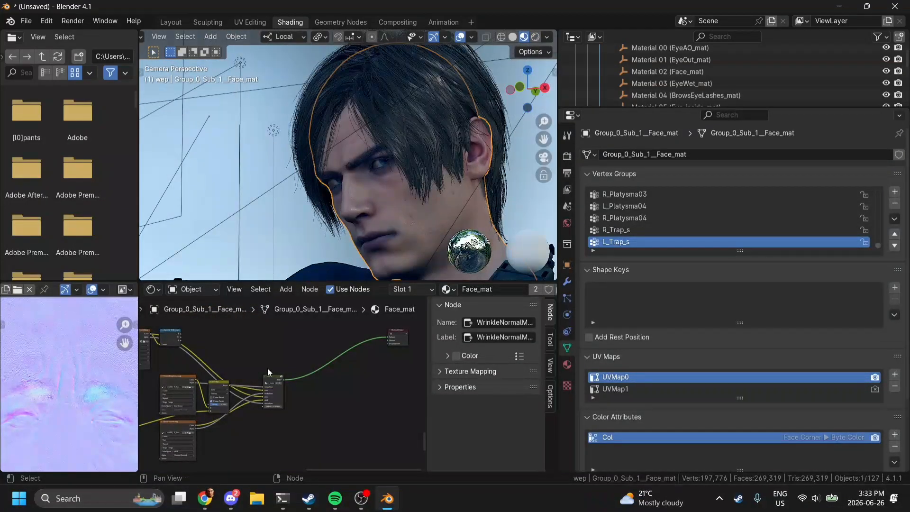
{"action": "scroll", "coordinate": [268, 368], "scroll_direction": "up", "scroll_amount": 5}
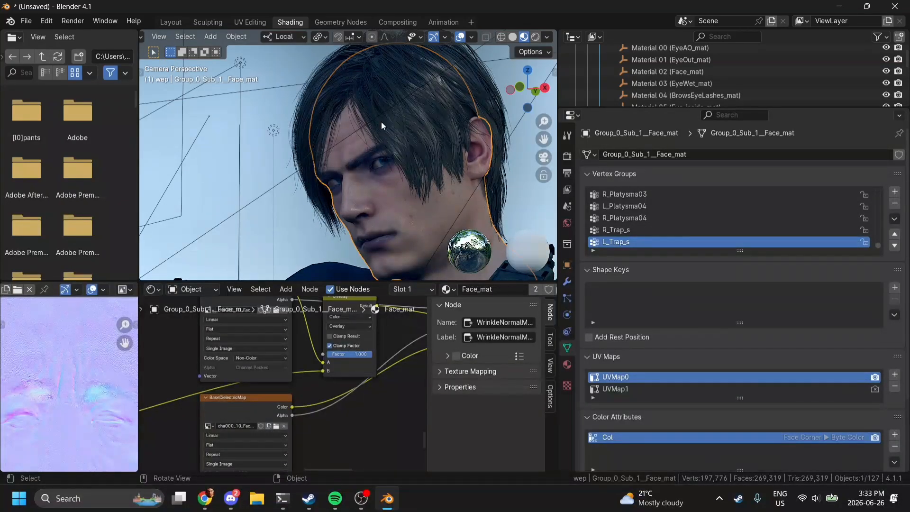
- Compare the wrinkle mask images of the ARRAY_ArrayWrinkleMaskMap texture nodes against the face's brow area
{"action": "scroll", "coordinate": [381, 121], "scroll_direction": "up", "scroll_amount": 5}
{"action": "scroll", "coordinate": [352, 374], "scroll_direction": "down", "scroll_amount": 2}
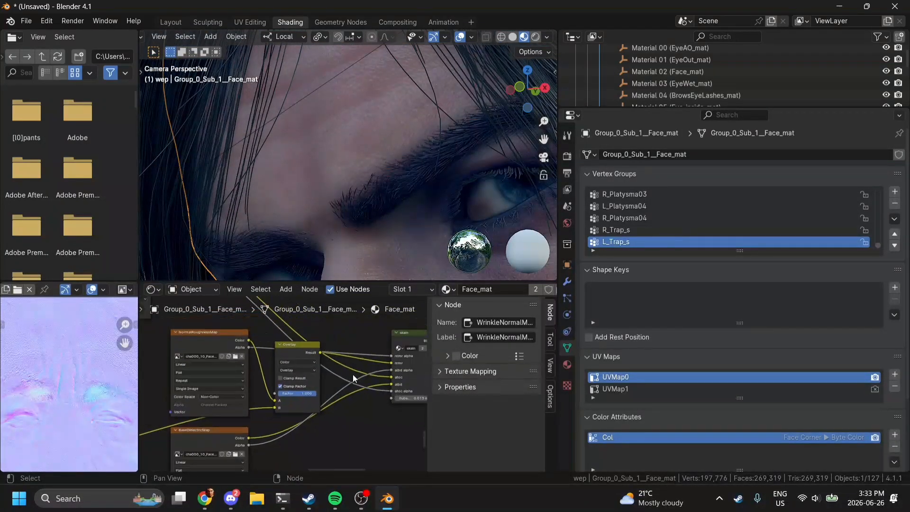
{"action": "scroll", "coordinate": [352, 374], "scroll_direction": "down", "scroll_amount": 8}
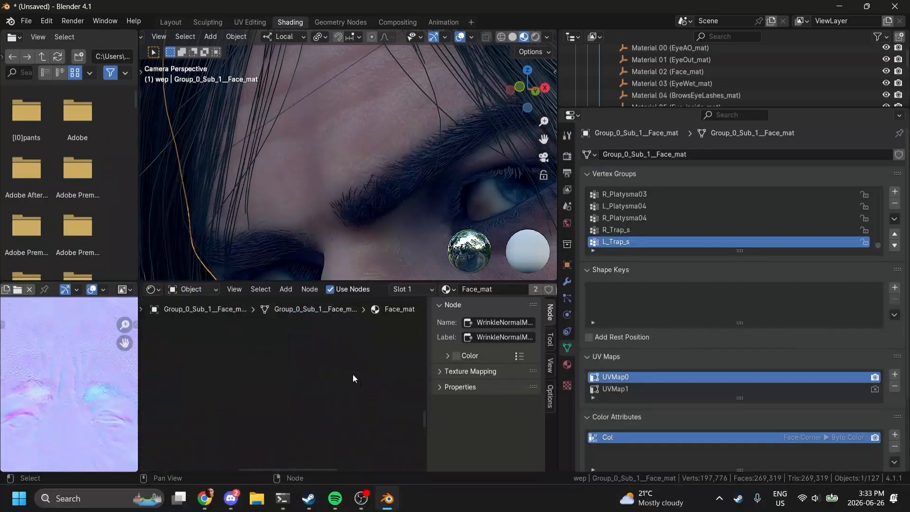
{"action": "scroll", "coordinate": [353, 374], "scroll_direction": "up", "scroll_amount": 6}
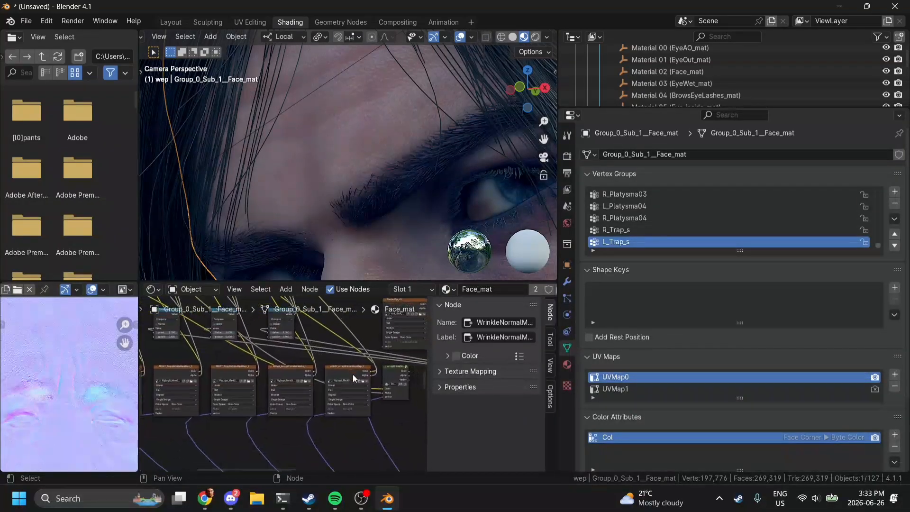
{"action": "left_click", "coordinate": [344, 367]}
{"action": "left_click", "coordinate": [312, 366]}
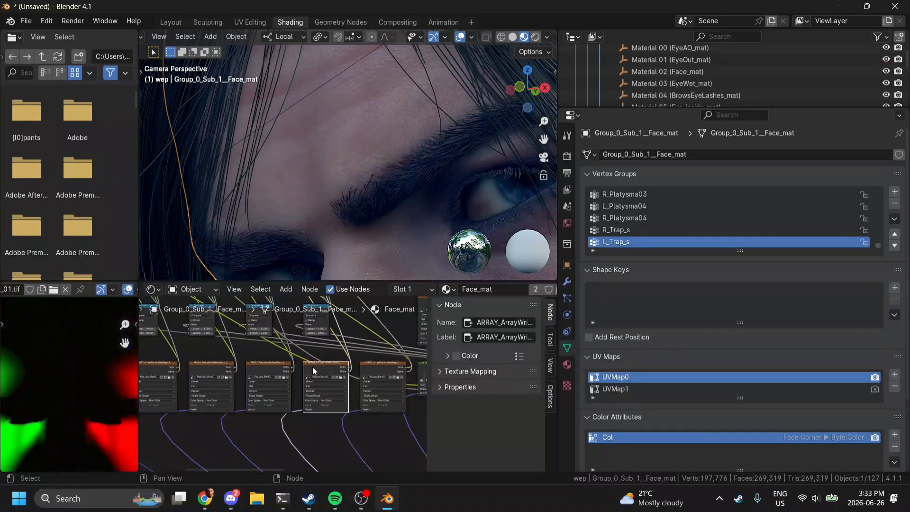
{"action": "left_click", "coordinate": [266, 369]}
{"action": "scroll", "coordinate": [266, 368], "scroll_direction": "left", "scroll_amount": 3}
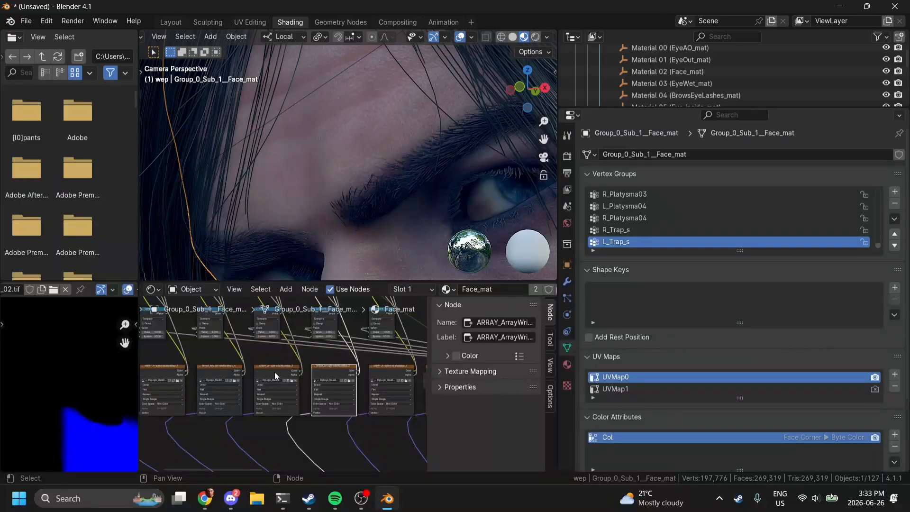
{"action": "left_click", "coordinate": [274, 371]}
{"action": "left_click", "coordinate": [227, 369]}
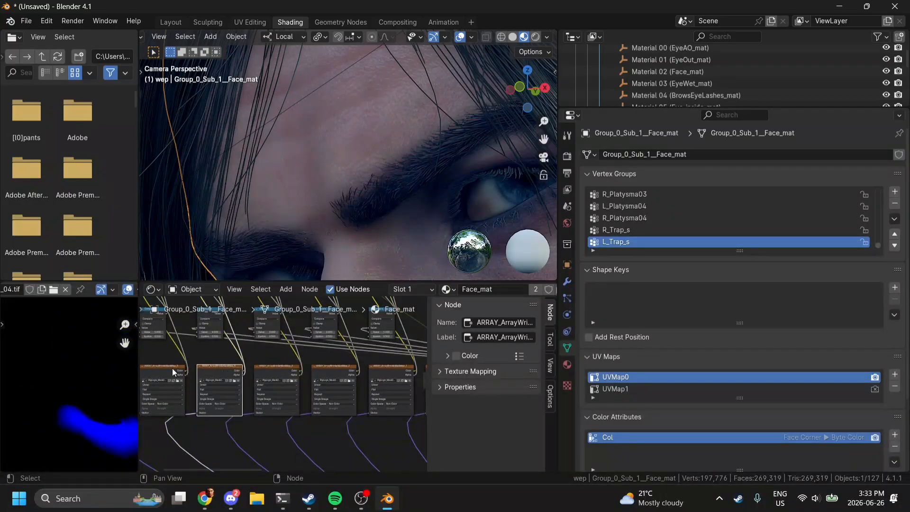
{"action": "scroll", "coordinate": [111, 340], "scroll_direction": "down", "scroll_amount": 3}
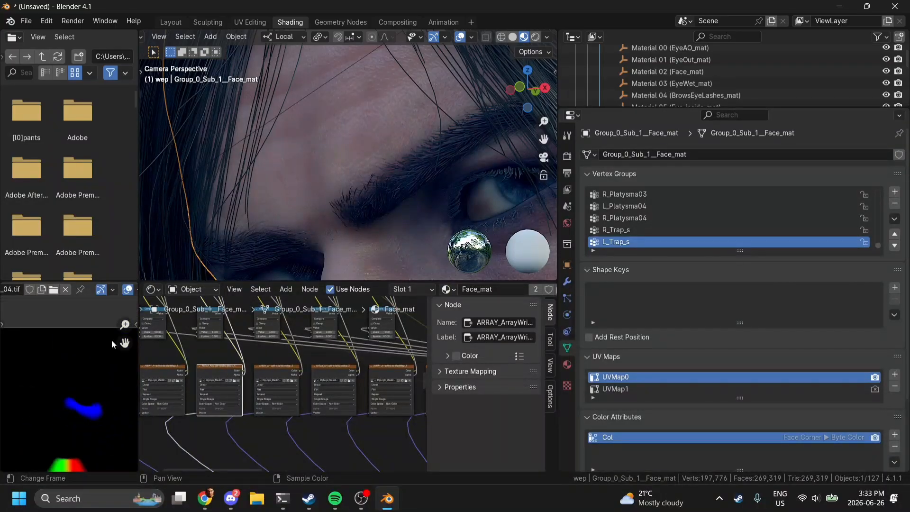
{"action": "scroll", "coordinate": [91, 327], "scroll_direction": "down", "scroll_amount": 1}
{"action": "left_click", "coordinate": [263, 376]}
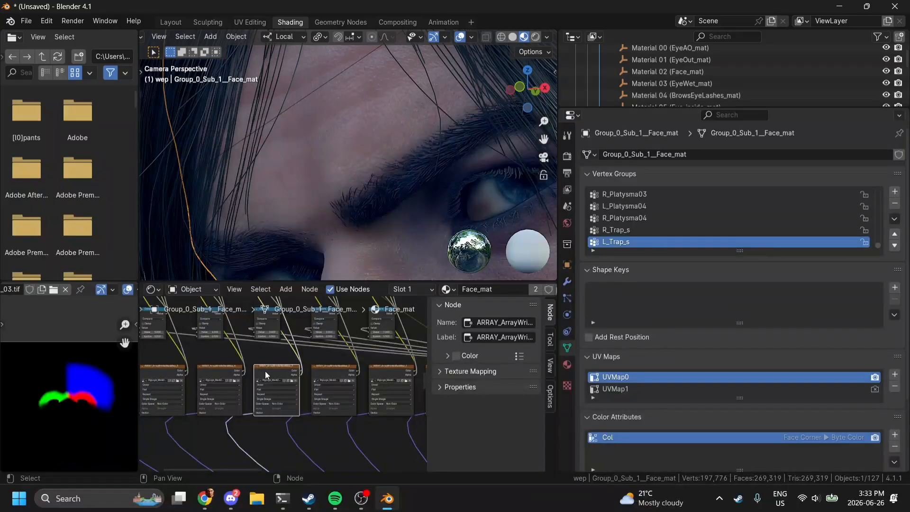
{"action": "scroll", "coordinate": [251, 377], "scroll_direction": "up", "scroll_amount": 3}
{"action": "left_click", "coordinate": [246, 379]}
{"action": "middle_click_drag", "start_coordinate": [246, 379], "coordinate": [284, 362]}
{"action": "left_click", "coordinate": [243, 385]}
{"action": "scroll", "coordinate": [243, 384], "scroll_direction": "down", "scroll_amount": 3}
- Copy the ARRAY_ArrayWrinkleMaskMap_4 texture node and place the copy between the WrinkleNormalMap nodes and NormalRoughnessMap
{"action": "left_click", "coordinate": [285, 362]}
{"action": "left_click", "coordinate": [218, 360]}
{"action": "key", "text": "ctrl+c"}
{"action": "scroll", "coordinate": [217, 403], "scroll_direction": "down", "scroll_amount": 3}
{"action": "middle_click_drag", "start_coordinate": [217, 417], "coordinate": [297, 399]}
{"action": "key", "text": "ctrl+v"}
{"action": "scroll", "coordinate": [308, 404], "scroll_direction": "up", "scroll_amount": 3}
{"action": "key", "text": "ctrl+space"}
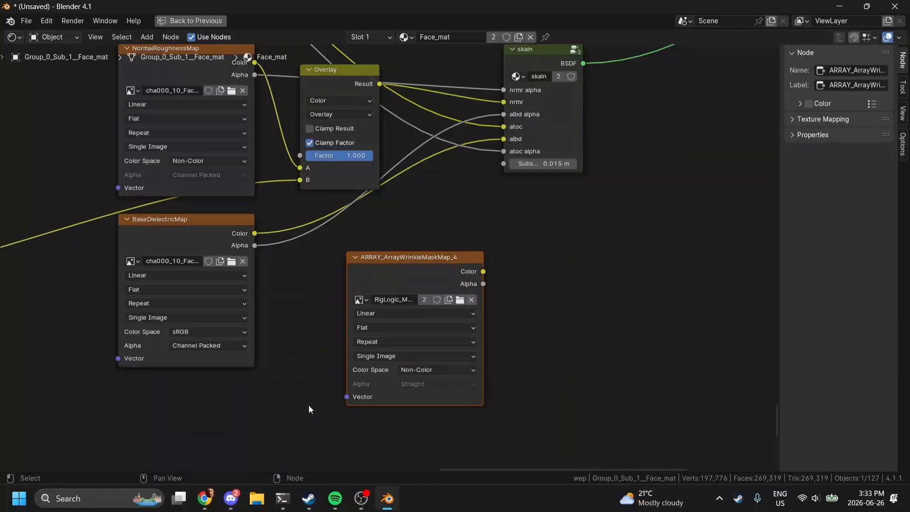
{"action": "middle_click_drag", "start_coordinate": [253, 292], "coordinate": [310, 406]}
{"action": "left_click_drag", "start_coordinate": [472, 383], "coordinate": [45, 211]}
{"action": "middle_click_drag", "start_coordinate": [46, 211], "coordinate": [72, 216]}
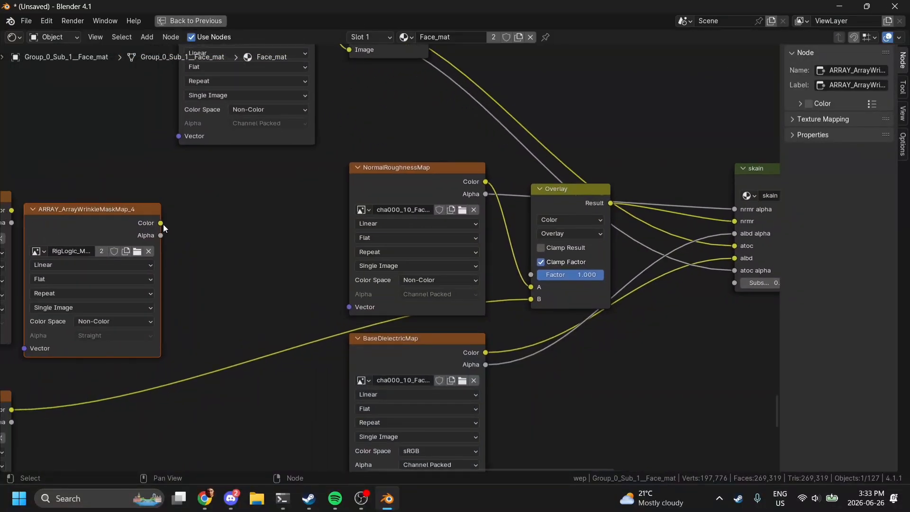
- Add a Separate Color node in RGB mode fed by the copied mask map's Color output
{"action": "left_click_drag", "start_coordinate": [163, 224], "coordinate": [215, 230]}
{"action": "left_click", "coordinate": [244, 250]}
{"action": "left_click", "coordinate": [246, 240]}
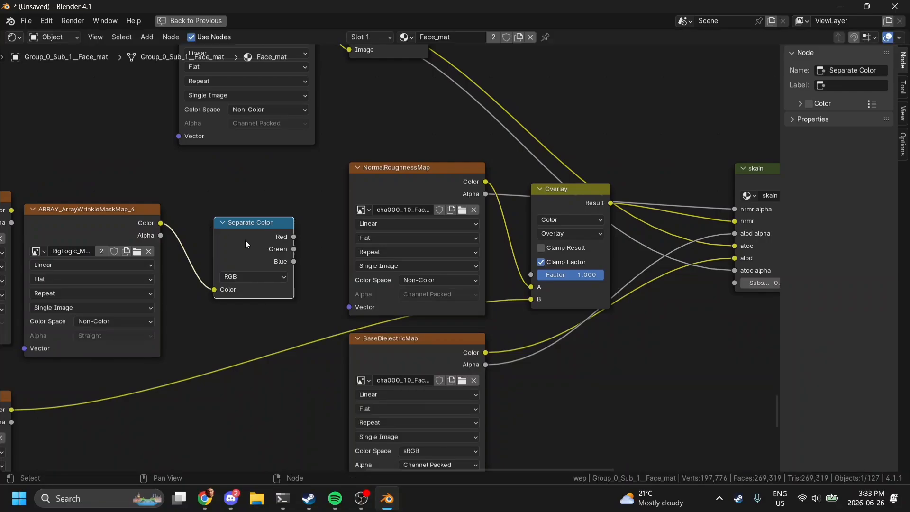
- Add a Math Add node that sums the Separate Color node's Blue output and the mask map's Alpha
{"action": "left_click_drag", "start_coordinate": [294, 261], "coordinate": [314, 259]}
{"action": "type", "text": "add"}
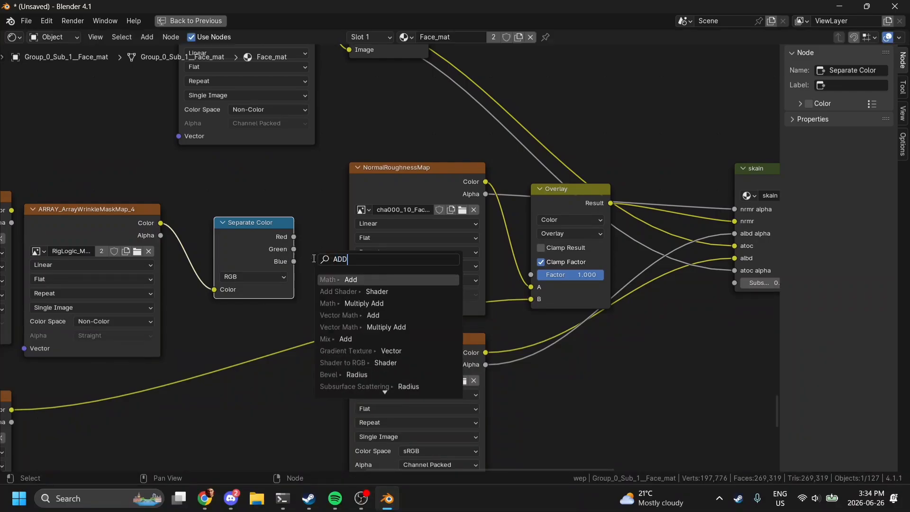
{"action": "key", "text": "Return"}
{"action": "left_click", "coordinate": [305, 209]}
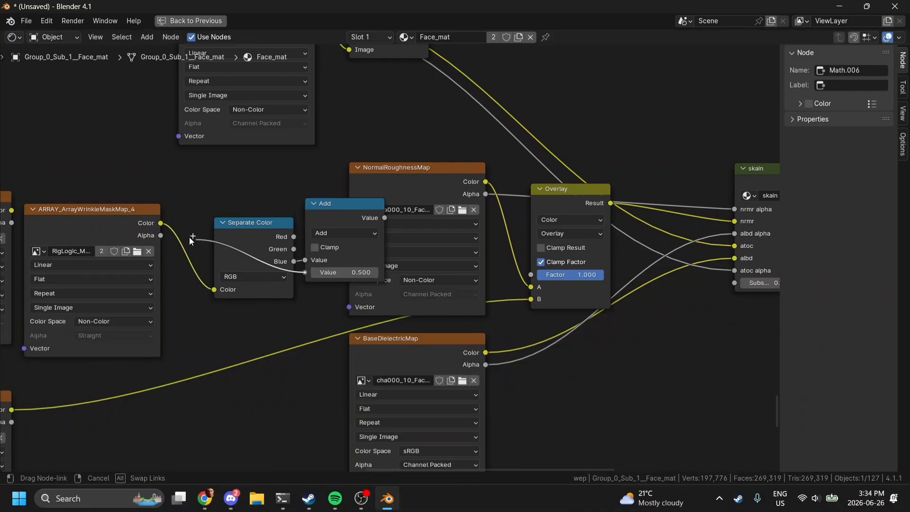
{"action": "left_click_drag", "start_coordinate": [189, 237], "coordinate": [162, 237]}
- Restore the full workspace layout and show the face through the camera in rendered viewport shading
{"action": "key", "text": "ctrl+space"}
{"action": "key", "text": "KP_0"}
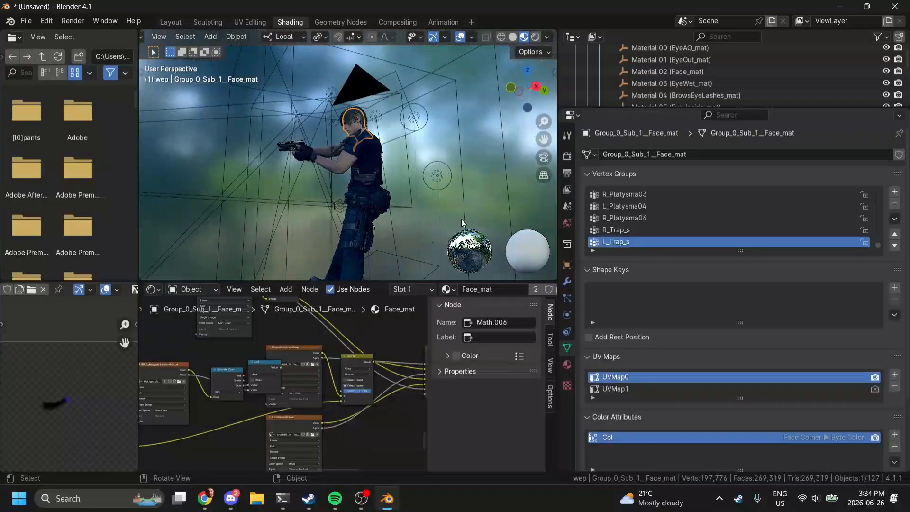
{"action": "left_click", "coordinate": [511, 84]}
{"action": "left_click", "coordinate": [543, 157]}
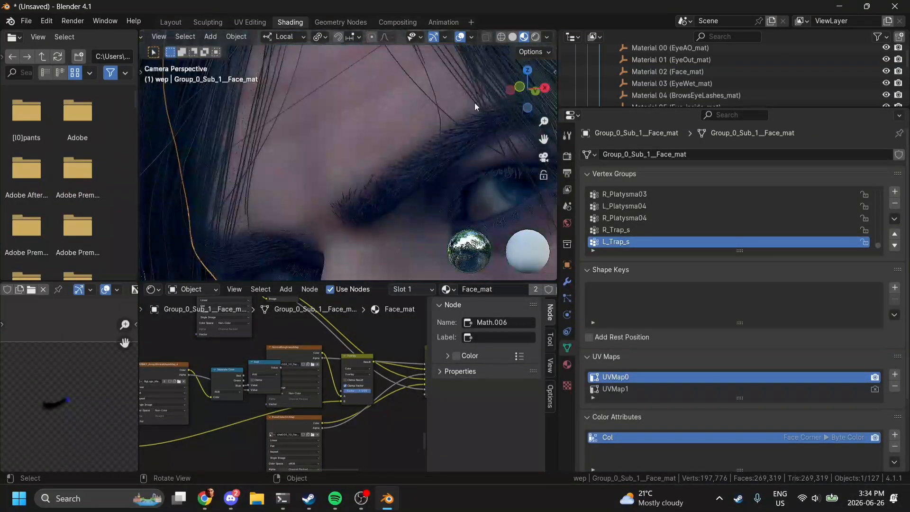
{"action": "middle_click_drag", "start_coordinate": [466, 97], "coordinate": [464, 95]}
{"action": "scroll", "coordinate": [464, 95], "scroll_direction": "down", "scroll_amount": 5}
{"action": "left_click", "coordinate": [544, 157]}
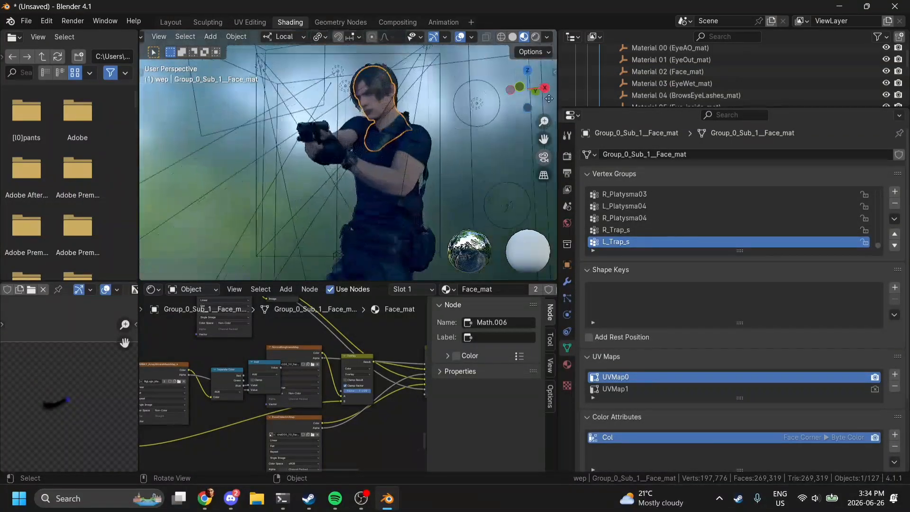
{"action": "left_click", "coordinate": [537, 38]}
{"action": "scroll", "coordinate": [291, 408], "scroll_direction": "up", "scroll_amount": 2}
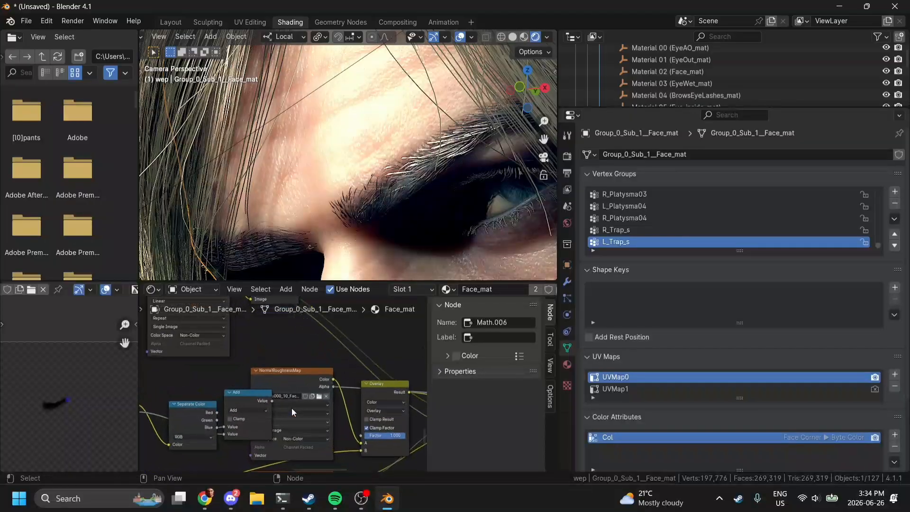
- Collapse the NormalRoughnessMap node and link the Add node's Value to the Overlay node's Factor input
{"action": "left_click", "coordinate": [254, 370]}
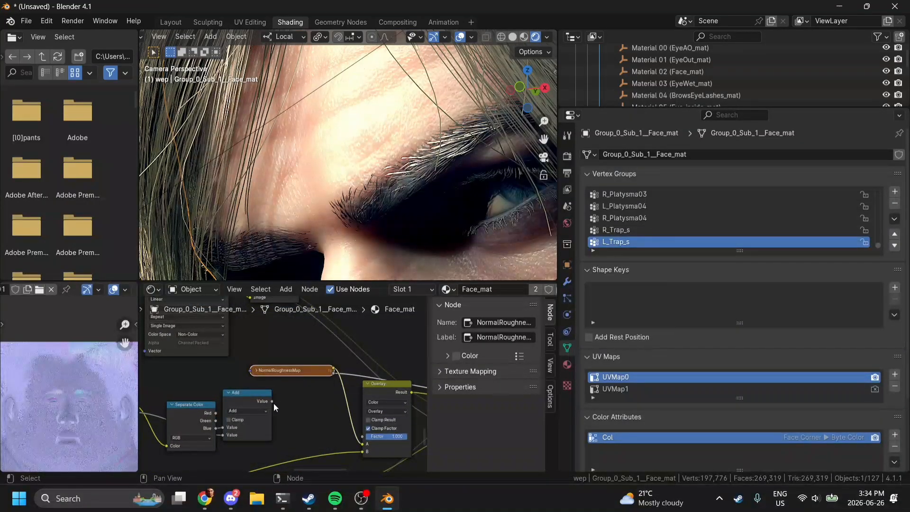
{"action": "left_click_drag", "start_coordinate": [272, 402], "coordinate": [325, 419]}
{"action": "left_click_drag", "start_coordinate": [308, 380], "coordinate": [308, 381]}
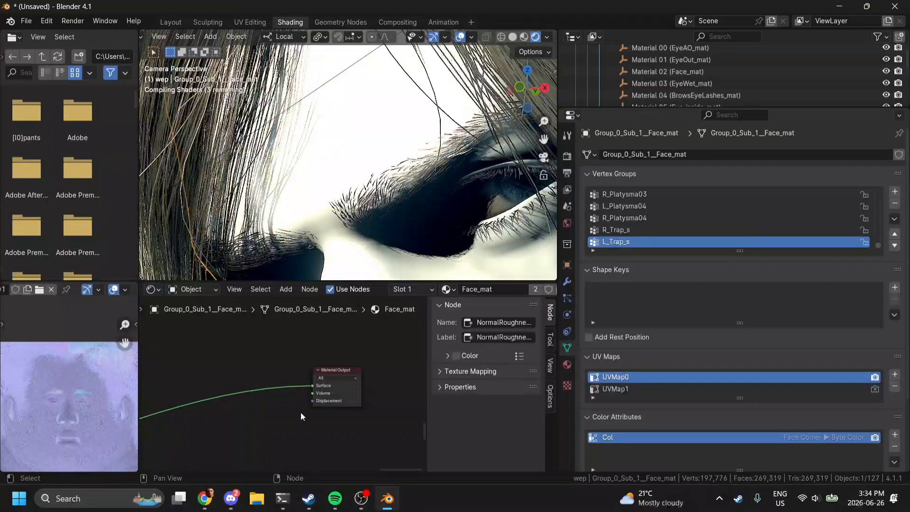
- Preview the Add node's mask and the Overlay node's result on the rendered face
{"action": "scroll", "coordinate": [402, 179], "scroll_direction": "down", "scroll_amount": 3}
{"action": "scroll", "coordinate": [291, 372], "scroll_direction": "left", "scroll_amount": 10}
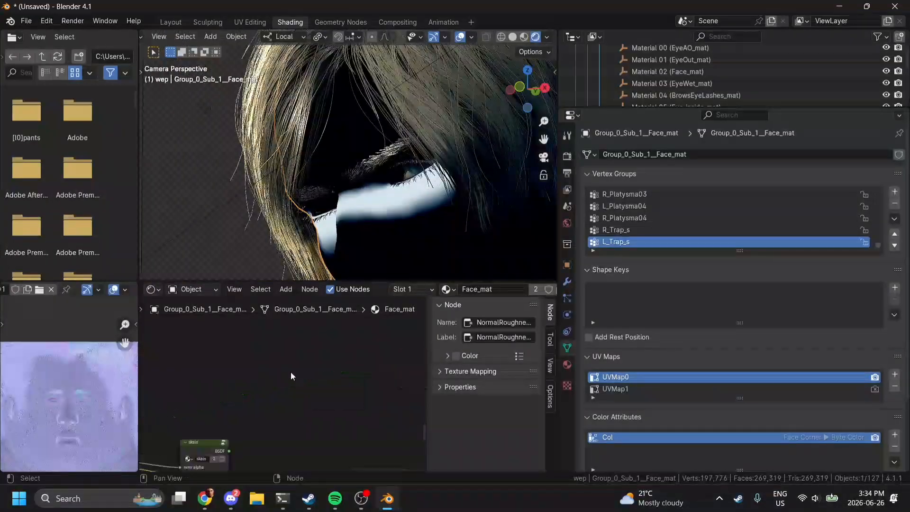
{"action": "scroll", "coordinate": [291, 372], "scroll_direction": "down", "scroll_amount": 4}
{"action": "scroll", "coordinate": [291, 371], "scroll_direction": "down", "scroll_amount": 4}
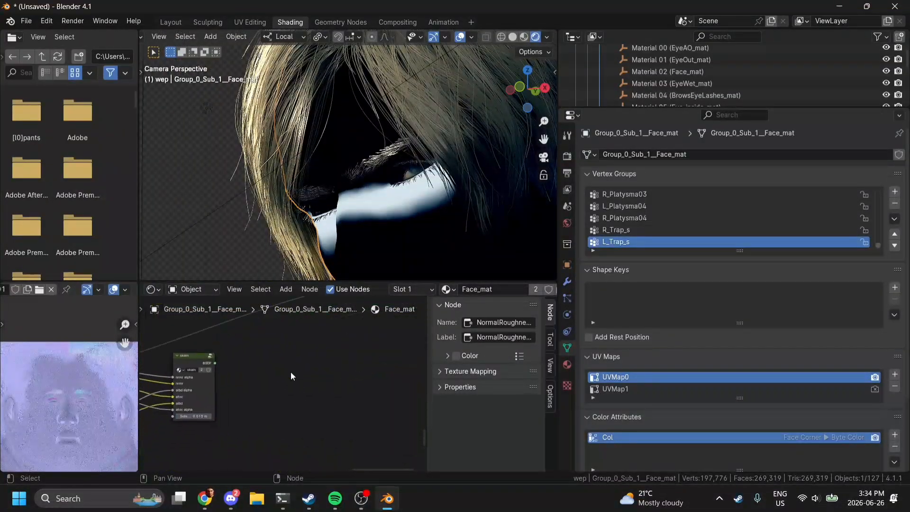
{"action": "scroll", "coordinate": [291, 371], "scroll_direction": "up", "scroll_amount": 3}
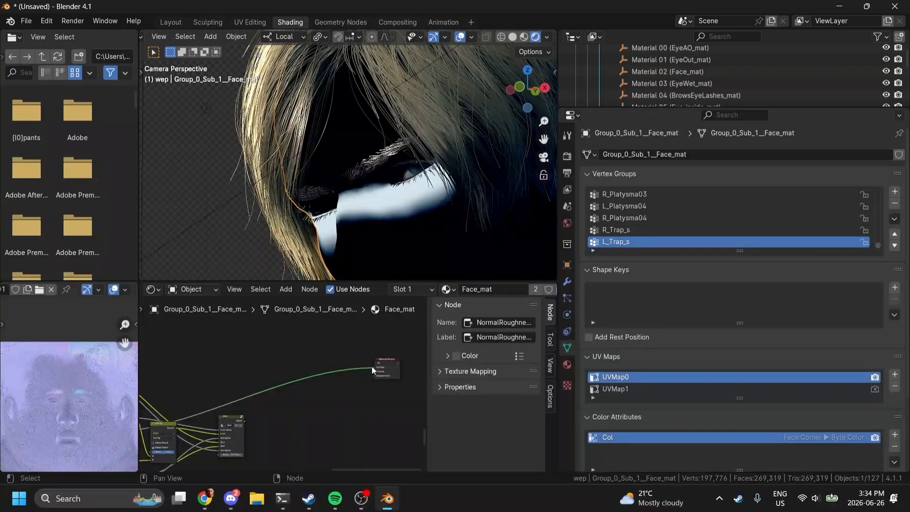
{"action": "left_click_drag", "start_coordinate": [372, 366], "coordinate": [312, 360]}
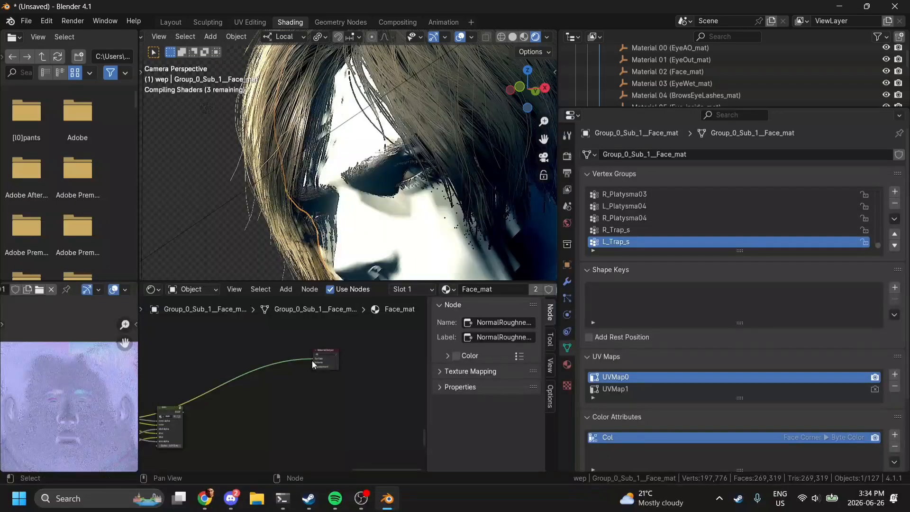
{"action": "scroll", "coordinate": [312, 360], "scroll_direction": "up", "scroll_amount": 5, "text": "ctrl"}
{"action": "scroll", "coordinate": [312, 360], "scroll_direction": "up", "scroll_amount": 8, "text": "ctrl"}
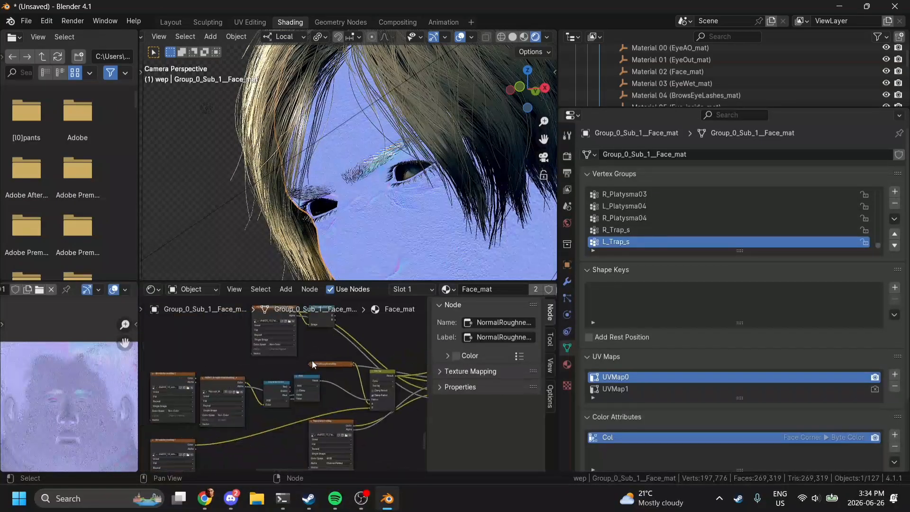
- Examine the last ARRAY_ArrayWrinkleMaskMap nodes' mask images again to choose the mask for a second wrinkle blend
{"action": "scroll", "coordinate": [312, 360], "scroll_direction": "down", "scroll_amount": 8}
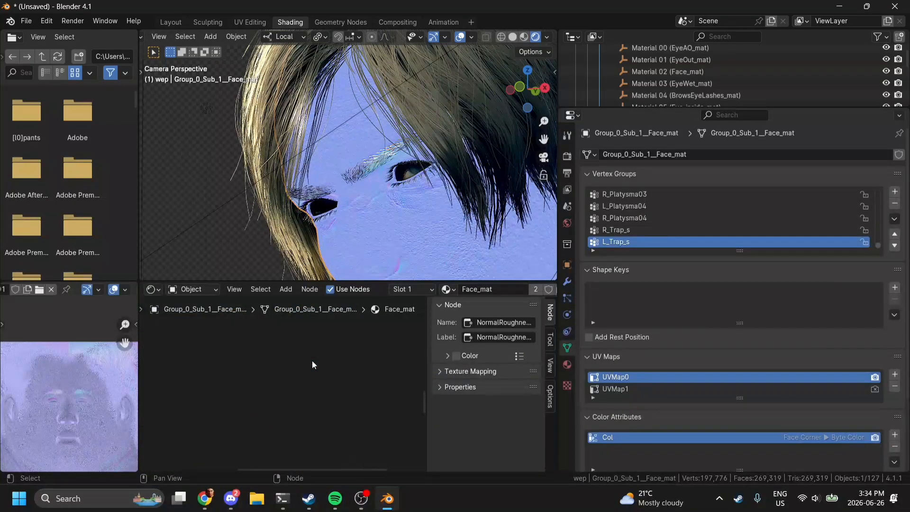
{"action": "scroll", "coordinate": [312, 360], "scroll_direction": "up", "scroll_amount": 3}
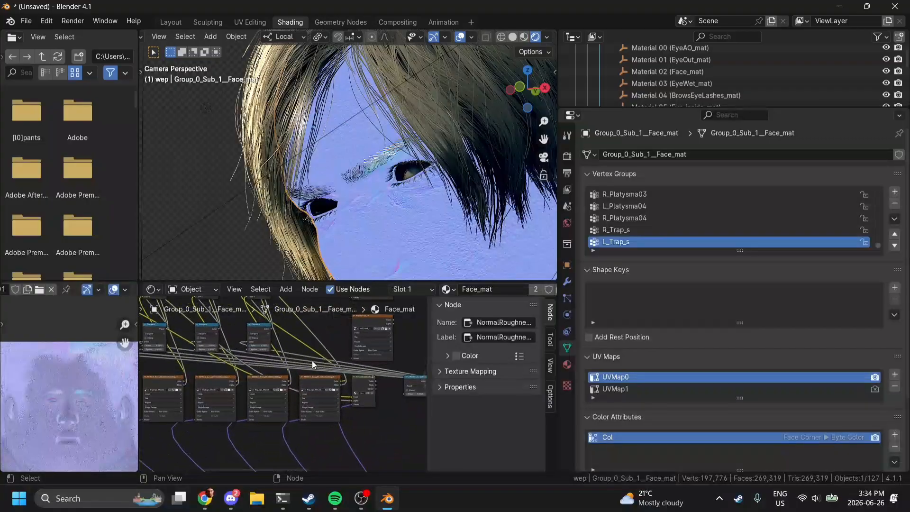
{"action": "left_click", "coordinate": [331, 384]}
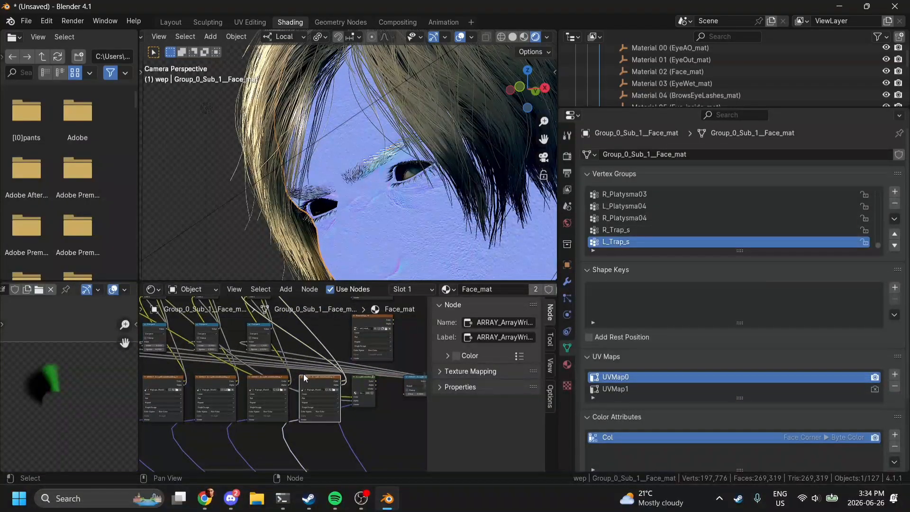
{"action": "left_click", "coordinate": [264, 383]}
{"action": "left_click", "coordinate": [325, 378]}
{"action": "scroll", "coordinate": [325, 378], "scroll_direction": "up", "scroll_amount": 8}
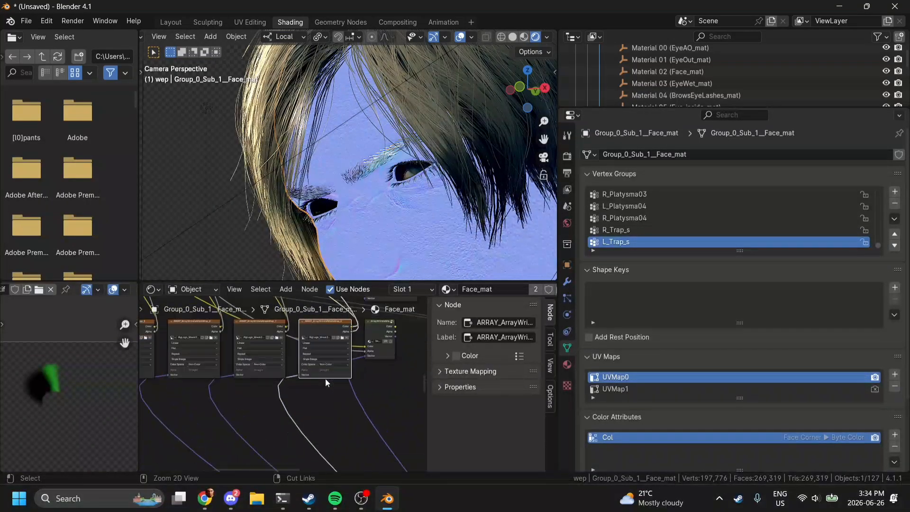
{"action": "scroll", "coordinate": [326, 378], "scroll_direction": "down", "scroll_amount": 8}
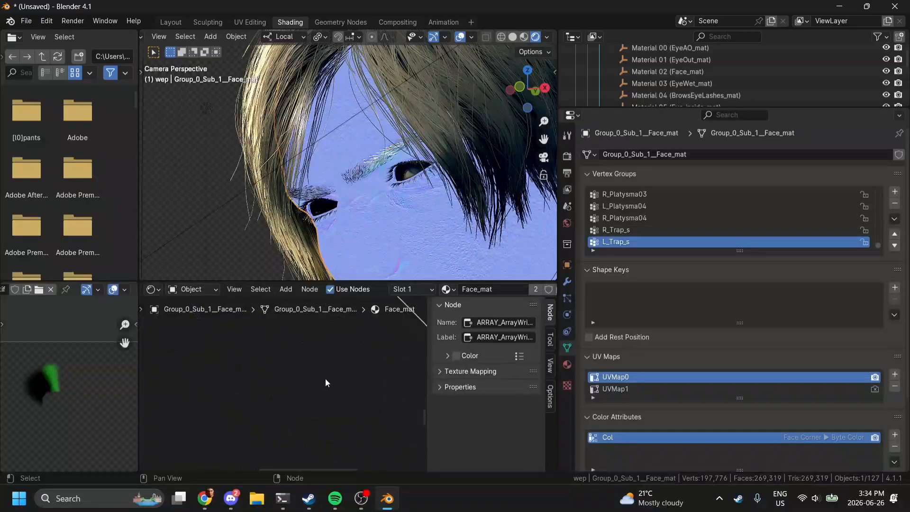
{"action": "middle_click_drag", "start_coordinate": [325, 378], "coordinate": [280, 432]}
{"action": "key", "text": "ctrl+v"}
{"action": "scroll", "coordinate": [280, 432], "scroll_direction": "up", "scroll_amount": 7}
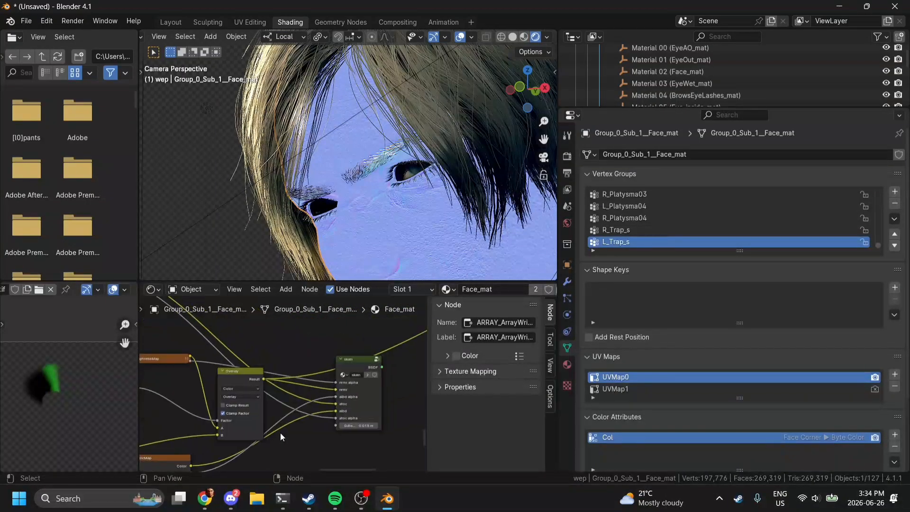
- Duplicate the Overlay node, chain the copy after the original's Result, and link its Result to the skain nrmr input
{"action": "left_click", "coordinate": [242, 372]}
{"action": "key", "text": "shift+d"}
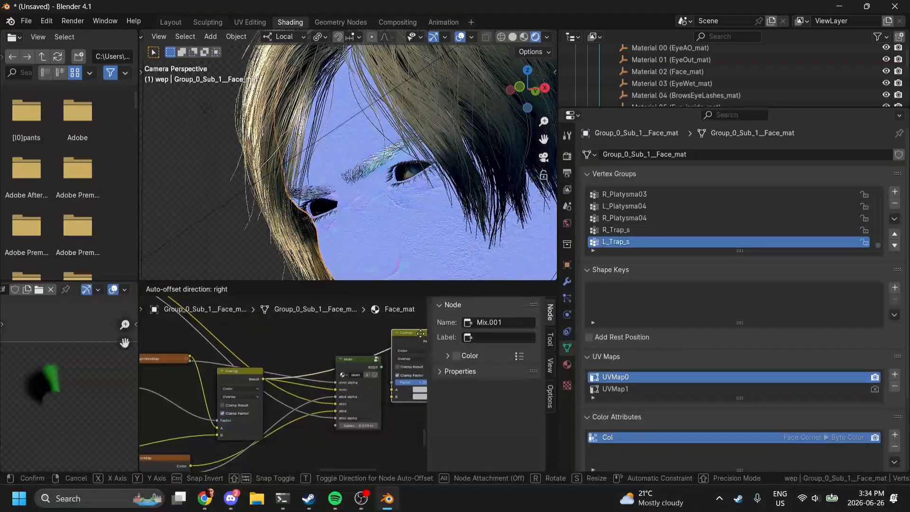
{"action": "left_click", "coordinate": [240, 323]}
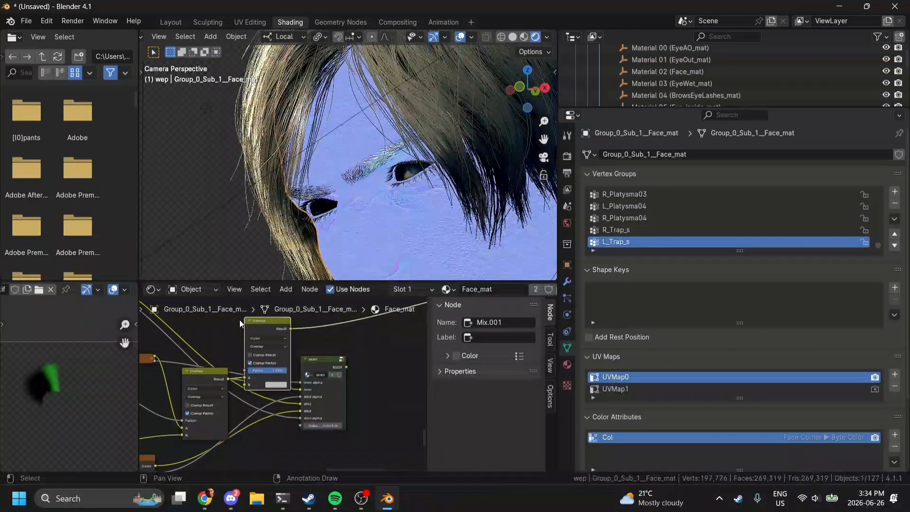
{"action": "left_click_drag", "start_coordinate": [292, 328], "coordinate": [305, 390]}
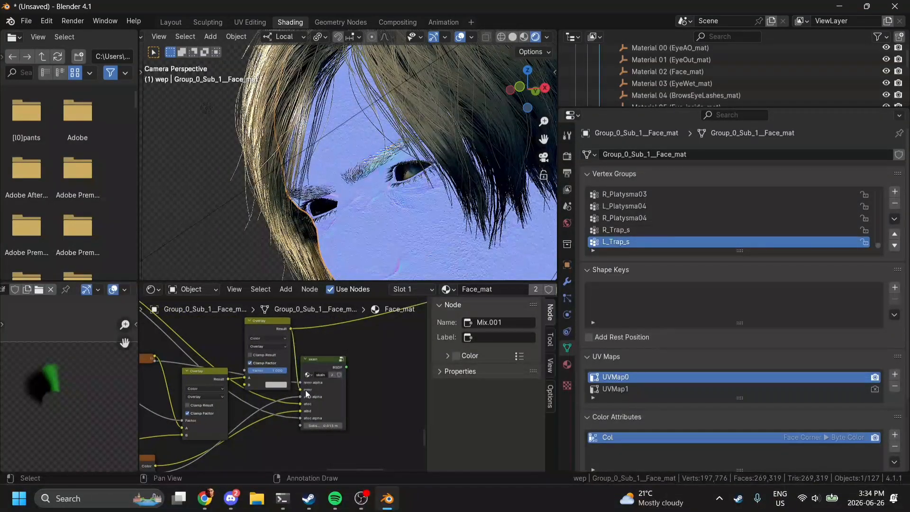
- Link the Color of the unused WrinkleNormalMap node to the second Overlay node's B input
{"action": "scroll", "coordinate": [306, 391], "scroll_direction": "left", "scroll_amount": 5}
{"action": "scroll", "coordinate": [305, 390], "scroll_direction": "left", "scroll_amount": 5}
{"action": "scroll", "coordinate": [305, 389], "scroll_direction": "down", "scroll_amount": 3}
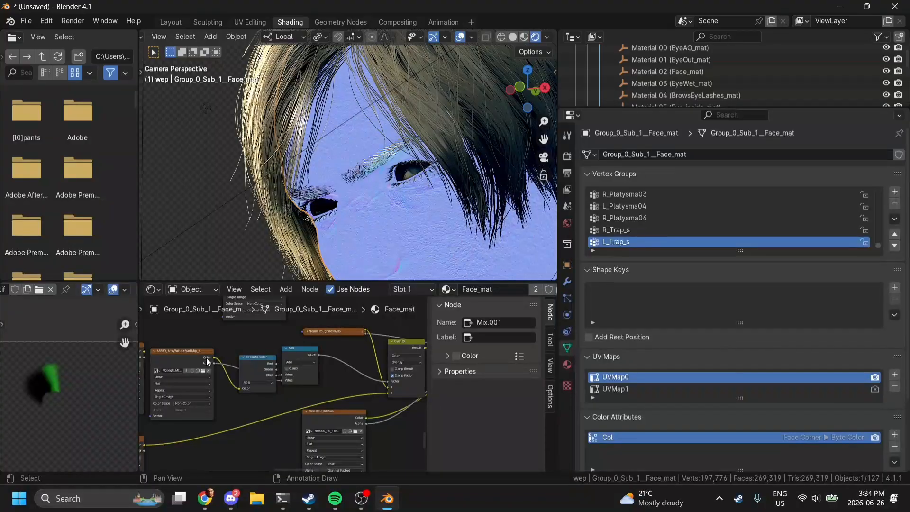
{"action": "scroll", "coordinate": [206, 357], "scroll_direction": "down", "scroll_amount": 2}
{"action": "scroll", "coordinate": [206, 358], "scroll_direction": "left", "scroll_amount": 5}
{"action": "scroll", "coordinate": [206, 358], "scroll_direction": "up", "scroll_amount": 3}
{"action": "left_click", "coordinate": [195, 389]}
{"action": "scroll", "coordinate": [195, 389], "scroll_direction": "up", "scroll_amount": 4}
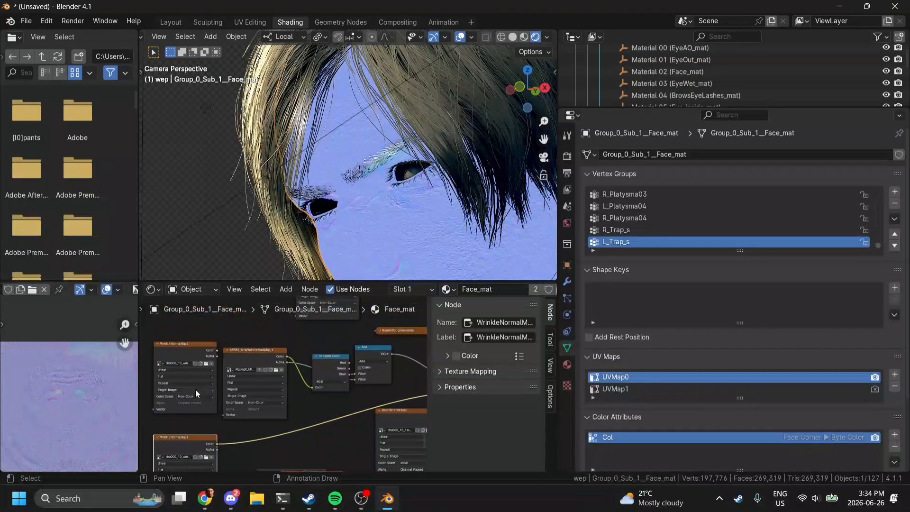
{"action": "left_click", "coordinate": [183, 367]}
{"action": "left_click_drag", "start_coordinate": [216, 357], "coordinate": [371, 358]}
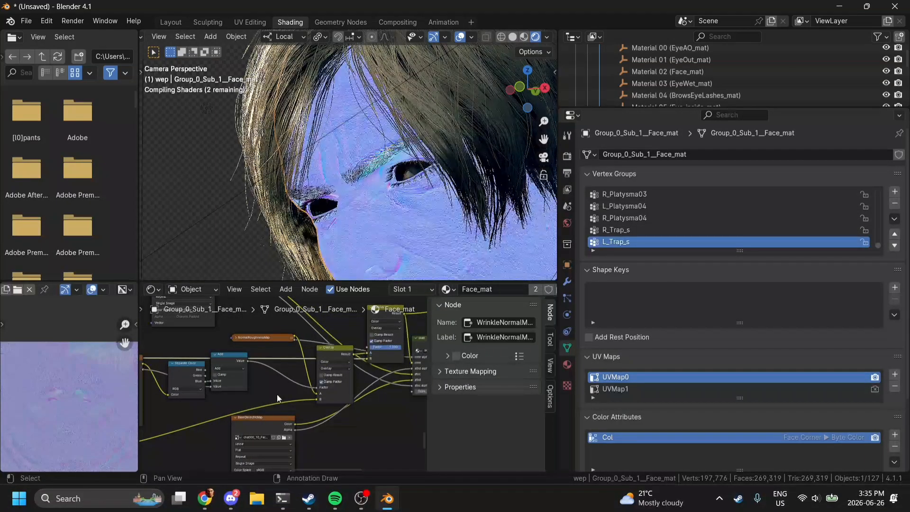
- Examine the red and green channels of the second ARRAY_ArrayWrinkleMaskMap image and return its display to Color & Alpha
{"action": "middle_click_drag", "start_coordinate": [206, 458], "coordinate": [261, 409]}
{"action": "left_click_drag", "start_coordinate": [211, 442], "coordinate": [179, 424]}
{"action": "left_click", "coordinate": [129, 291]}
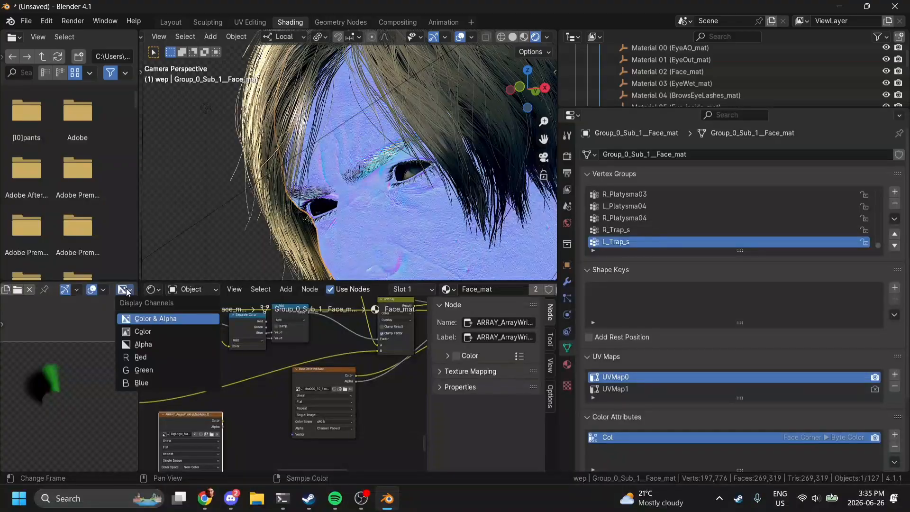
{"action": "left_click", "coordinate": [144, 358]}
{"action": "left_click", "coordinate": [129, 289]}
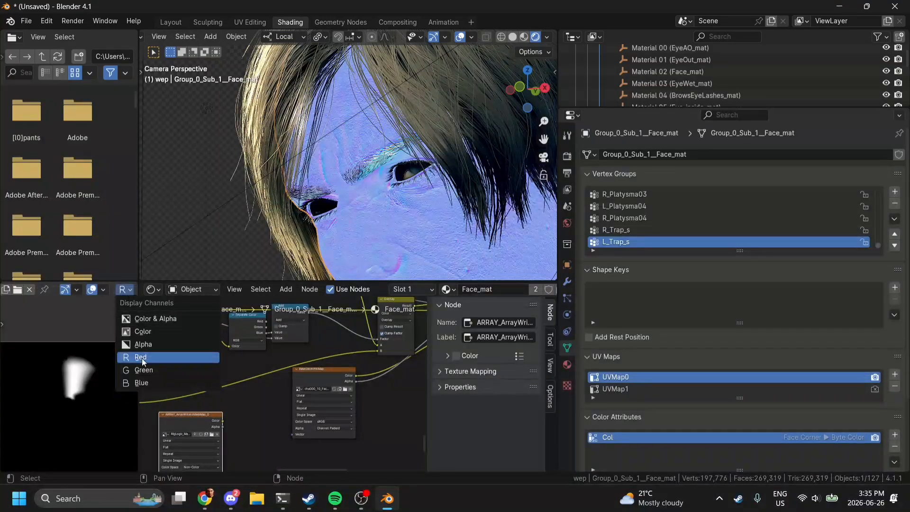
{"action": "left_click", "coordinate": [141, 370]}
{"action": "left_click", "coordinate": [127, 290]}
{"action": "left_click", "coordinate": [142, 318]}
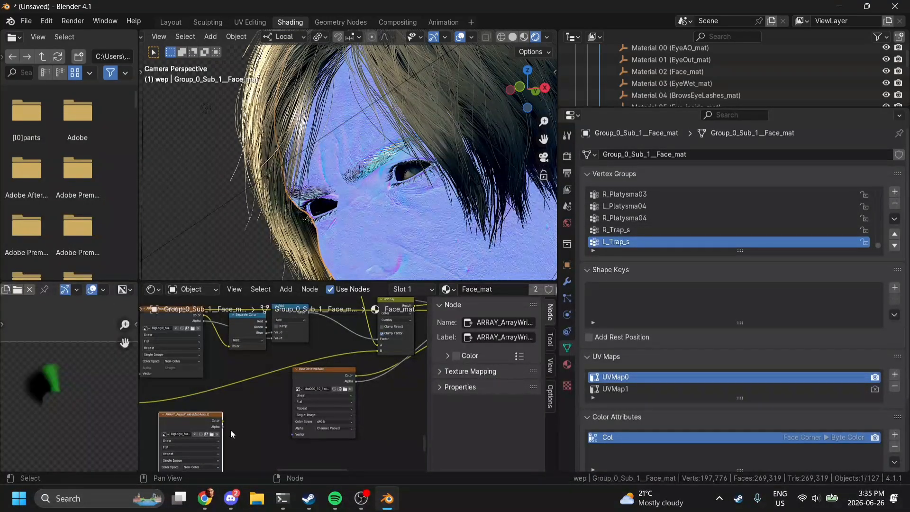
- Add a Separate Color node fed by the second ARRAY_ArrayWrinkleMaskMap node's Color output
{"action": "left_click_drag", "start_coordinate": [223, 421], "coordinate": [240, 428]}
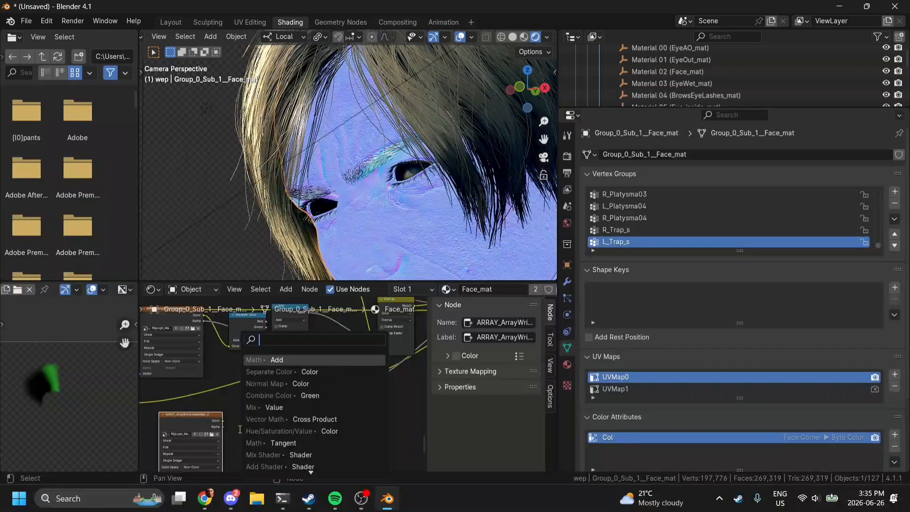
{"action": "type", "text": "SES"}
{"action": "key", "text": "BackSpace"}
{"action": "key", "text": "BackSpace"}
{"action": "key", "text": "BackSpace"}
{"action": "key", "text": "Caps_Lock"}
{"action": "type", "text": "se"}
{"action": "key", "text": "Down"}
{"action": "key", "text": "Return"}
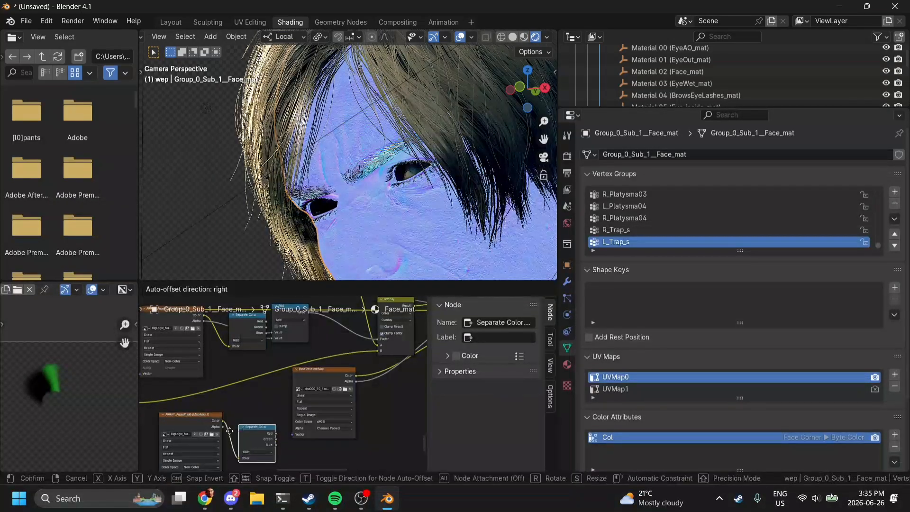
{"action": "left_click", "coordinate": [229, 431]}
- Sum the new Separate Color's Red and Green in an Add node and link its Value to the second Overlay's Factor
{"action": "mouse_move", "coordinate": [290, 311]}
{"action": "left_mouse_down"}
{"action": "mouse_move", "coordinate": [308, 417]}
{"action": "mouse_move", "coordinate": [285, 374]}
{"action": "mouse_move", "coordinate": [289, 403]}
{"action": "left_mouse_up"}
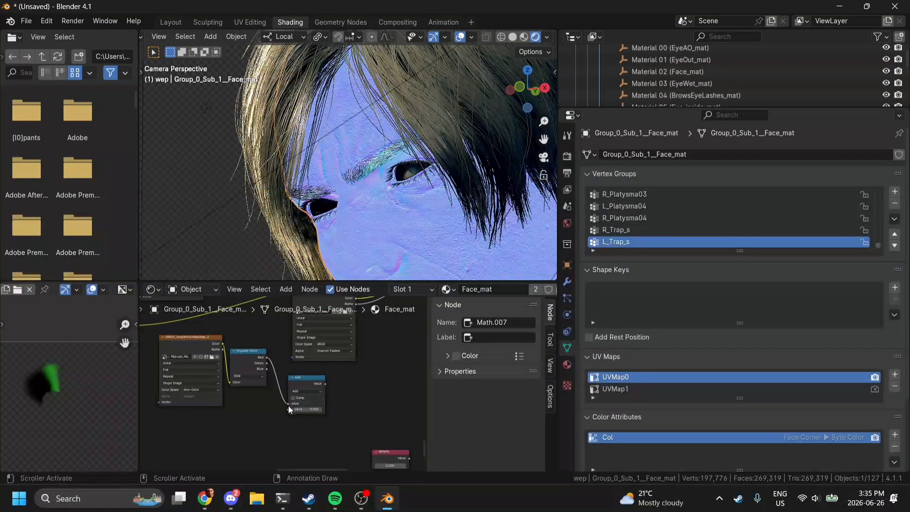
{"action": "left_click_drag", "start_coordinate": [267, 364], "coordinate": [290, 409]}
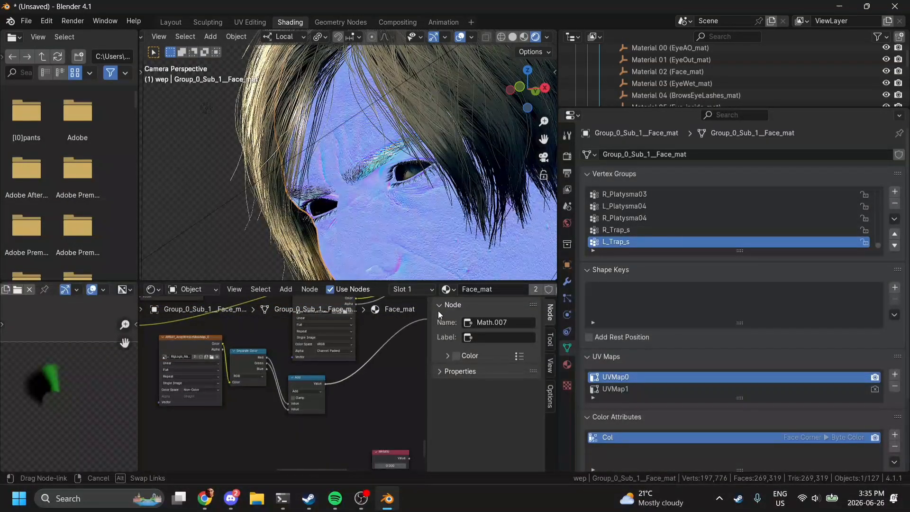
{"action": "left_click_drag", "start_coordinate": [439, 315], "coordinate": [315, 342]}
{"action": "scroll", "coordinate": [314, 342], "scroll_direction": "right", "scroll_amount": 5}
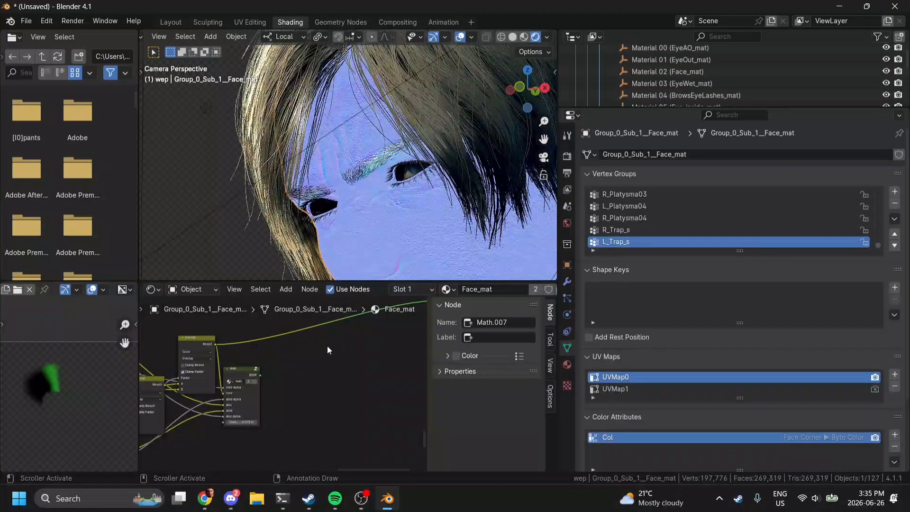
{"action": "scroll", "coordinate": [328, 376], "scroll_direction": "left", "scroll_amount": 3}
{"action": "scroll", "coordinate": [408, 190], "scroll_direction": "down", "scroll_amount": 5}
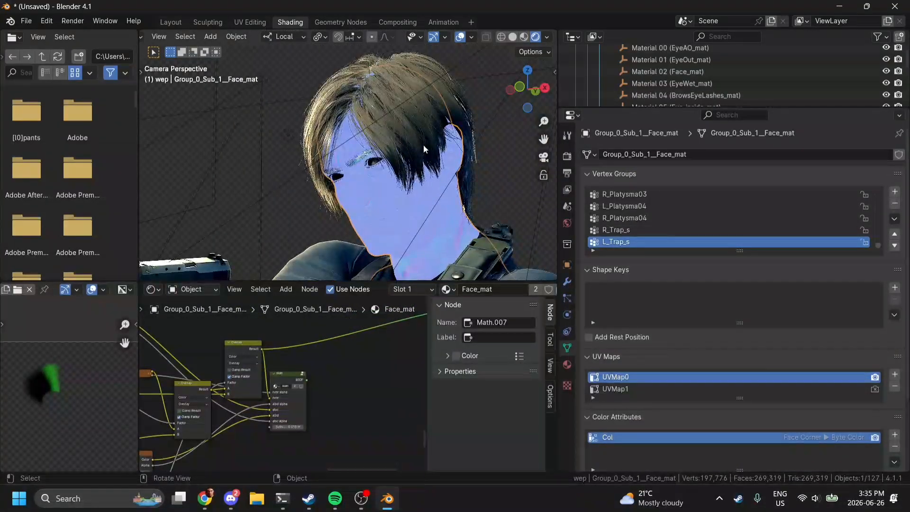
{"action": "scroll", "coordinate": [422, 145], "scroll_direction": "up", "scroll_amount": 5}
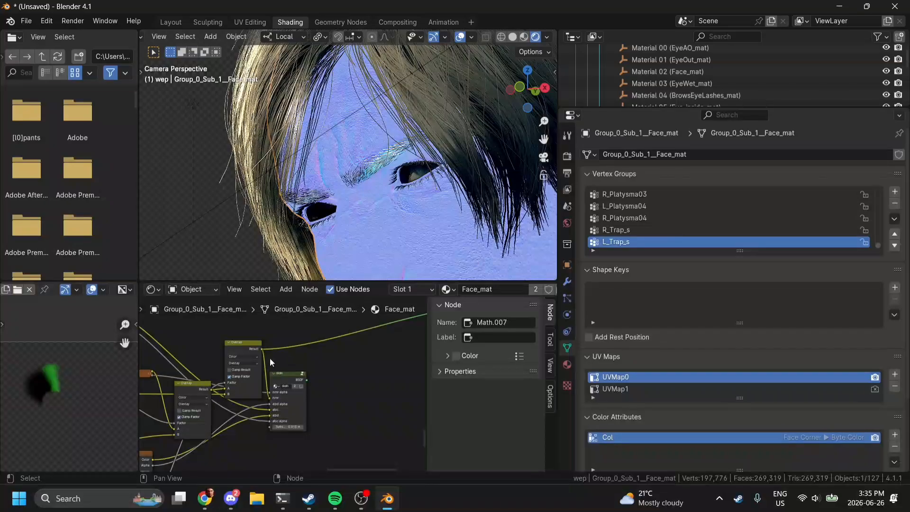
- Collapse both Overlay nodes and line them up in front of the skain group node
{"action": "scroll", "coordinate": [270, 362], "scroll_direction": "left", "scroll_amount": 3}
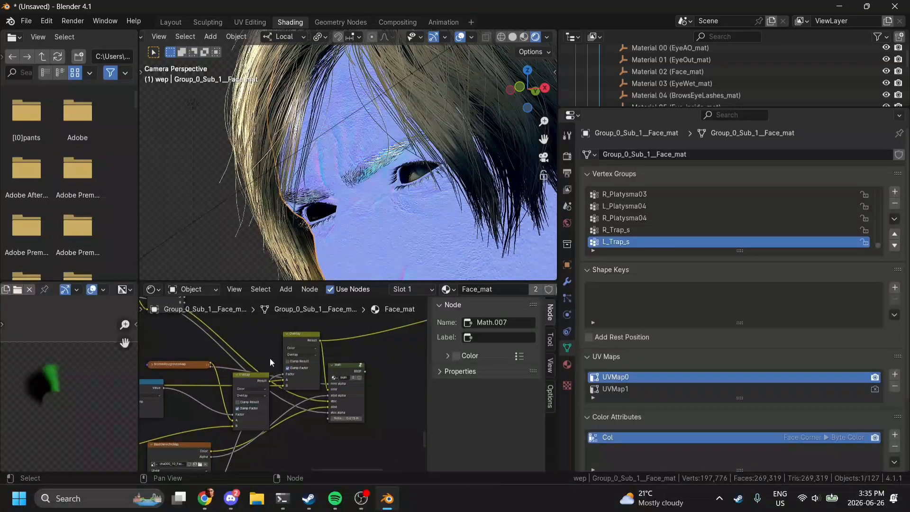
{"action": "left_click", "coordinate": [287, 334]}
{"action": "left_click_drag", "start_coordinate": [299, 336], "coordinate": [300, 391]}
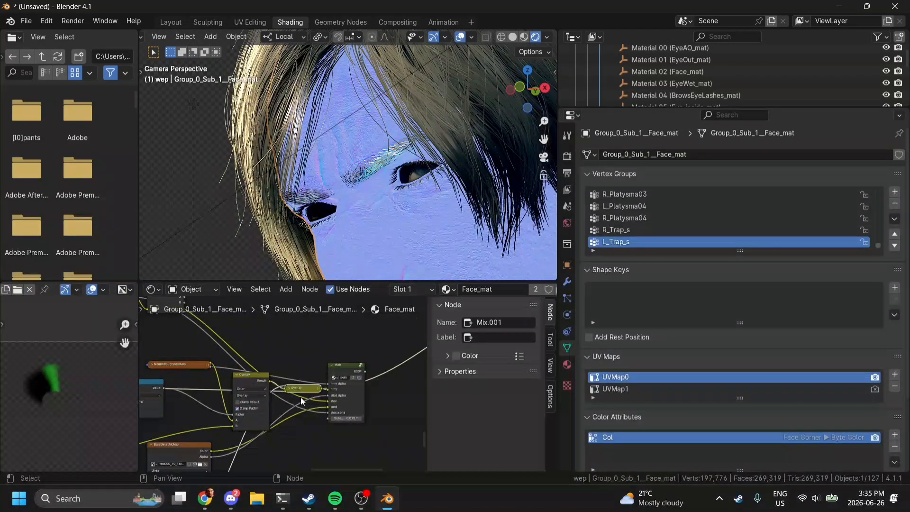
{"action": "left_click", "coordinate": [238, 374]}
{"action": "left_click_drag", "start_coordinate": [250, 374], "coordinate": [297, 394]}
{"action": "scroll", "coordinate": [296, 393], "scroll_direction": "down", "scroll_amount": 1, "text": "shift"}
{"action": "scroll", "coordinate": [296, 394], "scroll_direction": "up", "scroll_amount": 2}
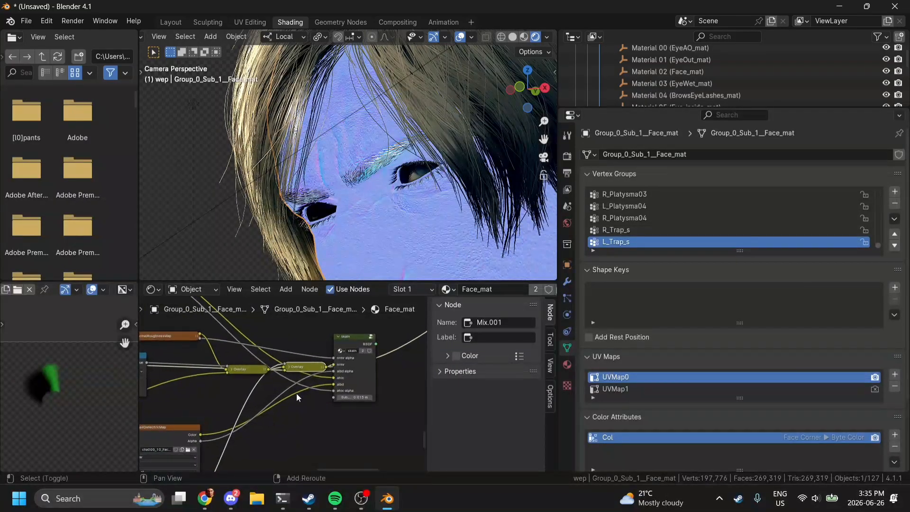
- Insert a duplicate of the Overlay node between BaseDielectricMap's Color and skain's albd input, with its blending mode set to Mix
{"action": "key", "text": "shift+a"}
{"action": "mouse_move", "coordinate": [297, 393]}
{"action": "key", "text": "Escape"}
{"action": "key", "text": "shift+d"}
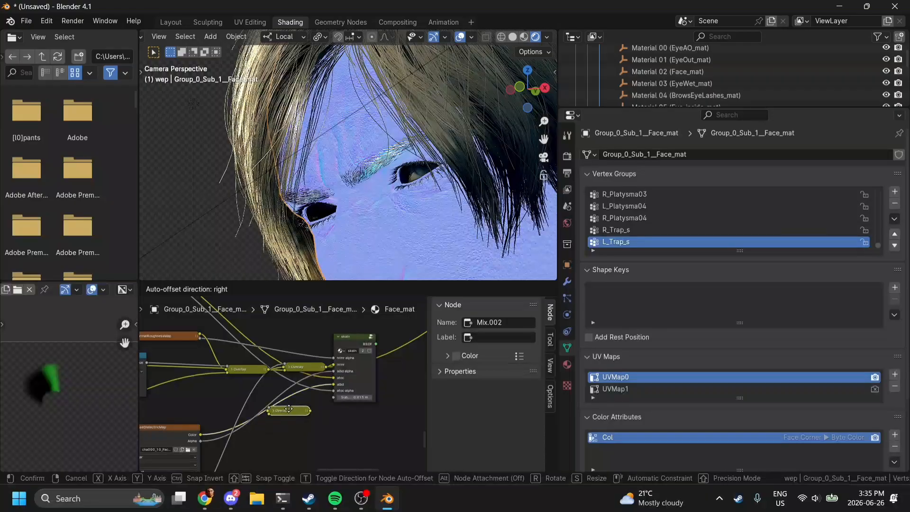
{"action": "left_click", "coordinate": [272, 415]}
{"action": "left_click", "coordinate": [285, 440]}
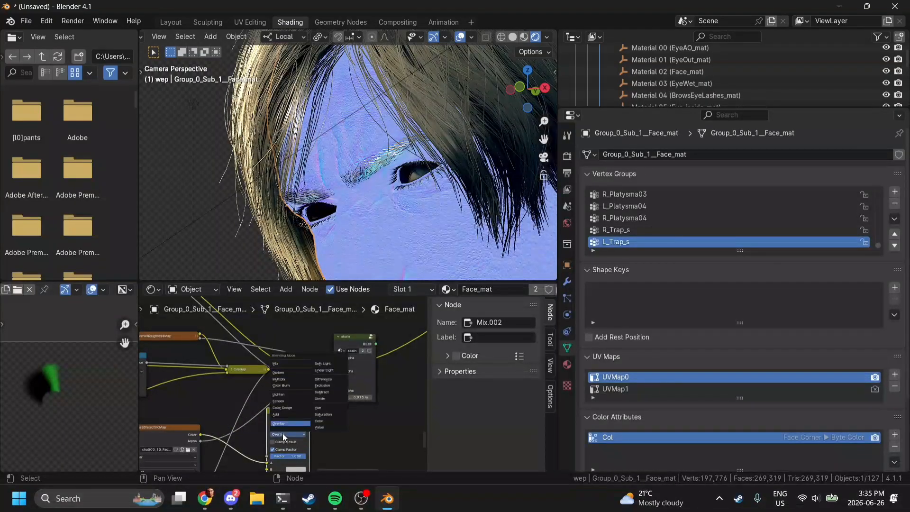
{"action": "left_click", "coordinate": [286, 361]}
{"action": "scroll", "coordinate": [304, 395], "scroll_direction": "right", "scroll_amount": 3}
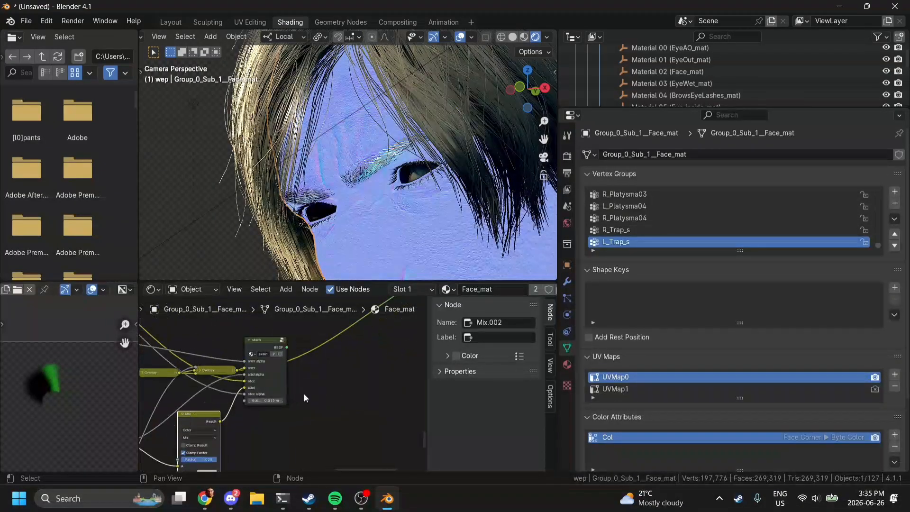
- Preview the Mix node's result and link the first wrinkle mask's Add Value to its Factor input
{"action": "scroll", "coordinate": [304, 394], "scroll_direction": "left", "scroll_amount": 2}
{"action": "scroll", "coordinate": [304, 395], "scroll_direction": "down", "scroll_amount": 1}
{"action": "mouse_move", "coordinate": [285, 392]}
{"action": "left_mouse_down"}
{"action": "mouse_move", "coordinate": [484, 277]}
{"action": "mouse_move", "coordinate": [484, 296]}
{"action": "mouse_move", "coordinate": [348, 388]}
{"action": "mouse_move", "coordinate": [363, 385]}
{"action": "left_mouse_up"}
{"action": "scroll", "coordinate": [363, 384], "scroll_direction": "left", "scroll_amount": 8}
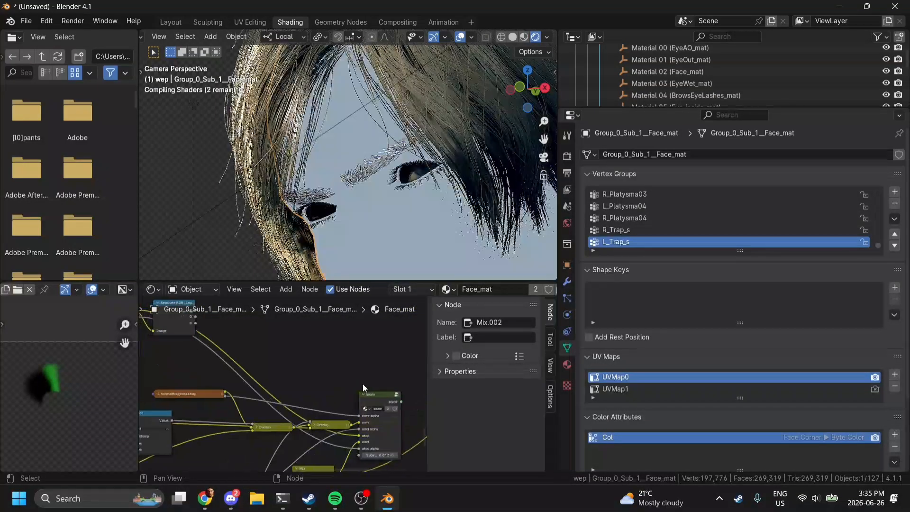
{"action": "scroll", "coordinate": [363, 384], "scroll_direction": "down", "scroll_amount": 4}
{"action": "scroll", "coordinate": [308, 405], "scroll_direction": "up", "scroll_amount": 4, "text": "shift"}
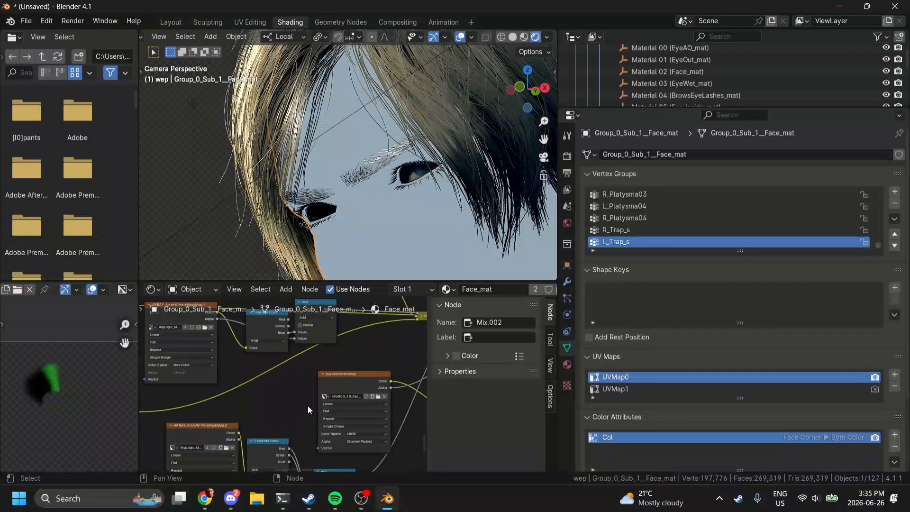
{"action": "left_click_drag", "start_coordinate": [239, 334], "coordinate": [362, 427]}
- Find the WrinkleDiffuseMap nodes and link WrinkleDiffuseMap1's Color to the Mix node's B input
{"action": "scroll", "coordinate": [361, 426], "scroll_direction": "left", "scroll_amount": 5}
{"action": "left_click", "coordinate": [209, 408]}
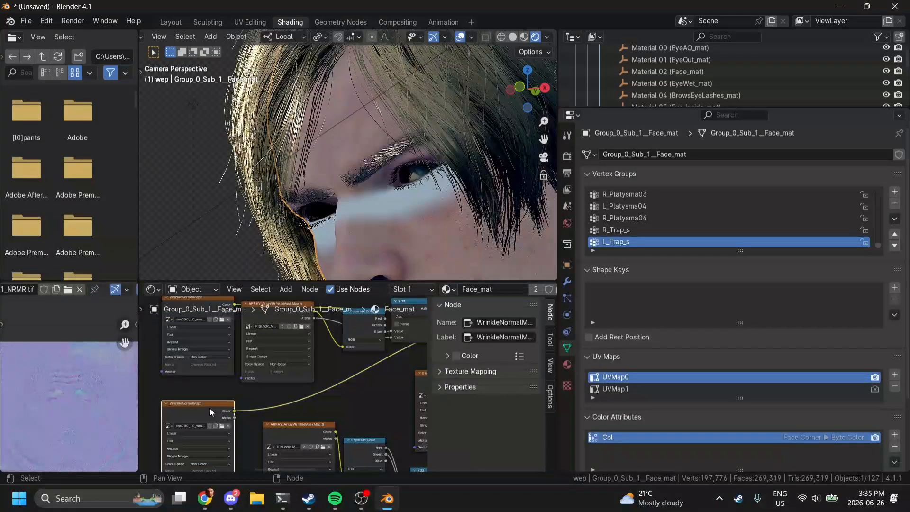
{"action": "scroll", "coordinate": [209, 408], "scroll_direction": "down", "scroll_amount": 4}
{"action": "left_click", "coordinate": [187, 400]}
{"action": "scroll", "coordinate": [203, 410], "scroll_direction": "down", "scroll_amount": 4, "text": "shift"}
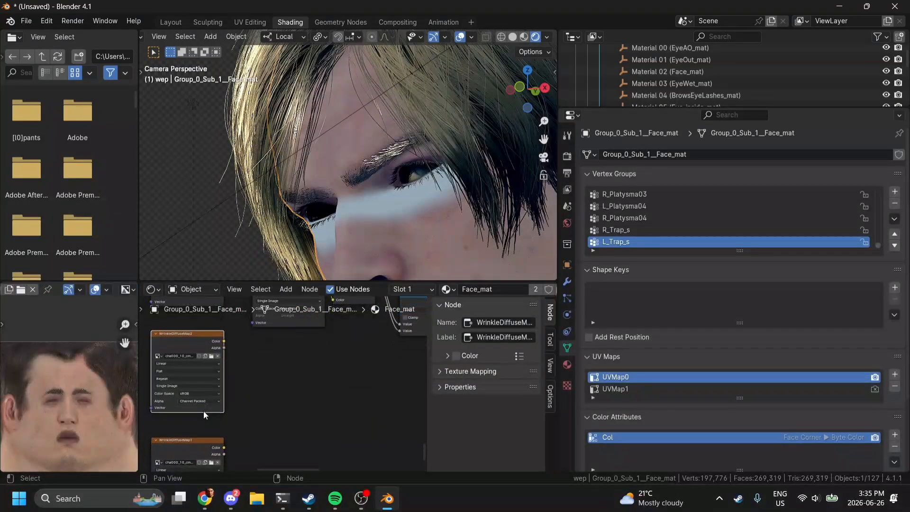
{"action": "left_click_drag", "start_coordinate": [224, 448], "coordinate": [349, 409]}
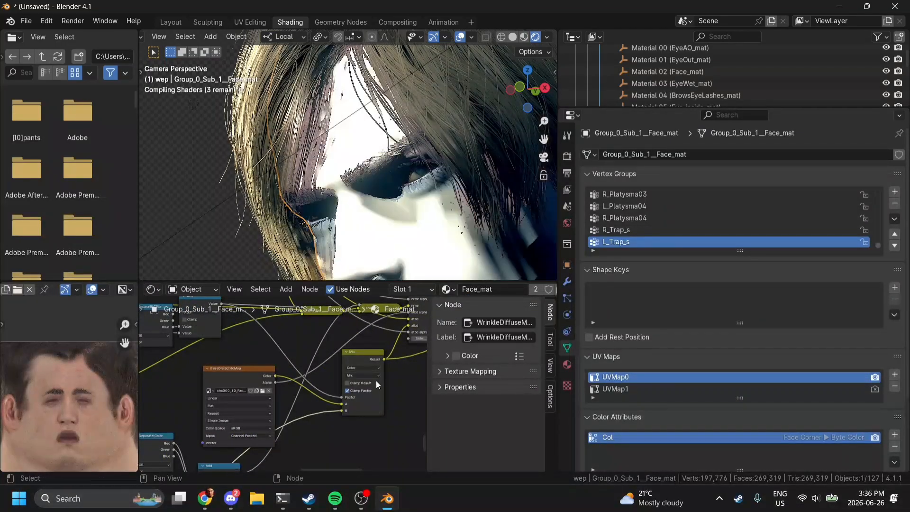
- Collapse the Mix node and chain a duplicate of it after its Result
{"action": "middle_click_drag", "start_coordinate": [412, 346], "coordinate": [339, 396]}
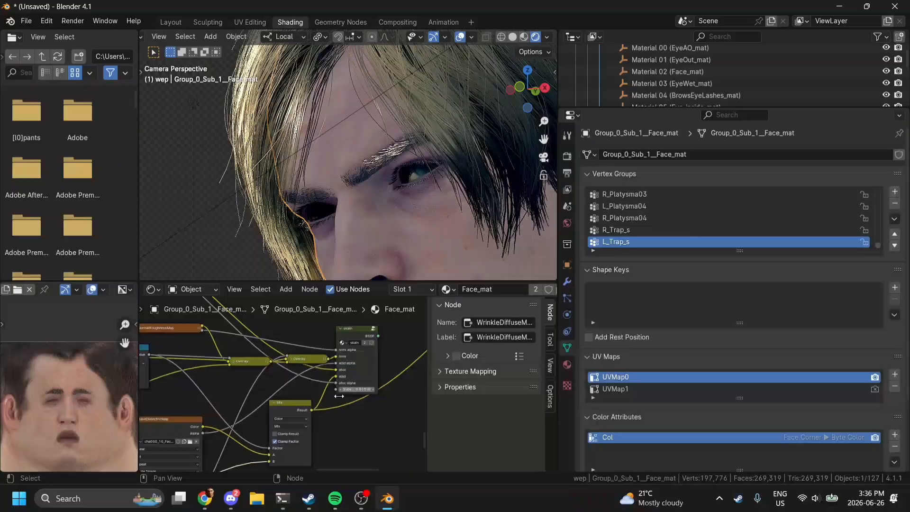
{"action": "left_click", "coordinate": [274, 403]}
{"action": "left_click_drag", "start_coordinate": [276, 405], "coordinate": [251, 411]}
{"action": "key", "text": "shift+d"}
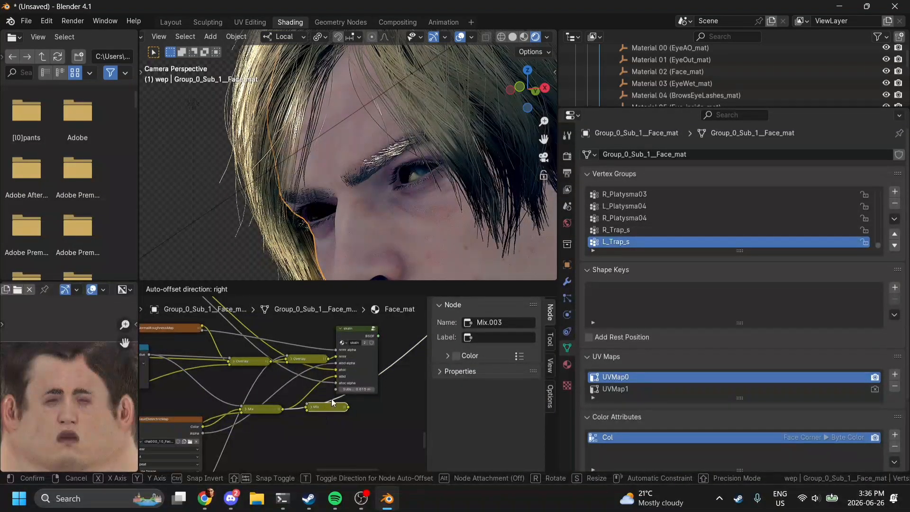
{"action": "left_click", "coordinate": [333, 402]}
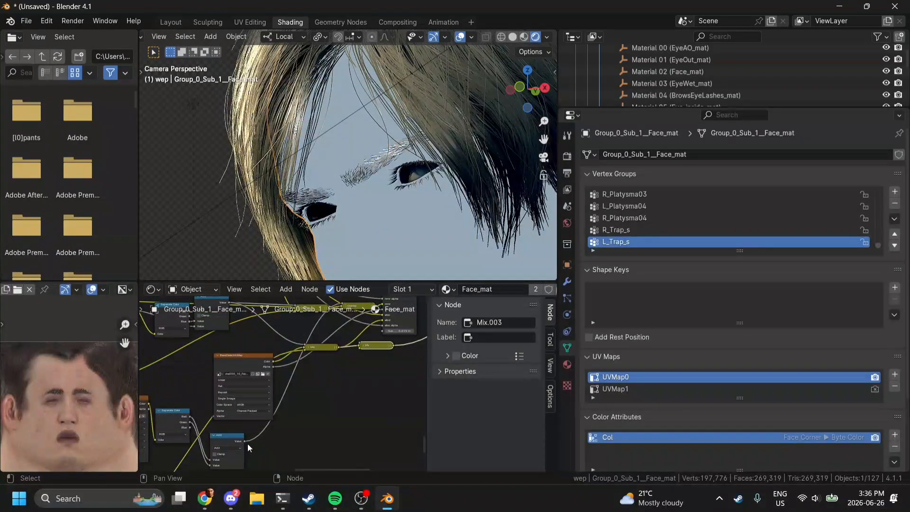
- Link the second mask's Add Value to the duplicated Mix's Factor and WrinkleDiffuseMap2's Color to its B input
{"action": "mouse_move", "coordinate": [244, 442]}
{"action": "left_mouse_down"}
{"action": "mouse_move", "coordinate": [365, 340]}
{"action": "mouse_move", "coordinate": [357, 351]}
{"action": "mouse_move", "coordinate": [198, 391]}
{"action": "mouse_move", "coordinate": [126, 439]}
{"action": "mouse_move", "coordinate": [249, 471]}
{"action": "mouse_move", "coordinate": [201, 342]}
{"action": "mouse_move", "coordinate": [188, 352]}
{"action": "mouse_move", "coordinate": [187, 420]}
{"action": "left_mouse_up"}
{"action": "left_click", "coordinate": [161, 425]}
{"action": "scroll", "coordinate": [161, 424], "scroll_direction": "left", "scroll_amount": 2}
{"action": "scroll", "coordinate": [161, 424], "scroll_direction": "down", "scroll_amount": 2}
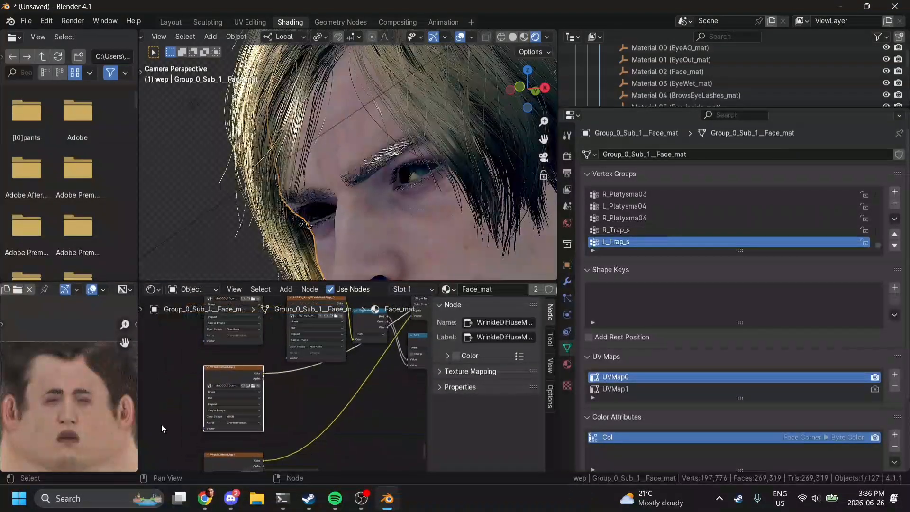
- Feed the last Mix's Result into skain's albd input and leave only skain's BSDF connected to the Material Output's Surface
{"action": "scroll", "coordinate": [161, 423], "scroll_direction": "right", "scroll_amount": 6}
{"action": "scroll", "coordinate": [161, 424], "scroll_direction": "up", "scroll_amount": 3}
{"action": "scroll", "coordinate": [162, 425], "scroll_direction": "up", "scroll_amount": 2}
{"action": "scroll", "coordinate": [161, 425], "scroll_direction": "right", "scroll_amount": 3}
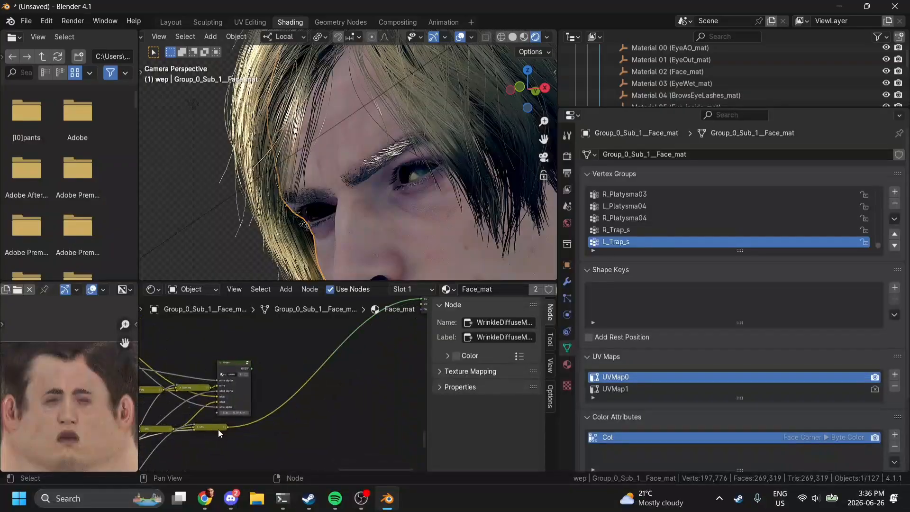
{"action": "left_click_drag", "start_coordinate": [229, 427], "coordinate": [384, 335]}
{"action": "scroll", "coordinate": [220, 403], "scroll_direction": "right", "scroll_amount": 2}
{"action": "scroll", "coordinate": [220, 403], "scroll_direction": "up", "scroll_amount": 2}
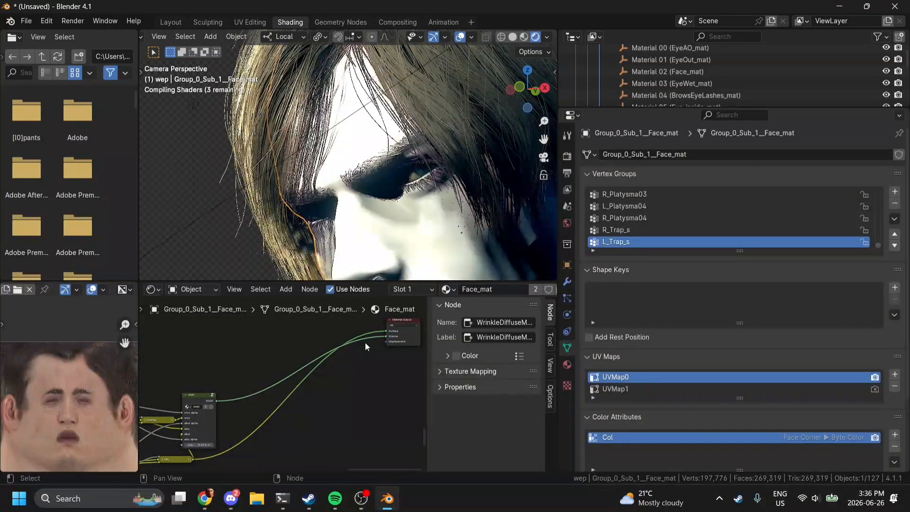
{"action": "left_click_drag", "start_coordinate": [193, 402], "coordinate": [234, 395]}
{"action": "left_click_drag", "start_coordinate": [387, 336], "coordinate": [387, 331]}
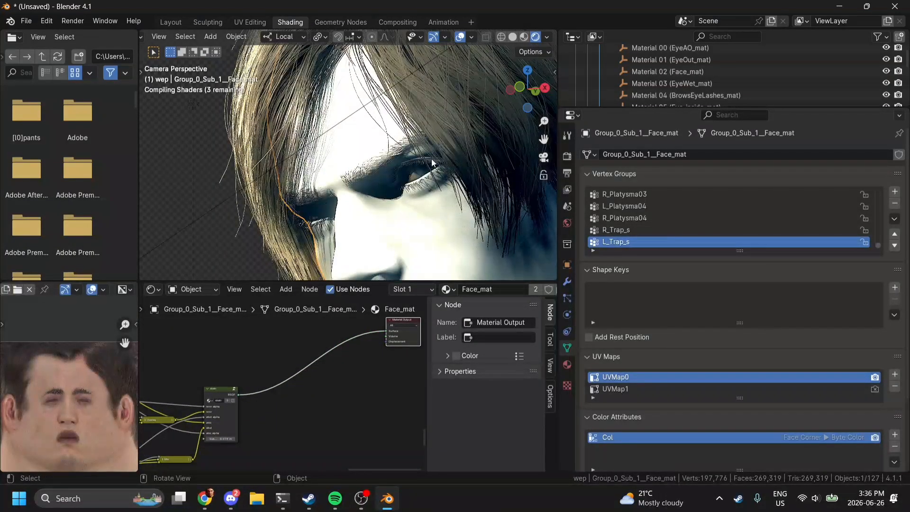
- Inspect the finished face material on the character's head from the front in the Layout workspace
{"action": "scroll", "coordinate": [431, 163], "scroll_direction": "down", "scroll_amount": 3}
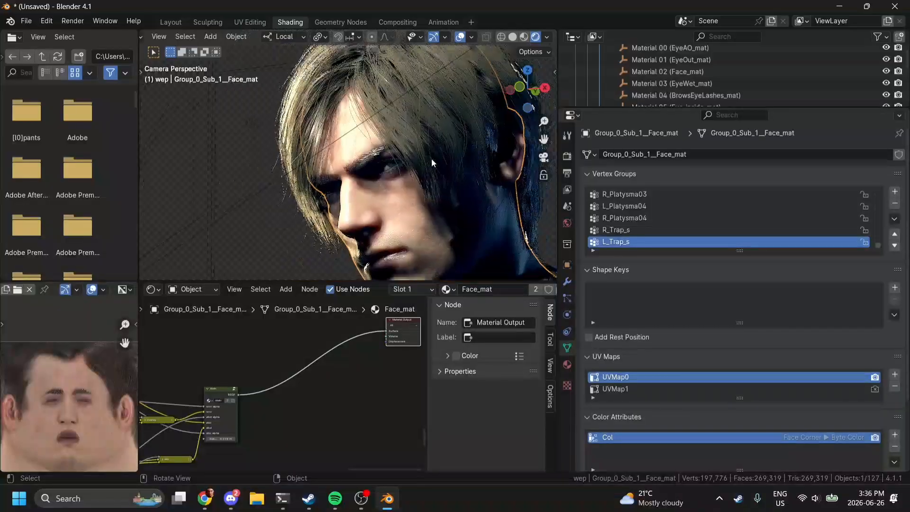
{"action": "scroll", "coordinate": [431, 163], "scroll_direction": "down", "scroll_amount": 2}
{"action": "left_click", "coordinate": [172, 22]}
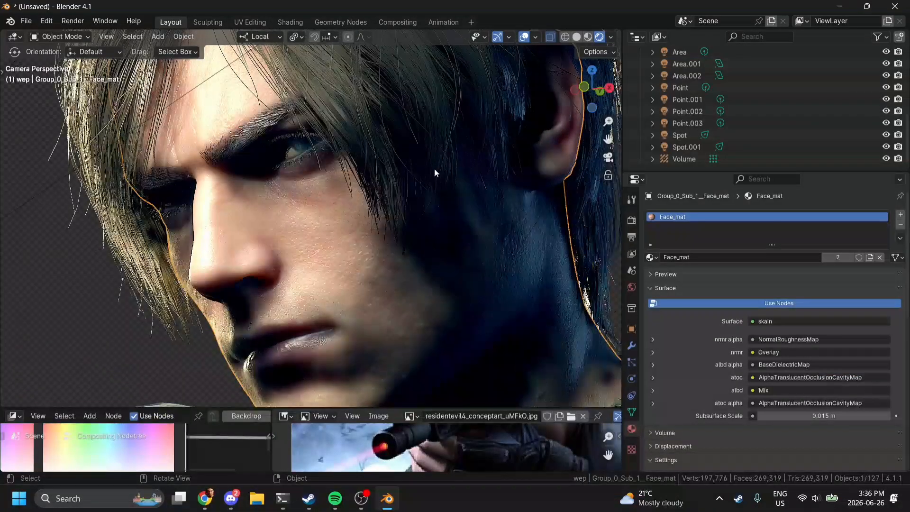
{"action": "scroll", "coordinate": [438, 171], "scroll_direction": "down", "scroll_amount": 3}
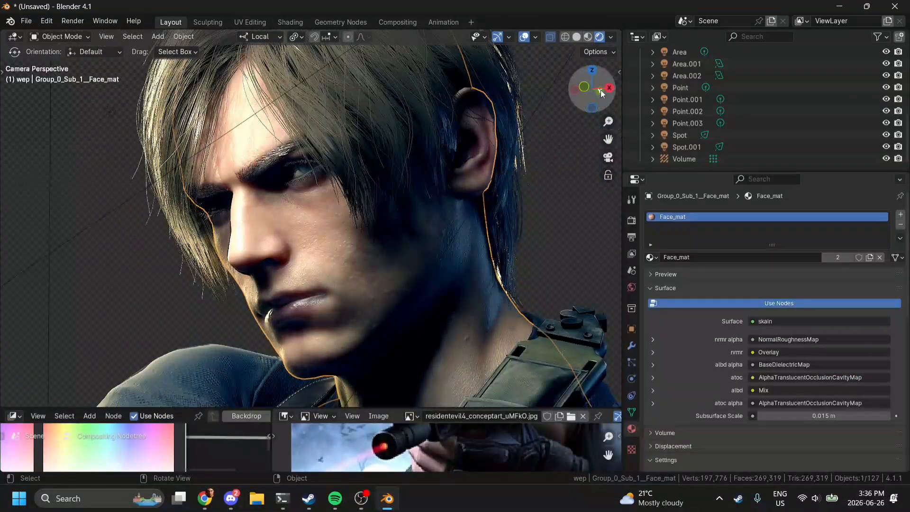
{"action": "left_click_drag", "start_coordinate": [601, 91], "coordinate": [629, 91]}
{"action": "left_click_drag", "start_coordinate": [608, 139], "coordinate": [652, 174]}
{"action": "scroll", "coordinate": [428, 139], "scroll_direction": "up", "scroll_amount": 5}
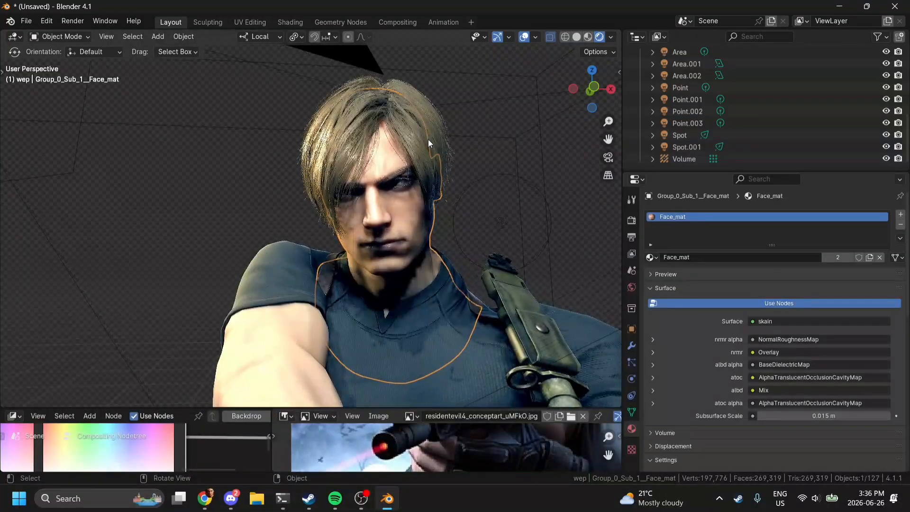
- Show the 3D viewport in Solid shading with X-ray off and the object colour set to Texture
{"action": "left_click", "coordinate": [577, 37]}
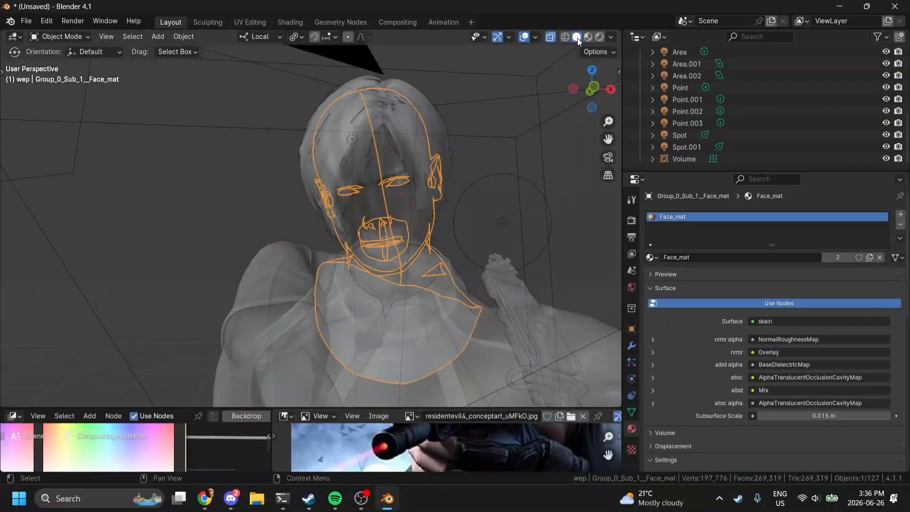
{"action": "left_click", "coordinate": [551, 39]}
{"action": "left_click", "coordinate": [583, 225]}
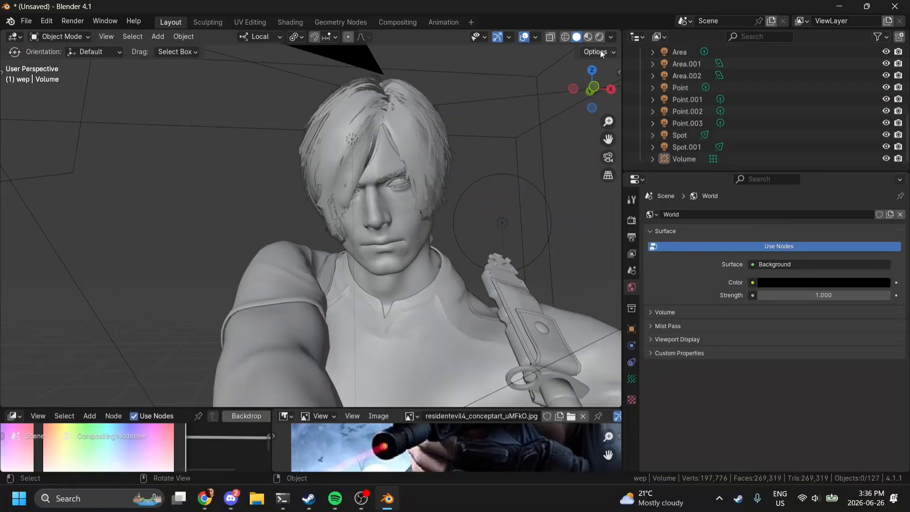
{"action": "left_click", "coordinate": [610, 38]}
{"action": "left_click", "coordinate": [655, 226]}
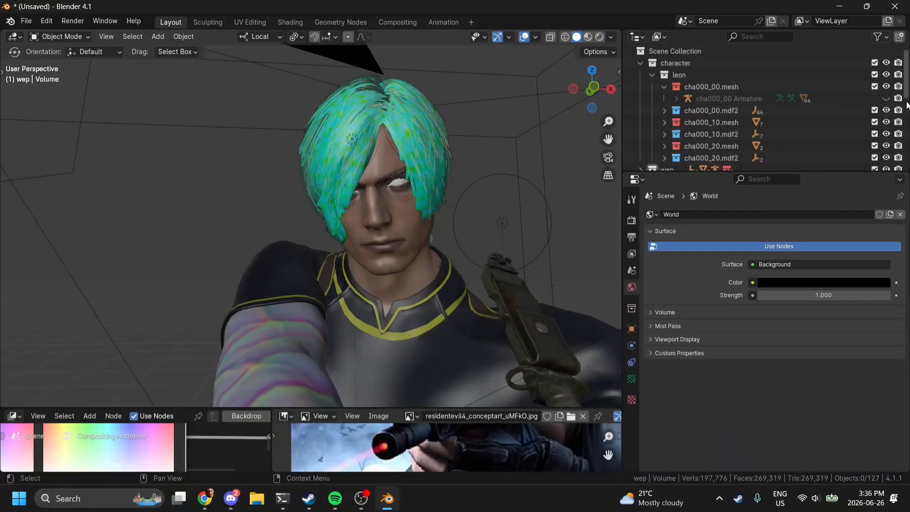
- Unhide the cha000_00 Armature and put it into Pose Mode
{"action": "left_click", "coordinate": [885, 98]}
{"action": "left_click", "coordinate": [778, 98]}
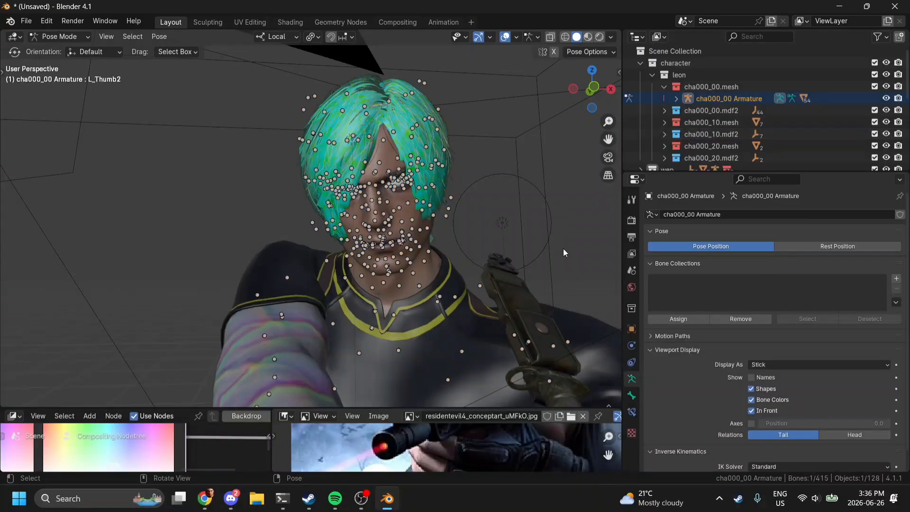
- Examine the armature's facial bones from the front at several distances using walk navigation
{"action": "key", "text": "shift+grave"}
{"action": "key", "text": "w"}
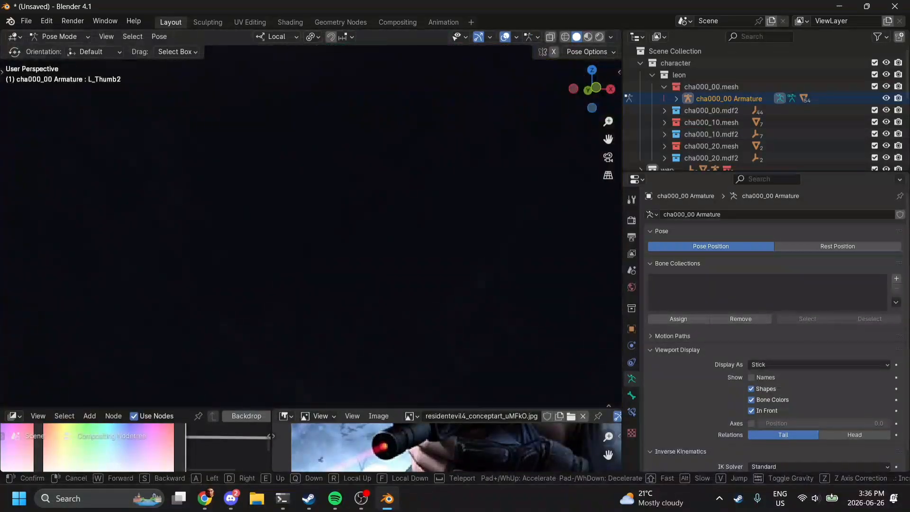
{"action": "key", "text": "s"}
{"action": "key", "text": "w"}
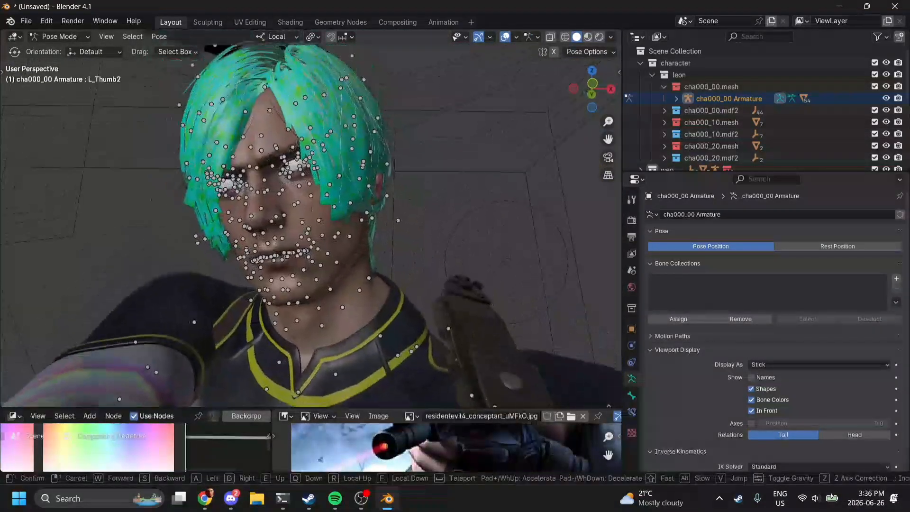
{"action": "key", "text": "s"}
{"action": "key", "text": "s"}
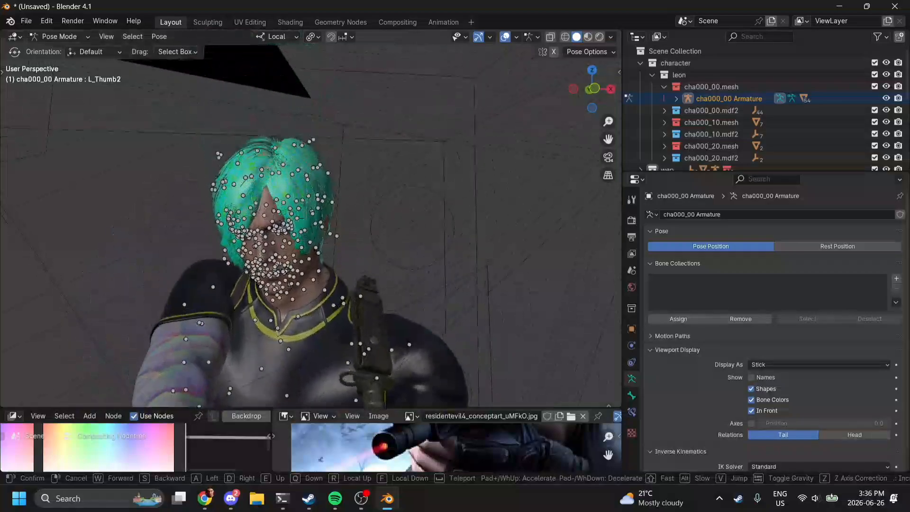
{"action": "key", "text": "a"}
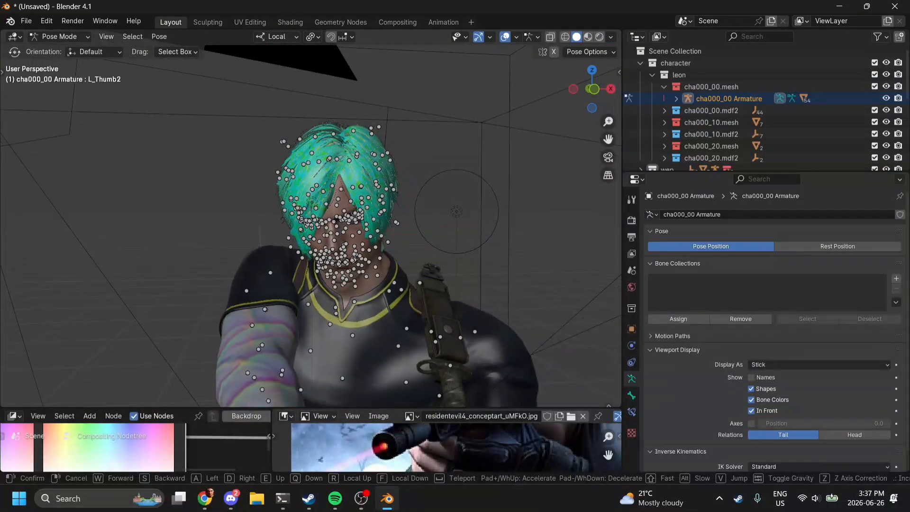
{"action": "left_click", "coordinate": [600, 168]}
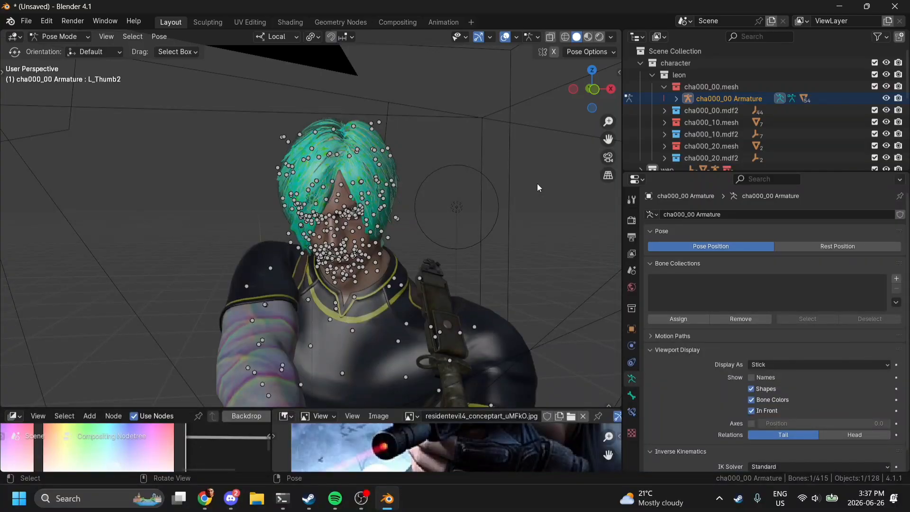
{"action": "left_click", "coordinate": [496, 416]}
{"action": "key", "text": "ctrl+c"}
{"action": "type", "text": "`"}
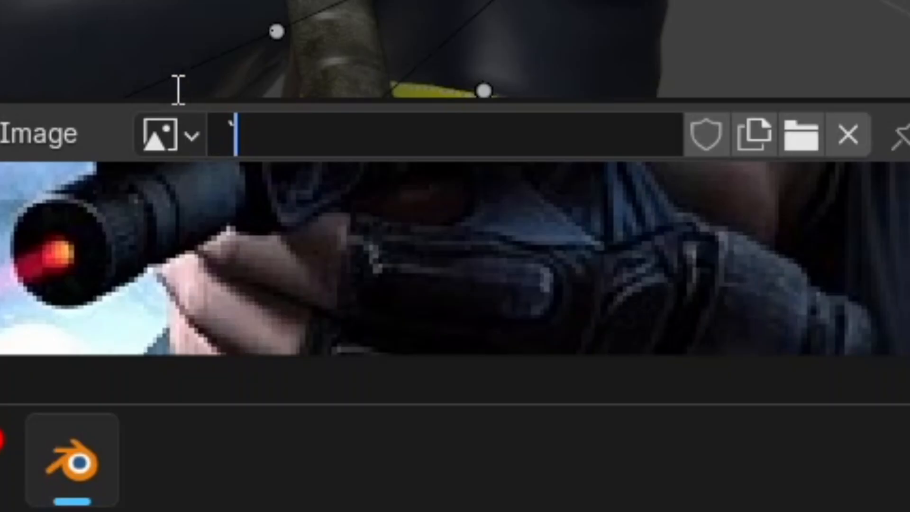
{"action": "key", "text": "ctrl+v"}
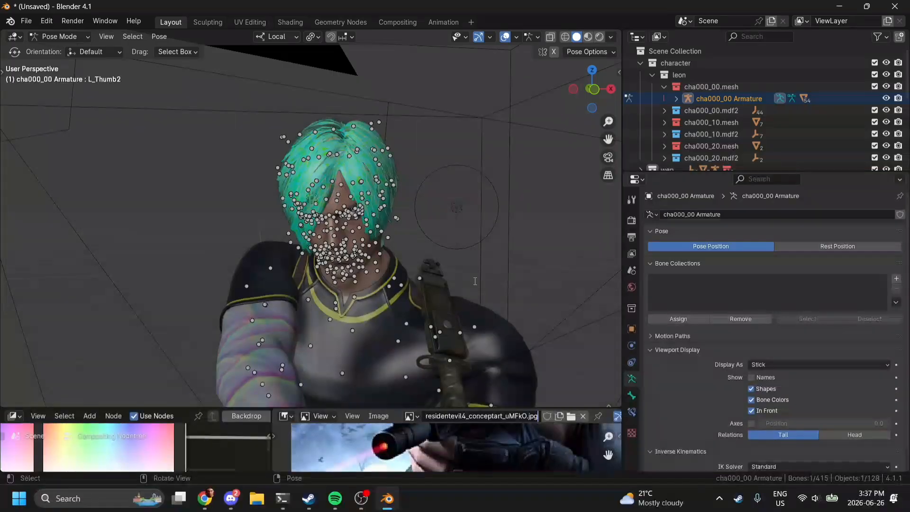
{"action": "left_click", "coordinate": [475, 281]}
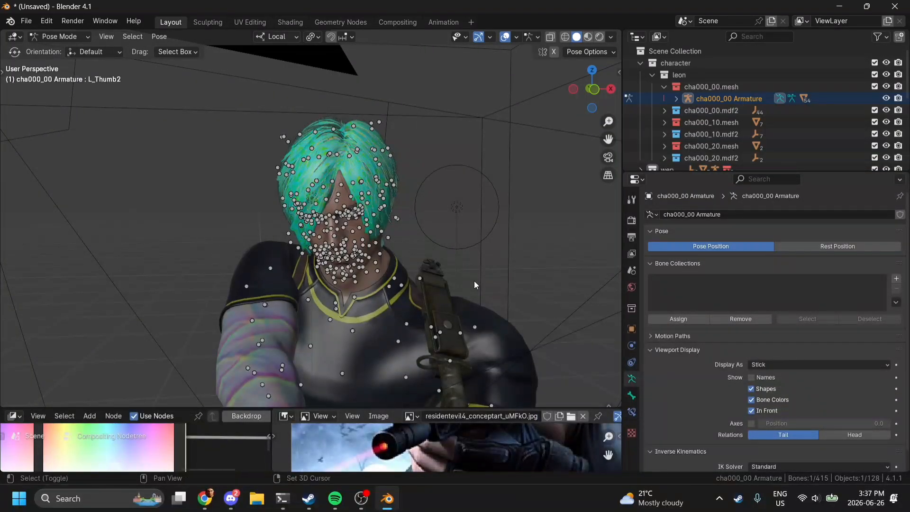
- Walk through the scene around the character's head and body, ending close to the left side of the face
{"action": "key", "text": "shift+grave"}
{"action": "key", "text": "w"}
{"action": "key", "text": "s"}
{"action": "key", "text": "w"}
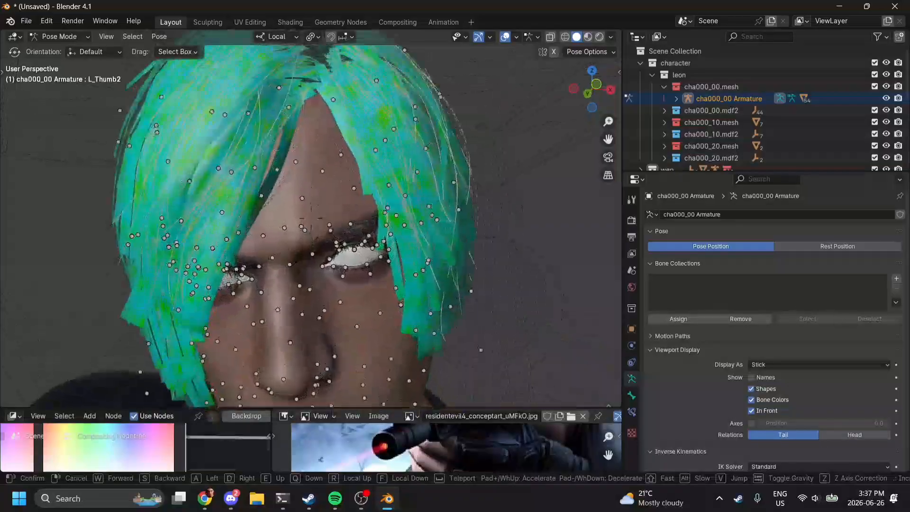
{"action": "key", "text": "s"}
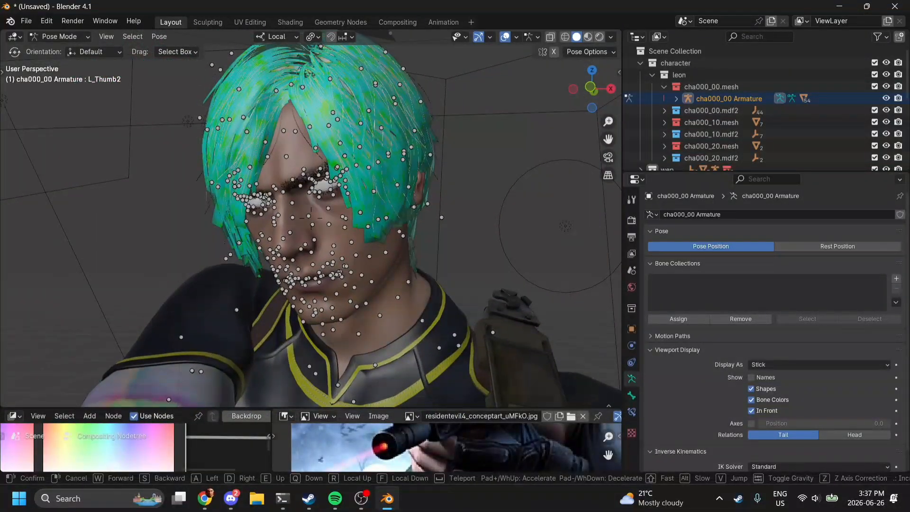
{"action": "key", "text": "s"}
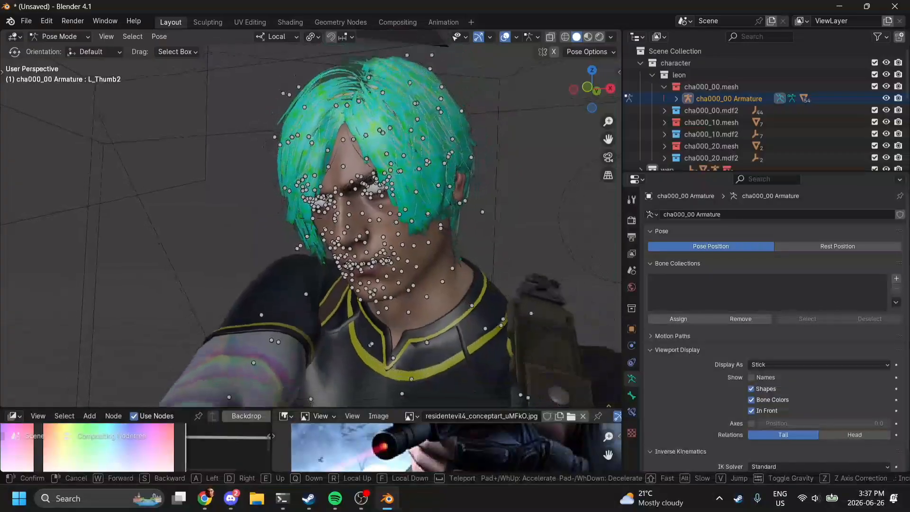
{"action": "key", "text": "w"}
{"action": "key", "text": "w"}
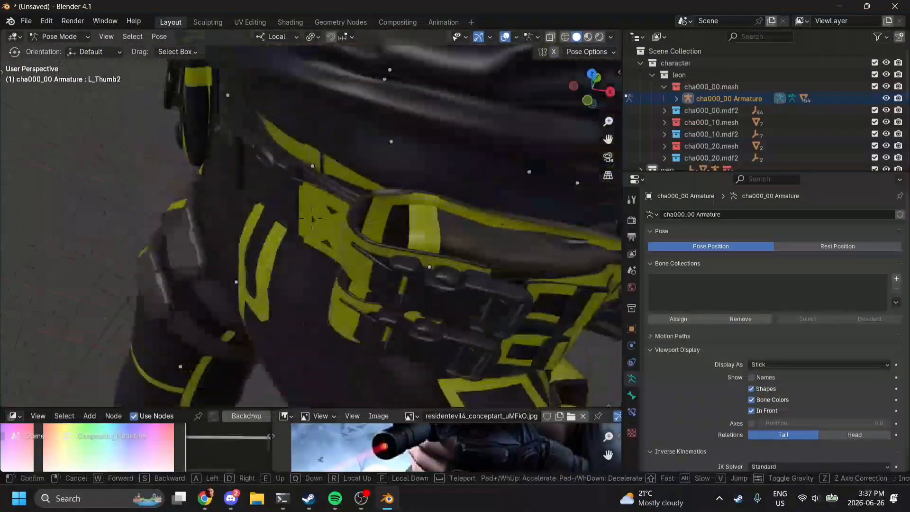
{"action": "key", "text": "w"}
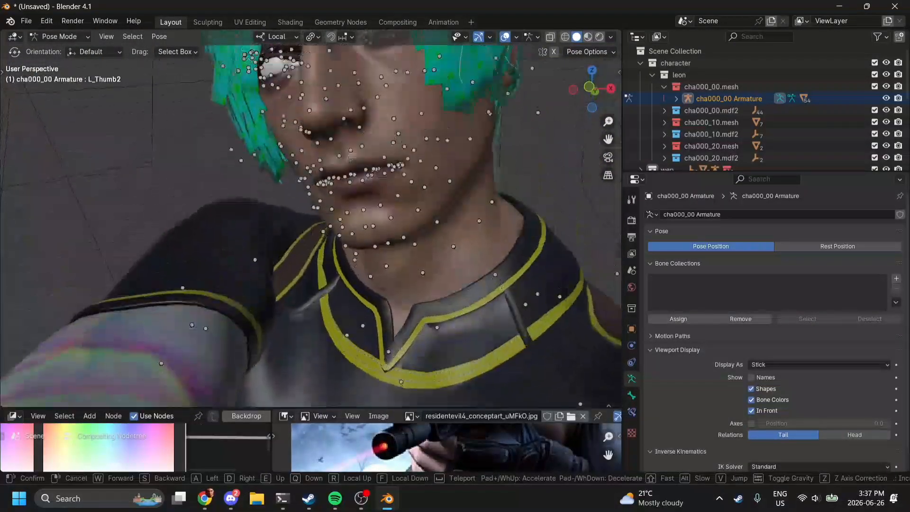
{"action": "key", "text": "s"}
{"action": "key", "text": "d"}
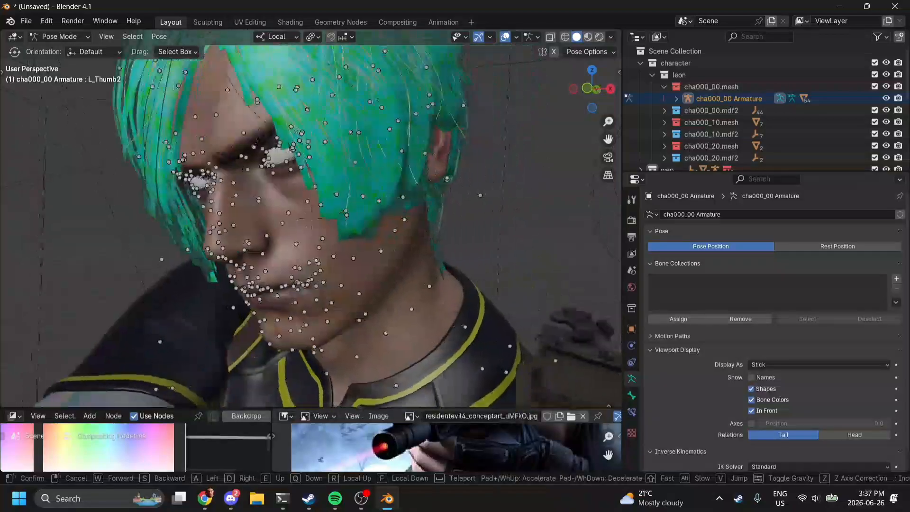
{"action": "key", "text": "a"}
{"action": "key", "text": "w"}
{"action": "key", "text": "s"}
{"action": "key", "text": "d"}
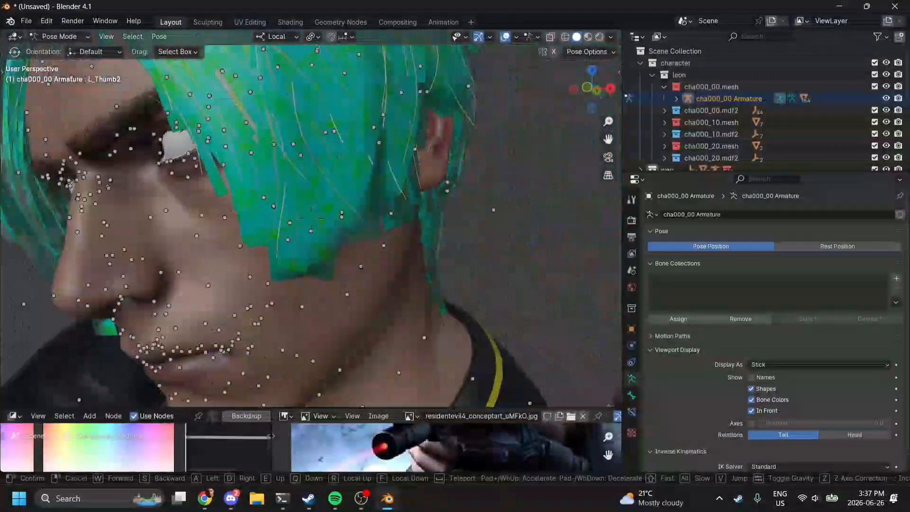
{"action": "left_click", "coordinate": [310, 218]}
- Hide the cha000_20.mesh hair collection and shift the L_U_Eyelid04 bone with the Move tool
{"action": "left_click", "coordinate": [885, 145]}
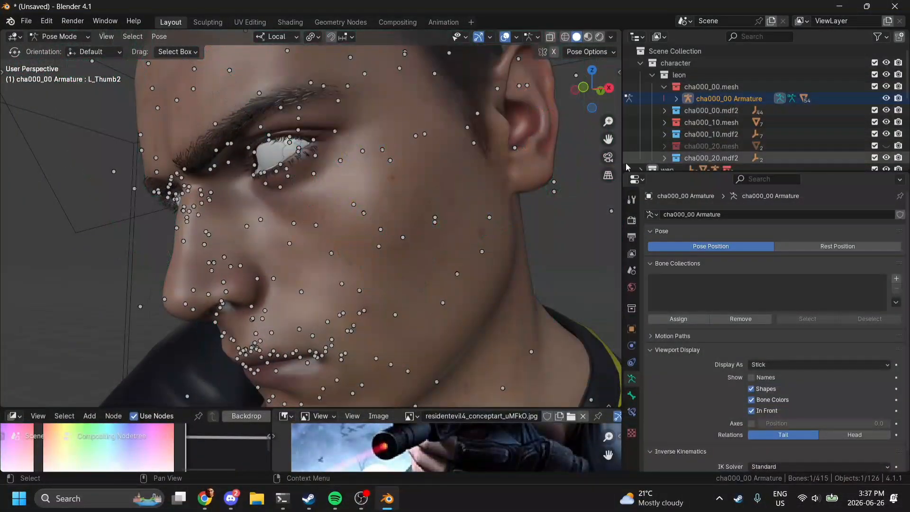
{"action": "left_click", "coordinate": [290, 138]}
{"action": "key", "text": "t"}
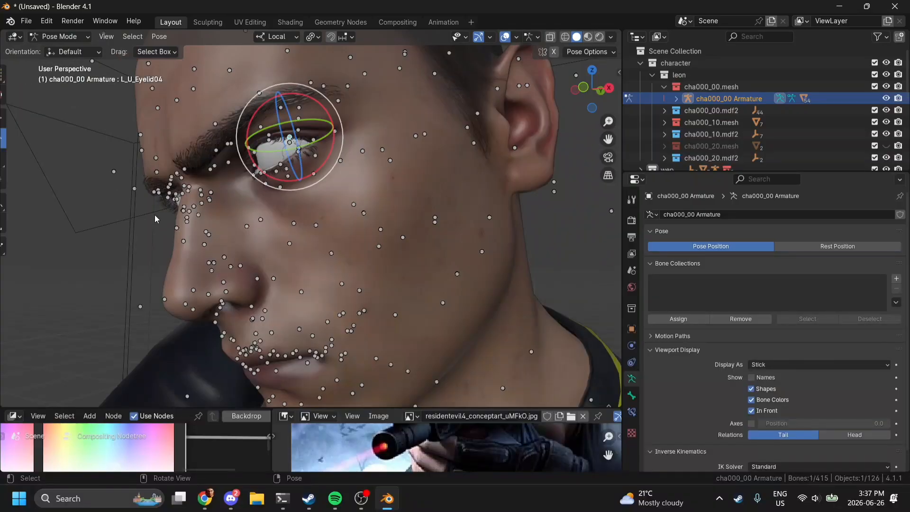
{"action": "left_click", "coordinate": [16, 117]}
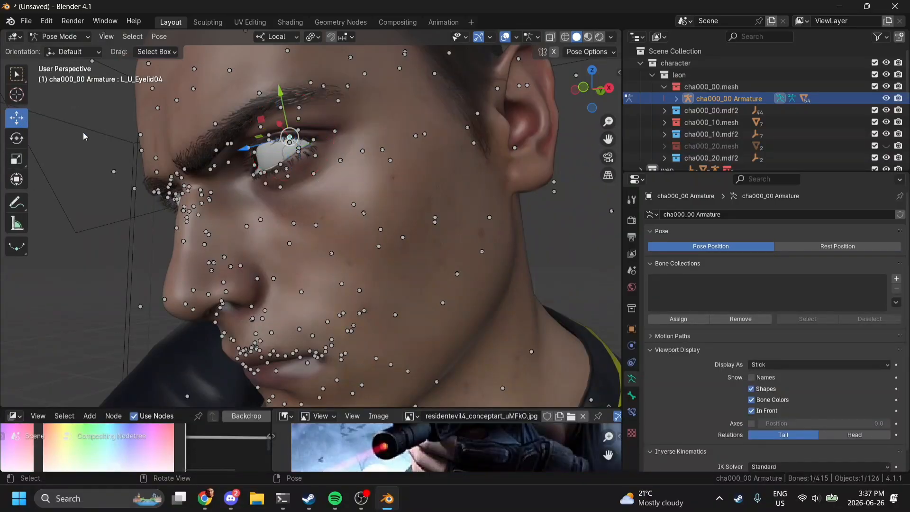
{"action": "left_click_drag", "start_coordinate": [264, 145], "coordinate": [246, 150]}
- Select the L_U_Eyelid03 and L_U_Eyelid04 bones together and move them to adjust the left upper eyelid
{"action": "left_click", "coordinate": [269, 140]}
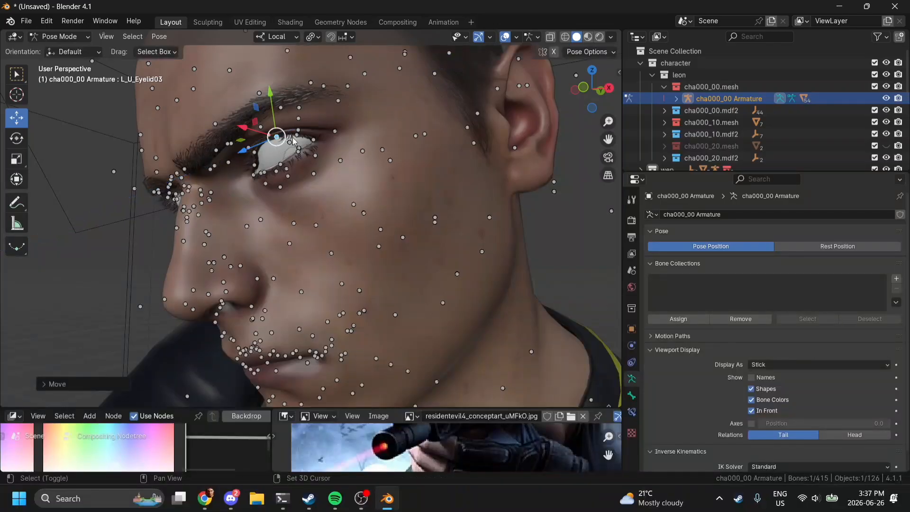
{"action": "left_click", "coordinate": [294, 138]}
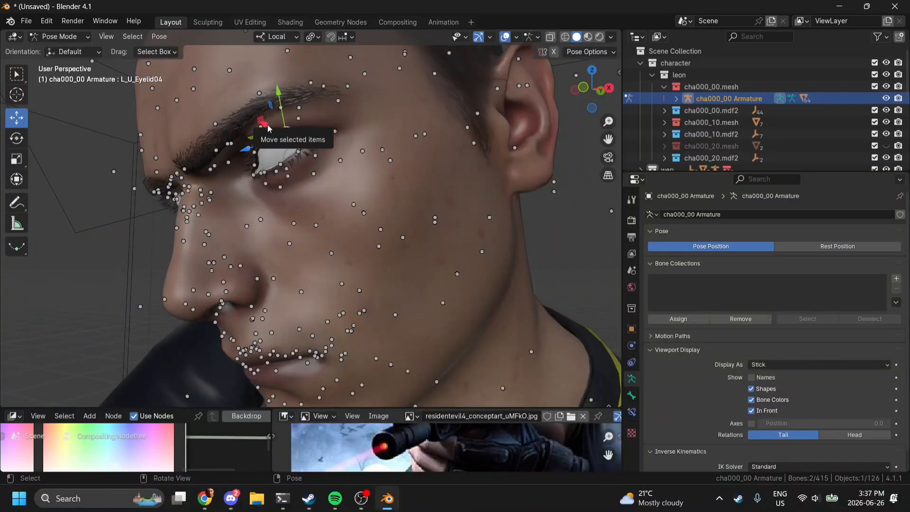
{"action": "left_click_drag", "start_coordinate": [268, 128], "coordinate": [300, 138]}
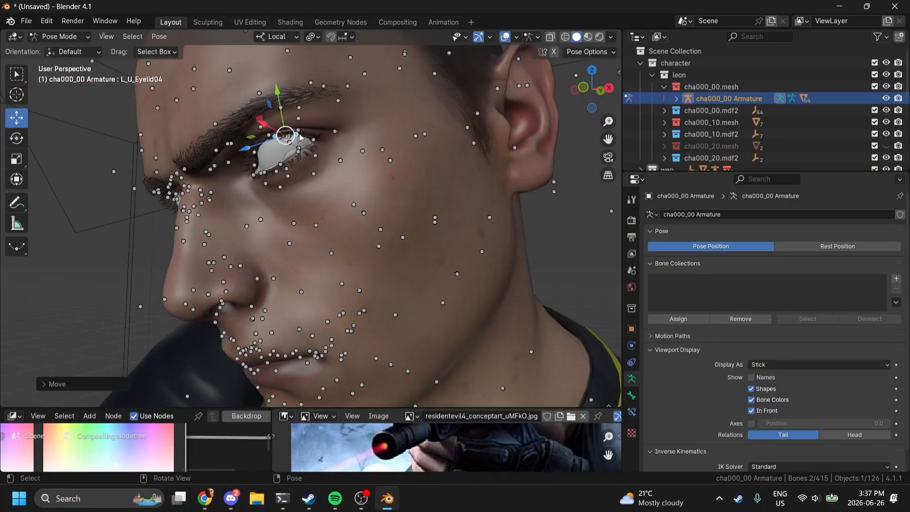
- Select L_D_Eyelid03 with its neighbouring lower eyelid bone and move them to adjust the left lower eyelid
{"action": "left_click", "coordinate": [282, 166]}
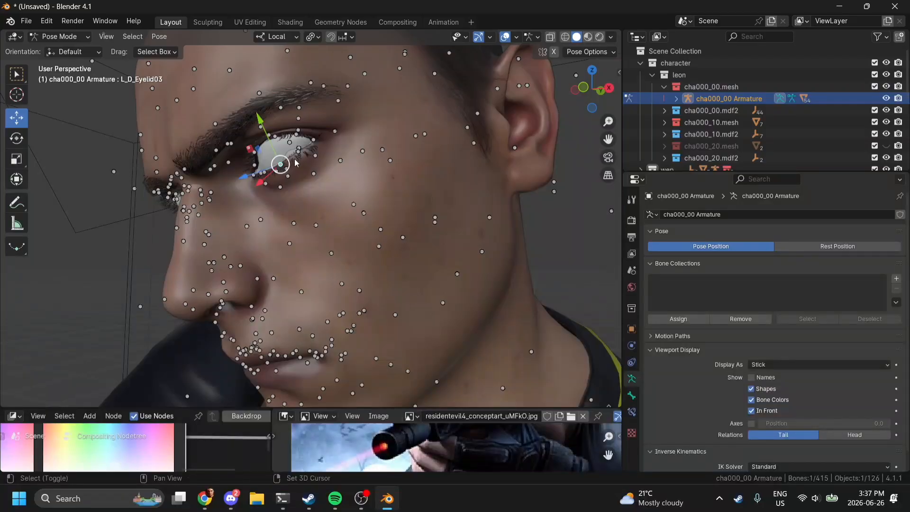
{"action": "left_click", "coordinate": [300, 154]}
{"action": "left_click_drag", "start_coordinate": [281, 166], "coordinate": [275, 171]}
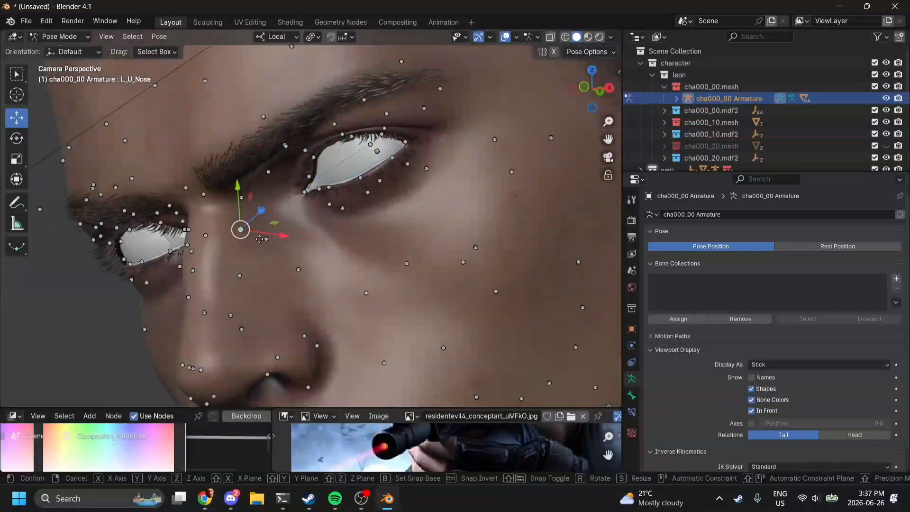
- Move the bones around the nose, including L_U_Nose and L_Nasalis_corner, to refine the facial expression
{"action": "left_click", "coordinate": [203, 223]}
{"action": "left_click_drag", "start_coordinate": [203, 222], "coordinate": [204, 222]}
{"action": "left_click_drag", "start_coordinate": [204, 221], "coordinate": [204, 221]}
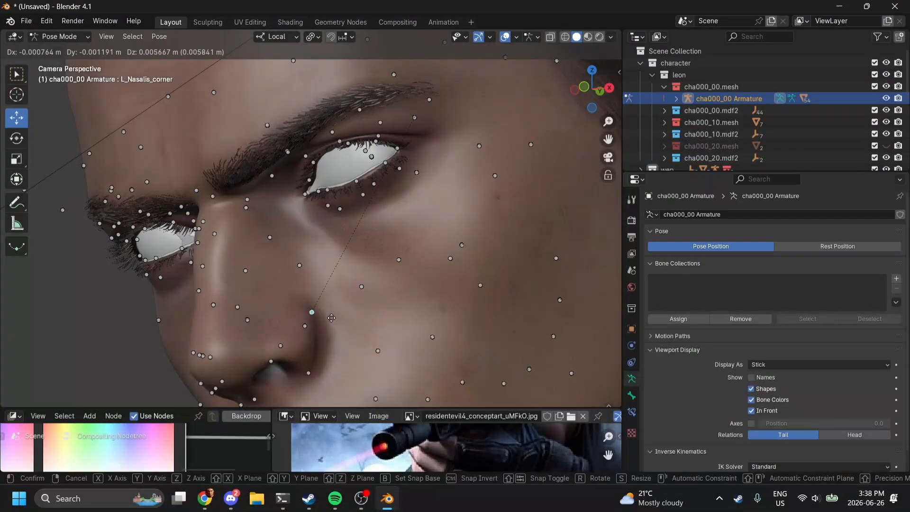
{"action": "left_click_drag", "start_coordinate": [387, 290], "coordinate": [553, 112]}
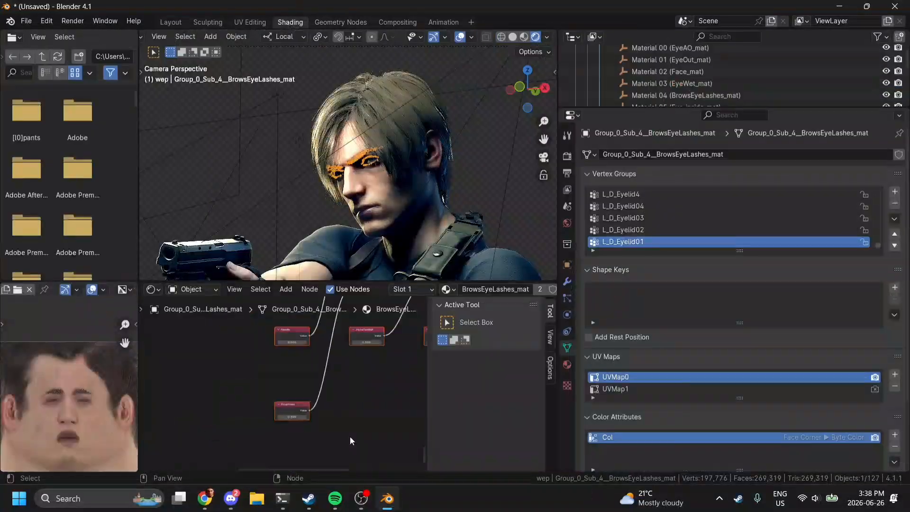
- Maximize the shader editor and add the fart node group to the BrowsEyeLashes_mat material
{"action": "key", "text": "ctrl+space"}
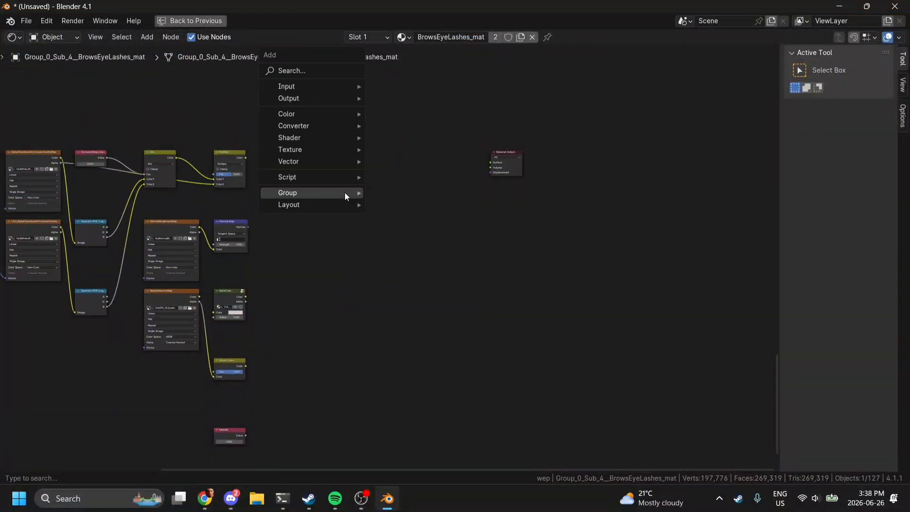
{"action": "left_click", "coordinate": [377, 222]}
{"action": "left_click", "coordinate": [308, 201]}
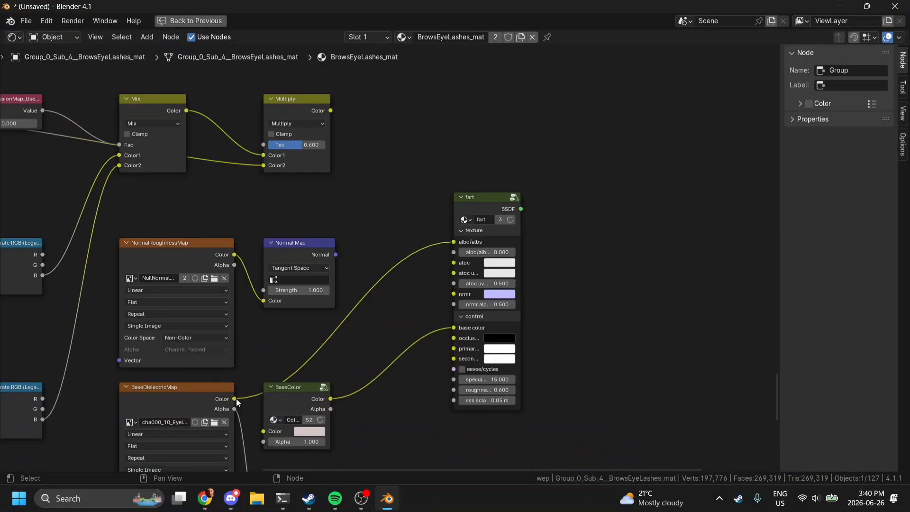
- Link BaseDielectricMap, NormalRoughnessMap and the occlusion maps into fart's texture inputs, and its BSDF to the Material Output's Surface
{"action": "left_click_drag", "start_coordinate": [284, 274], "coordinate": [499, 269]}
{"action": "left_click_drag", "start_coordinate": [132, 153], "coordinate": [556, 279]}
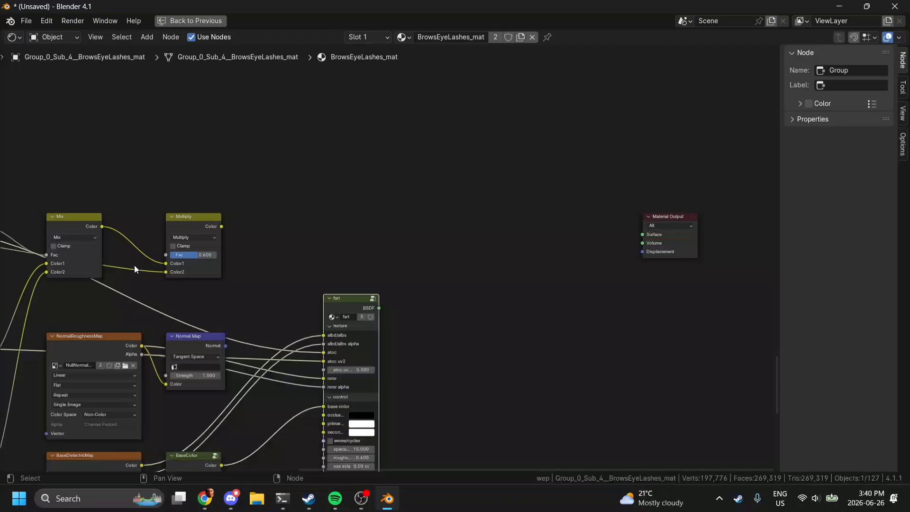
{"action": "left_click_drag", "start_coordinate": [366, 311], "coordinate": [605, 256]}
- Enable the eevee/cycles option on the fart node and restore the full Shading workspace layout
{"action": "scroll", "coordinate": [330, 325], "scroll_direction": "up", "scroll_amount": 1}
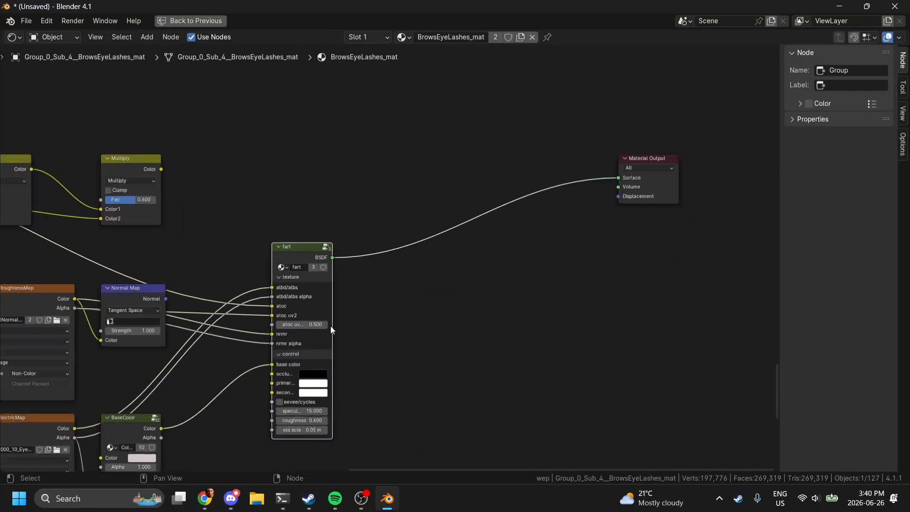
{"action": "left_click", "coordinate": [298, 405]}
{"action": "key", "text": "ctrl+space"}
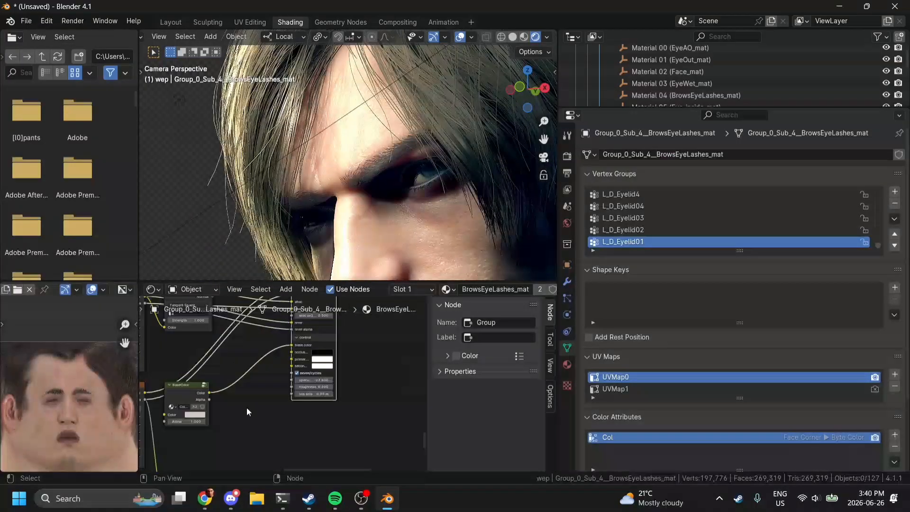
{"action": "scroll", "coordinate": [284, 382], "scroll_direction": "up", "scroll_amount": 5}
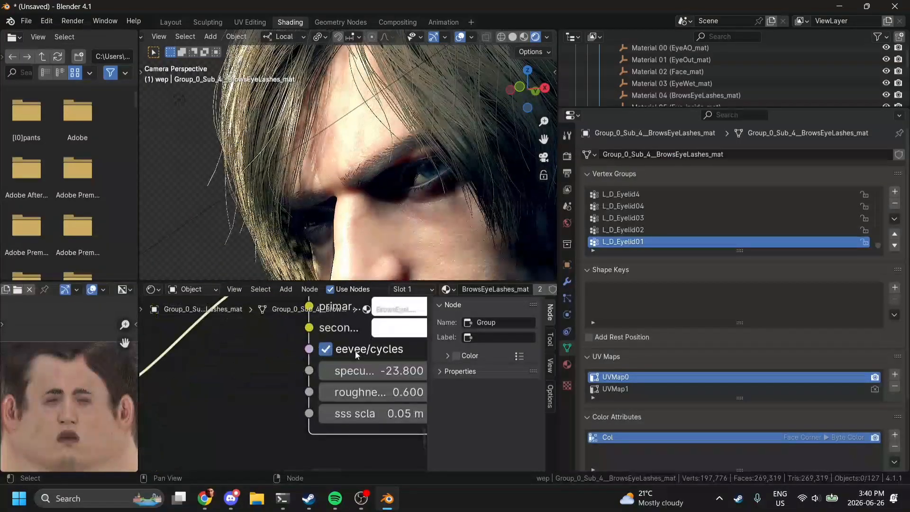
- Raise the specular and roughness values on the fart node group of the brows and eyelashes material
{"action": "middle_click_drag", "start_coordinate": [356, 355], "coordinate": [334, 359]}
{"action": "left_click_drag", "start_coordinate": [351, 375], "coordinate": [363, 375]}
{"action": "left_click_drag", "start_coordinate": [351, 396], "coordinate": [353, 396]}
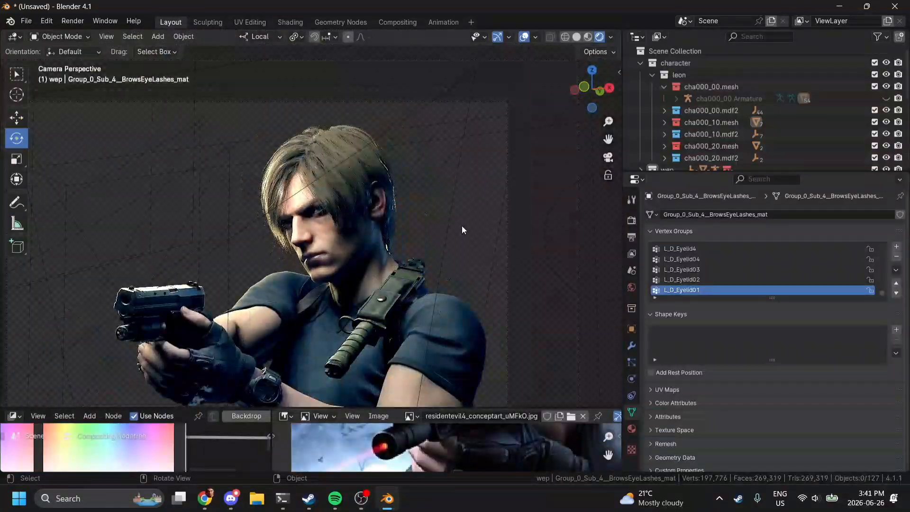
- Bake the scene's indirect lighting with the Volume light probe and enable Auto Bake
{"action": "scroll", "coordinate": [461, 225], "scroll_direction": "down", "scroll_amount": 2}
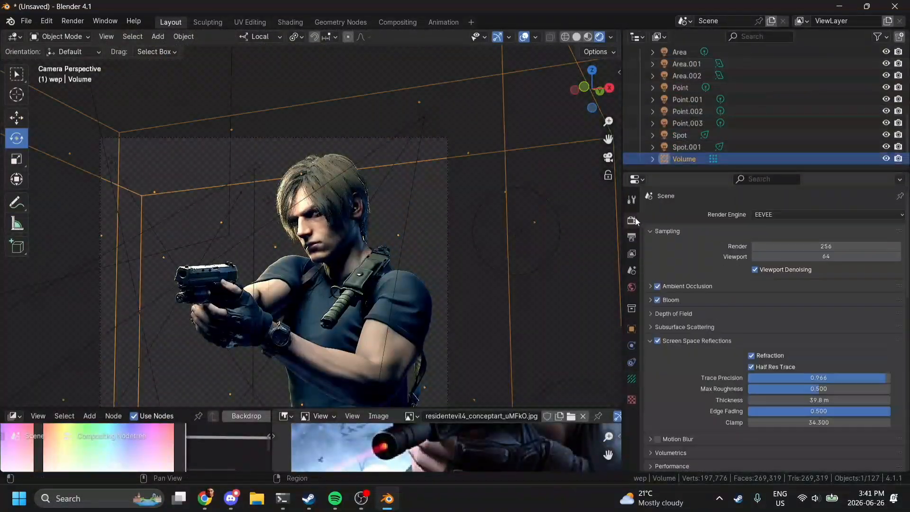
{"action": "scroll", "coordinate": [760, 252], "scroll_direction": "down", "scroll_amount": 10}
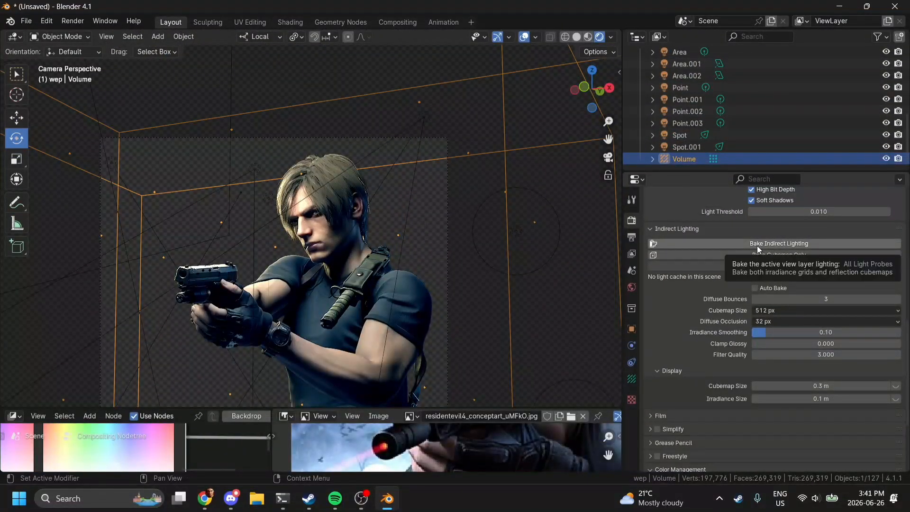
{"action": "left_click", "coordinate": [757, 246]}
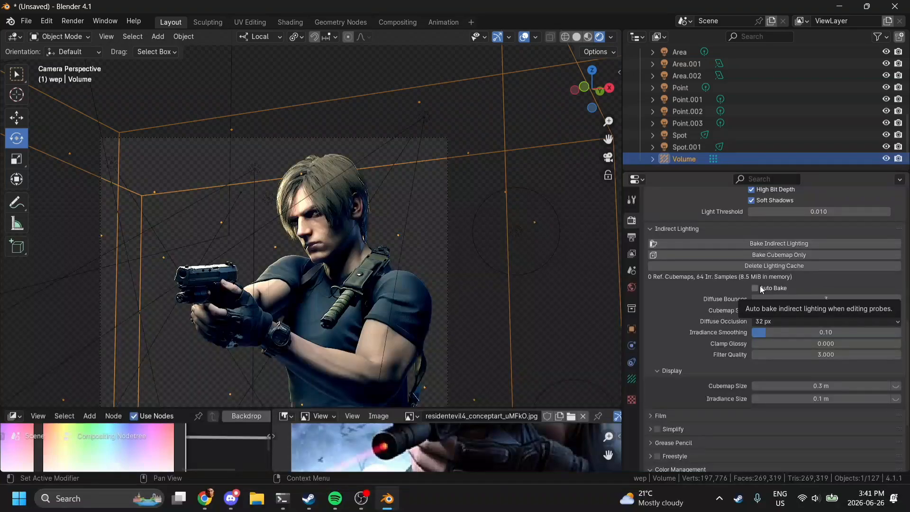
{"action": "left_click", "coordinate": [760, 285]}
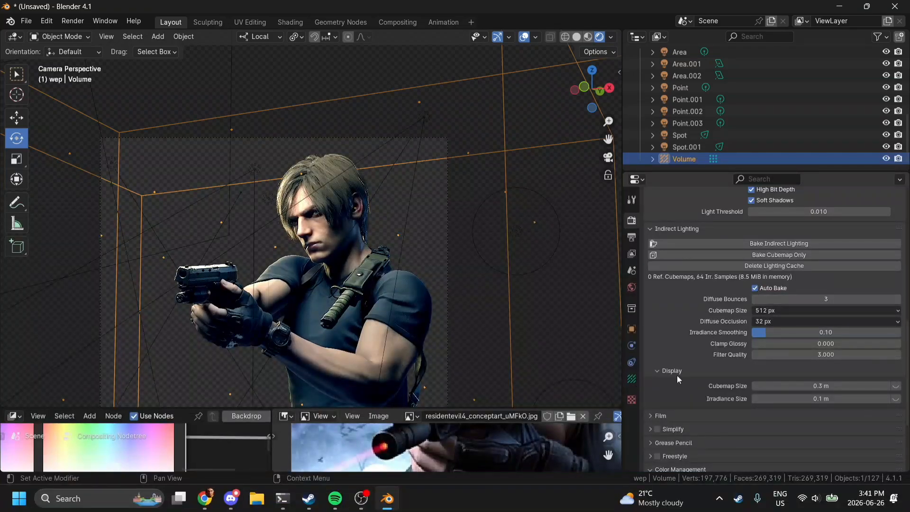
- Set the Volume probe's intensity to 4 and rebake the indirect lighting
{"action": "left_click", "coordinate": [632, 379]}
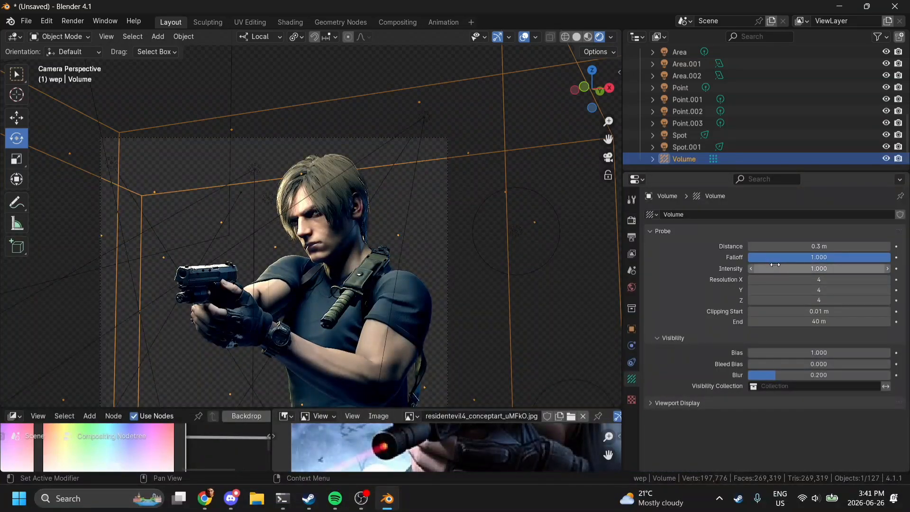
{"action": "left_click_drag", "start_coordinate": [775, 266], "coordinate": [776, 266]}
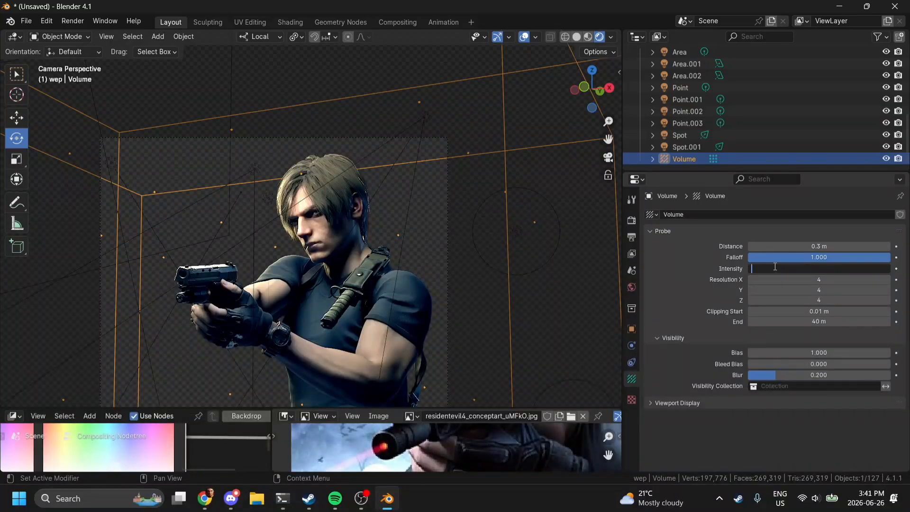
{"action": "key", "text": "Return"}
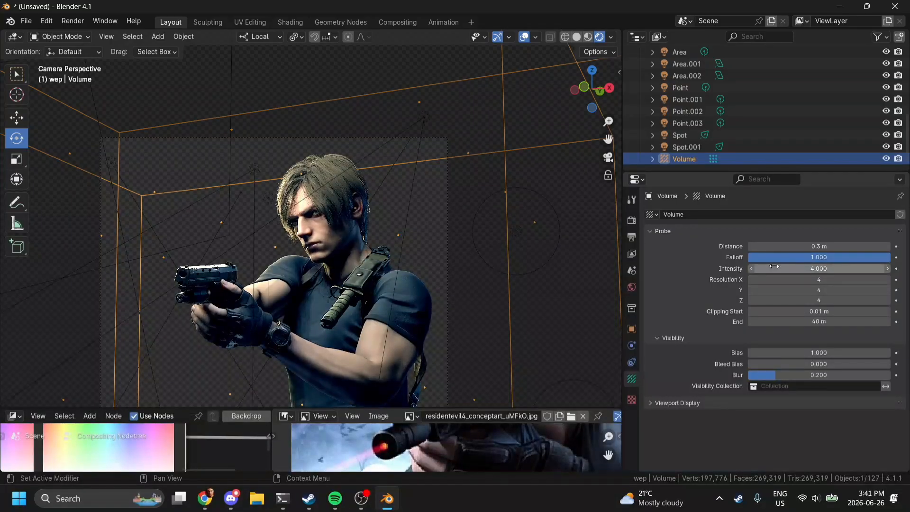
{"action": "left_click", "coordinate": [630, 221]}
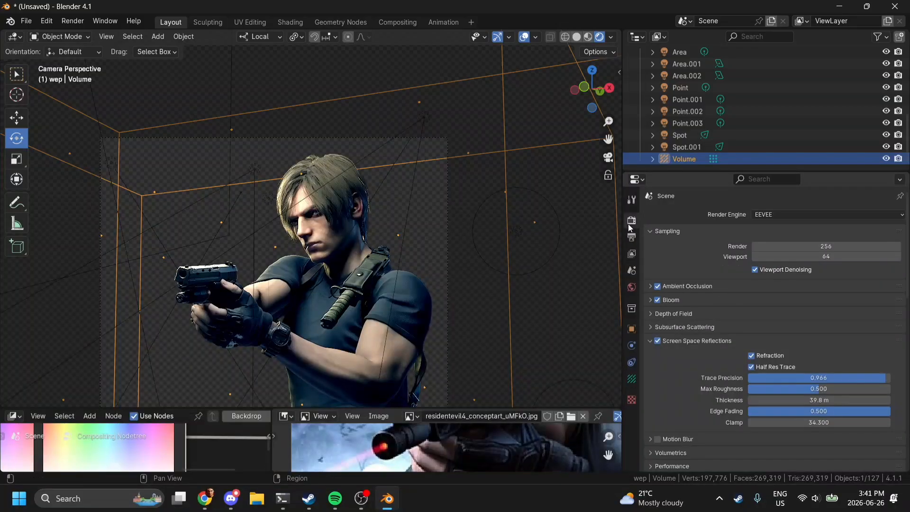
{"action": "scroll", "coordinate": [728, 352], "scroll_direction": "down", "scroll_amount": 10}
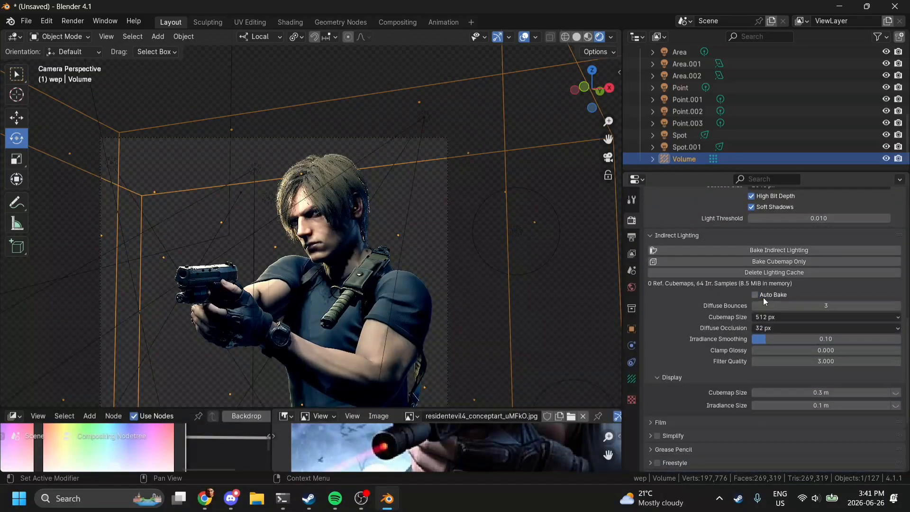
{"action": "left_click", "coordinate": [735, 250]}
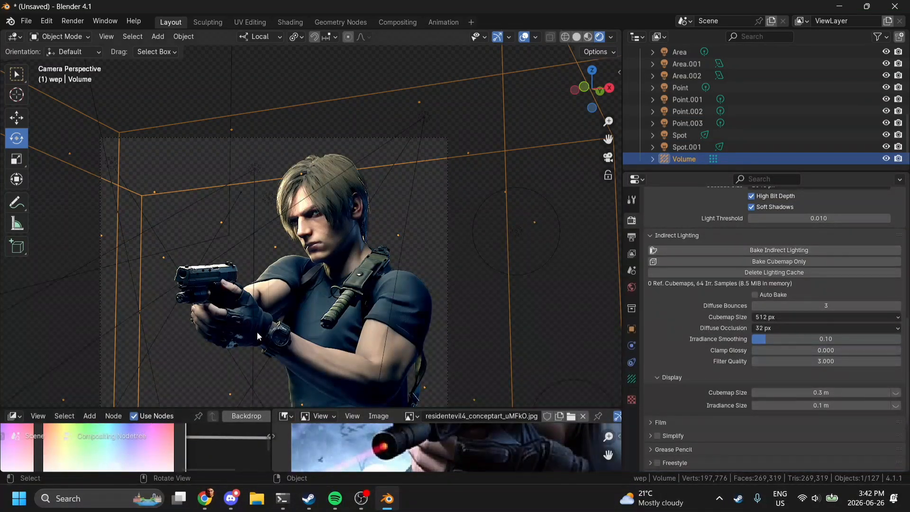
{"action": "scroll", "coordinate": [257, 331], "scroll_direction": "up", "scroll_amount": 3}
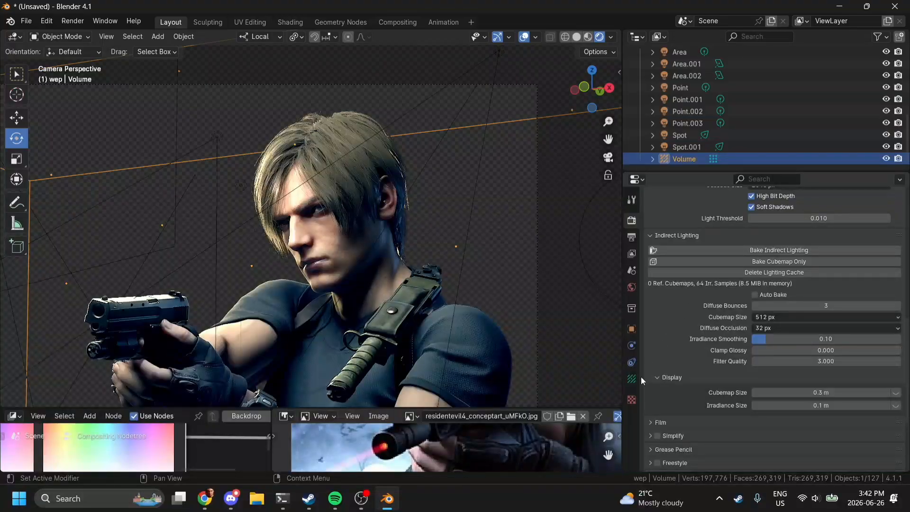
- Set the Volume probe's intensity to 10 and bake the indirect lighting again
{"action": "left_click", "coordinate": [632, 378]}
{"action": "double_click", "coordinate": [800, 267]}
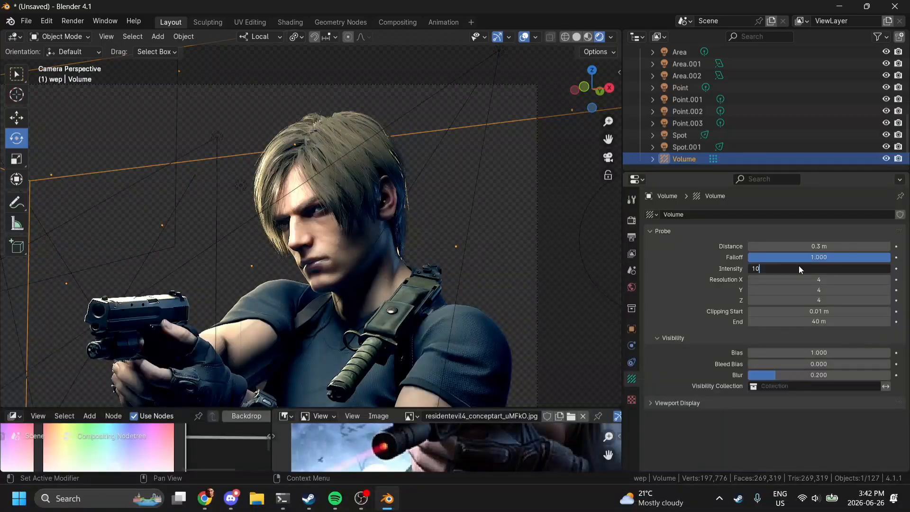
{"action": "key", "text": "Return"}
{"action": "left_click", "coordinate": [619, 225]}
{"action": "left_click", "coordinate": [631, 221]}
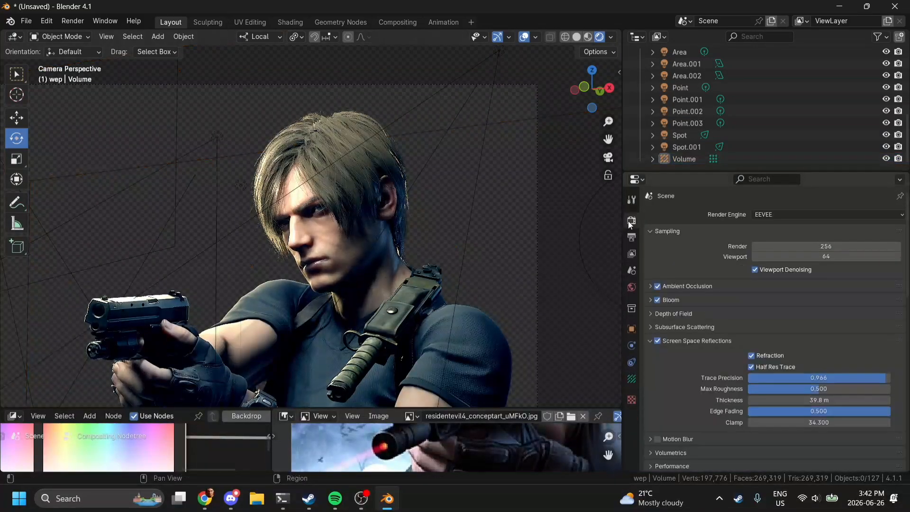
{"action": "scroll", "coordinate": [757, 349], "scroll_direction": "down", "scroll_amount": 12}
{"action": "scroll", "coordinate": [758, 348], "scroll_direction": "down", "scroll_amount": 2}
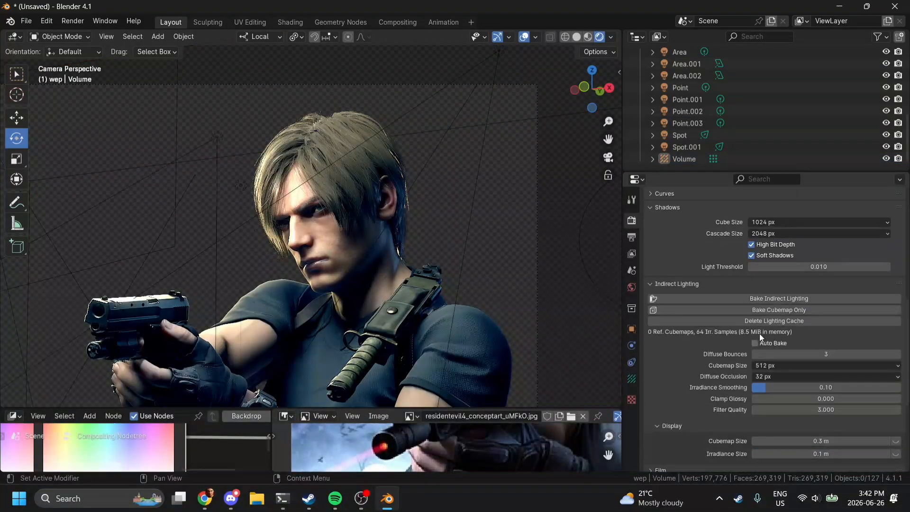
{"action": "left_click", "coordinate": [749, 300]}
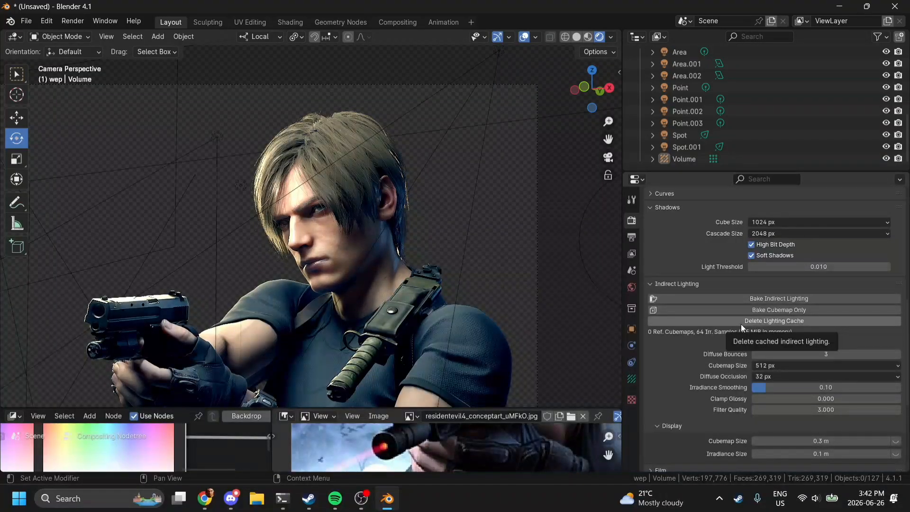
- Compare the character's lighting with the viewport compositor set to Disabled and back to Always
{"action": "scroll", "coordinate": [588, 355], "scroll_direction": "down", "scroll_amount": 1}
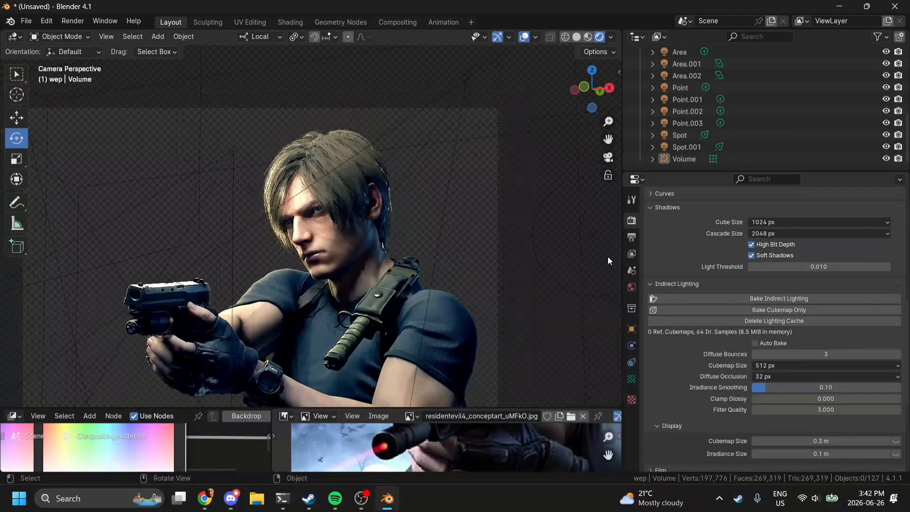
{"action": "middle_click_drag", "start_coordinate": [515, 225], "coordinate": [585, 62], "text": "shift"}
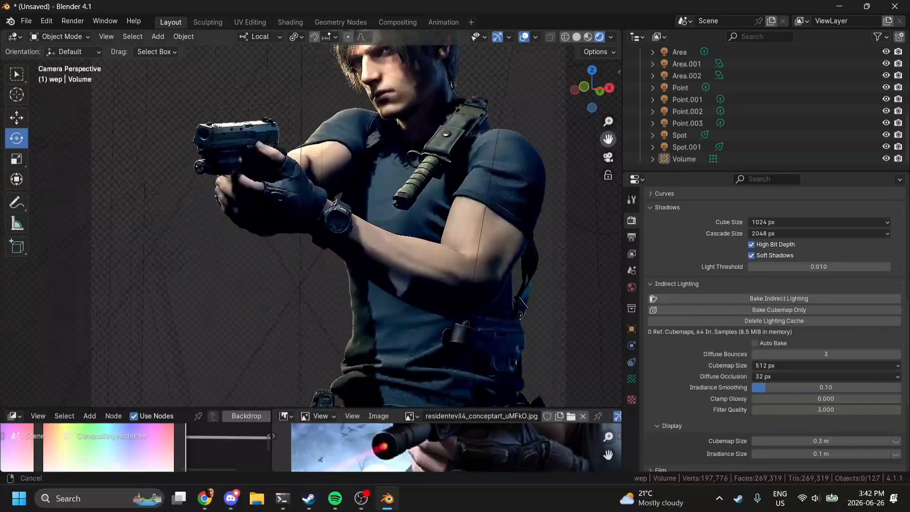
{"action": "left_click", "coordinate": [611, 36]}
{"action": "left_click", "coordinate": [557, 212]}
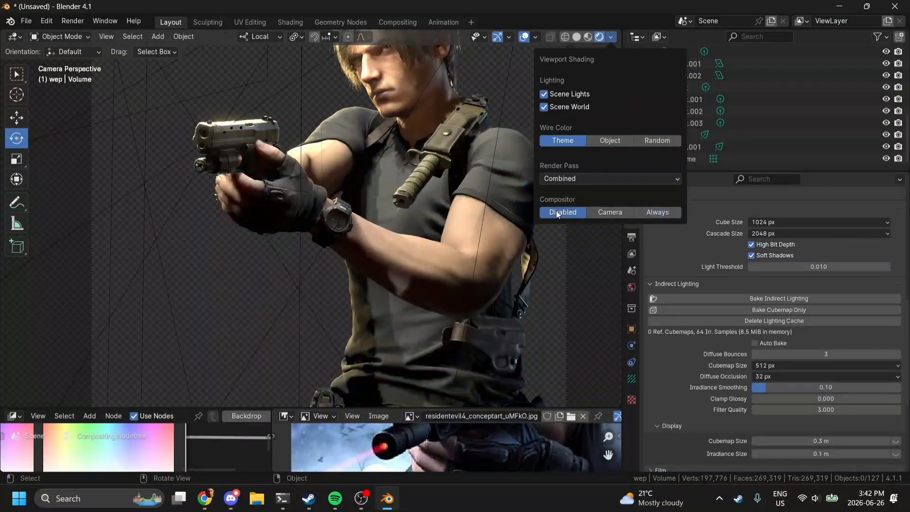
{"action": "left_click", "coordinate": [611, 37]}
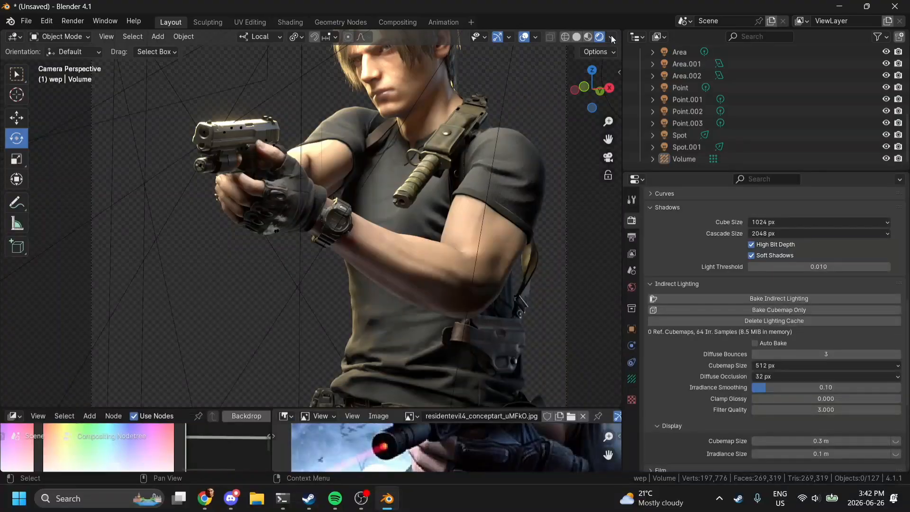
{"action": "left_click", "coordinate": [610, 37]}
{"action": "left_click", "coordinate": [649, 211]}
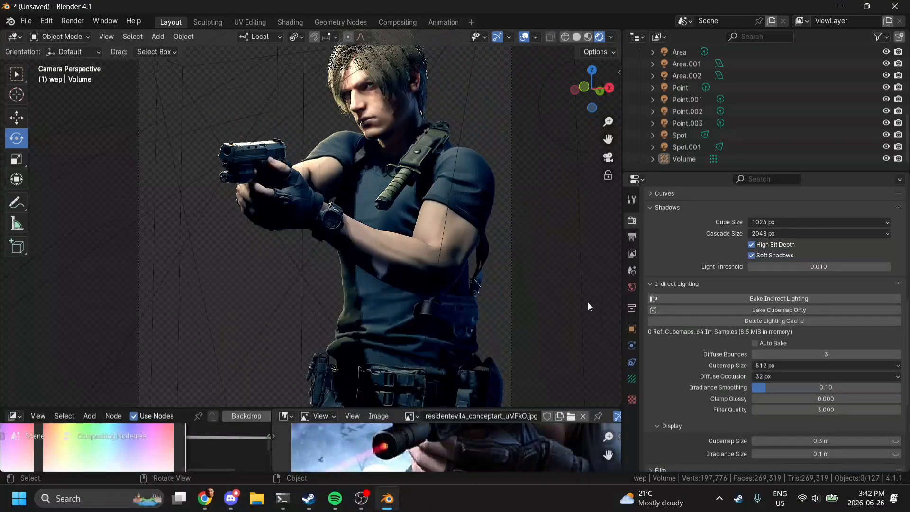
- Examine the rebaked lighting on the character's face, arms and full figure from the camera view
{"action": "left_click", "coordinate": [588, 302]}
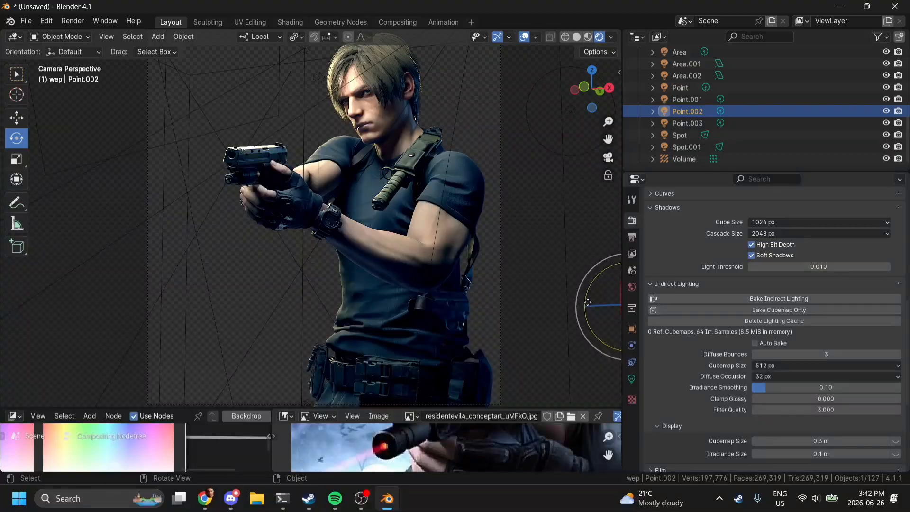
{"action": "scroll", "coordinate": [441, 277], "scroll_direction": "down", "scroll_amount": 2}
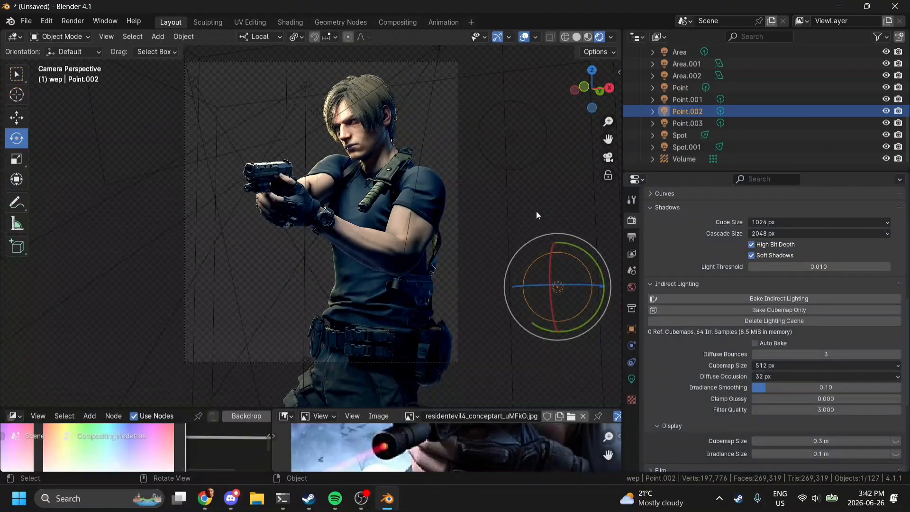
{"action": "left_click", "coordinate": [536, 211]}
{"action": "left_click_drag", "start_coordinate": [595, 95], "coordinate": [801, 102]}
{"action": "key", "text": "KP_0"}
{"action": "scroll", "coordinate": [595, 96], "scroll_direction": "up", "scroll_amount": 5}
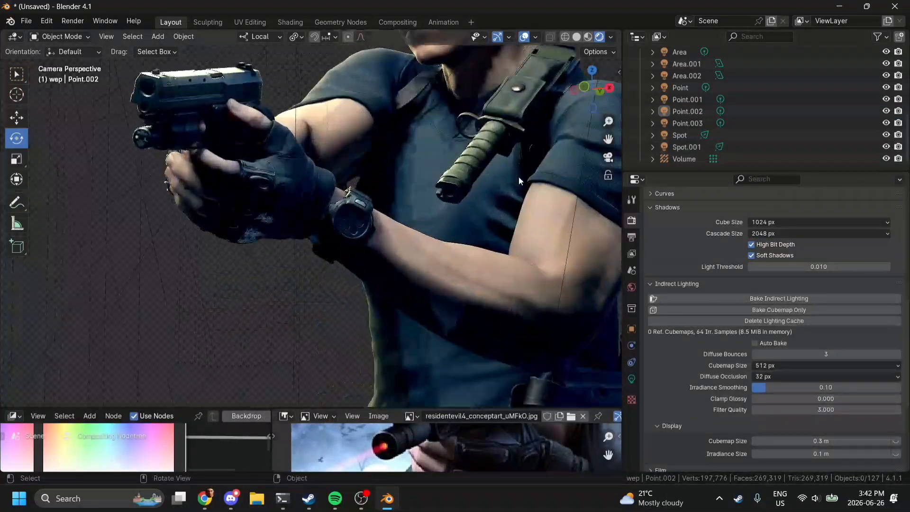
{"action": "middle_click_drag", "start_coordinate": [598, 95], "coordinate": [534, 208], "text": "shift"}
{"action": "left_click", "coordinate": [533, 207]}
{"action": "scroll", "coordinate": [533, 207], "scroll_direction": "up", "scroll_amount": 6}
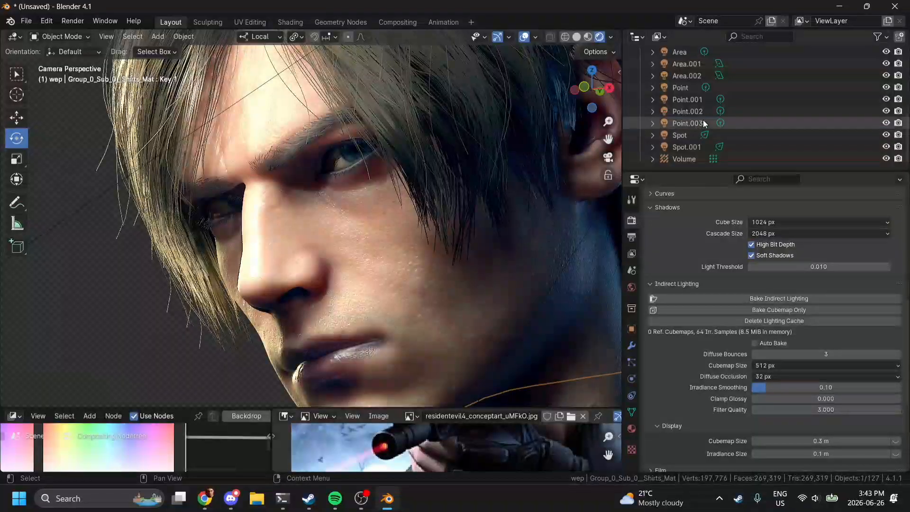
{"action": "scroll", "coordinate": [522, 229], "scroll_direction": "down", "scroll_amount": 6}
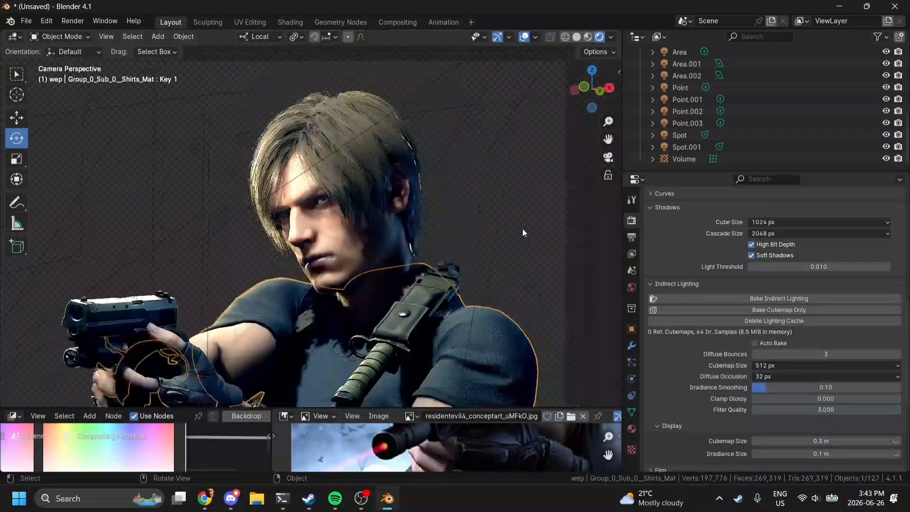
{"action": "scroll", "coordinate": [498, 340], "scroll_direction": "down", "scroll_amount": 2}
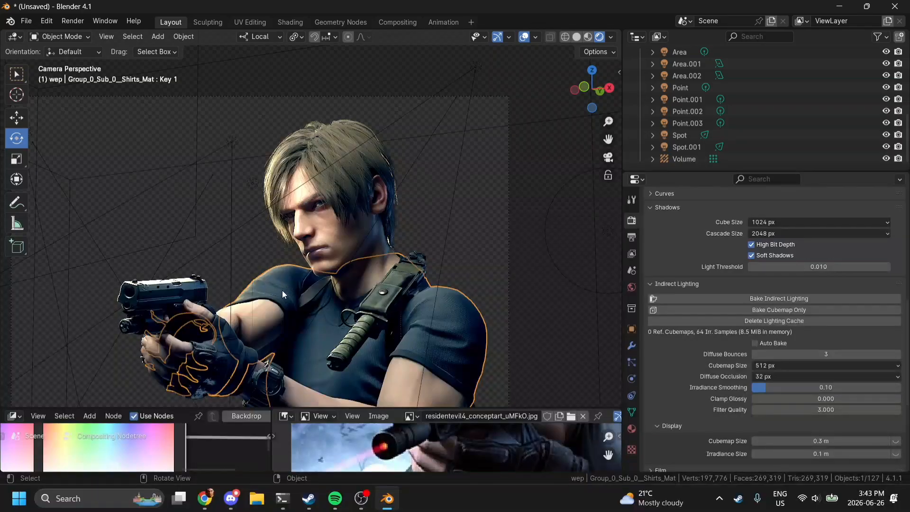
{"action": "scroll", "coordinate": [479, 215], "scroll_direction": "up", "scroll_amount": 2}
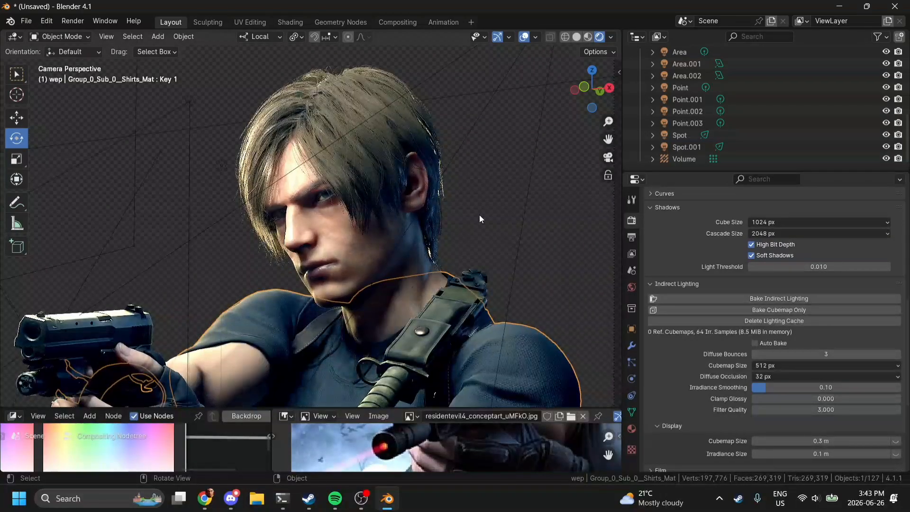
- Select the shirt mesh, enter Edit Mode on it and switch the viewport to solid shading
{"action": "left_click", "coordinate": [479, 215]}
{"action": "left_click_drag", "start_coordinate": [608, 139], "coordinate": [459, 43]}
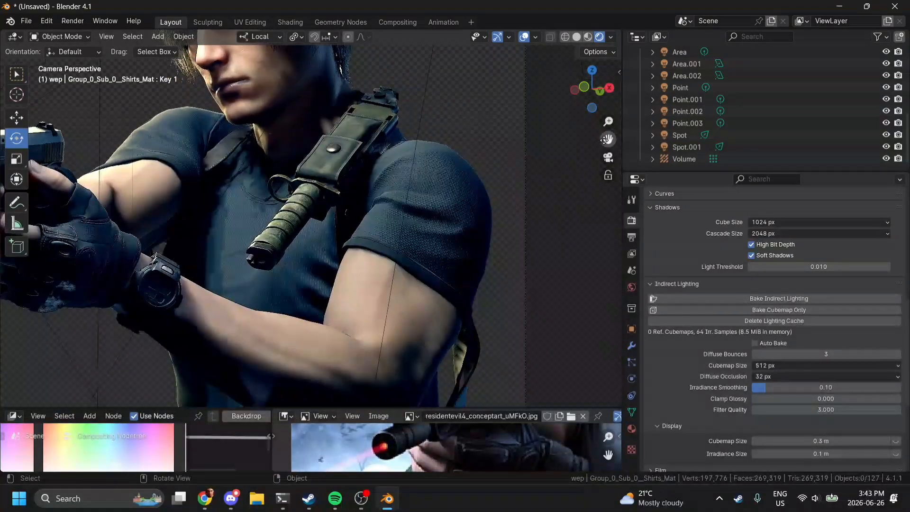
{"action": "left_click", "coordinate": [427, 246]}
{"action": "scroll", "coordinate": [426, 246], "scroll_direction": "up", "scroll_amount": 5}
{"action": "key", "text": "Tab"}
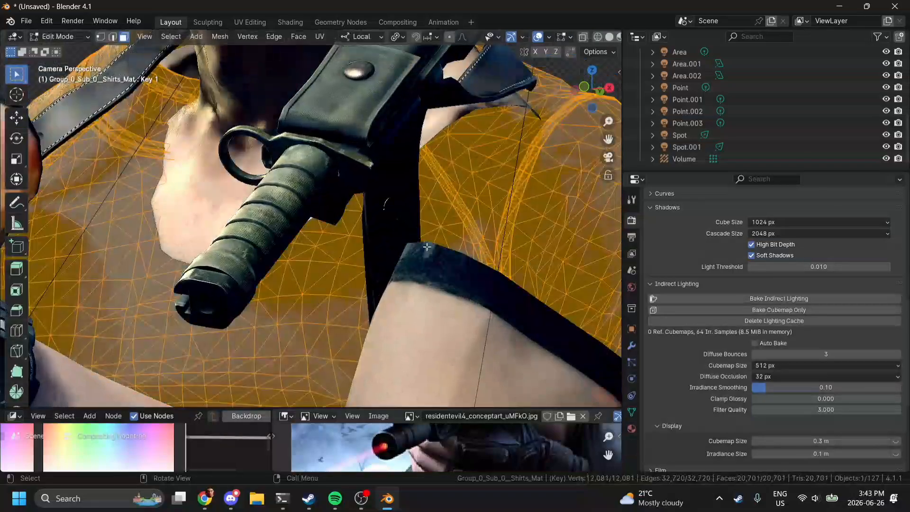
{"action": "scroll", "coordinate": [427, 246], "scroll_direction": "down", "scroll_amount": 5}
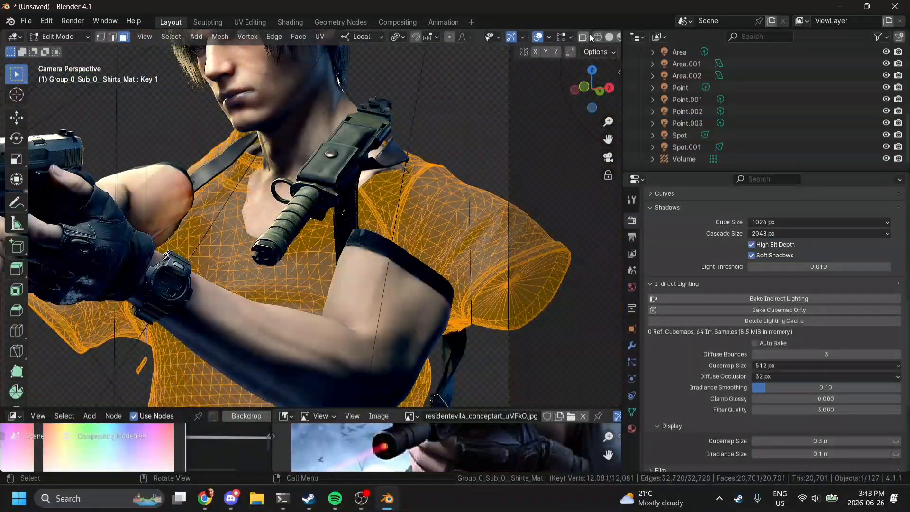
{"action": "left_click", "coordinate": [609, 38]}
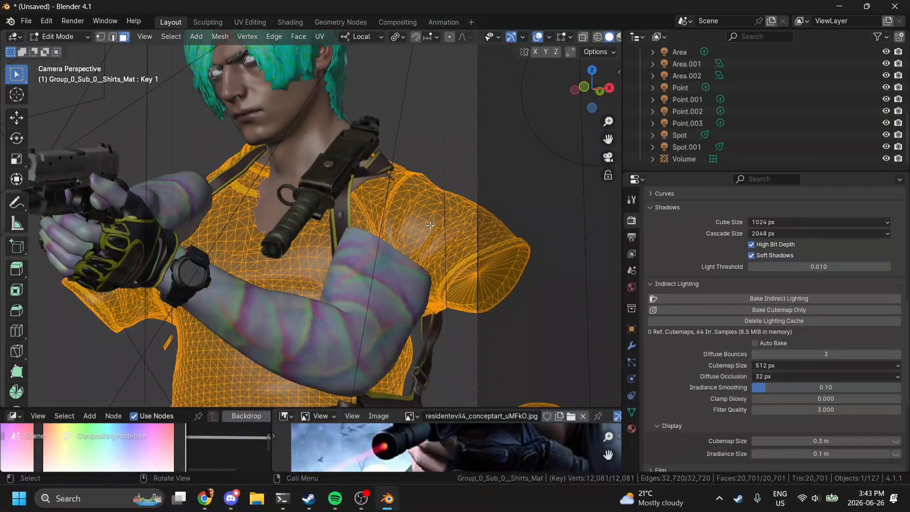
- Convert the shirt's triangles to quads with Compare UVs, VCols, Seam, Sharp and Materials all enabled
{"action": "key", "text": "alt"}
{"action": "key", "text": "alt+j"}
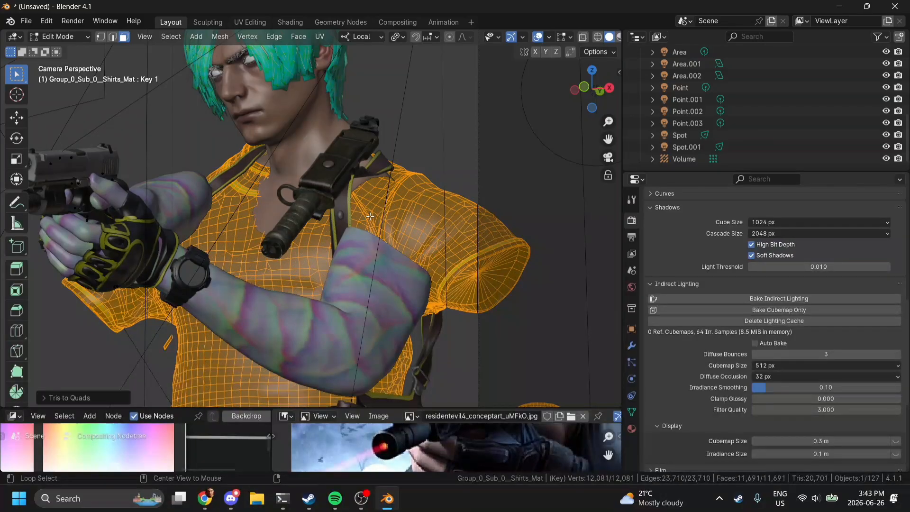
{"action": "left_click", "coordinate": [77, 397]}
{"action": "left_click_drag", "start_coordinate": [134, 355], "coordinate": [138, 394]}
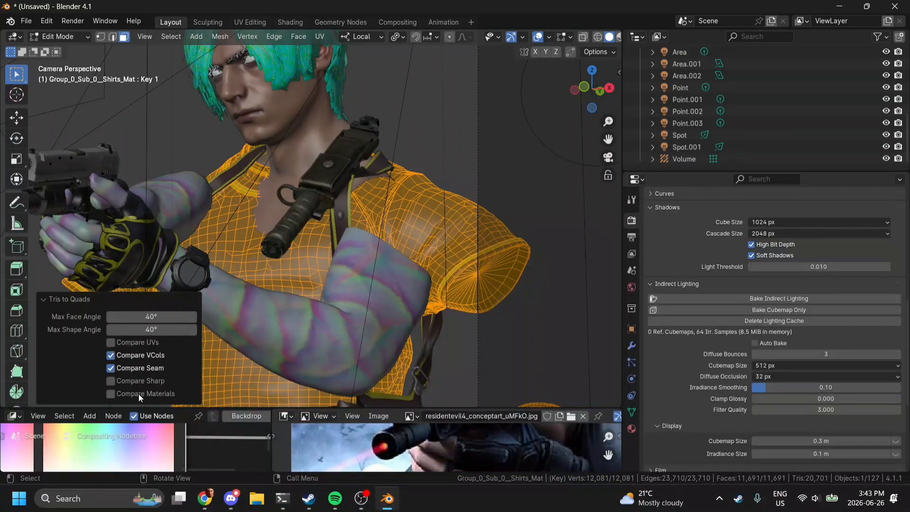
{"action": "left_click", "coordinate": [132, 342]}
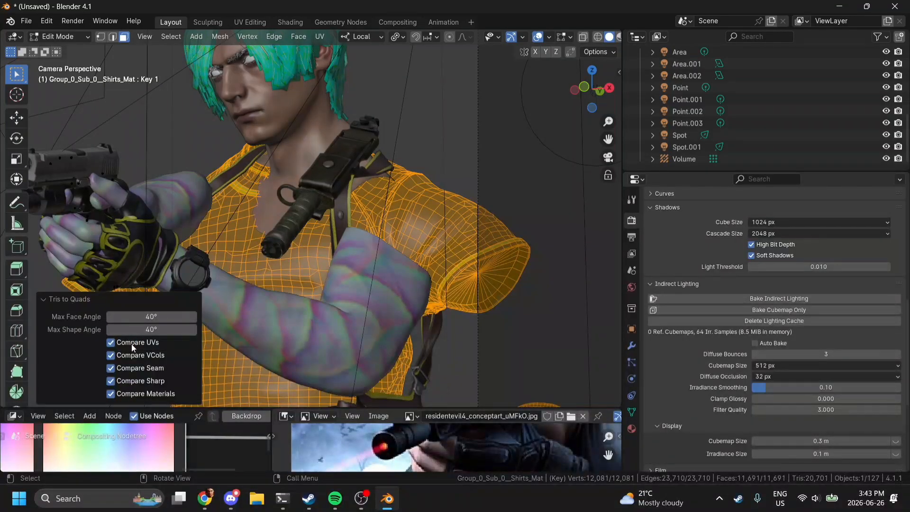
- Set the shirt's Tris to Quads Max Face Angle and Max Shape Angle to 180°, then return to Object Mode
{"action": "left_click_drag", "start_coordinate": [152, 316], "coordinate": [203, 316]}
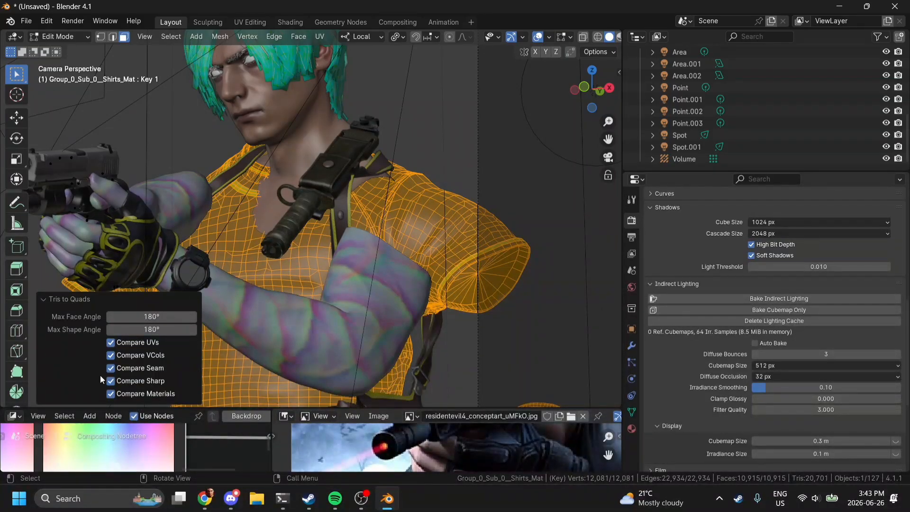
{"action": "left_click", "coordinate": [51, 299]}
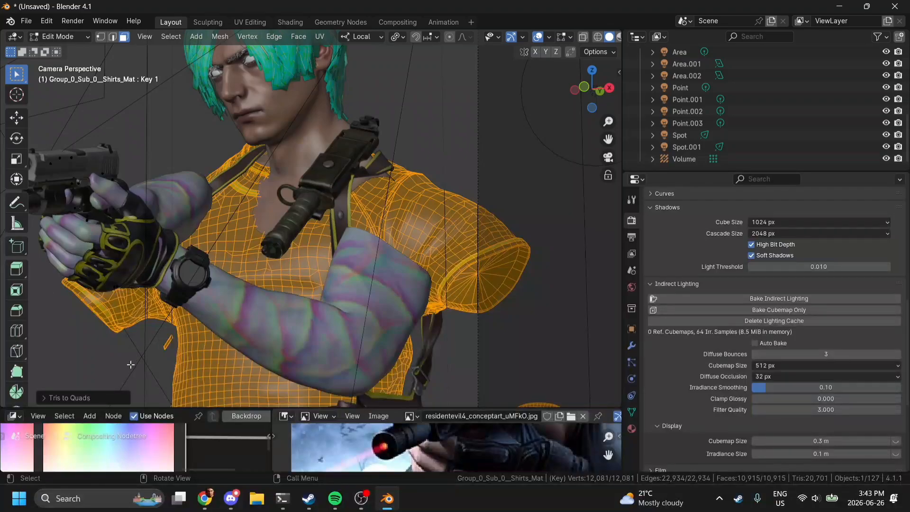
{"action": "key", "text": "Tab"}
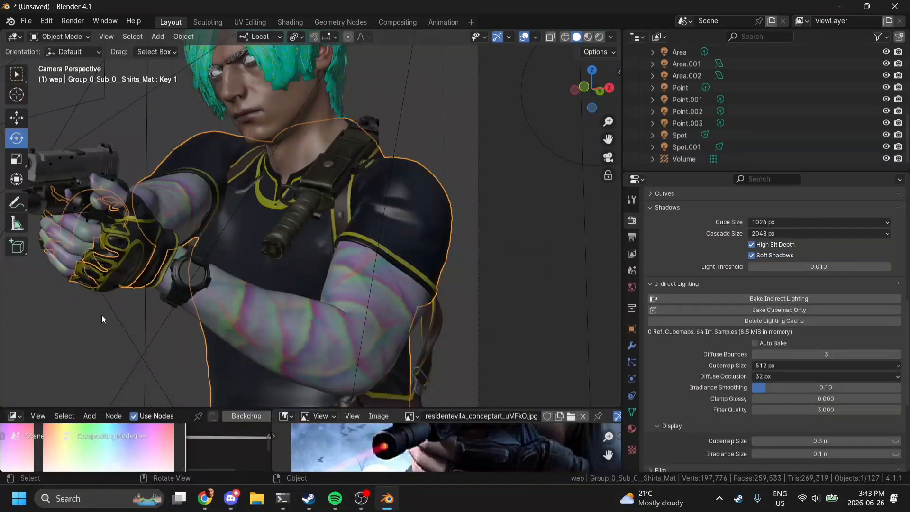
{"action": "left_click", "coordinate": [117, 323]}
{"action": "left_click", "coordinate": [87, 343]}
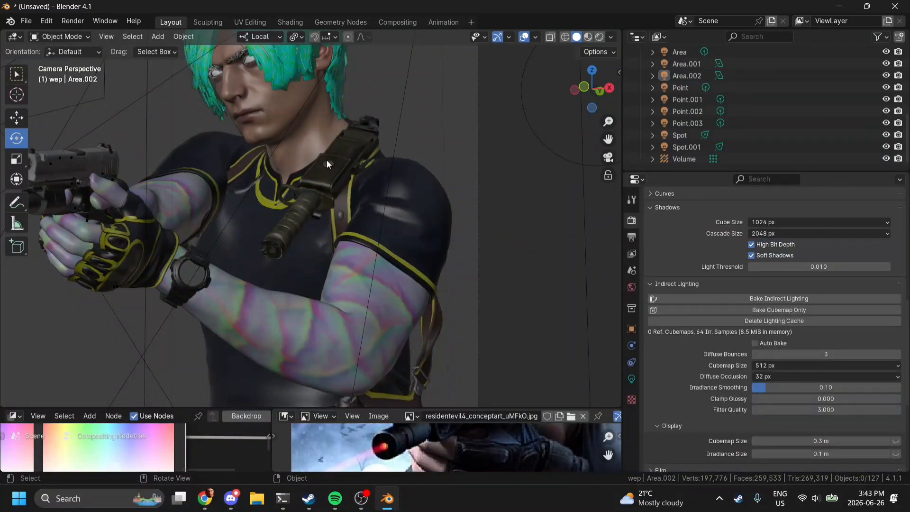
- Add a Subdivision Surface modifier to the shirt mesh
{"action": "left_click", "coordinate": [266, 317]}
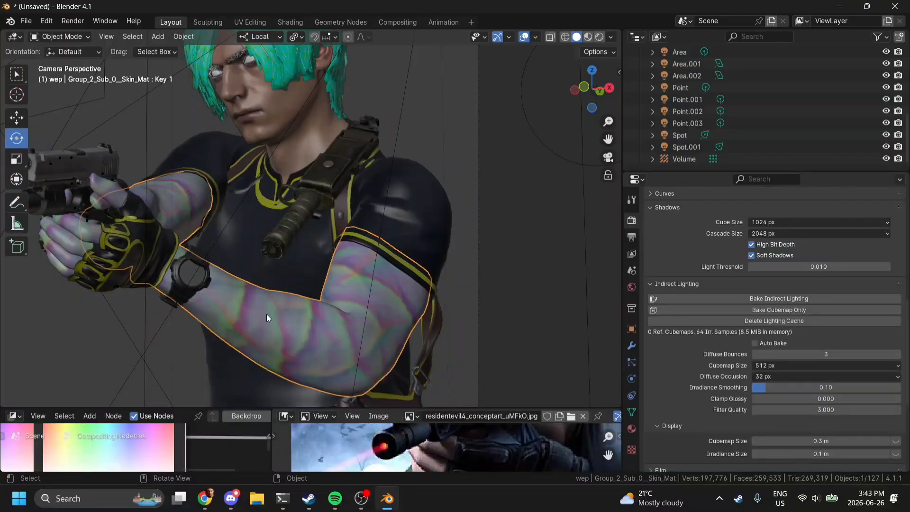
{"action": "left_click", "coordinate": [302, 271]}
{"action": "left_click", "coordinate": [627, 332]}
{"action": "left_click", "coordinate": [631, 345]}
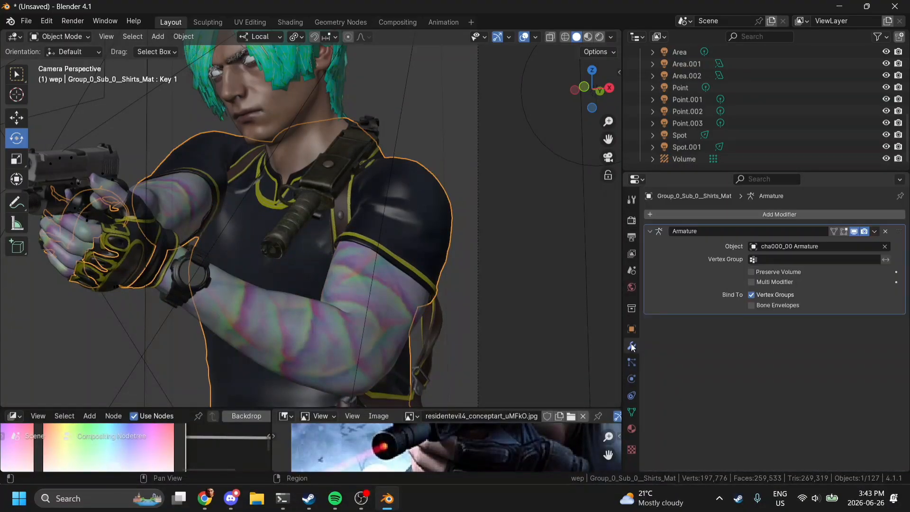
{"action": "left_click", "coordinate": [725, 214]}
{"action": "type", "text": "sub"}
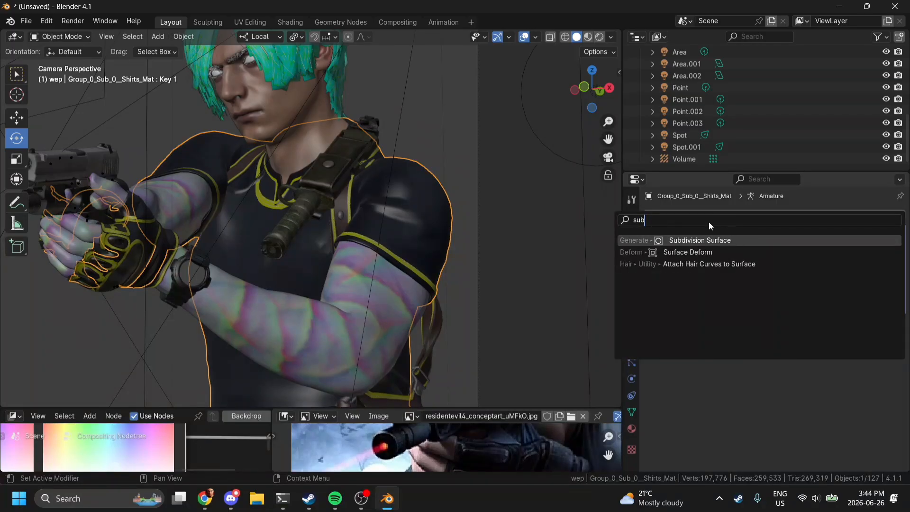
{"action": "key", "text": "Return"}
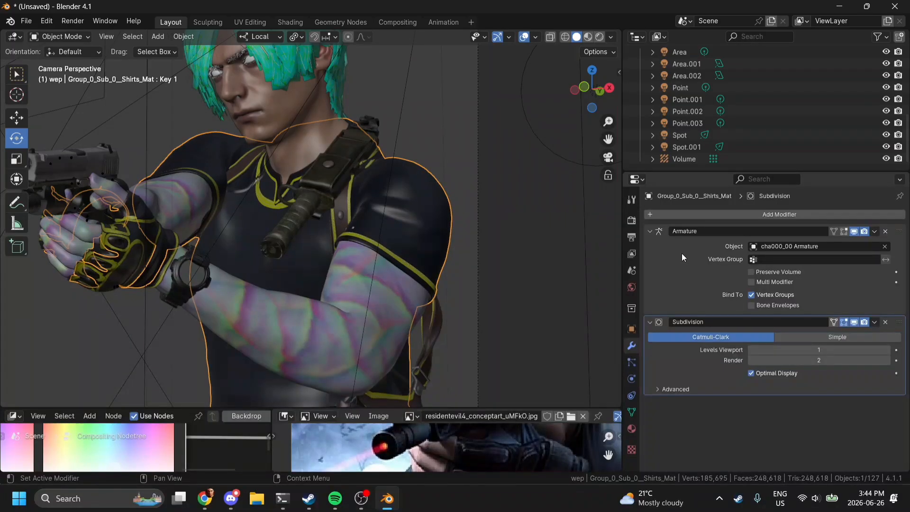
{"action": "scroll", "coordinate": [520, 220], "scroll_direction": "up", "scroll_amount": 5}
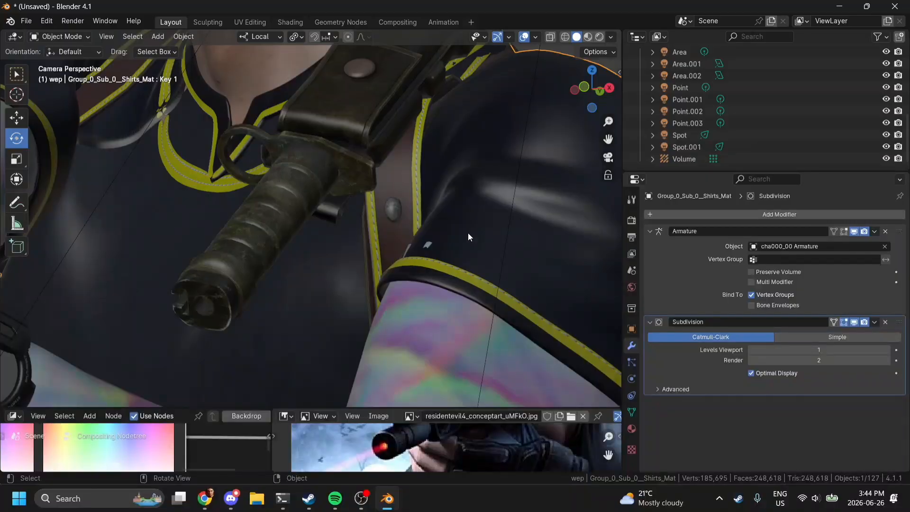
- Convert the arm skin mesh's triangles to quads with 180° maximum face and shape angles, and return to Object Mode
{"action": "left_click", "coordinate": [410, 289]}
{"action": "scroll", "coordinate": [410, 288], "scroll_direction": "down", "scroll_amount": 3}
{"action": "key", "text": "Tab"}
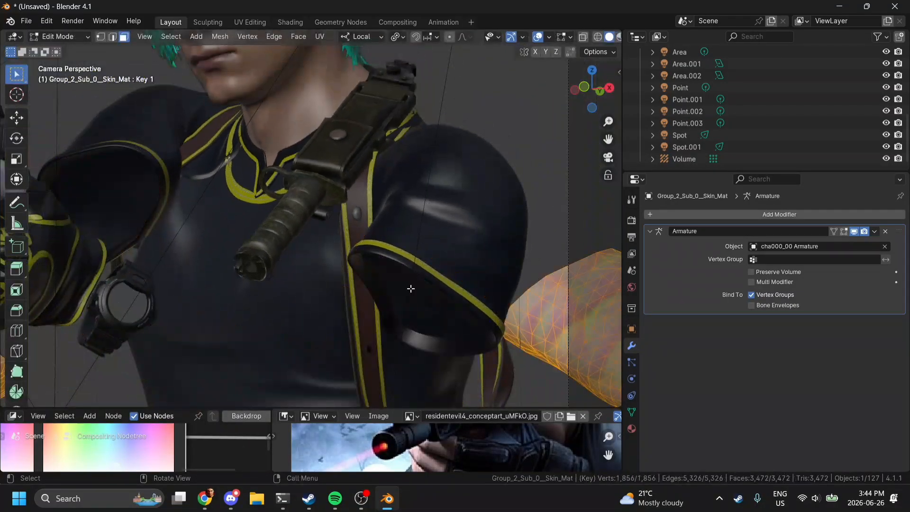
{"action": "scroll", "coordinate": [411, 288], "scroll_direction": "down", "scroll_amount": 2}
{"action": "key", "text": "alt+j"}
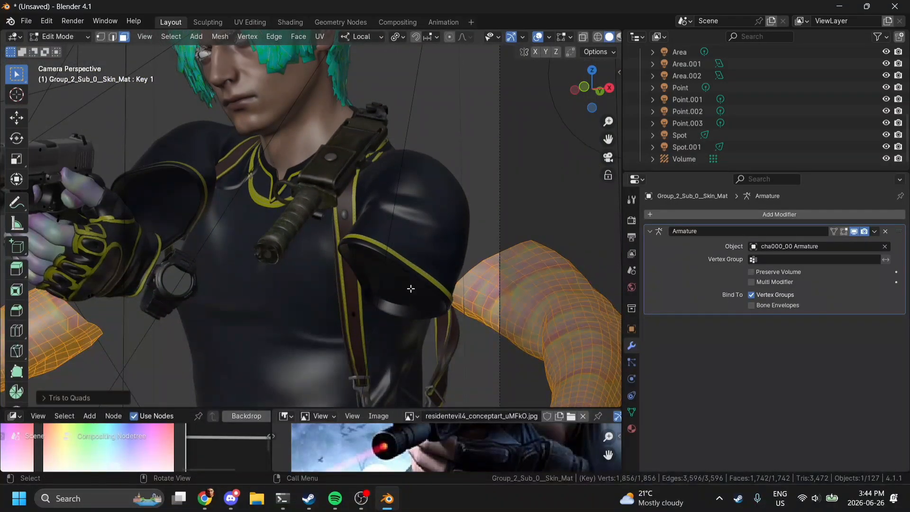
{"action": "scroll", "coordinate": [410, 288], "scroll_direction": "down", "scroll_amount": 2}
{"action": "left_click", "coordinate": [71, 400]}
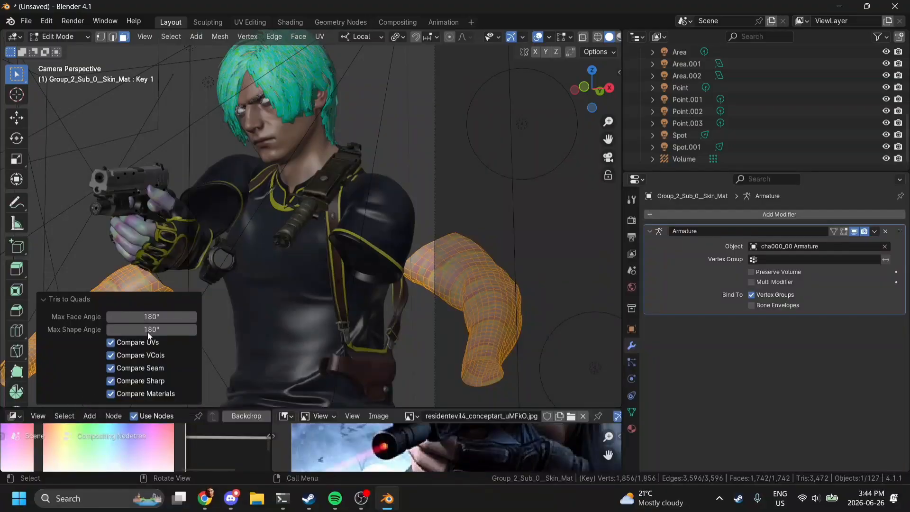
{"action": "key", "text": "Tab"}
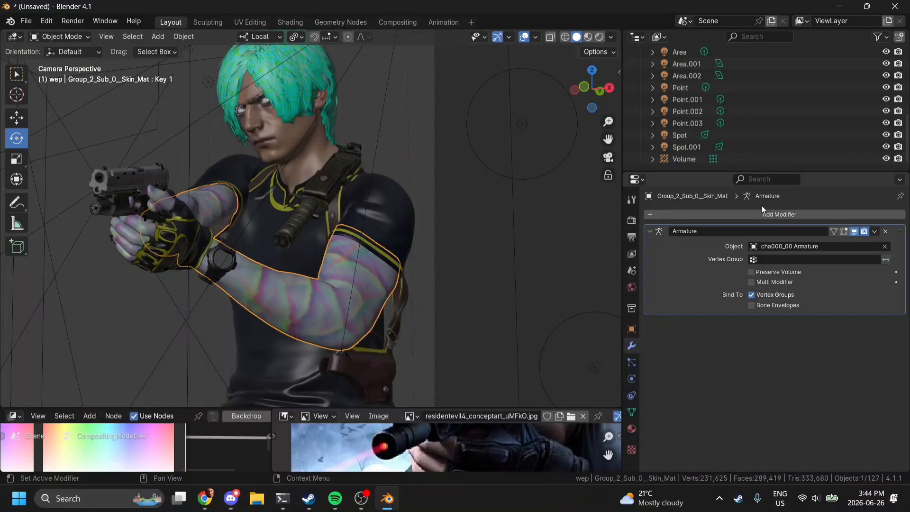
- Add a Subdivision Surface modifier to the arm skin mesh and enable Use Custom Normals in it
{"action": "left_click", "coordinate": [733, 212]}
{"action": "type", "text": "sub"}
{"action": "key", "text": "Return"}
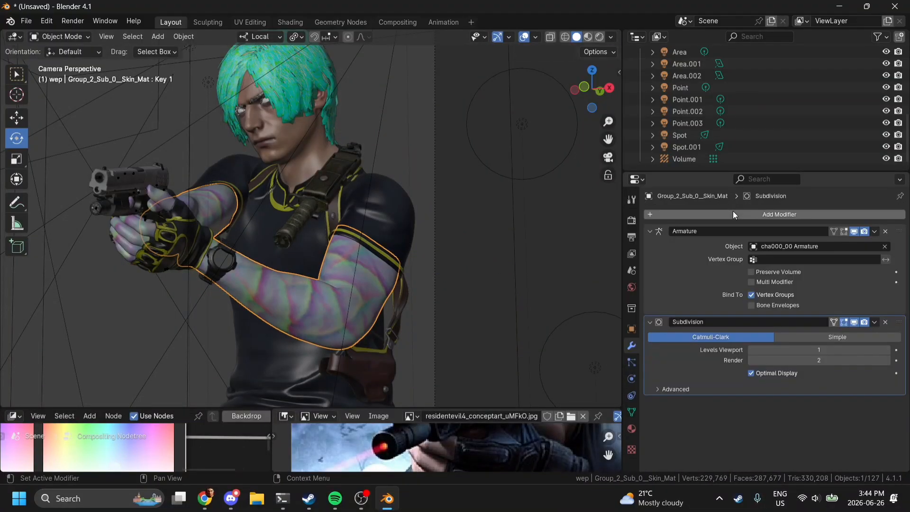
{"action": "scroll", "coordinate": [573, 238], "scroll_direction": "up", "scroll_amount": 6}
{"action": "scroll", "coordinate": [432, 224], "scroll_direction": "down", "scroll_amount": 6}
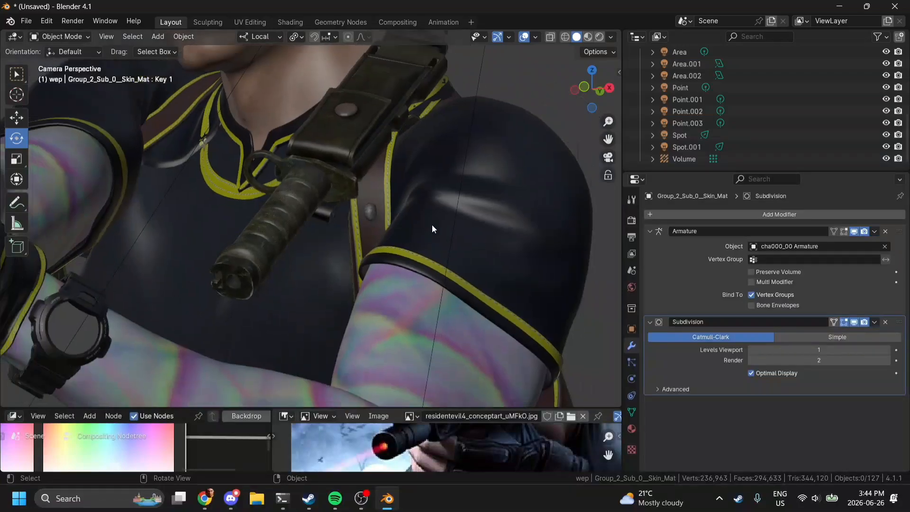
{"action": "left_click", "coordinate": [676, 389]}
{"action": "scroll", "coordinate": [732, 419], "scroll_direction": "down", "scroll_amount": 1}
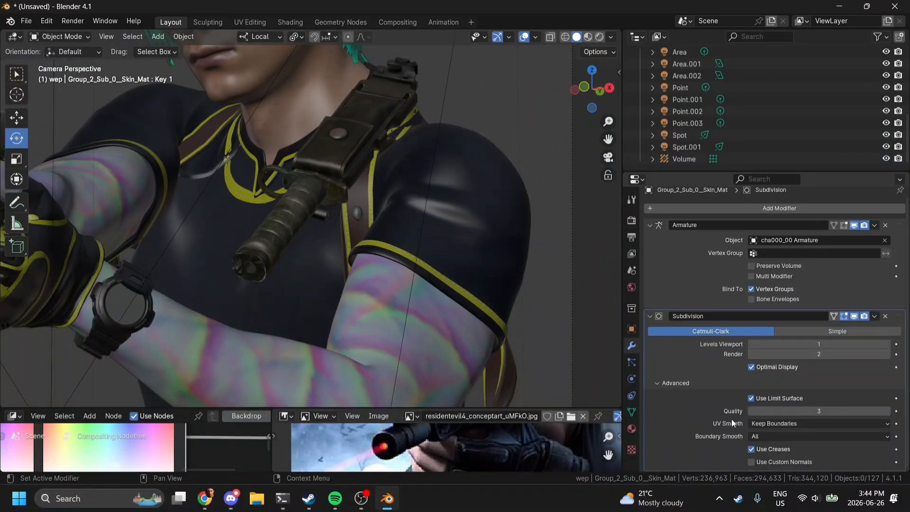
{"action": "left_click", "coordinate": [764, 459]}
- In the shirt's Subdivision modifier, enable Use Custom Normals and set Boundary Smooth to Keep Corners
{"action": "left_click", "coordinate": [498, 236]}
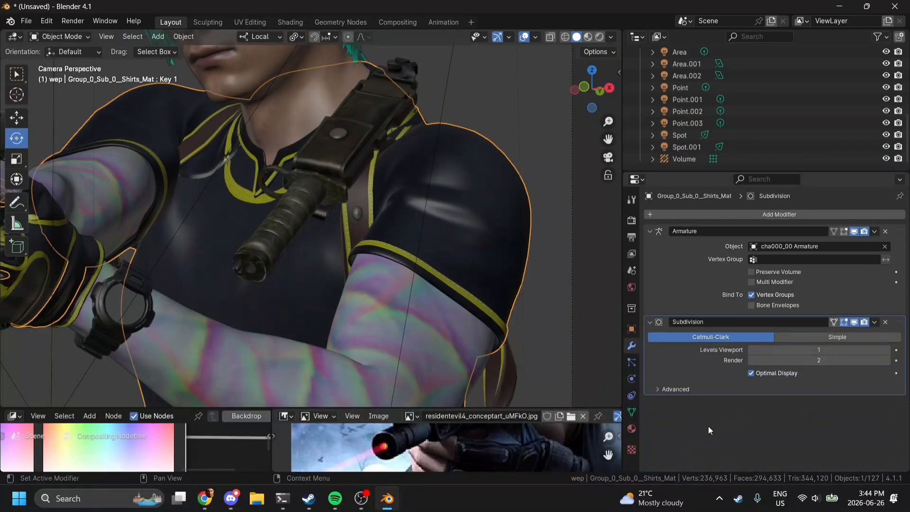
{"action": "left_click", "coordinate": [675, 389]}
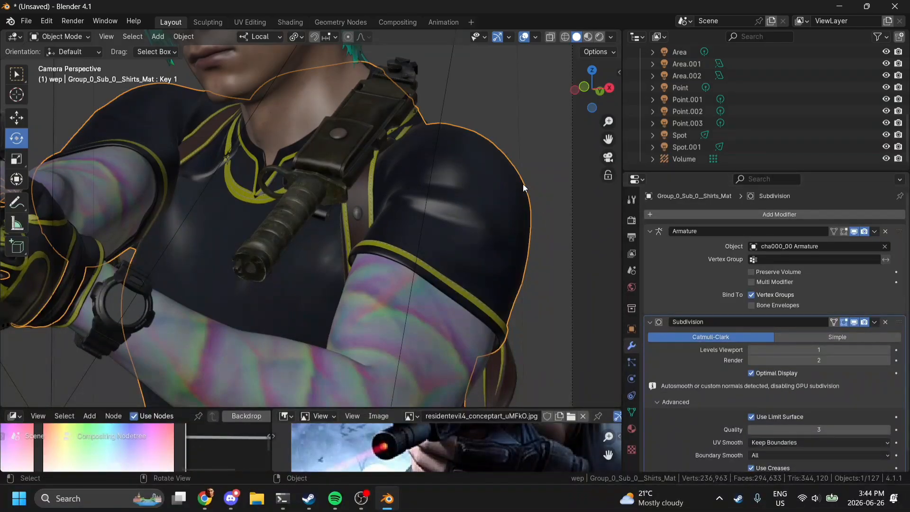
{"action": "scroll", "coordinate": [779, 377], "scroll_direction": "down", "scroll_amount": 1}
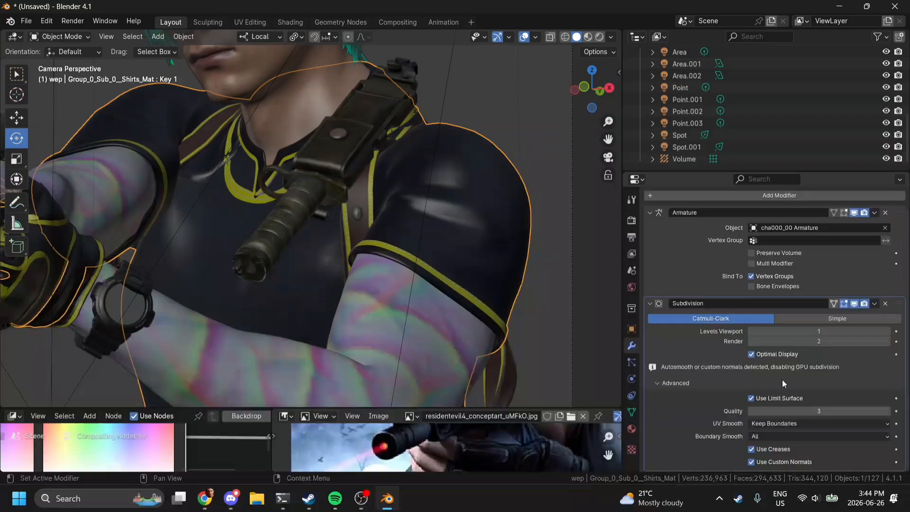
{"action": "left_click", "coordinate": [760, 436]}
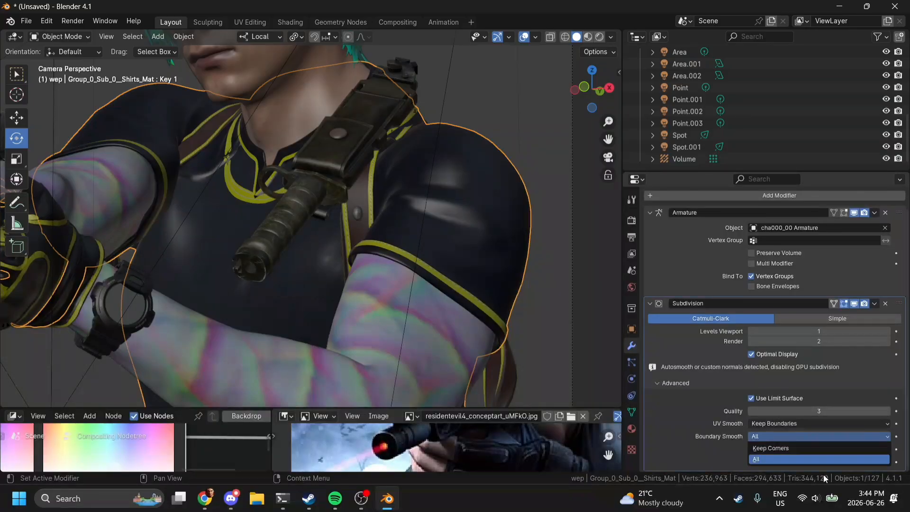
{"action": "left_click", "coordinate": [768, 448]}
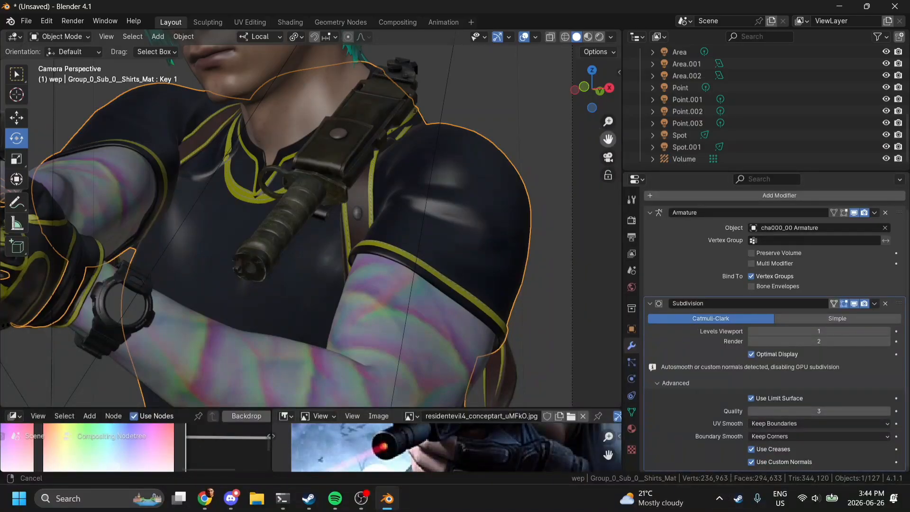
- Examine the hair, eyes, mouth and chin meshes up close for geometry that needs smoothing
{"action": "middle_click_drag", "start_coordinate": [306, 261], "coordinate": [447, 135], "text": "shift"}
{"action": "left_click", "coordinate": [447, 135]}
{"action": "scroll", "coordinate": [447, 135], "scroll_direction": "up", "scroll_amount": 3}
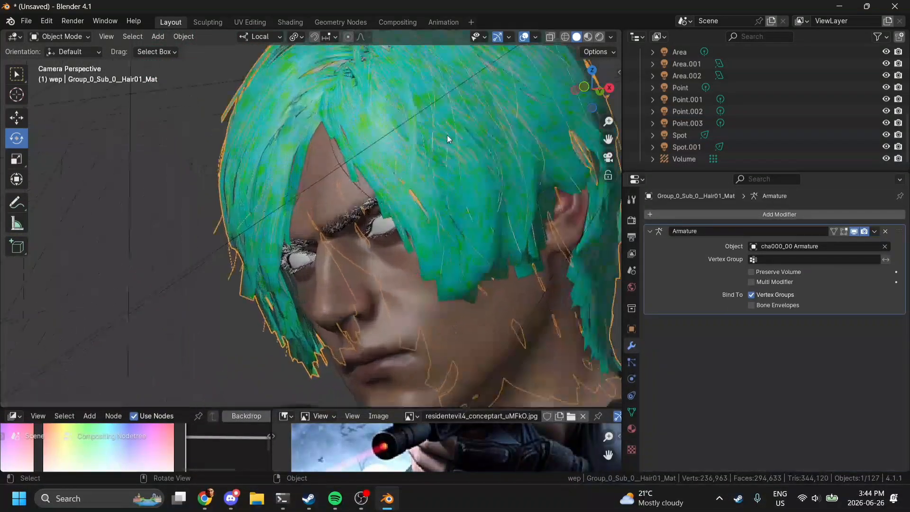
{"action": "scroll", "coordinate": [436, 156], "scroll_direction": "down", "scroll_amount": 3}
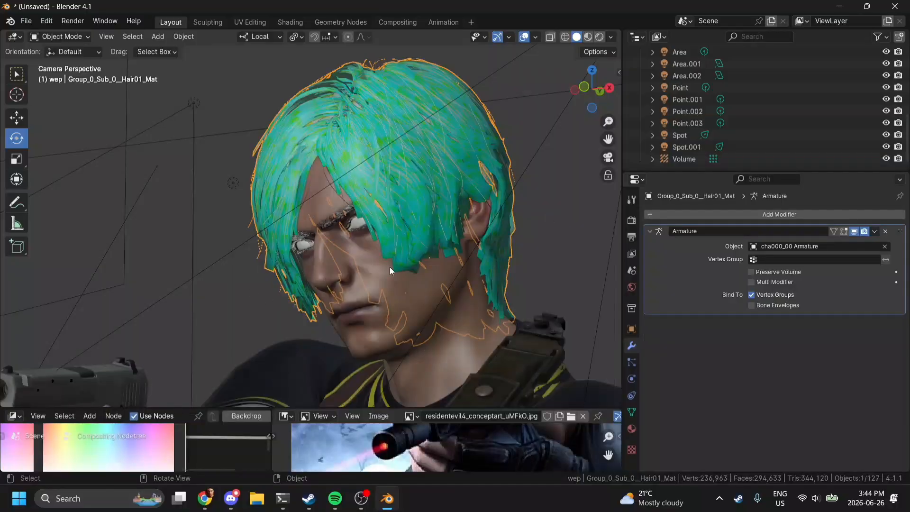
{"action": "left_click", "coordinate": [393, 289]}
{"action": "scroll", "coordinate": [393, 288], "scroll_direction": "up", "scroll_amount": 6}
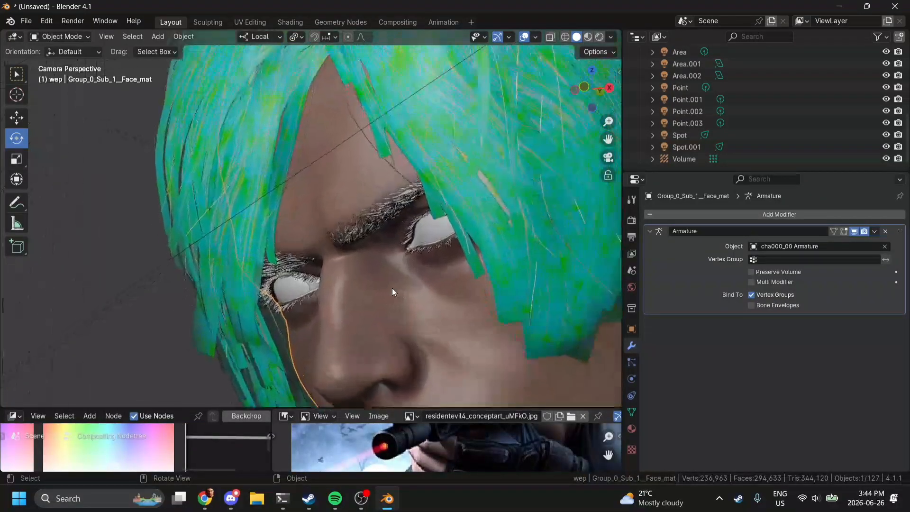
{"action": "scroll", "coordinate": [392, 289], "scroll_direction": "up", "scroll_amount": 3}
{"action": "left_click_drag", "start_coordinate": [608, 139], "coordinate": [528, 1]}
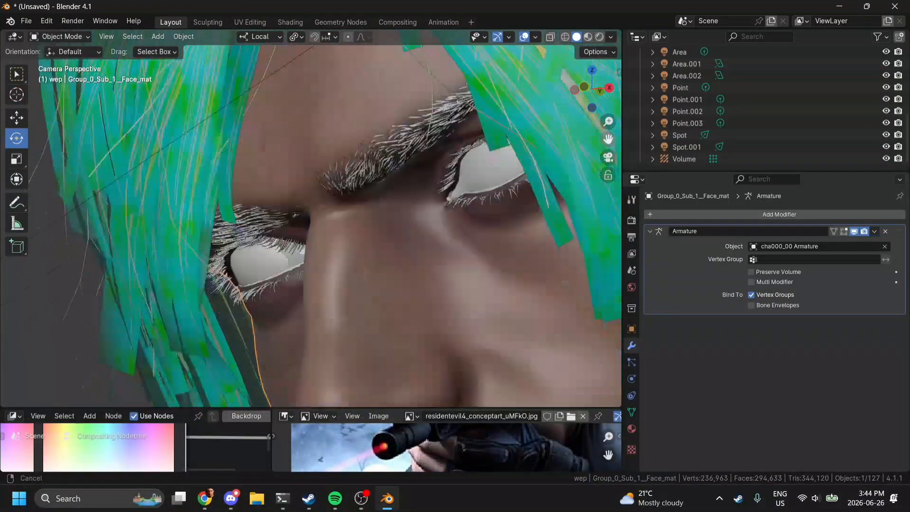
{"action": "left_click_drag", "start_coordinate": [528, 378], "coordinate": [420, 61]}
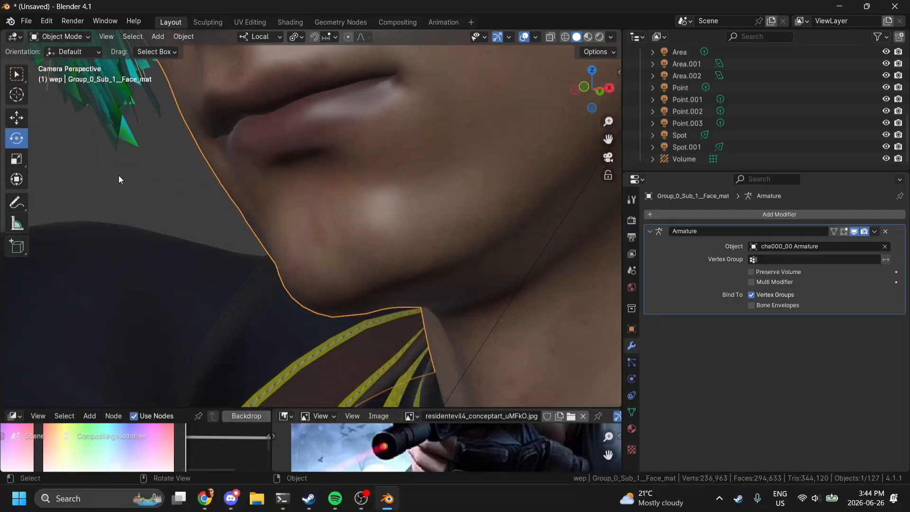
{"action": "left_click", "coordinate": [93, 178]}
{"action": "scroll", "coordinate": [93, 178], "scroll_direction": "down", "scroll_amount": 8}
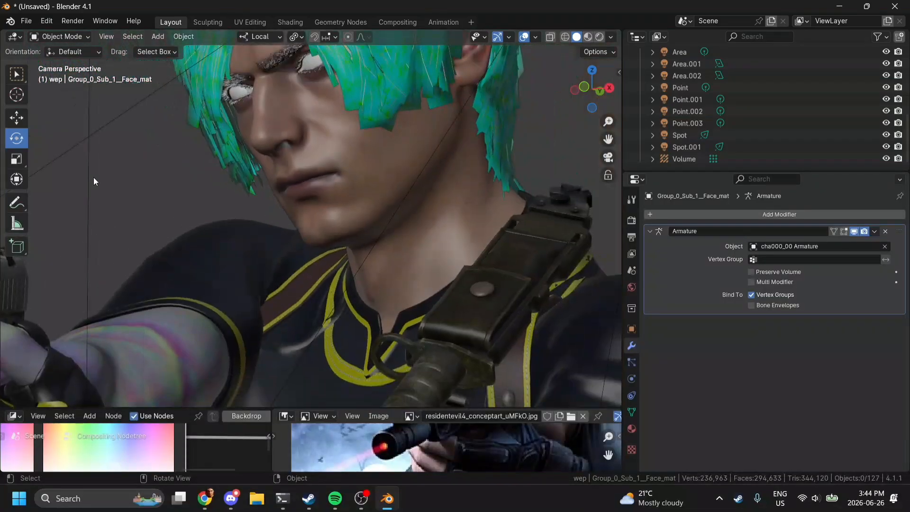
{"action": "scroll", "coordinate": [94, 177], "scroll_direction": "down", "scroll_amount": 2}
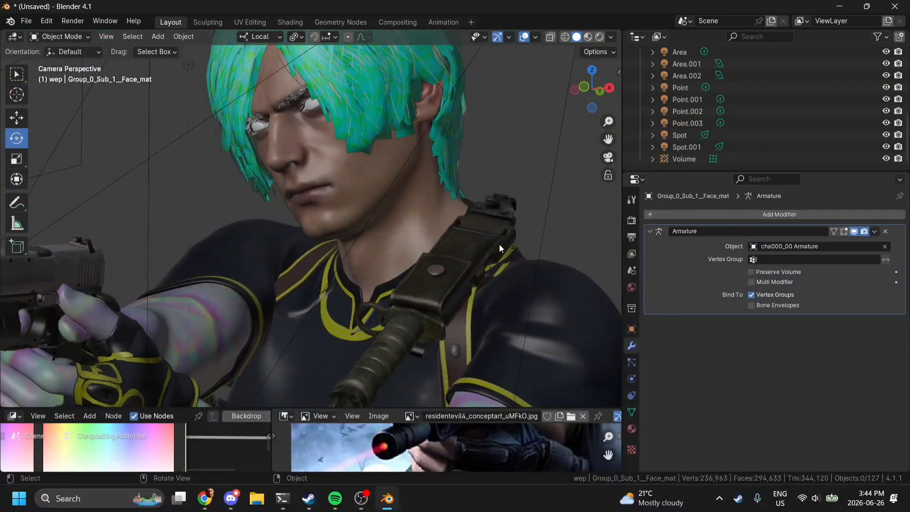
- Select the glove together with the shirt and related outfit pieces, and join them all into the glove mesh
{"action": "left_click_drag", "start_coordinate": [608, 139], "coordinate": [151, 351]}
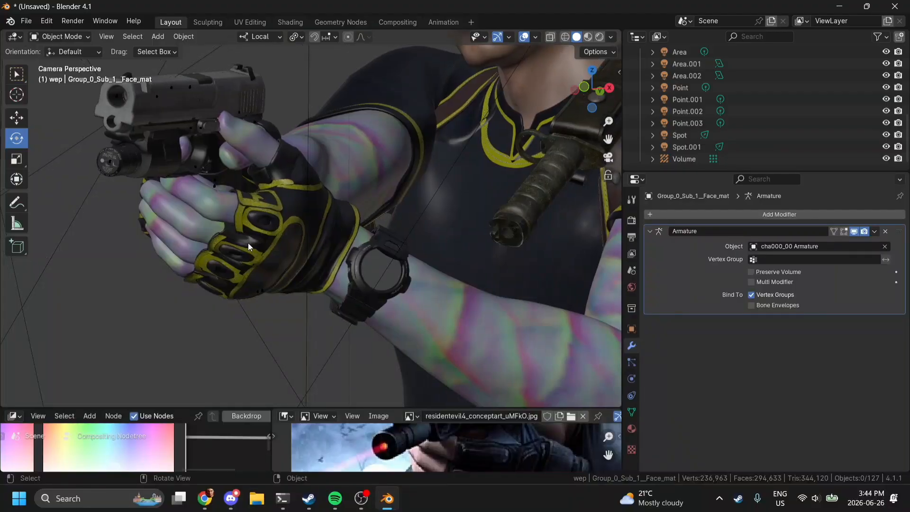
{"action": "left_click", "coordinate": [249, 243]}
{"action": "scroll", "coordinate": [249, 242], "scroll_direction": "up", "scroll_amount": 2}
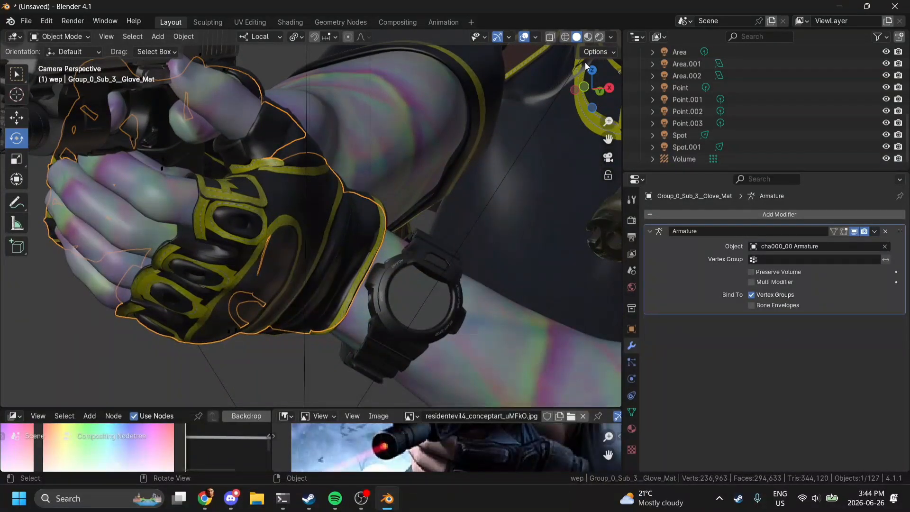
{"action": "left_click_drag", "start_coordinate": [589, 81], "coordinate": [591, 96]}
{"action": "scroll", "coordinate": [533, 151], "scroll_direction": "up", "scroll_amount": 10}
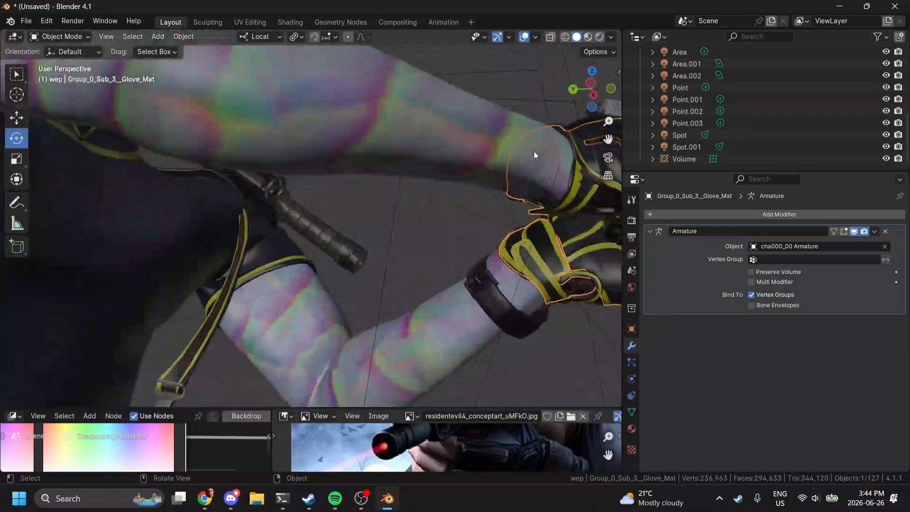
{"action": "left_click_drag", "start_coordinate": [608, 139], "coordinate": [486, 201]}
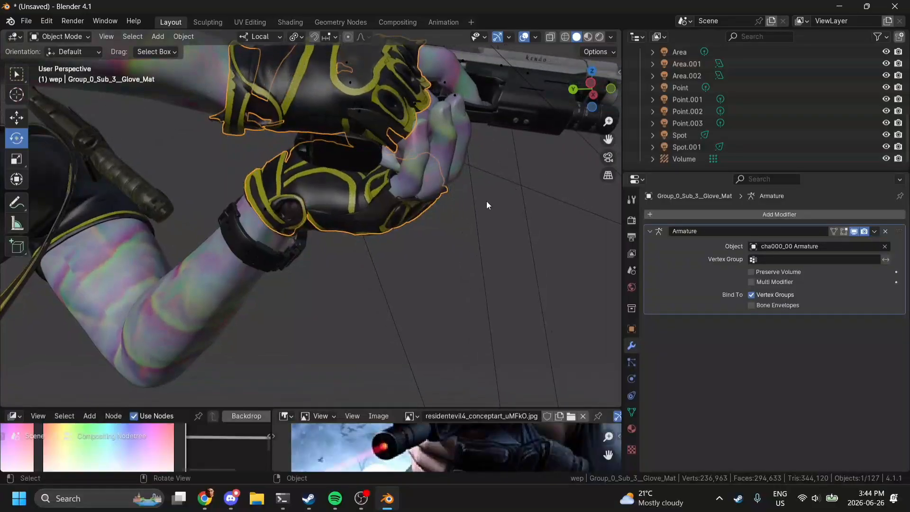
{"action": "left_click_drag", "start_coordinate": [346, 220], "coordinate": [374, 220]}
{"action": "scroll", "coordinate": [374, 220], "scroll_direction": "up", "scroll_amount": 2}
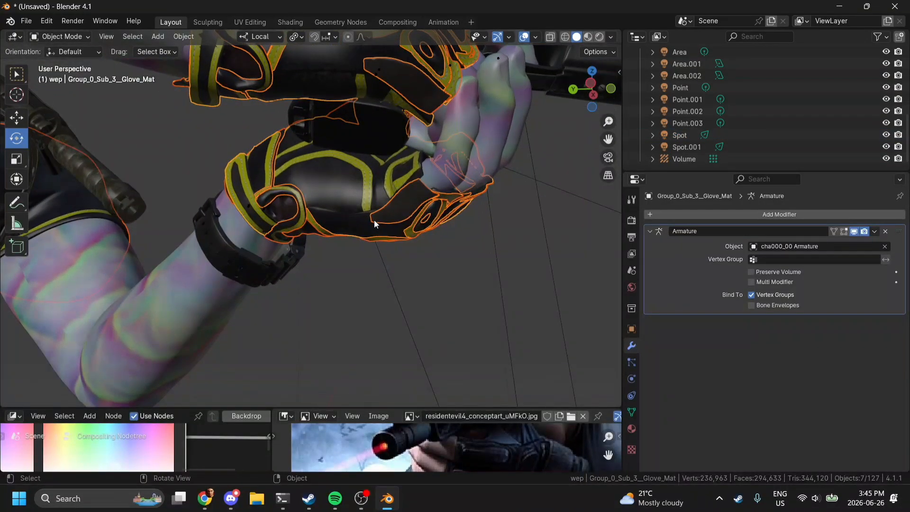
{"action": "key", "text": "ctrl+j"}
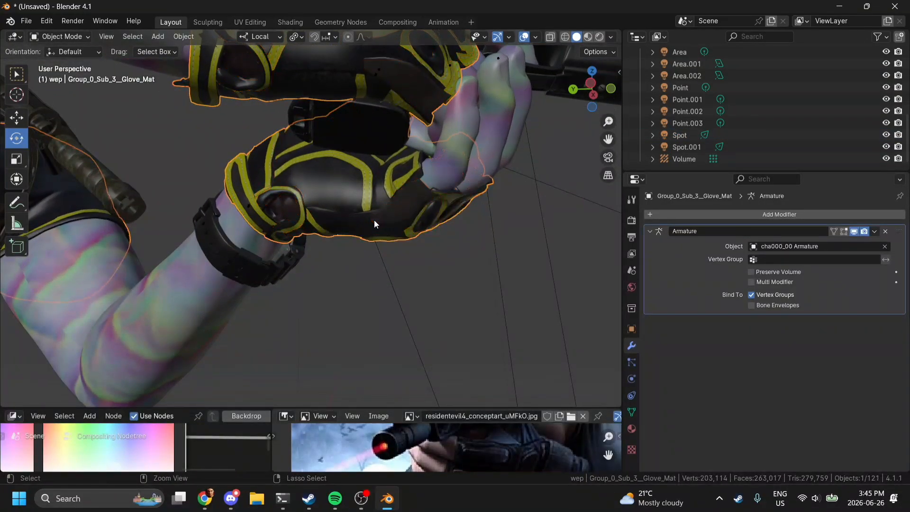
- Put the glove mesh into Sculpt Mode with the Draw brush and make its Key 1 shape key active
{"action": "left_click", "coordinate": [608, 158]}
{"action": "key", "text": "ctrl+Tab"}
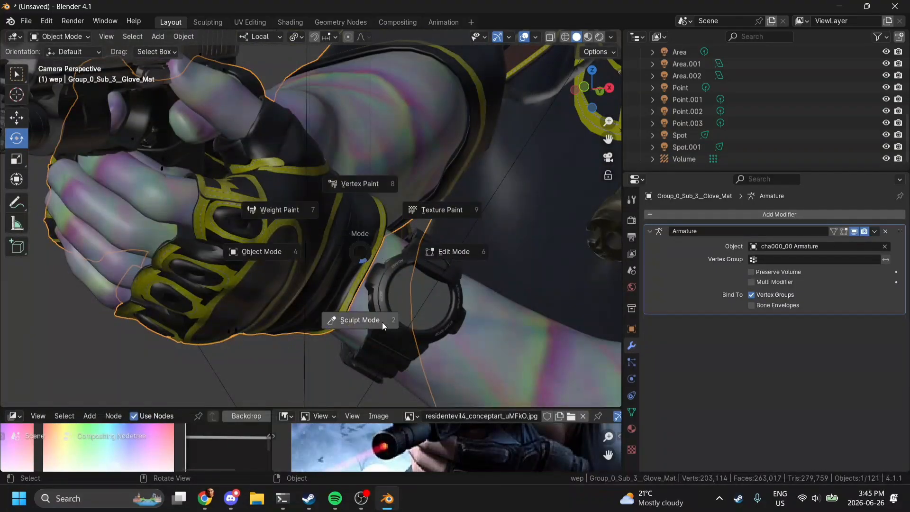
{"action": "left_click", "coordinate": [382, 322]}
{"action": "scroll", "coordinate": [209, 226], "scroll_direction": "up", "scroll_amount": 5}
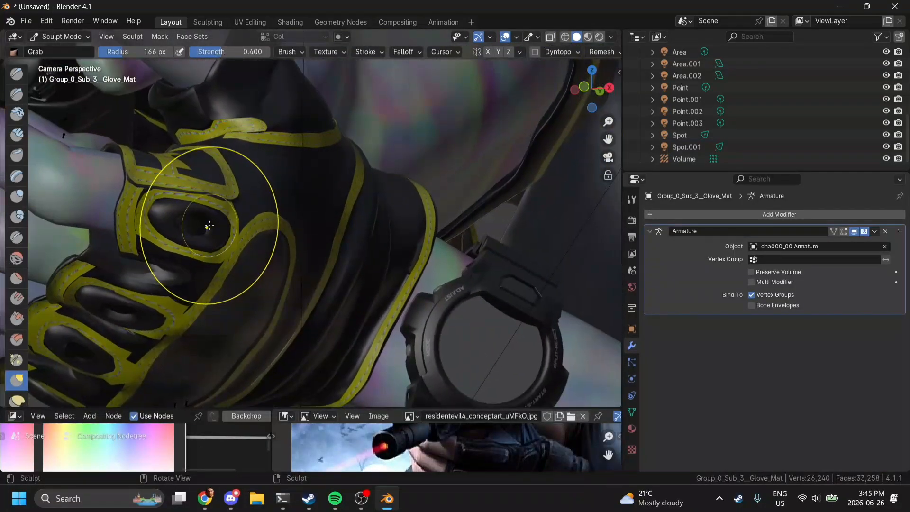
{"action": "mouse_move", "coordinate": [608, 138]}
{"action": "left_mouse_down"}
{"action": "mouse_move", "coordinate": [663, 138]}
{"action": "mouse_move", "coordinate": [690, 164]}
{"action": "left_mouse_up"}
{"action": "scroll", "coordinate": [405, 222], "scroll_direction": "up", "scroll_amount": 4}
{"action": "key", "text": "x"}
{"action": "mouse_move", "coordinate": [356, 224]}
{"action": "left_mouse_down"}
{"action": "mouse_move", "coordinate": [301, 211]}
{"action": "mouse_move", "coordinate": [355, 234]}
{"action": "left_mouse_up"}
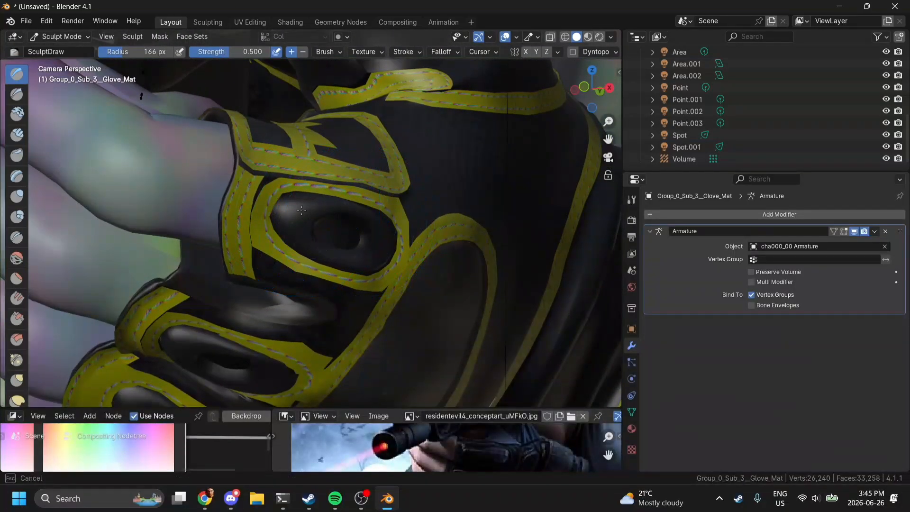
{"action": "left_click", "coordinate": [631, 412]}
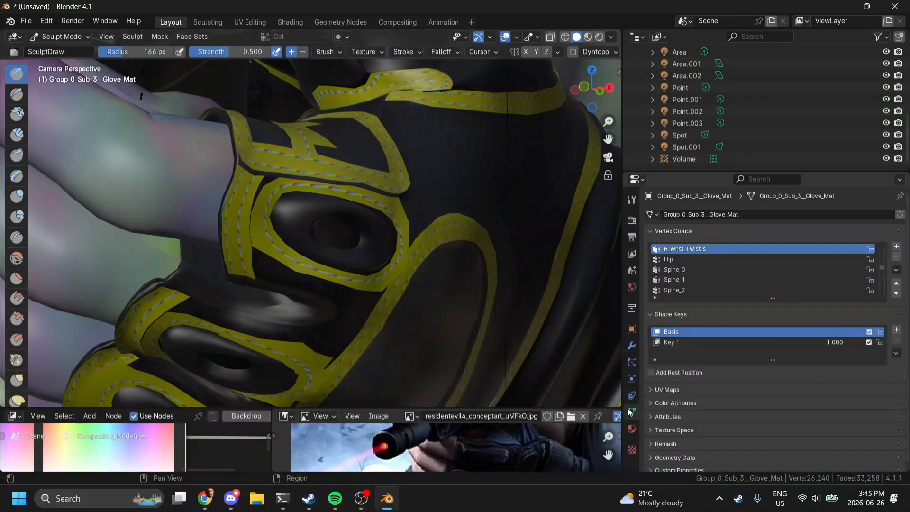
{"action": "left_click", "coordinate": [778, 342]}
- Sculpt the glove's lower knuckle pads with the Draw brush on Key 1, and return to Object Mode
{"action": "mouse_move", "coordinate": [305, 223]}
{"action": "left_mouse_down"}
{"action": "mouse_move", "coordinate": [244, 264]}
{"action": "mouse_move", "coordinate": [391, 248]}
{"action": "mouse_move", "coordinate": [327, 227]}
{"action": "mouse_move", "coordinate": [372, 223]}
{"action": "mouse_move", "coordinate": [243, 341]}
{"action": "mouse_move", "coordinate": [332, 402]}
{"action": "left_mouse_up"}
{"action": "left_click_drag", "start_coordinate": [608, 139], "coordinate": [735, 0]}
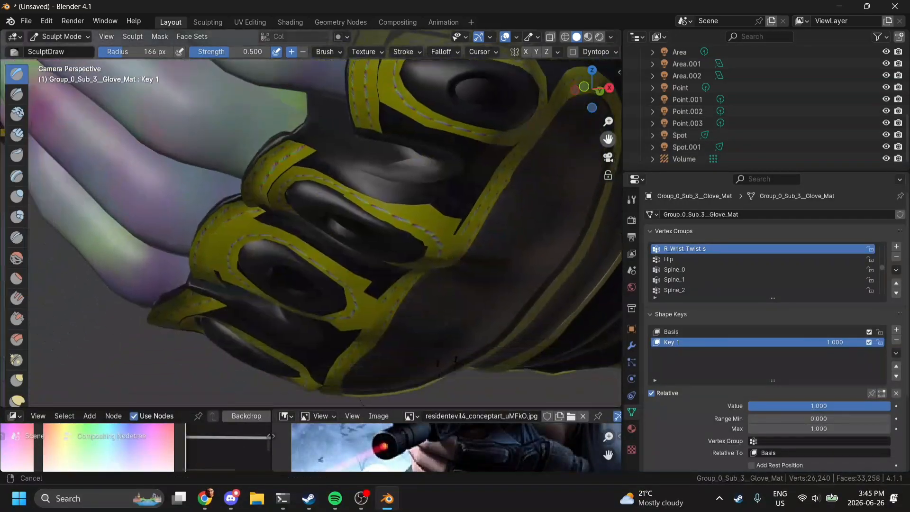
{"action": "left_click_drag", "start_coordinate": [604, 178], "coordinate": [616, 163]}
{"action": "scroll", "coordinate": [238, 318], "scroll_direction": "up", "scroll_amount": 1}
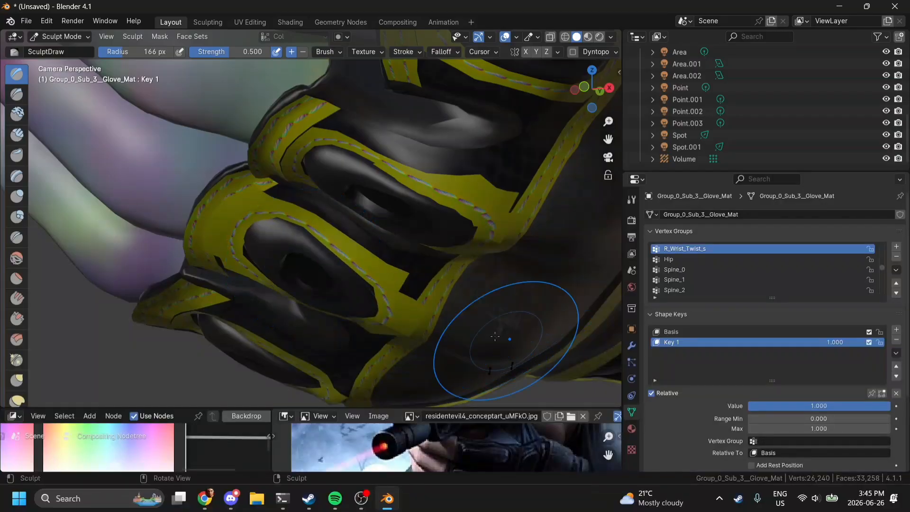
{"action": "scroll", "coordinate": [416, 298], "scroll_direction": "down", "scroll_amount": 1}
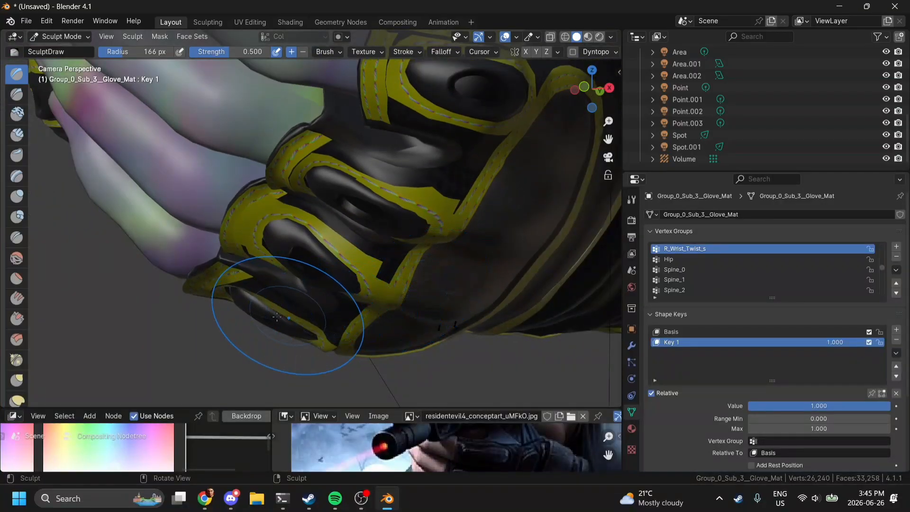
{"action": "left_click_drag", "start_coordinate": [265, 311], "coordinate": [363, 342]}
{"action": "scroll", "coordinate": [448, 428], "scroll_direction": "down", "scroll_amount": 3}
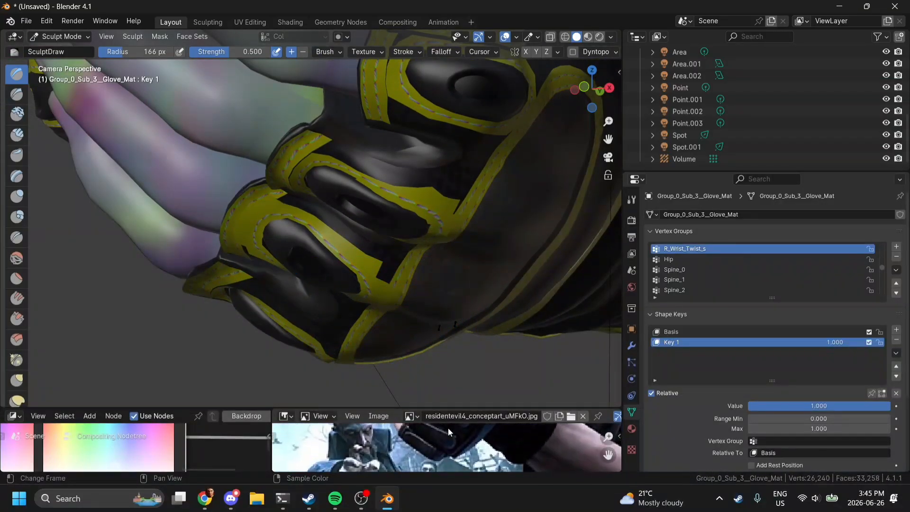
{"action": "scroll", "coordinate": [448, 428], "scroll_direction": "down", "scroll_amount": 2}
{"action": "scroll", "coordinate": [524, 249], "scroll_direction": "down", "scroll_amount": 3}
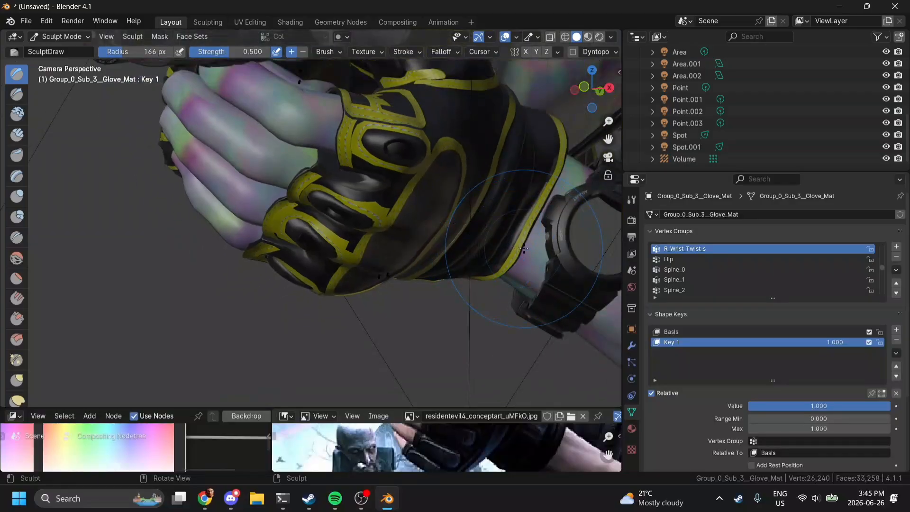
{"action": "scroll", "coordinate": [524, 248], "scroll_direction": "down", "scroll_amount": 4}
{"action": "key", "text": "ctrl+Tab"}
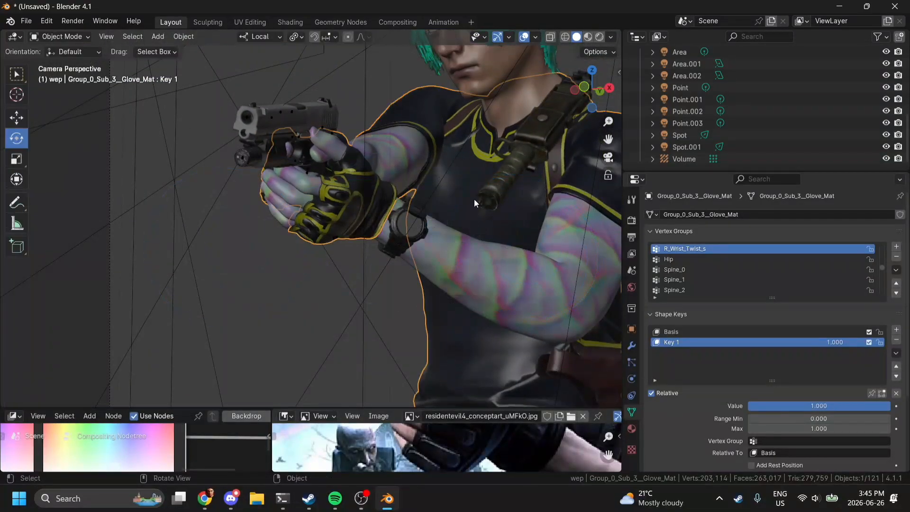
- Show the camera view in rendered shading with viewport overlays hidden, and clear the selection
{"action": "scroll", "coordinate": [474, 203], "scroll_direction": "down", "scroll_amount": 3}
{"action": "left_click", "coordinate": [361, 307]}
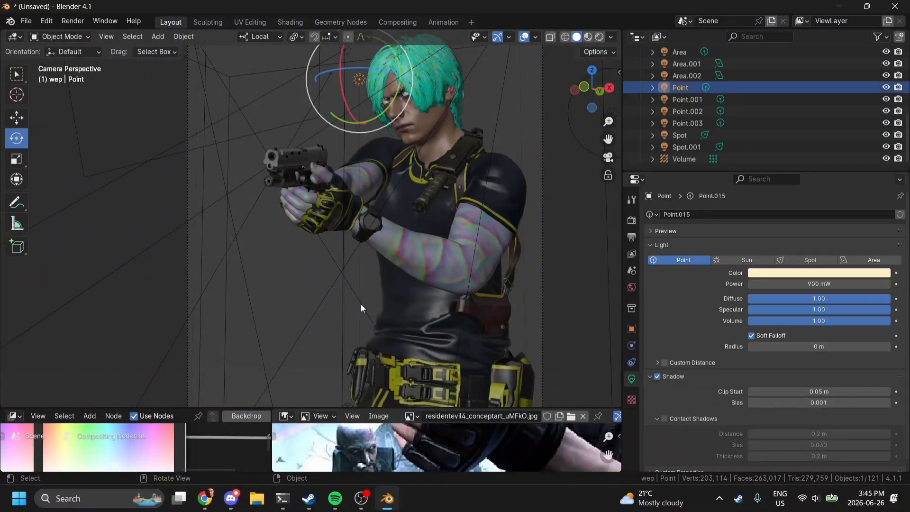
{"action": "left_click", "coordinate": [600, 36]}
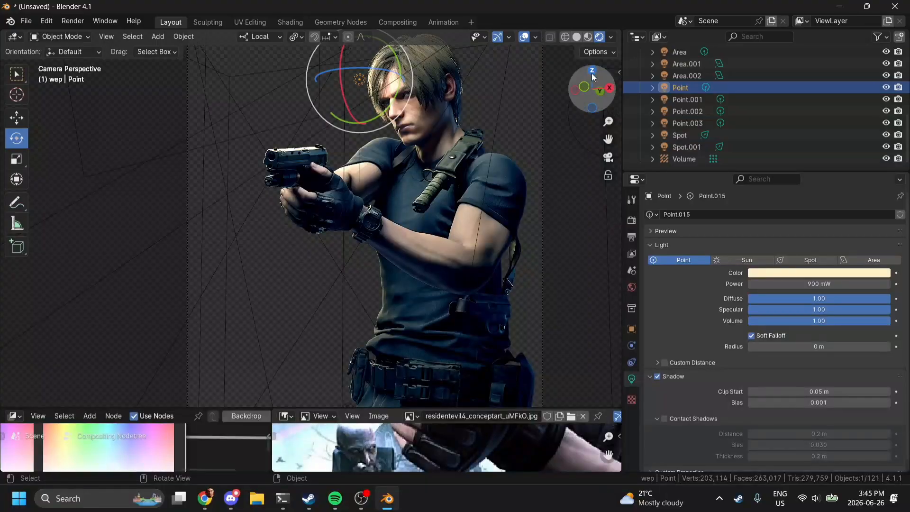
{"action": "mouse_move", "coordinate": [593, 67]}
{"action": "left_mouse_down"}
{"action": "mouse_move", "coordinate": [568, 76]}
{"action": "mouse_move", "coordinate": [536, 114]}
{"action": "mouse_move", "coordinate": [592, 87]}
{"action": "left_mouse_up"}
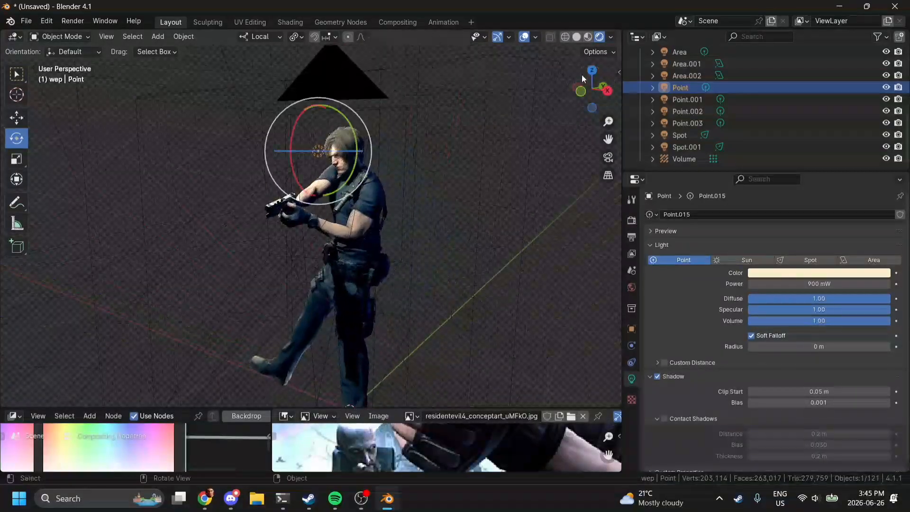
{"action": "left_click", "coordinate": [609, 156]}
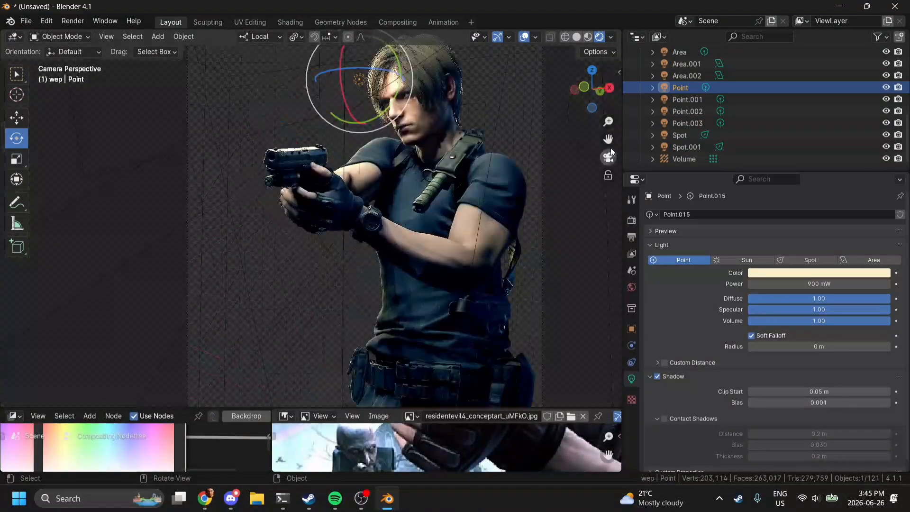
{"action": "left_click", "coordinate": [522, 39]}
{"action": "left_click", "coordinate": [530, 109]}
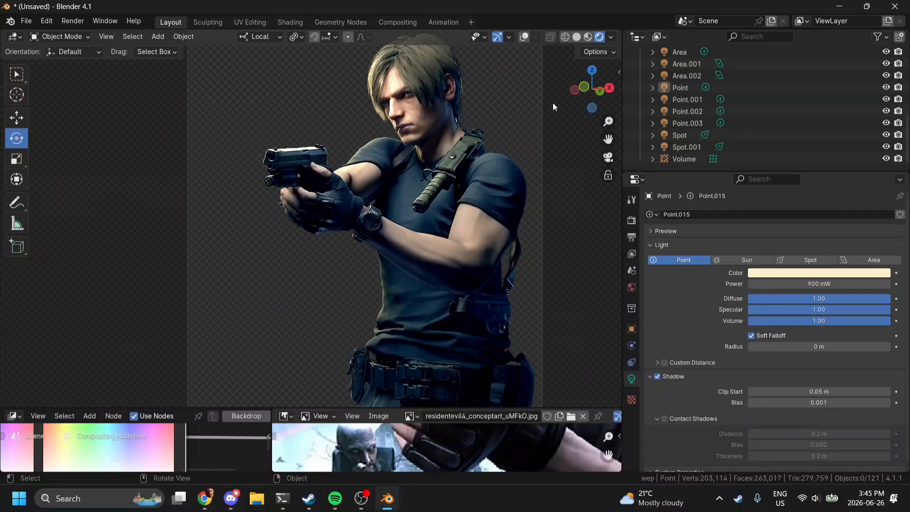
- Add a point light to the light collection and raise it about 2.03 m, just above the character's head
{"action": "left_click", "coordinate": [583, 92]}
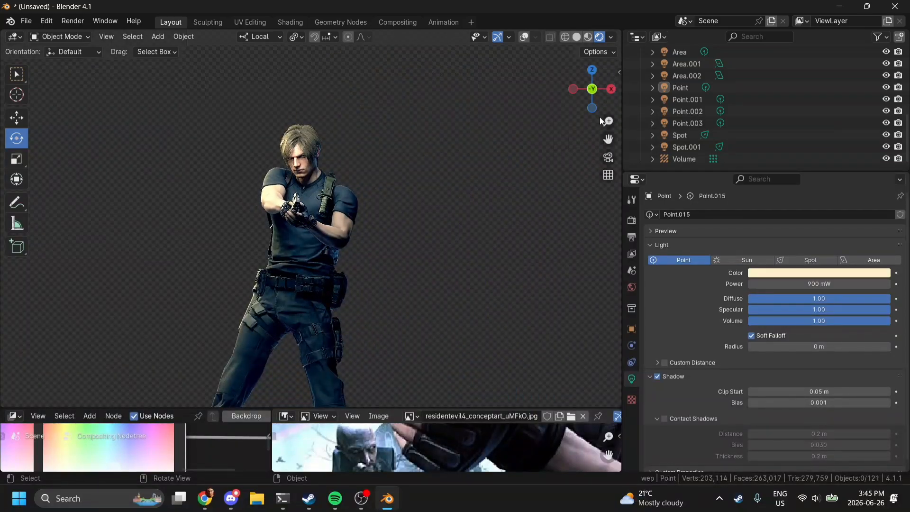
{"action": "scroll", "coordinate": [695, 104], "scroll_direction": "up", "scroll_amount": 5}
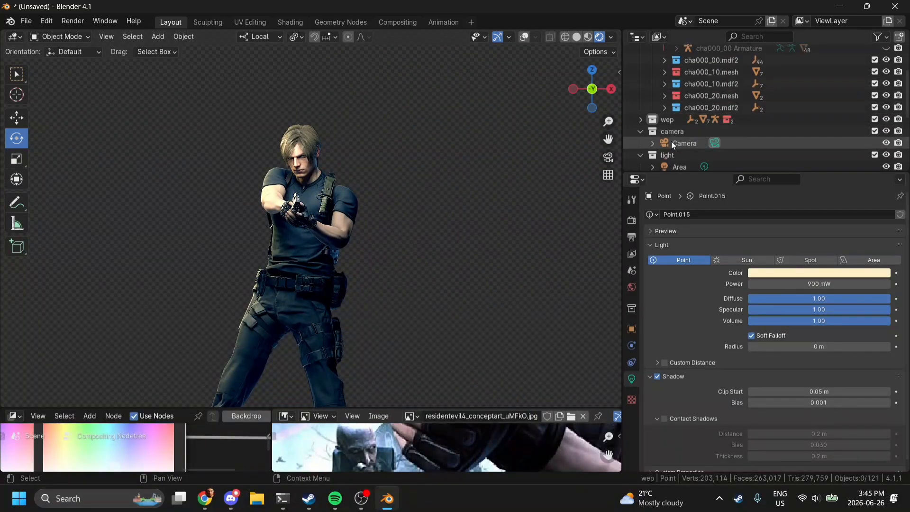
{"action": "left_click", "coordinate": [664, 155]}
{"action": "left_click", "coordinate": [573, 89]}
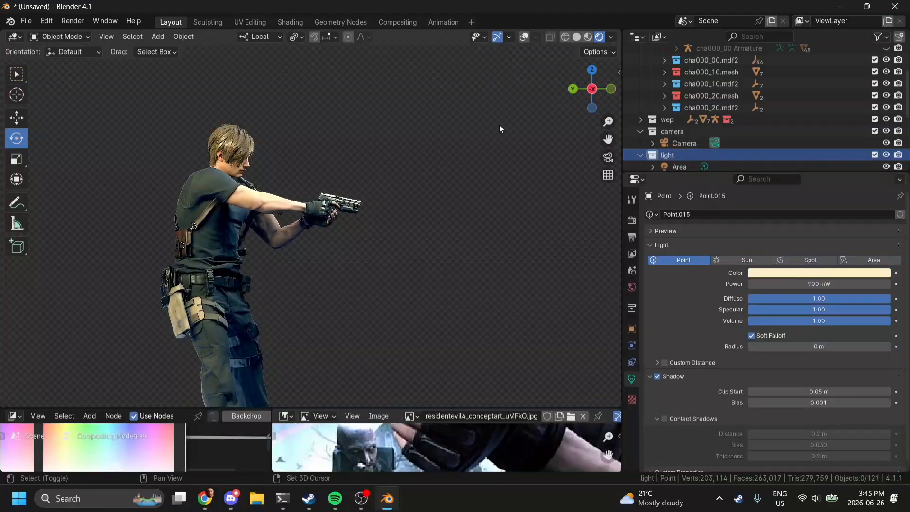
{"action": "key", "text": "shift+a"}
{"action": "mouse_move", "coordinate": [467, 281]}
{"action": "left_click", "coordinate": [550, 279]}
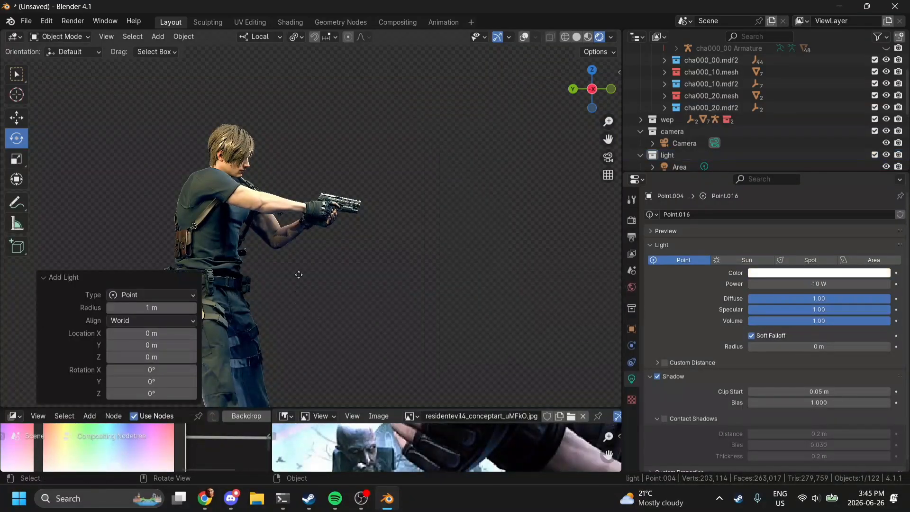
{"action": "key", "text": "g"}
{"action": "left_click", "coordinate": [335, 280]}
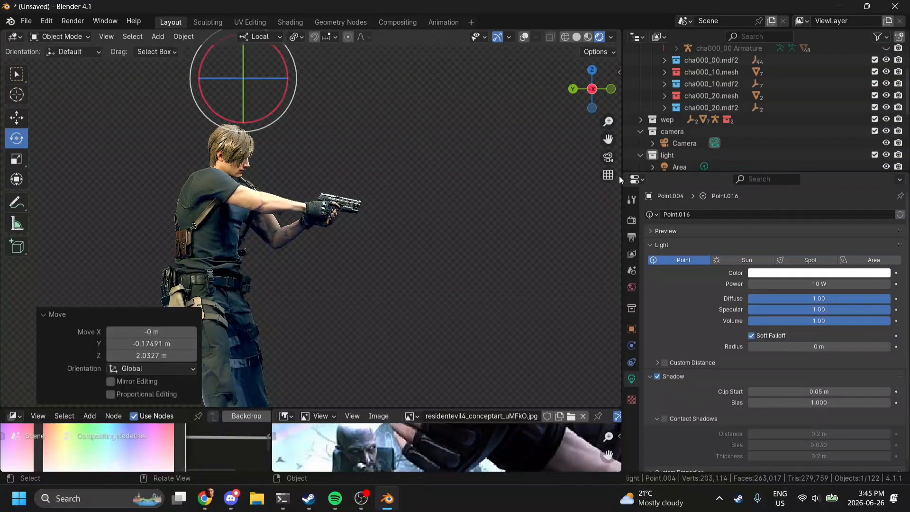
- Lower the new light slightly in the camera view, and shift it about -0.22 m in Y and -0.09 m in Z from the side
{"action": "left_click", "coordinate": [610, 160]}
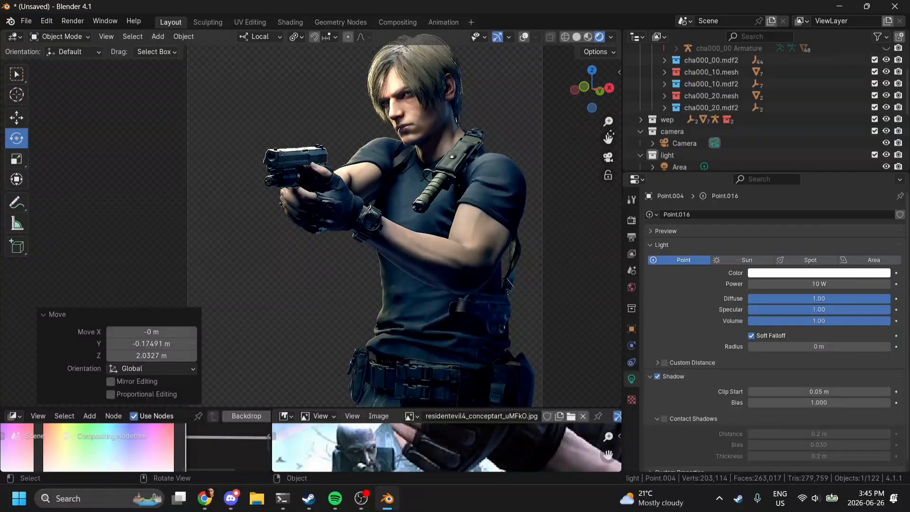
{"action": "left_click_drag", "start_coordinate": [610, 135], "coordinate": [581, 317]}
{"action": "scroll", "coordinate": [469, 187], "scroll_direction": "up", "scroll_amount": 5}
{"action": "key", "text": "g"}
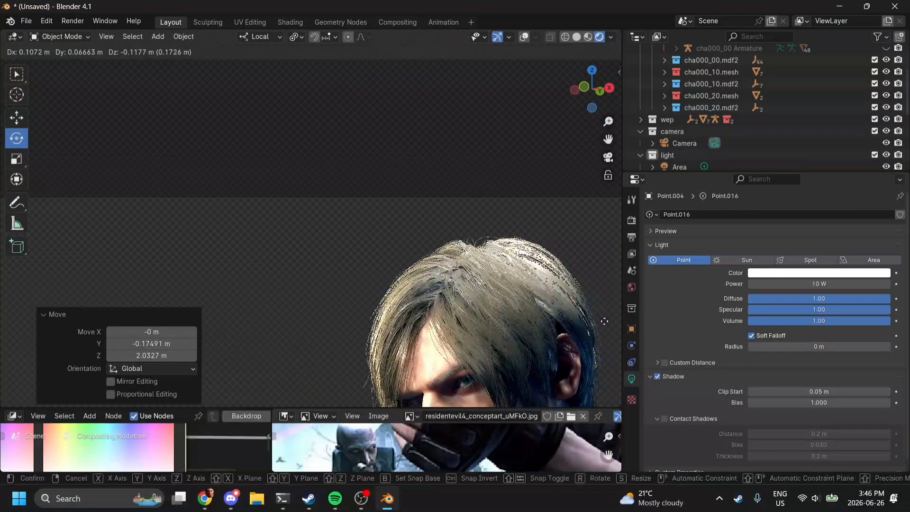
{"action": "left_click", "coordinate": [557, 213]}
{"action": "left_click", "coordinate": [609, 89]}
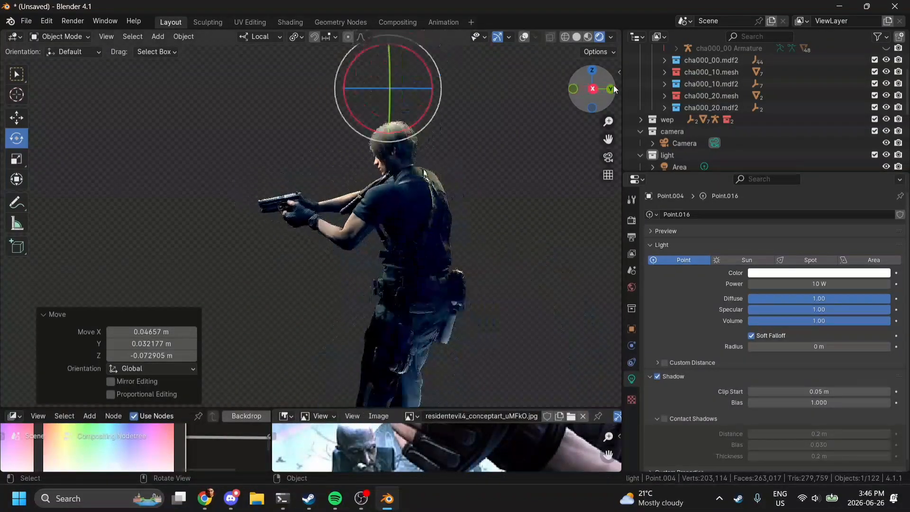
{"action": "key", "text": "g"}
{"action": "left_click", "coordinate": [504, 169]}
{"action": "key", "text": "KP_0"}
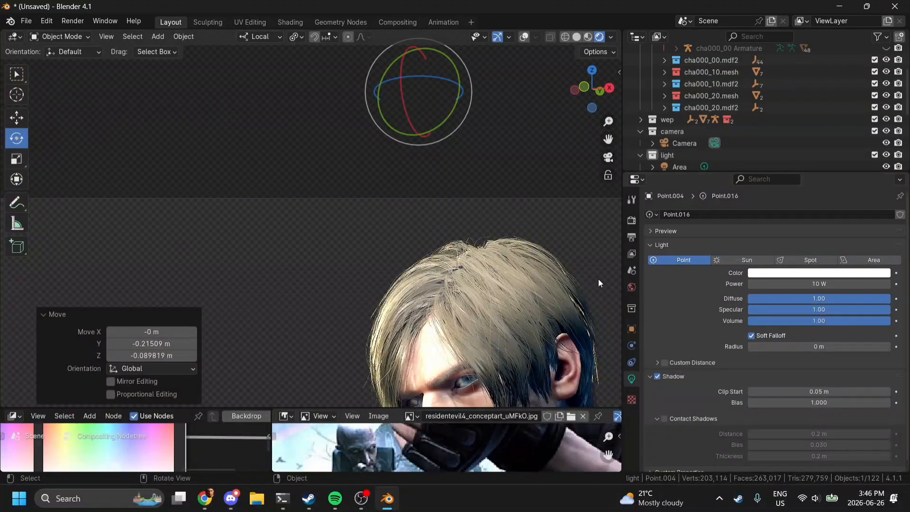
{"action": "scroll", "coordinate": [598, 279], "scroll_direction": "down", "scroll_amount": 2}
- Set the new light's Diffuse to 0 and Power to 8 W, and move it about 0.12 m in X and -0.08 m in Z
{"action": "left_click_drag", "start_coordinate": [819, 298], "coordinate": [748, 298]}
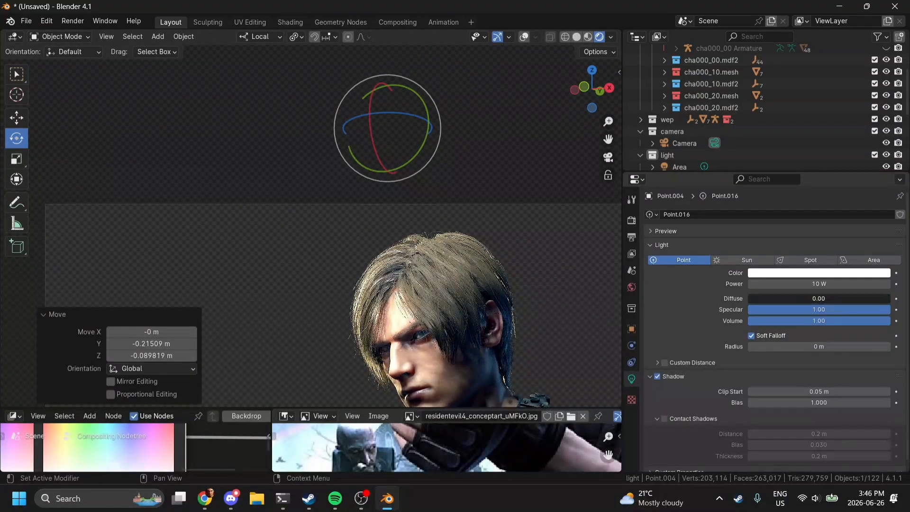
{"action": "key", "text": "g"}
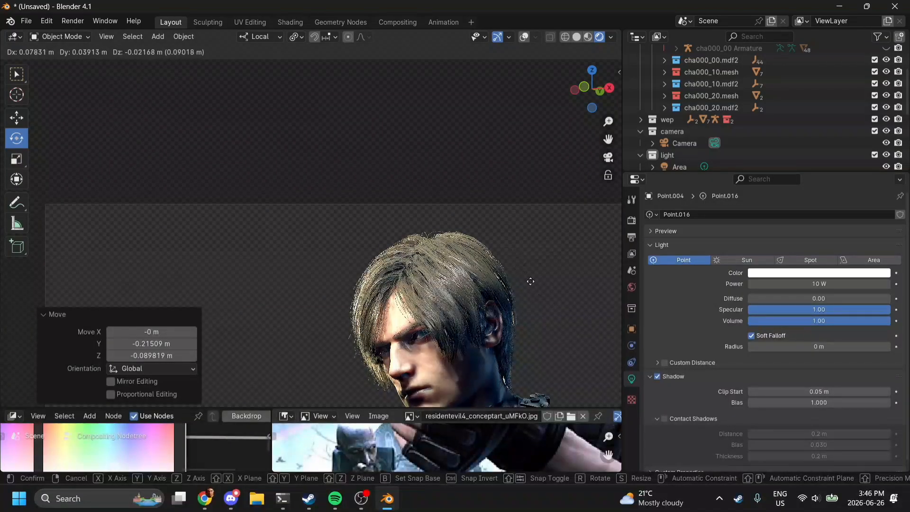
{"action": "left_click", "coordinate": [552, 302]}
{"action": "scroll", "coordinate": [550, 304], "scroll_direction": "down", "scroll_amount": 1}
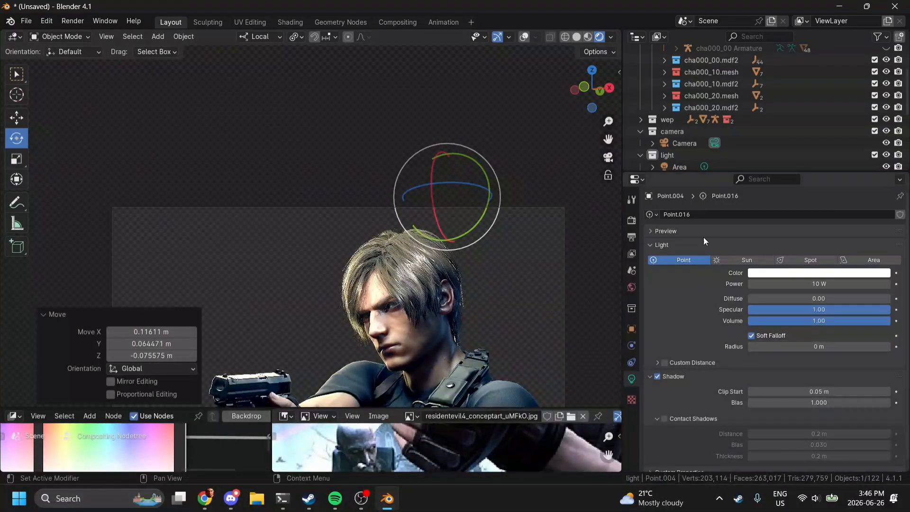
{"action": "mouse_move", "coordinate": [829, 284]}
{"action": "left_mouse_down"}
{"action": "mouse_move", "coordinate": [787, 284]}
{"action": "mouse_move", "coordinate": [811, 284]}
{"action": "left_mouse_up"}
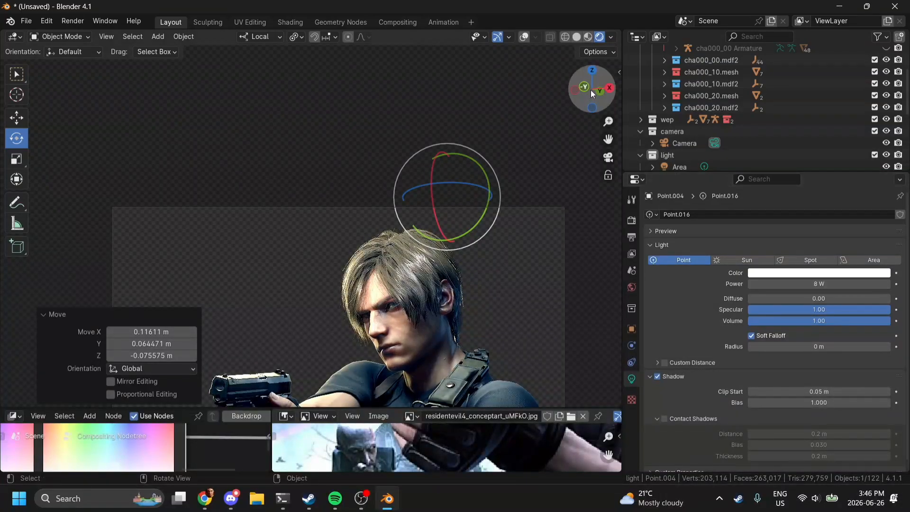
- Duplicate the light about 0.12 m in Y and 0.11 m higher, and nudge the copy about -0.01 m in X and -0.03 m in Z
{"action": "left_click", "coordinate": [614, 87]}
{"action": "scroll", "coordinate": [542, 130], "scroll_direction": "up", "scroll_amount": 3}
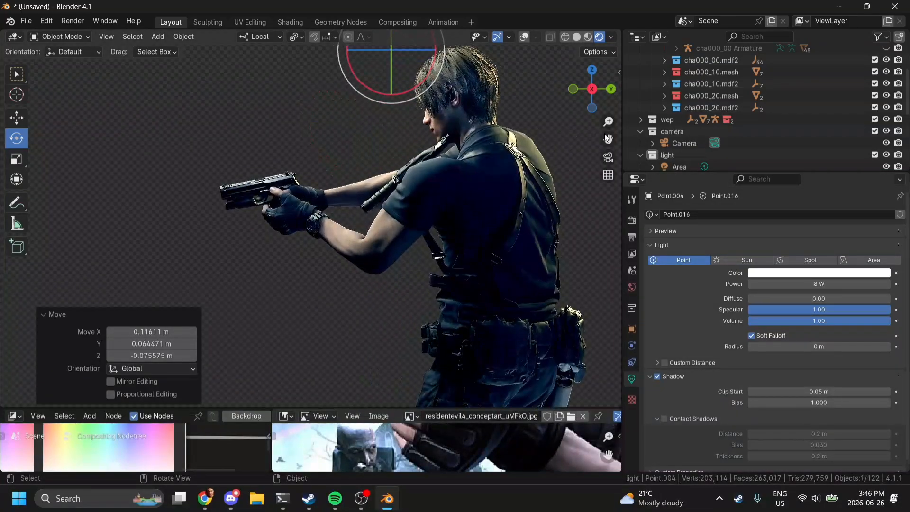
{"action": "left_click_drag", "start_coordinate": [608, 139], "coordinate": [492, 239]}
{"action": "key", "text": "shift+d"}
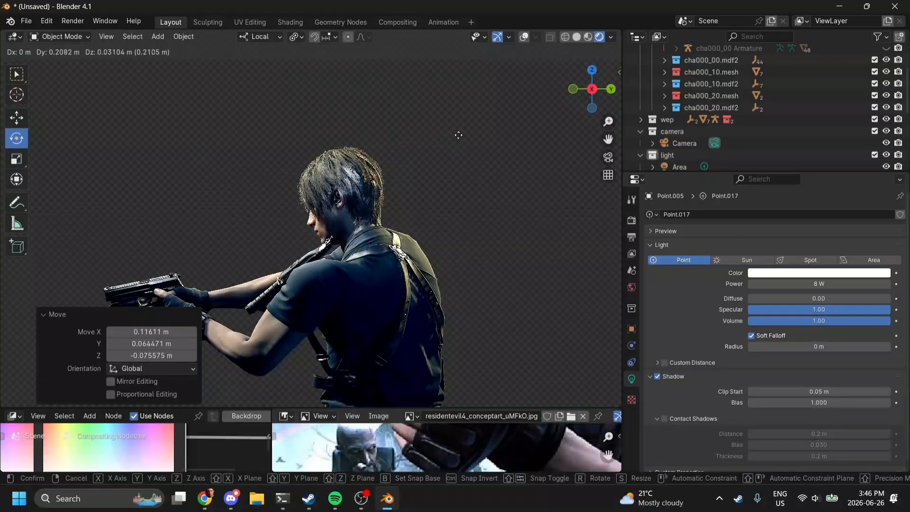
{"action": "left_click", "coordinate": [424, 113]}
{"action": "left_click", "coordinate": [574, 87]}
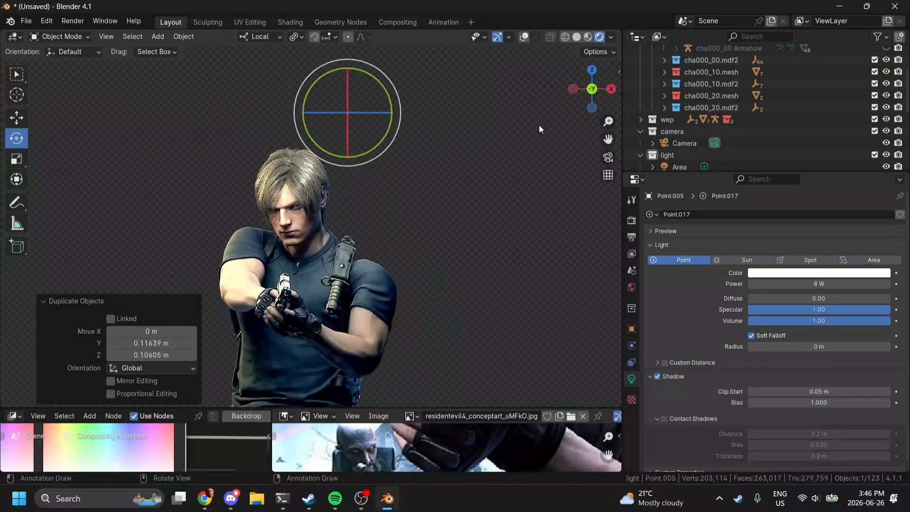
{"action": "scroll", "coordinate": [539, 124], "scroll_direction": "up", "scroll_amount": 3}
{"action": "key", "text": "g"}
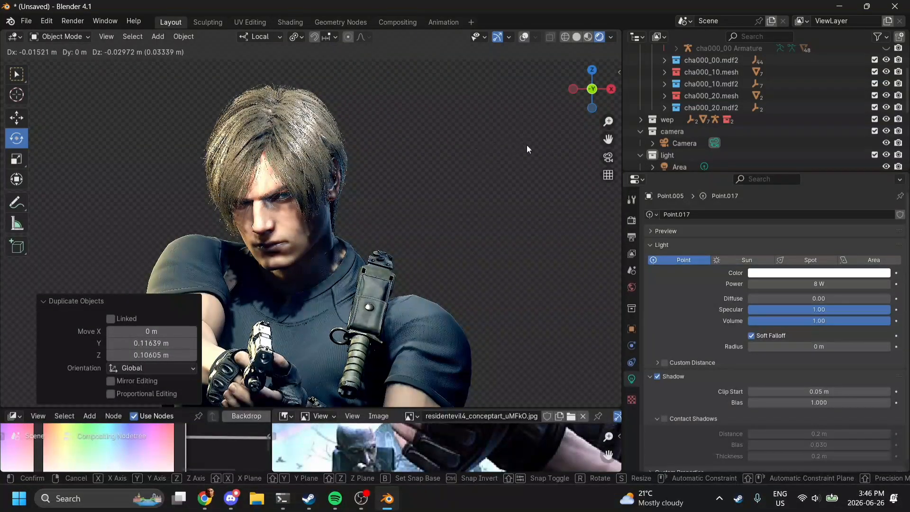
{"action": "left_click", "coordinate": [527, 144]}
- Tint the duplicated point light above the head a pale warm cream while checking the hair in the camera view
{"action": "left_click", "coordinate": [607, 157]}
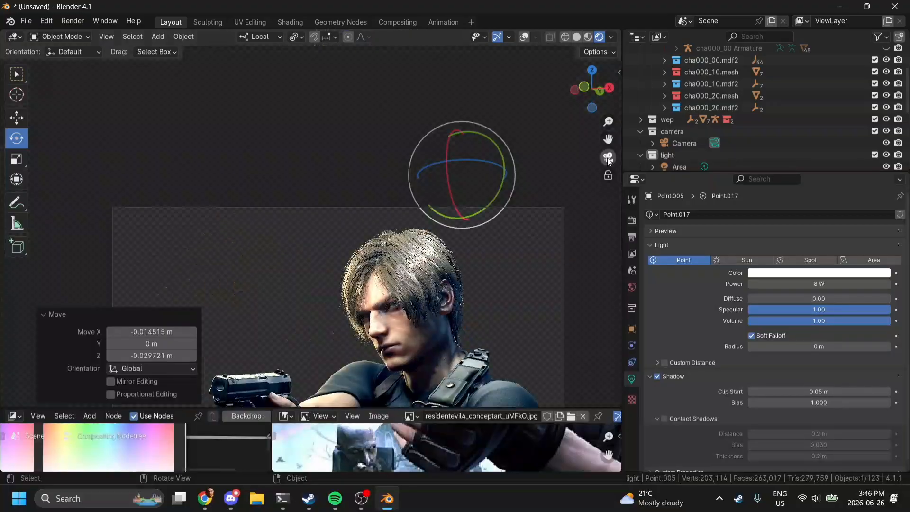
{"action": "scroll", "coordinate": [570, 202], "scroll_direction": "up", "scroll_amount": 2}
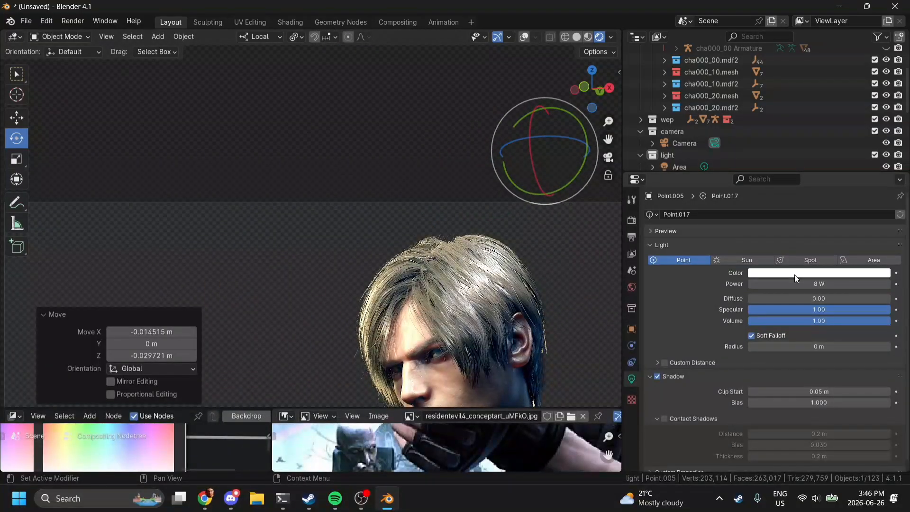
{"action": "left_click", "coordinate": [795, 273]}
{"action": "left_click", "coordinate": [801, 184]}
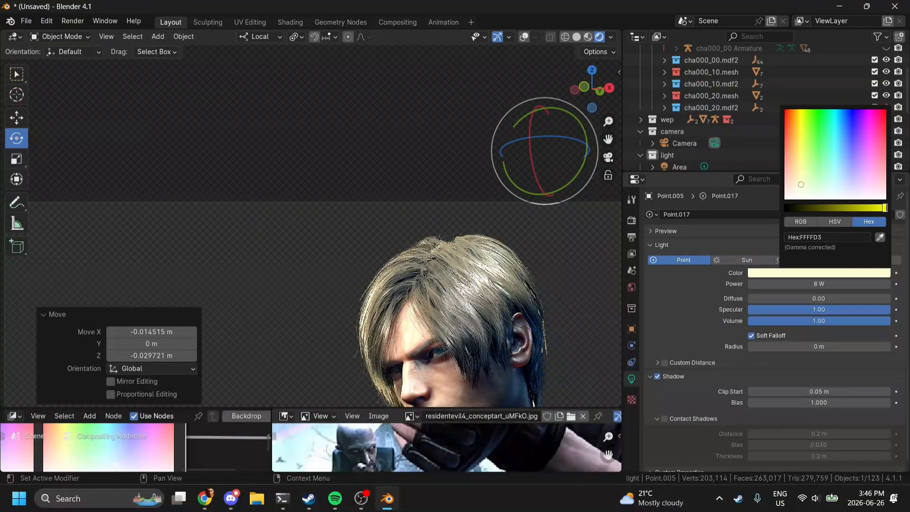
{"action": "left_click_drag", "start_coordinate": [800, 184], "coordinate": [796, 172]}
- Select the Point.004 light and set its colour to a warm yellow, FFDC95
{"action": "scroll", "coordinate": [670, 135], "scroll_direction": "down", "scroll_amount": 5}
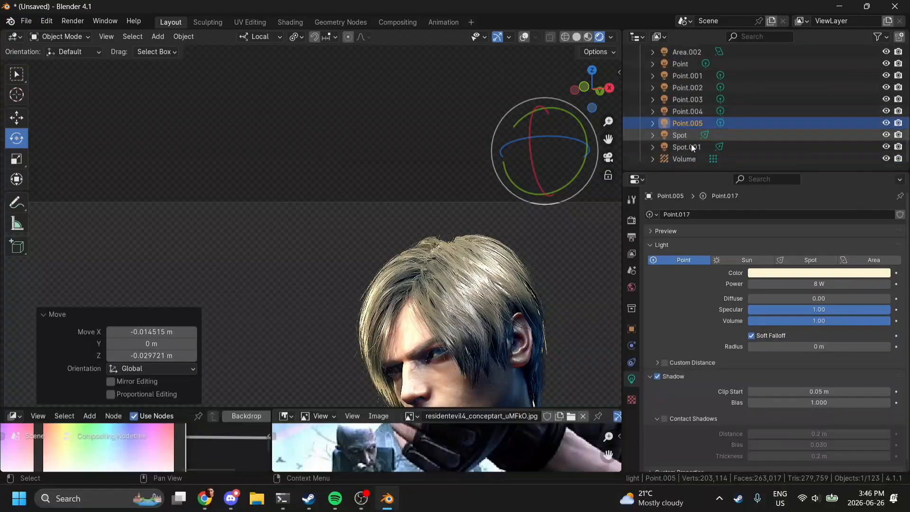
{"action": "left_click", "coordinate": [696, 112]}
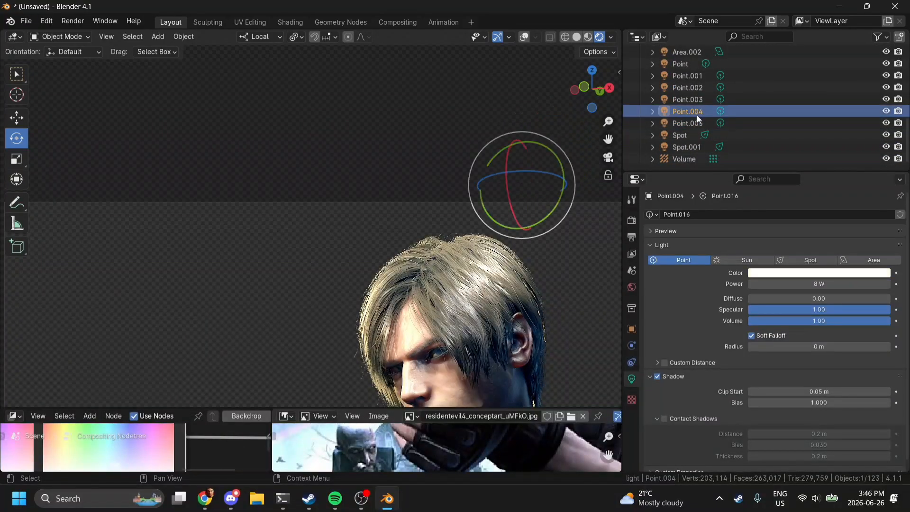
{"action": "left_click", "coordinate": [786, 275]}
{"action": "left_click_drag", "start_coordinate": [801, 185], "coordinate": [795, 163]}
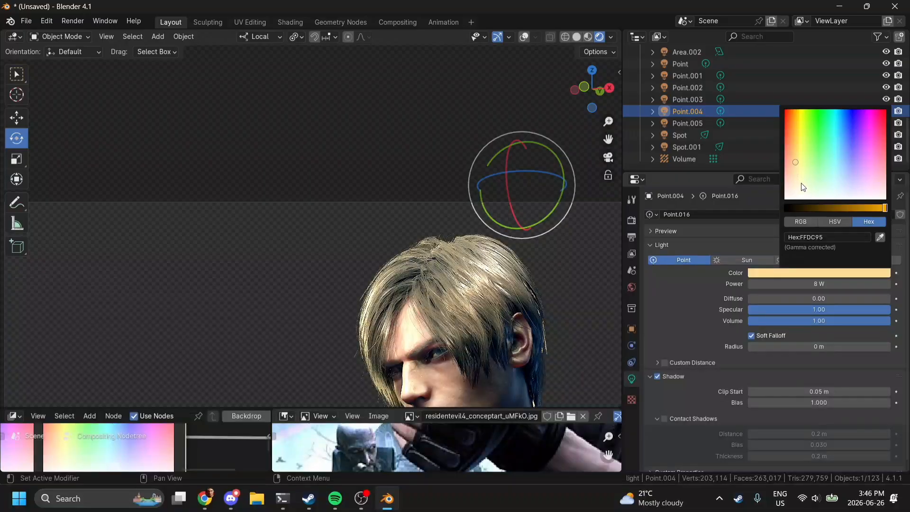
- Deselect the light and compare the whole character in the camera view with the concept art reference image
{"action": "key", "text": "KP_0"}
{"action": "left_click", "coordinate": [533, 161]}
{"action": "scroll", "coordinate": [533, 161], "scroll_direction": "down", "scroll_amount": 3}
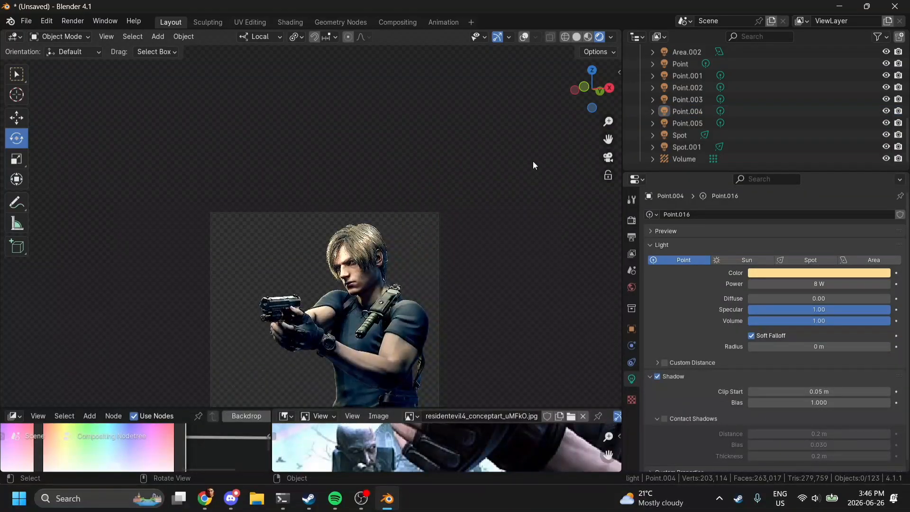
{"action": "right_click", "coordinate": [533, 159]}
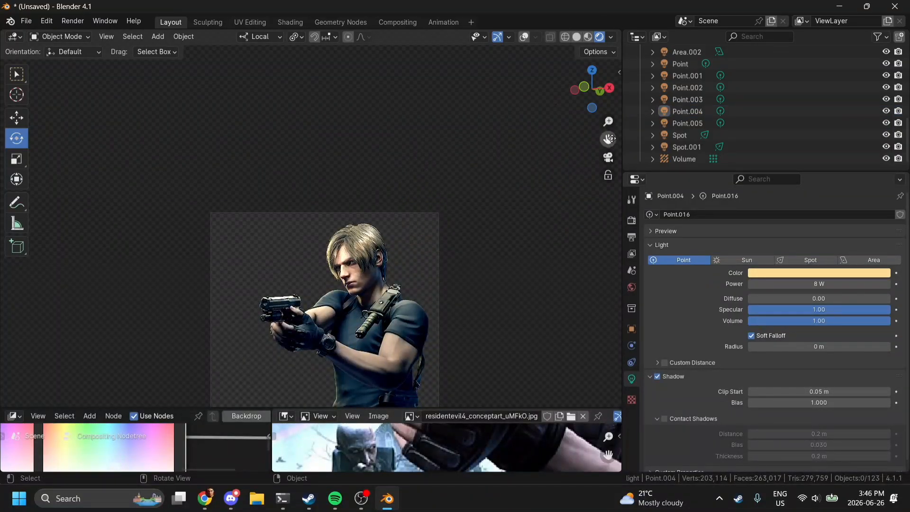
{"action": "left_click_drag", "start_coordinate": [608, 139], "coordinate": [592, 46]}
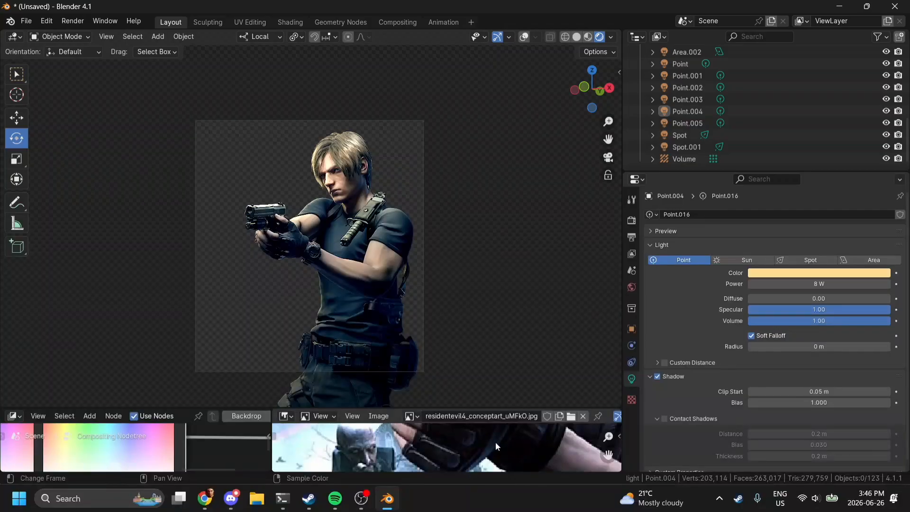
{"action": "scroll", "coordinate": [496, 446], "scroll_direction": "down", "scroll_amount": 5}
{"action": "scroll", "coordinate": [496, 446], "scroll_direction": "right", "scroll_amount": 1}
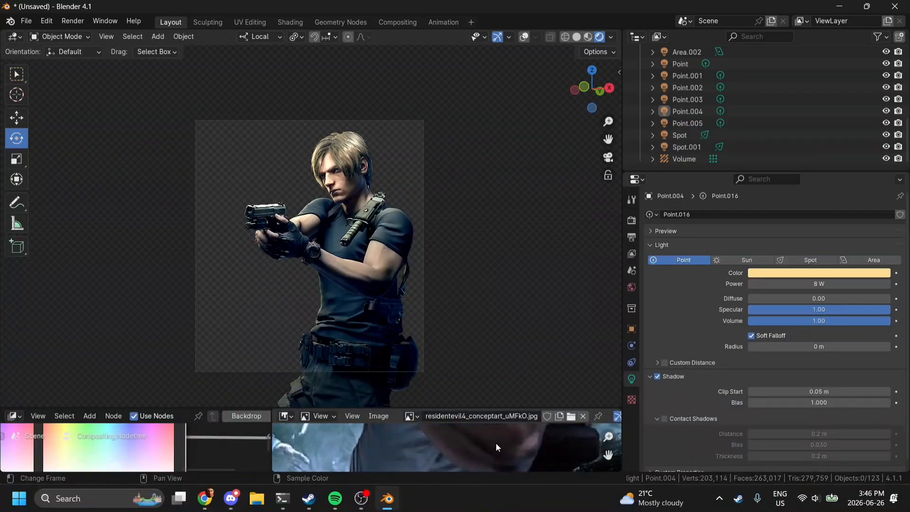
{"action": "scroll", "coordinate": [502, 298], "scroll_direction": "up", "scroll_amount": 2}
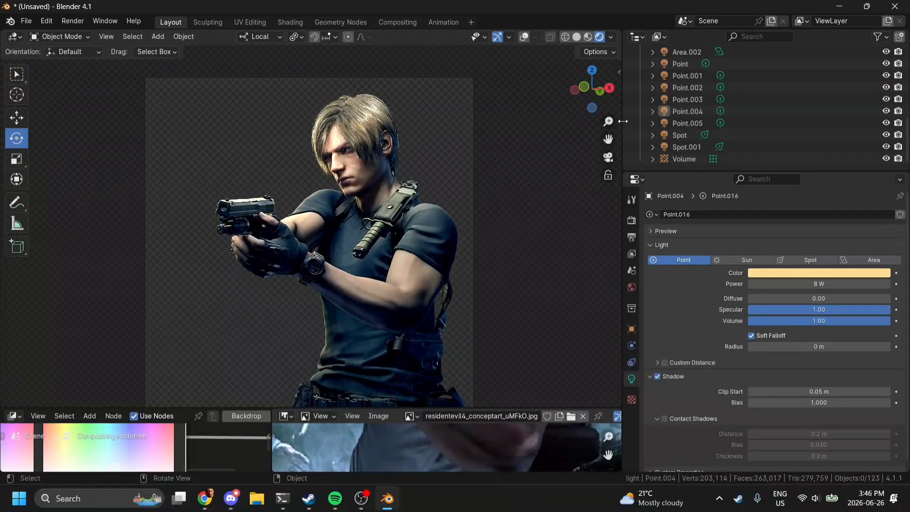
{"action": "scroll", "coordinate": [521, 442], "scroll_direction": "up", "scroll_amount": 5}
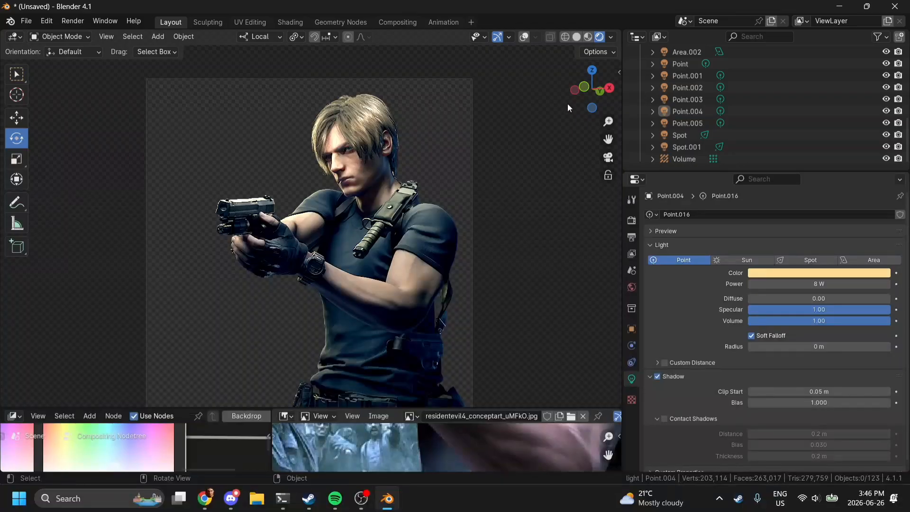
- Add a point light and, from the side view, move it about -0.38 m in Y and 1.02 m in Z
{"action": "left_click", "coordinate": [584, 88]}
{"action": "scroll", "coordinate": [553, 121], "scroll_direction": "down", "scroll_amount": 3}
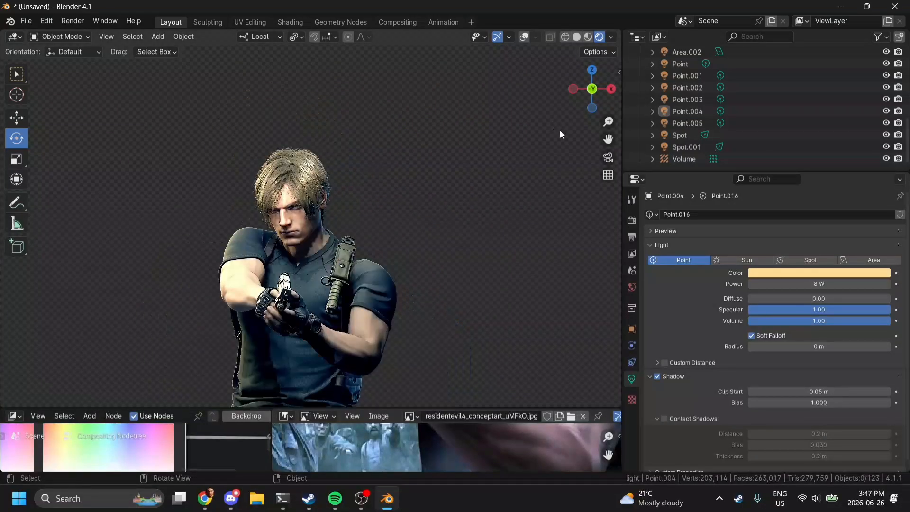
{"action": "left_click", "coordinate": [571, 89]}
{"action": "key", "text": "shift+a"}
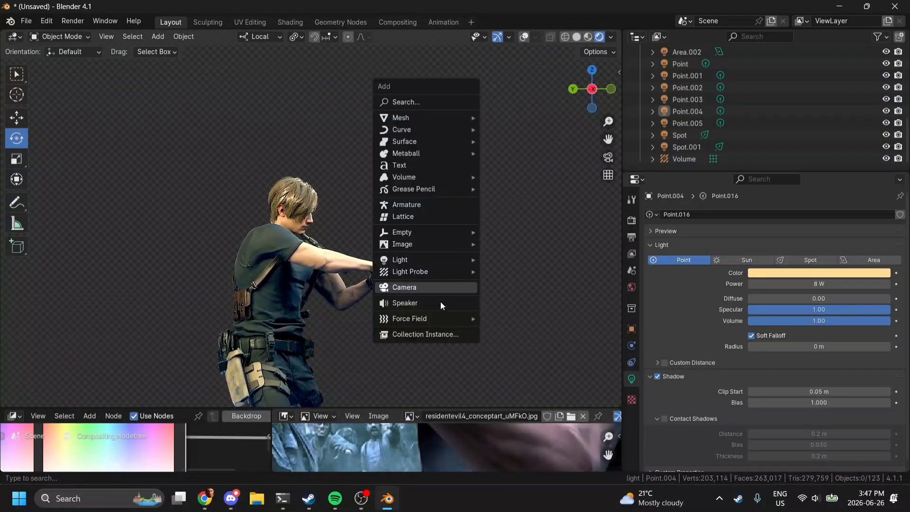
{"action": "mouse_move", "coordinate": [445, 259]}
{"action": "left_click", "coordinate": [530, 262]}
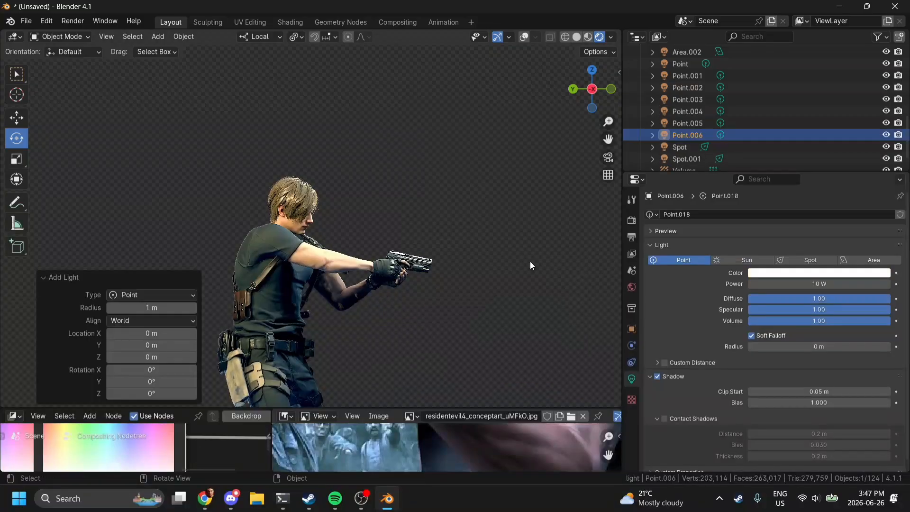
{"action": "key", "text": "g"}
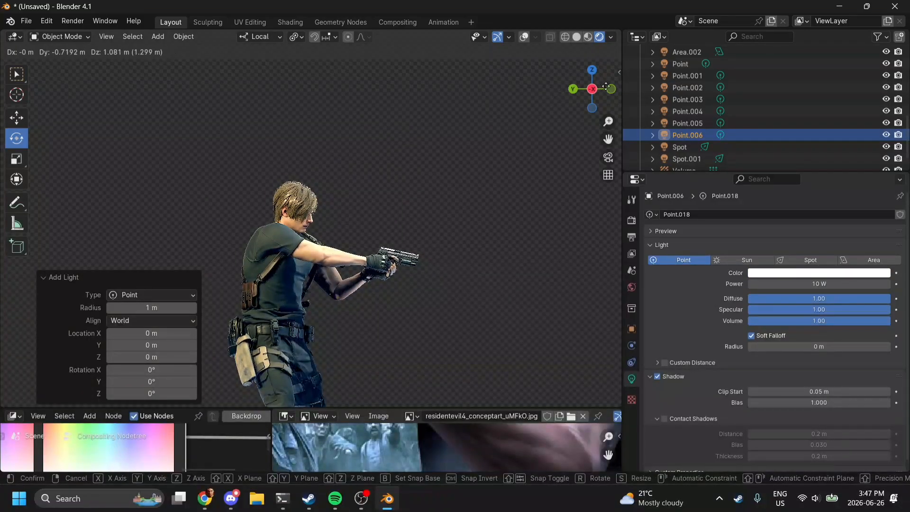
{"action": "left_click", "coordinate": [538, 99]}
- From the front view, shift the new light about 0.26 m in X and -0.17 m in Z
{"action": "left_click", "coordinate": [610, 89]}
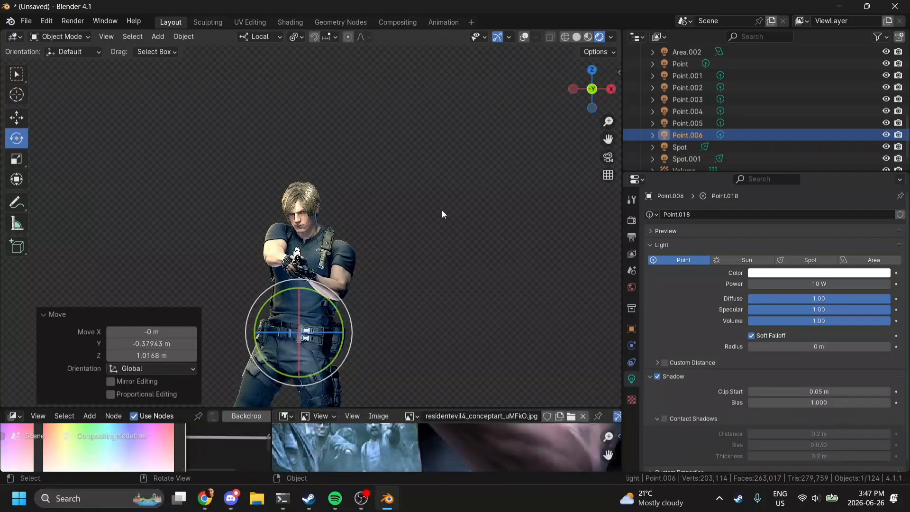
{"action": "scroll", "coordinate": [441, 209], "scroll_direction": "up", "scroll_amount": 2}
{"action": "key", "text": "g"}
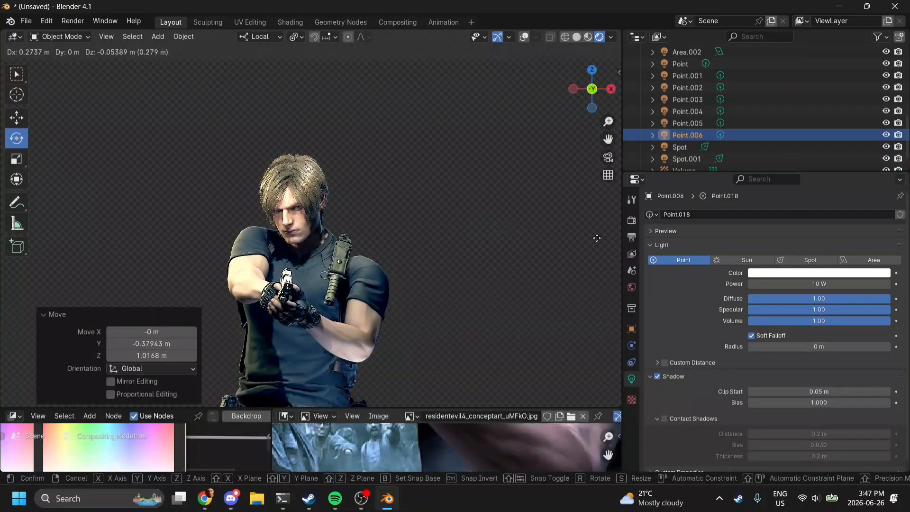
{"action": "left_click", "coordinate": [568, 274]}
- Reduce the new light's Power to 1.5 W and tint its colour a pale warm yellow
{"action": "left_click_drag", "start_coordinate": [815, 288], "coordinate": [799, 287]}
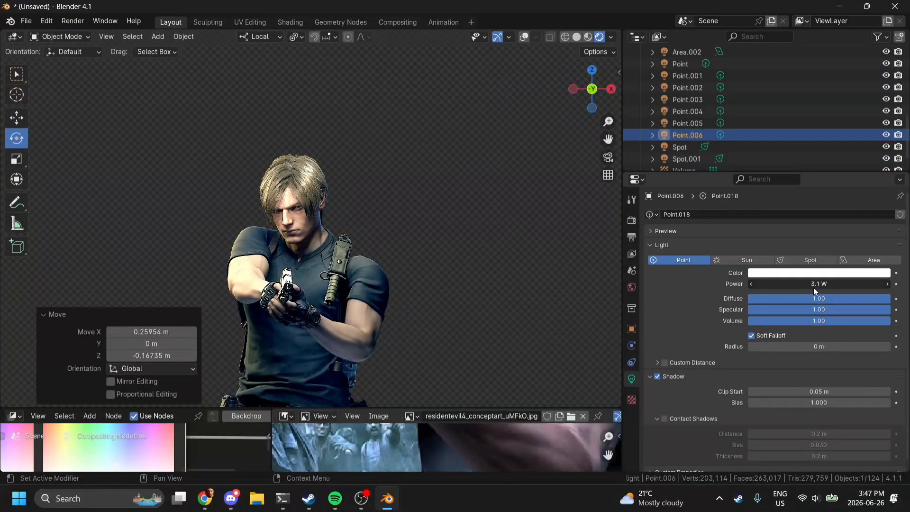
{"action": "left_click", "coordinate": [609, 158]}
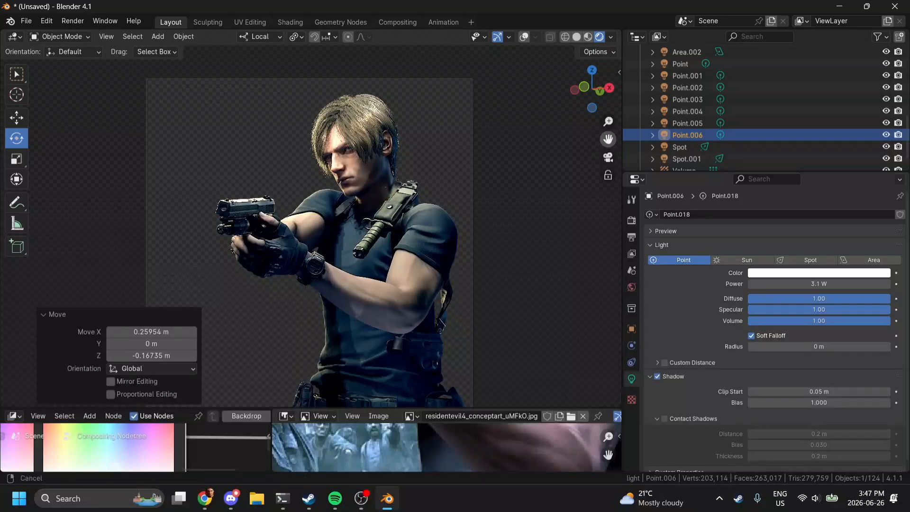
{"action": "middle_click_drag", "start_coordinate": [588, 284], "coordinate": [527, 221], "text": "shift"}
{"action": "left_click", "coordinate": [812, 273]}
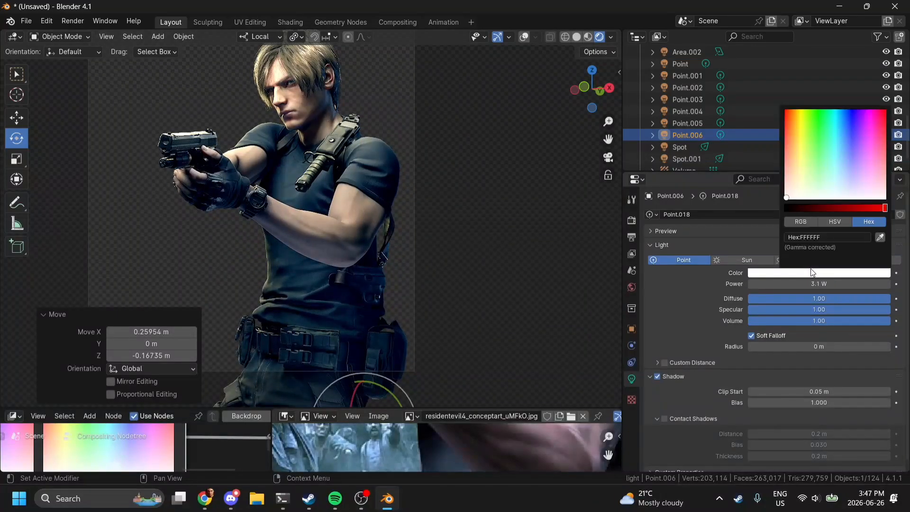
{"action": "left_click_drag", "start_coordinate": [792, 167], "coordinate": [796, 180]}
{"action": "left_click_drag", "start_coordinate": [814, 284], "coordinate": [806, 284]}
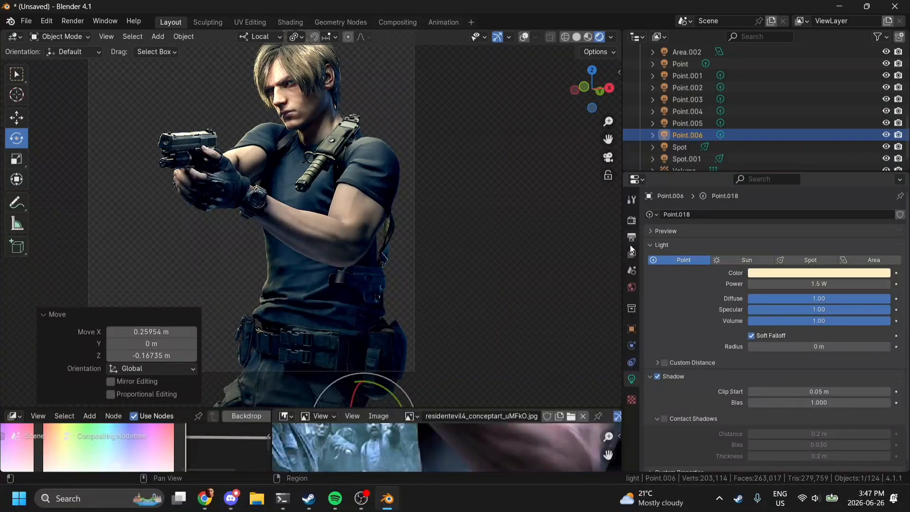
- Deselect the light and examine the lighting on the character's full body, torso, face and hair in the camera view
{"action": "left_click", "coordinate": [473, 204]}
{"action": "scroll", "coordinate": [473, 203], "scroll_direction": "down", "scroll_amount": 5}
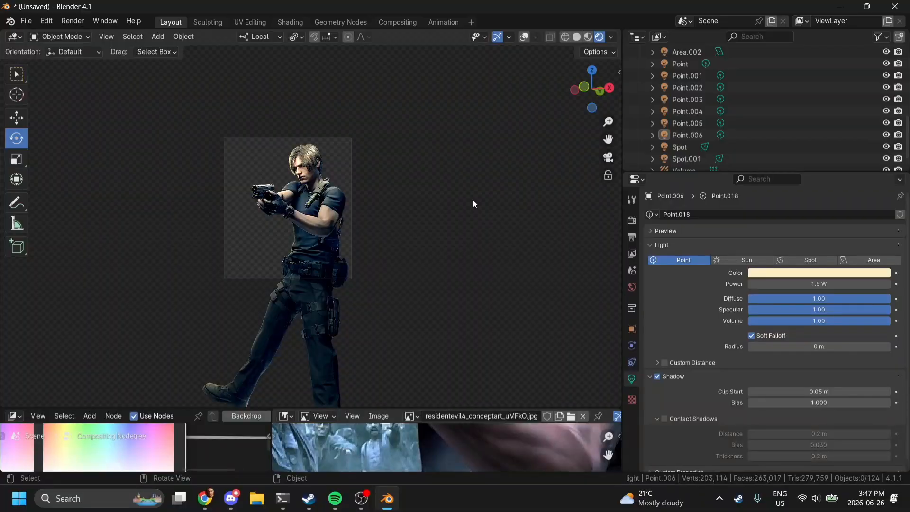
{"action": "scroll", "coordinate": [473, 203], "scroll_direction": "up", "scroll_amount": 6}
{"action": "scroll", "coordinate": [473, 204], "scroll_direction": "up", "scroll_amount": 2}
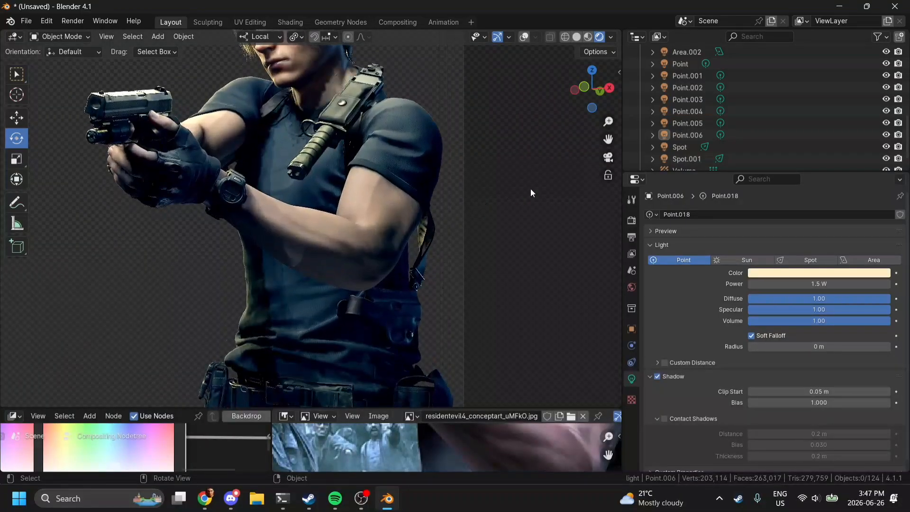
{"action": "left_click_drag", "start_coordinate": [608, 139], "coordinate": [672, 202]}
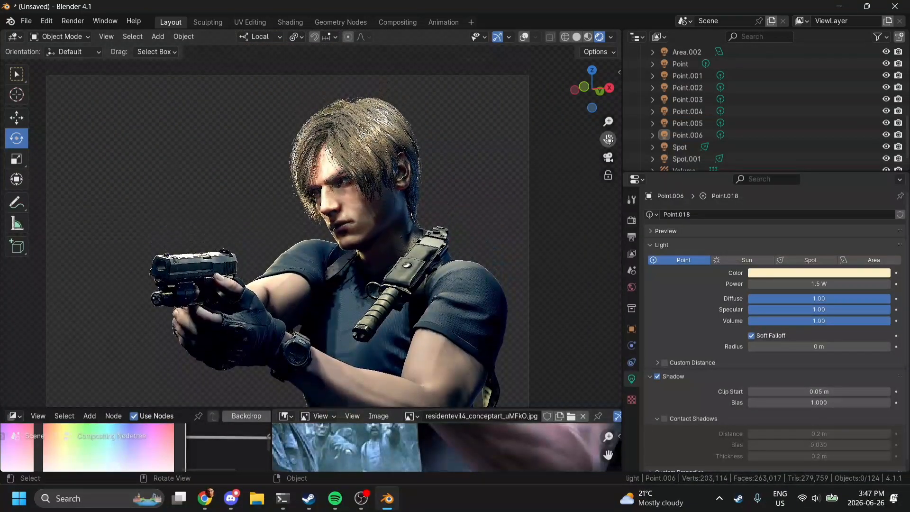
{"action": "left_click", "coordinate": [480, 261]}
{"action": "scroll", "coordinate": [480, 262], "scroll_direction": "up", "scroll_amount": 5}
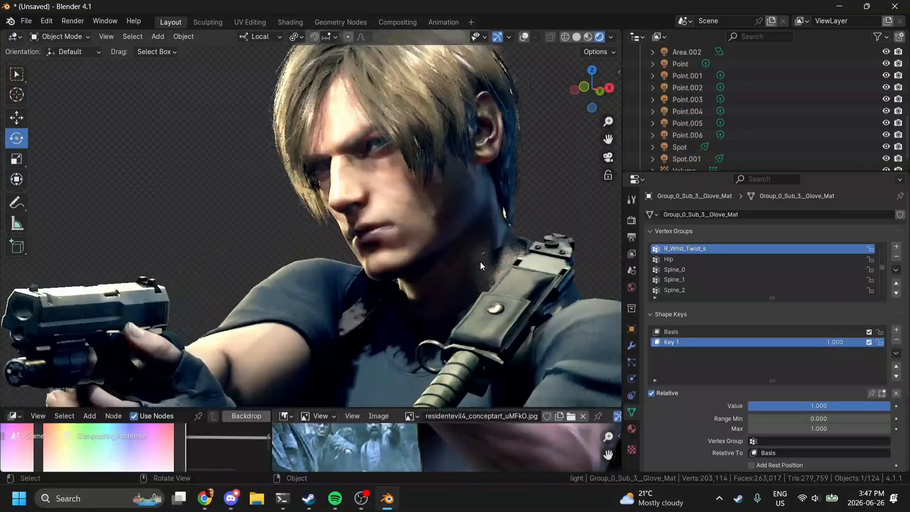
{"action": "left_click", "coordinate": [201, 223]}
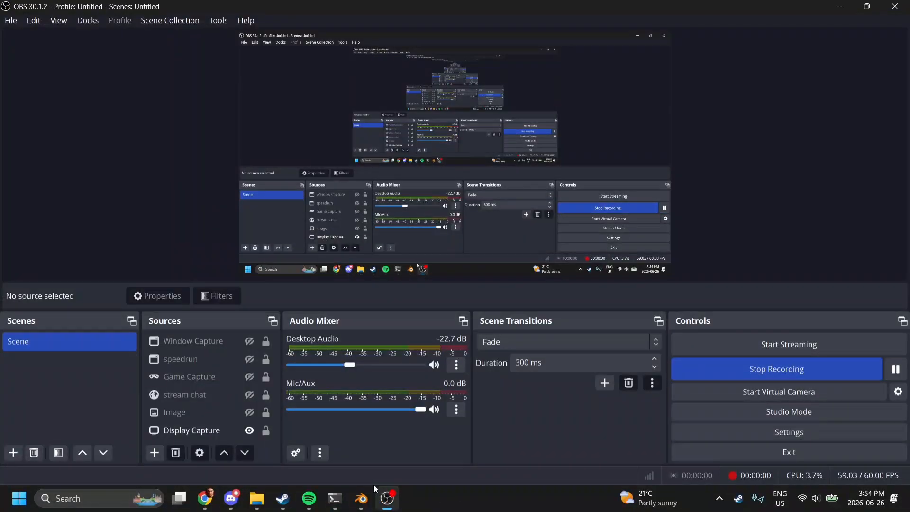
- Switch back to Blender and inspect the outfit from behind and the arm and torso in the camera view
{"action": "left_click", "coordinate": [363, 496]}
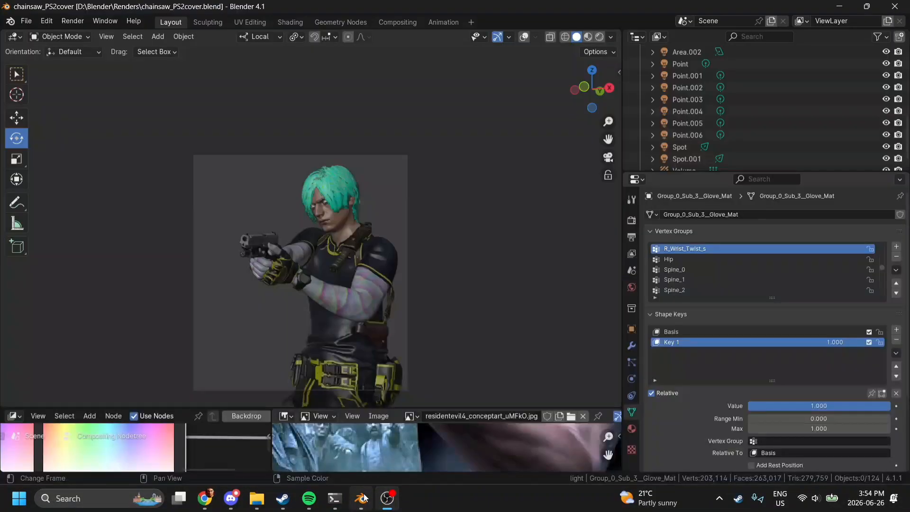
{"action": "scroll", "coordinate": [509, 318], "scroll_direction": "up", "scroll_amount": 3}
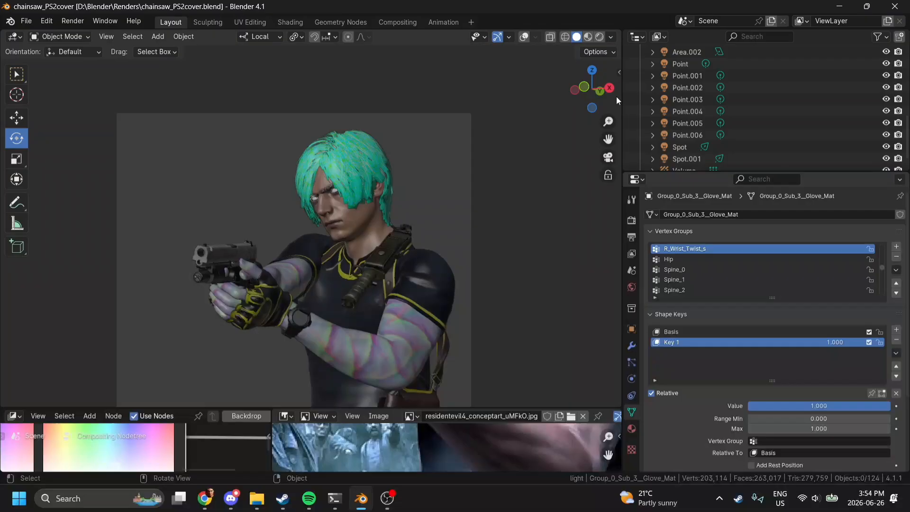
{"action": "left_click", "coordinate": [600, 91]}
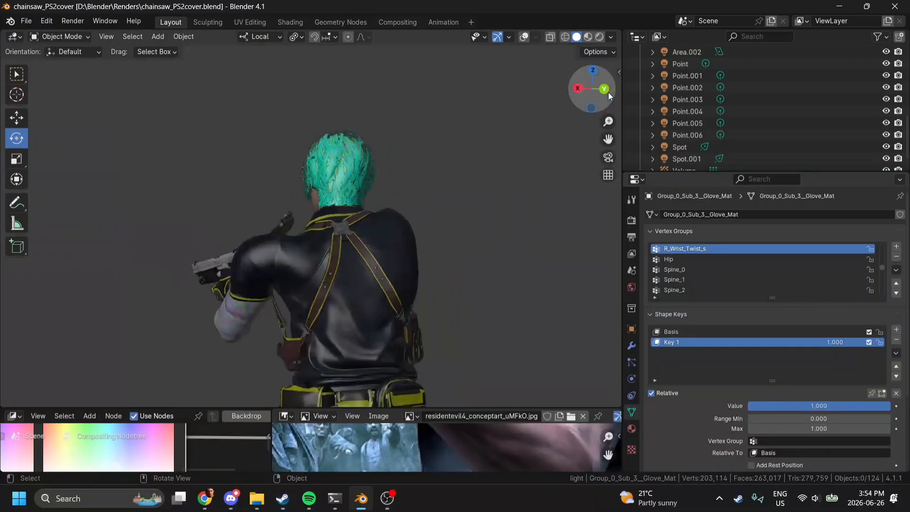
{"action": "left_click_drag", "start_coordinate": [604, 141], "coordinate": [628, 80]}
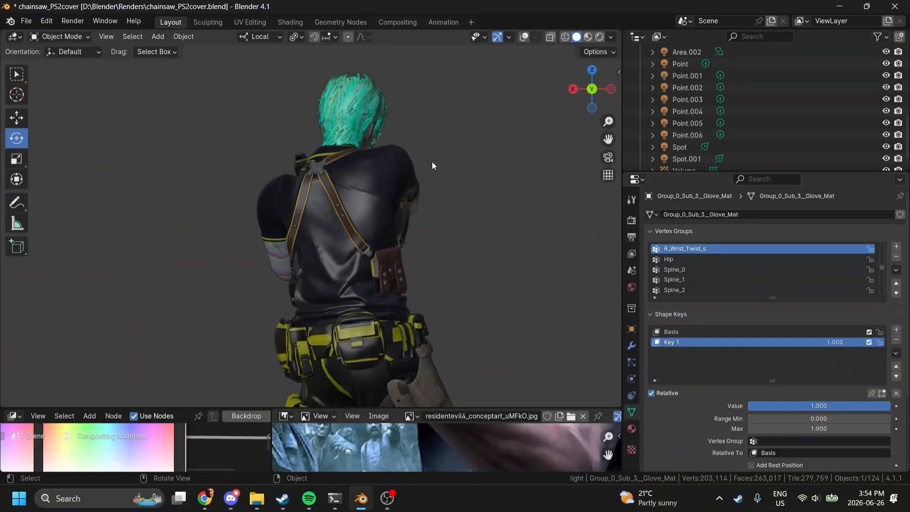
{"action": "left_click", "coordinate": [607, 158]}
{"action": "scroll", "coordinate": [500, 245], "scroll_direction": "up", "scroll_amount": 4}
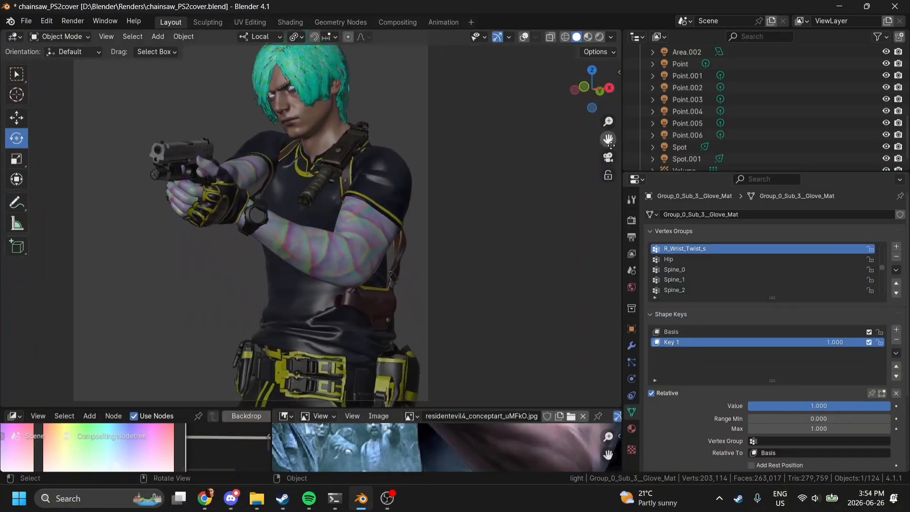
{"action": "scroll", "coordinate": [501, 241], "scroll_direction": "up", "scroll_amount": 3}
{"action": "scroll", "coordinate": [465, 336], "scroll_direction": "down", "scroll_amount": 4}
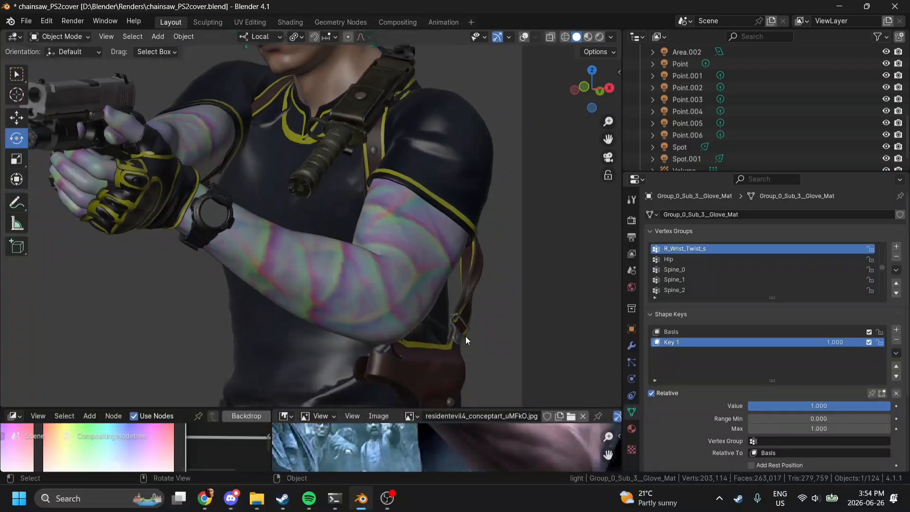
- Show the viewport overlays and put the selected Glove_Mat outfit mesh into Sculpt Mode
{"action": "left_click", "coordinate": [523, 36]}
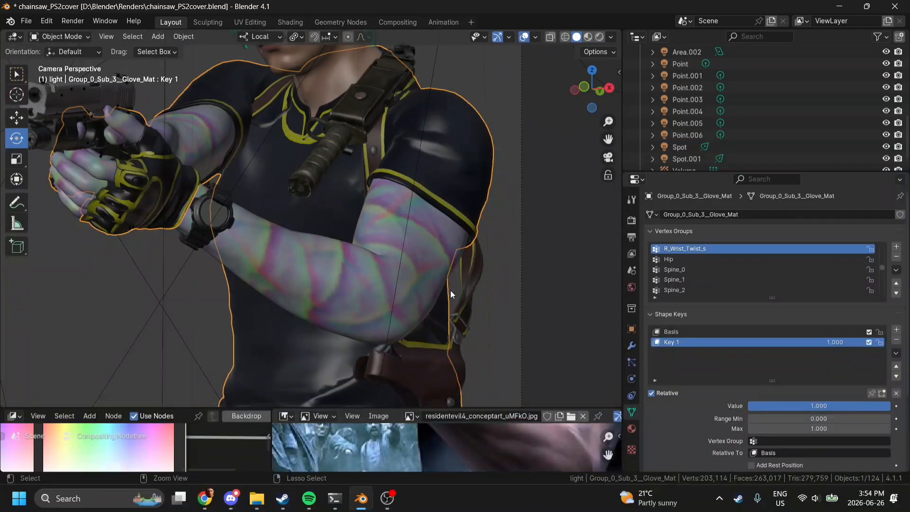
{"action": "key", "text": "ctrl+Tab"}
{"action": "left_click", "coordinate": [465, 313]}
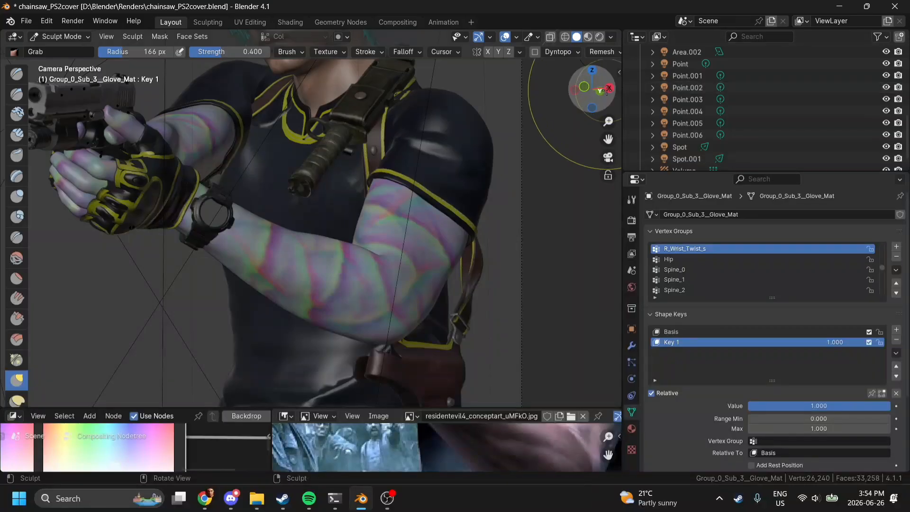
- Split the 3D viewport into two side-by-side views and show the character's back in the new one
{"action": "left_click_drag", "start_coordinate": [621, 32], "coordinate": [366, 57]}
{"action": "left_click_drag", "start_coordinate": [600, 89], "coordinate": [524, 132]}
{"action": "scroll", "coordinate": [505, 169], "scroll_direction": "up", "scroll_amount": 5}
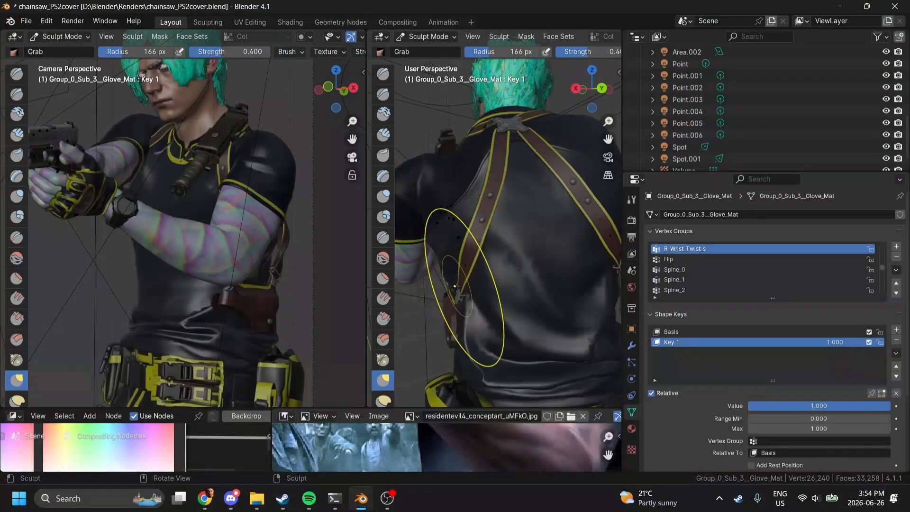
- Pull the lower end of the back harness strap slightly inward with the Grab brush and check the strap behind the arm in the camera view
{"action": "mouse_move", "coordinate": [461, 292]}
{"action": "left_mouse_down"}
{"action": "mouse_move", "coordinate": [434, 291]}
{"action": "mouse_move", "coordinate": [498, 296]}
{"action": "mouse_move", "coordinate": [485, 299]}
{"action": "mouse_move", "coordinate": [454, 276]}
{"action": "mouse_move", "coordinate": [473, 275]}
{"action": "mouse_move", "coordinate": [459, 296]}
{"action": "mouse_move", "coordinate": [477, 293]}
{"action": "left_mouse_up"}
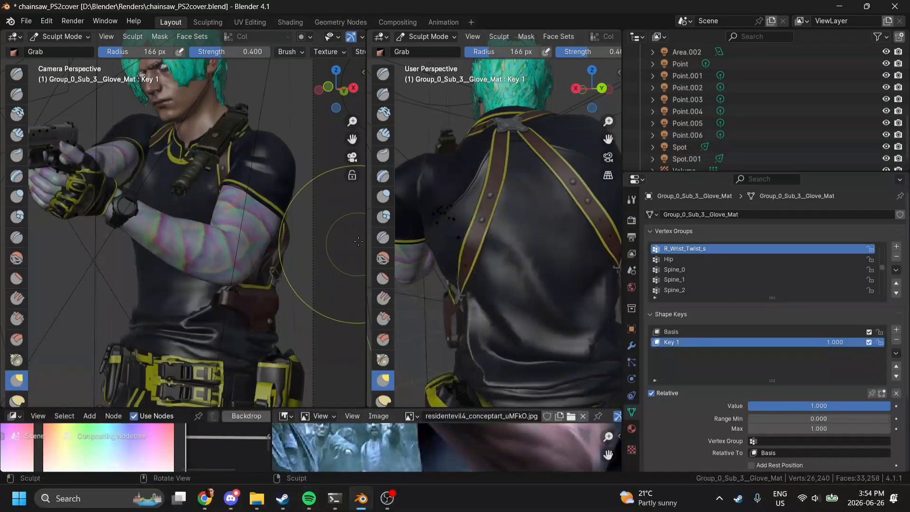
{"action": "mouse_move", "coordinate": [386, 508]}
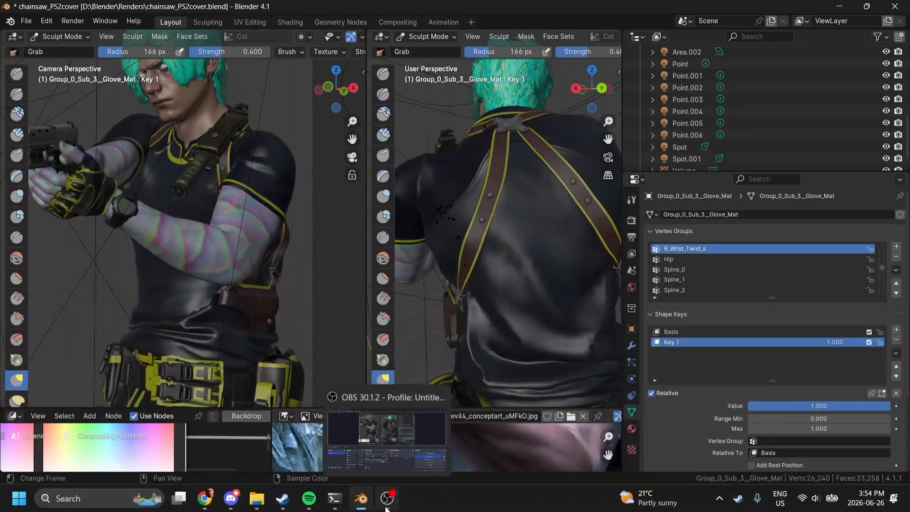
{"action": "scroll", "coordinate": [301, 162], "scroll_direction": "up", "scroll_amount": 4}
{"action": "mouse_move", "coordinate": [352, 139]}
{"action": "left_mouse_down"}
{"action": "mouse_move", "coordinate": [239, 139]}
{"action": "mouse_move", "coordinate": [170, 105]}
{"action": "left_mouse_up"}
{"action": "scroll", "coordinate": [297, 168], "scroll_direction": "up", "scroll_amount": 6}
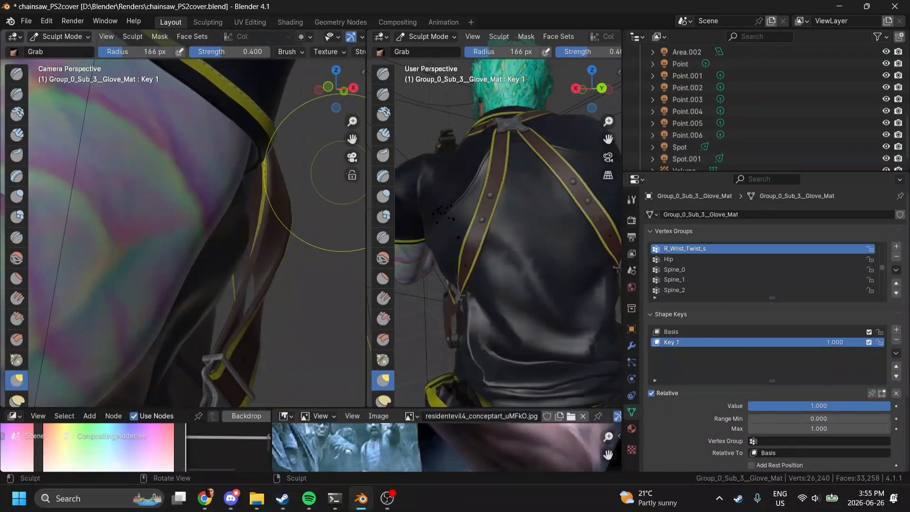
- Nudge the back of the shirt sleeve near the armpit outward and down with the Grab brush
{"action": "scroll", "coordinate": [469, 199], "scroll_direction": "up", "scroll_amount": 2}
{"action": "mouse_move", "coordinate": [608, 139]}
{"action": "left_mouse_down"}
{"action": "mouse_move", "coordinate": [742, 137]}
{"action": "mouse_move", "coordinate": [704, 155]}
{"action": "left_mouse_up"}
{"action": "scroll", "coordinate": [527, 222], "scroll_direction": "up", "scroll_amount": 2}
{"action": "left_click_drag", "start_coordinate": [503, 216], "coordinate": [488, 229]}
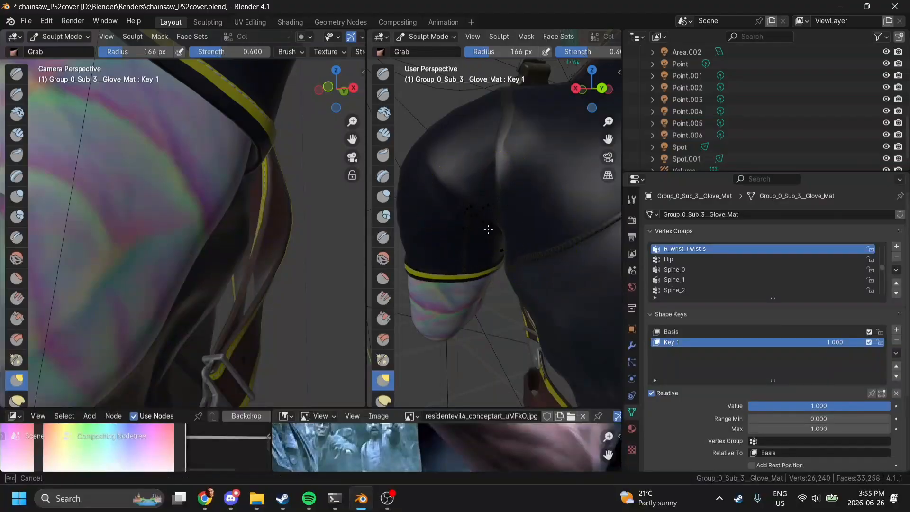
{"action": "left_click_drag", "start_coordinate": [462, 263], "coordinate": [463, 265]}
{"action": "scroll", "coordinate": [464, 266], "scroll_direction": "down", "scroll_amount": 2}
{"action": "scroll", "coordinate": [323, 139], "scroll_direction": "down", "scroll_amount": 3}
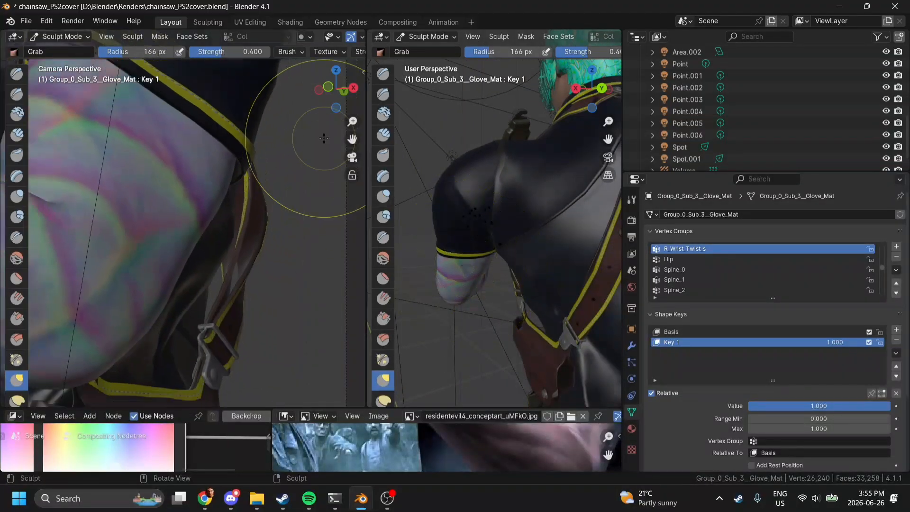